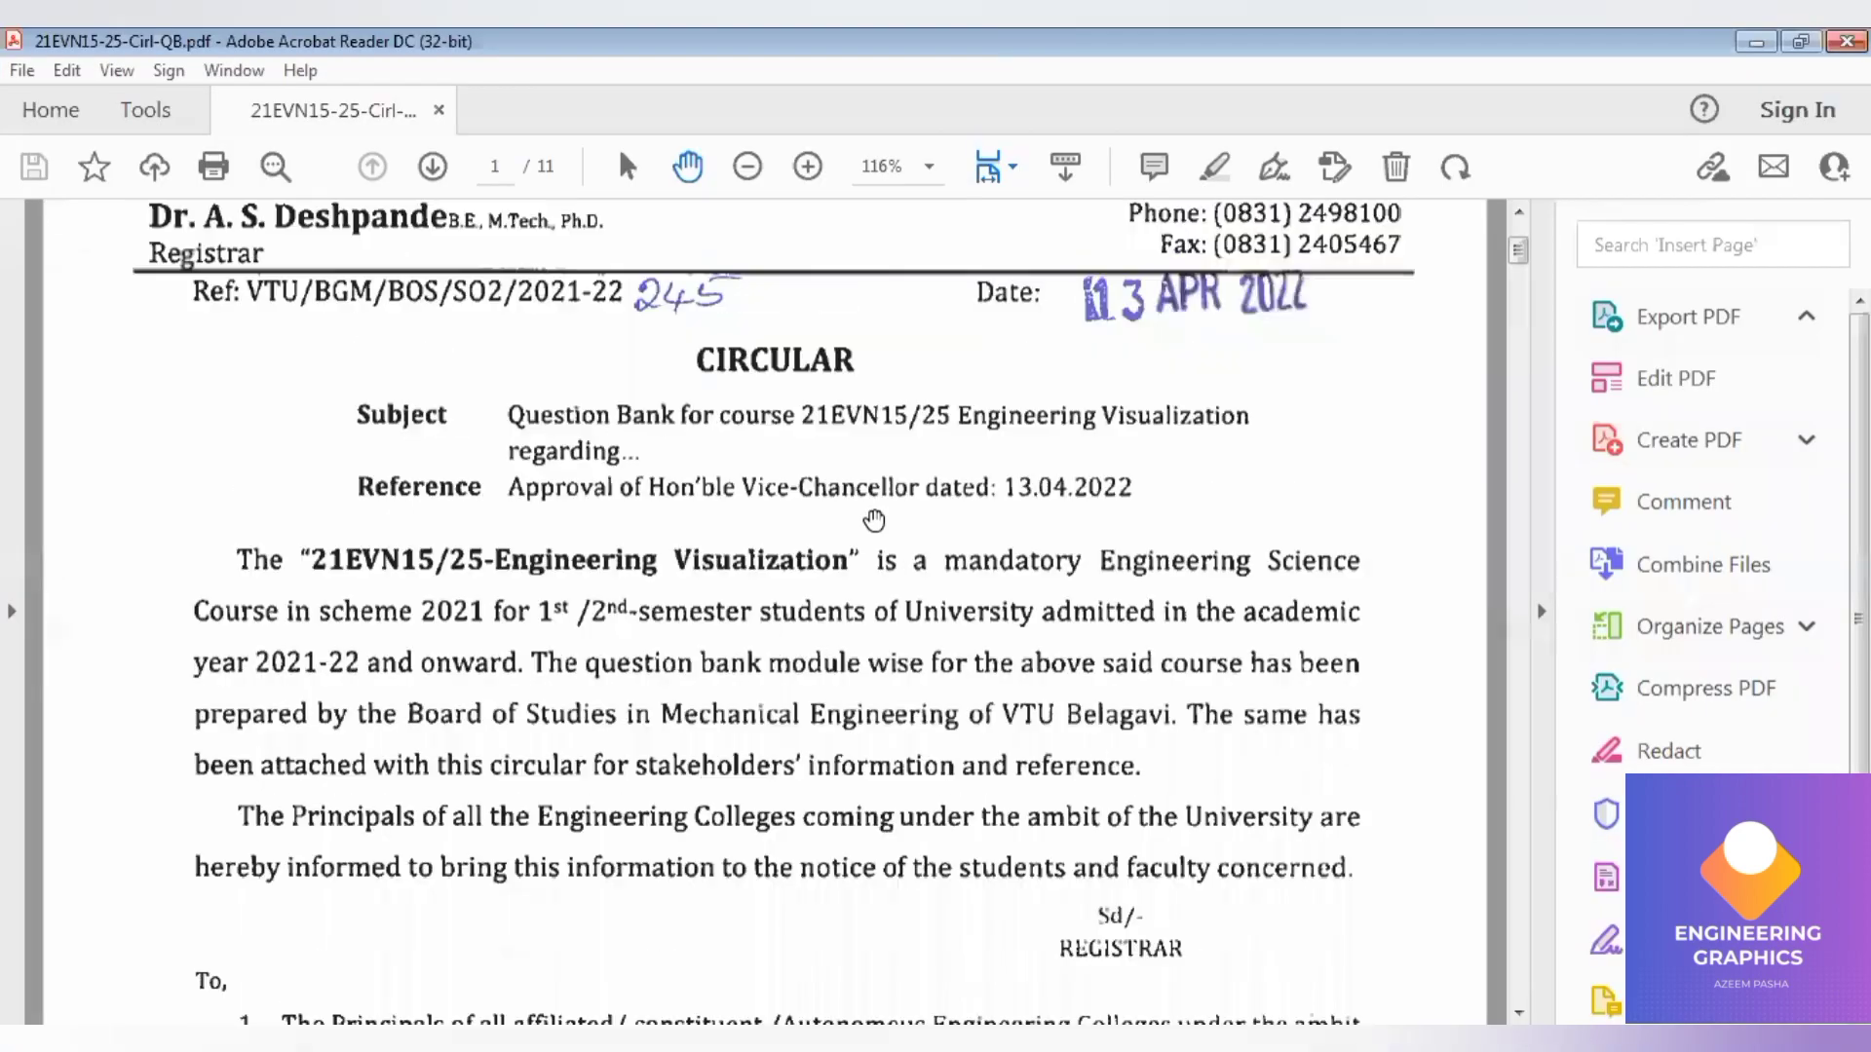
- Scroll the question-bank PDF from the page 1 circular down to the page 4 Projections of Planes questions
{"action": "scroll", "coordinate": [875, 545], "scroll_direction": "up", "scroll_amount": 2}
{"action": "scroll", "coordinate": [874, 520], "scroll_direction": "up", "scroll_amount": 1}
{"action": "scroll", "coordinate": [874, 520], "scroll_direction": "down", "scroll_amount": 5}
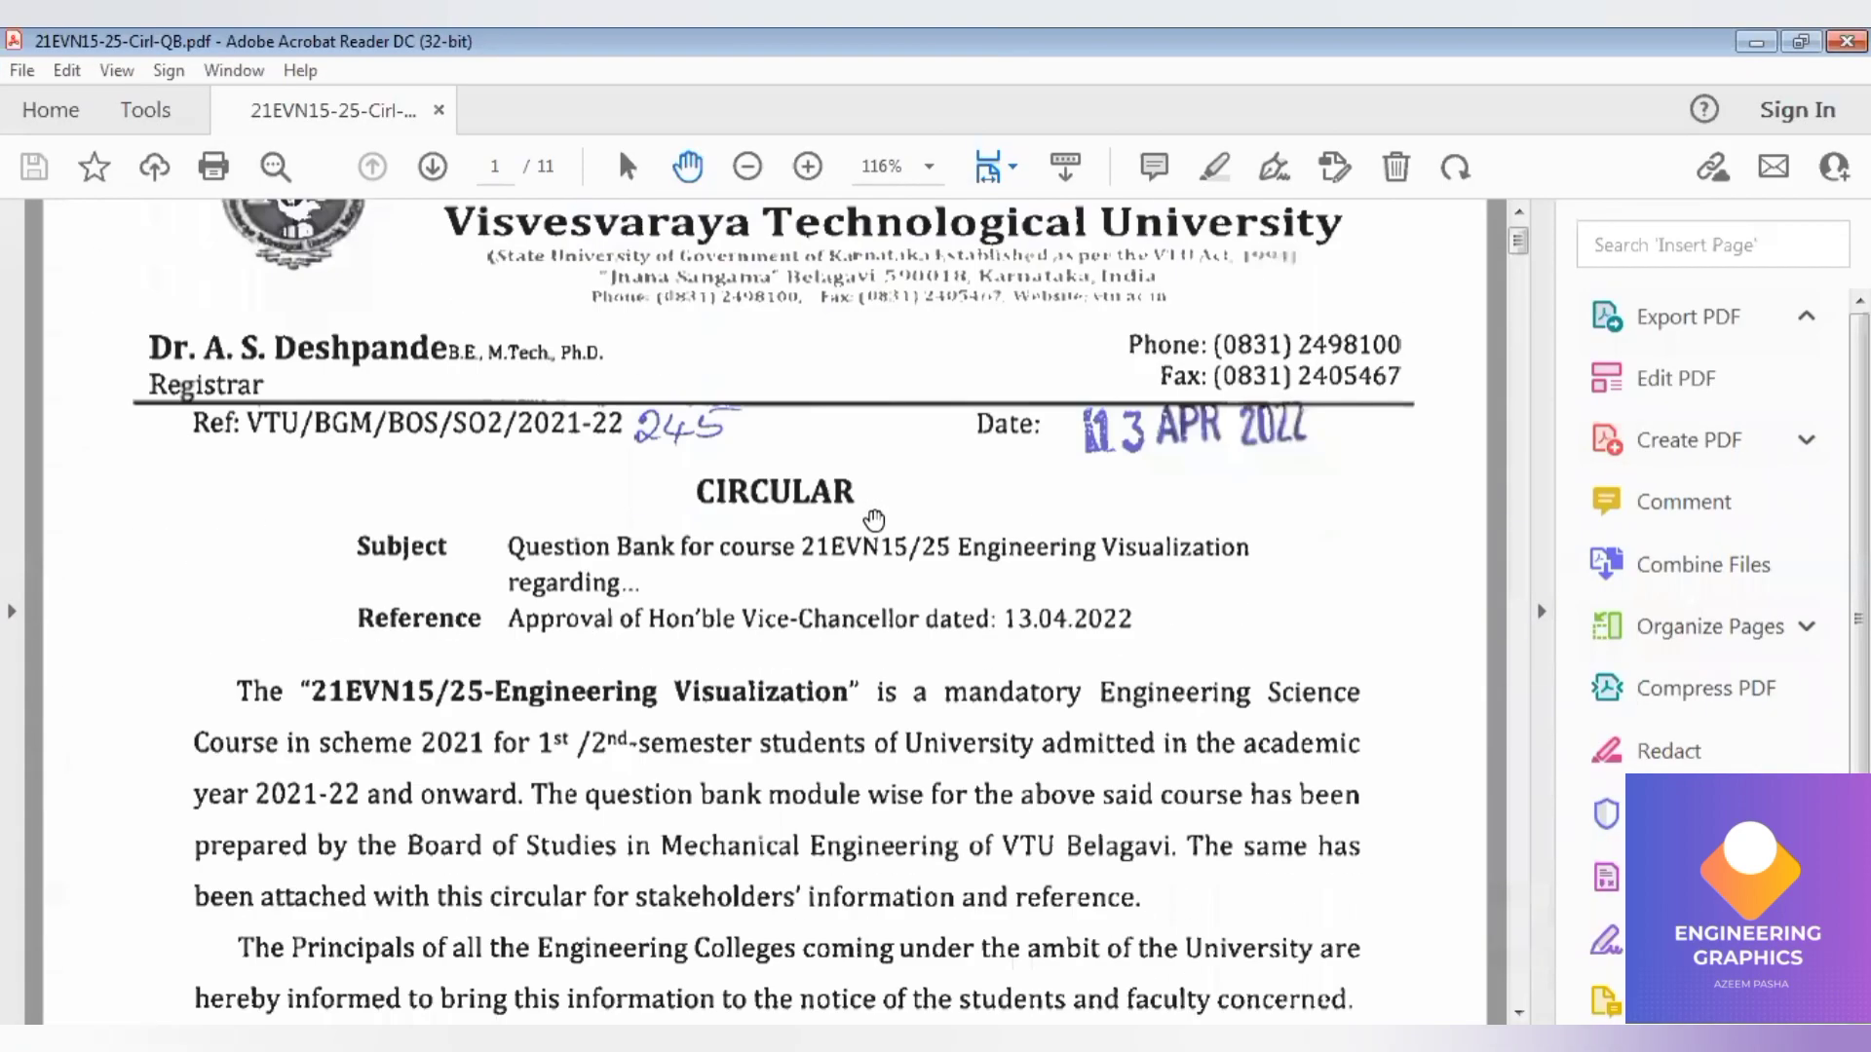
{"action": "scroll", "coordinate": [874, 519], "scroll_direction": "down", "scroll_amount": 15}
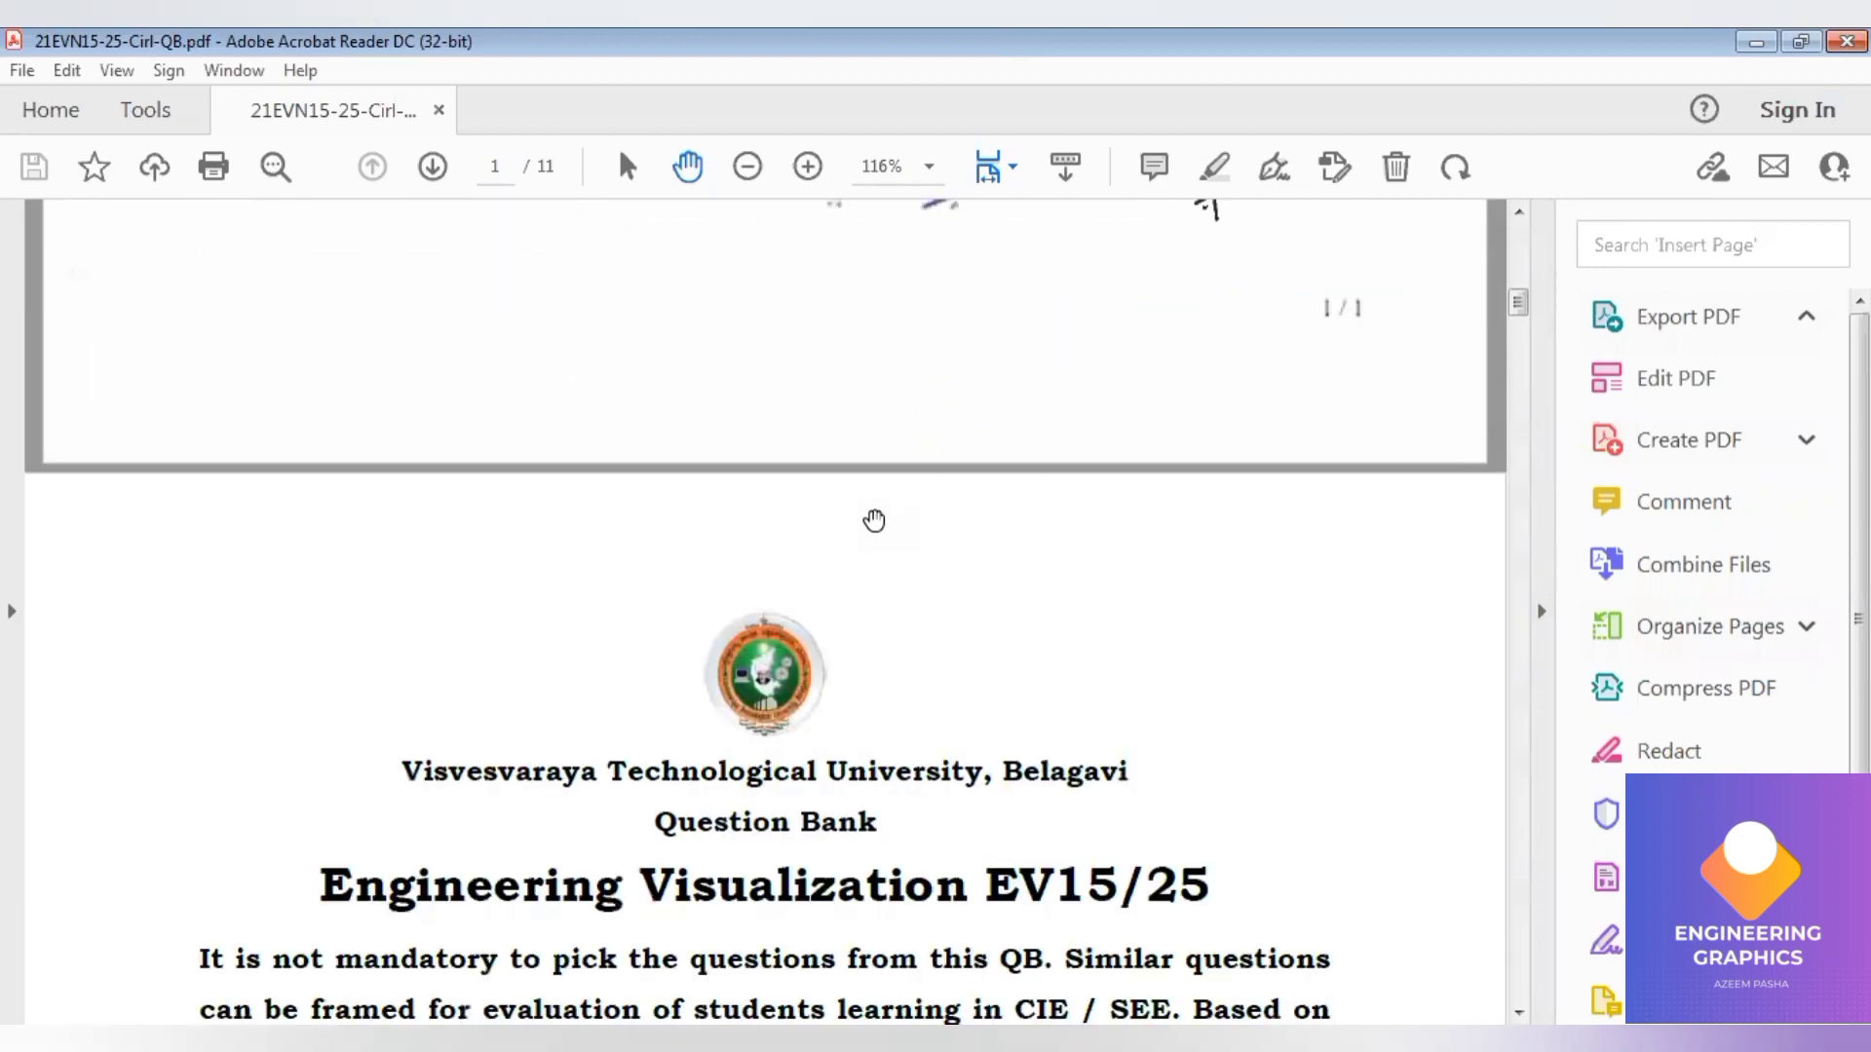
{"action": "scroll", "coordinate": [874, 521], "scroll_direction": "down", "scroll_amount": 4}
{"action": "scroll", "coordinate": [875, 521], "scroll_direction": "down", "scroll_amount": 8}
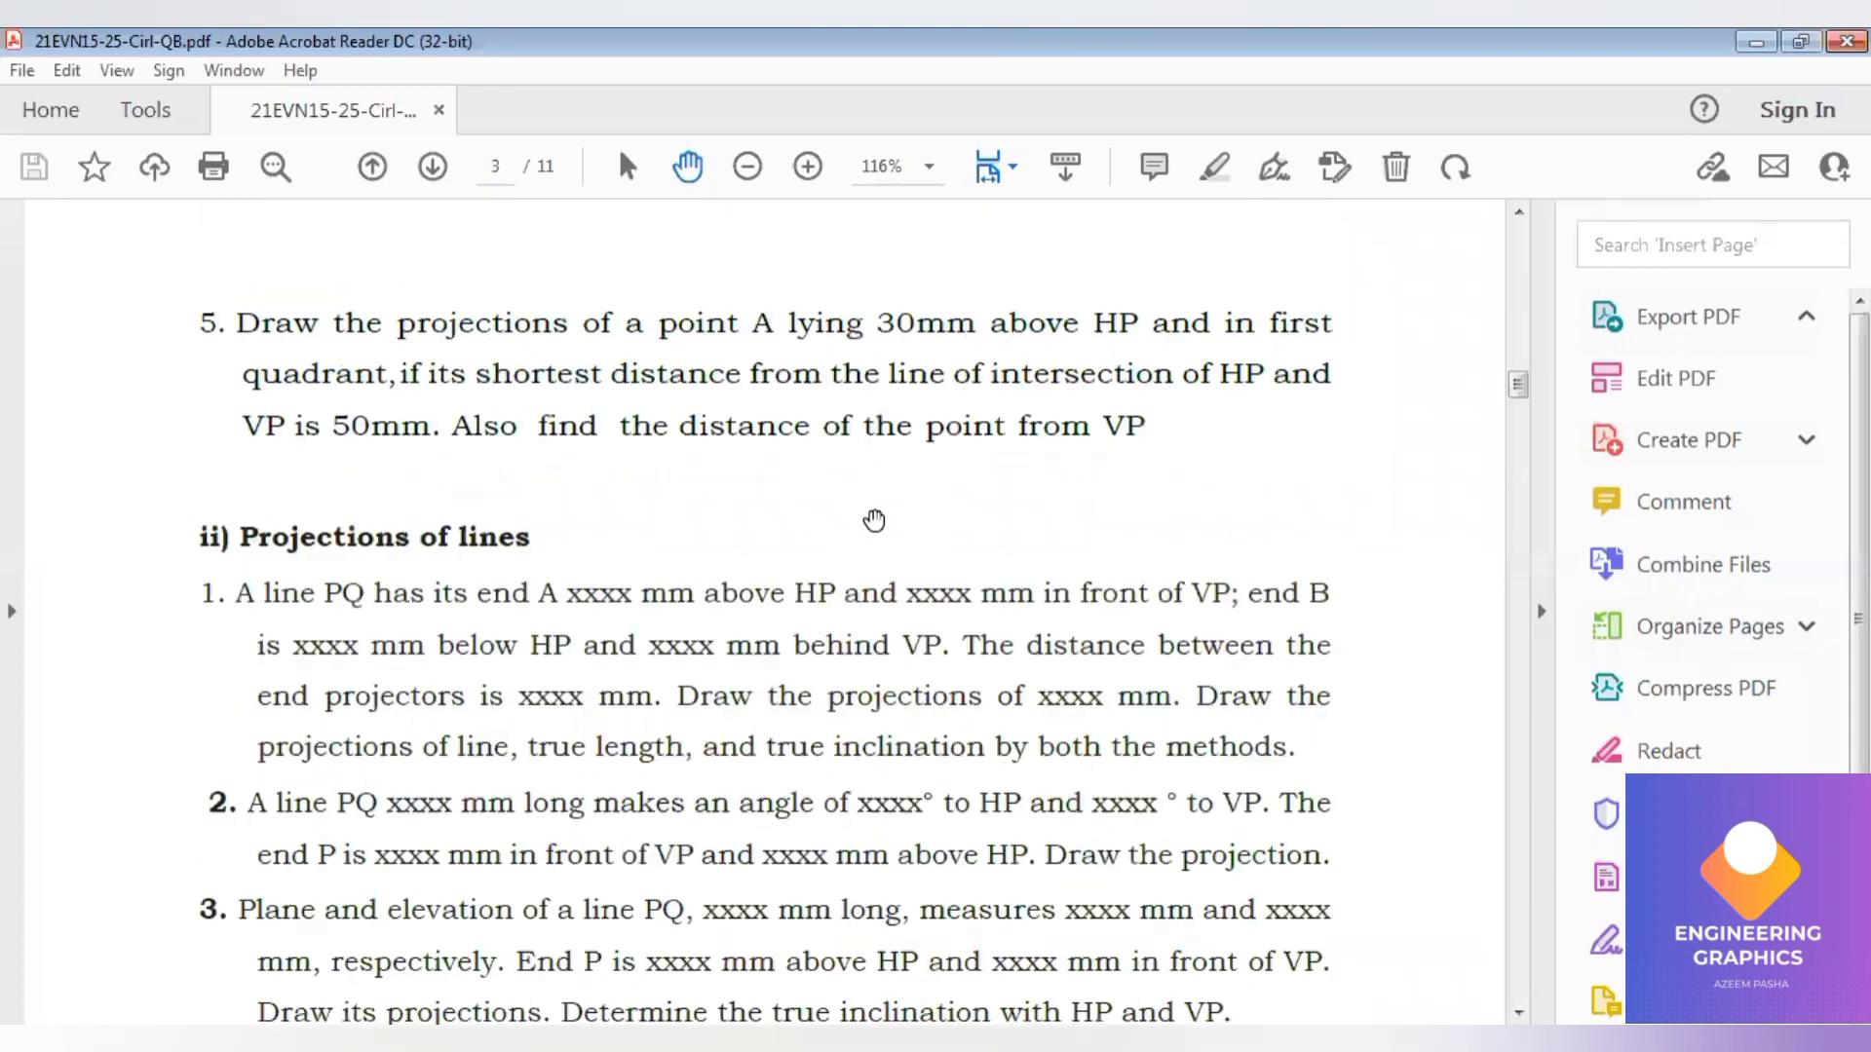
{"action": "scroll", "coordinate": [874, 519], "scroll_direction": "down", "scroll_amount": 7}
{"action": "scroll", "coordinate": [874, 519], "scroll_direction": "down", "scroll_amount": 7}
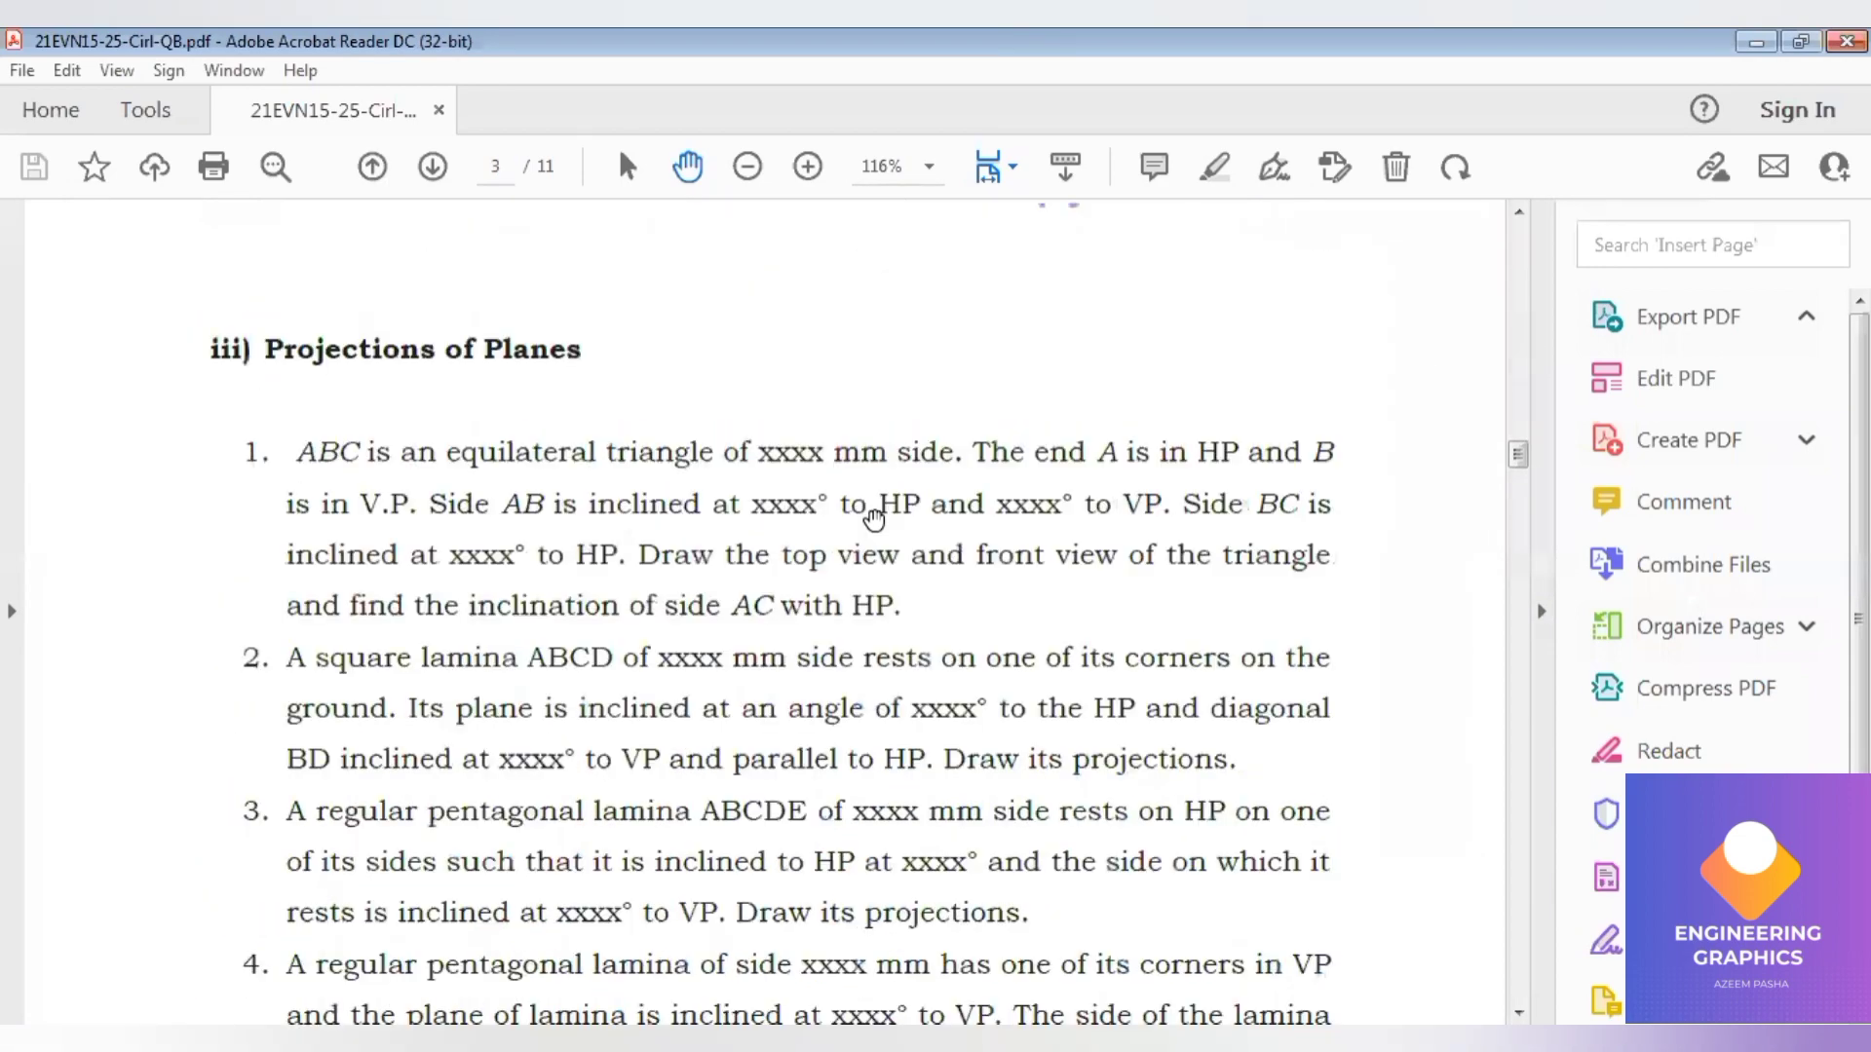
{"action": "scroll", "coordinate": [875, 519], "scroll_direction": "down", "scroll_amount": 7}
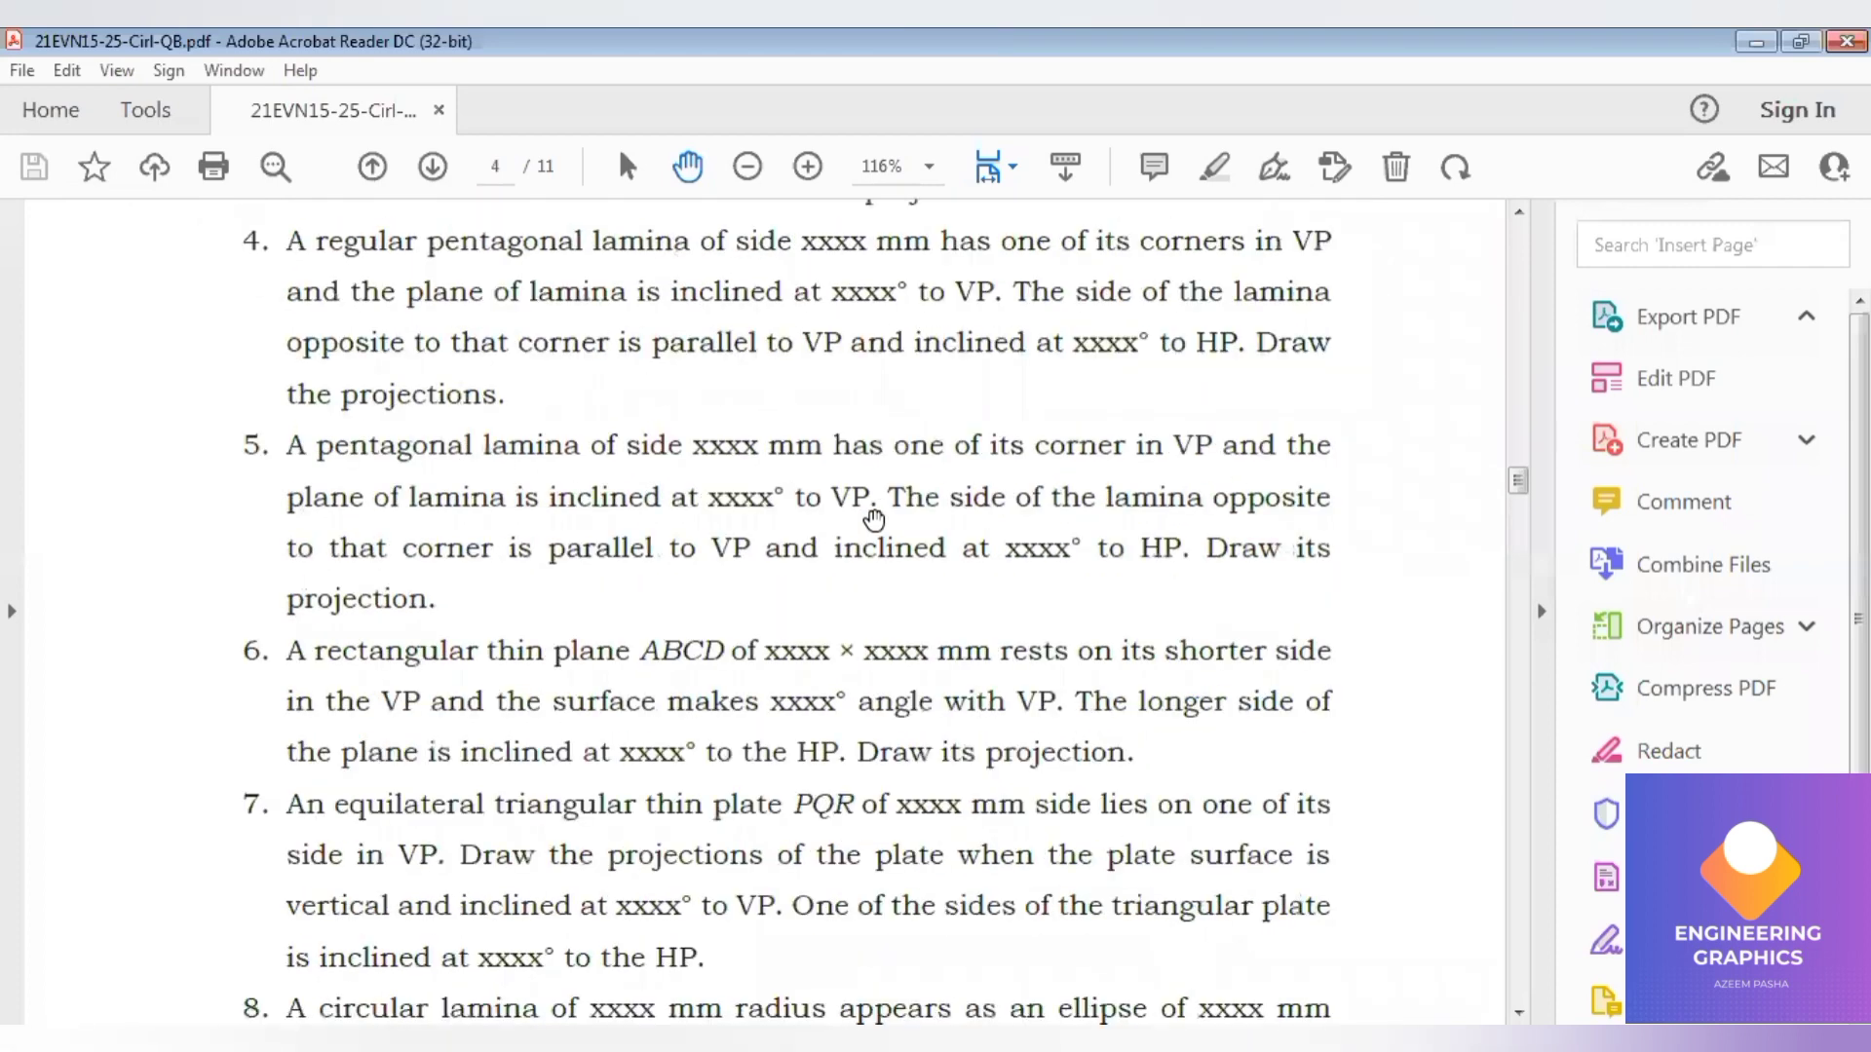
{"action": "scroll", "coordinate": [304, 570], "scroll_direction": "down", "scroll_amount": 1}
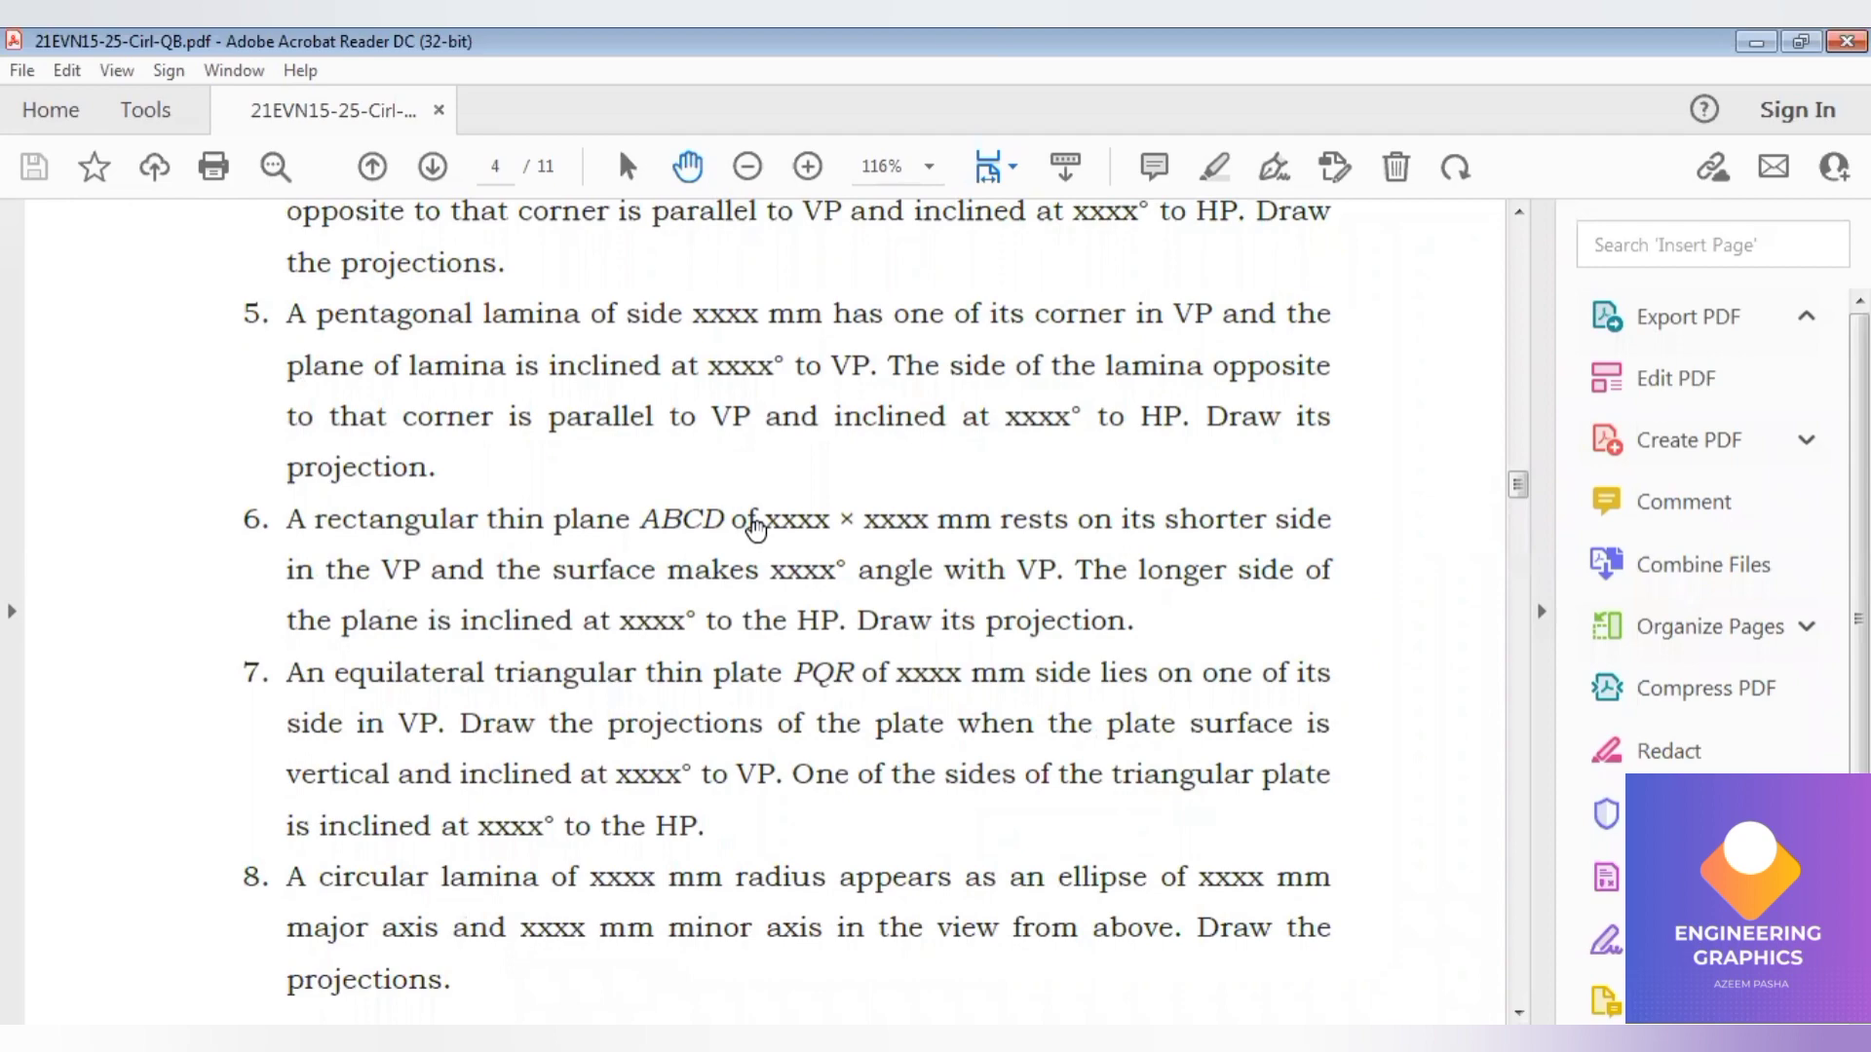
{"action": "scroll", "coordinate": [755, 526], "scroll_direction": "up", "scroll_amount": 2}
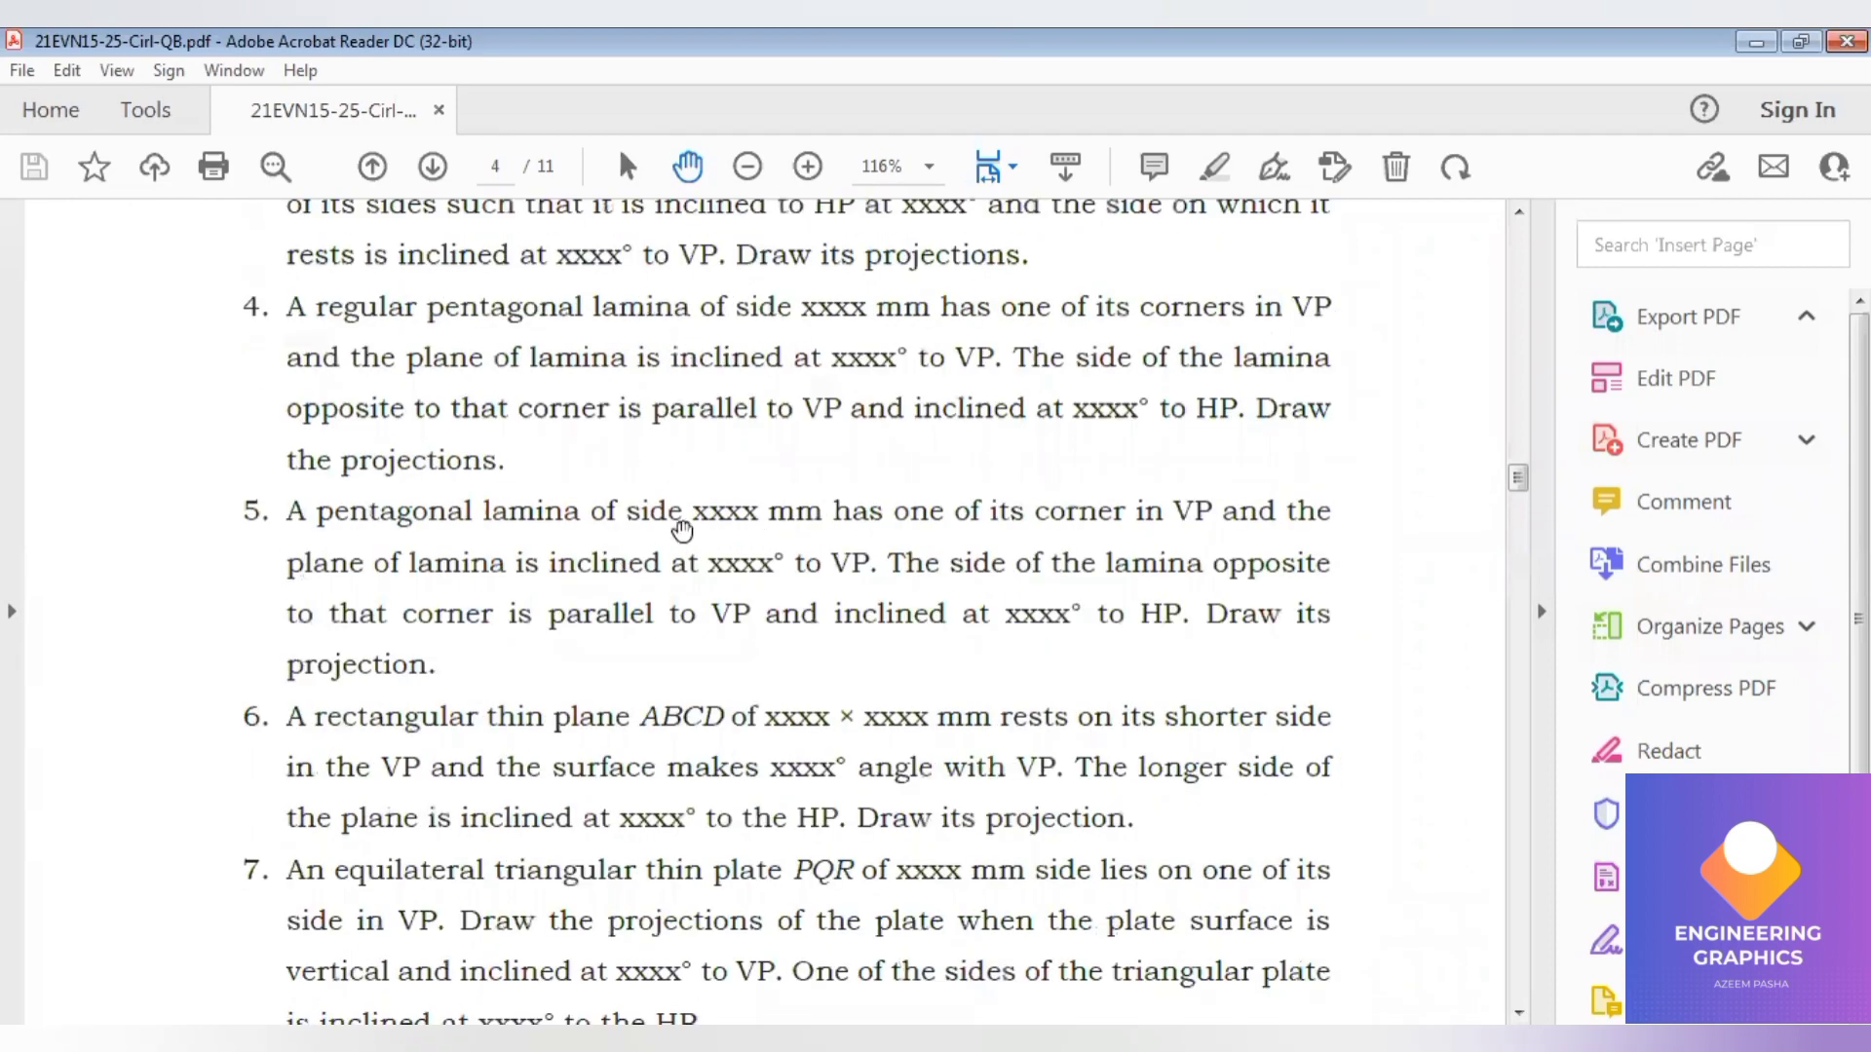
{"action": "scroll", "coordinate": [722, 672], "scroll_direction": "down", "scroll_amount": 1}
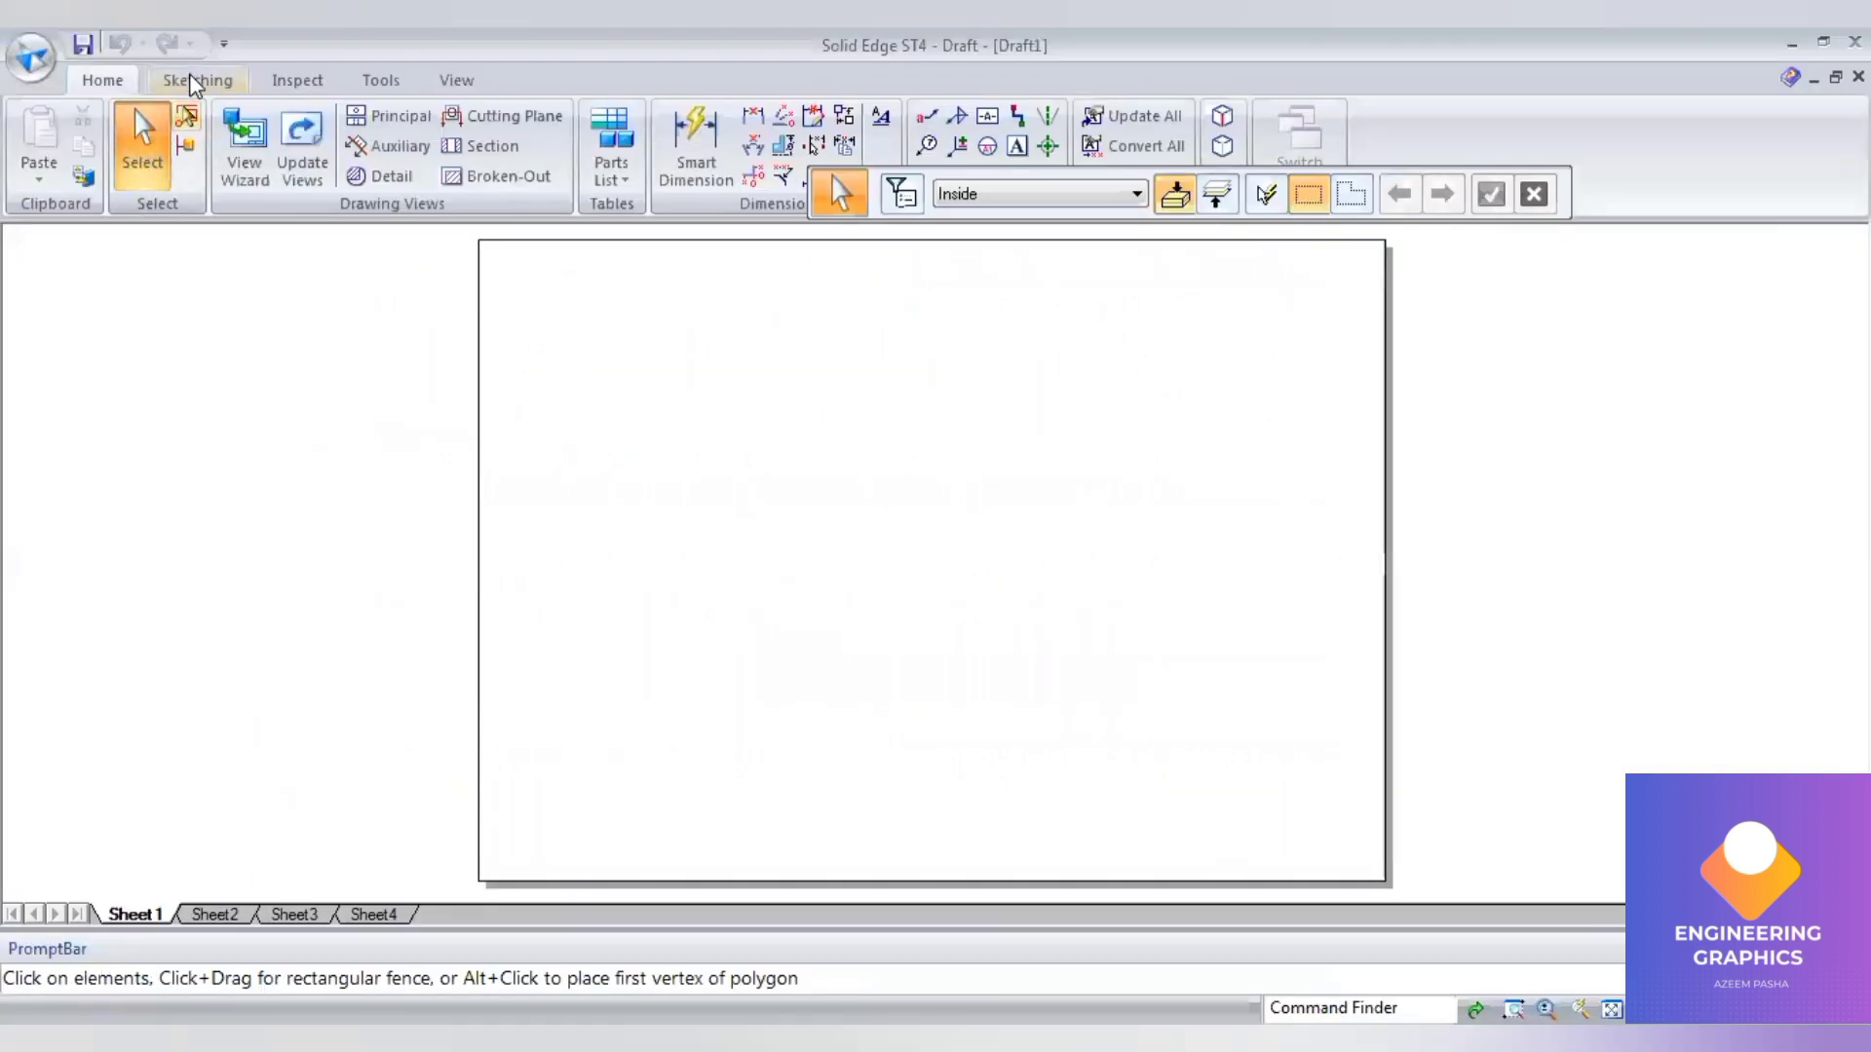
{"action": "left_click", "coordinate": [194, 78]}
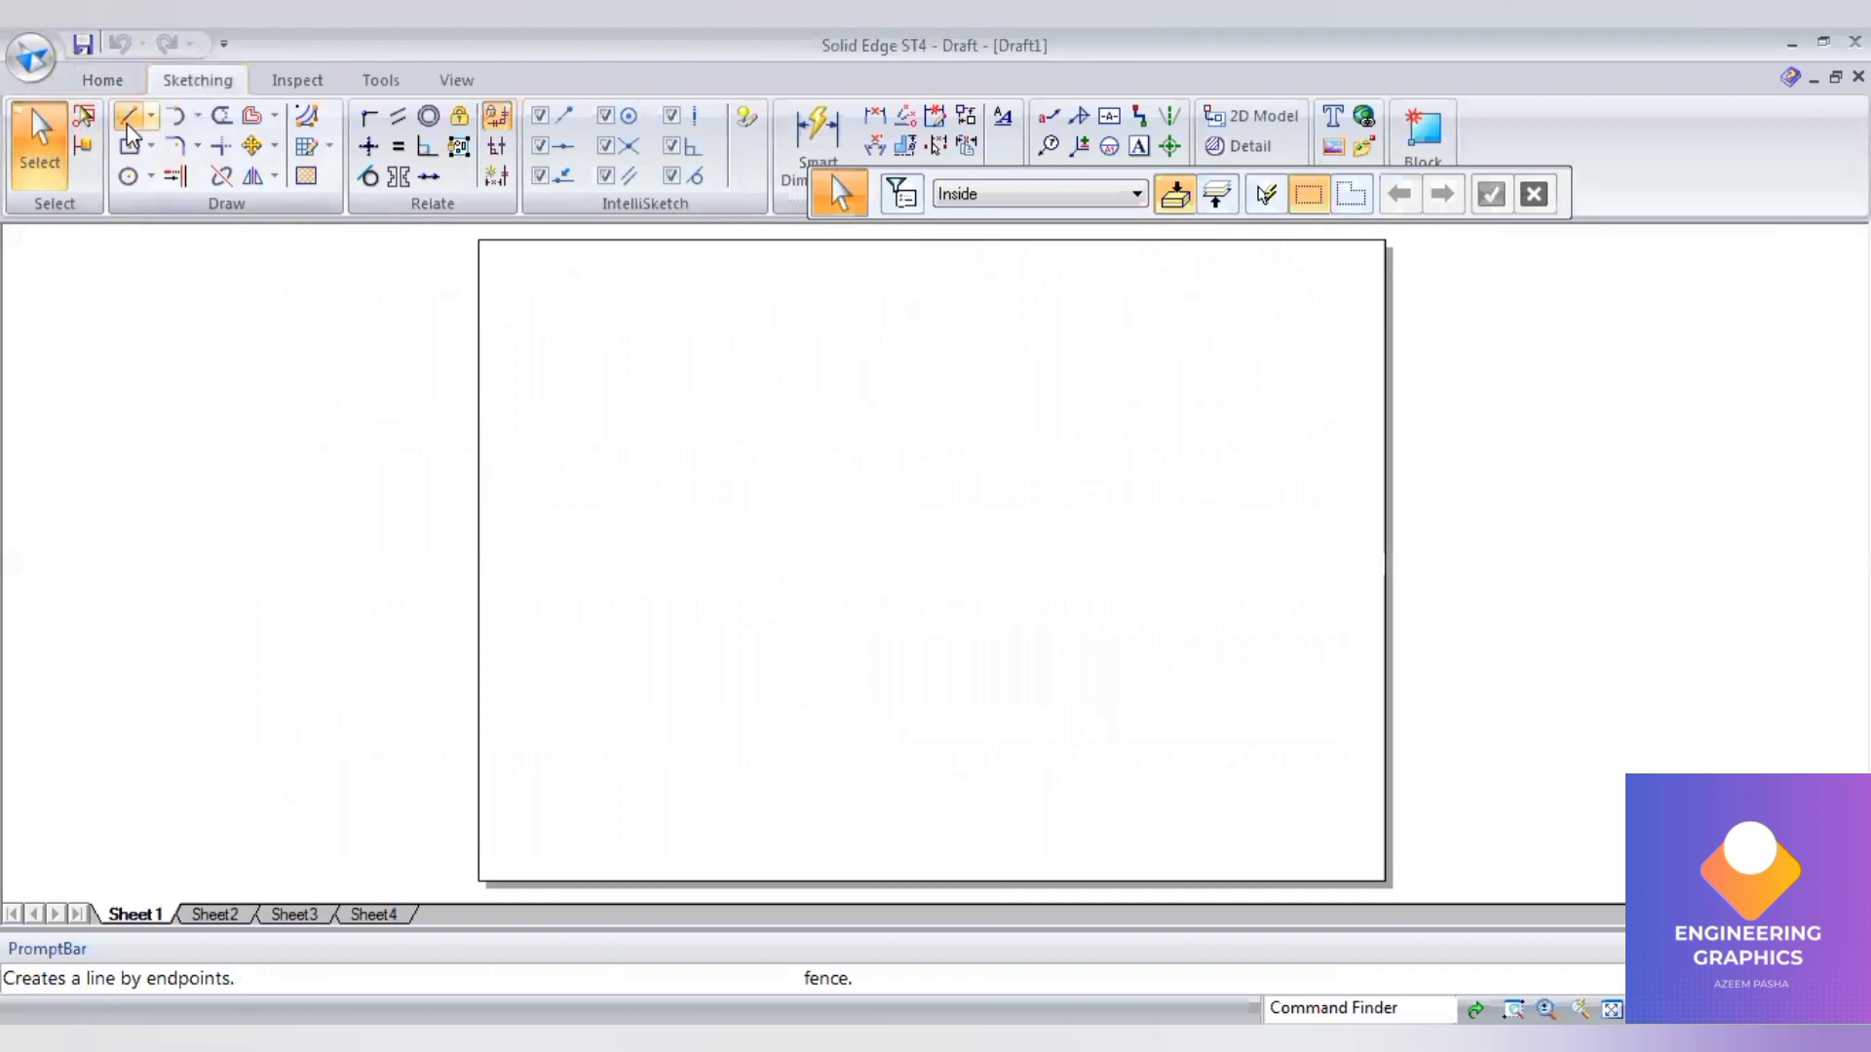
- Draw a horizontal 0.25 mm XY reference line across the sheet
{"action": "left_click", "coordinate": [1157, 195]}
{"action": "left_click", "coordinate": [1163, 263]}
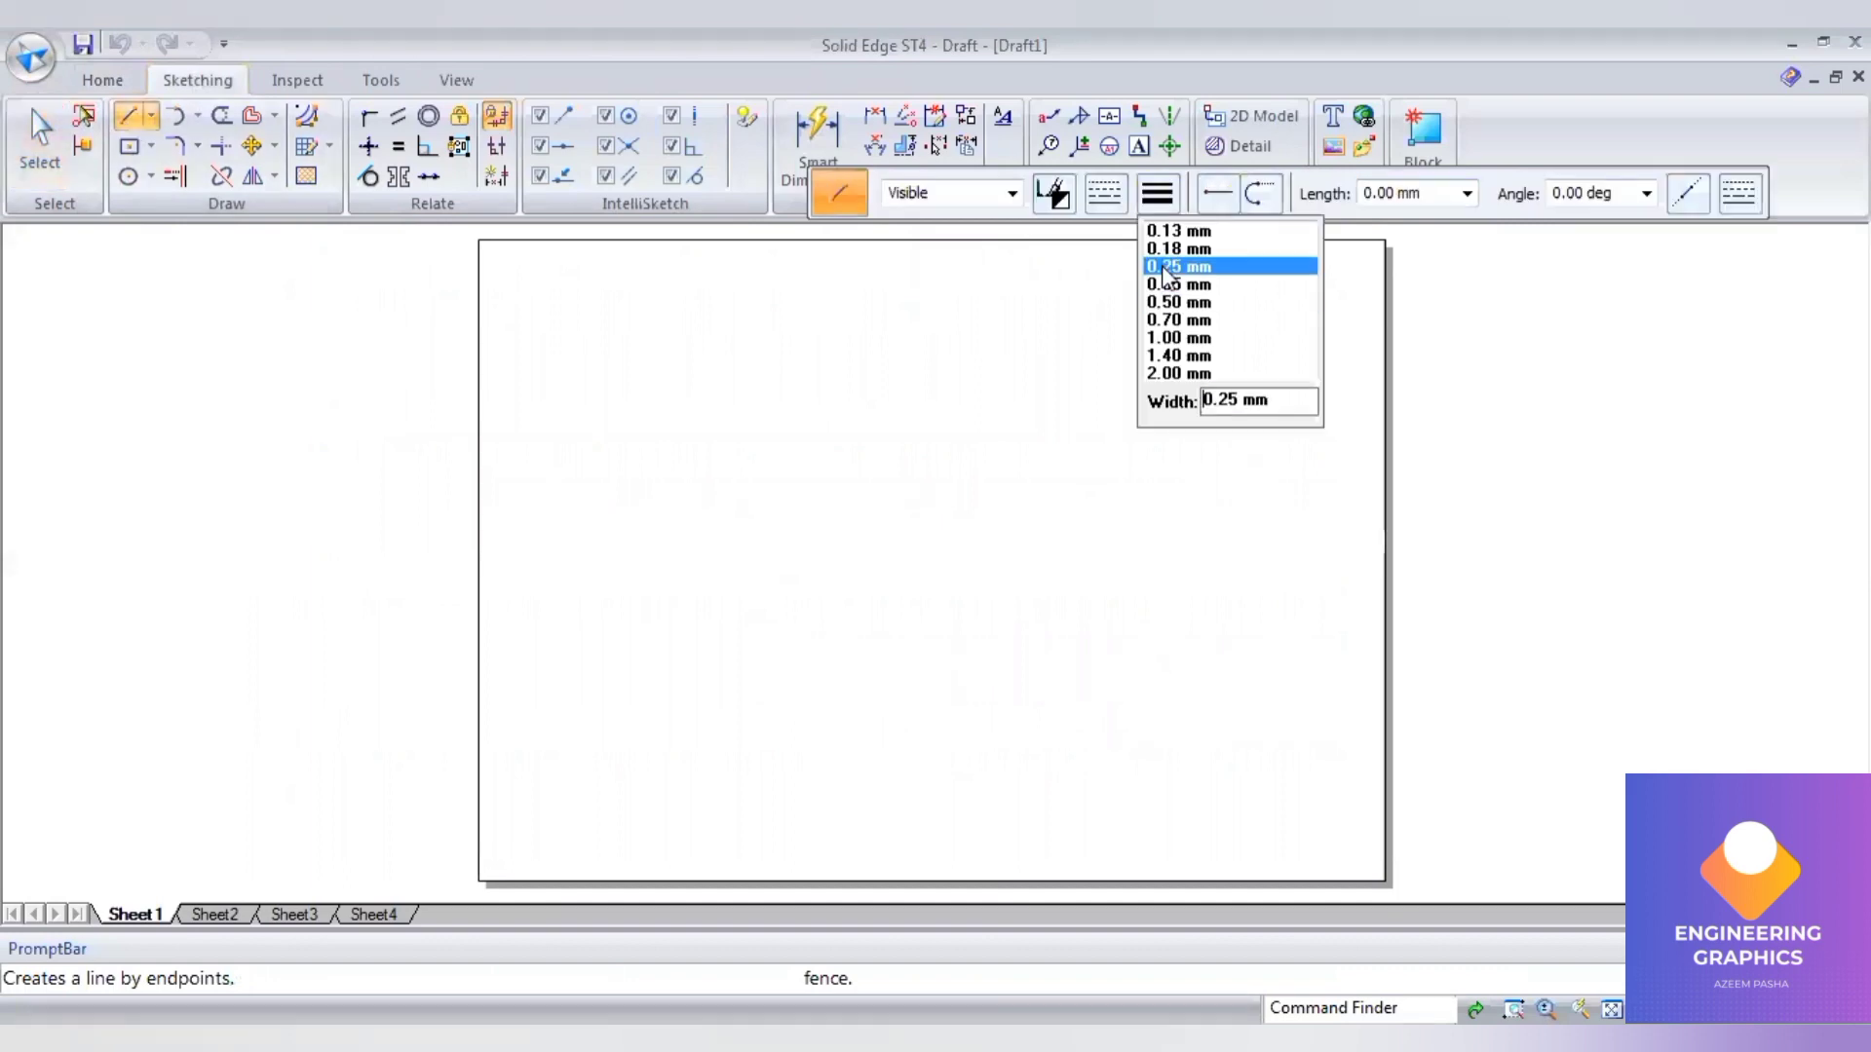
{"action": "left_click", "coordinate": [502, 544]}
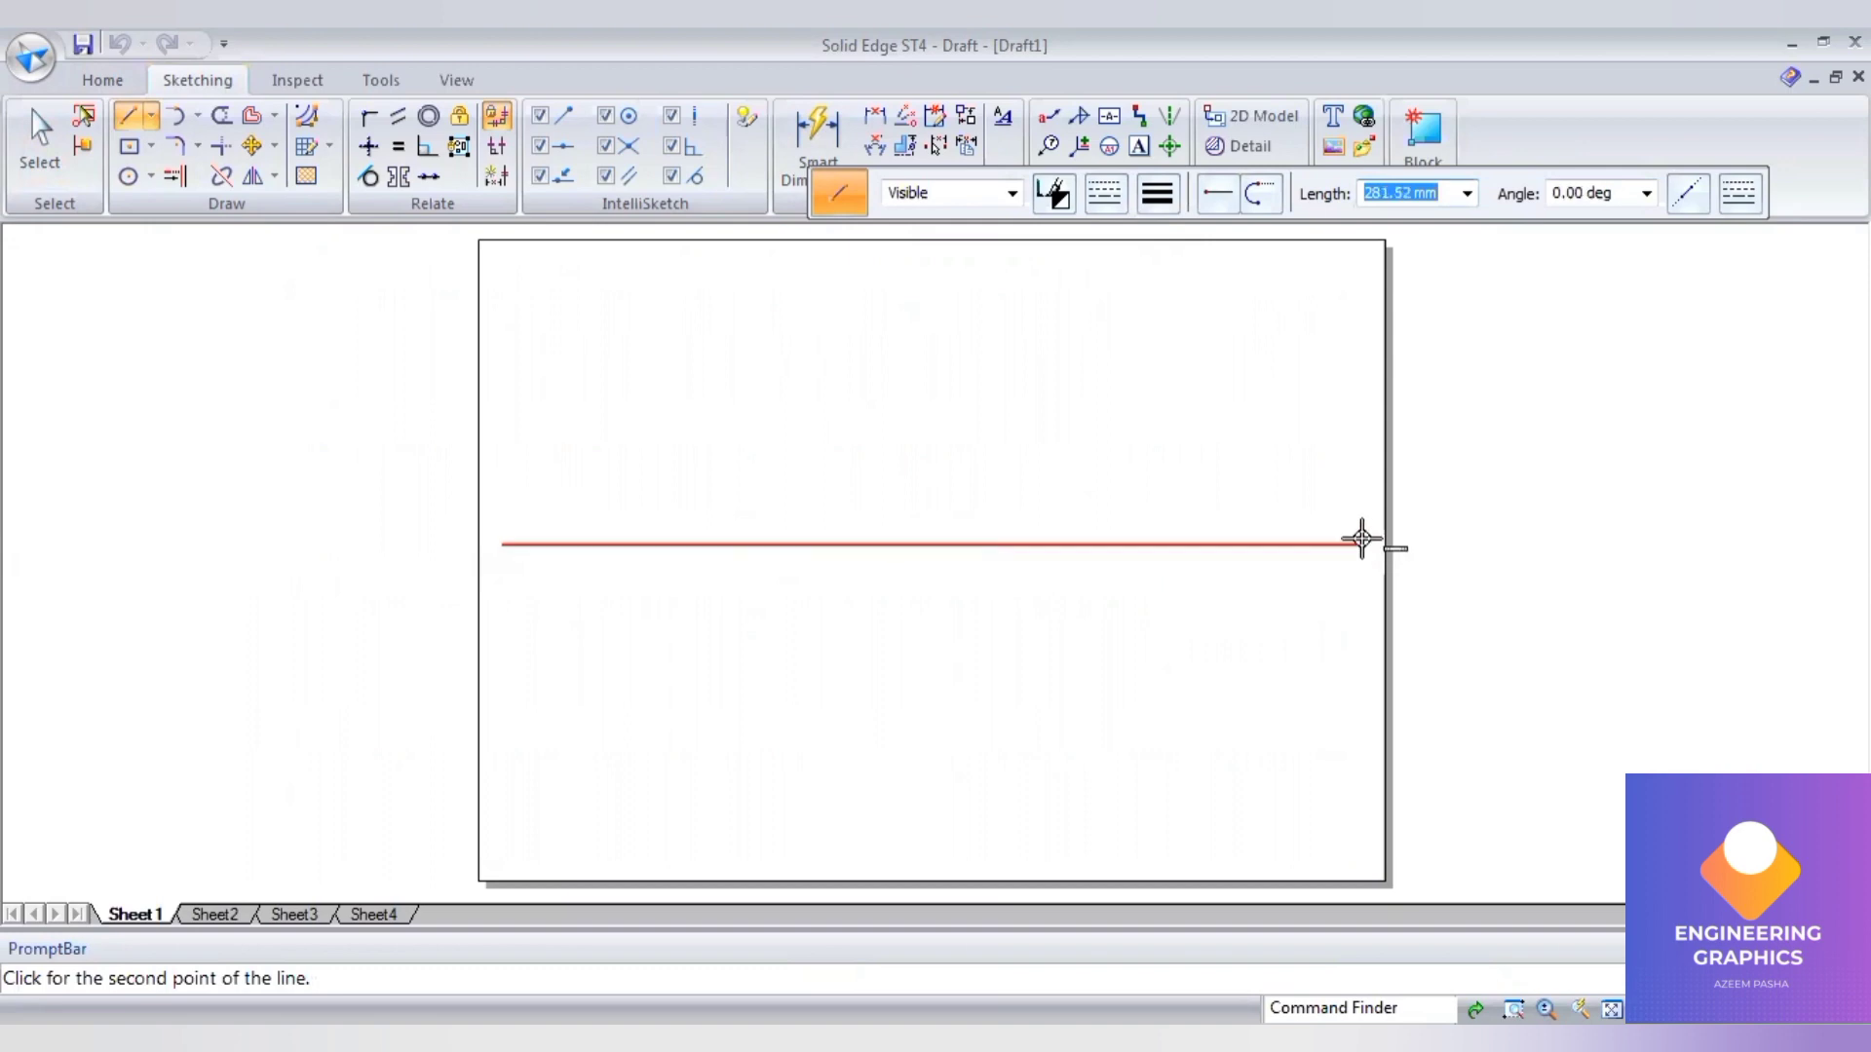
{"action": "left_click", "coordinate": [1362, 539]}
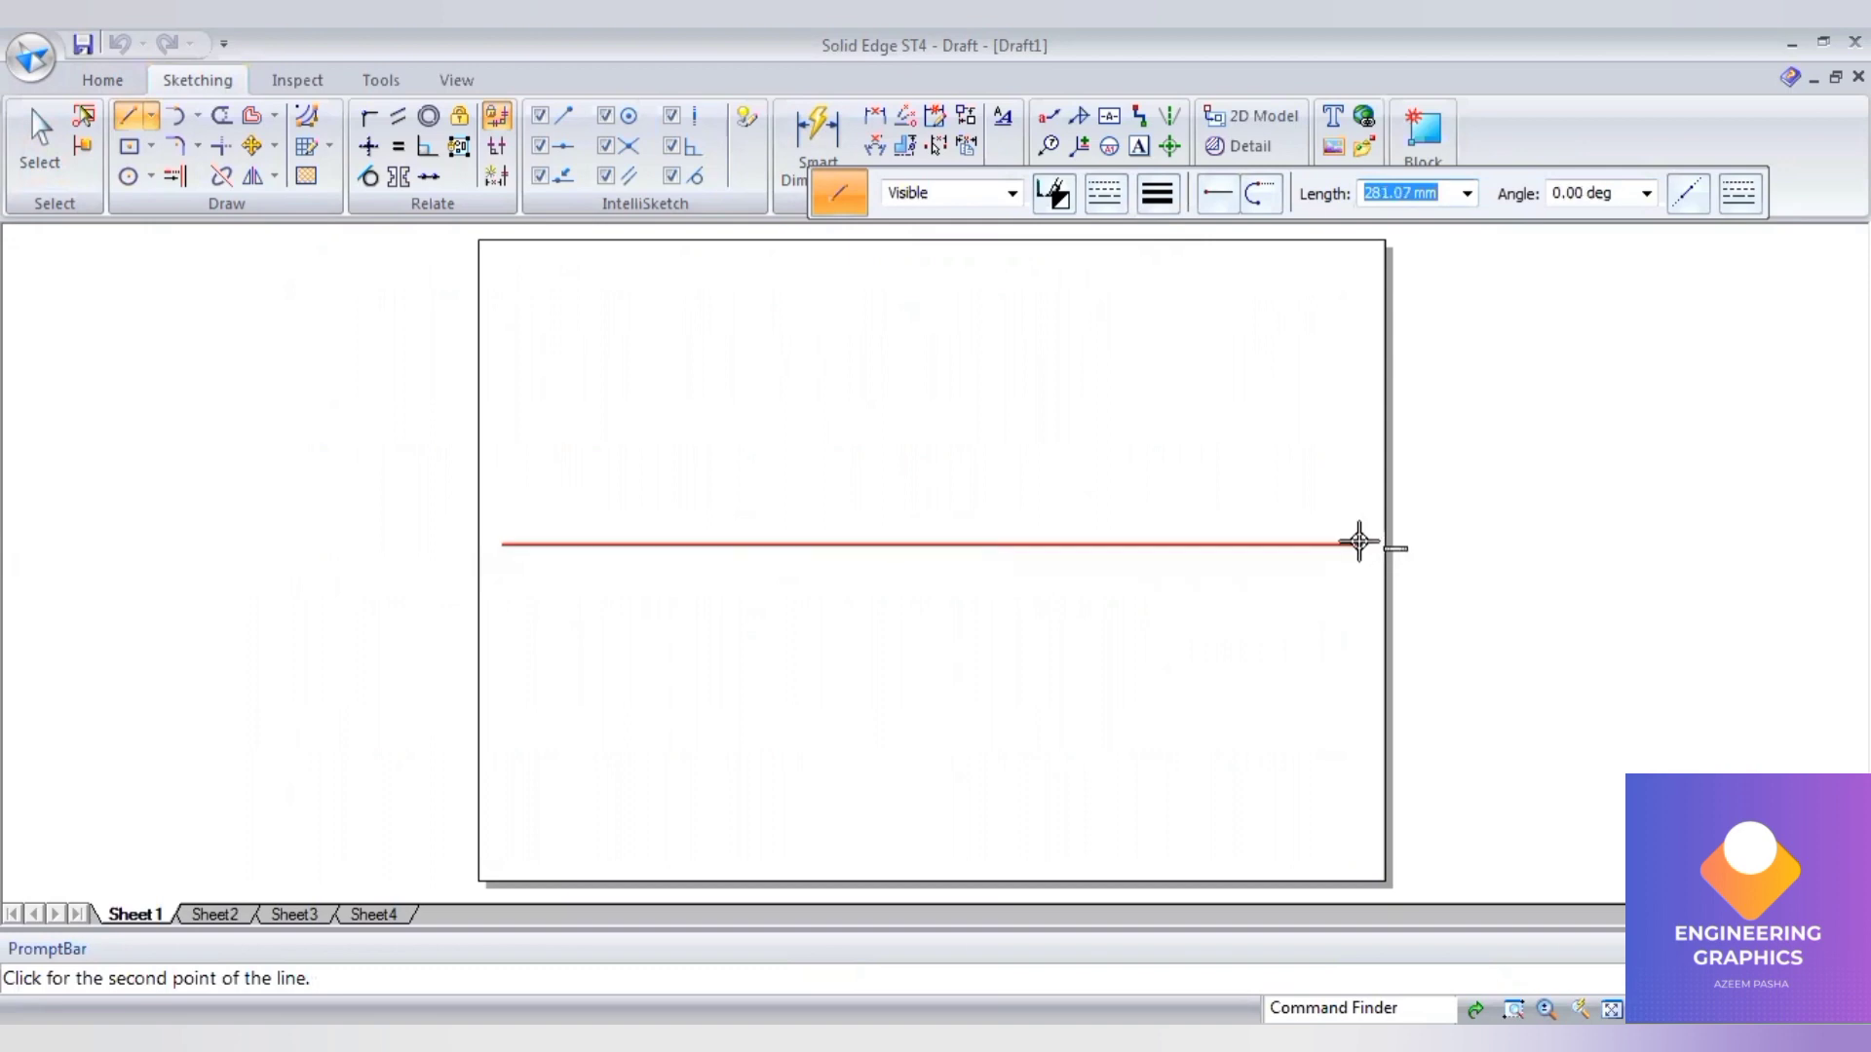
- Label the XY line with size-5 text x, vp, hp and y
{"action": "left_click", "coordinate": [1140, 144]}
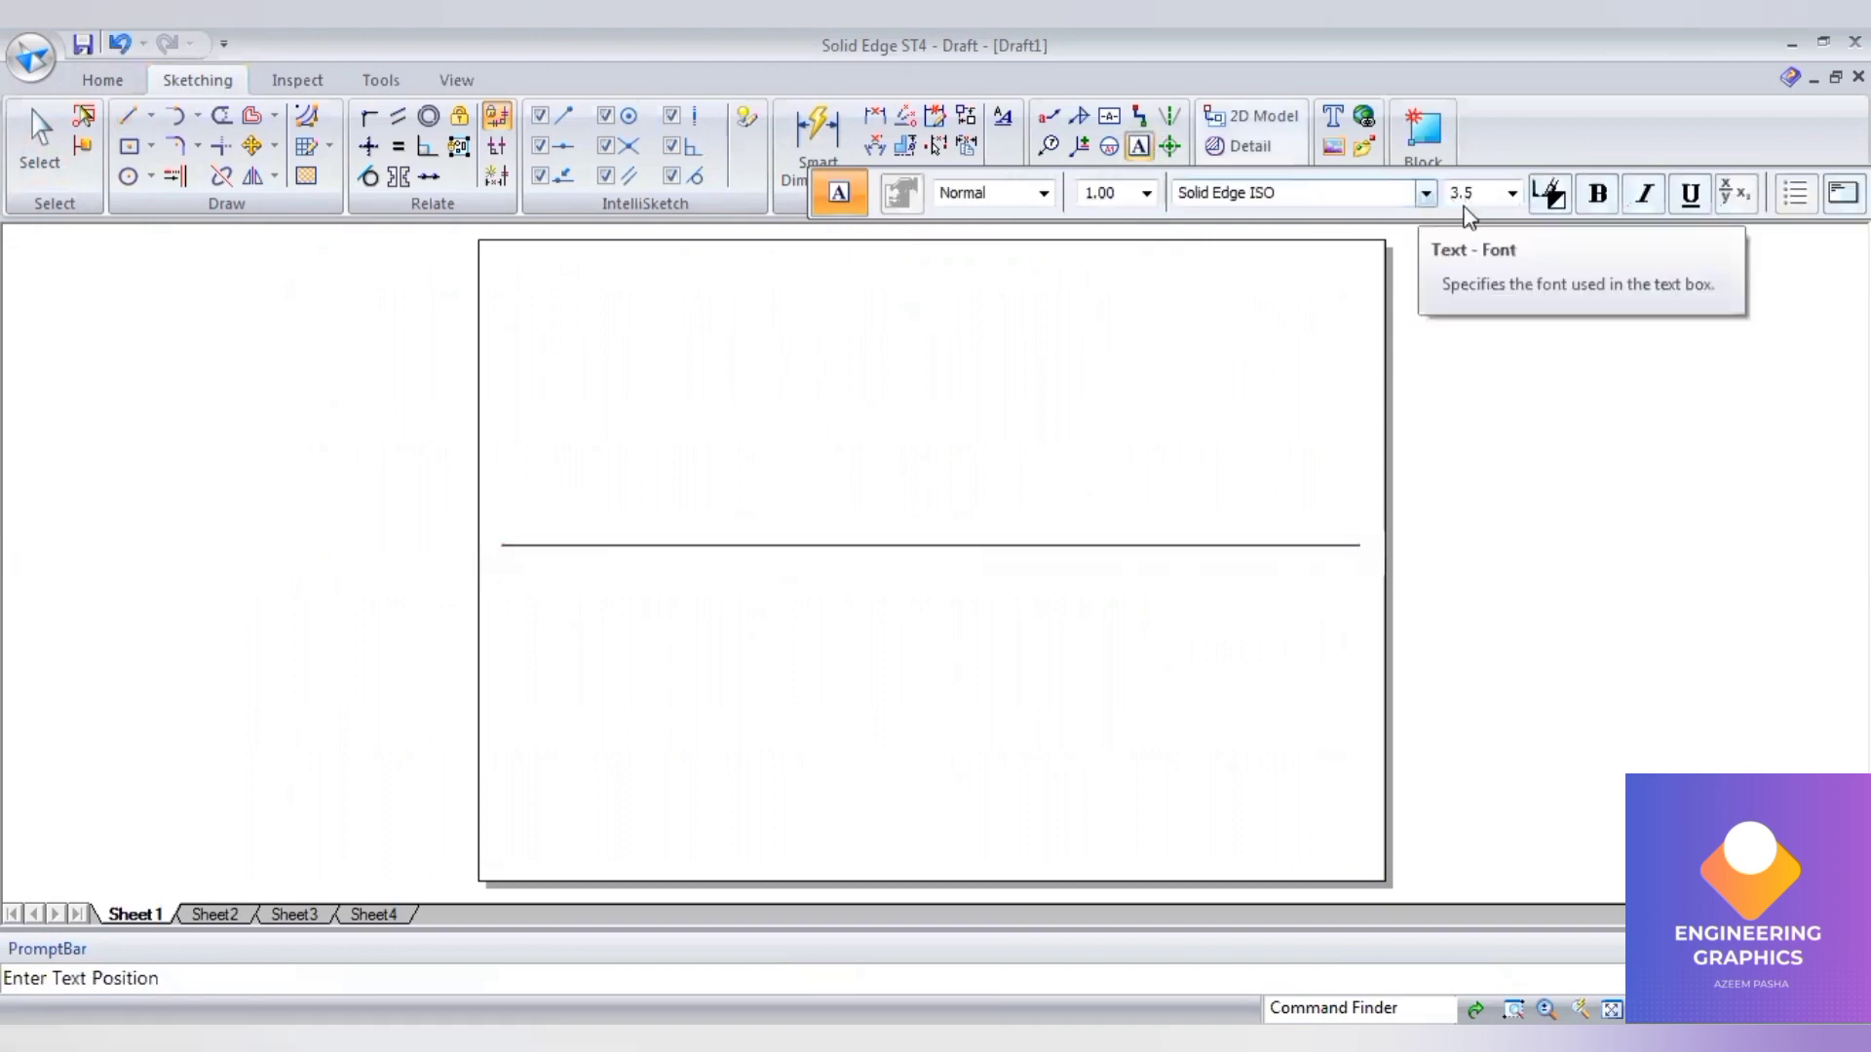
{"action": "type", "text": "5"}
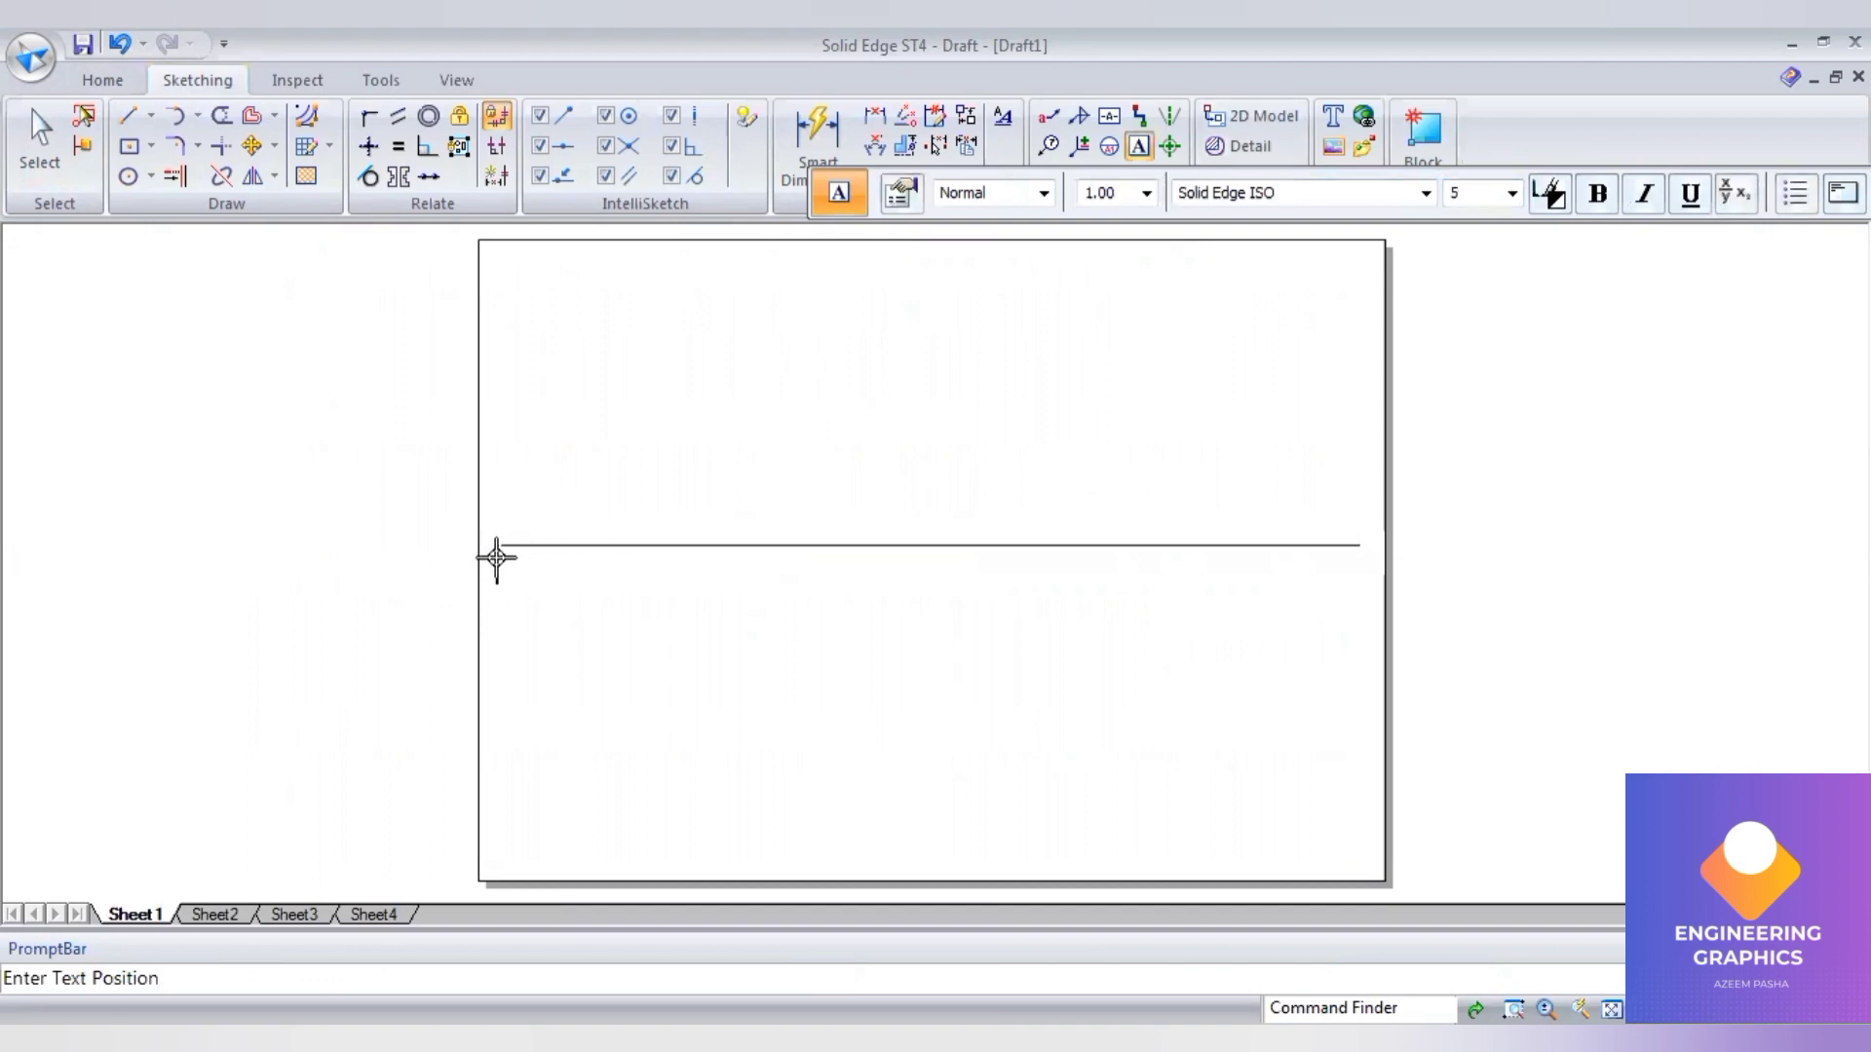
{"action": "left_click", "coordinate": [496, 557]}
{"action": "type", "text": "x"}
{"action": "left_click", "coordinate": [516, 509]}
{"action": "left_click", "coordinate": [520, 550]}
{"action": "type", "text": "hp"}
{"action": "left_click", "coordinate": [1349, 555]}
{"action": "type", "text": "y"}
{"action": "left_click", "coordinate": [140, 156]}
- Place a 30 × 20 mm rectangle above the XY line
{"action": "type", "text": "3"}
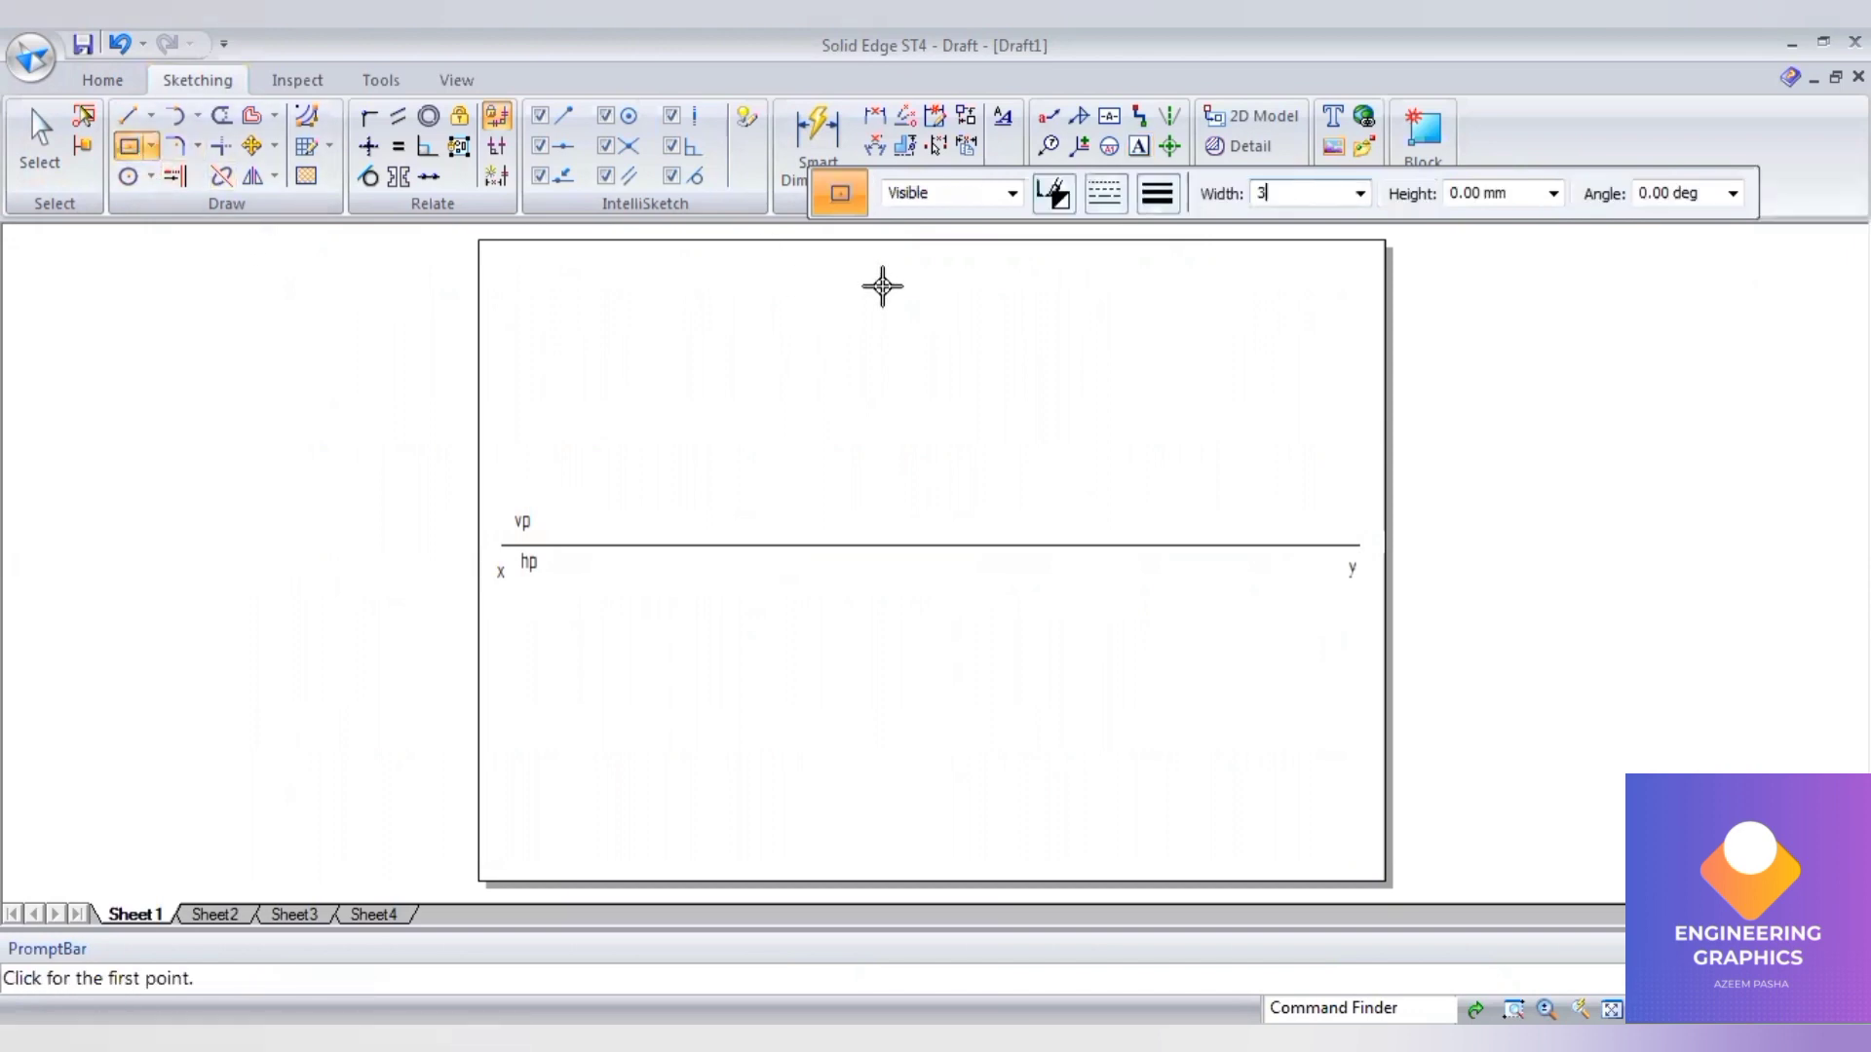
{"action": "type", "text": "0"}
{"action": "key", "text": "Tab"}
{"action": "type", "text": "20"}
{"action": "key", "text": "Tab"}
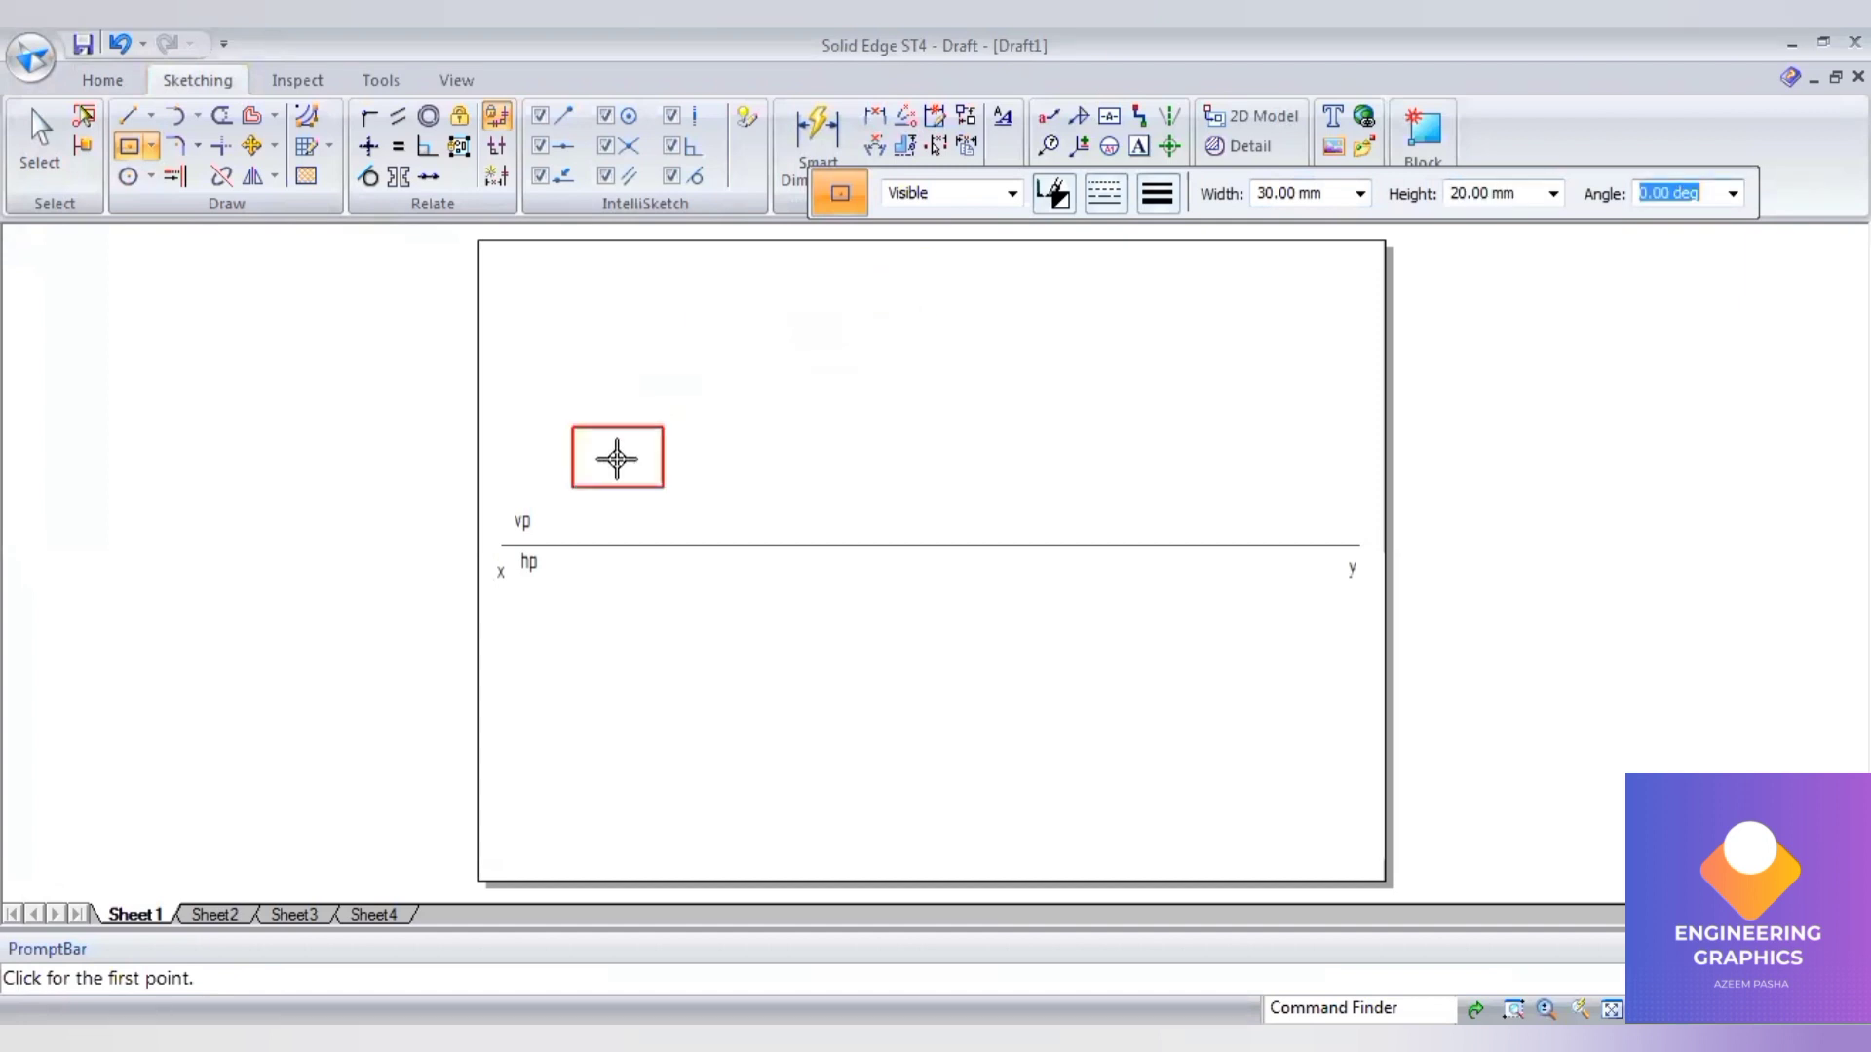
{"action": "left_click", "coordinate": [635, 457]}
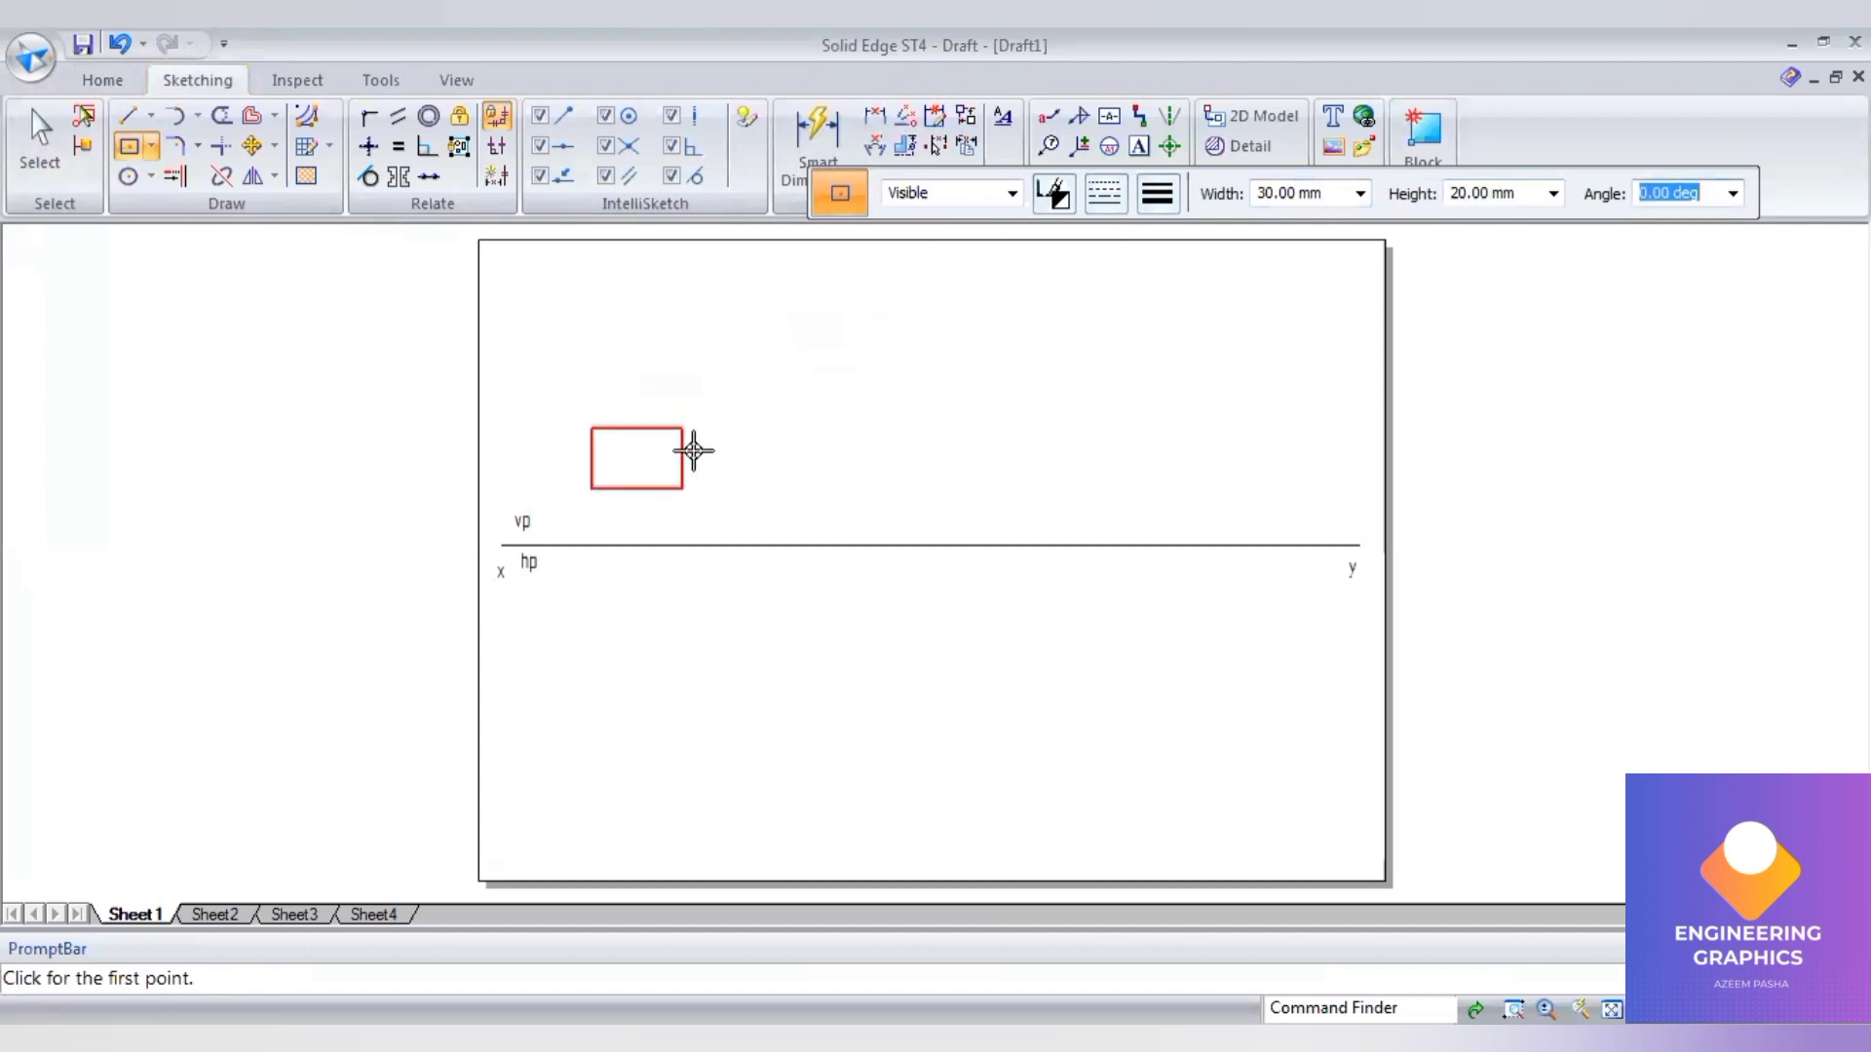
- Thicken the rectangle's edges to 0.50 mm
{"action": "scroll", "coordinate": [680, 426], "scroll_direction": "up", "scroll_amount": 3}
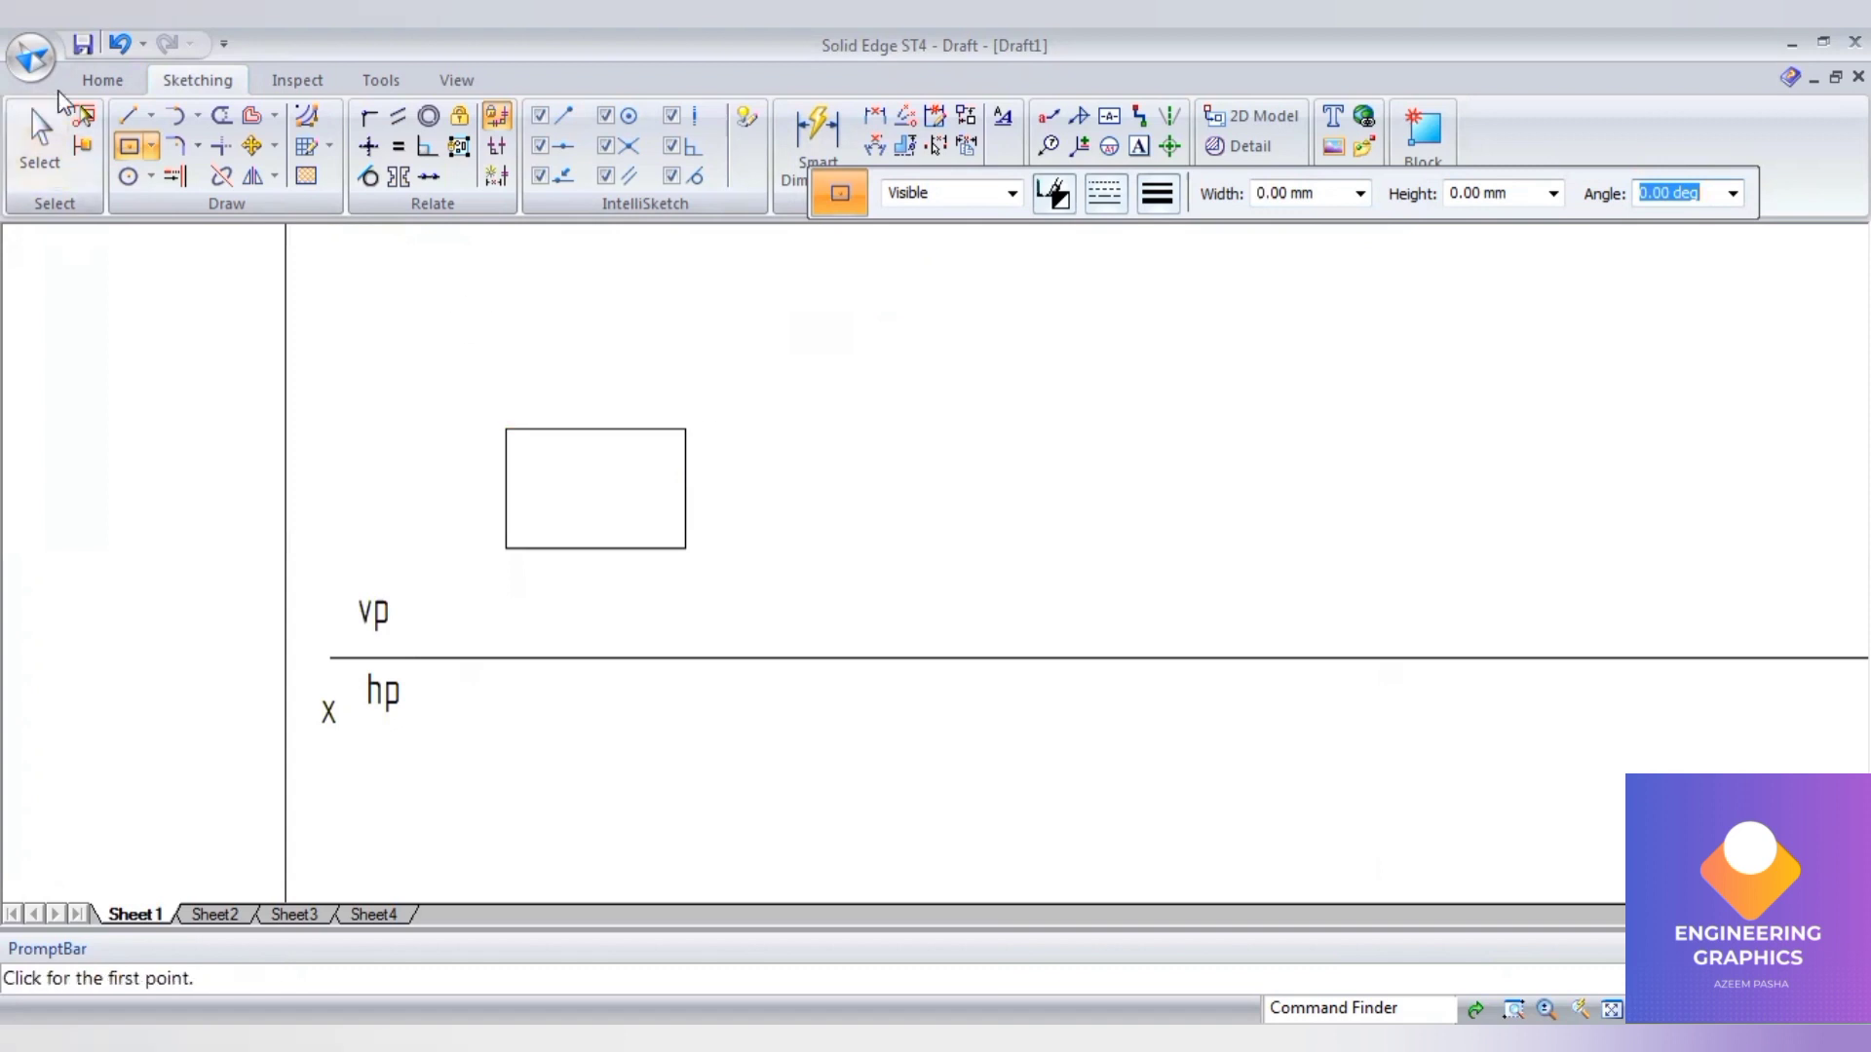
{"action": "left_click", "coordinate": [41, 131]}
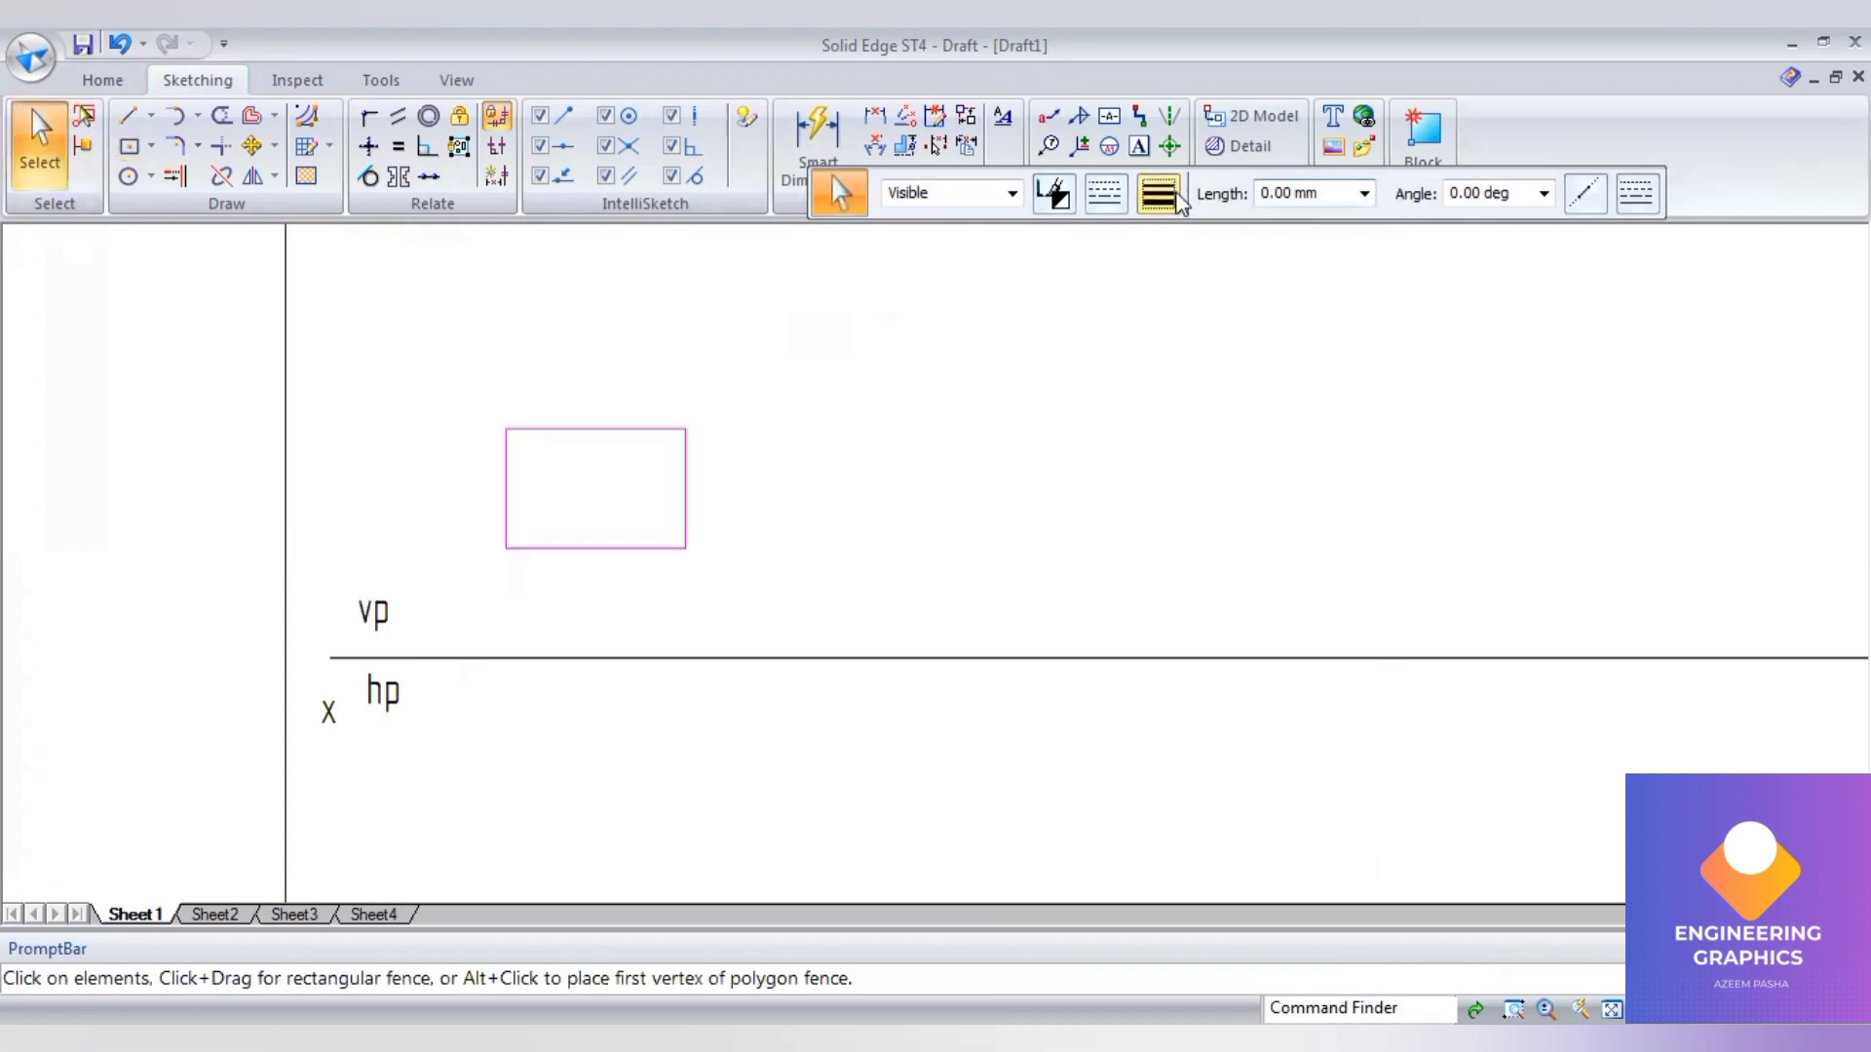
{"action": "left_click", "coordinate": [1171, 196]}
{"action": "left_click", "coordinate": [1177, 306]}
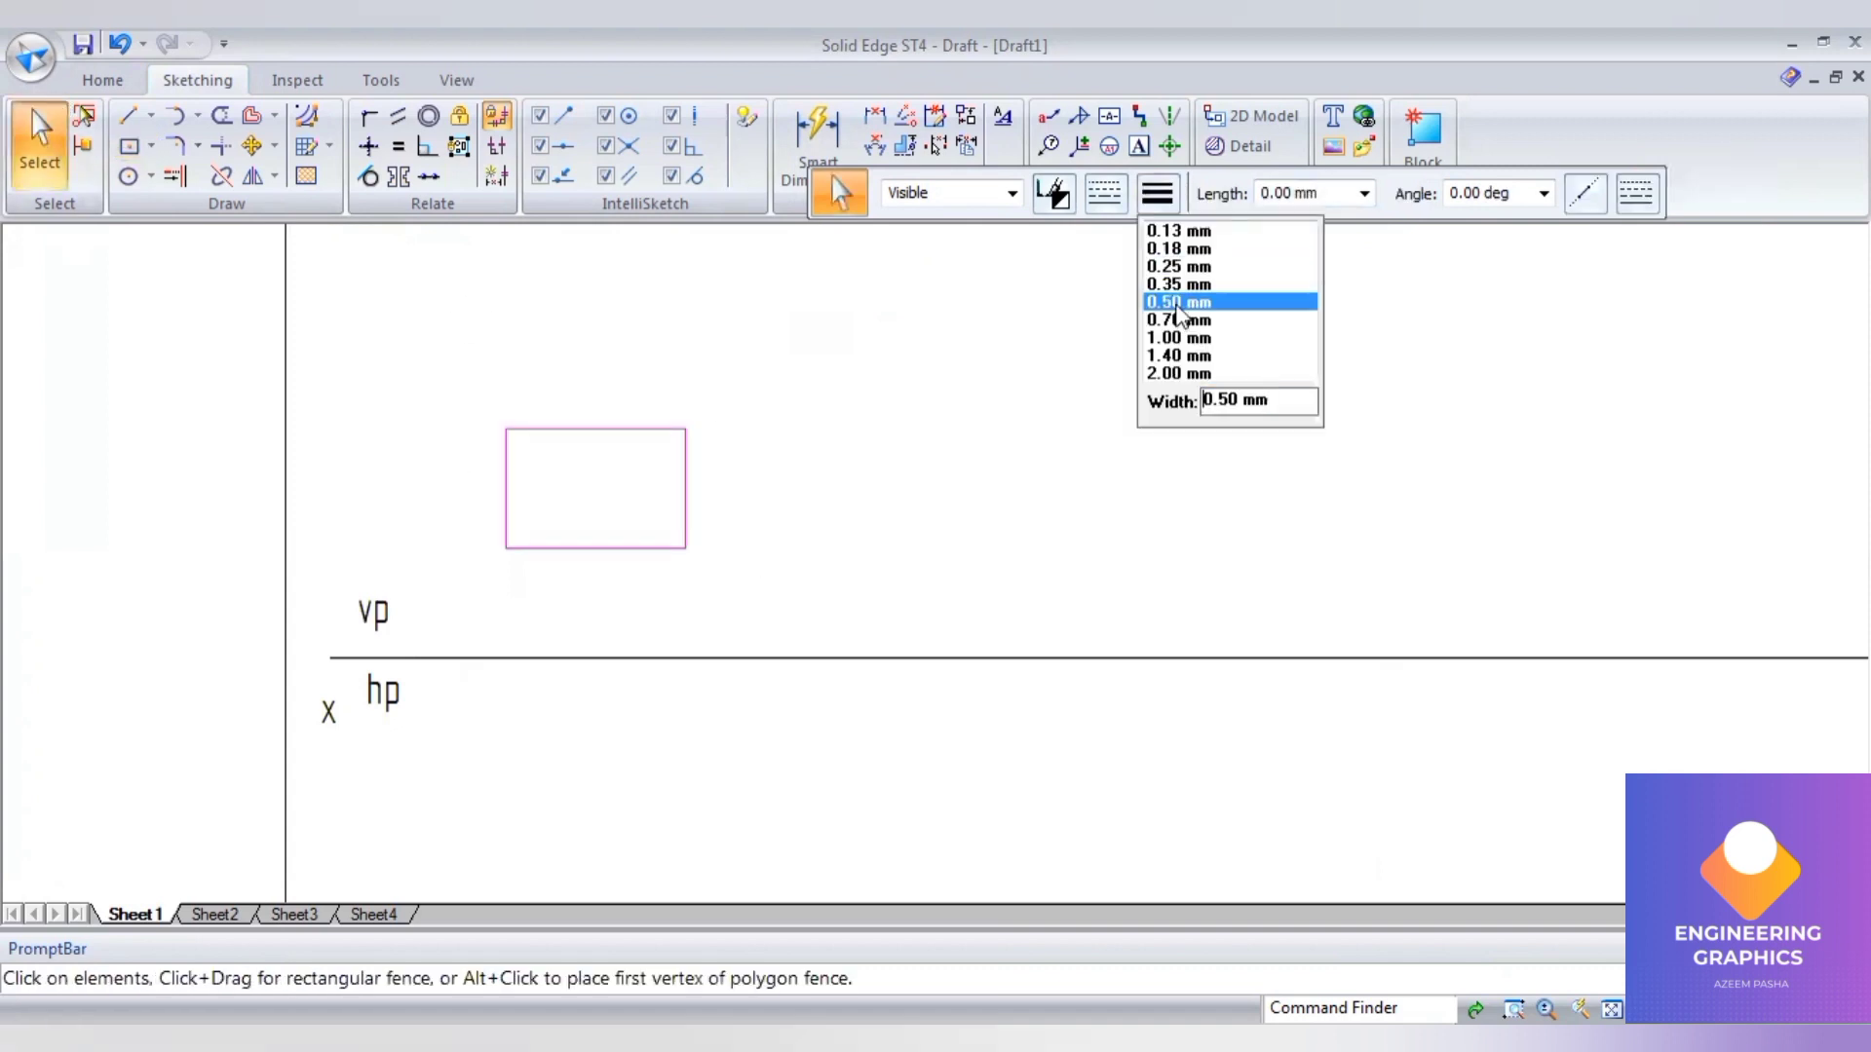
- Dimension the rectangle's 30 mm top edge and 20 mm left edge
{"action": "left_click", "coordinate": [827, 129]}
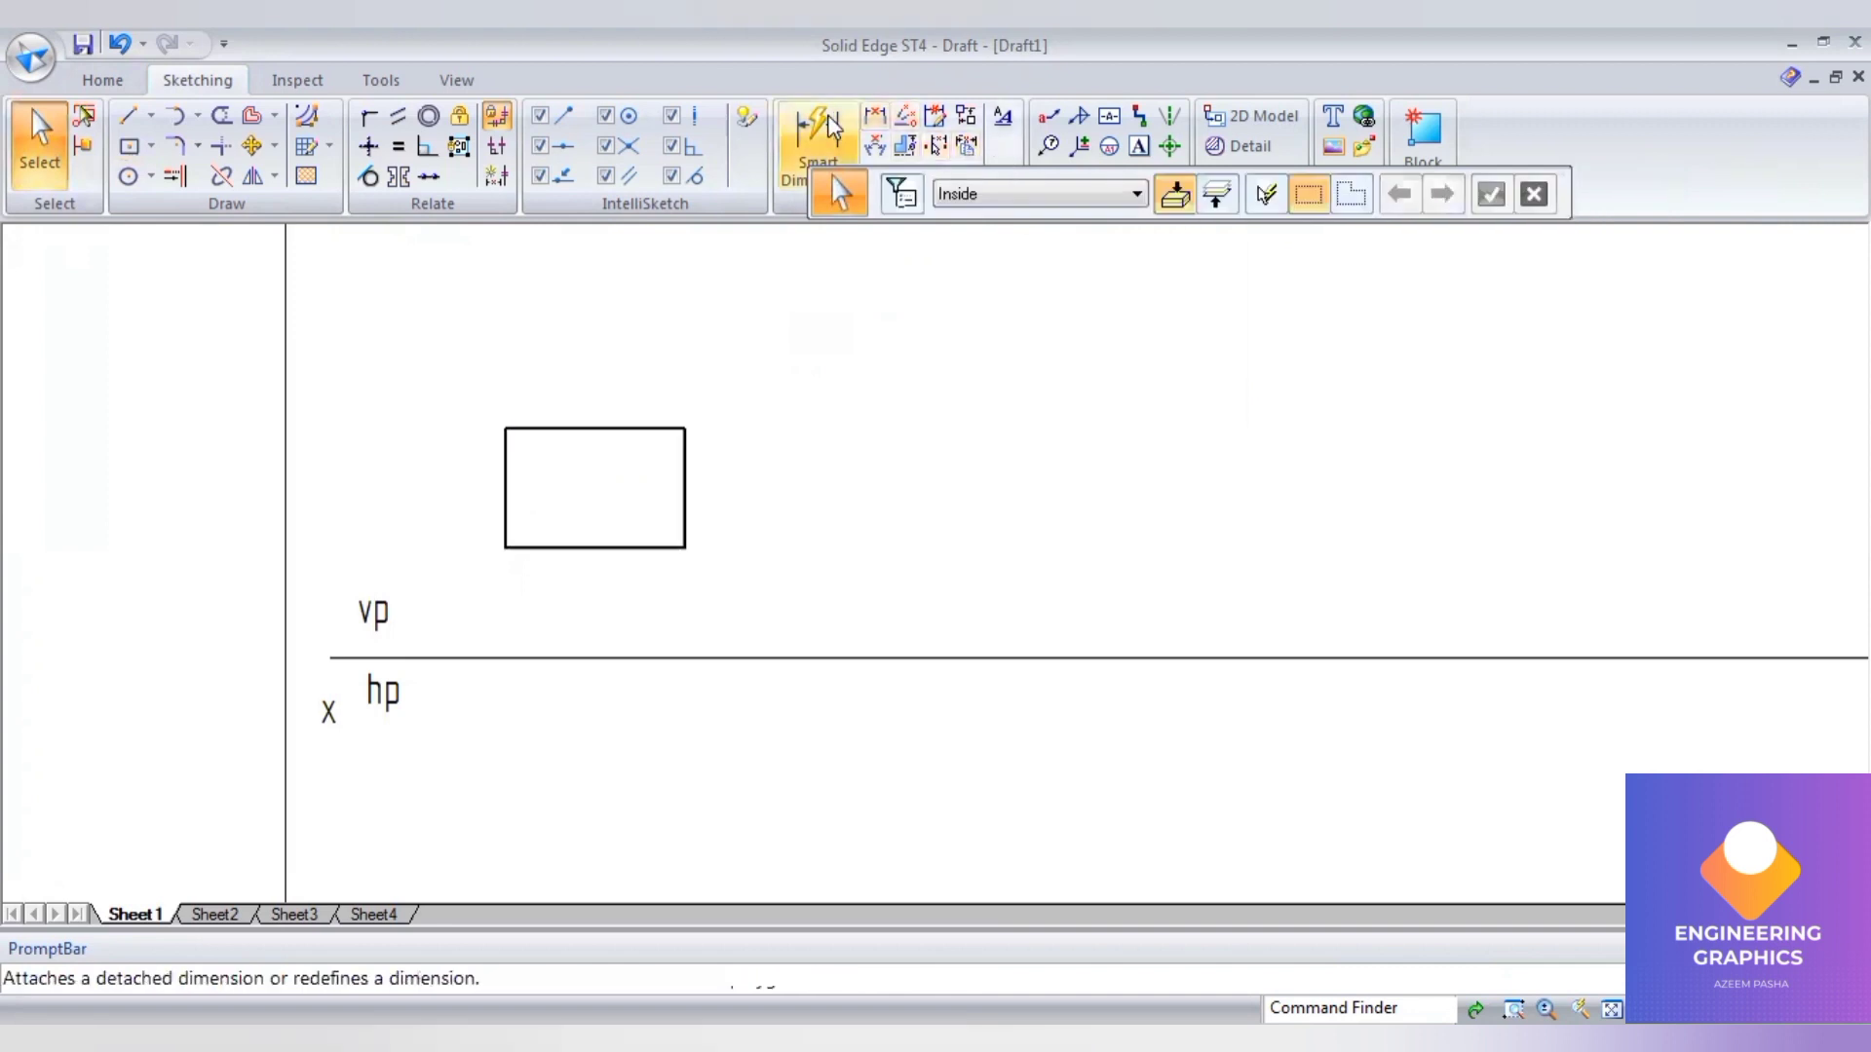
{"action": "left_click", "coordinate": [595, 429]}
{"action": "left_click", "coordinate": [592, 358]}
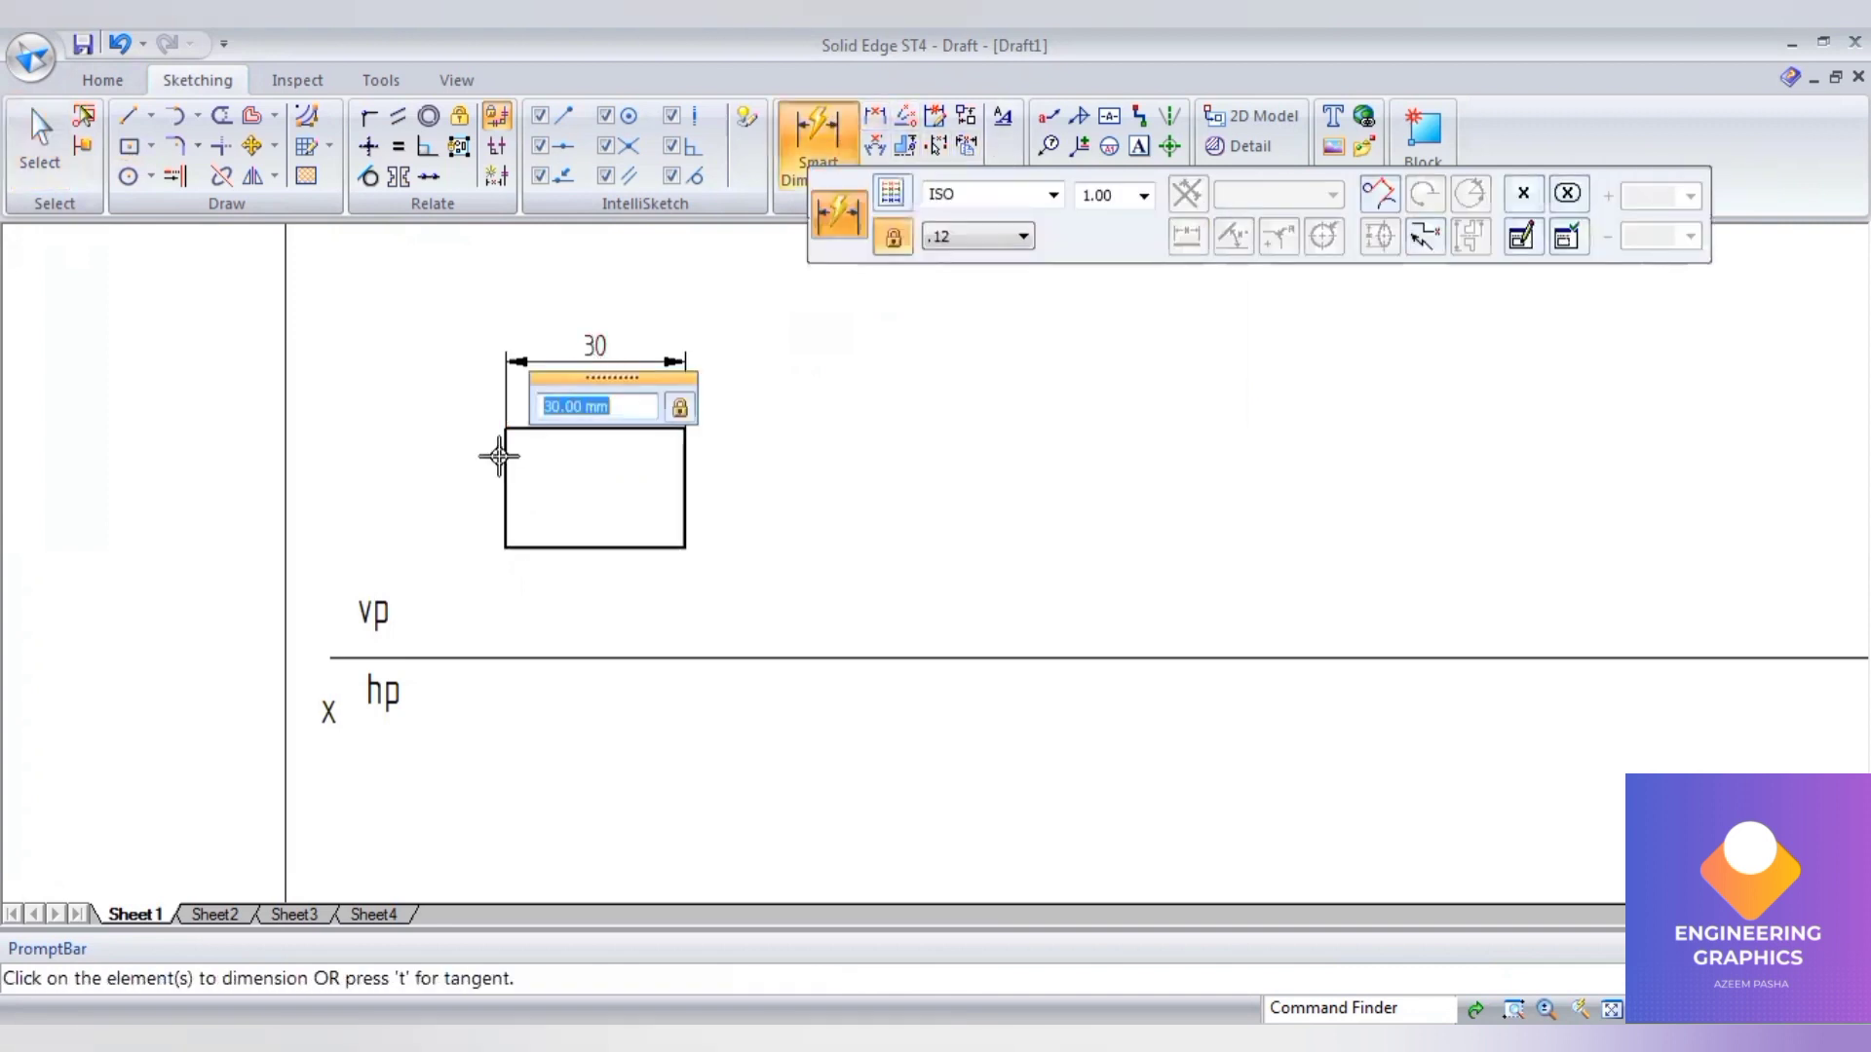
{"action": "left_click", "coordinate": [507, 508]}
{"action": "left_click", "coordinate": [446, 499]}
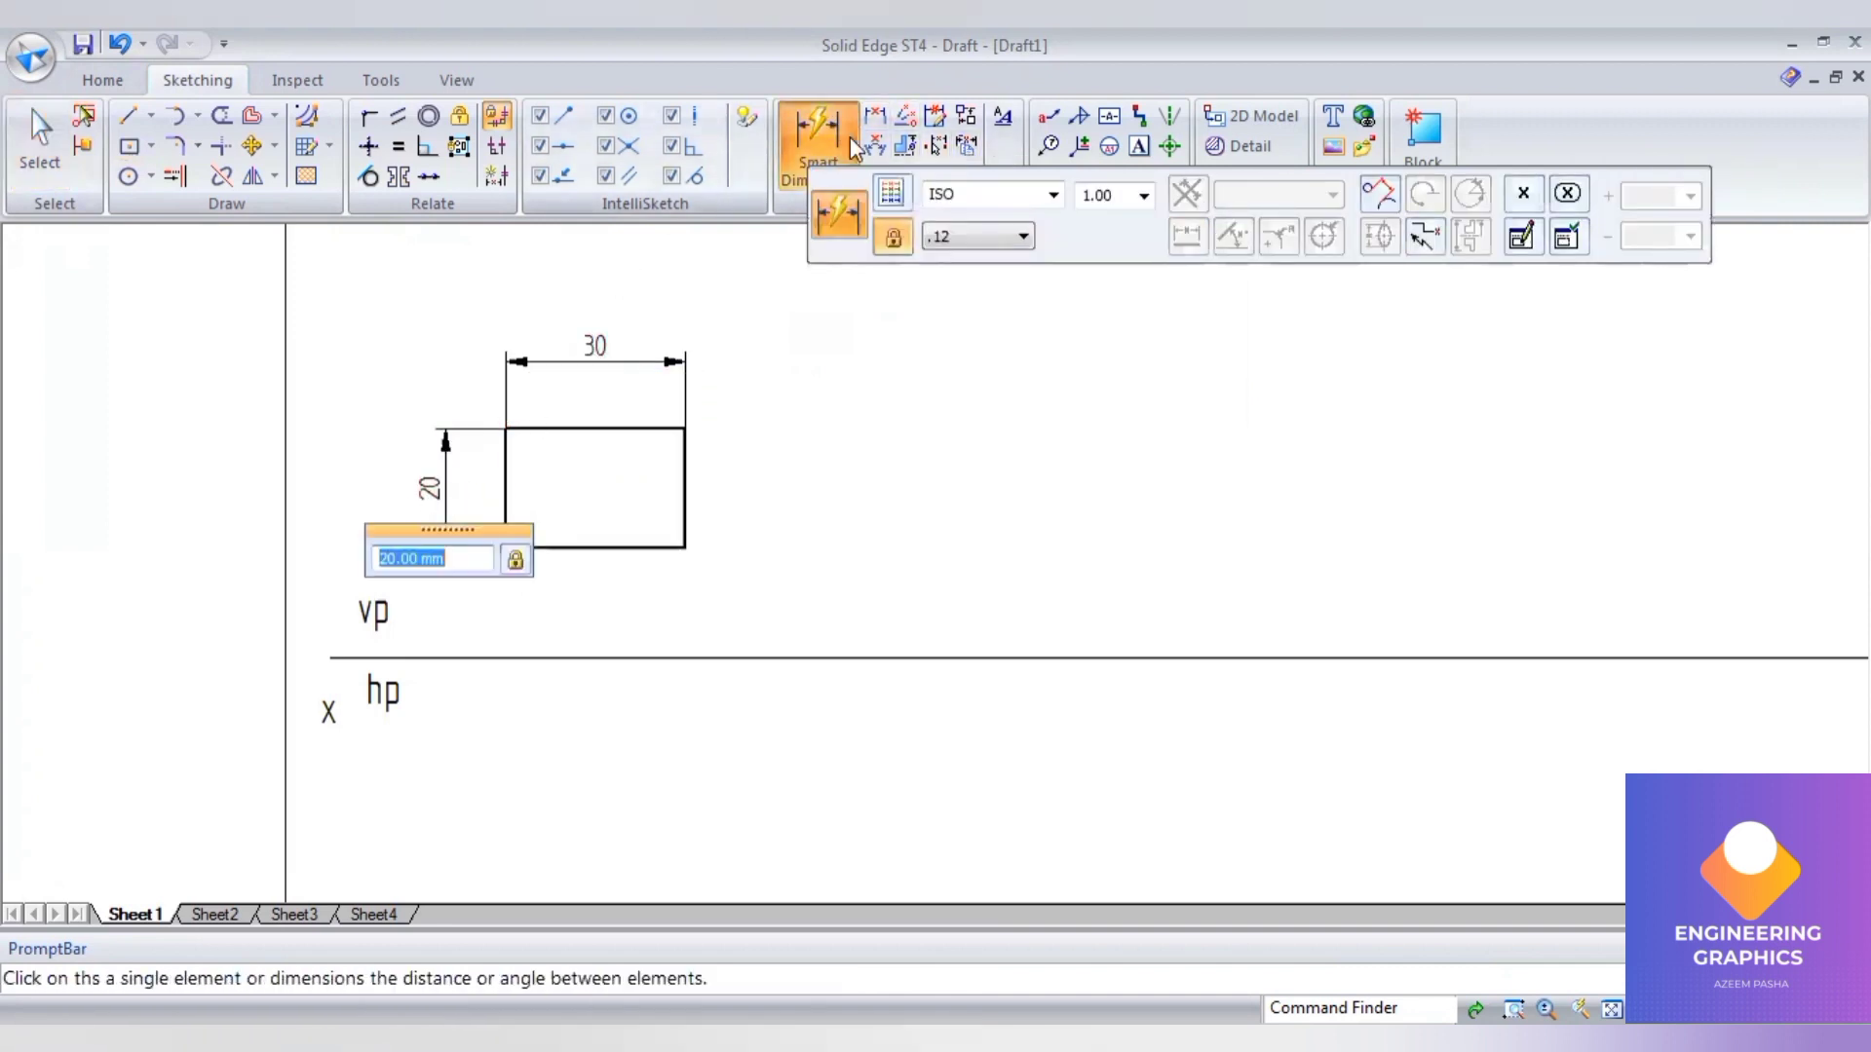
- Label the rectangle's corners a', b', c' and d'
{"action": "left_click", "coordinate": [1140, 148]}
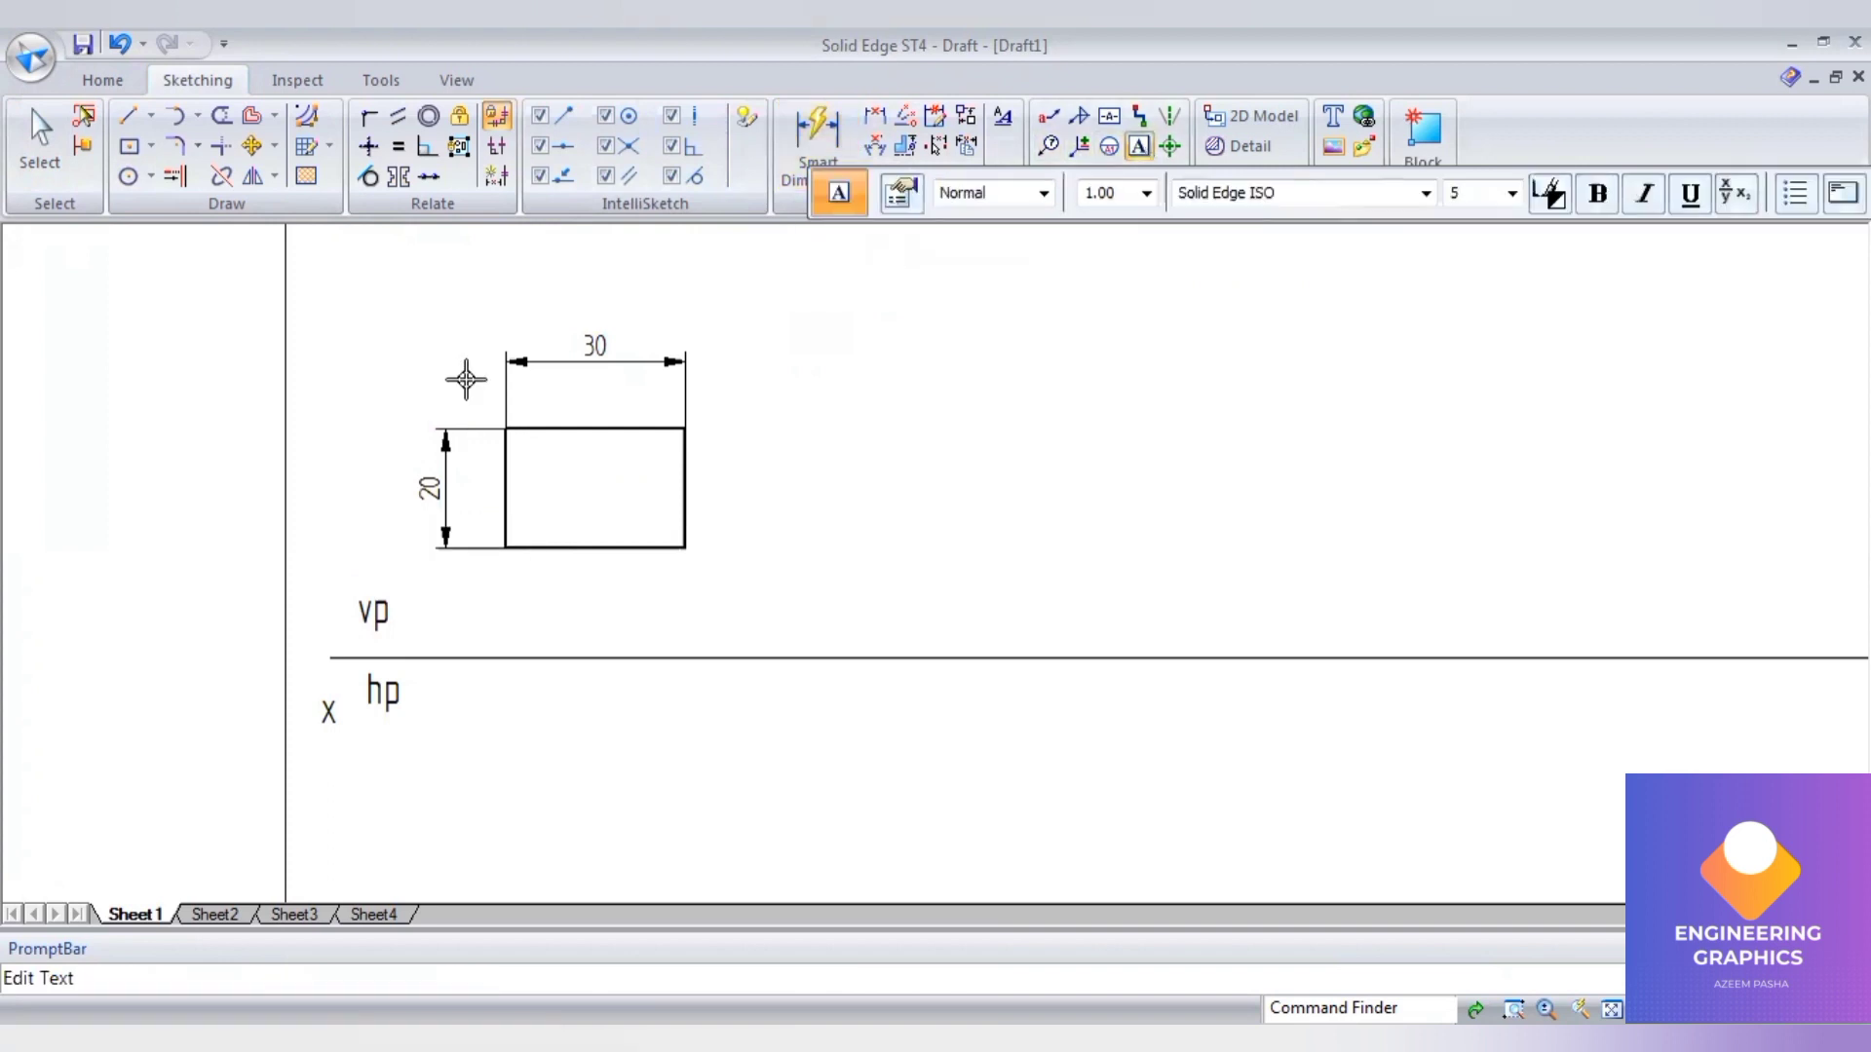
{"action": "type", "text": "'"}
{"action": "left_click", "coordinate": [479, 548]}
{"action": "type", "text": "b'"}
{"action": "left_click", "coordinate": [691, 549]}
{"action": "type", "text": "c'"}
{"action": "left_click", "coordinate": [702, 410]}
{"action": "type", "text": "d'"}
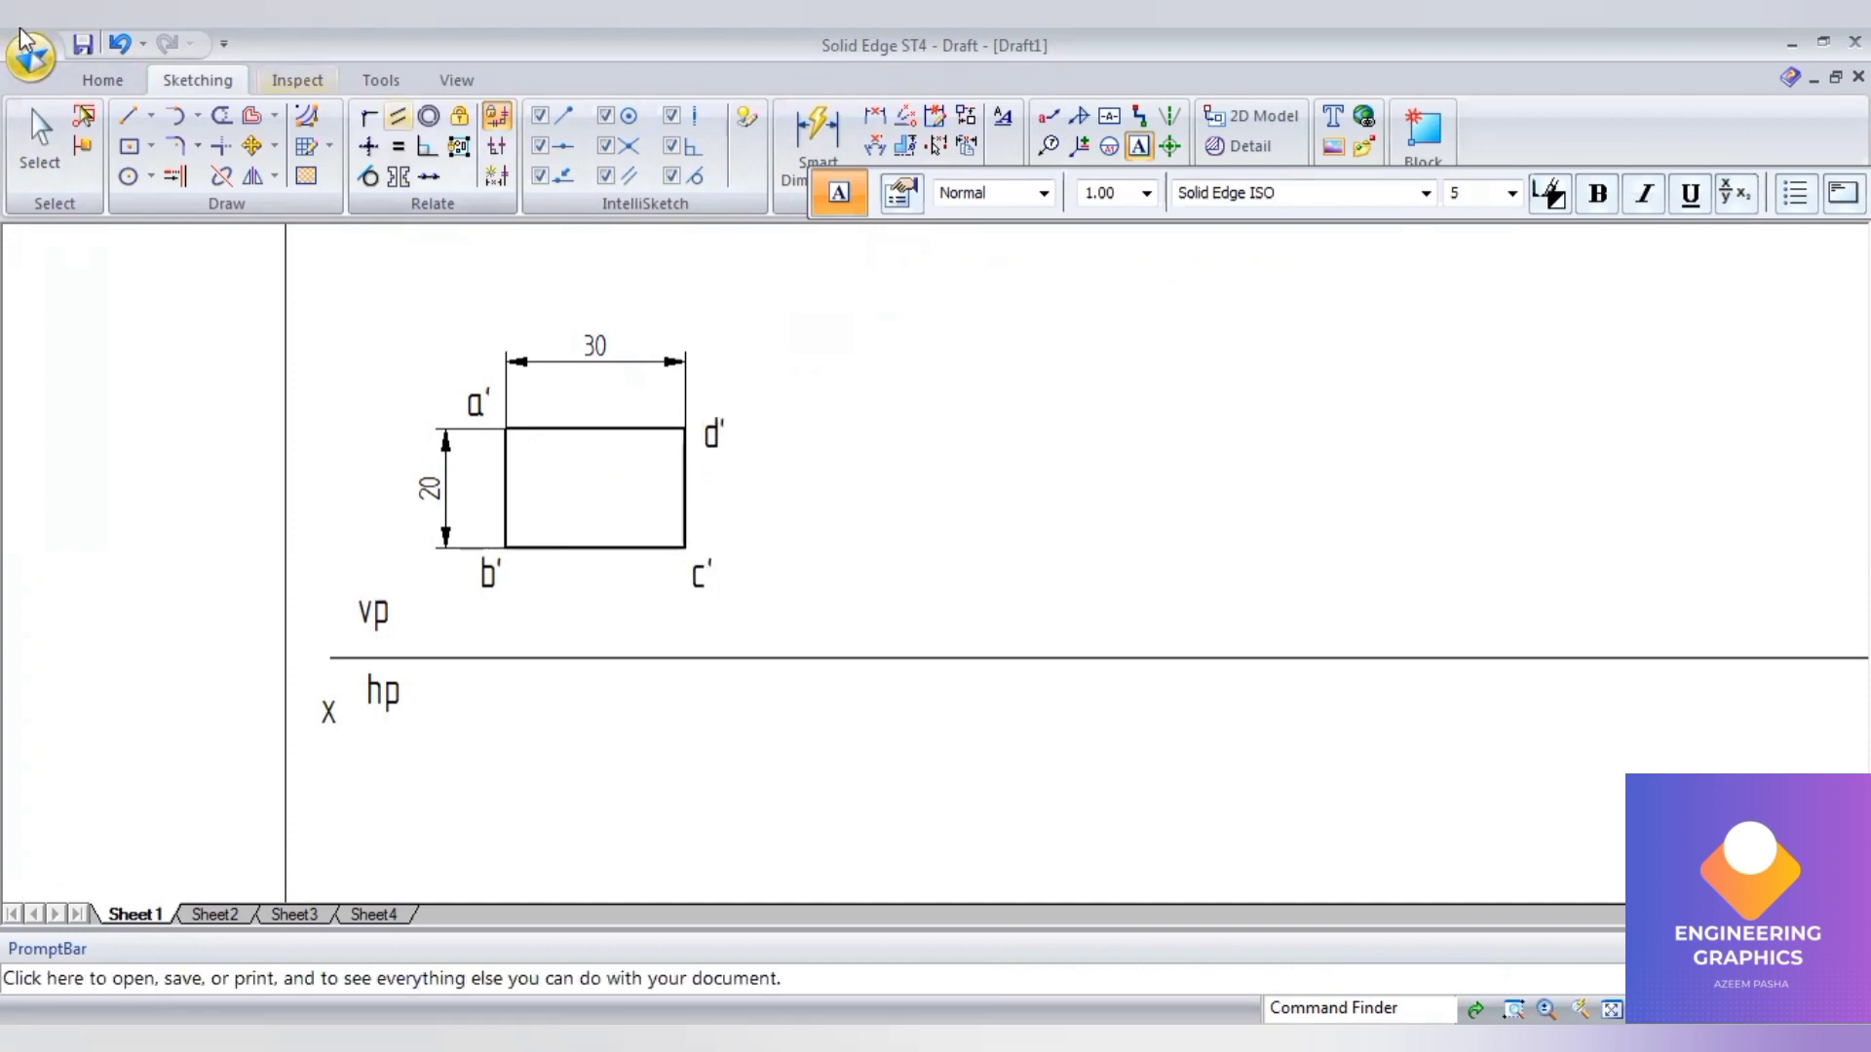
{"action": "left_click", "coordinate": [127, 115]}
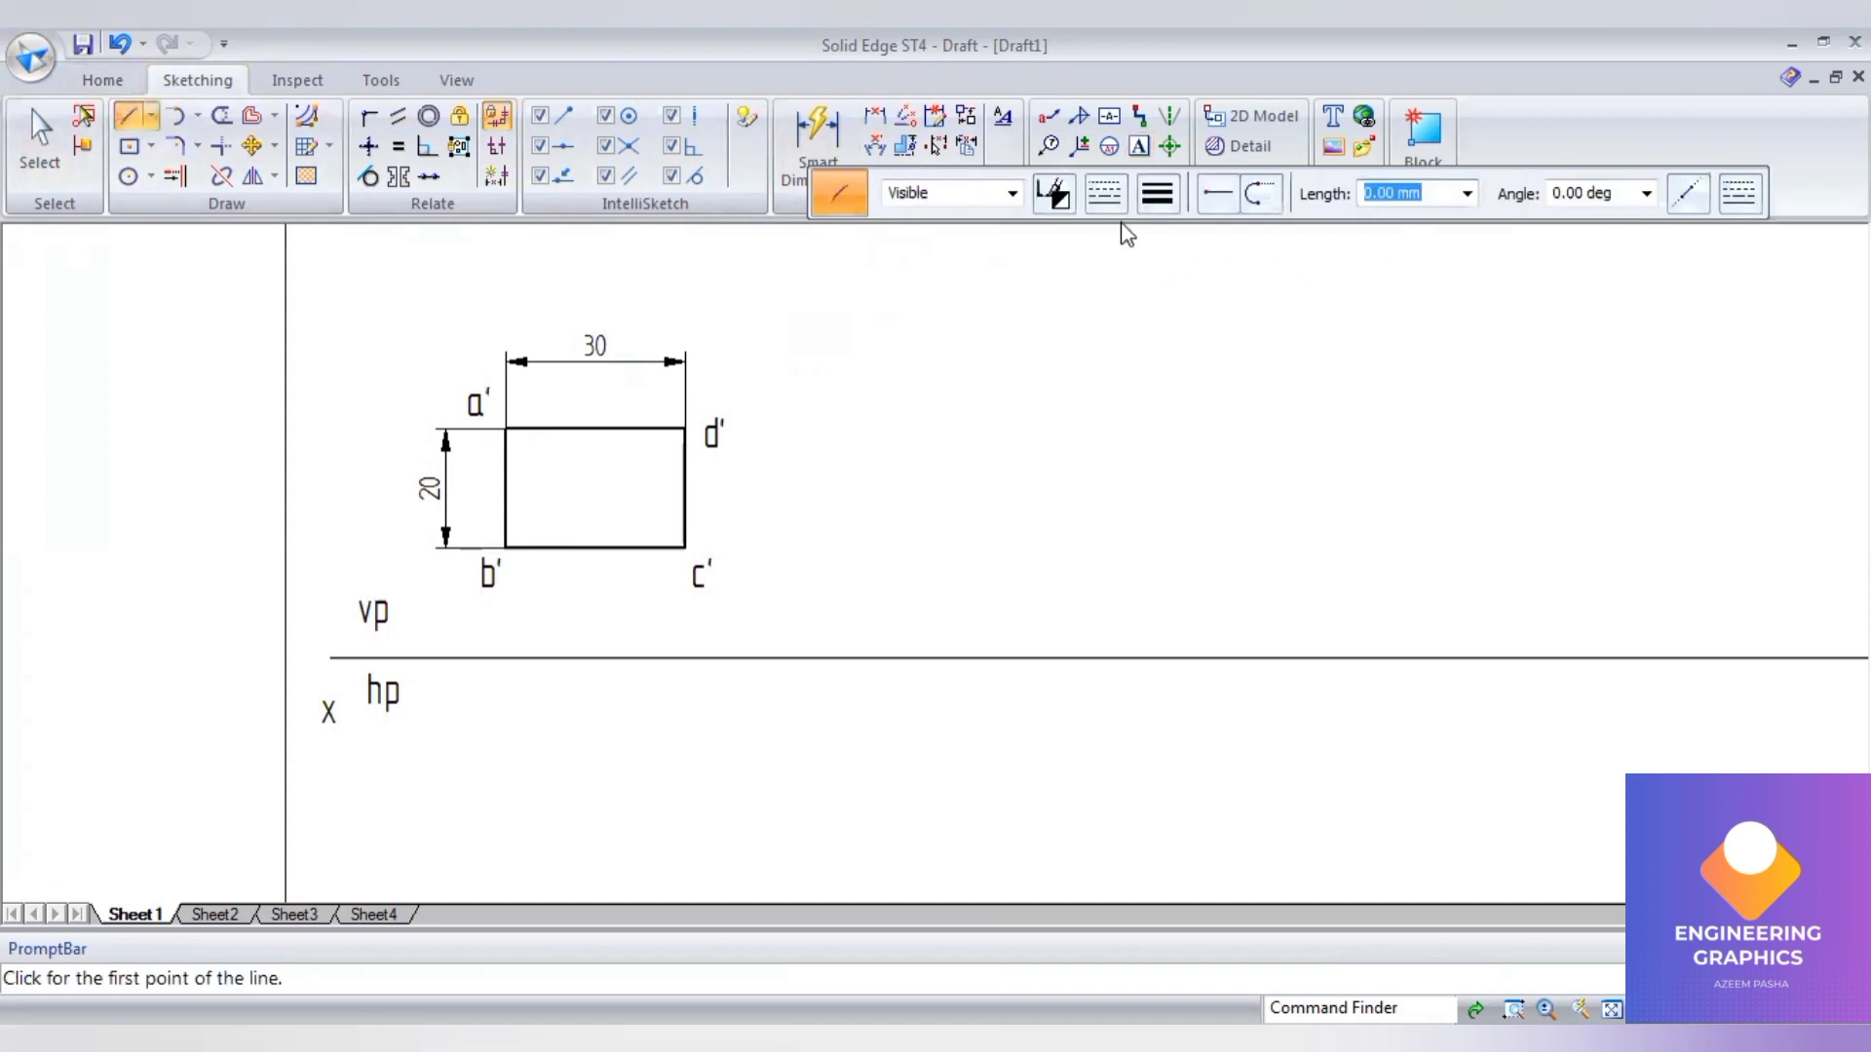
- Draw thin 0.13 mm projectors from b' and c' down to the XY line
{"action": "left_click", "coordinate": [1157, 206]}
{"action": "left_click", "coordinate": [1157, 230]}
{"action": "left_click", "coordinate": [505, 548]}
{"action": "left_click", "coordinate": [505, 658]}
{"action": "left_click", "coordinate": [684, 547]}
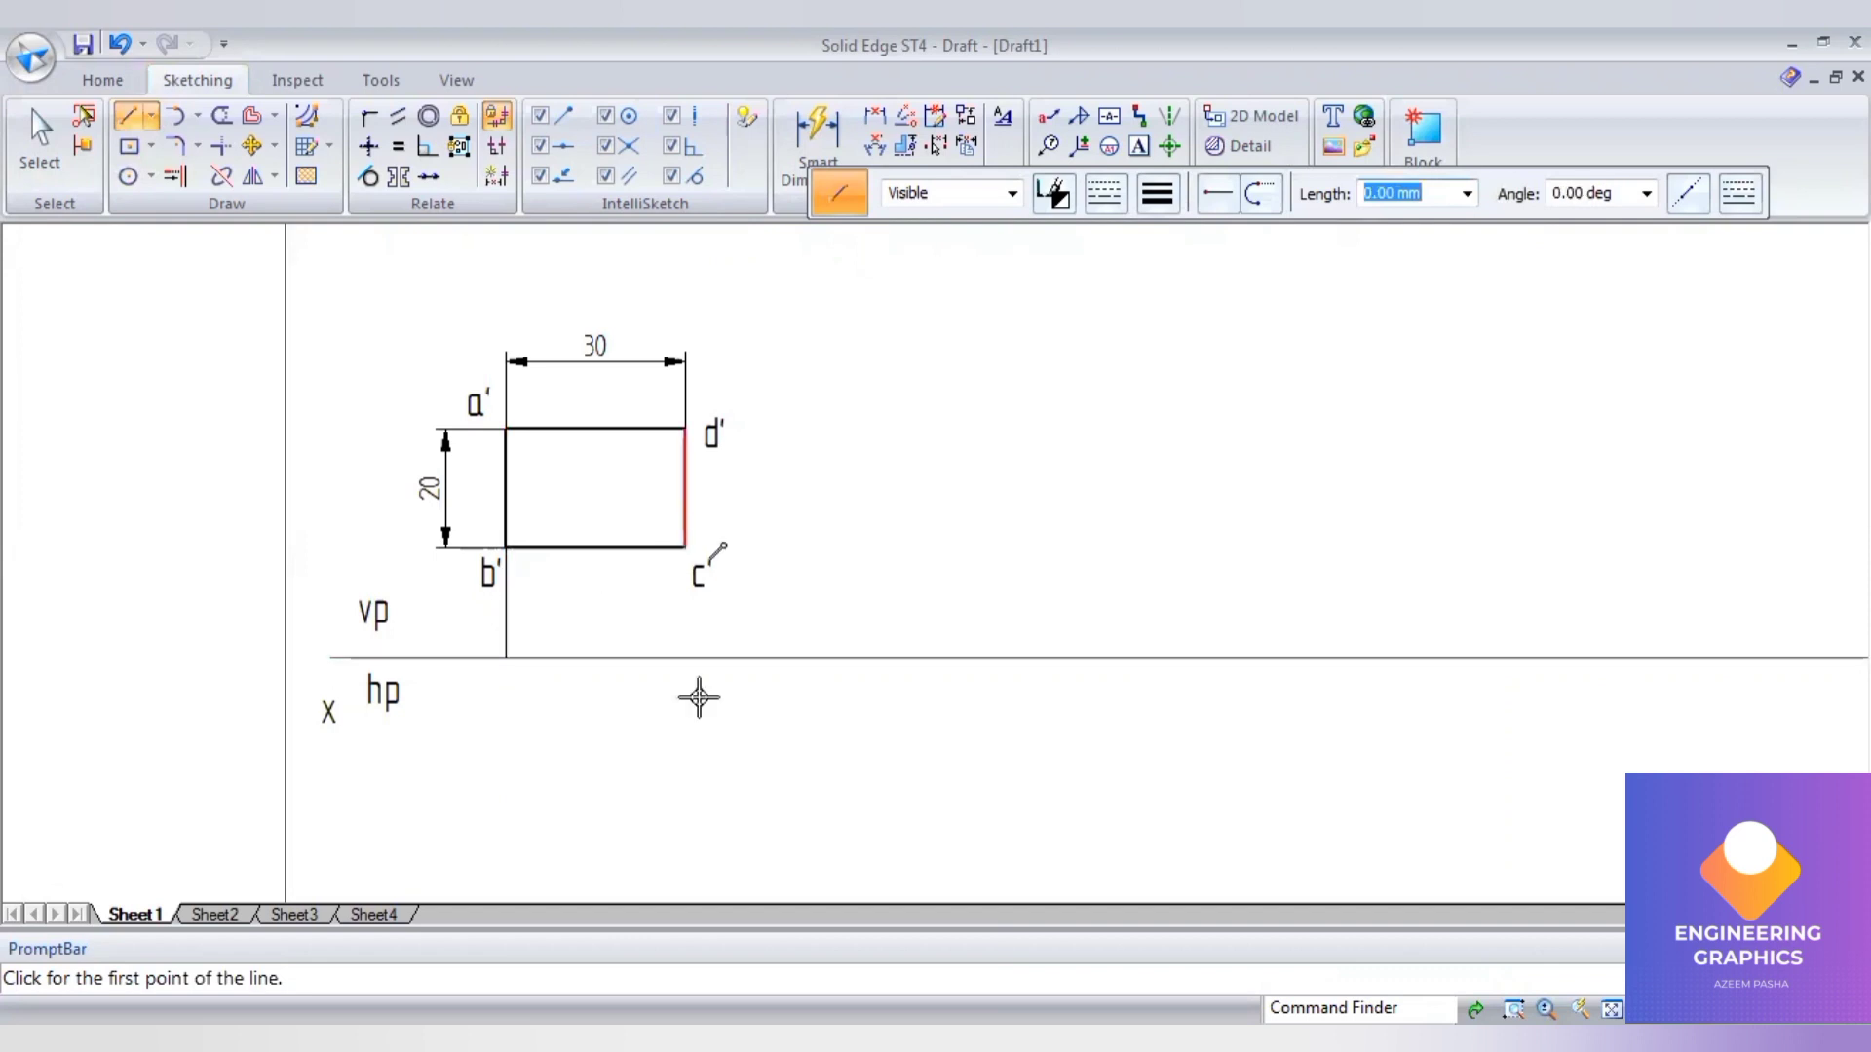
{"action": "left_click", "coordinate": [685, 659]}
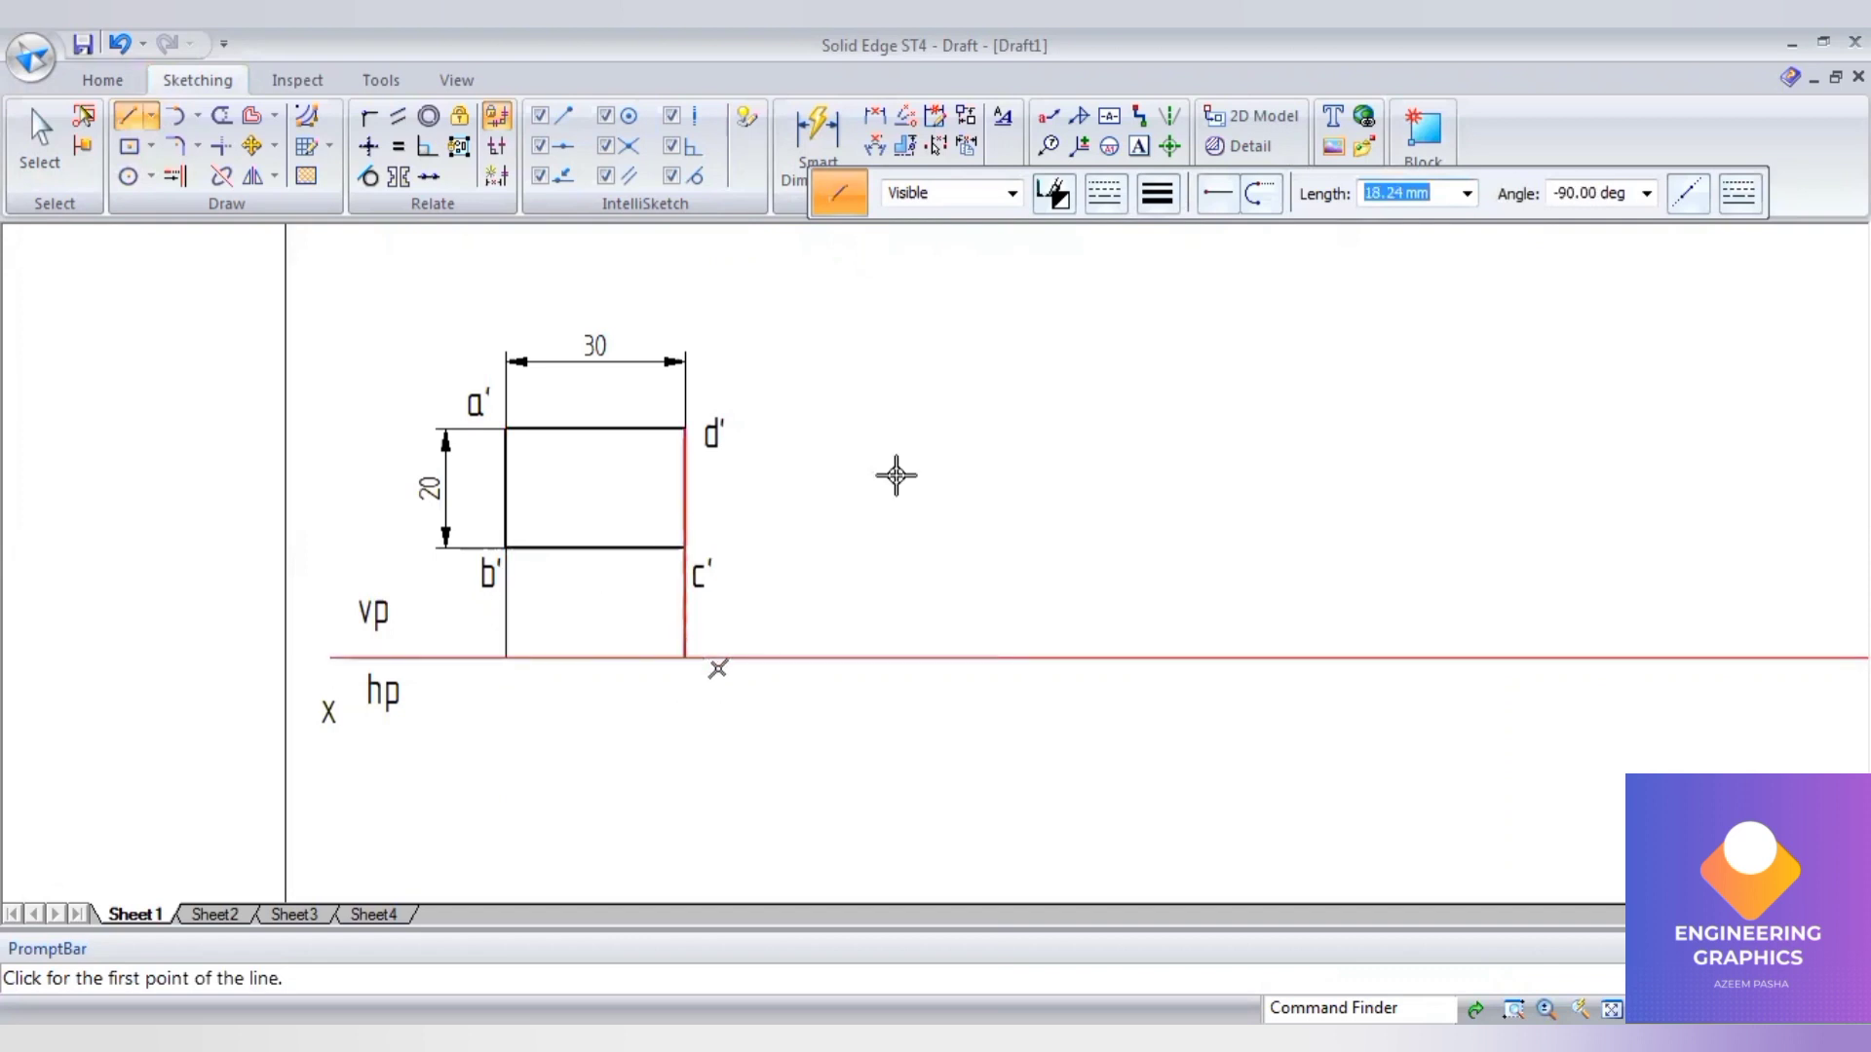
- Draw the 0.50 mm top view line on XY between the projectors, undoing a stray line
{"action": "left_click", "coordinate": [1121, 198]}
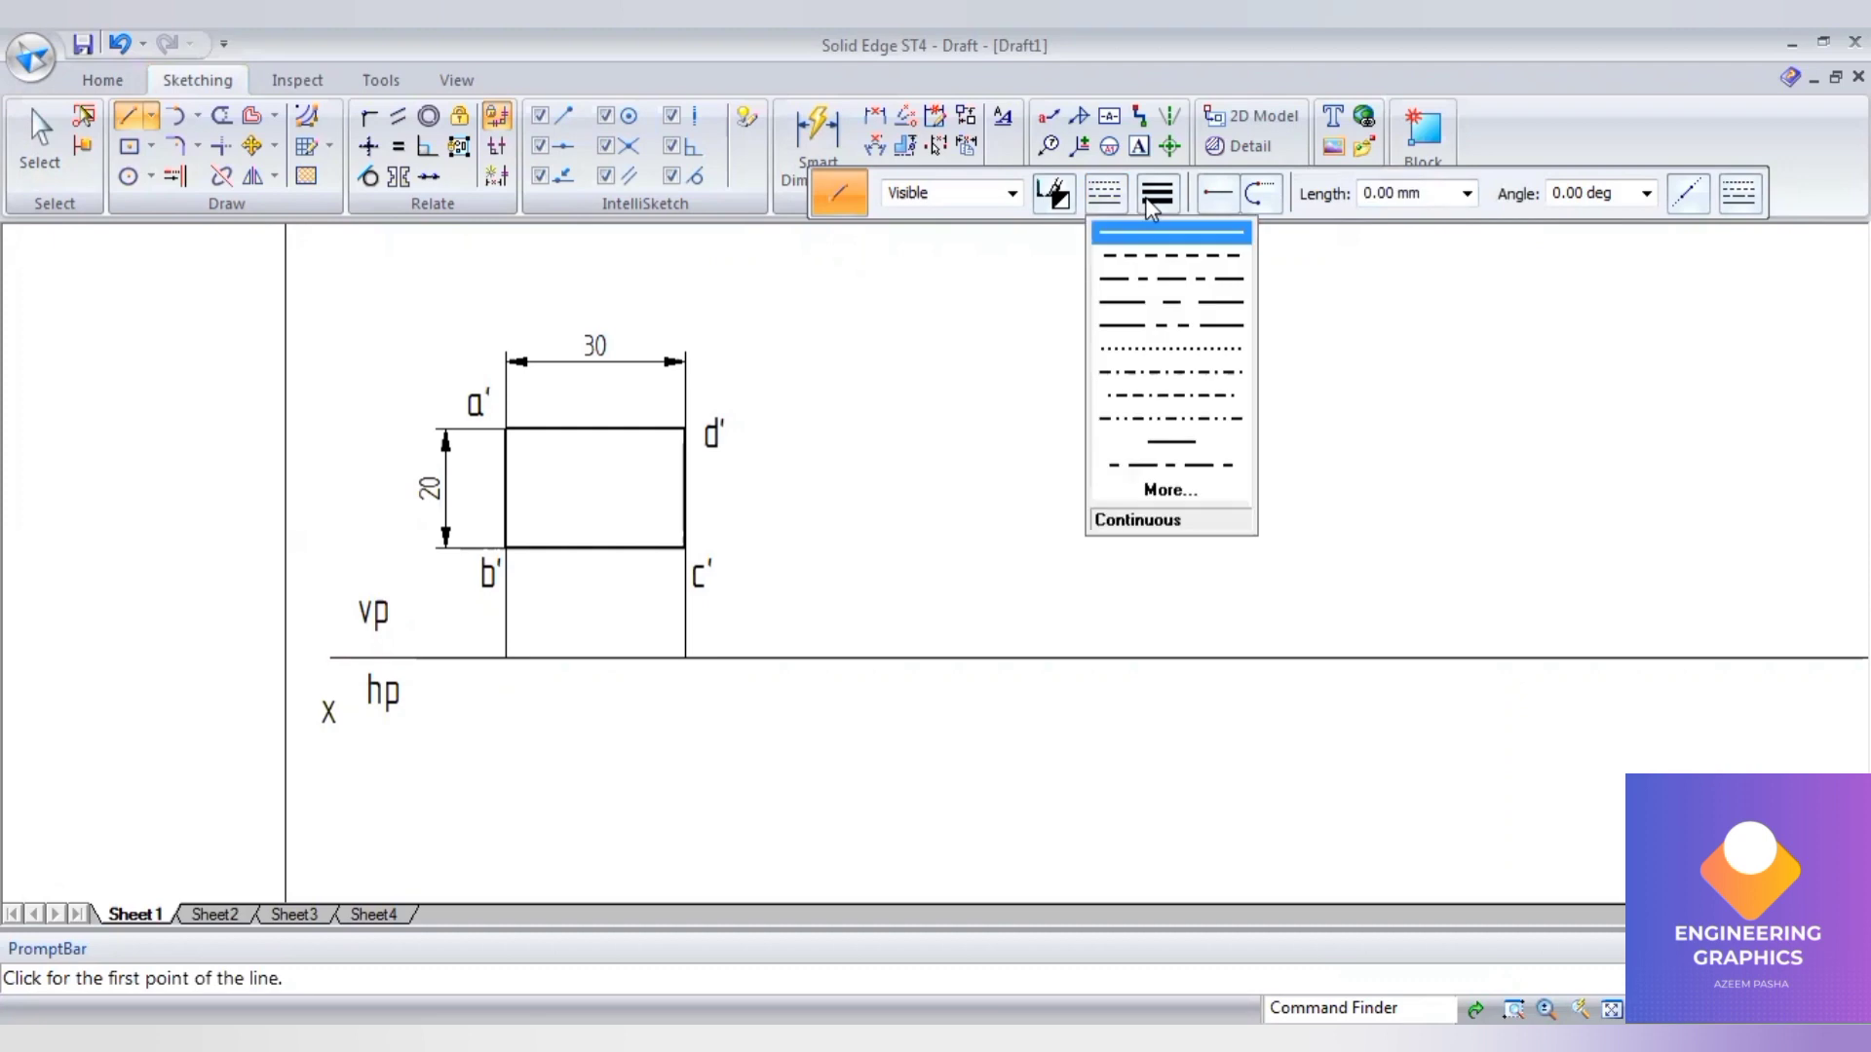
{"action": "left_click", "coordinate": [1156, 197]}
{"action": "left_click", "coordinate": [1181, 301]}
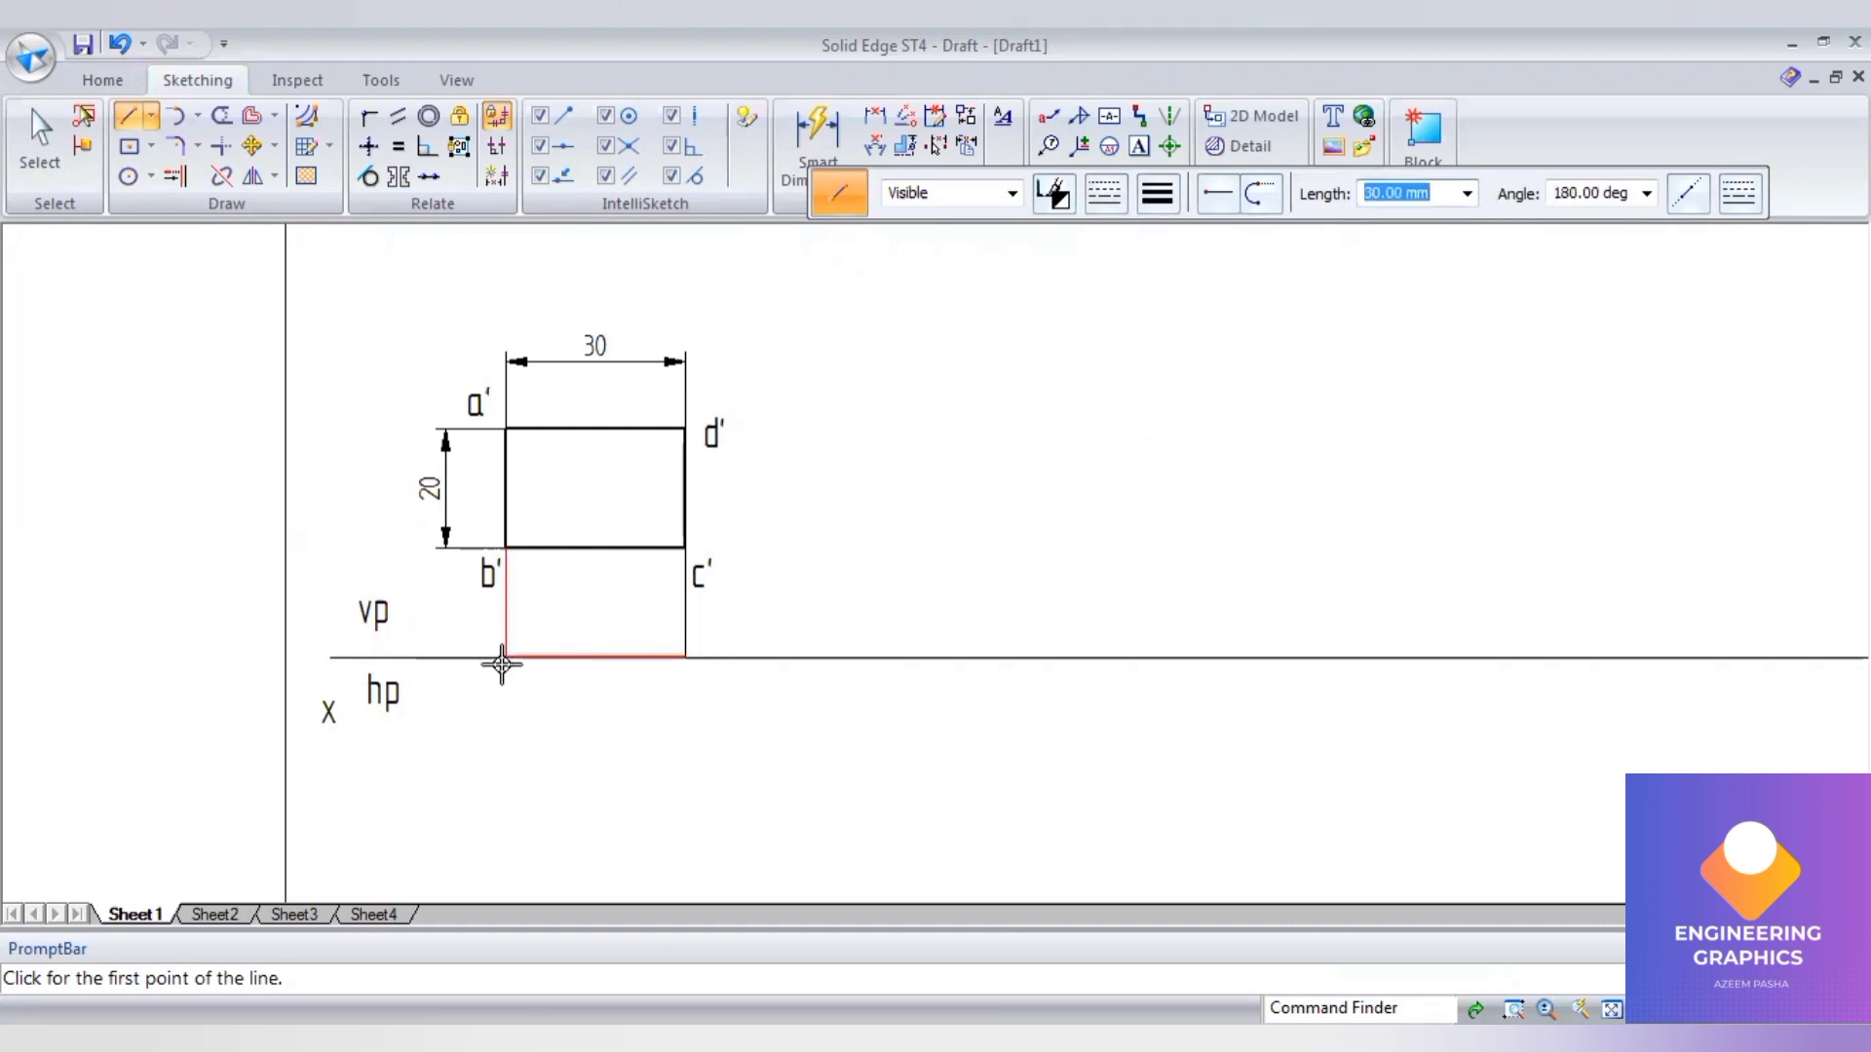
{"action": "left_click", "coordinate": [502, 665]}
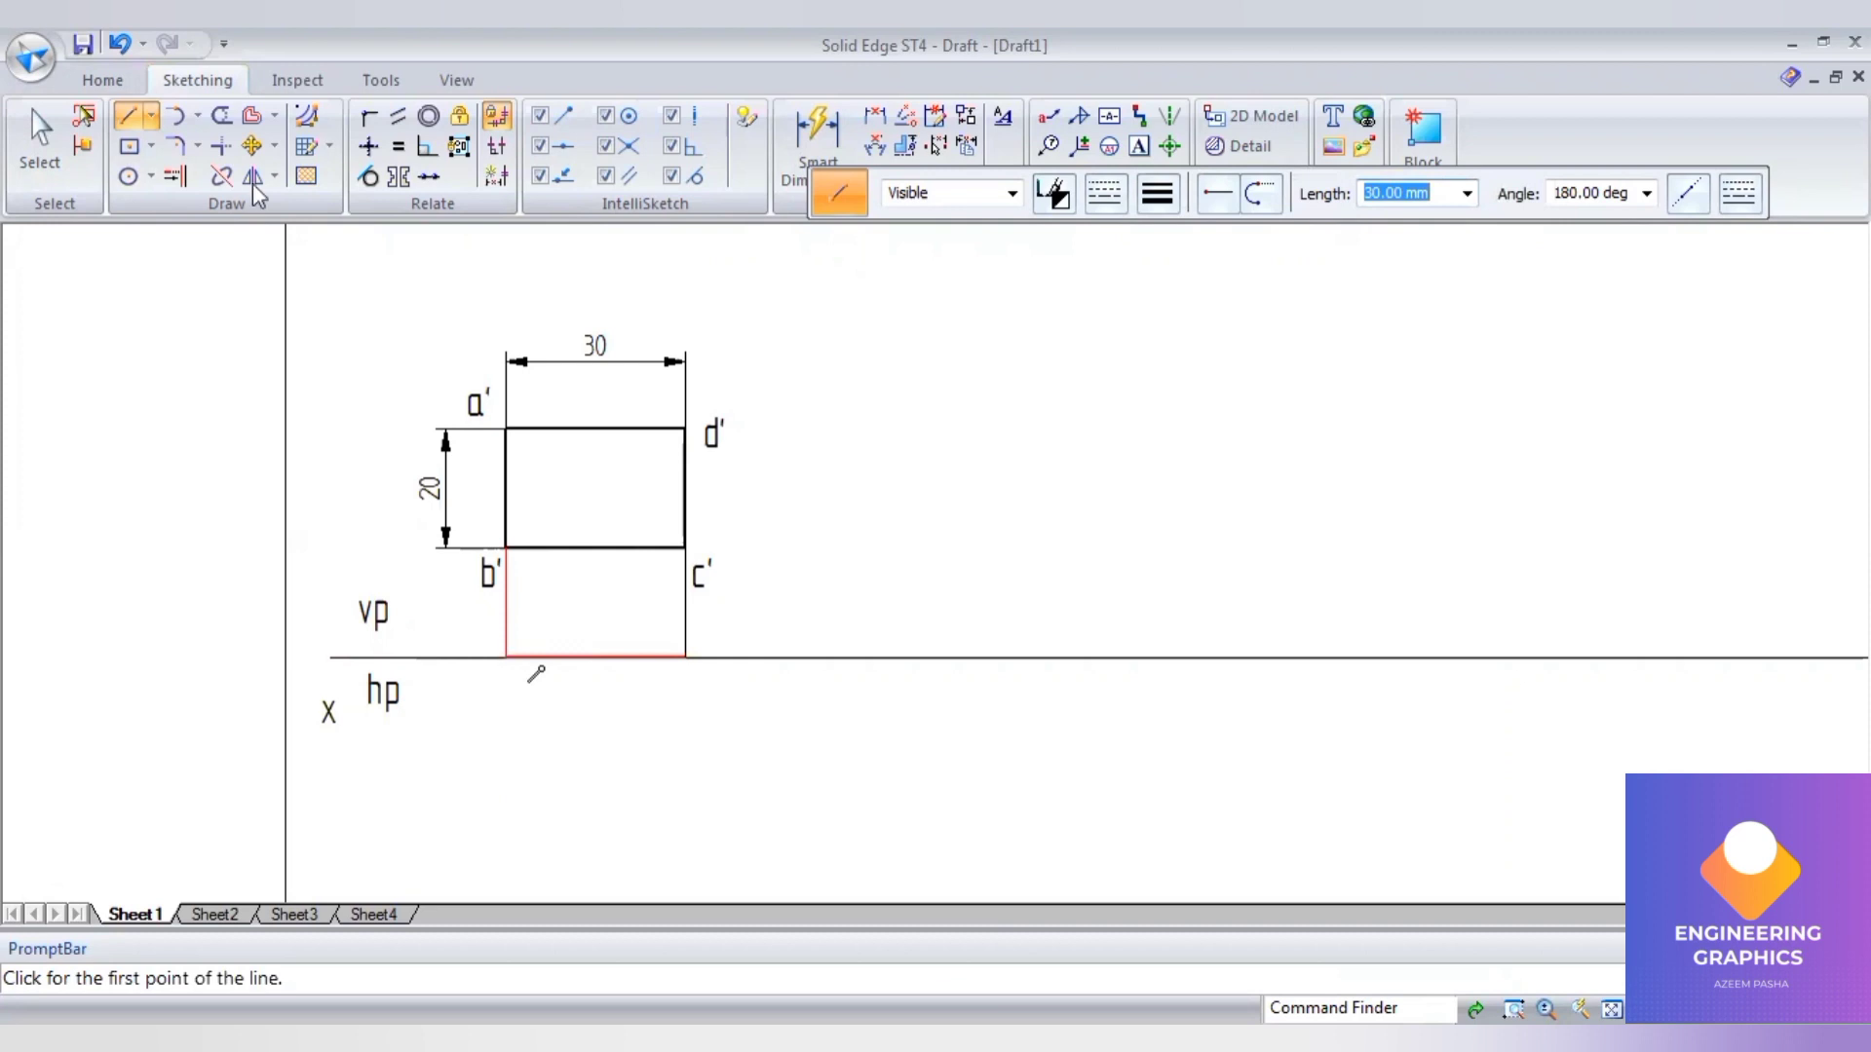
{"action": "left_click", "coordinate": [120, 49]}
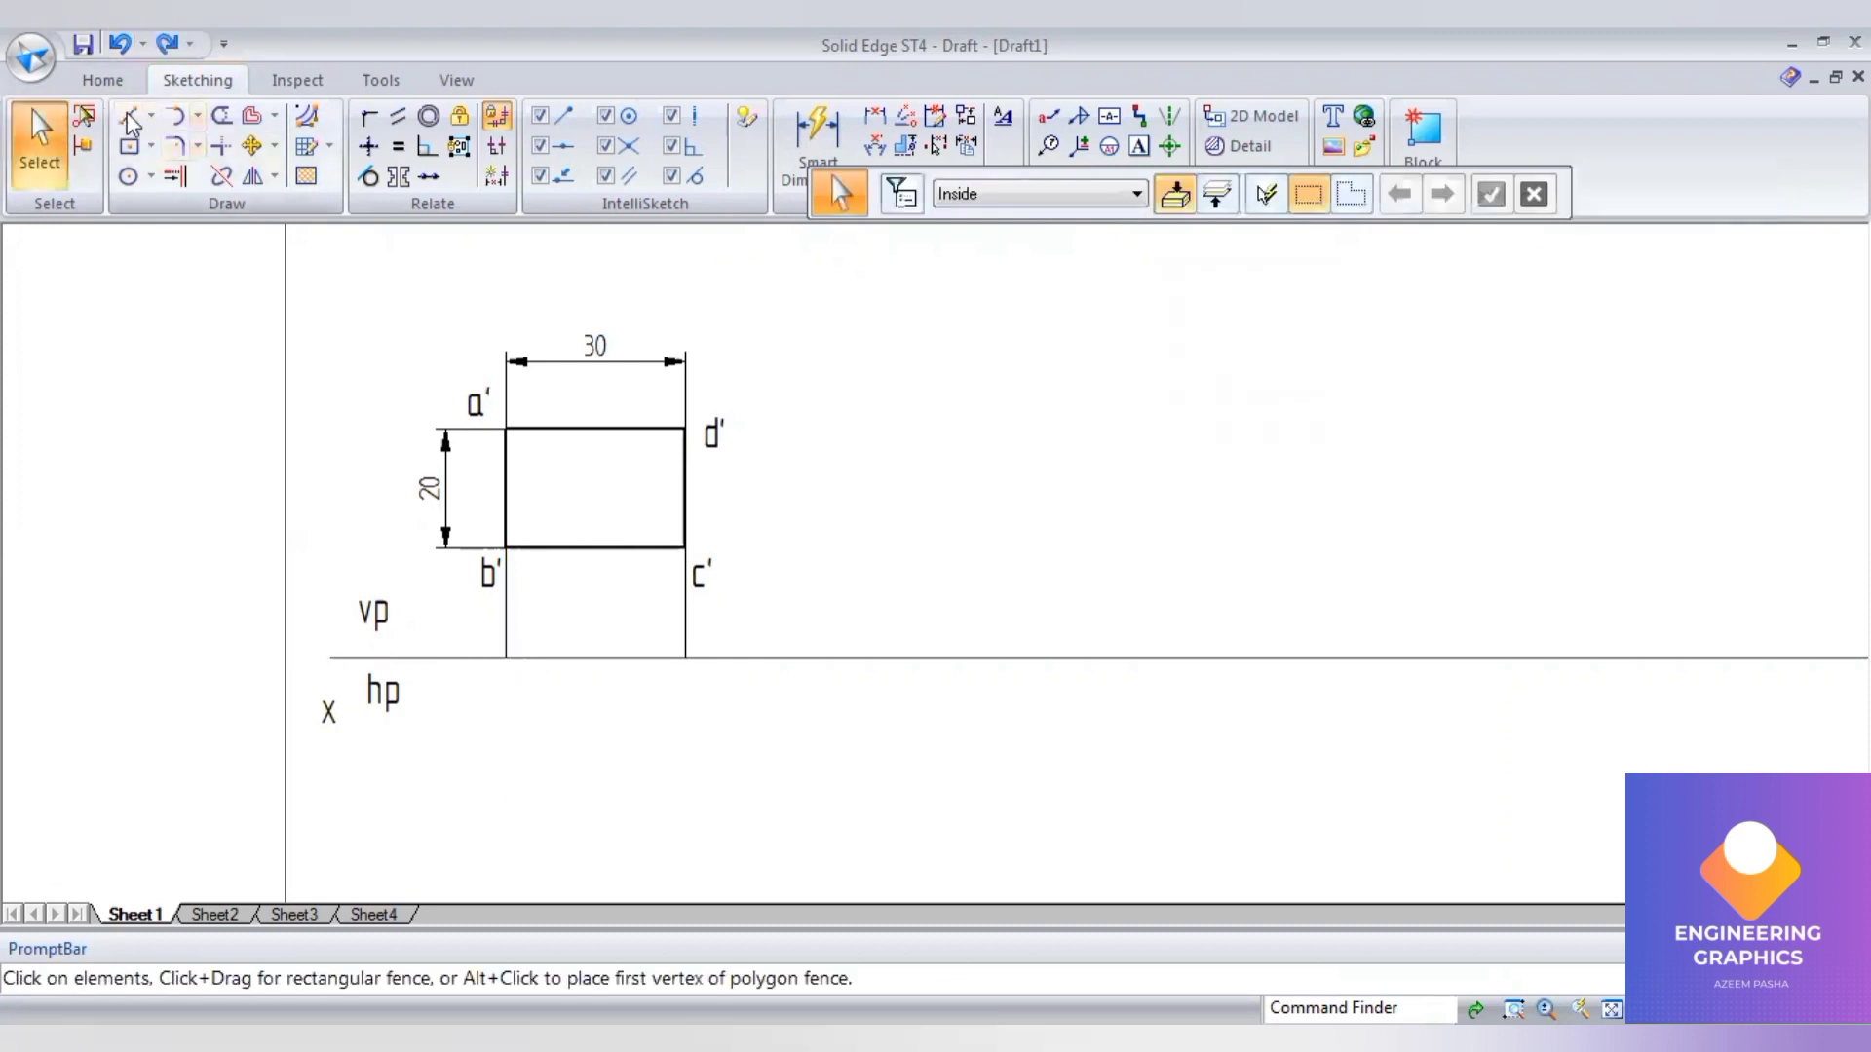
{"action": "key", "text": "l"}
{"action": "left_click", "coordinate": [1157, 192]}
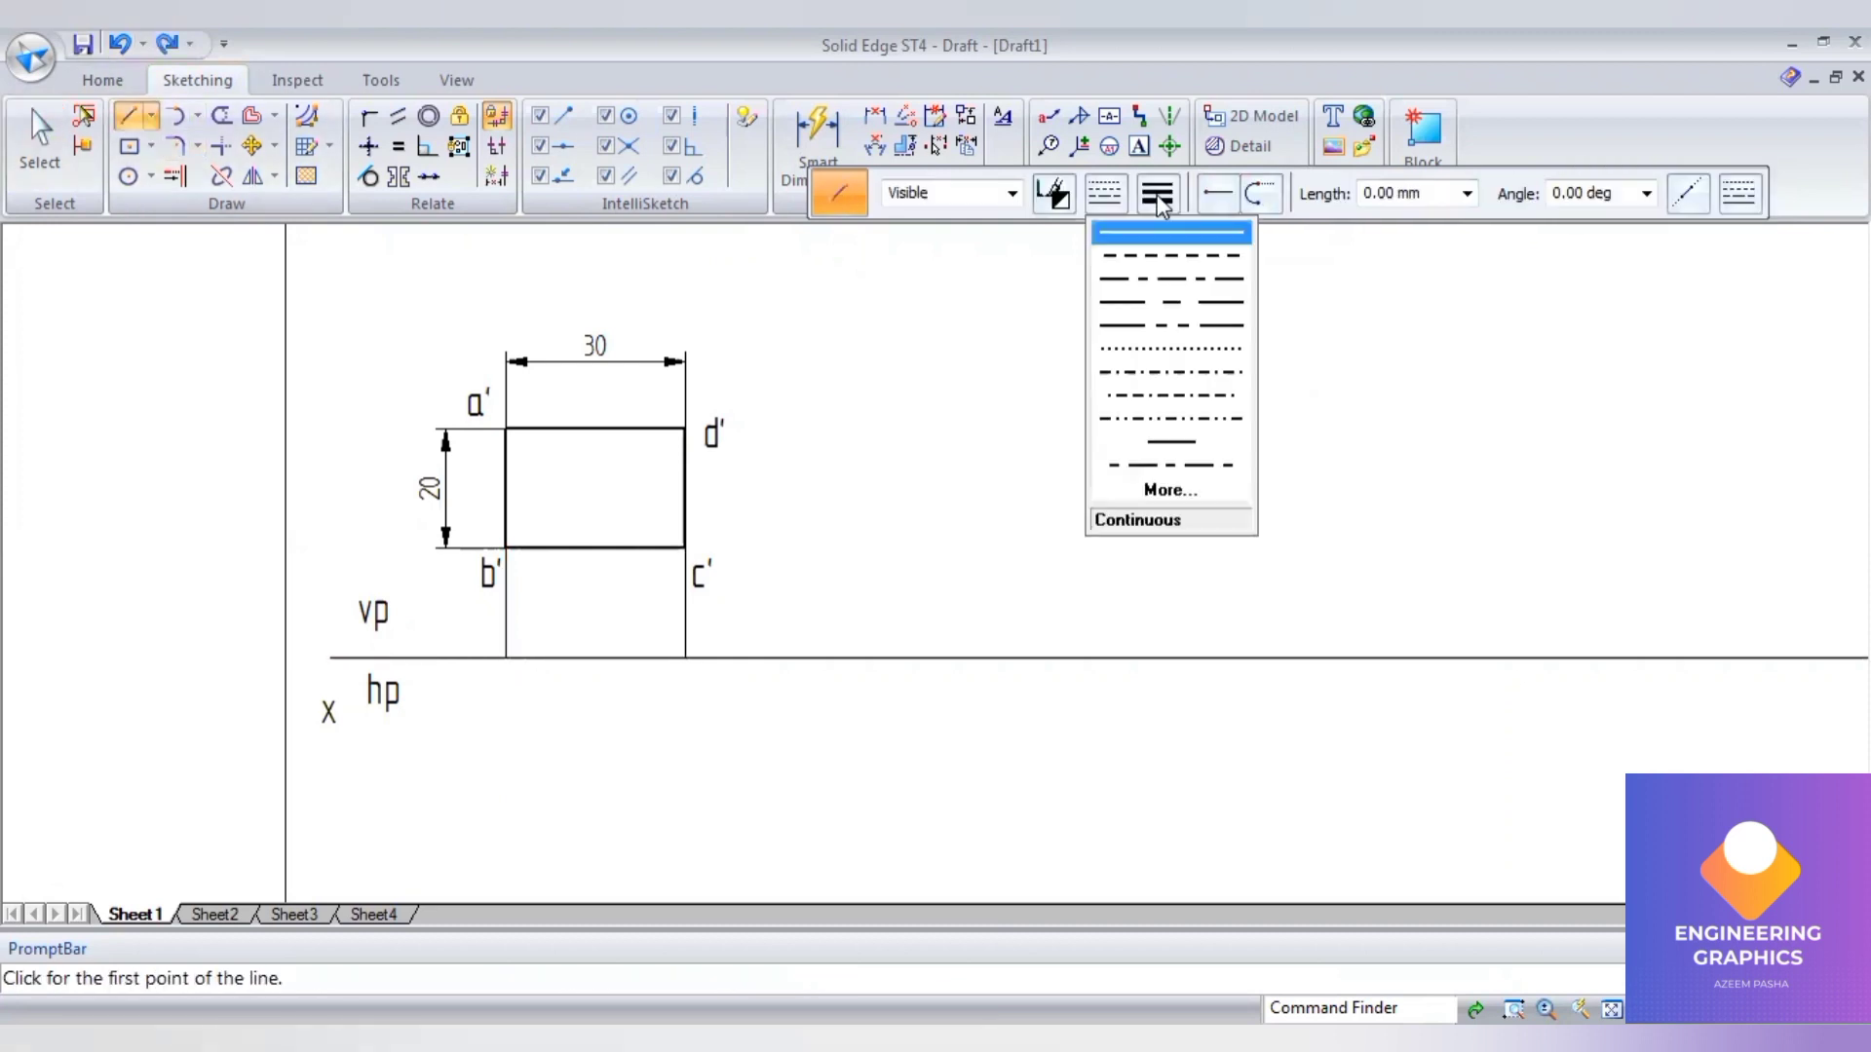
{"action": "left_click", "coordinate": [1174, 303]}
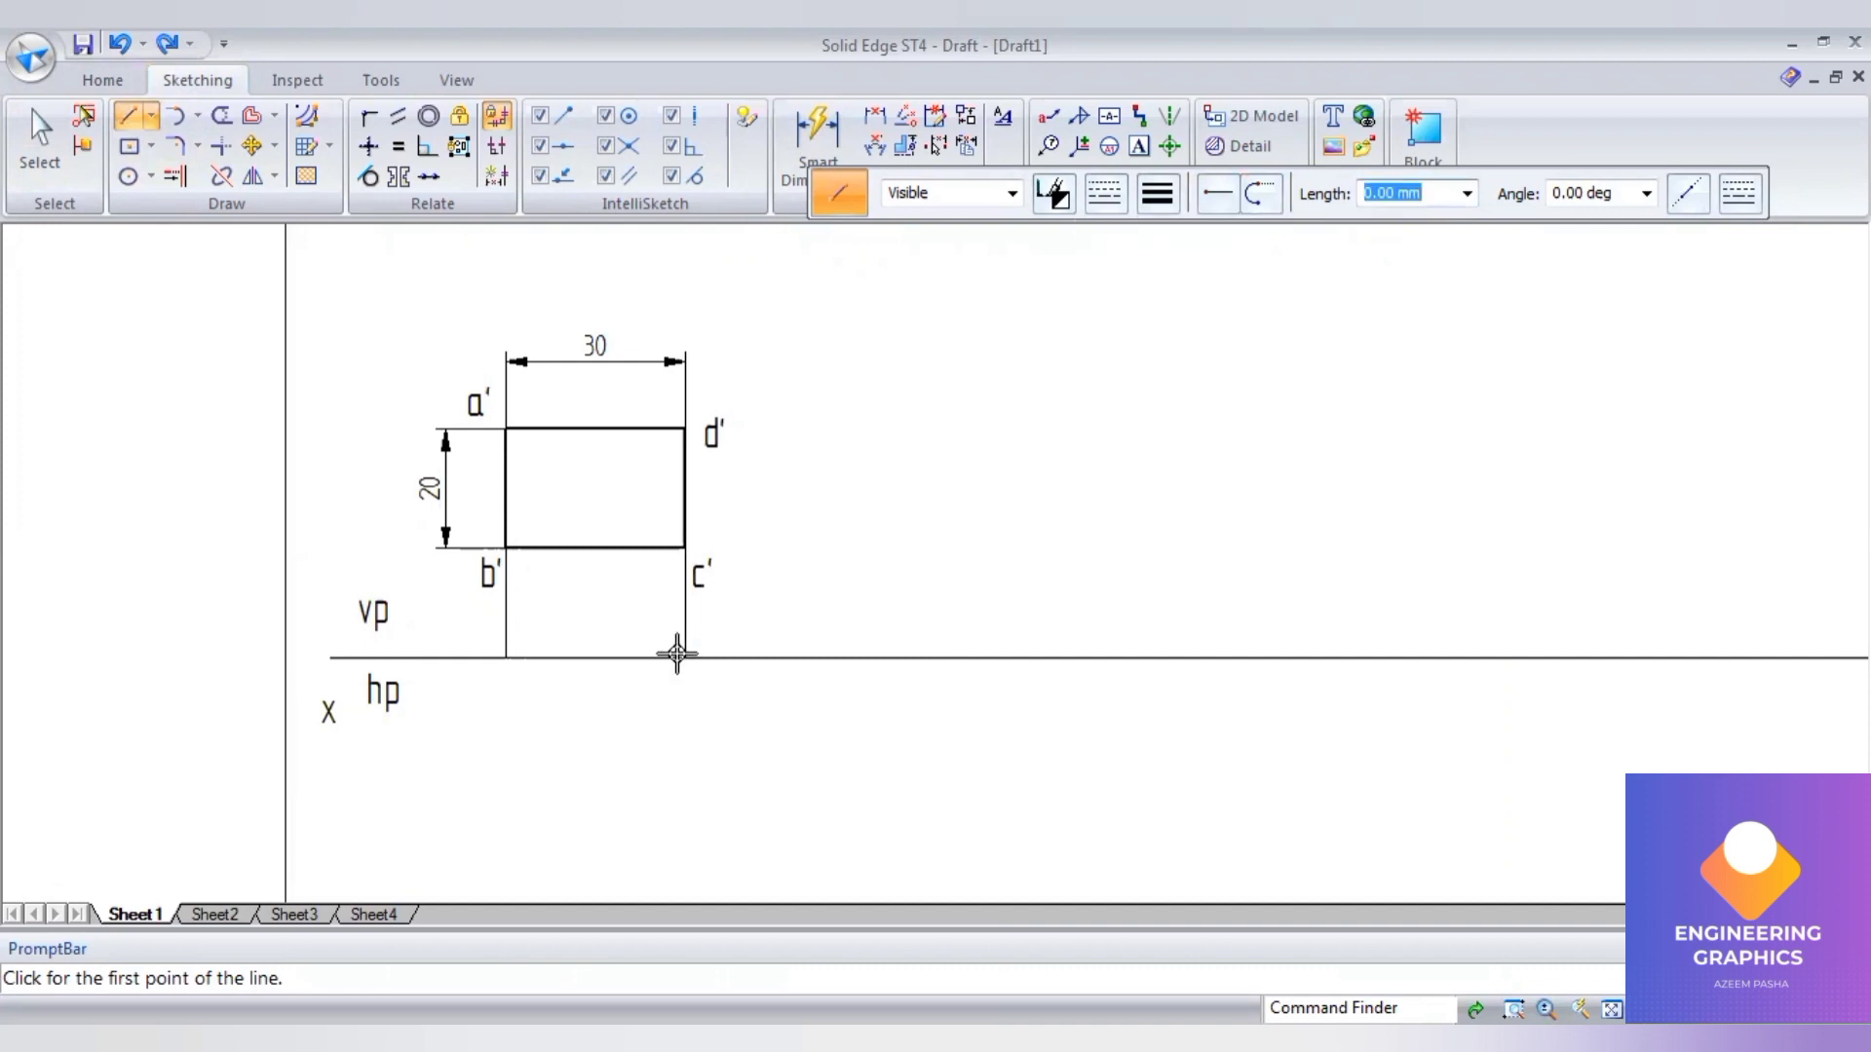
{"action": "left_click", "coordinate": [681, 658]}
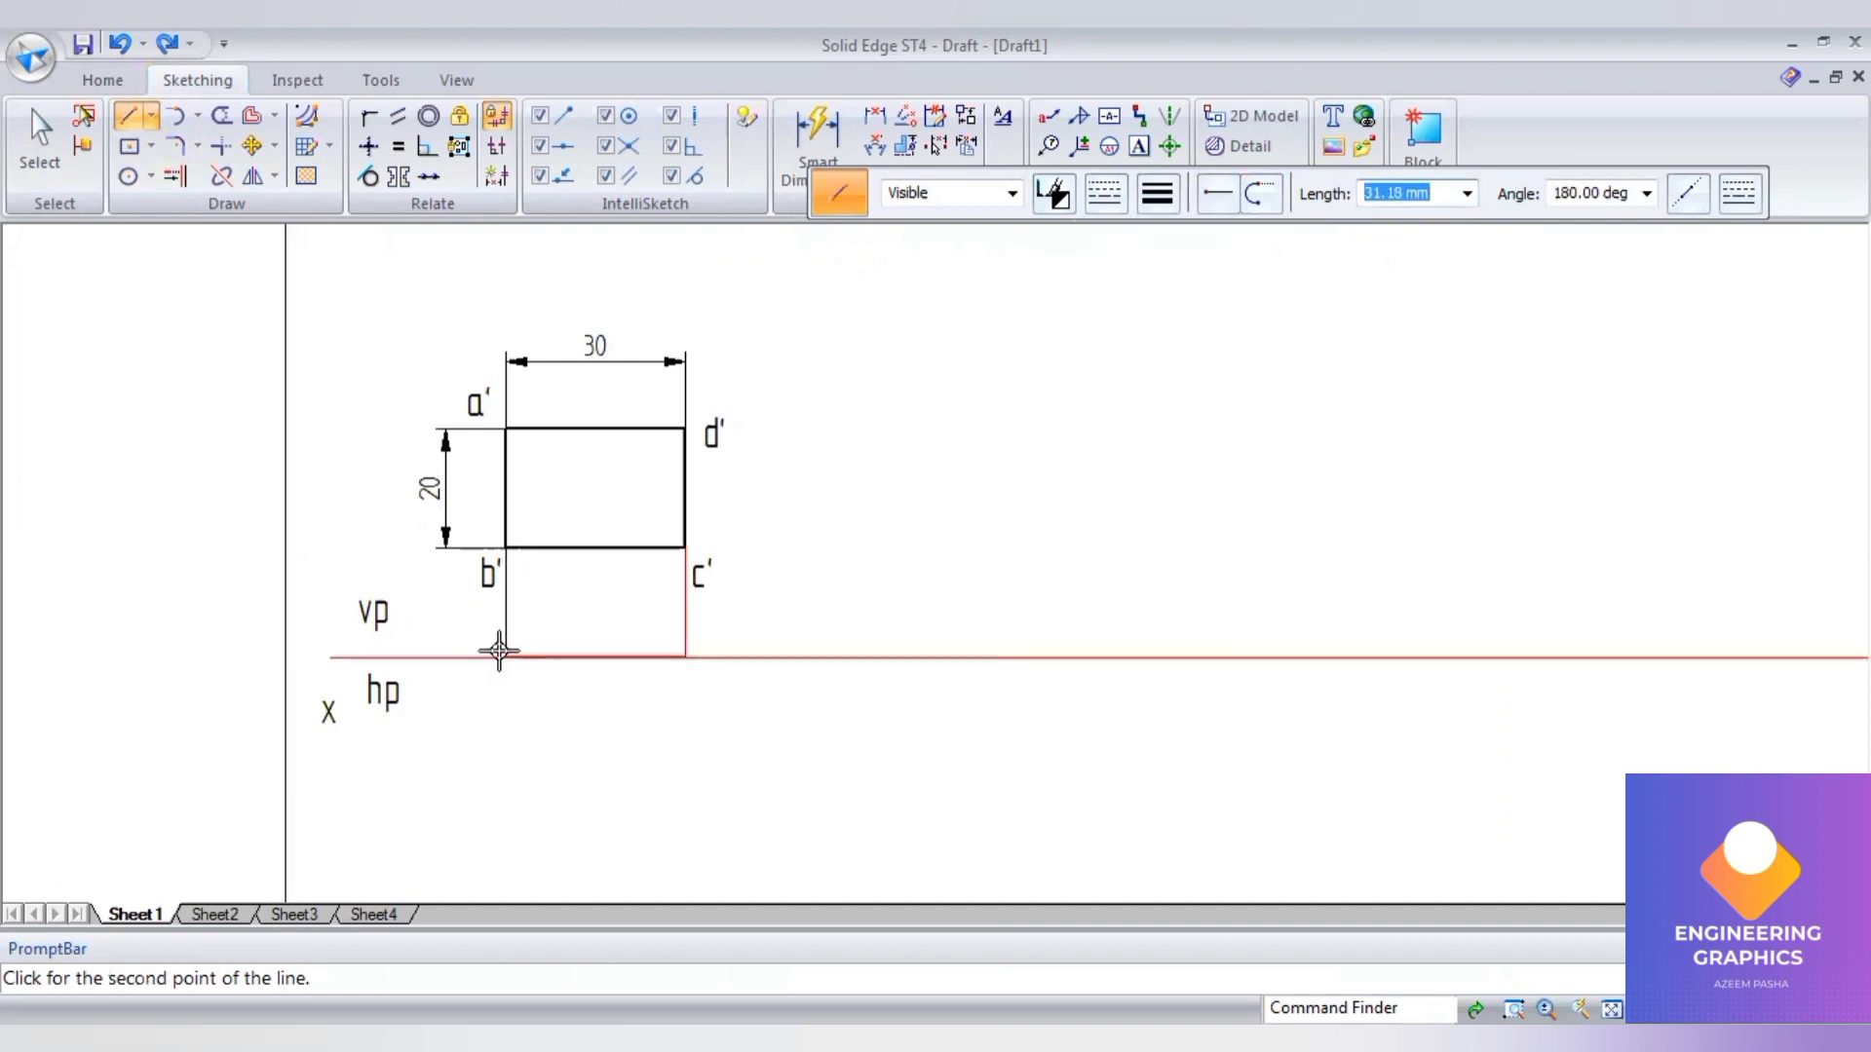
{"action": "left_click", "coordinate": [507, 659]}
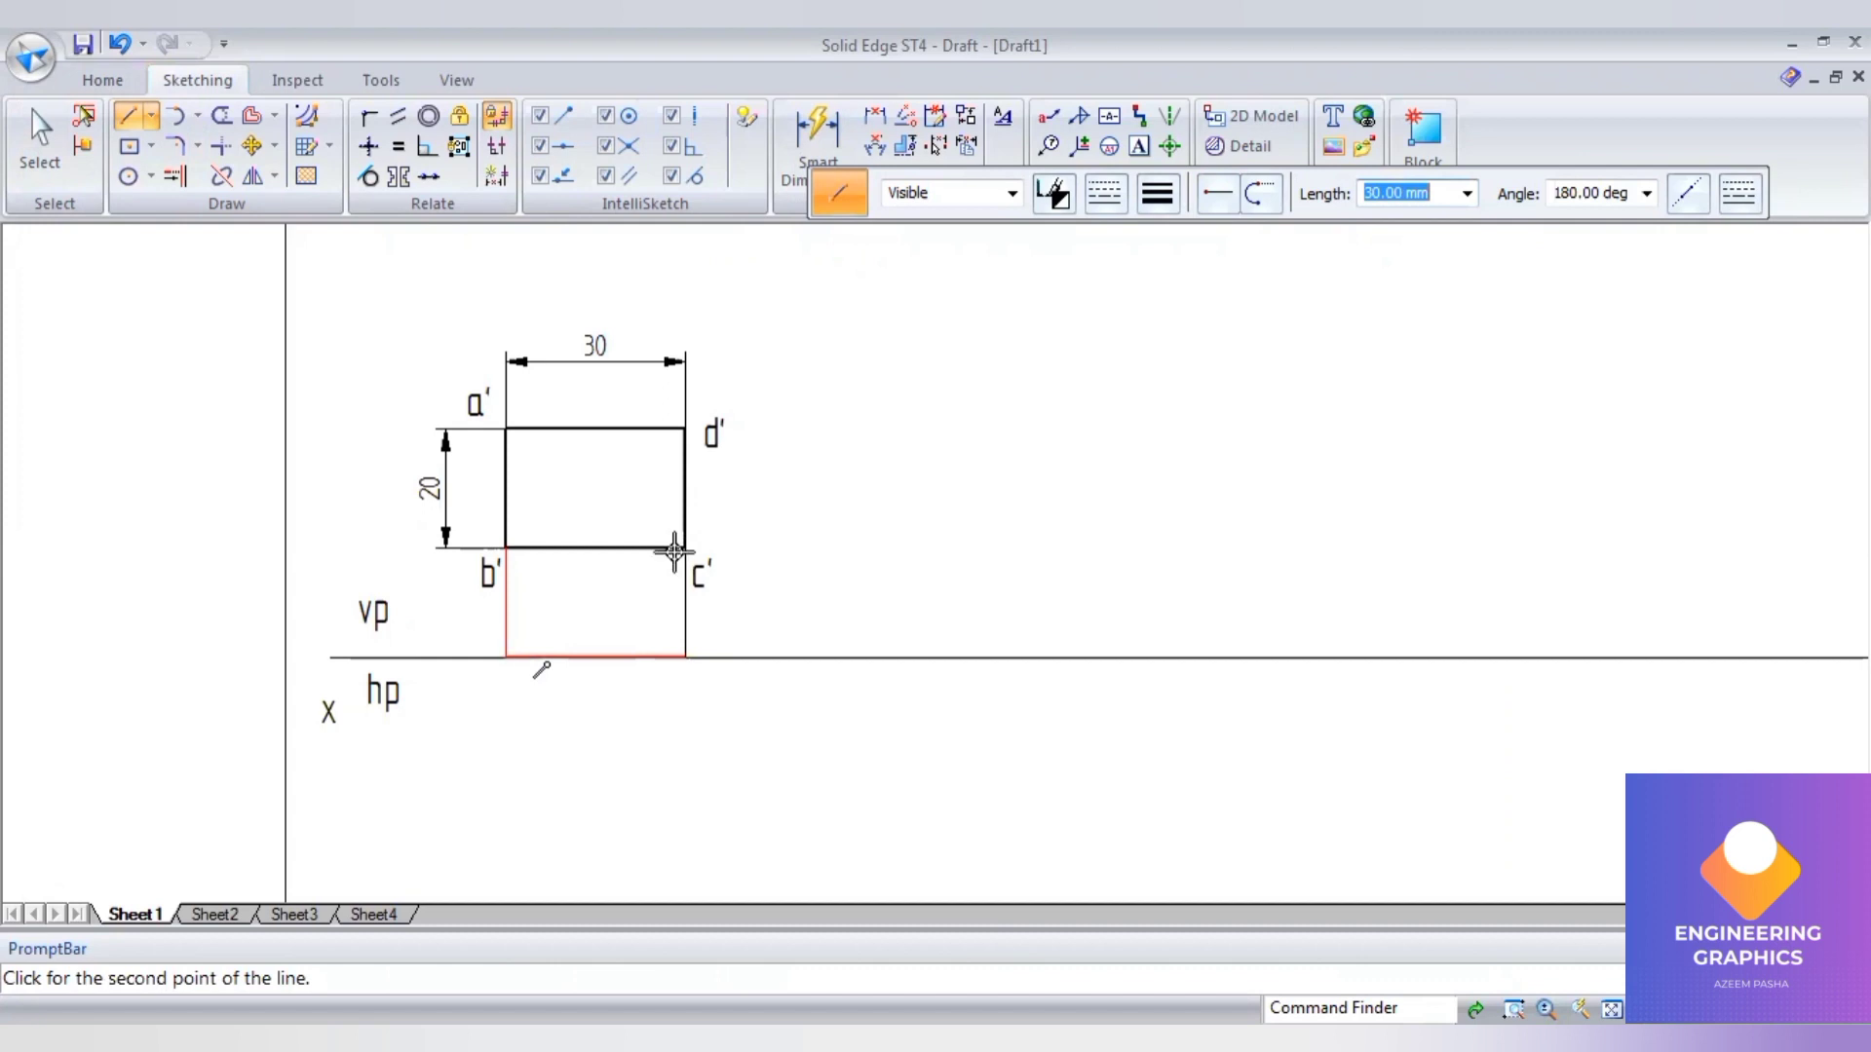
- Label the top view's ends a(b) and d(c)
{"action": "left_click", "coordinate": [473, 668]}
{"action": "left_click", "coordinate": [474, 667]}
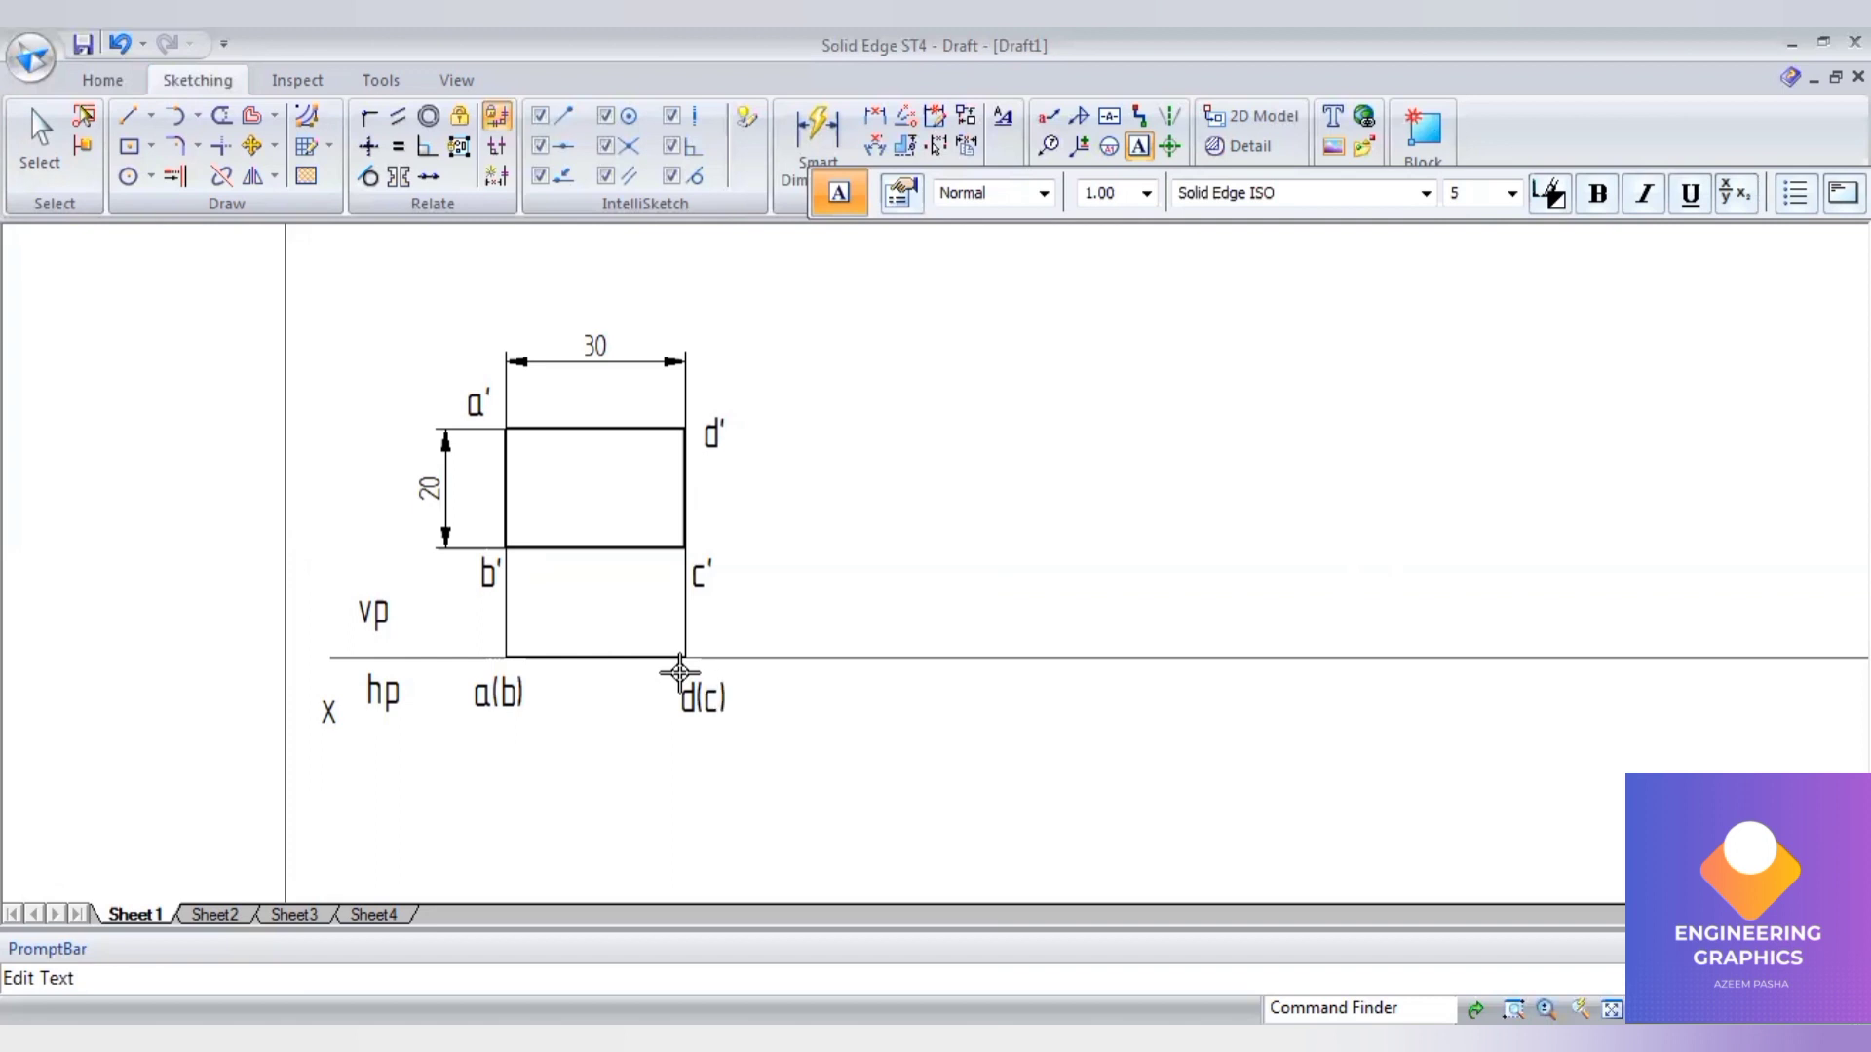
{"action": "key", "text": "Escape"}
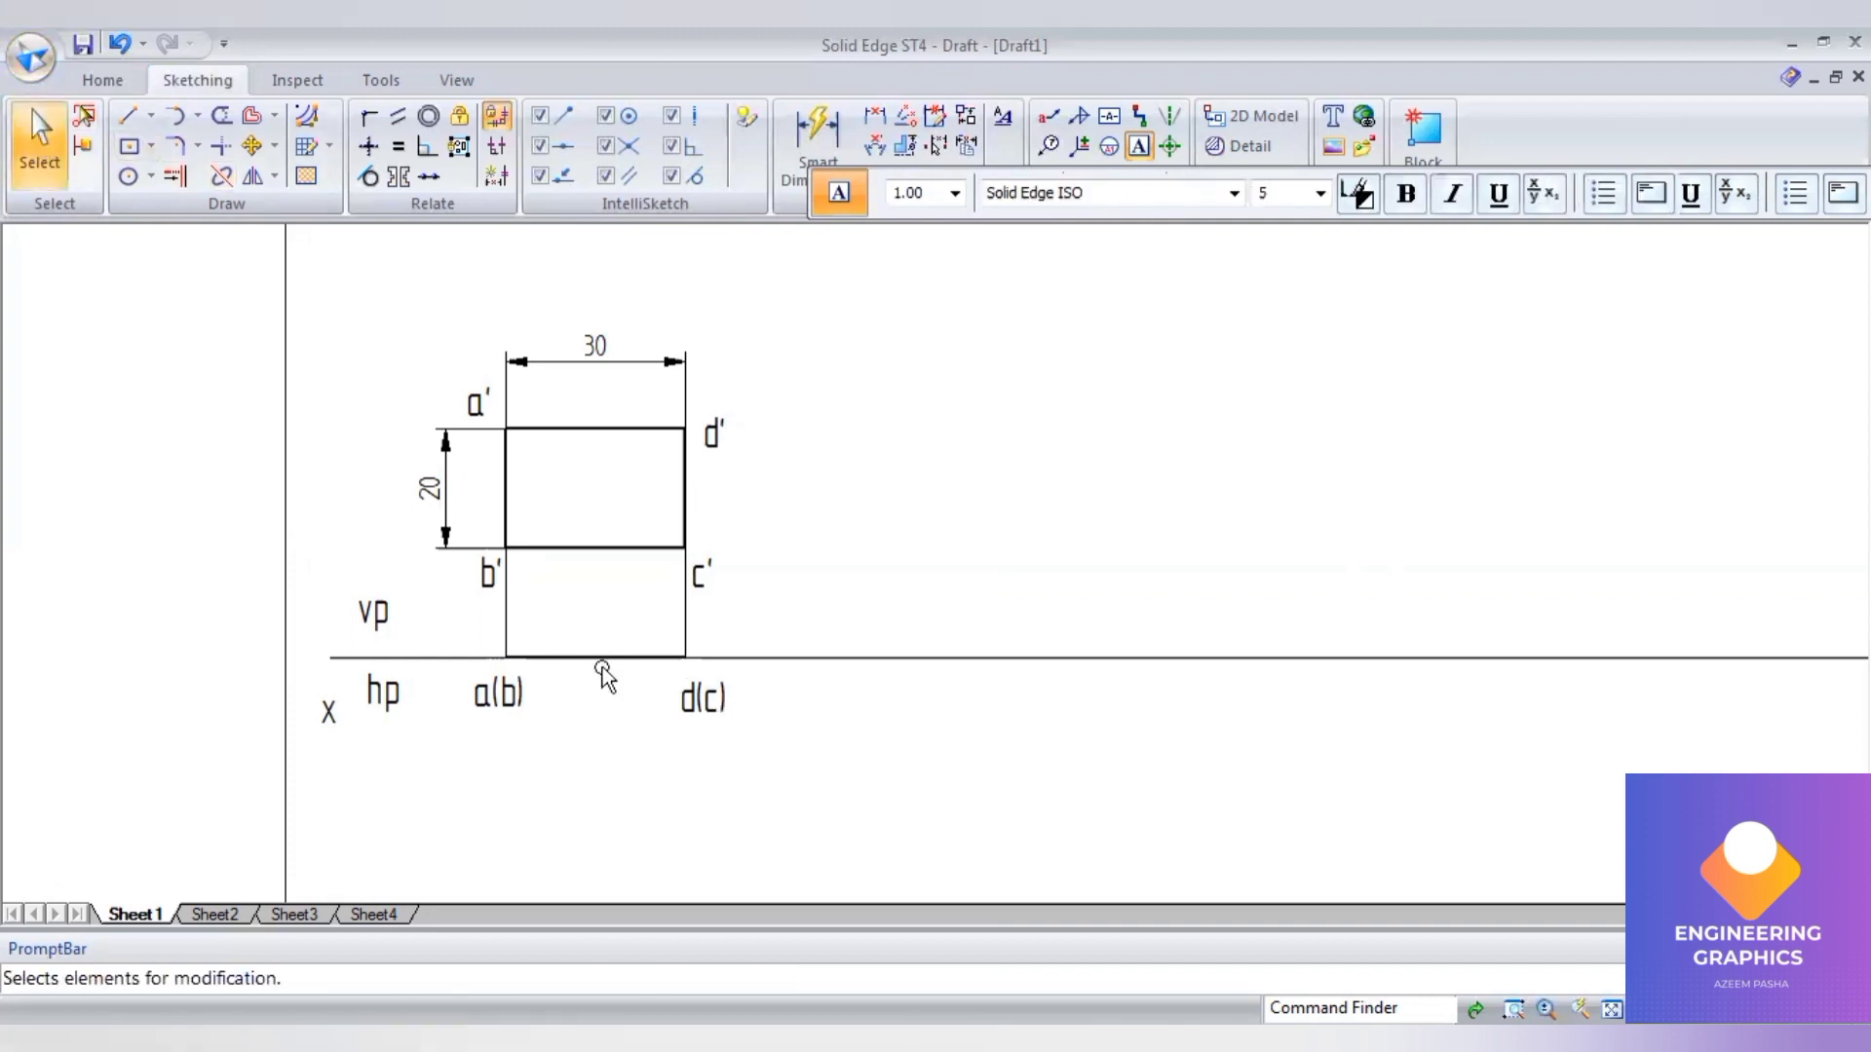
- Move the top view and its labels further right along the XY line
{"action": "mouse_move", "coordinate": [455, 622]}
{"action": "left_mouse_down"}
{"action": "mouse_move", "coordinate": [563, 631]}
{"action": "mouse_move", "coordinate": [785, 750]}
{"action": "left_mouse_up"}
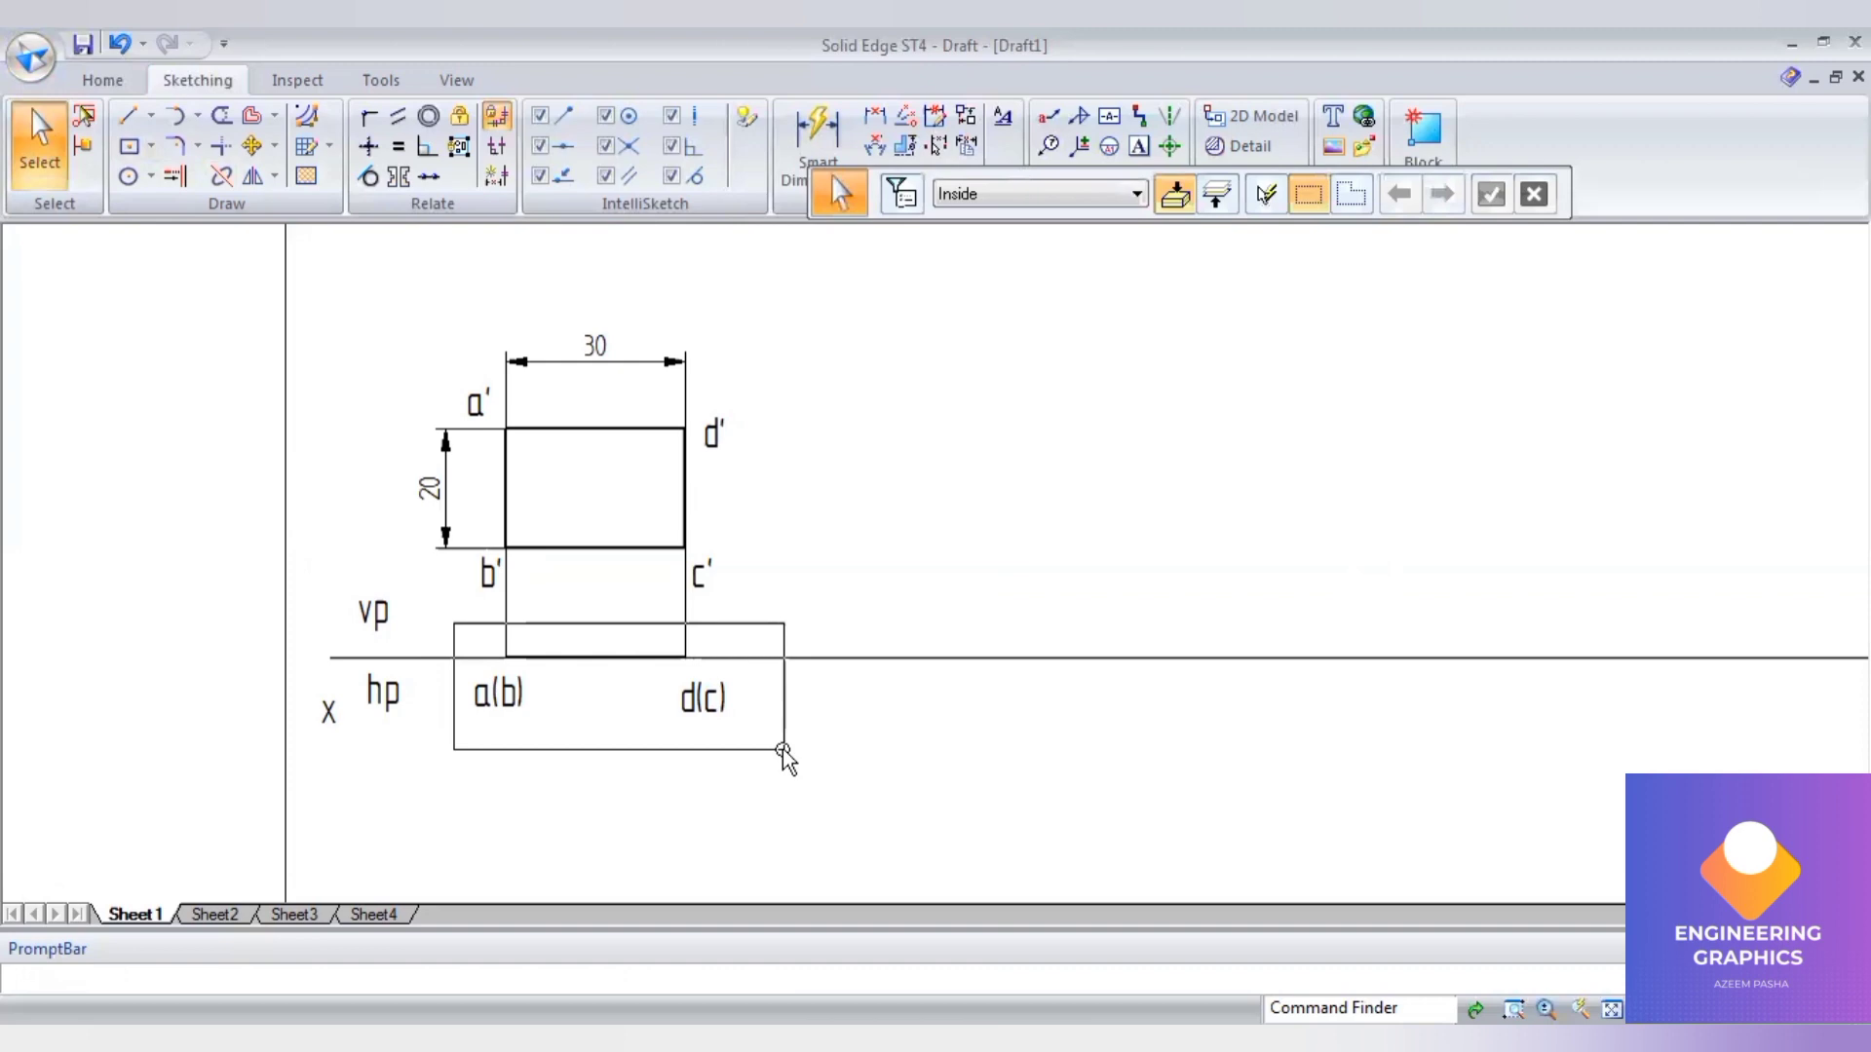
{"action": "left_click_drag", "start_coordinate": [788, 623], "coordinate": [785, 624]}
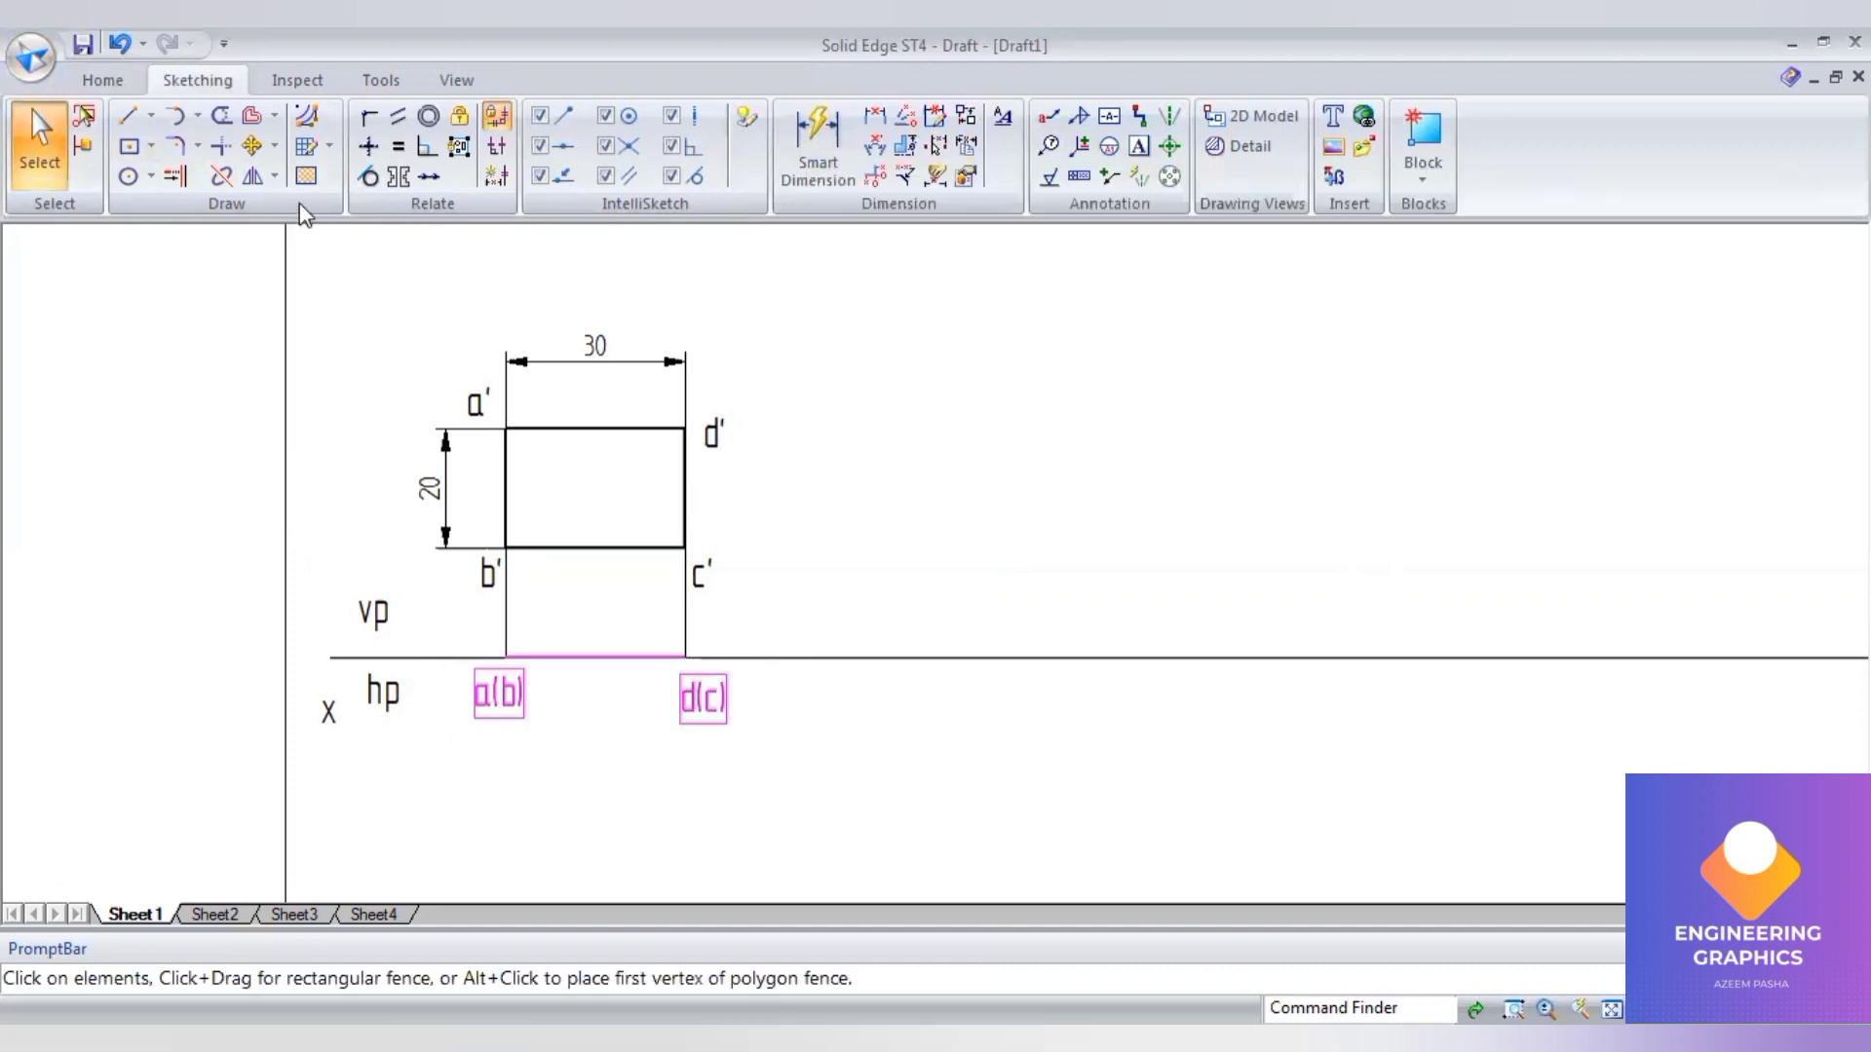
{"action": "left_click", "coordinate": [250, 147]}
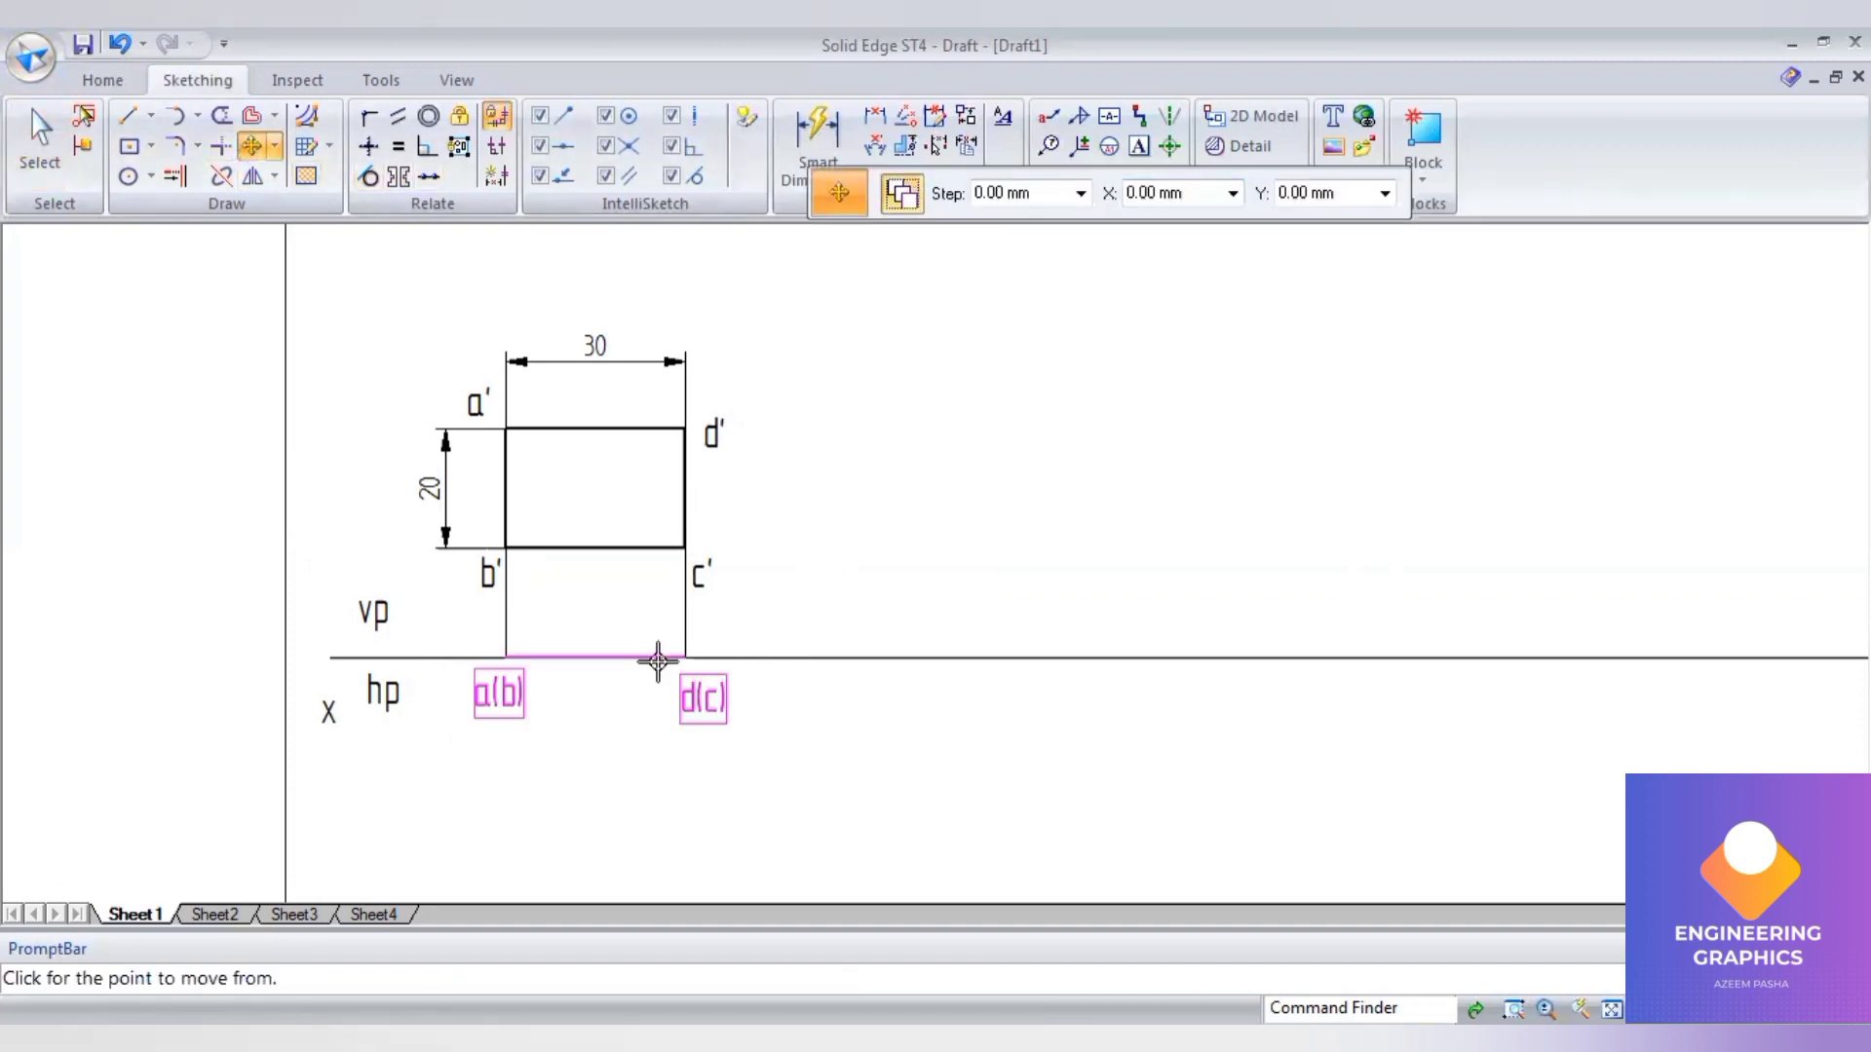
{"action": "left_click", "coordinate": [624, 654]}
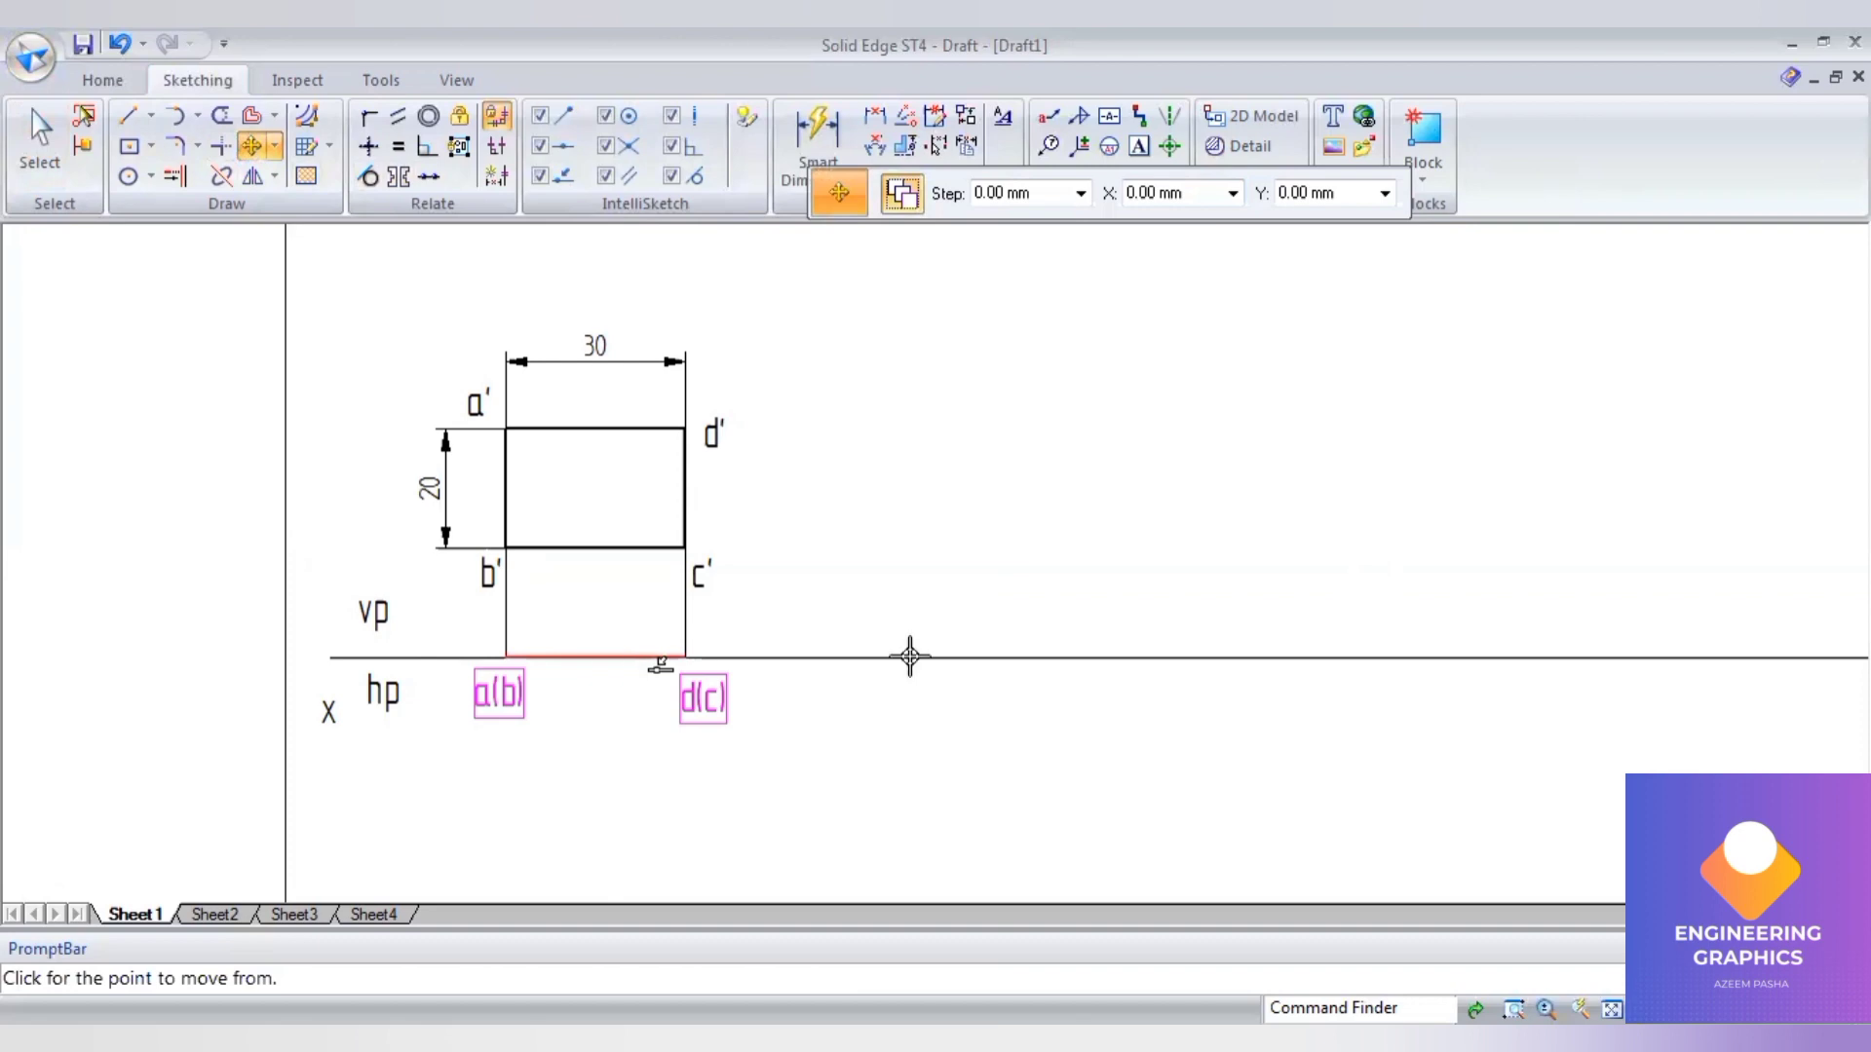
{"action": "left_click", "coordinate": [1041, 660]}
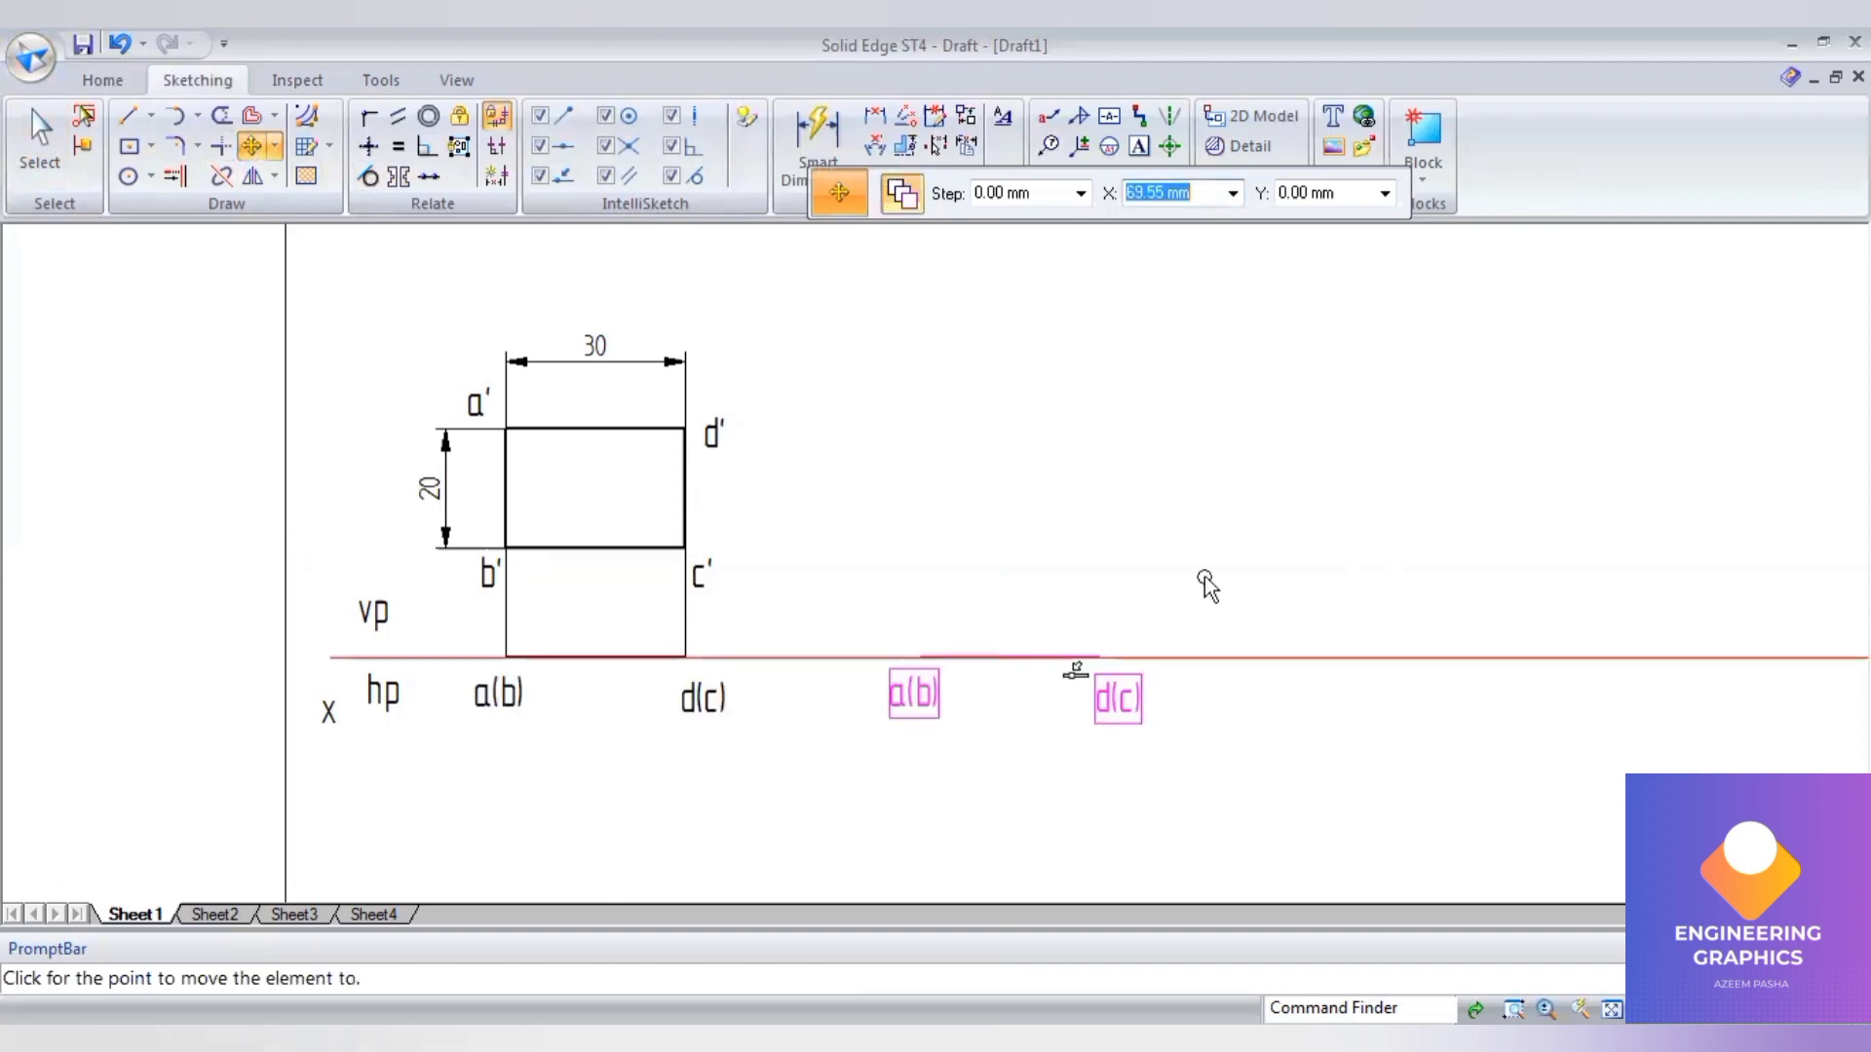
- Rotate the top view 30° about a(b) so it tilts below the XY line
{"action": "left_click", "coordinate": [275, 147]}
{"action": "left_click", "coordinate": [292, 194]}
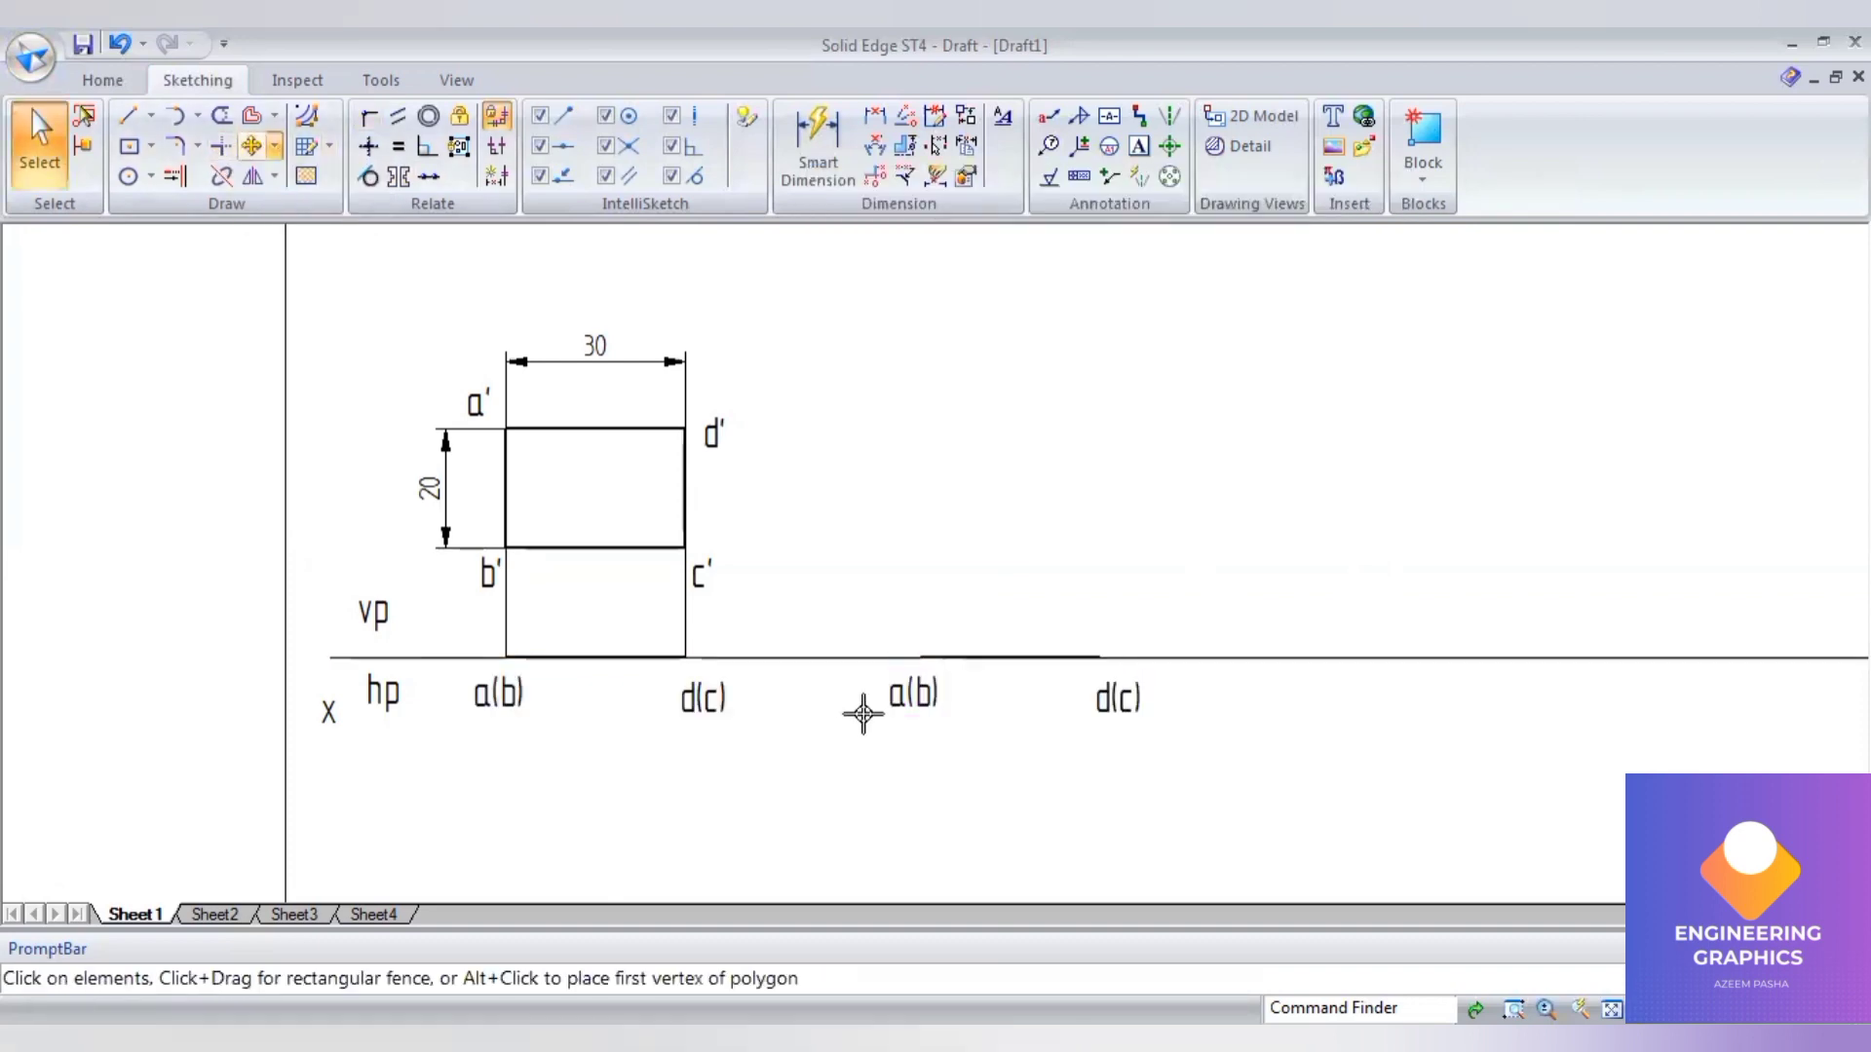
{"action": "left_click", "coordinate": [924, 656]}
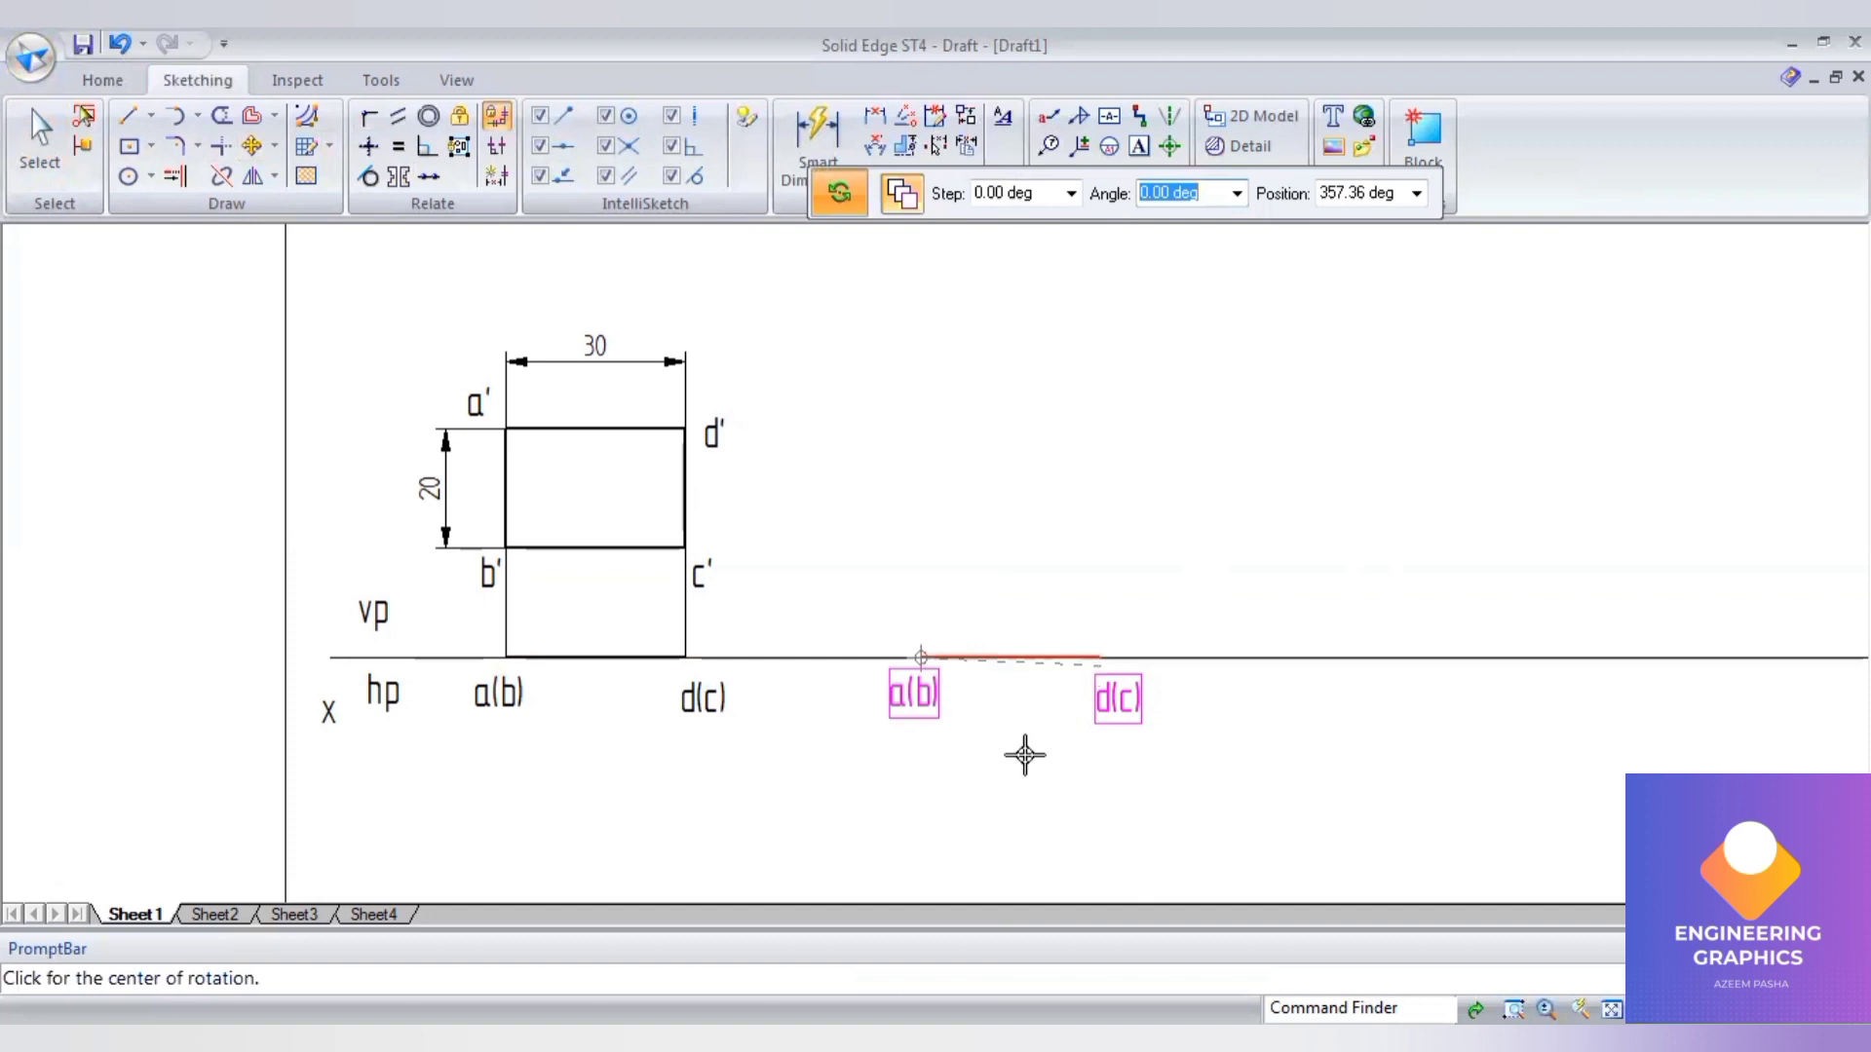
{"action": "left_click", "coordinate": [896, 203]}
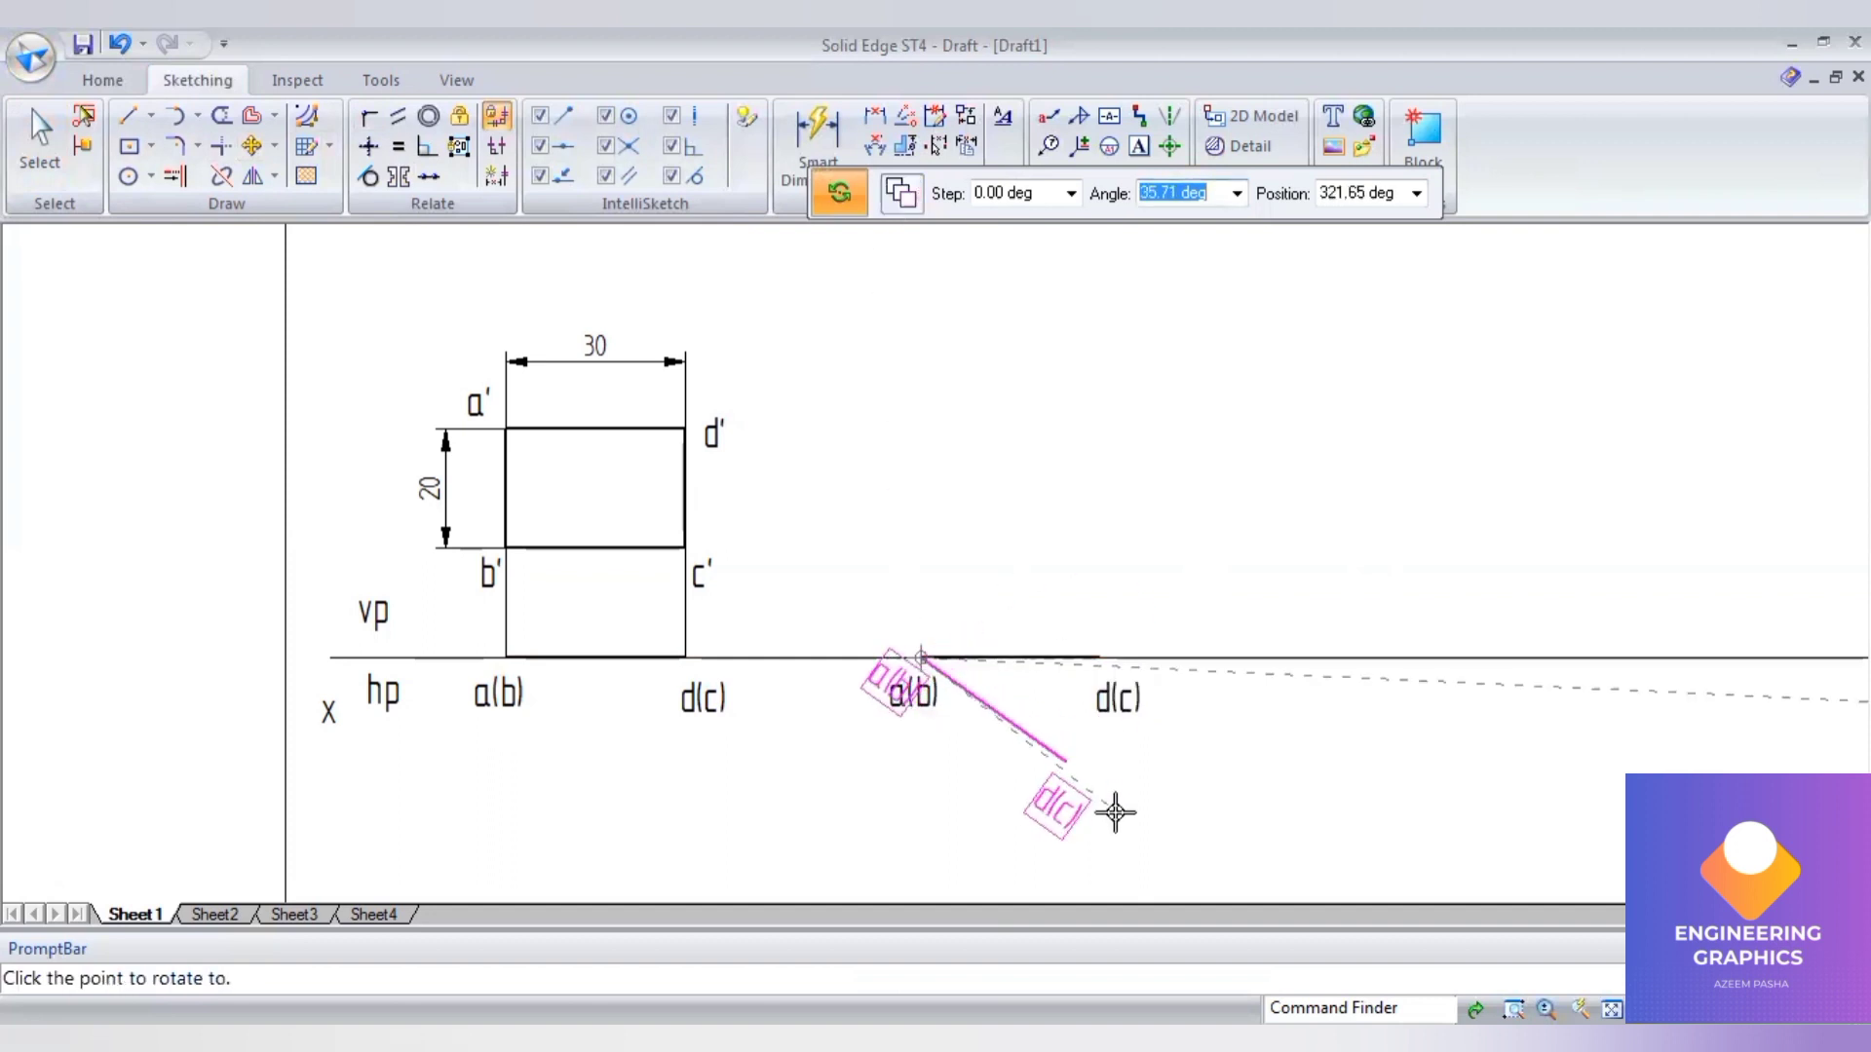
{"action": "type", "text": "3"}
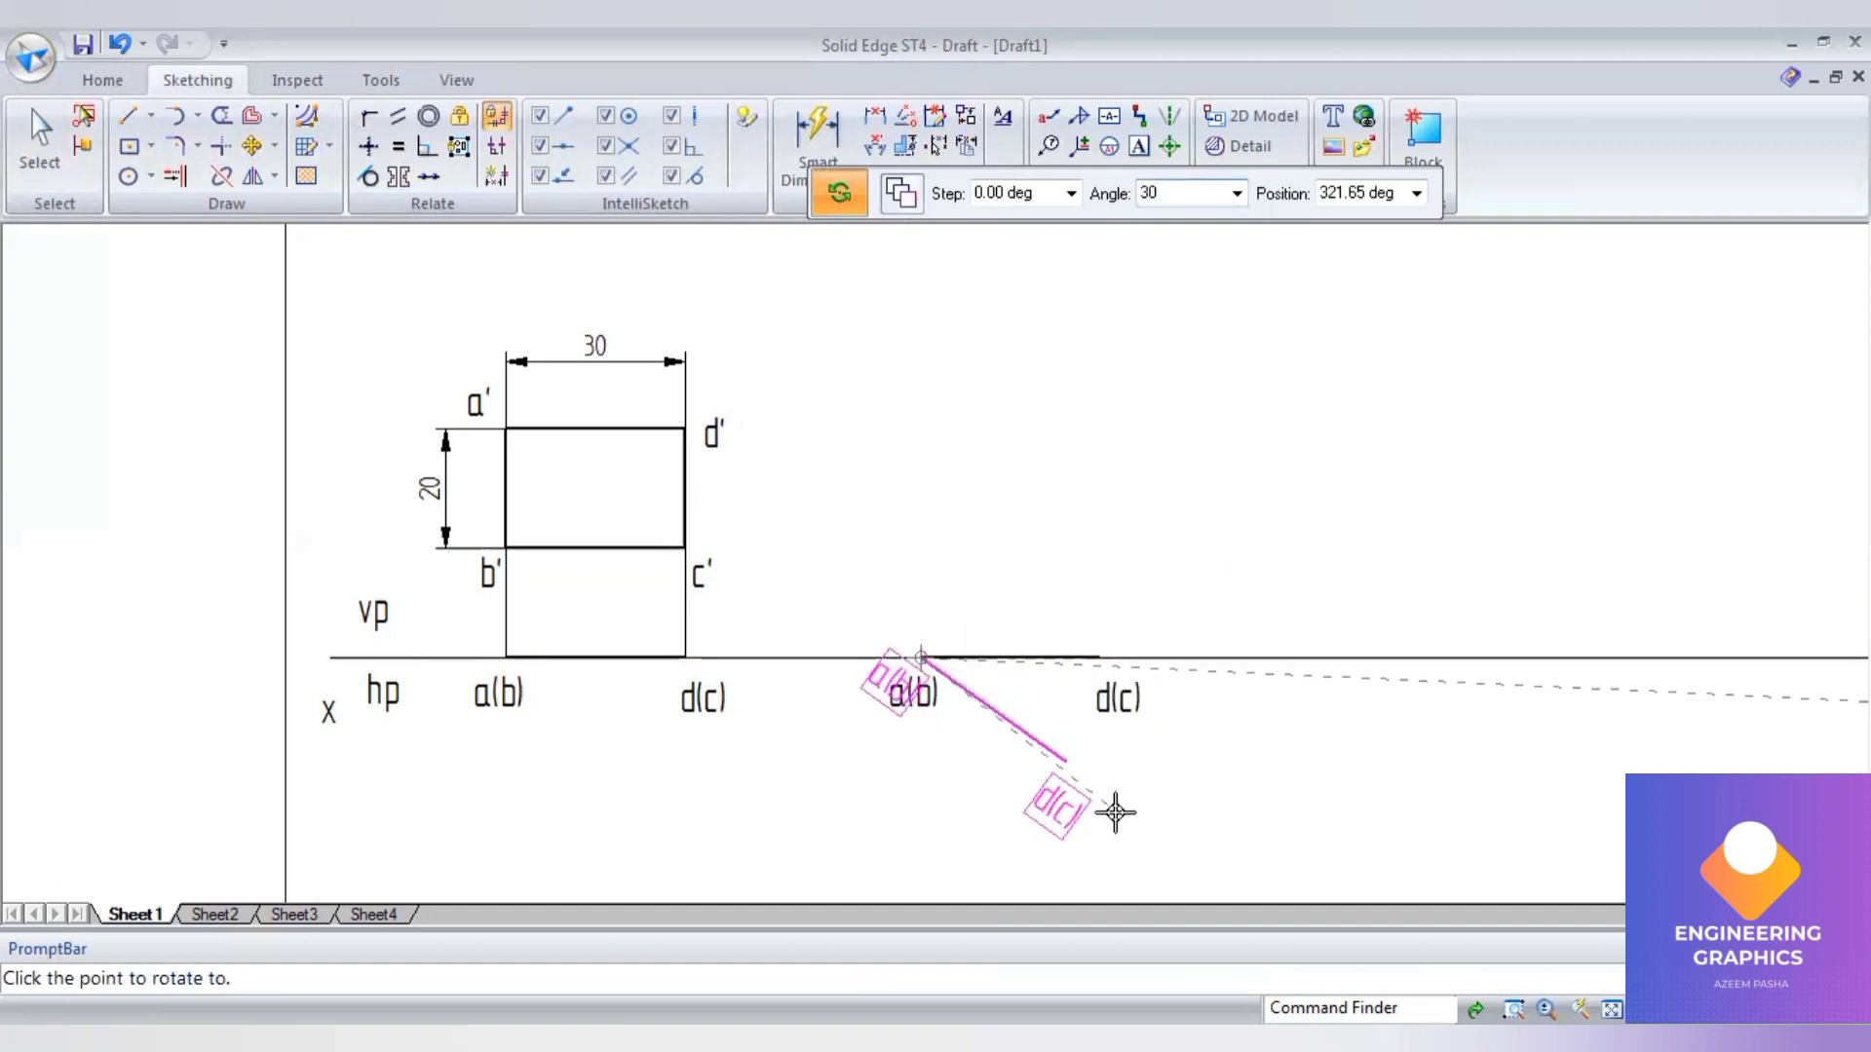
{"action": "type", "text": "0"}
{"action": "key", "text": "Return"}
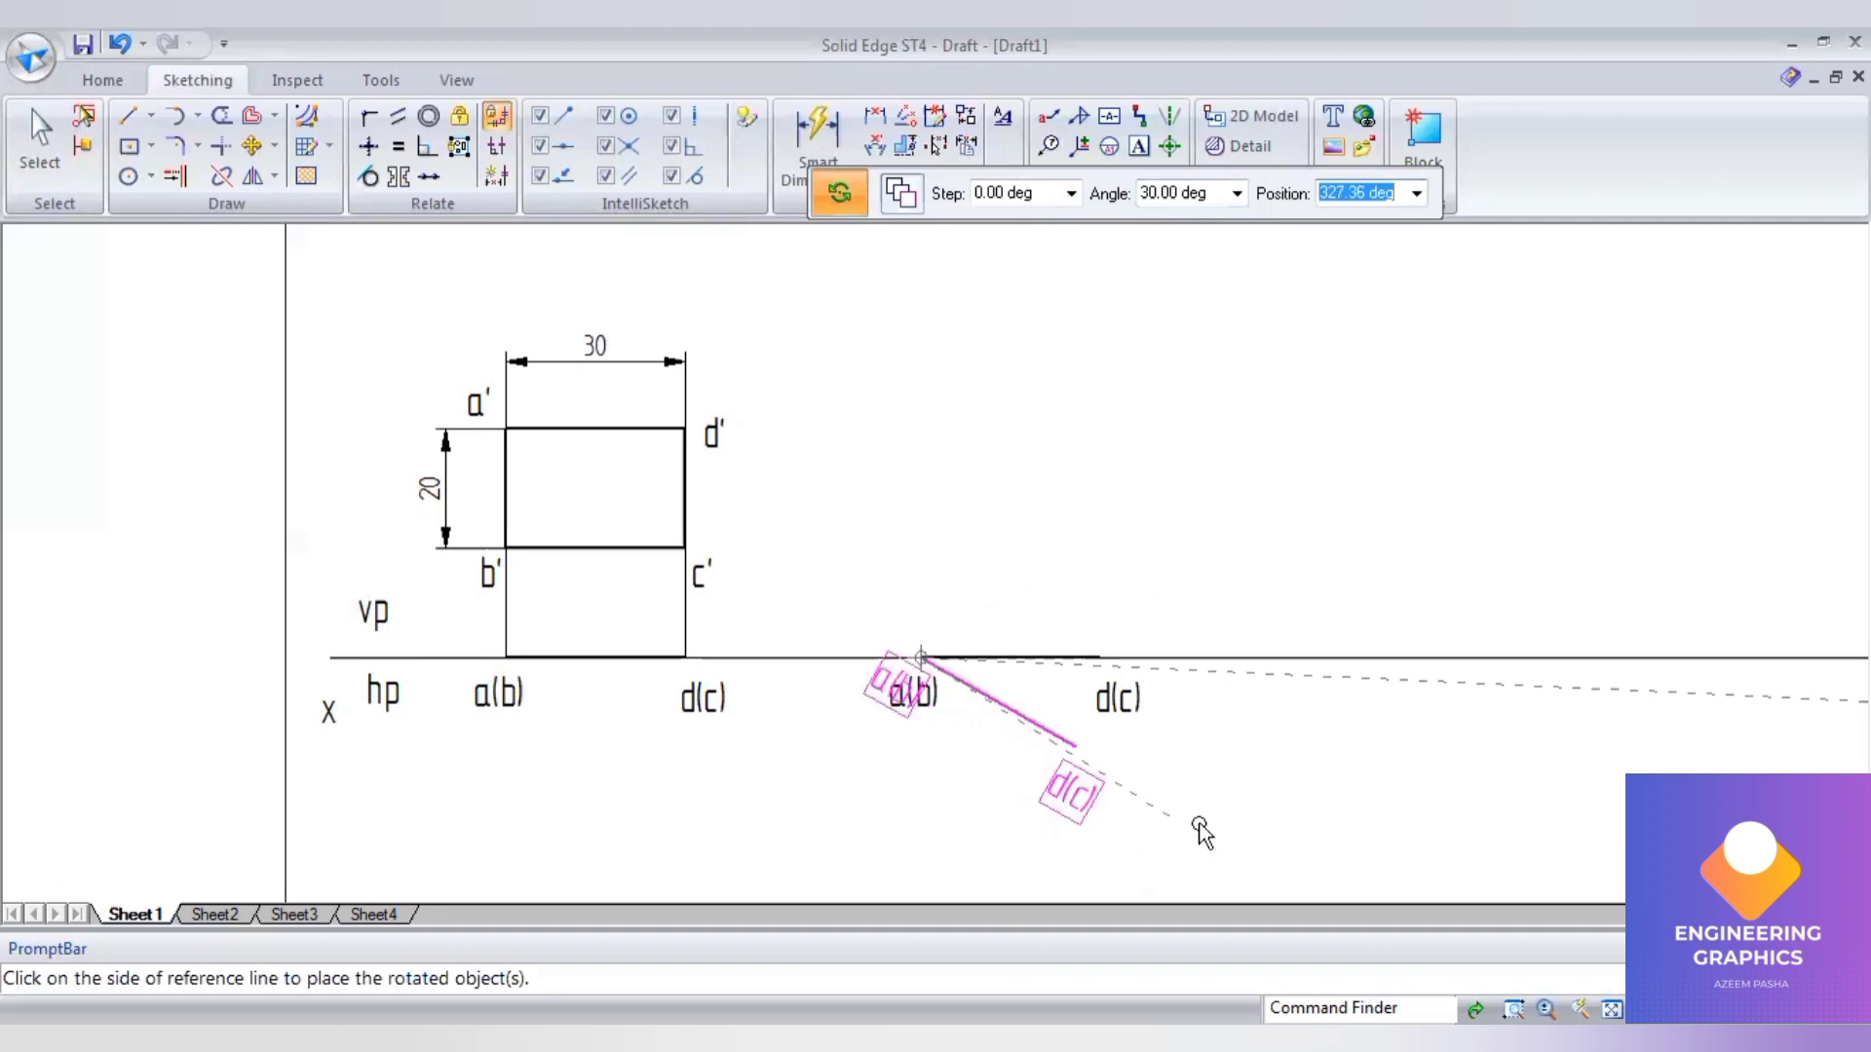
{"action": "left_click", "coordinate": [816, 132]}
- Add a 30° angle dimension between the tilted top view and the XY line
{"action": "left_click", "coordinate": [875, 146]}
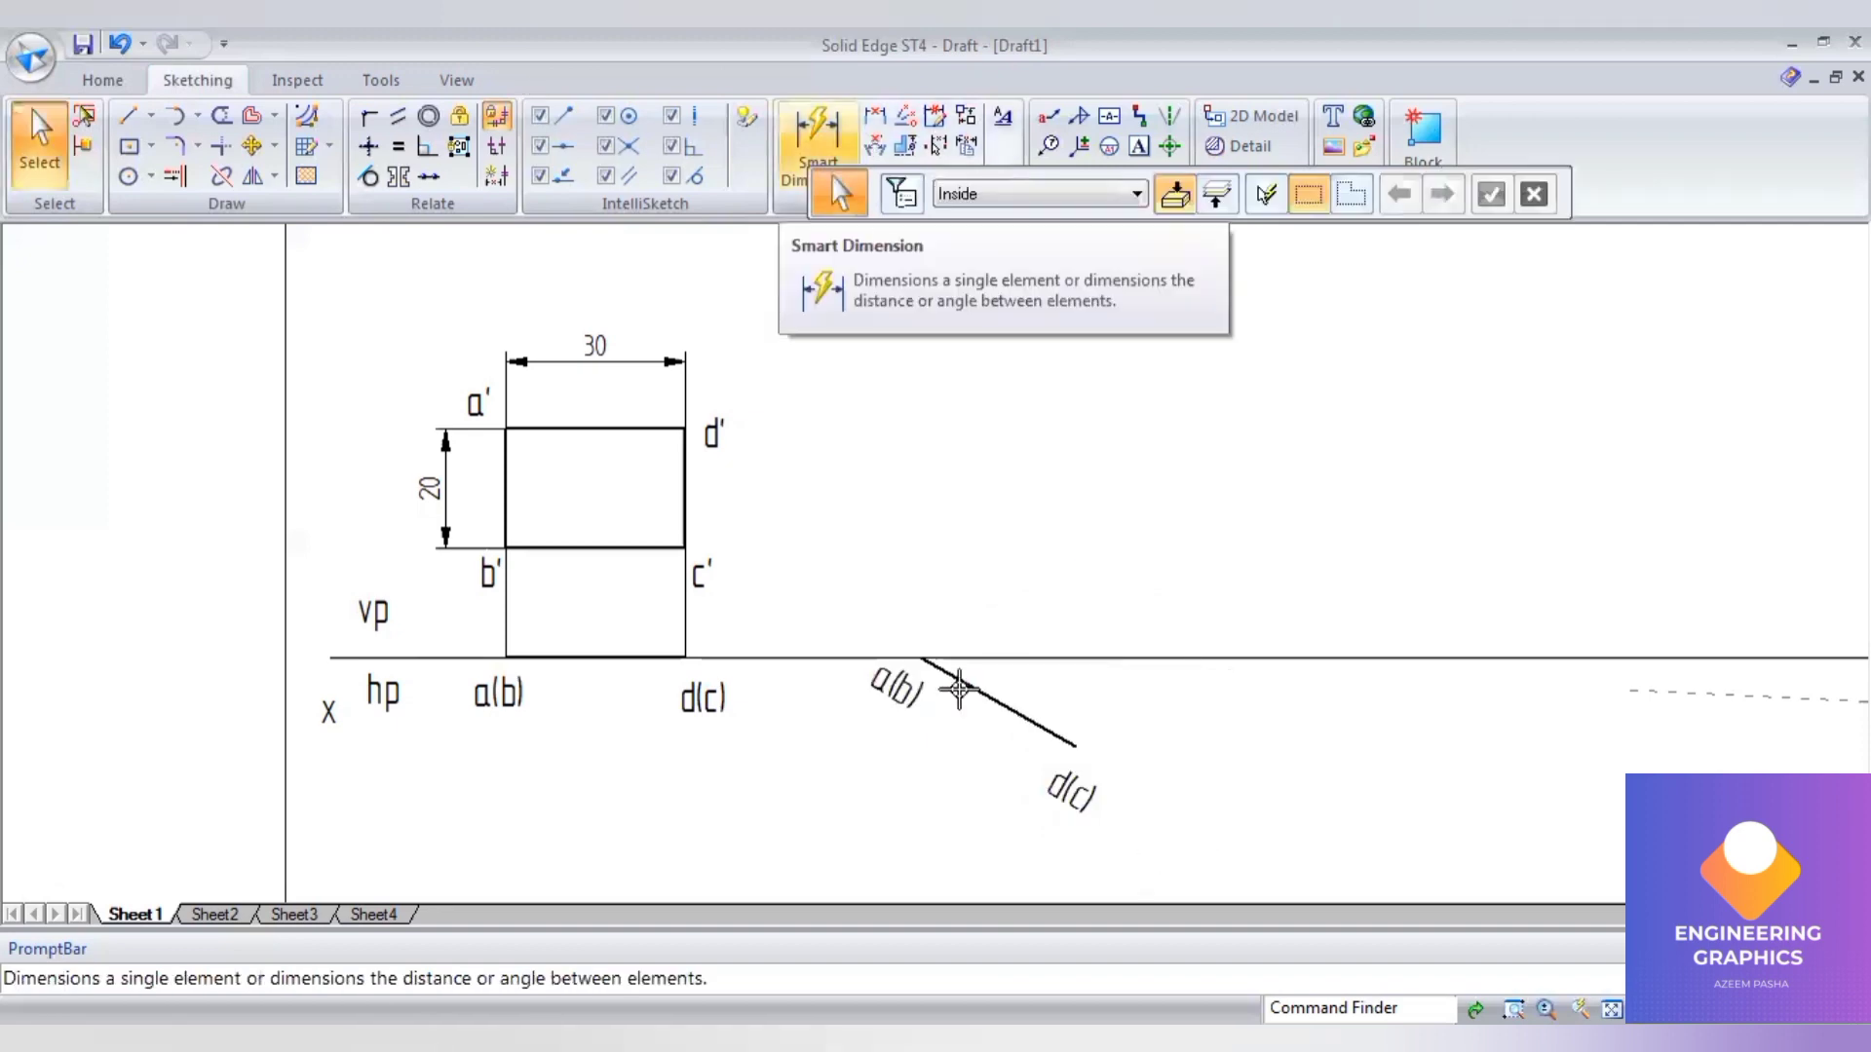
{"action": "left_click", "coordinate": [959, 686]}
{"action": "left_click", "coordinate": [973, 660]}
{"action": "left_click", "coordinate": [1002, 671]}
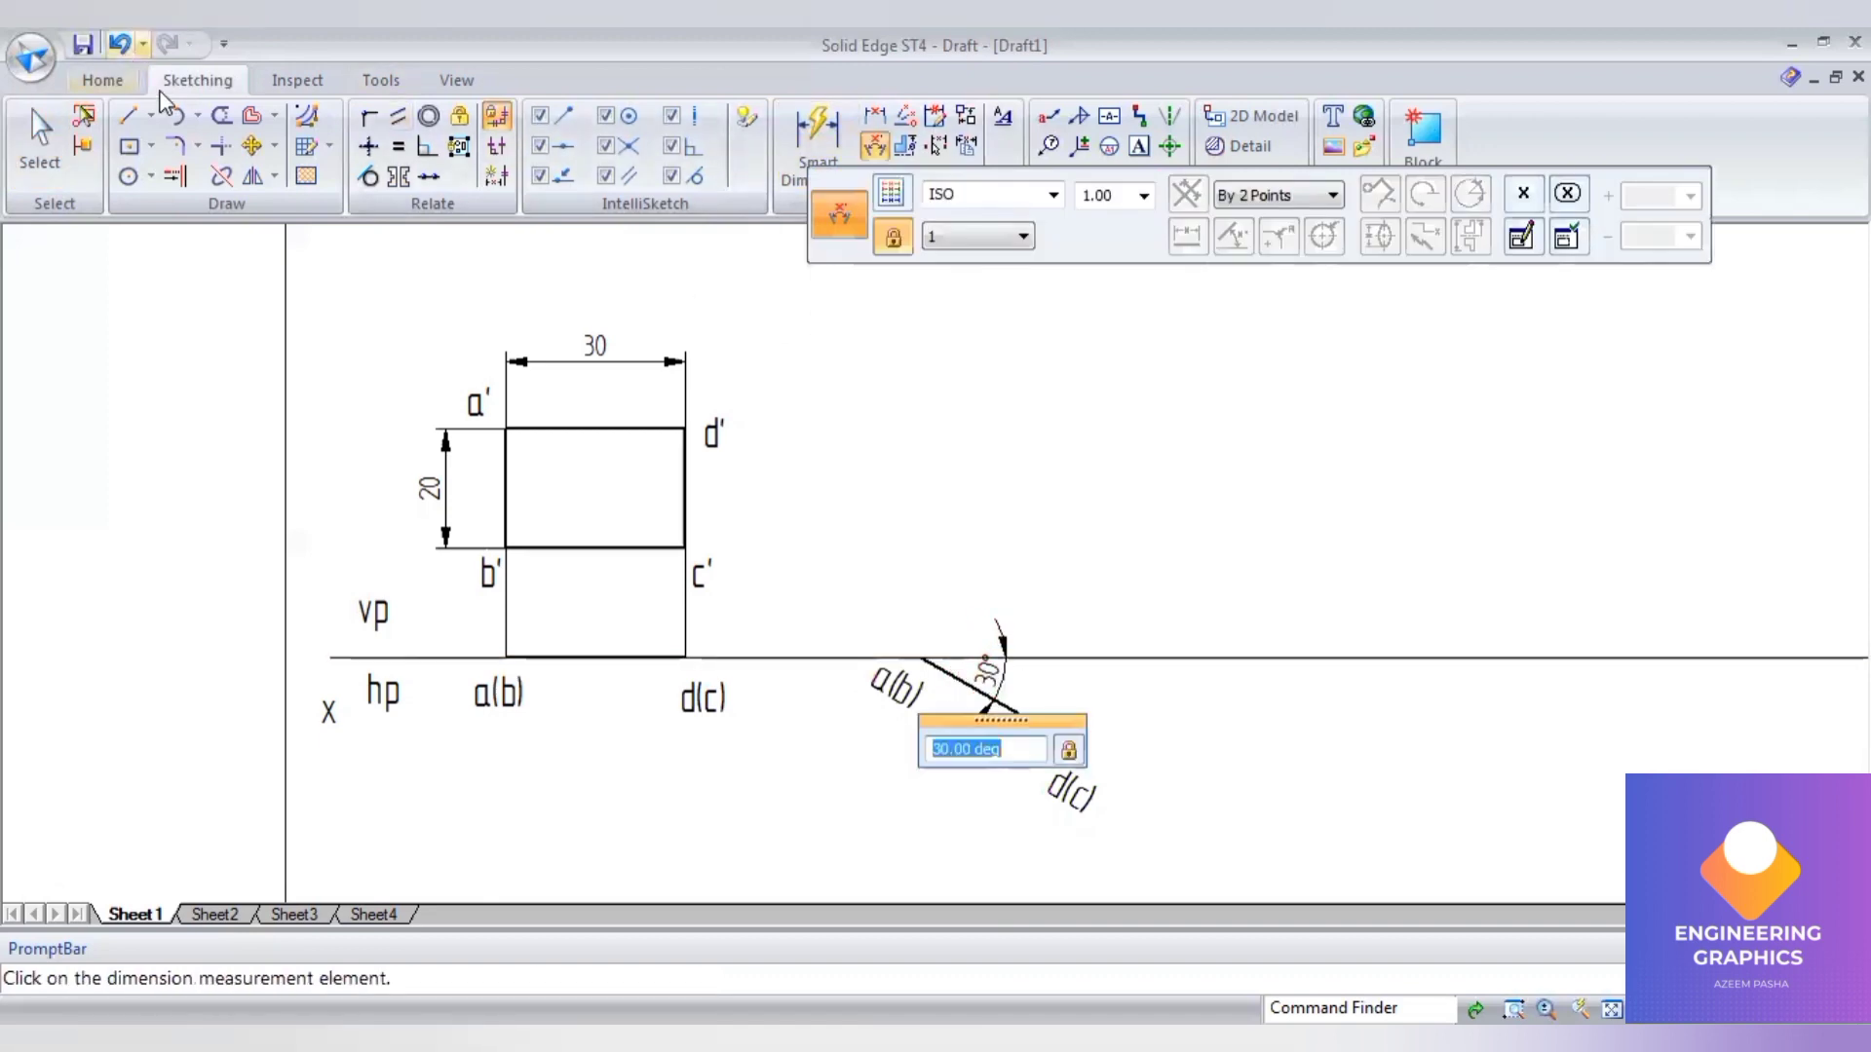
{"action": "left_click", "coordinate": [128, 115]}
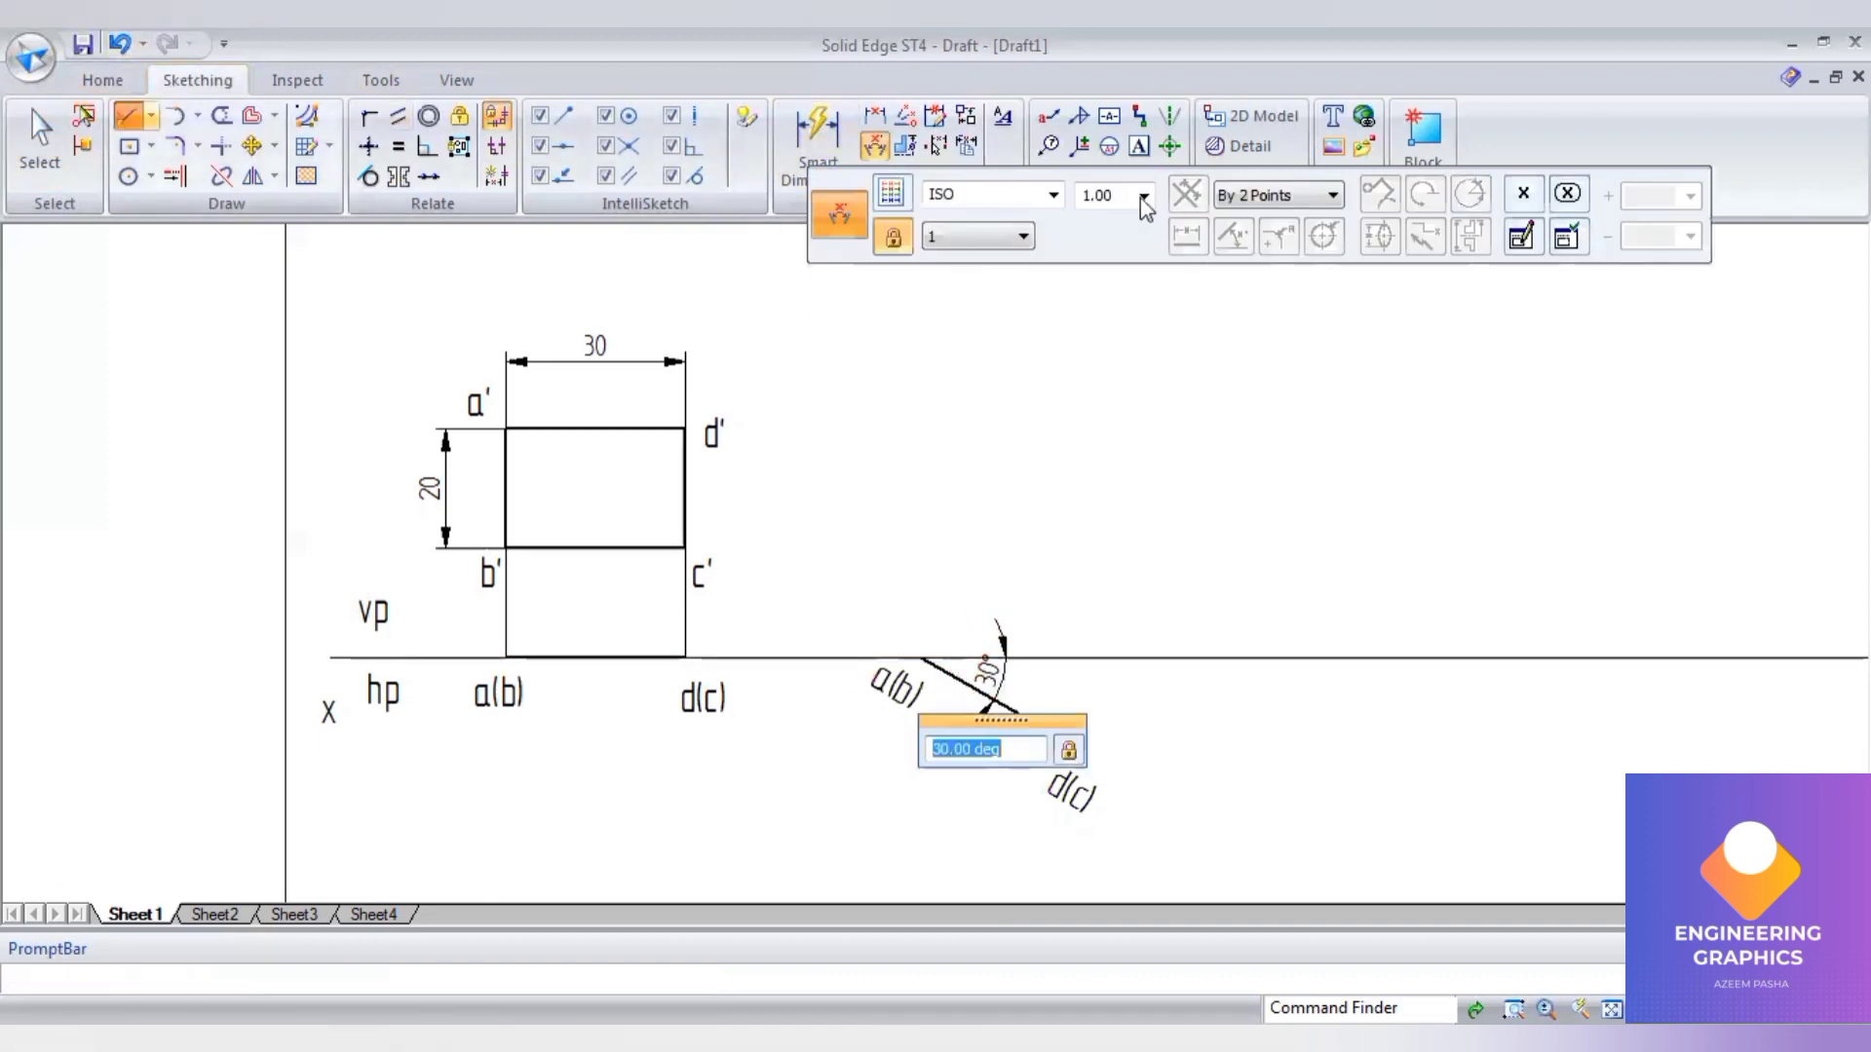
{"action": "left_click", "coordinate": [924, 658]}
- Draw vertical projectors up from a(b) and d(c) and a horizontal projector from d'
{"action": "left_click", "coordinate": [921, 372]}
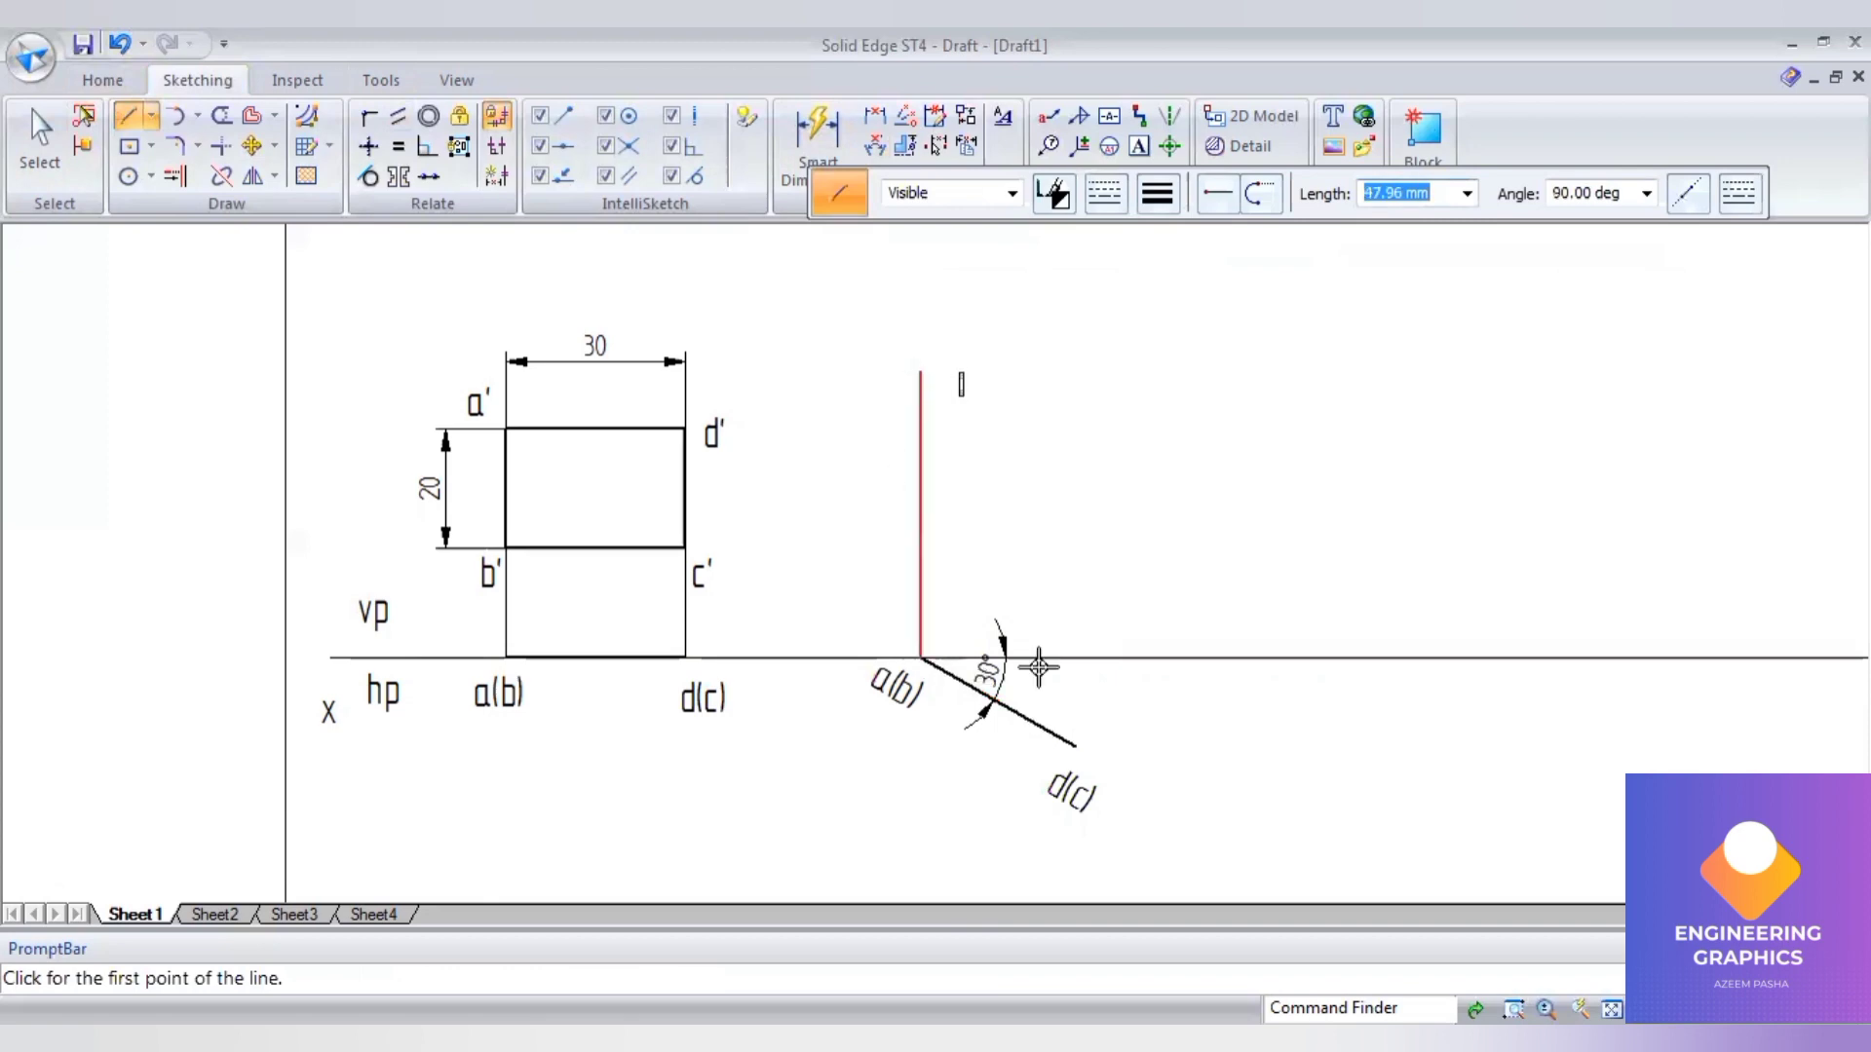
{"action": "left_click", "coordinate": [1074, 739]}
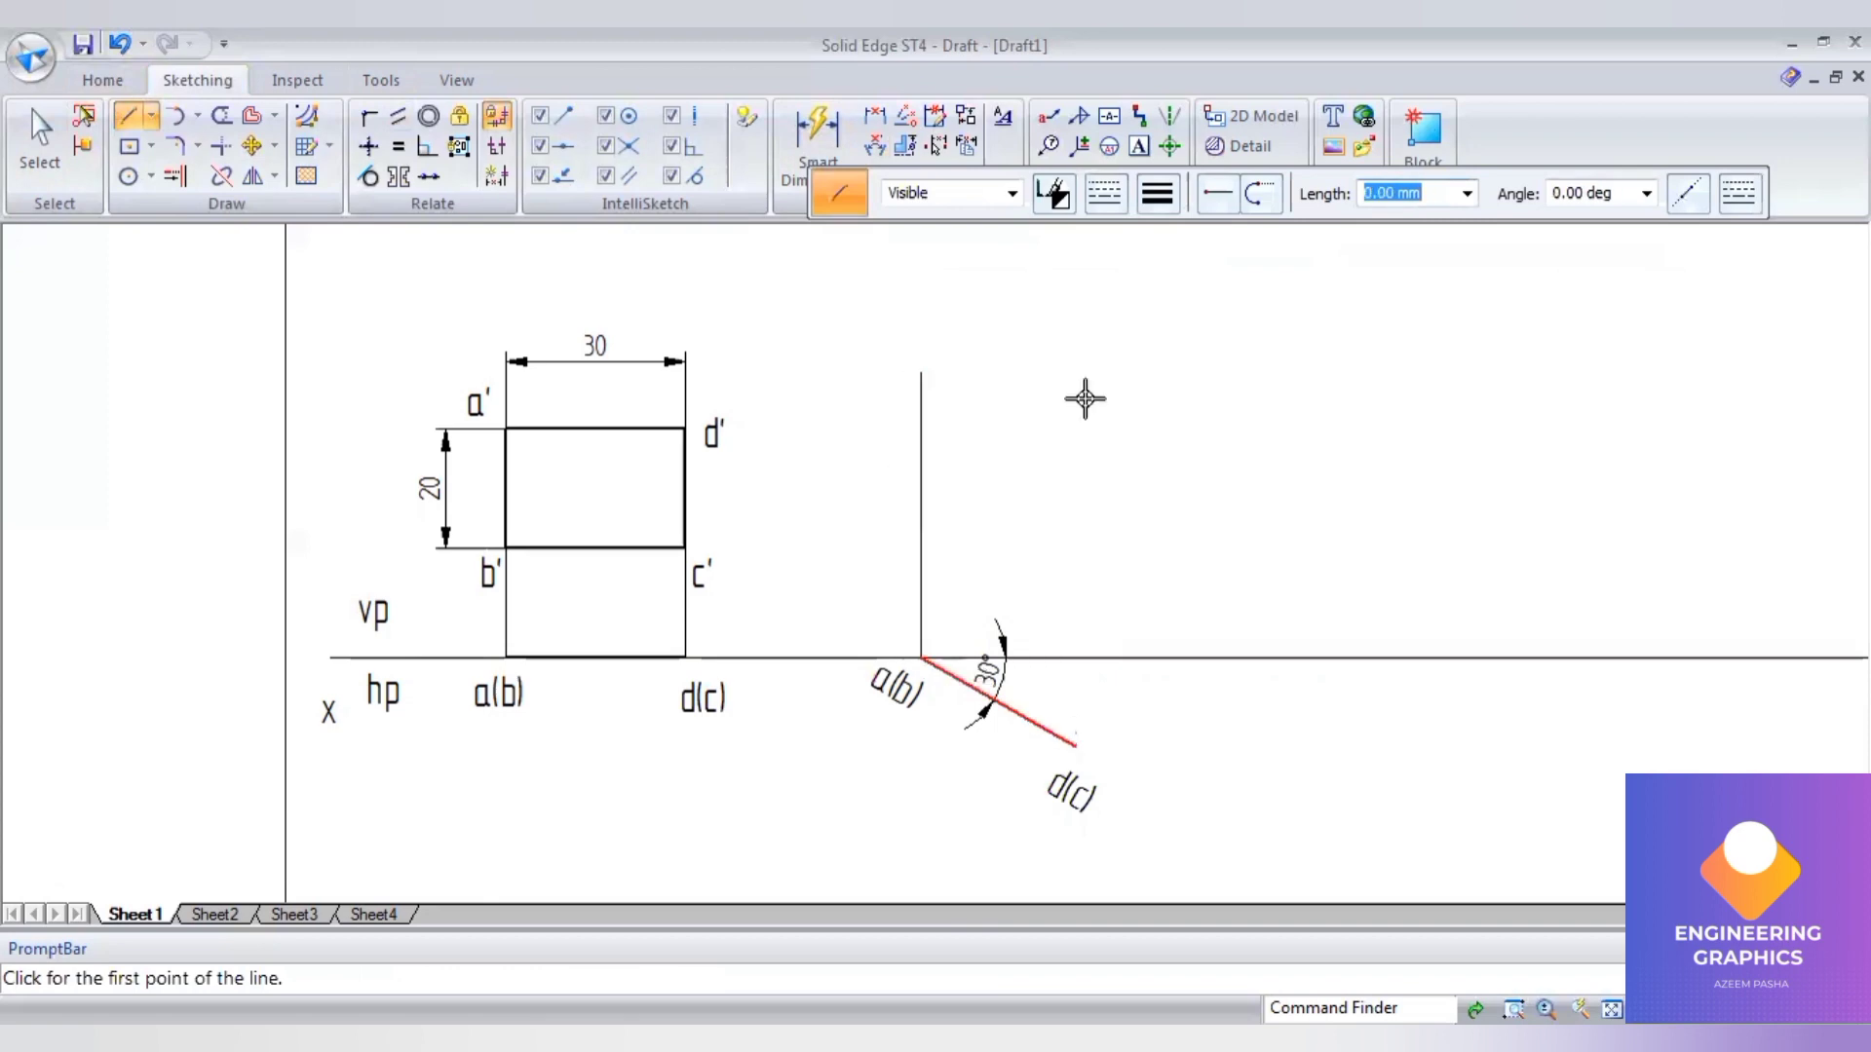
{"action": "left_click", "coordinate": [1082, 357]}
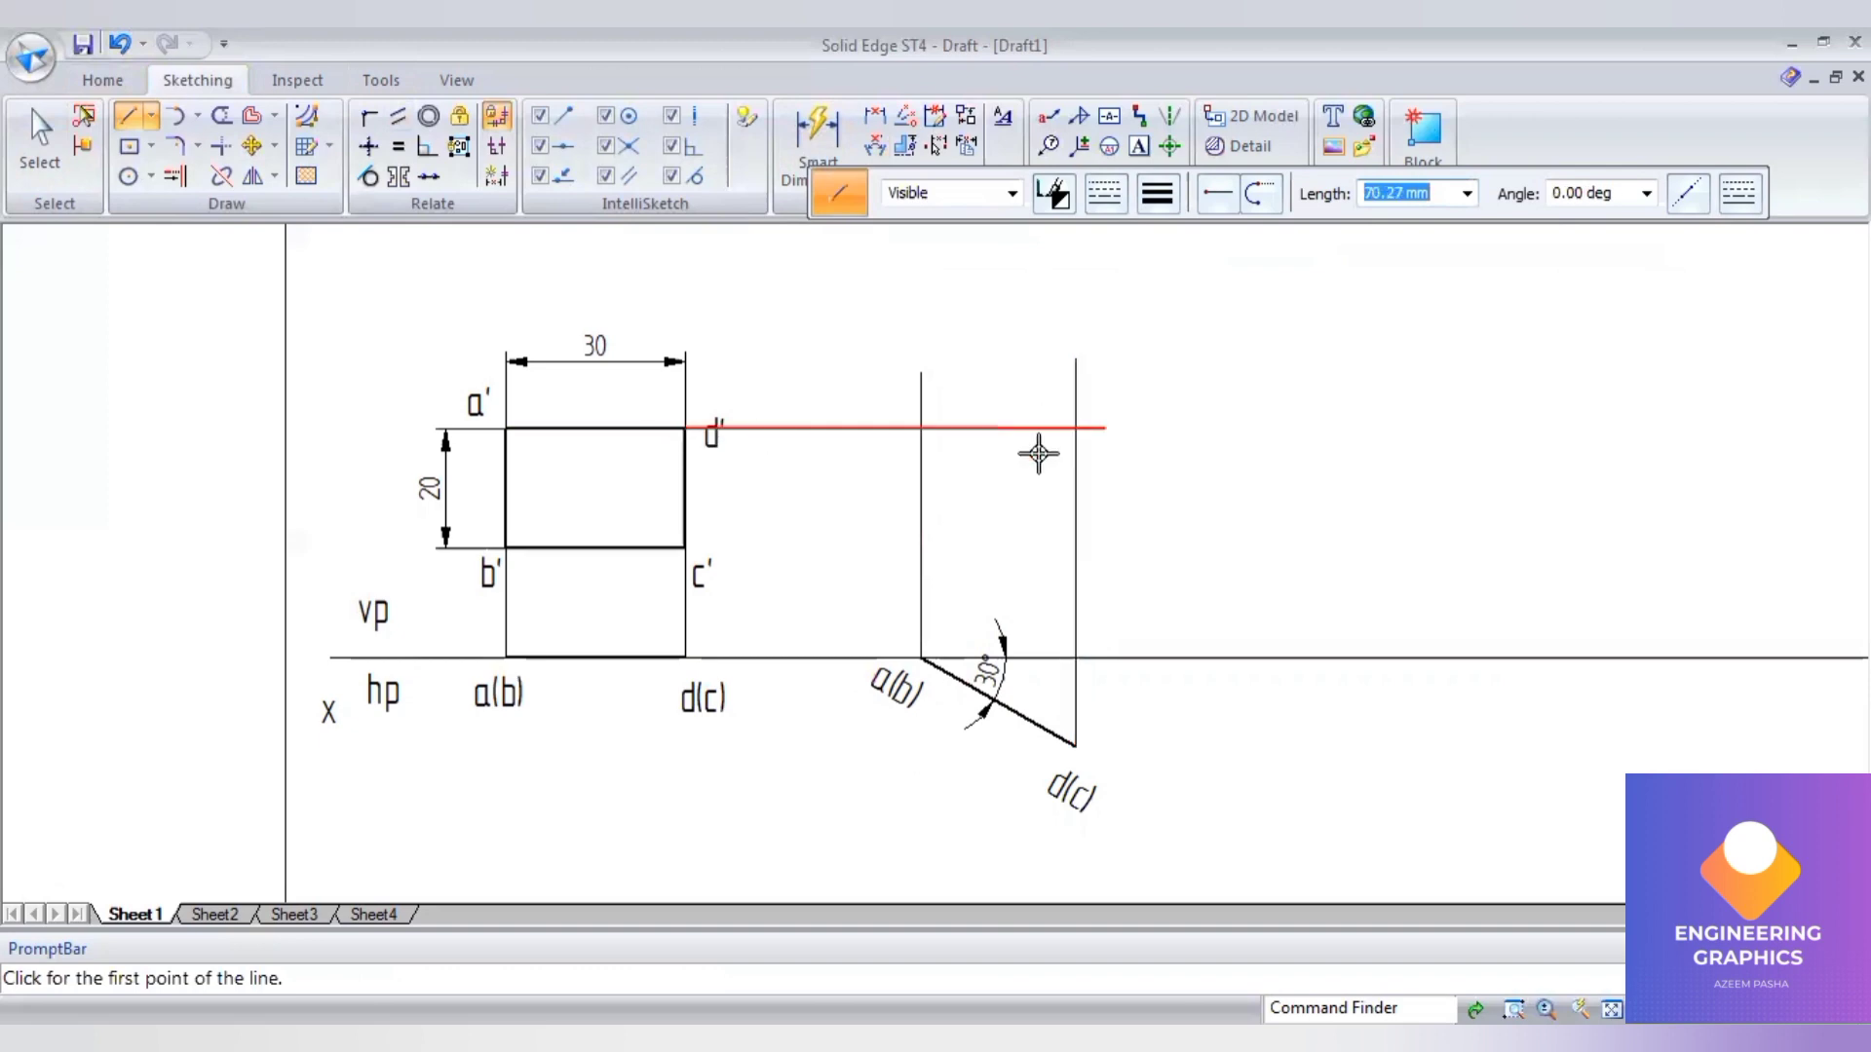
{"action": "left_click", "coordinate": [678, 545]}
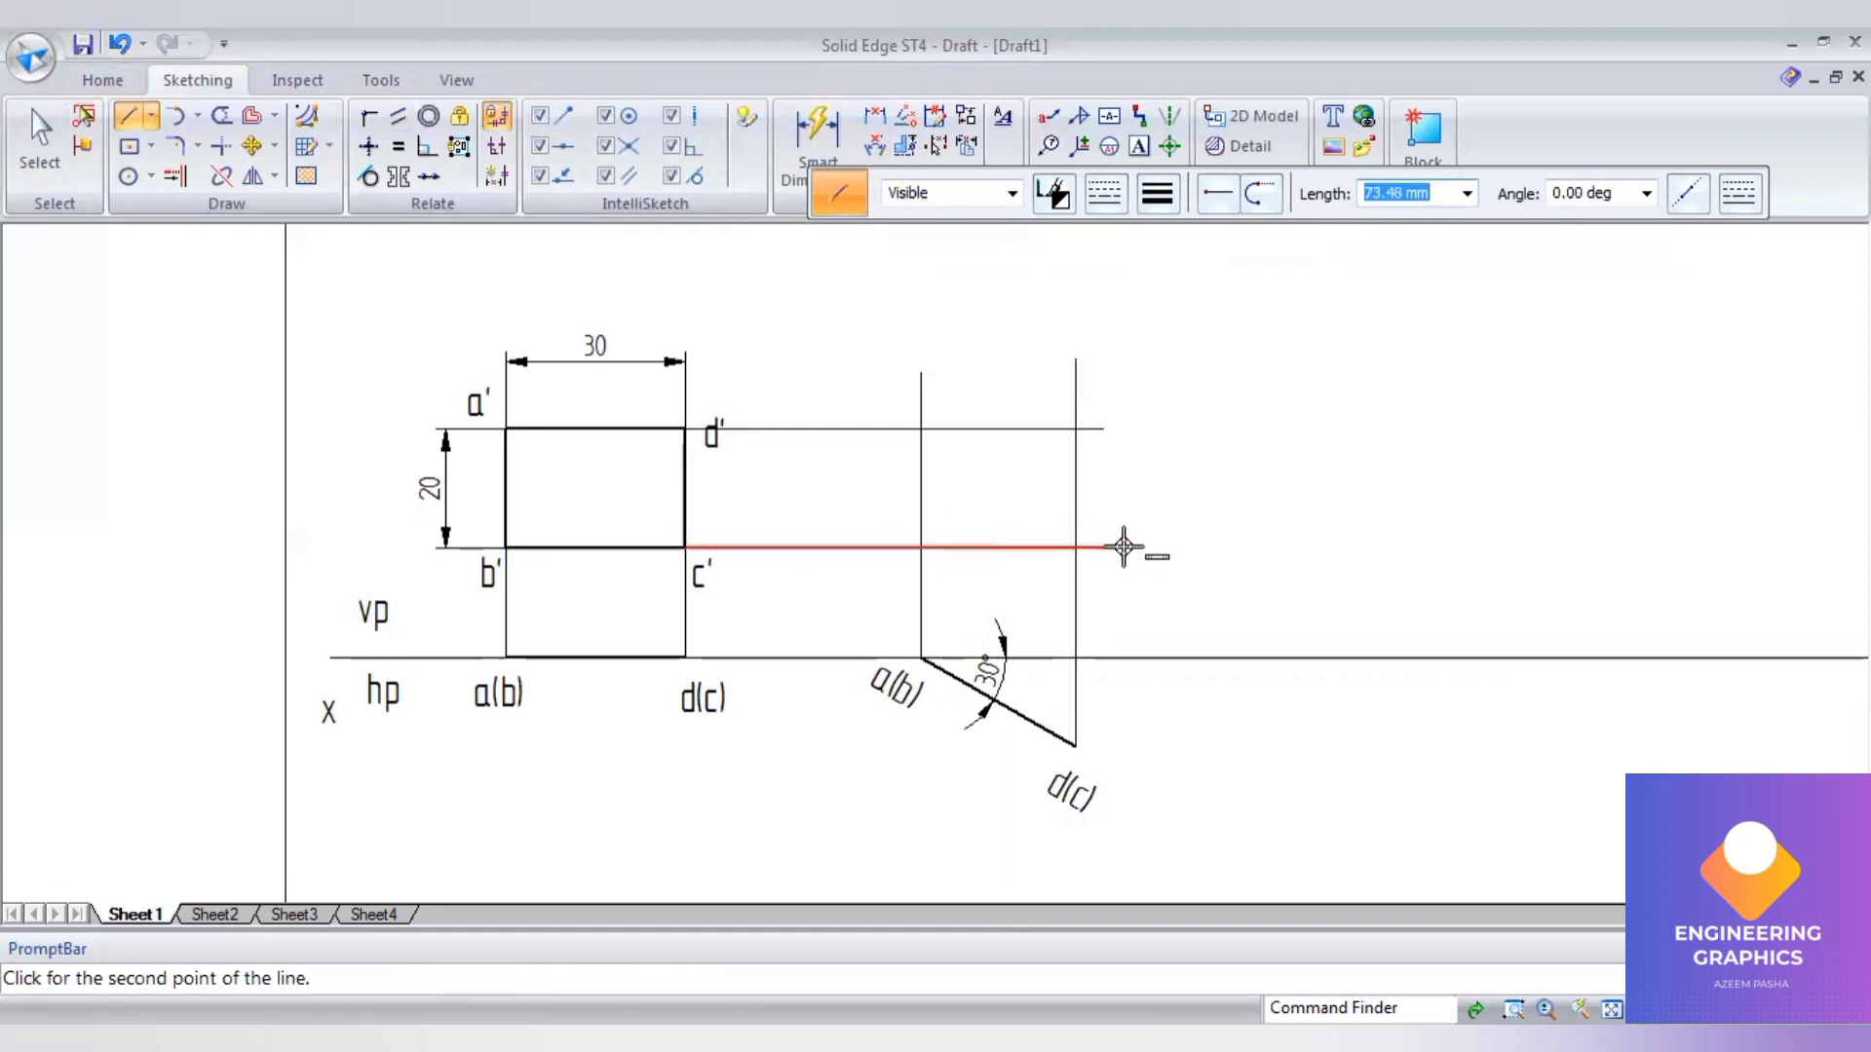
- Label the second front view's corners a', b', c' and d'
{"action": "left_click", "coordinate": [1138, 152]}
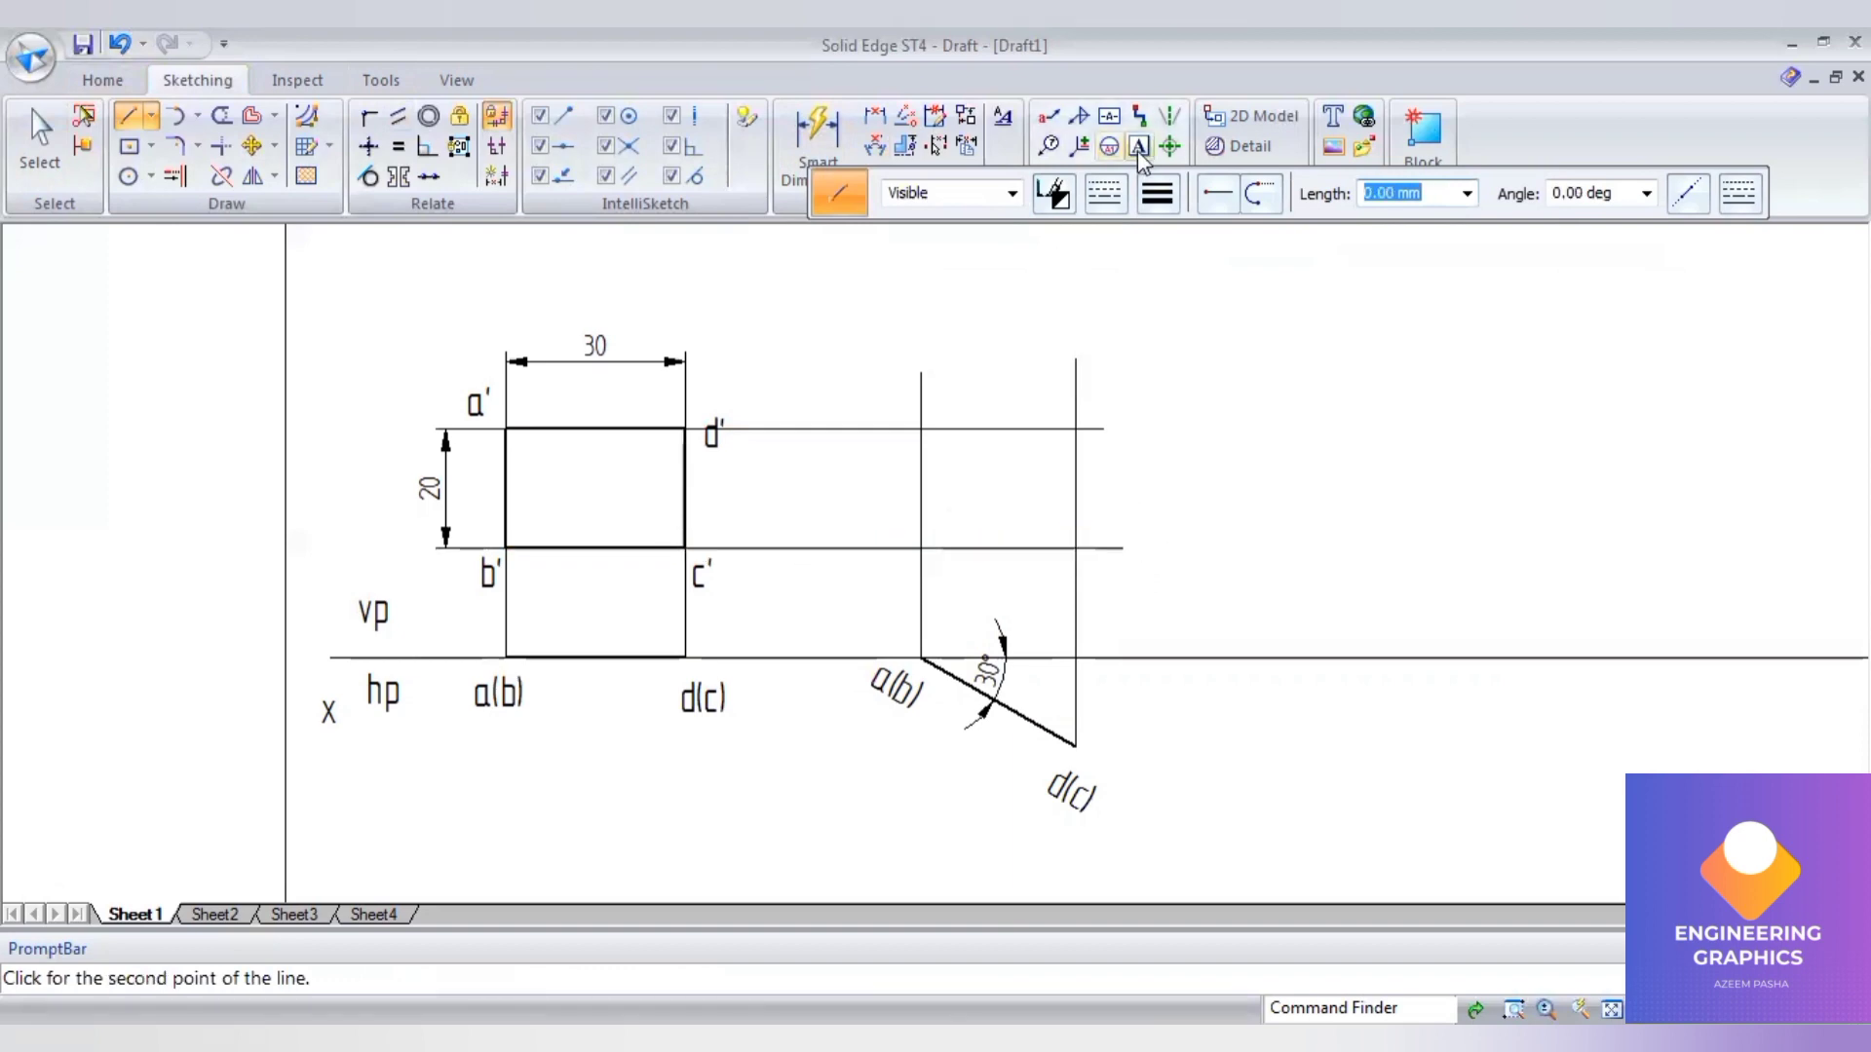
{"action": "left_click", "coordinate": [877, 393]}
{"action": "type", "text": "aa'"}
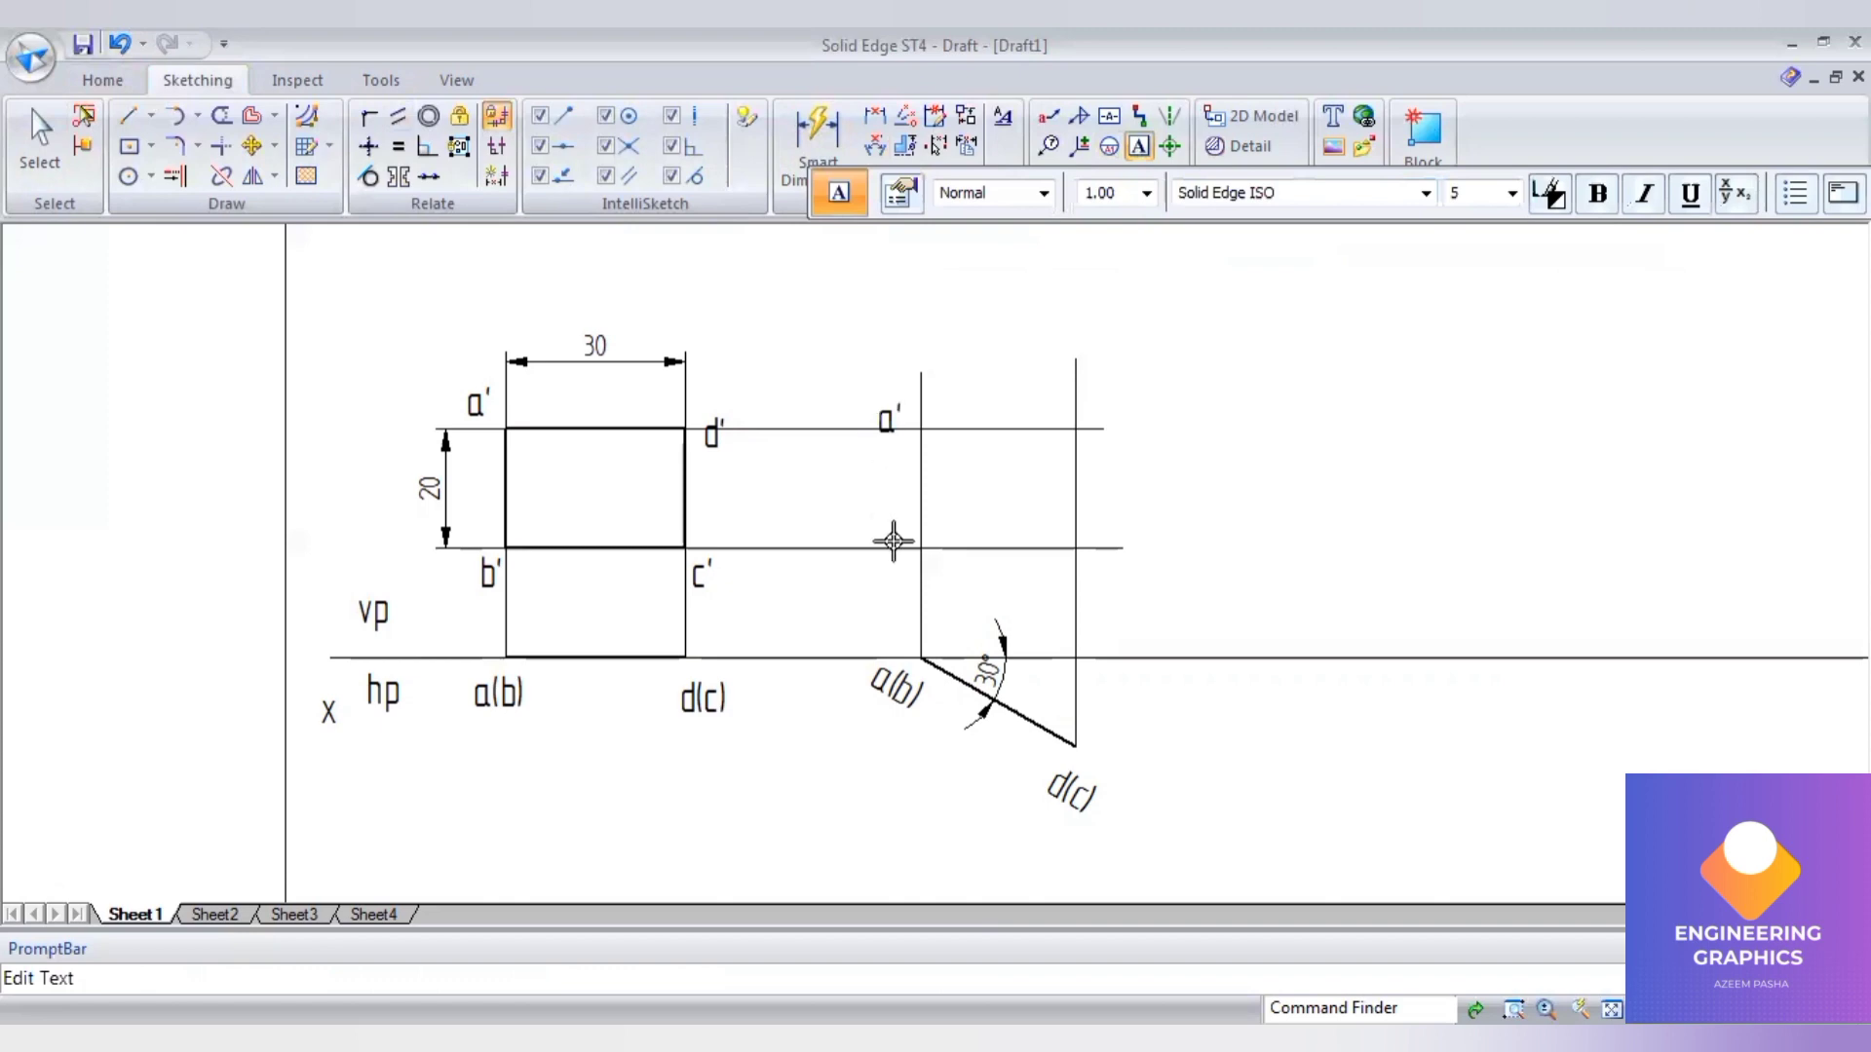
{"action": "left_click", "coordinate": [888, 552]}
{"action": "type", "text": "b'"}
{"action": "left_click", "coordinate": [1088, 548]}
{"action": "type", "text": "c'"}
{"action": "left_click", "coordinate": [1075, 382]}
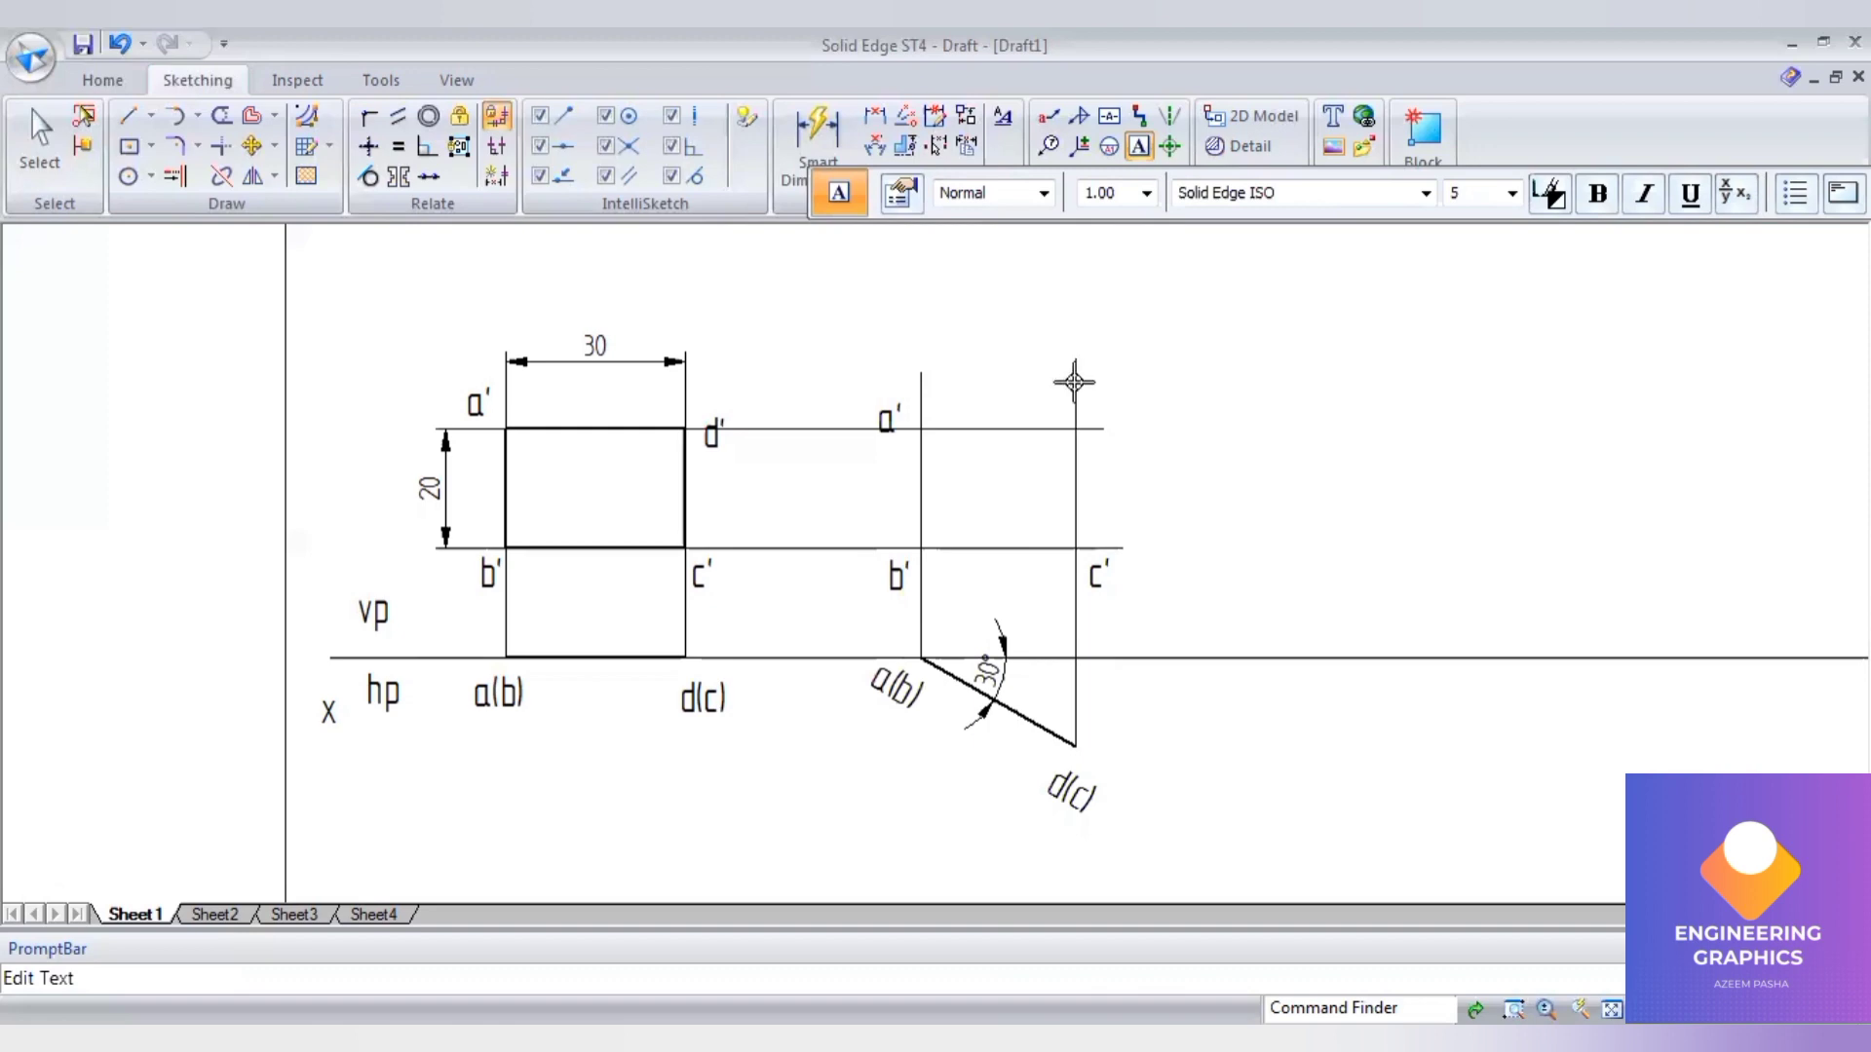
{"action": "type", "text": "'"}
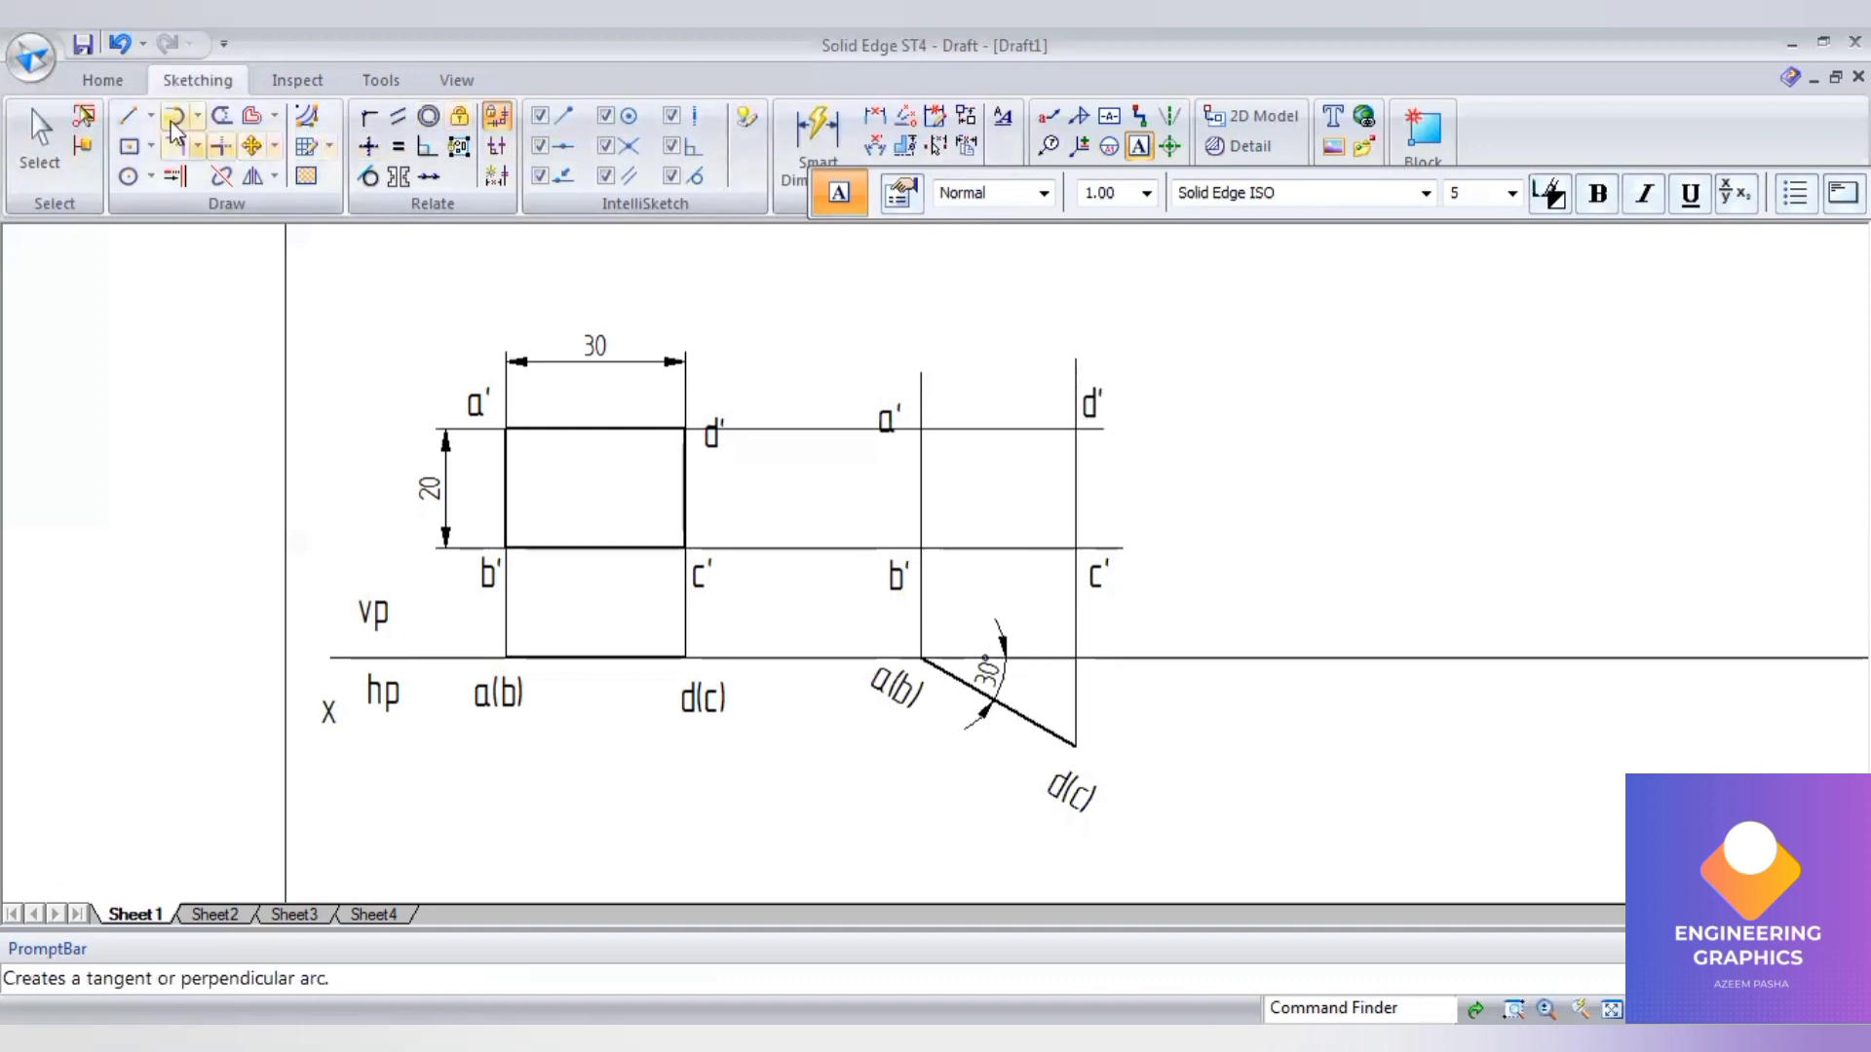
{"action": "left_click", "coordinate": [128, 115]}
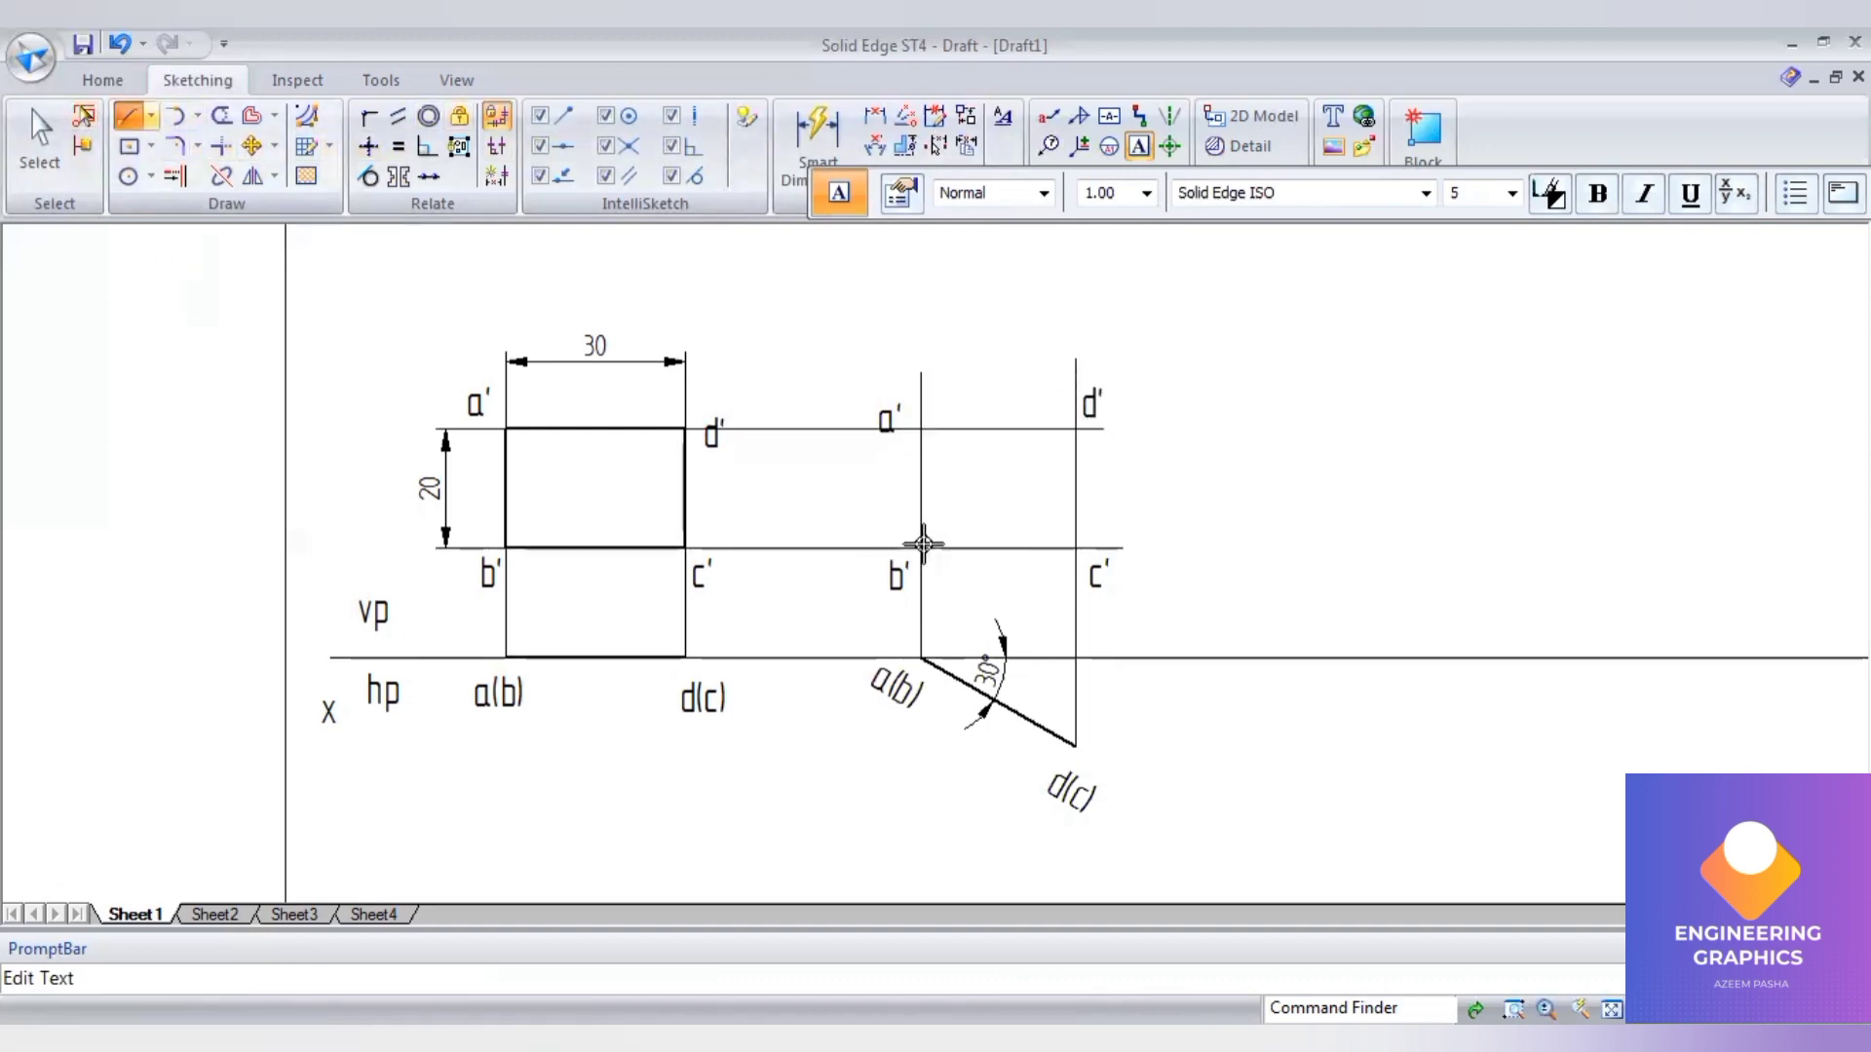
{"action": "left_click", "coordinate": [1156, 193]}
- Outline the second front view a'b'c'd' with 0.50 mm lines
{"action": "left_click", "coordinate": [1179, 302]}
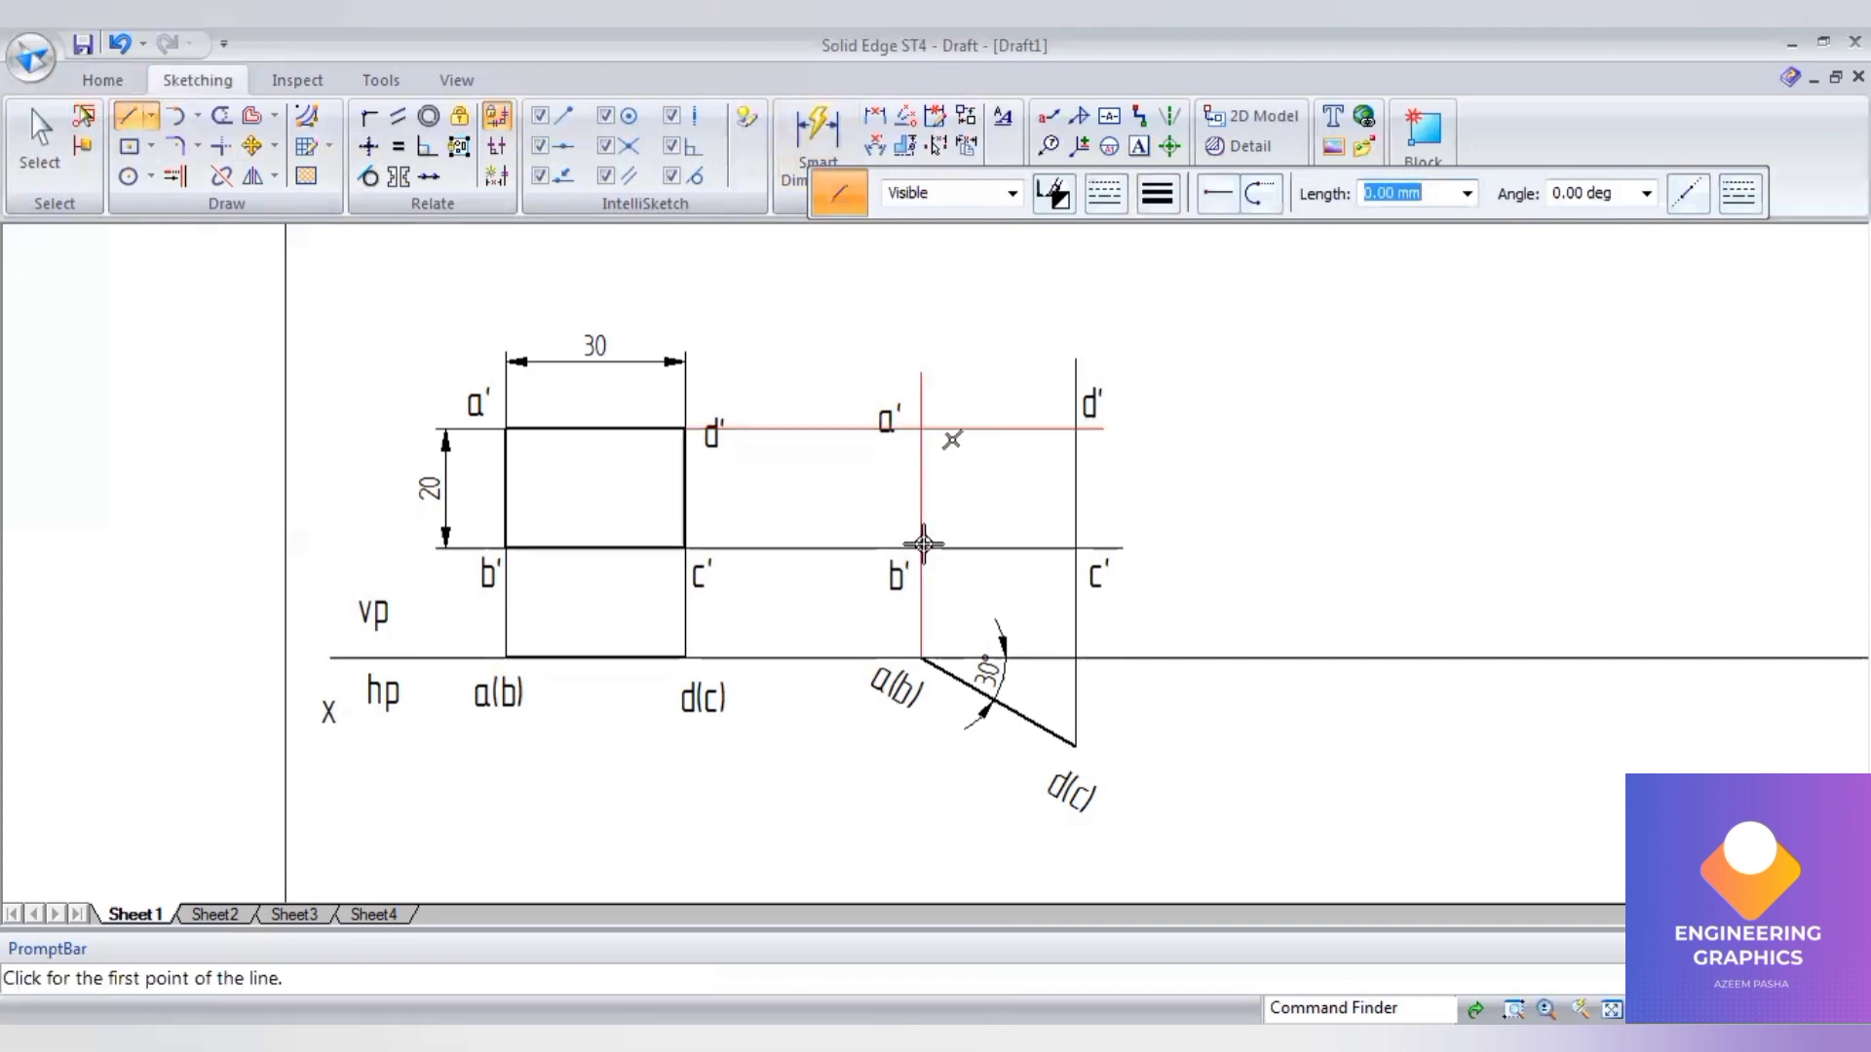
{"action": "left_click", "coordinate": [922, 543]}
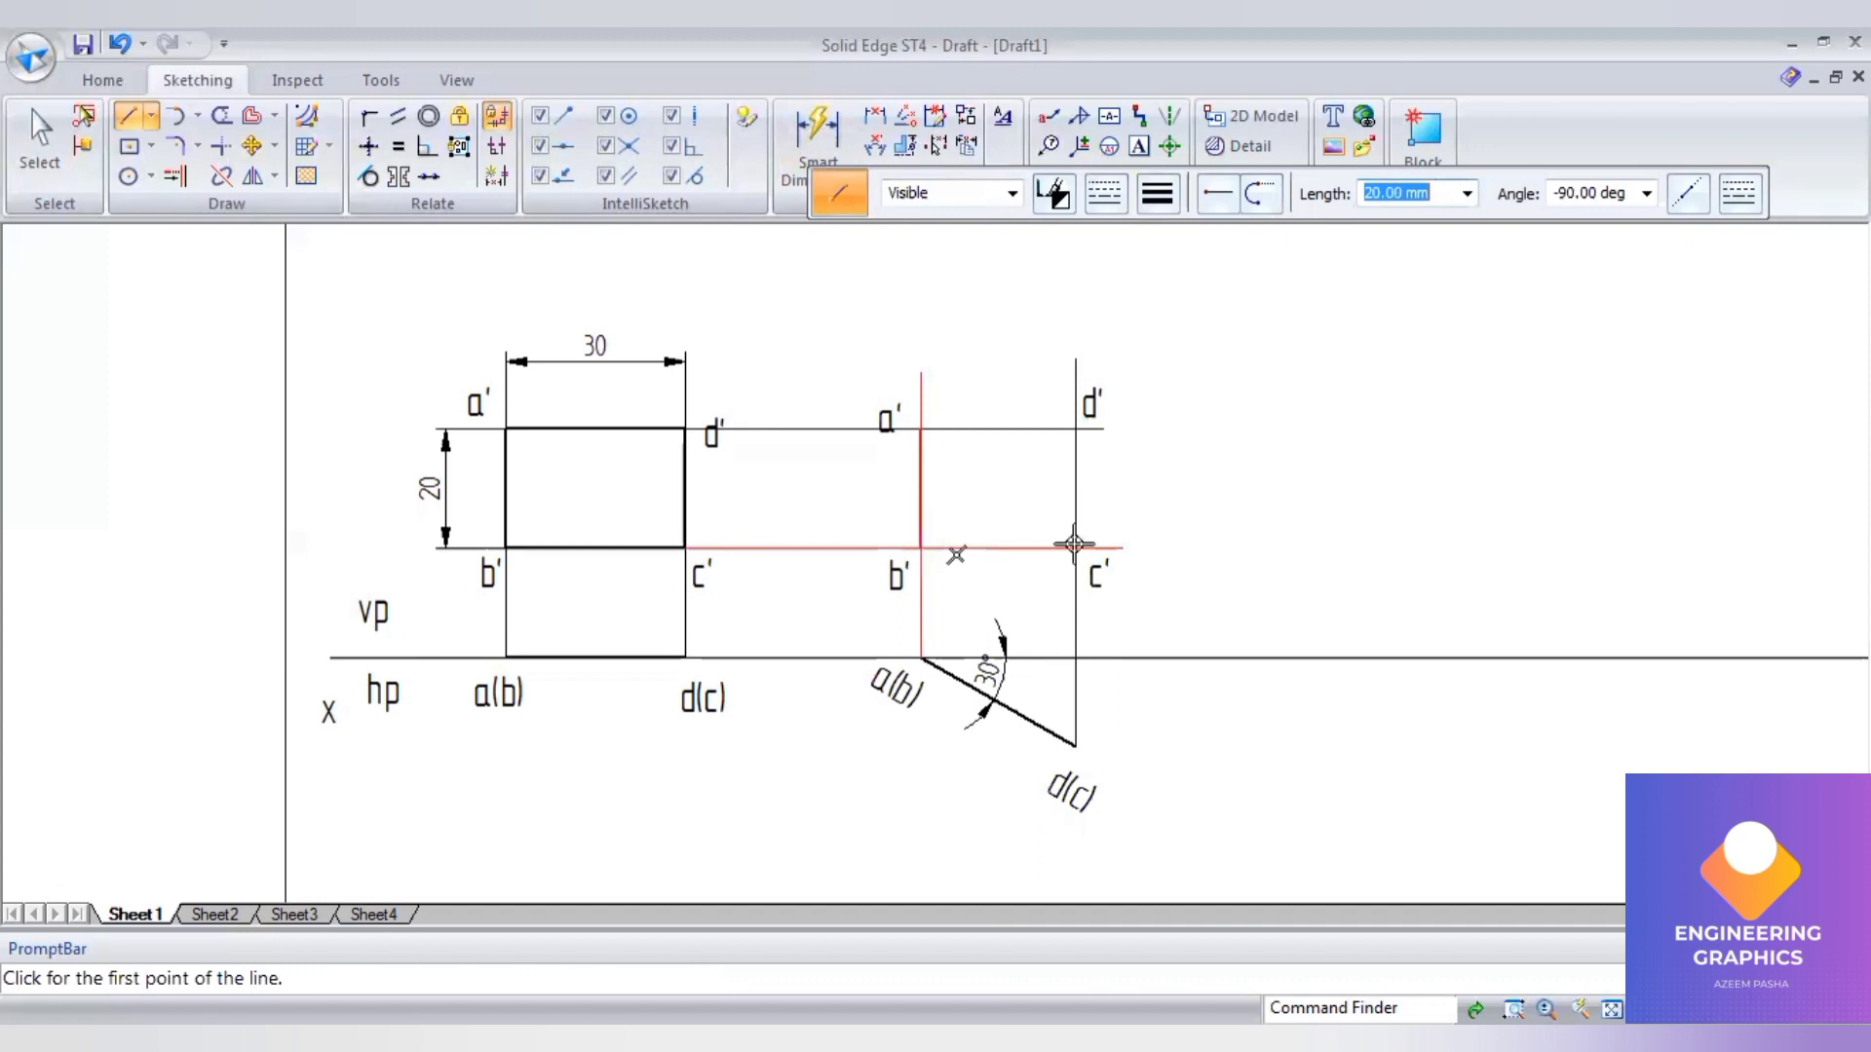
{"action": "left_click", "coordinate": [923, 548]}
{"action": "scroll", "coordinate": [1076, 538], "scroll_direction": "up", "scroll_amount": 3}
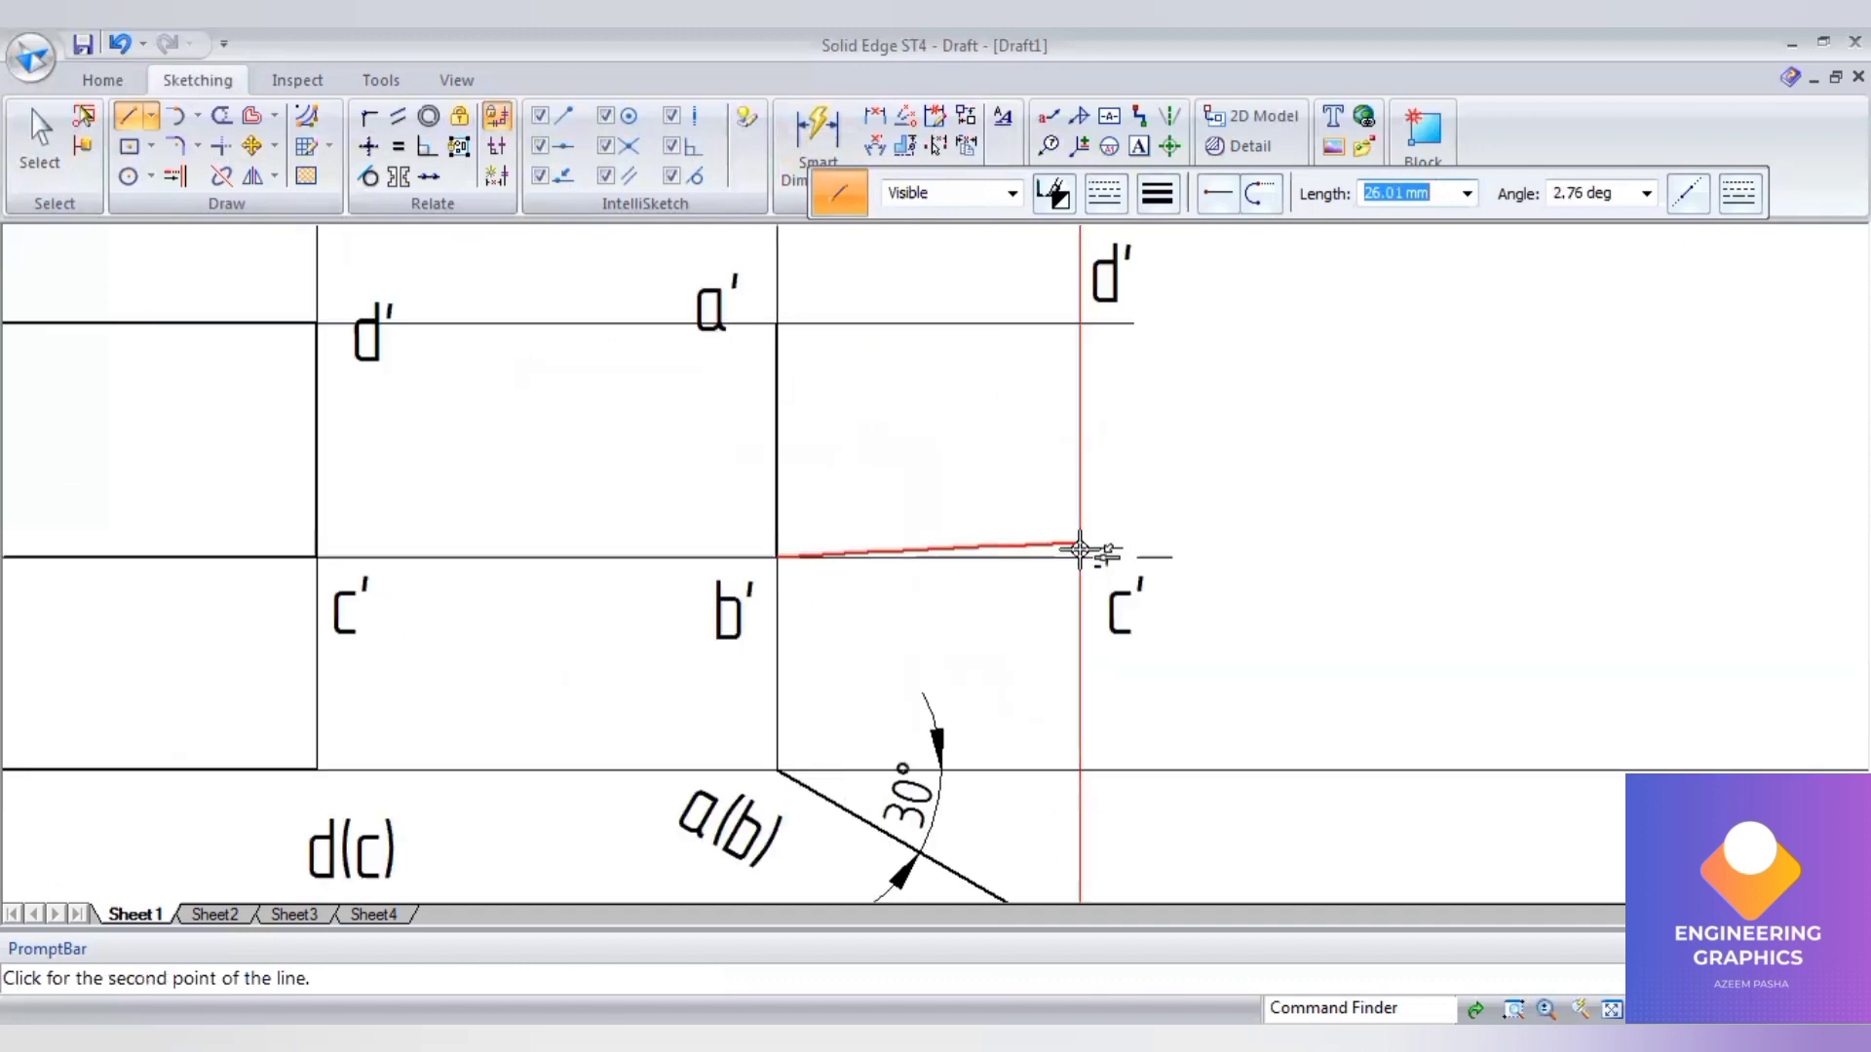
{"action": "scroll", "coordinate": [1080, 541], "scroll_direction": "up", "scroll_amount": 3}
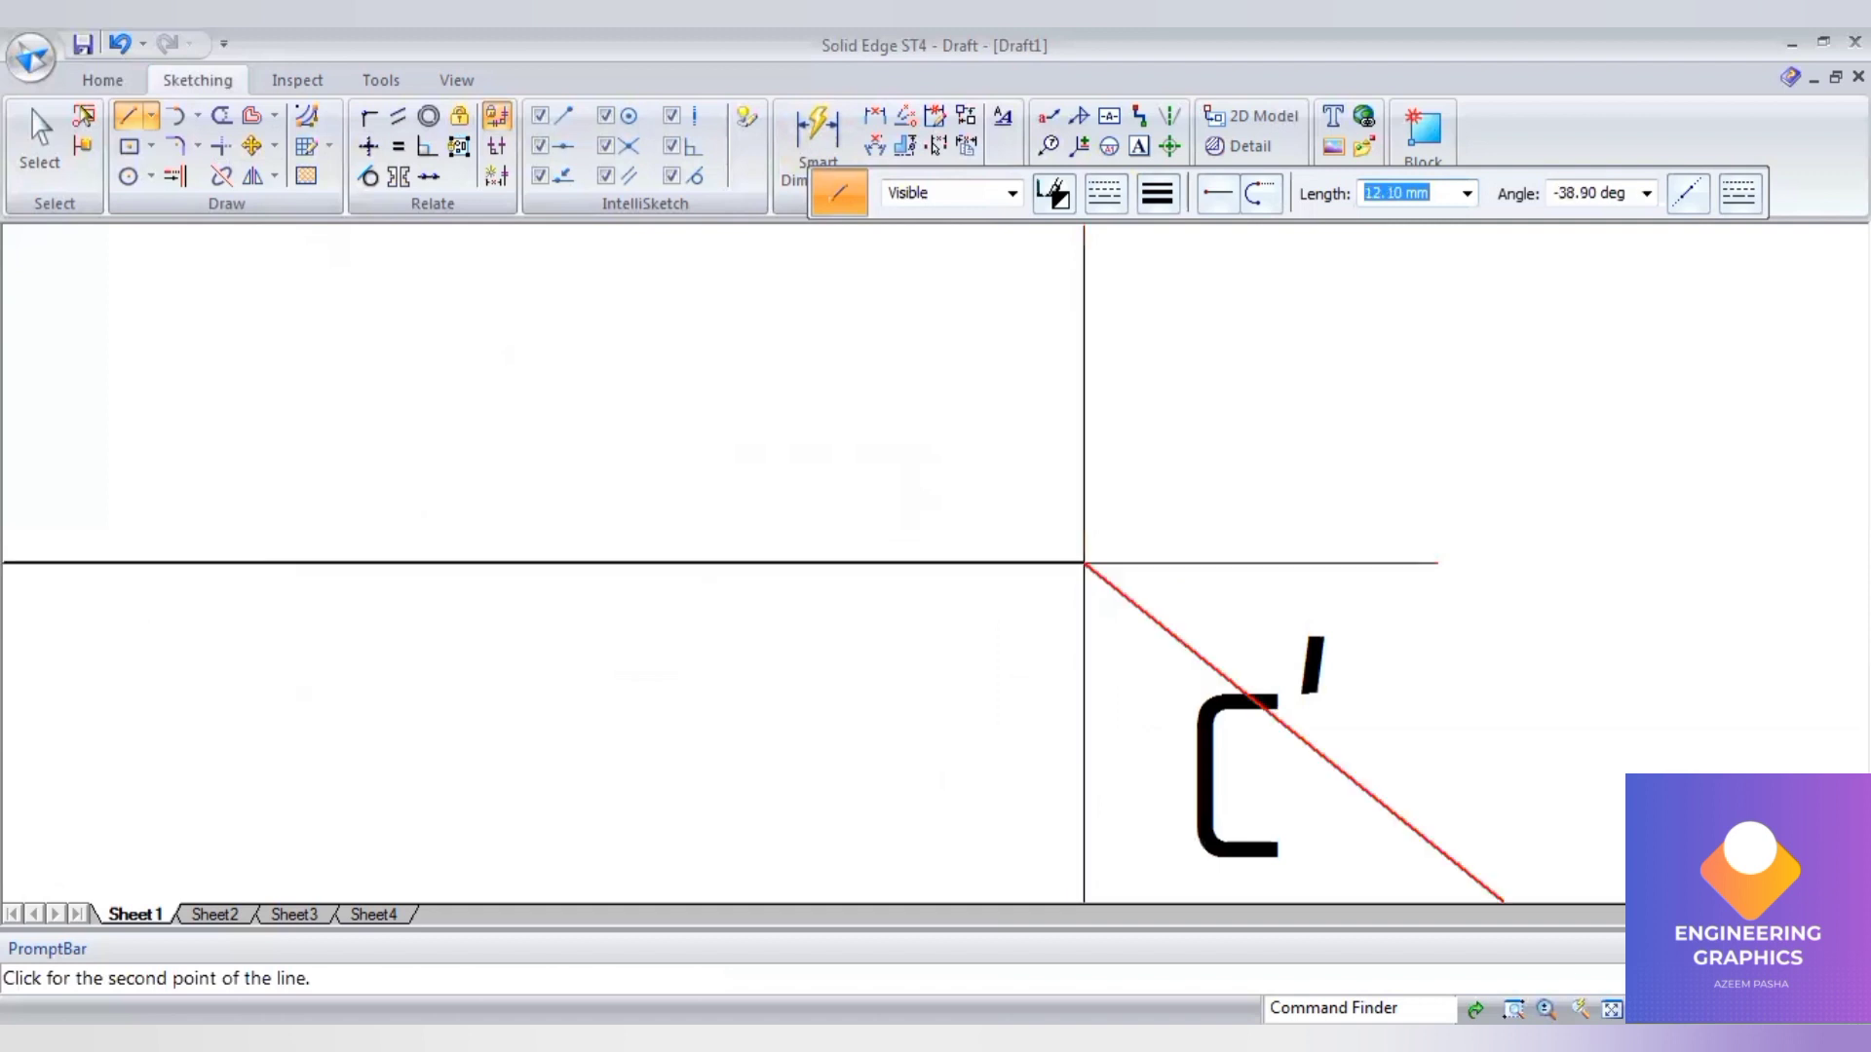
{"action": "scroll", "coordinate": [844, 415], "scroll_direction": "down", "scroll_amount": 5}
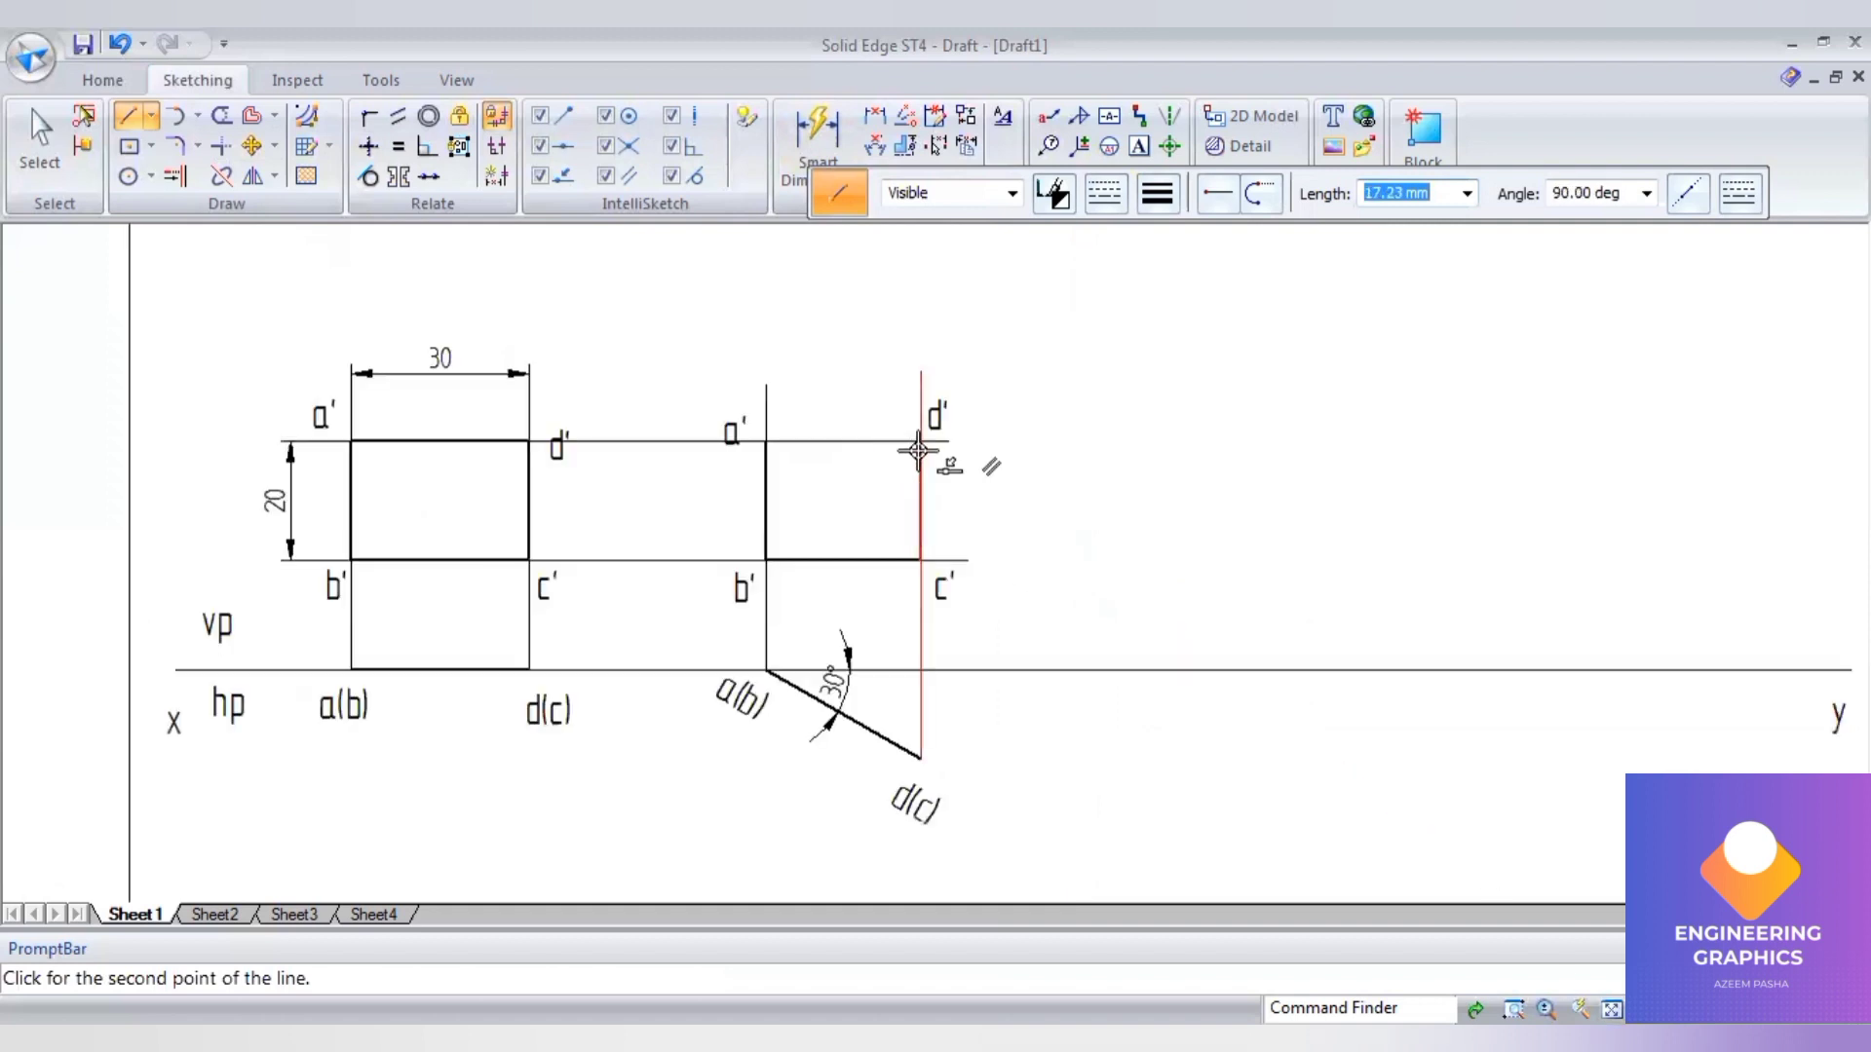
{"action": "left_click", "coordinate": [922, 442]}
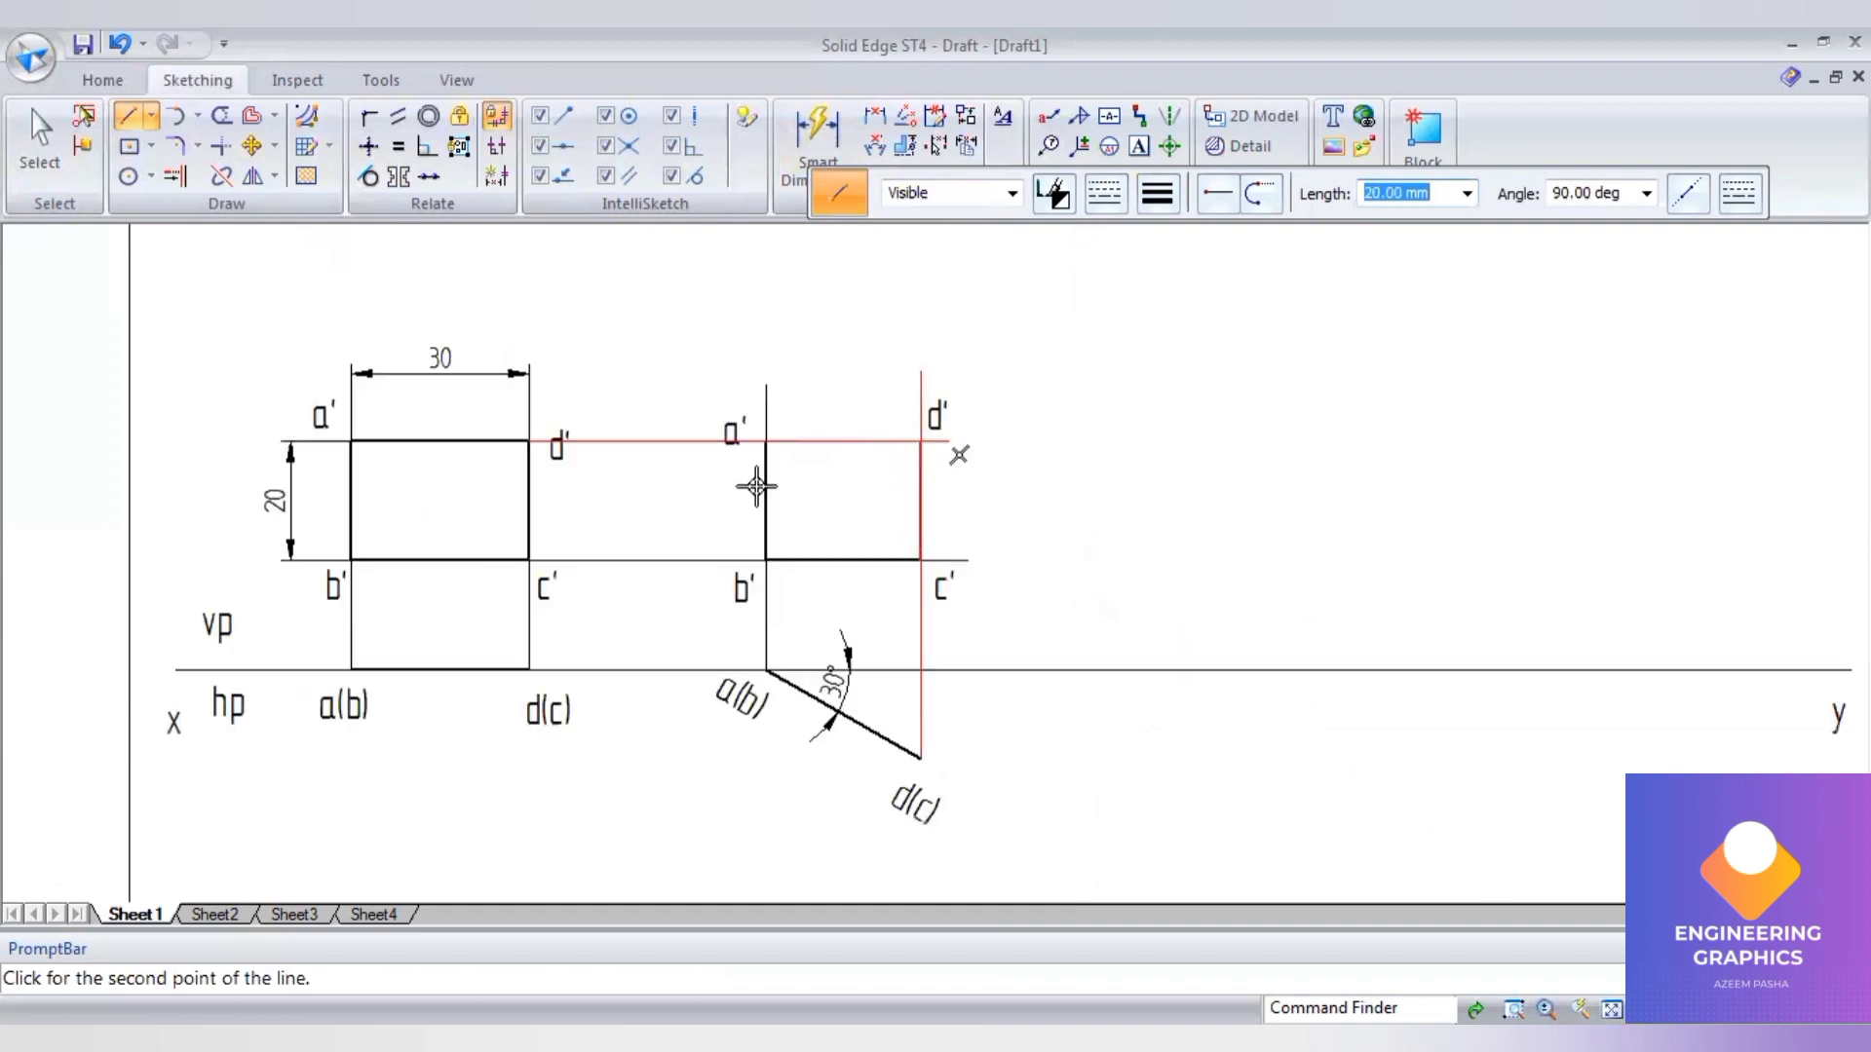
{"action": "left_click", "coordinate": [768, 440]}
- Trim the projector stubs above a' and d' and right of the view, then check the question PDF
{"action": "left_click", "coordinate": [230, 117]}
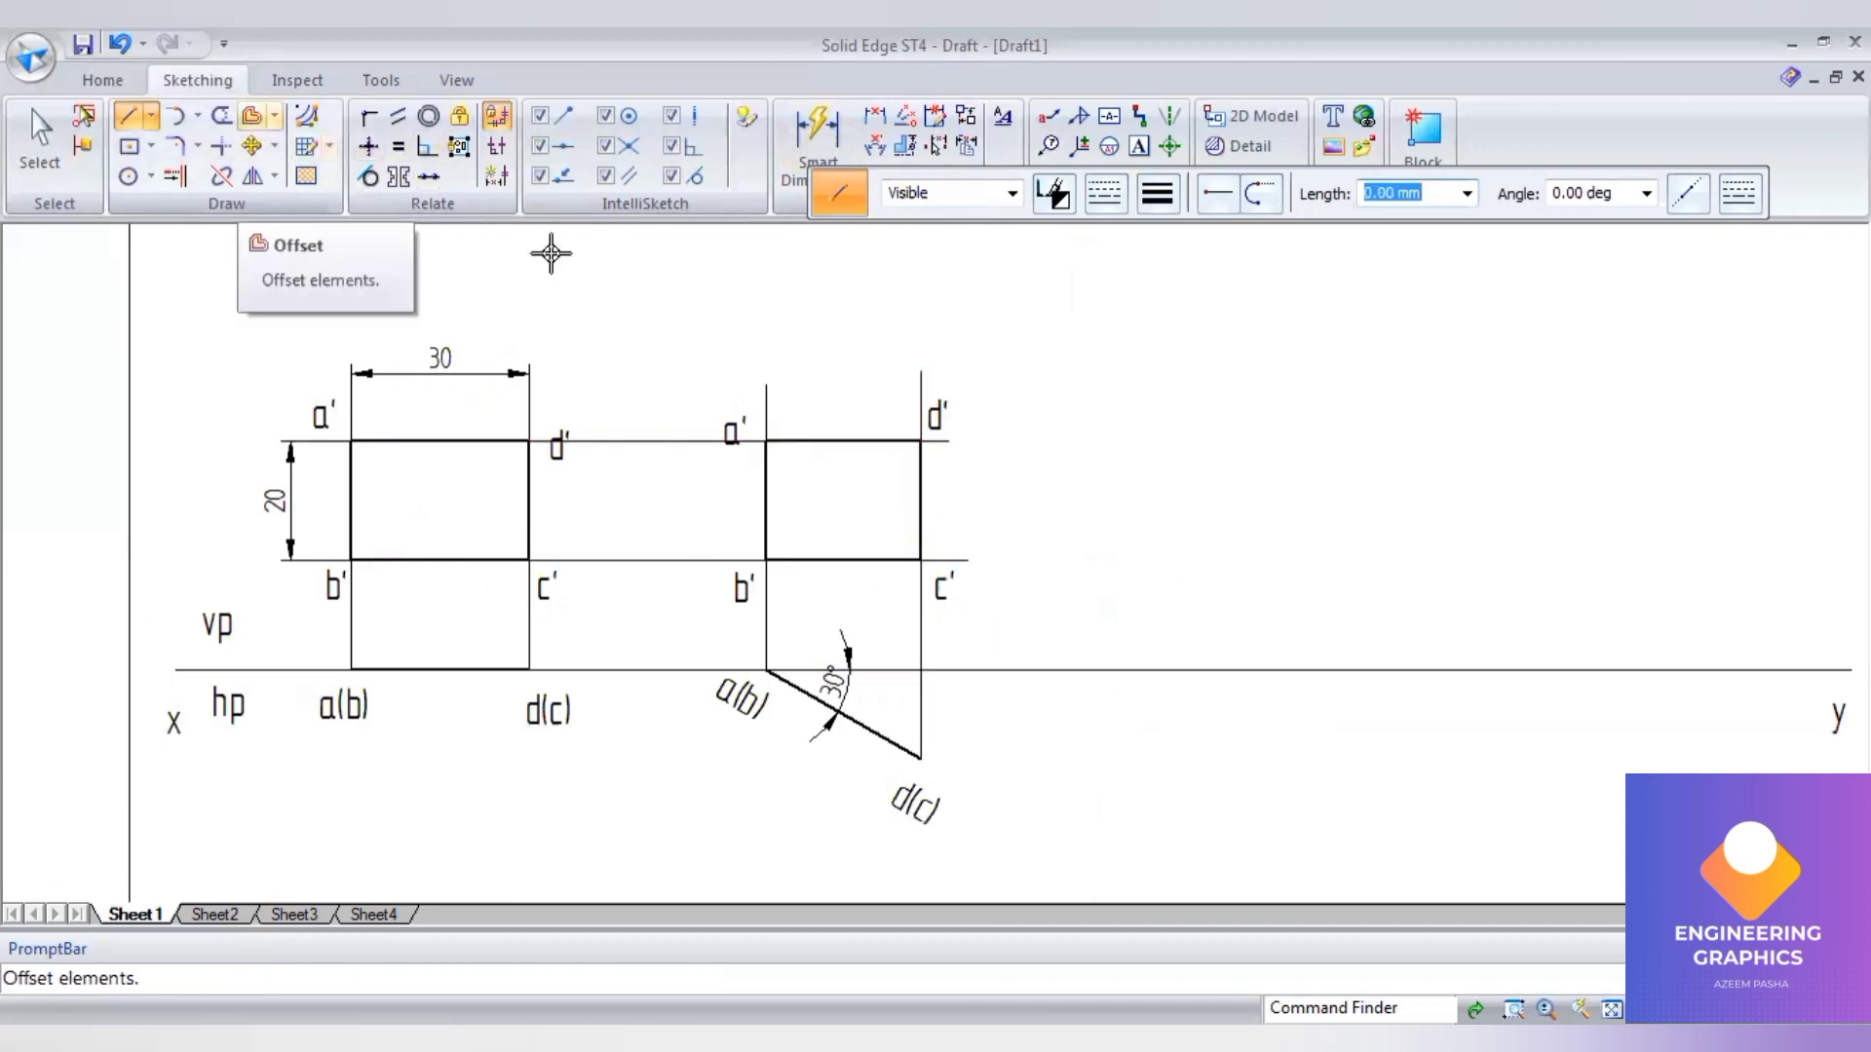
{"action": "left_click", "coordinate": [767, 392]}
{"action": "left_click", "coordinate": [923, 371]}
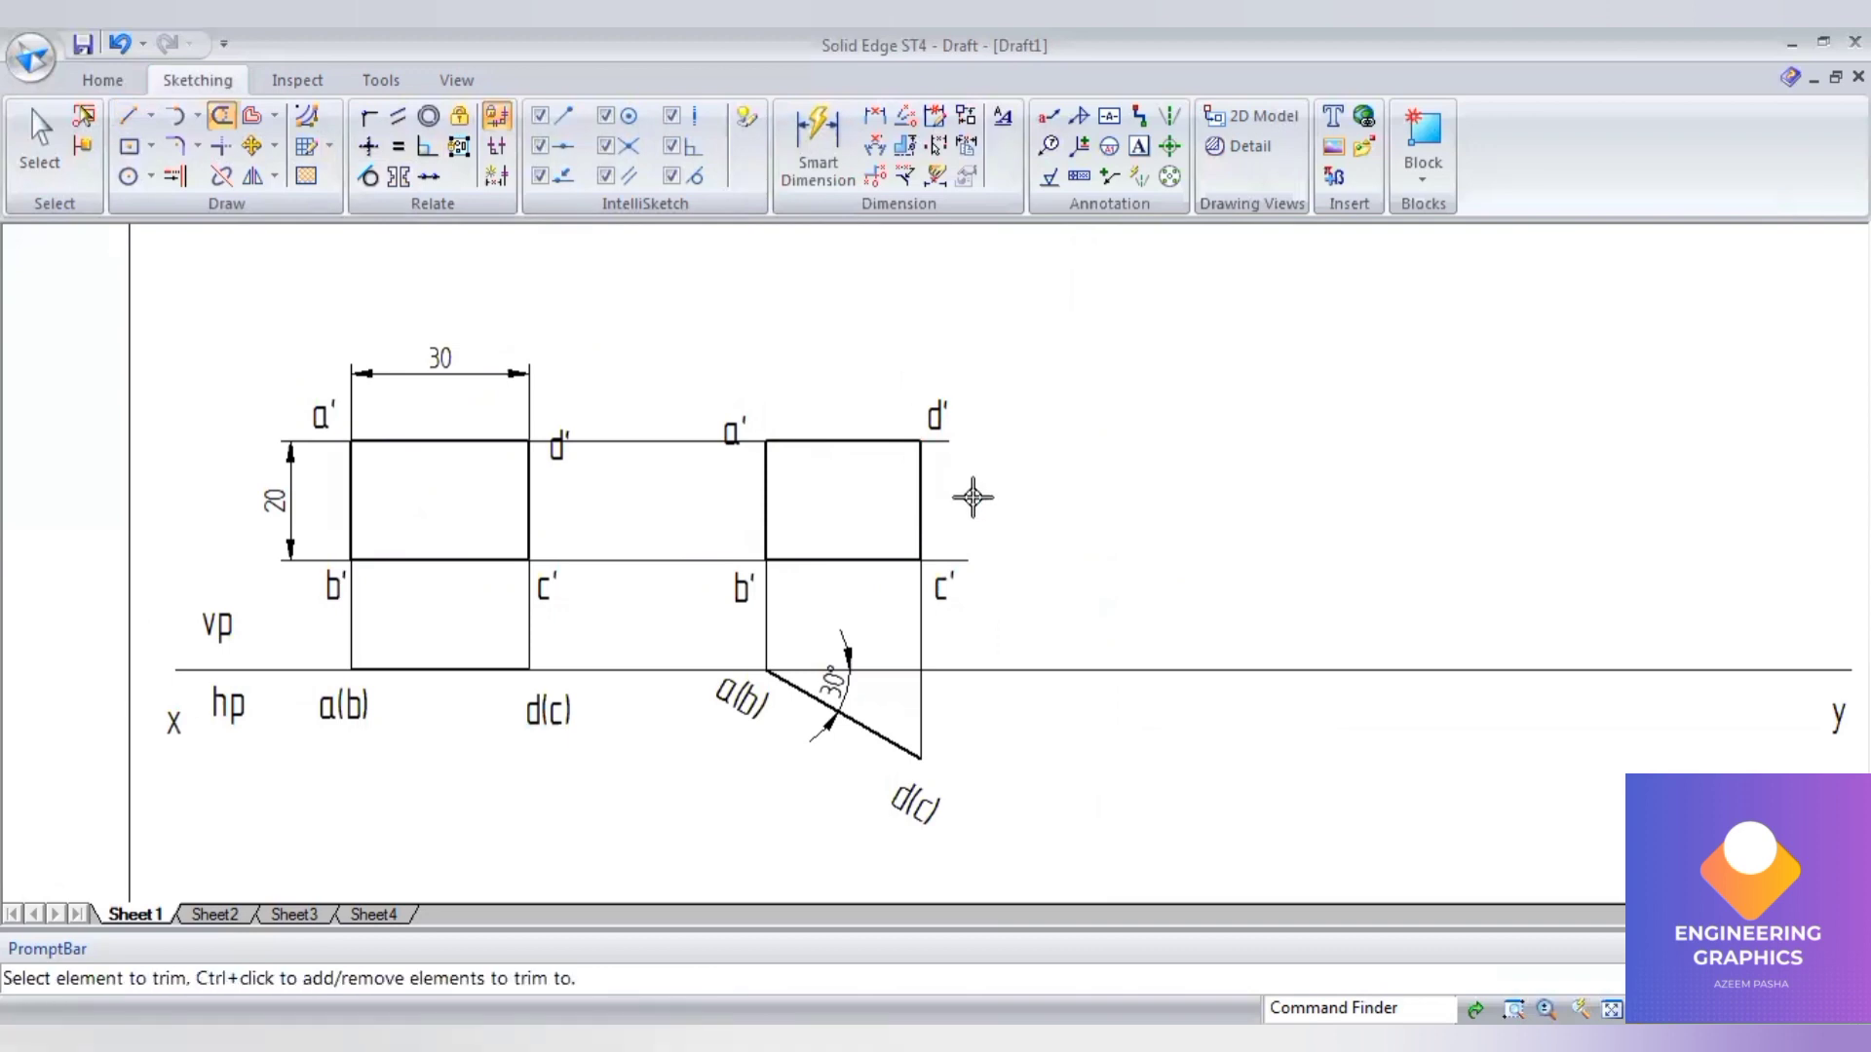
{"action": "scroll", "coordinate": [968, 493], "scroll_direction": "up", "scroll_amount": 2}
{"action": "left_click", "coordinate": [965, 582]}
{"action": "left_click", "coordinate": [961, 589]}
{"action": "scroll", "coordinate": [975, 604], "scroll_direction": "down", "scroll_amount": 2}
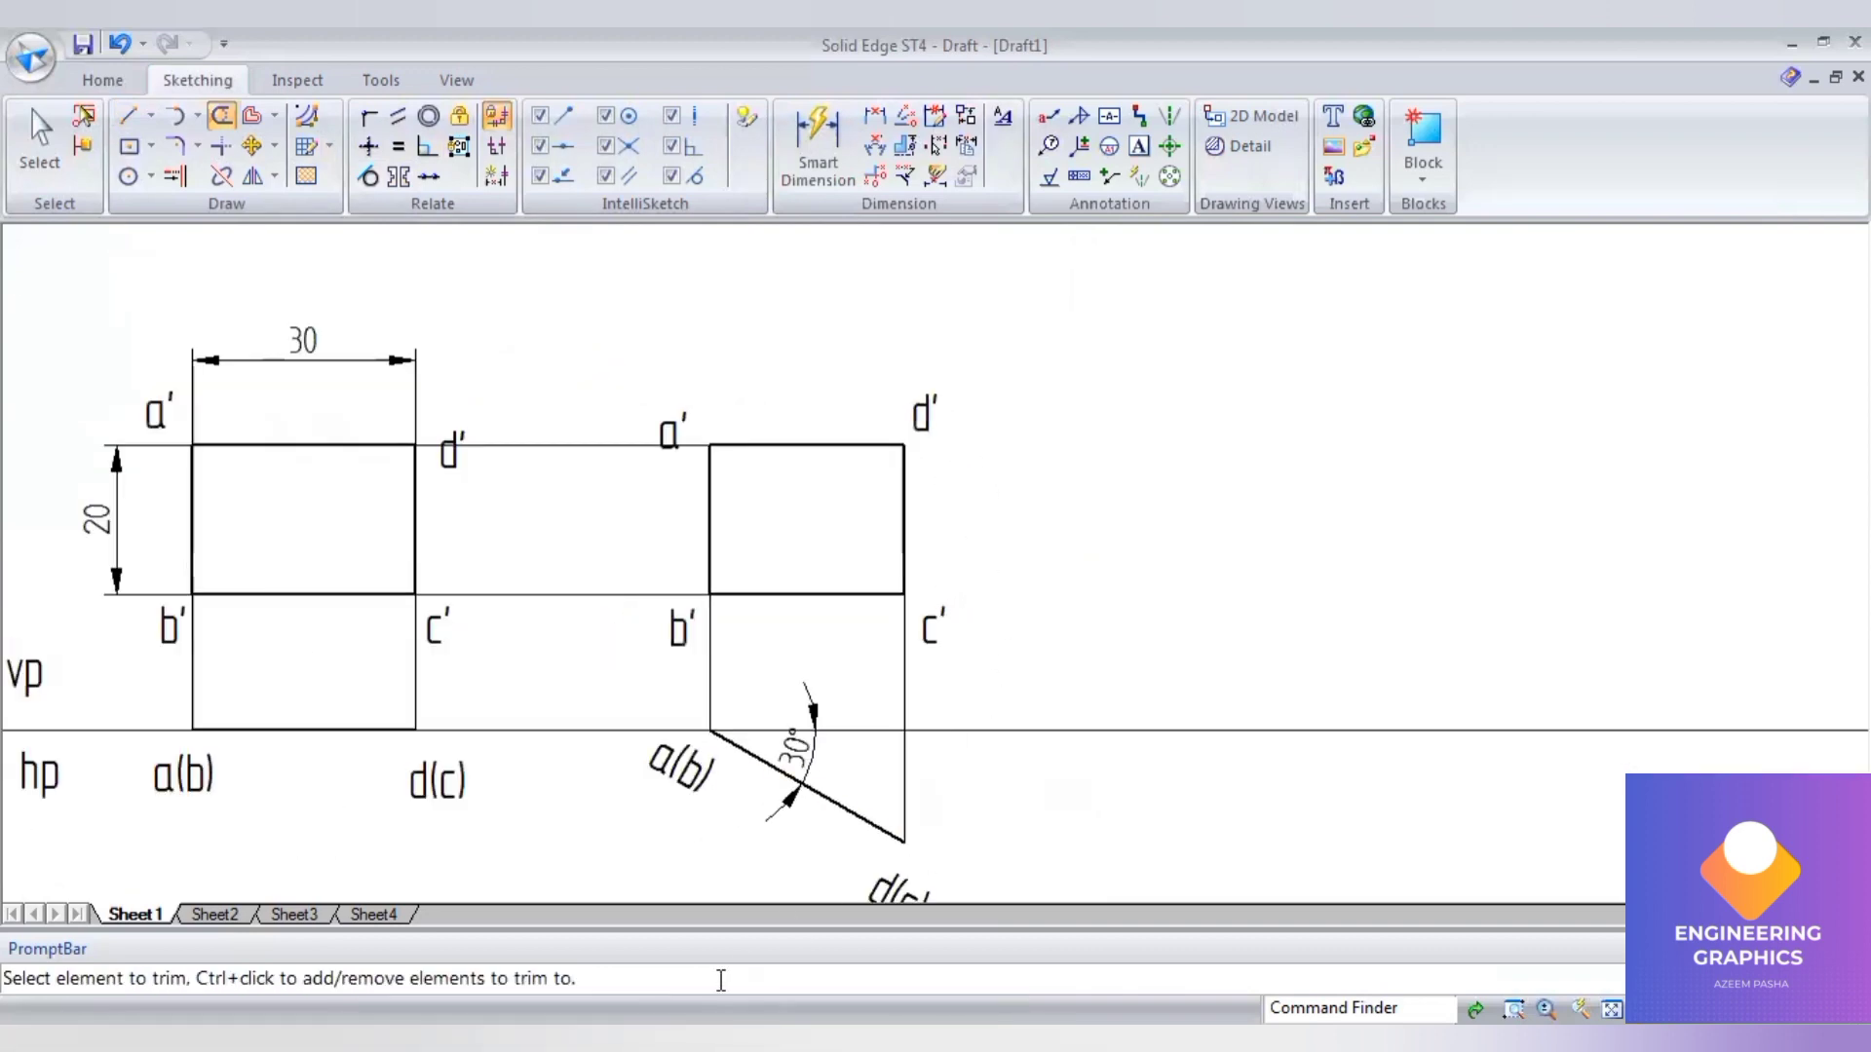
{"action": "key", "text": "alt+Tab"}
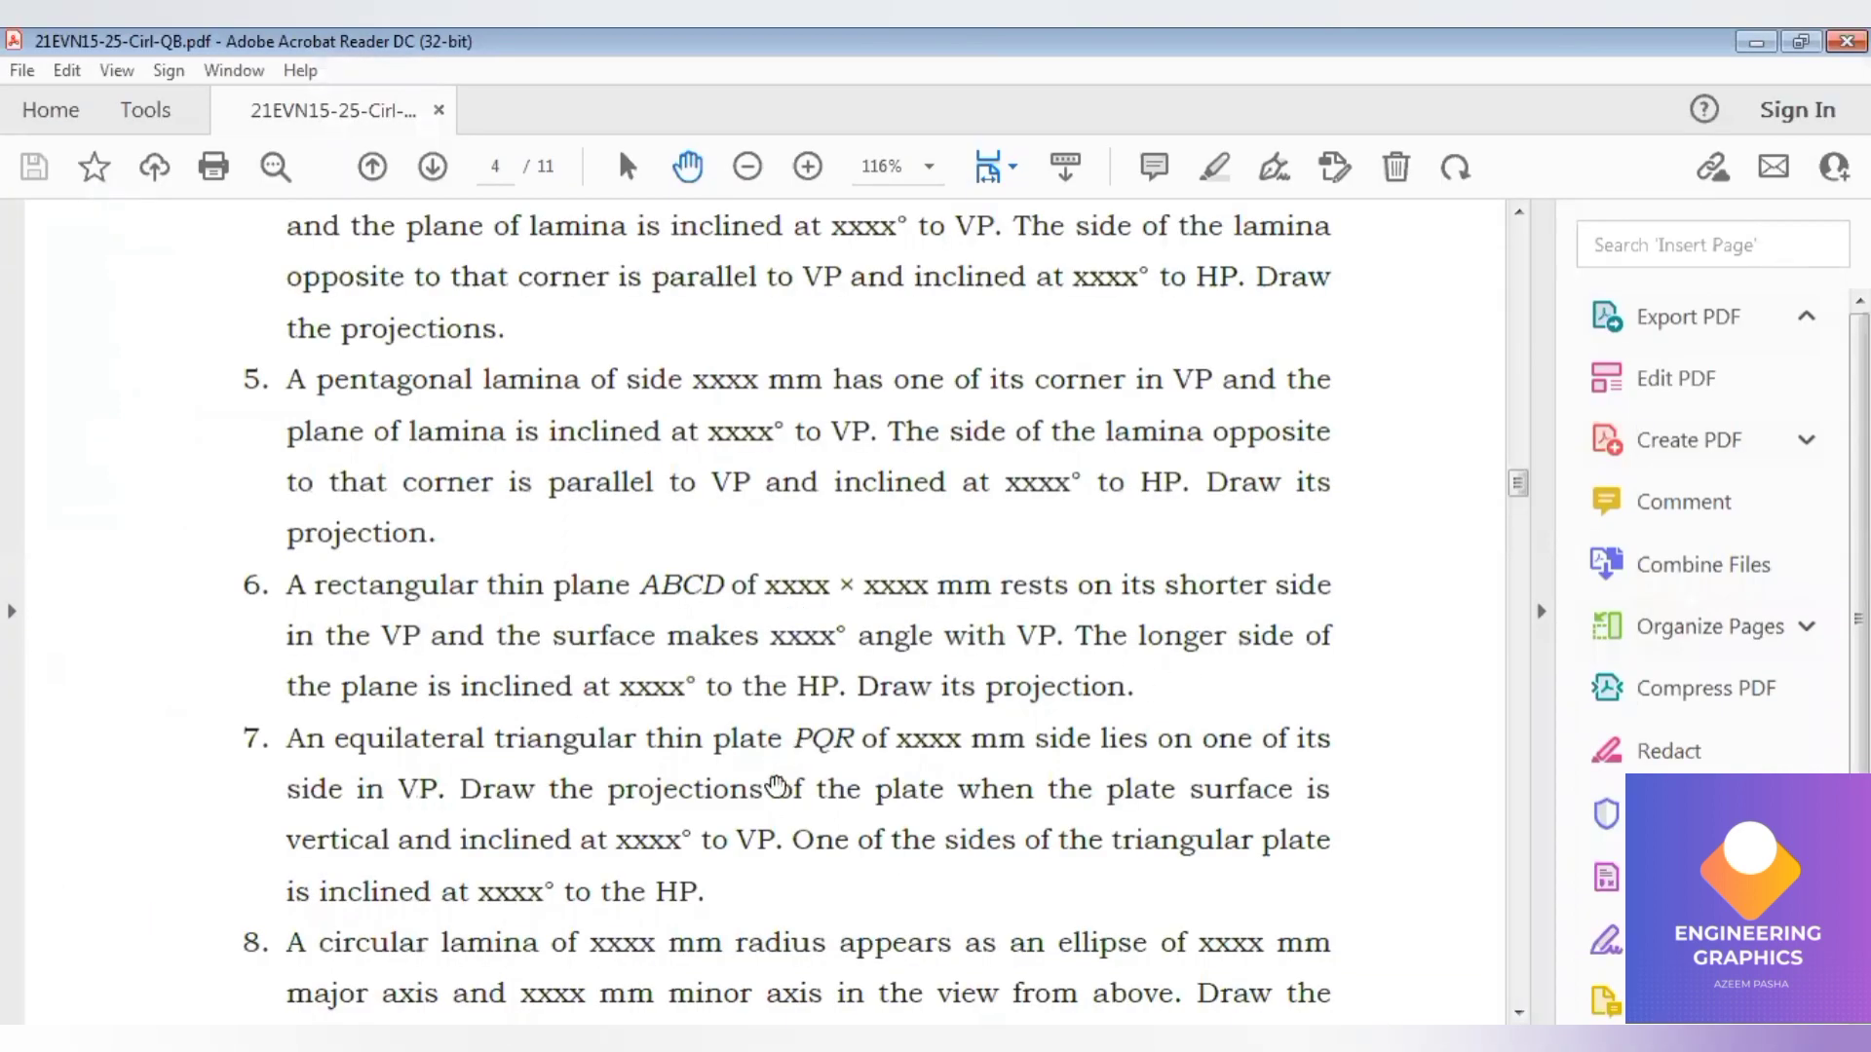
{"action": "key", "text": "alt+Tab"}
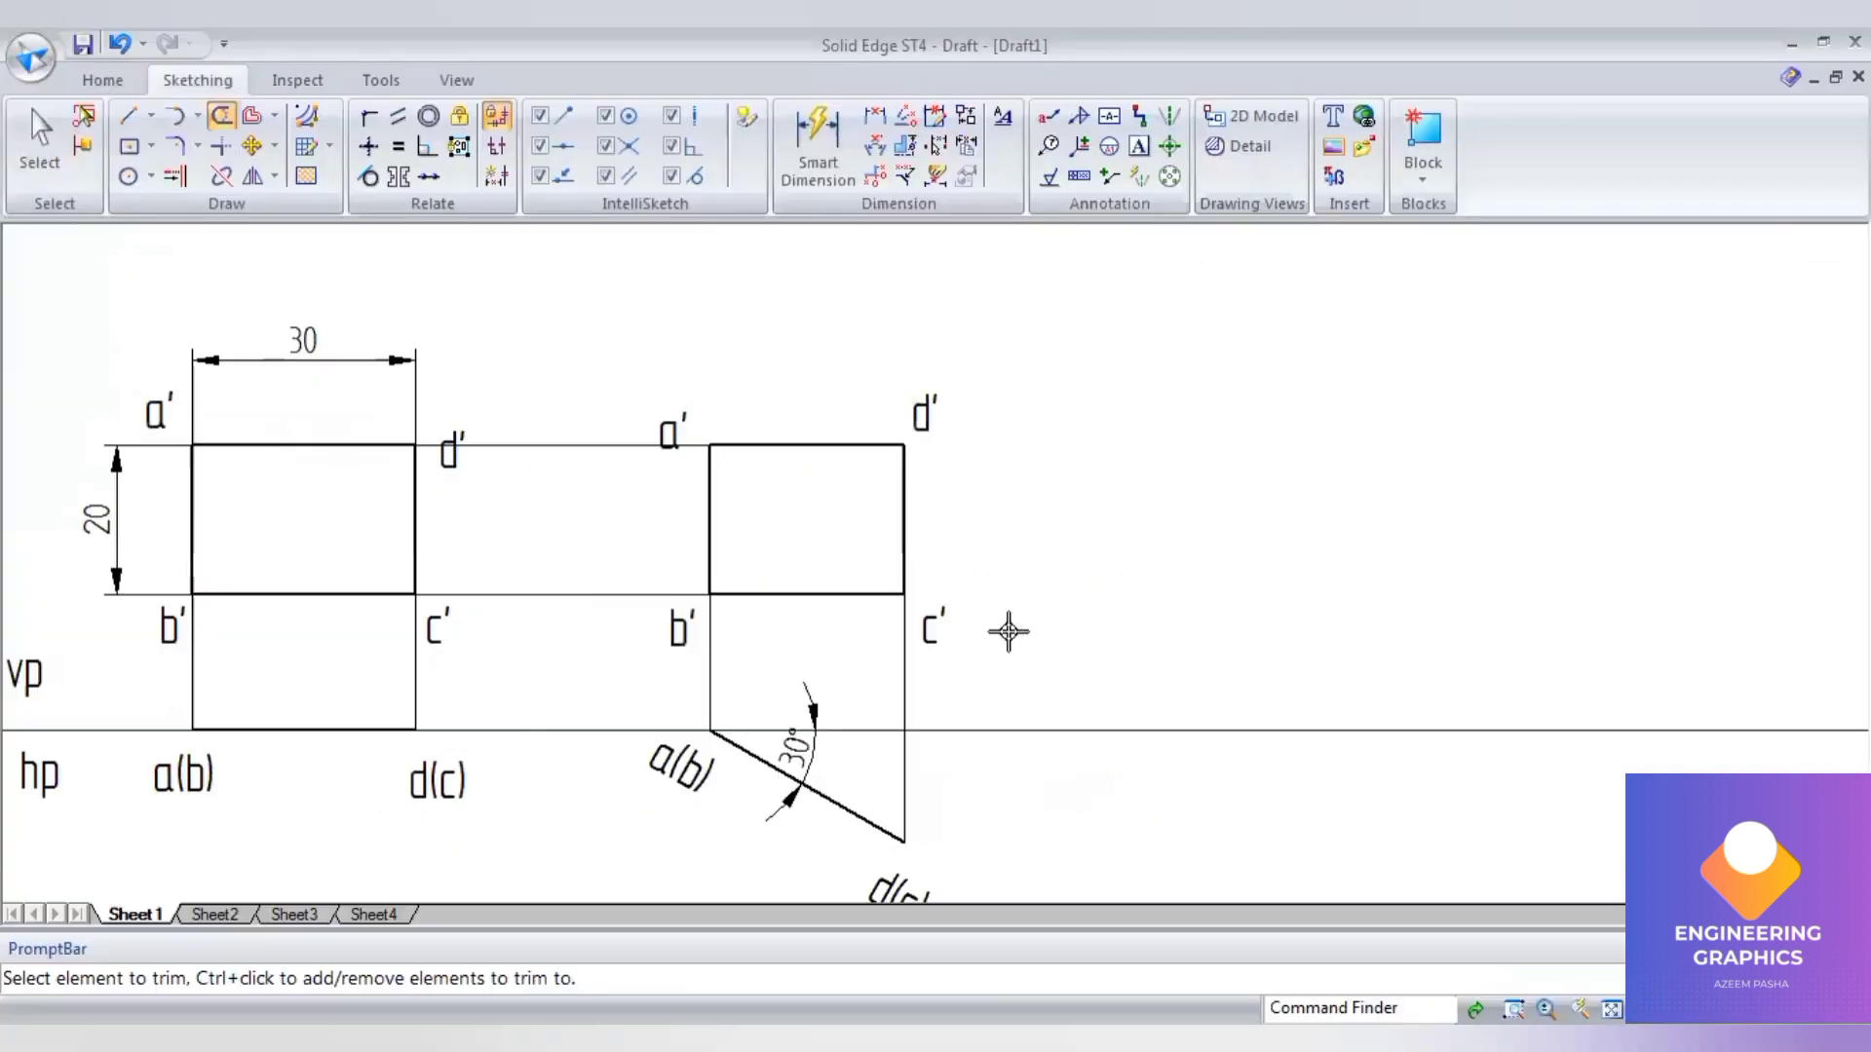
- Draw a thin 0.13 mm line at 45° from the XY line and dimension its 45° angle
{"action": "scroll", "coordinate": [1006, 627], "scroll_direction": "down", "scroll_amount": 2}
{"action": "left_click", "coordinate": [128, 116]}
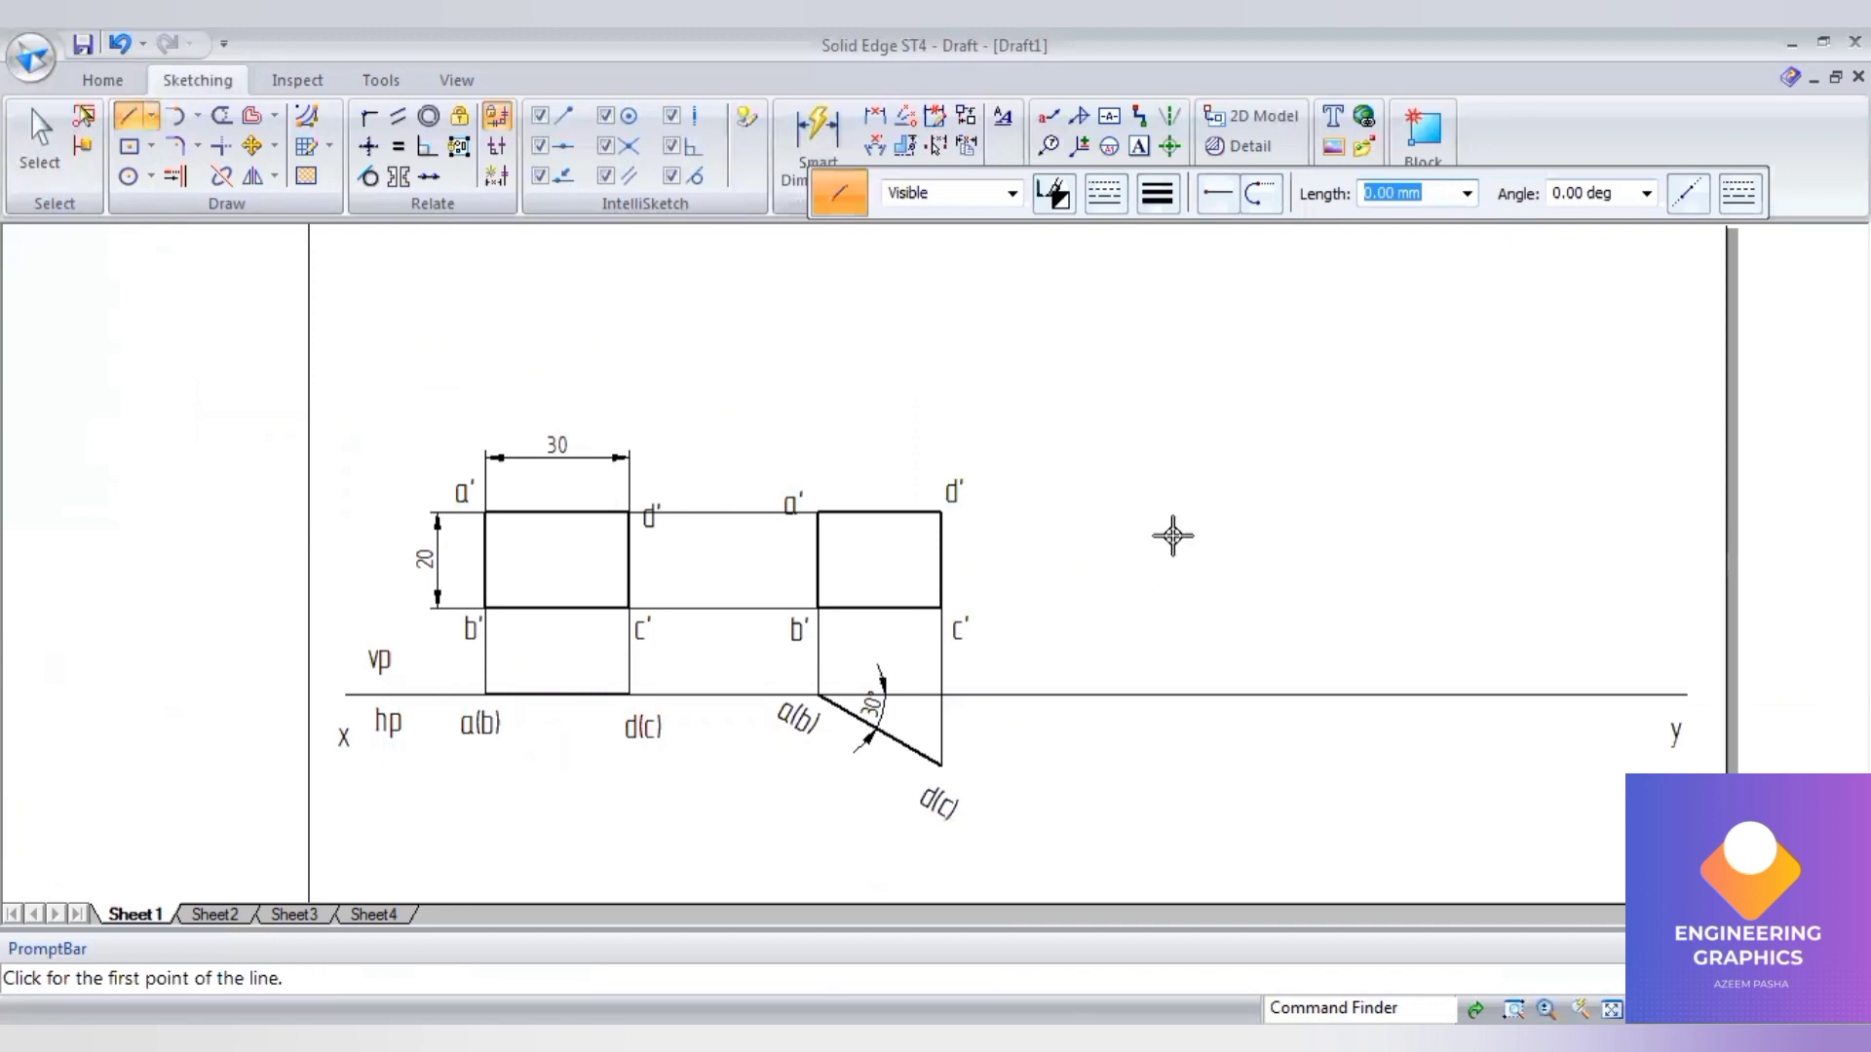
{"action": "left_click", "coordinate": [1160, 195]}
{"action": "left_click", "coordinate": [1184, 234]}
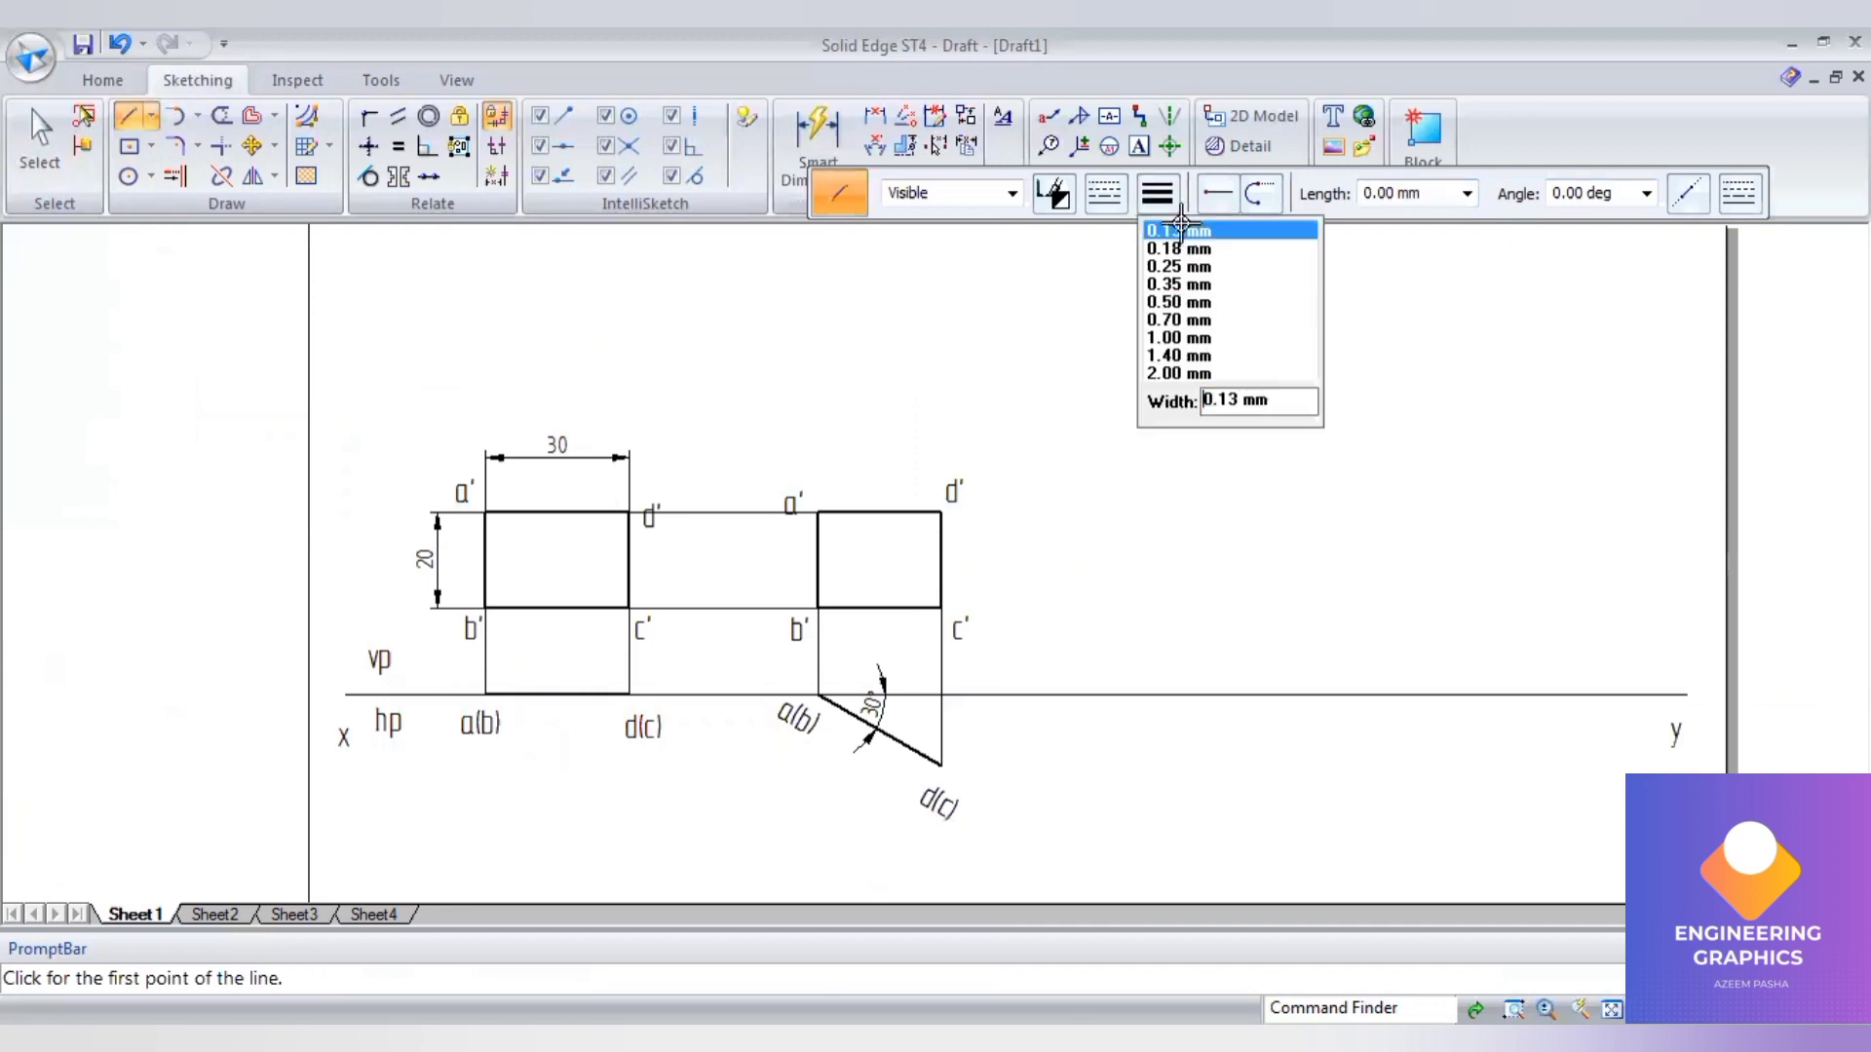
{"action": "left_click", "coordinate": [1132, 695]}
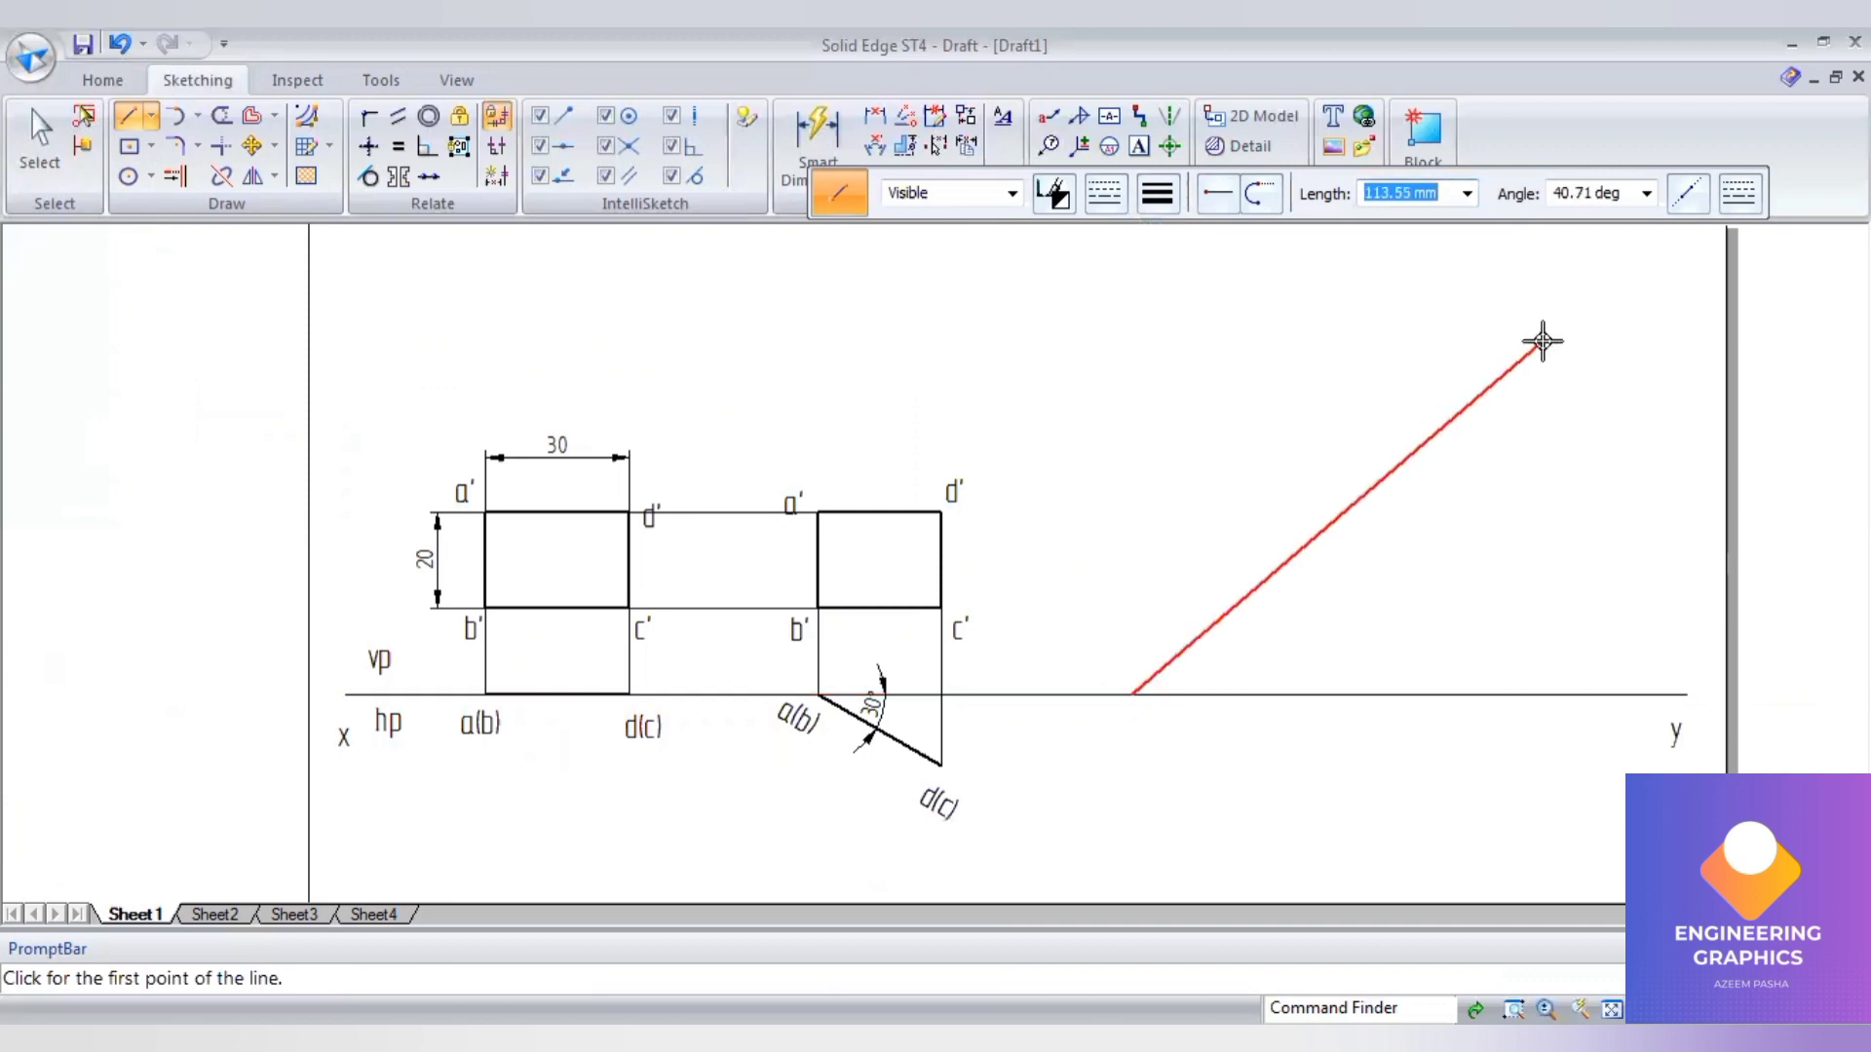
{"action": "left_click", "coordinate": [1589, 196]}
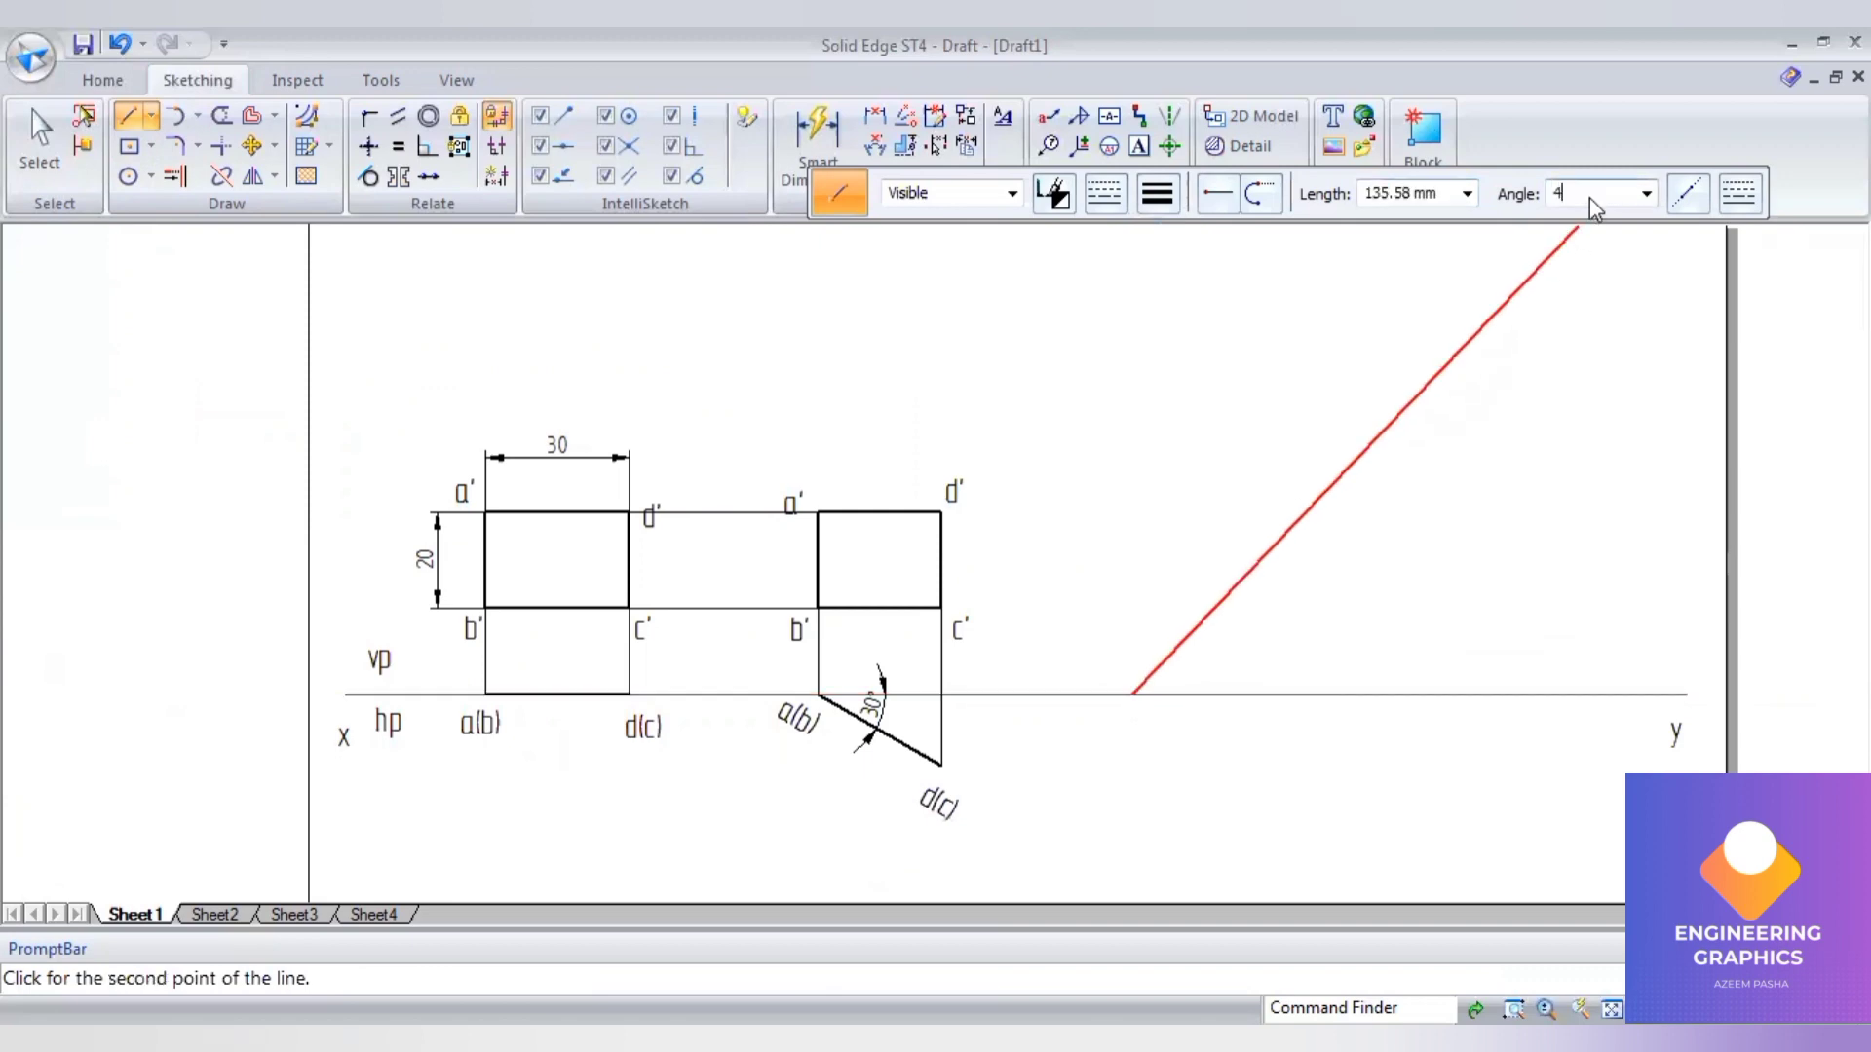
{"action": "type", "text": "45"}
{"action": "key", "text": "Return"}
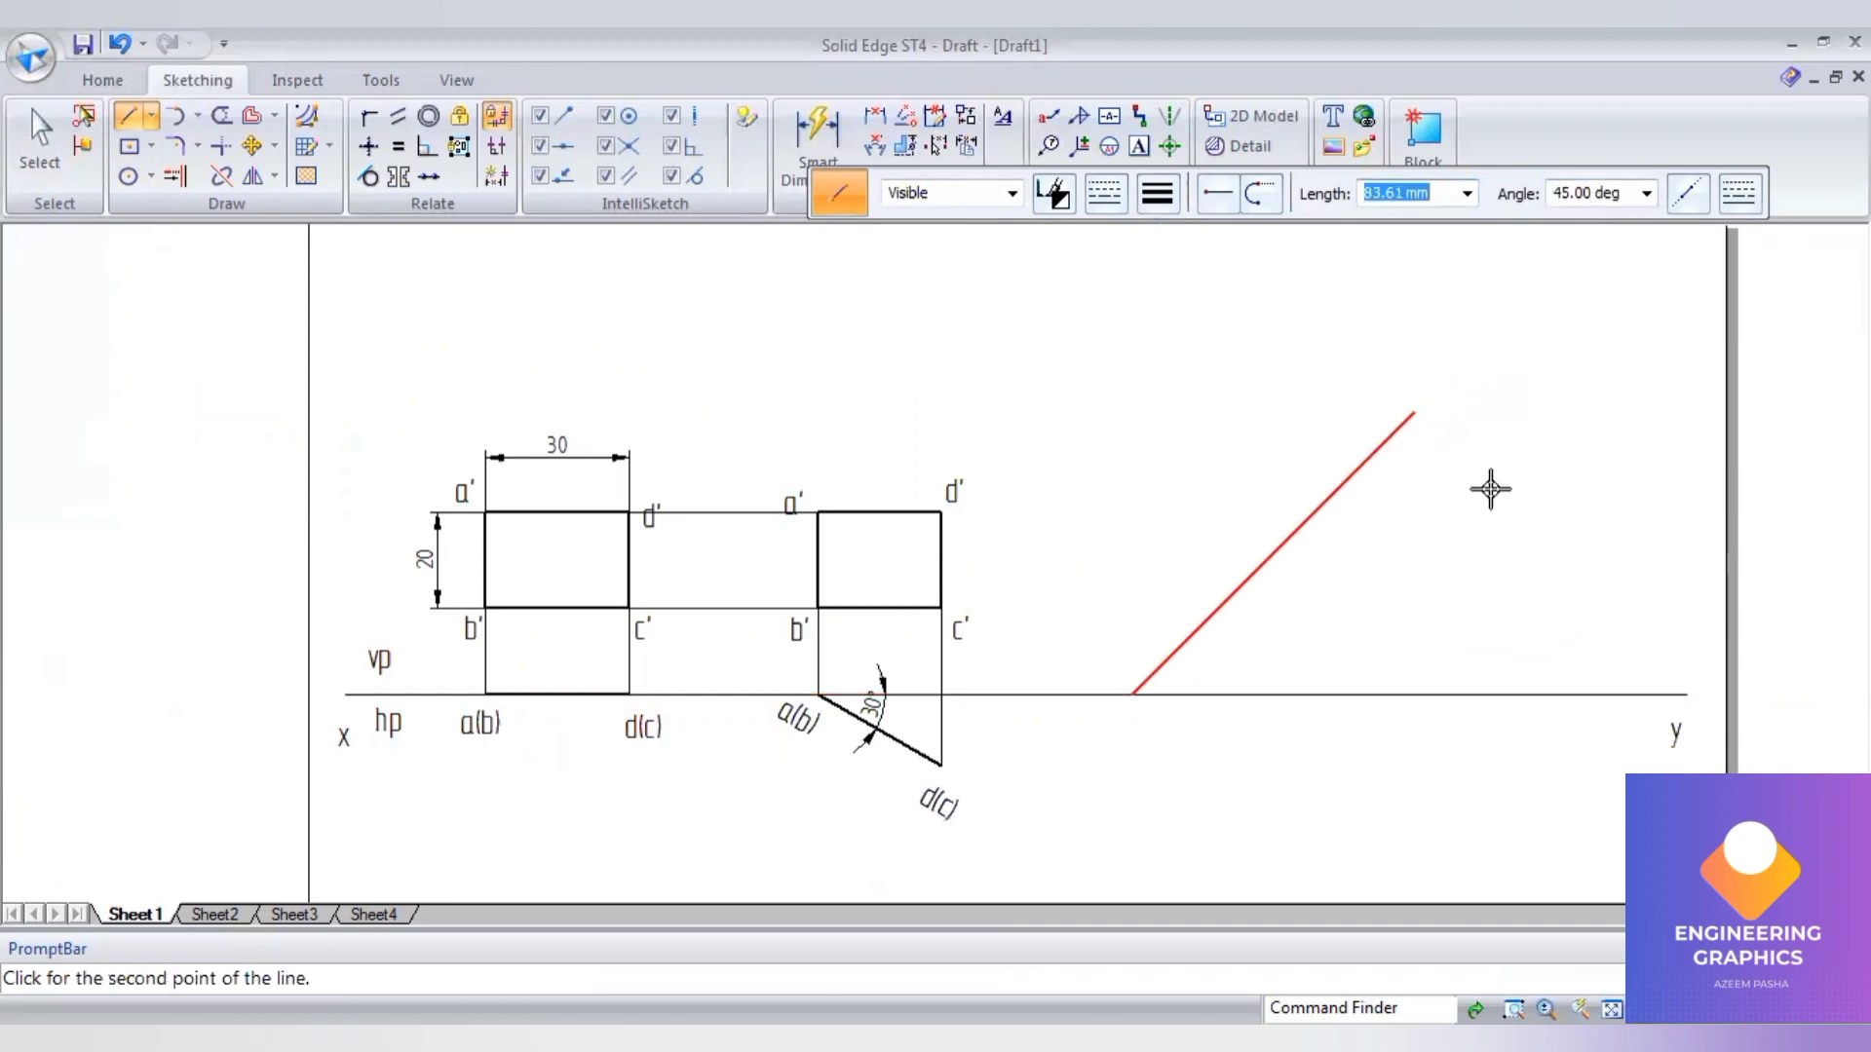
{"action": "left_click", "coordinate": [874, 145]}
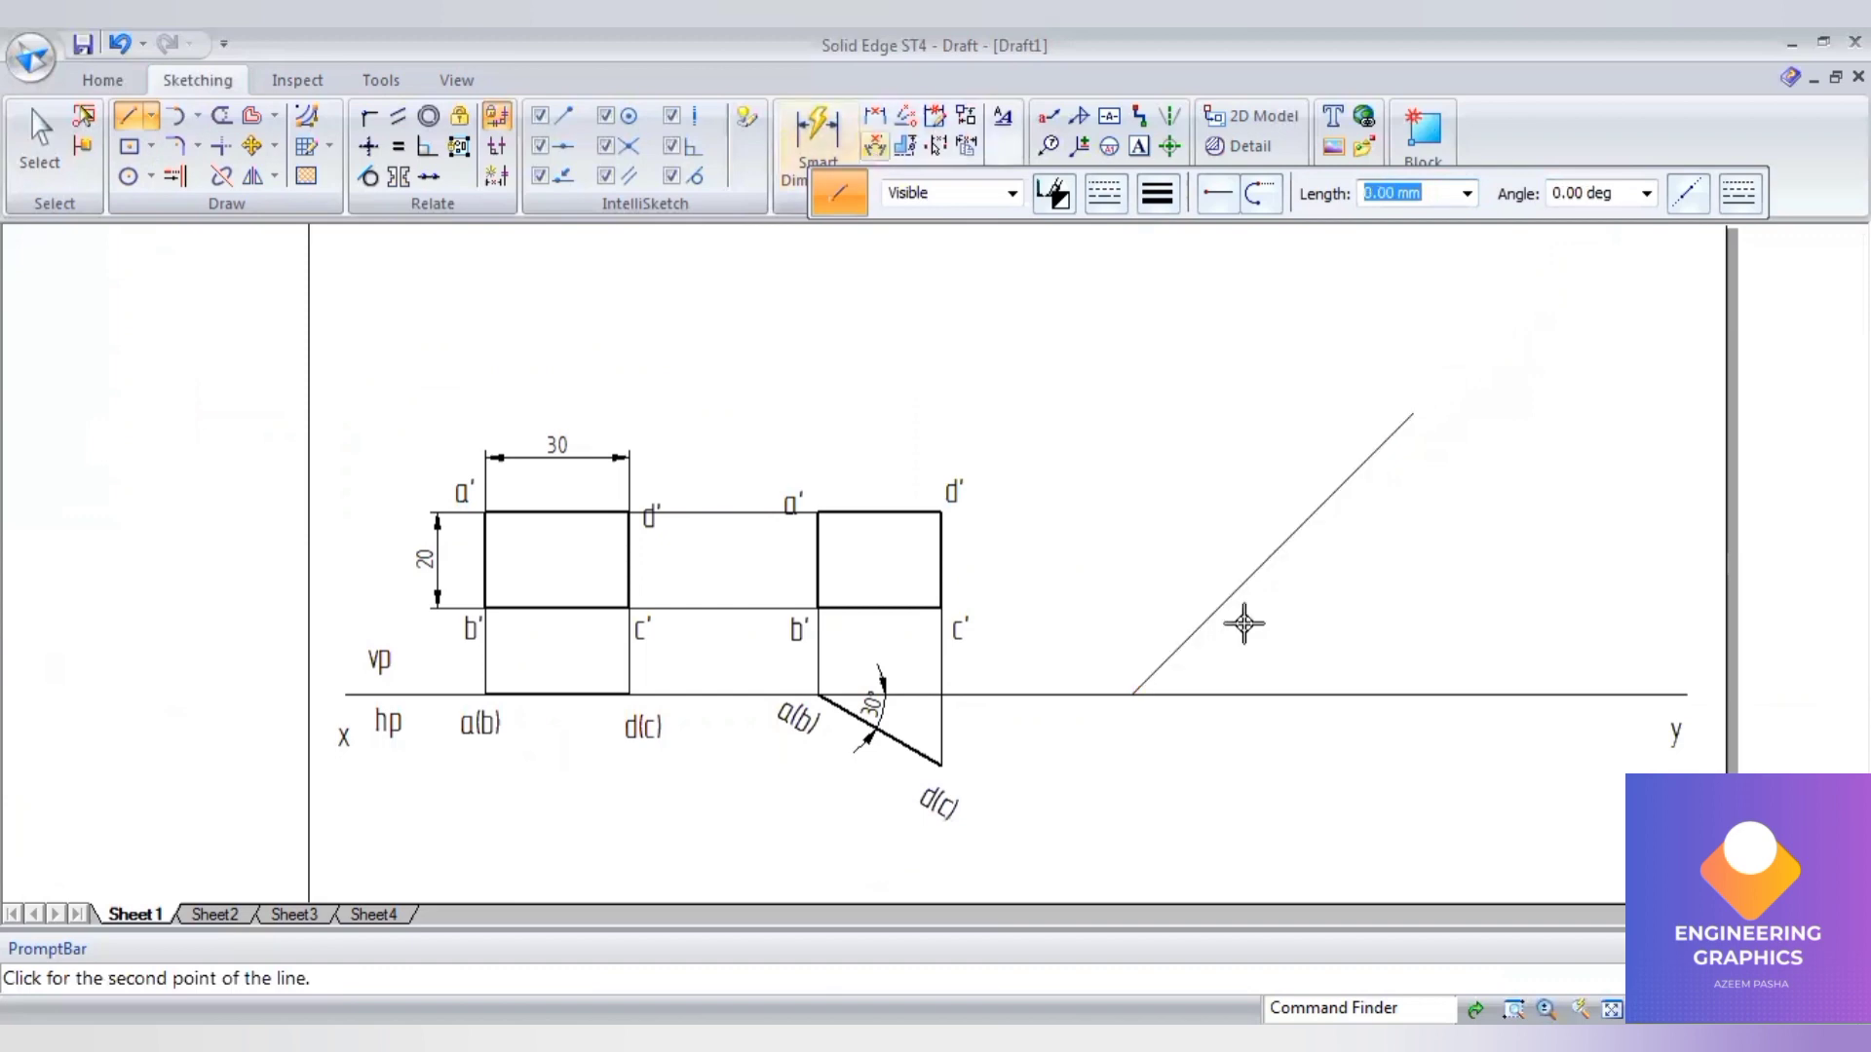
{"action": "left_click", "coordinate": [1241, 692]}
{"action": "left_click", "coordinate": [1296, 654]}
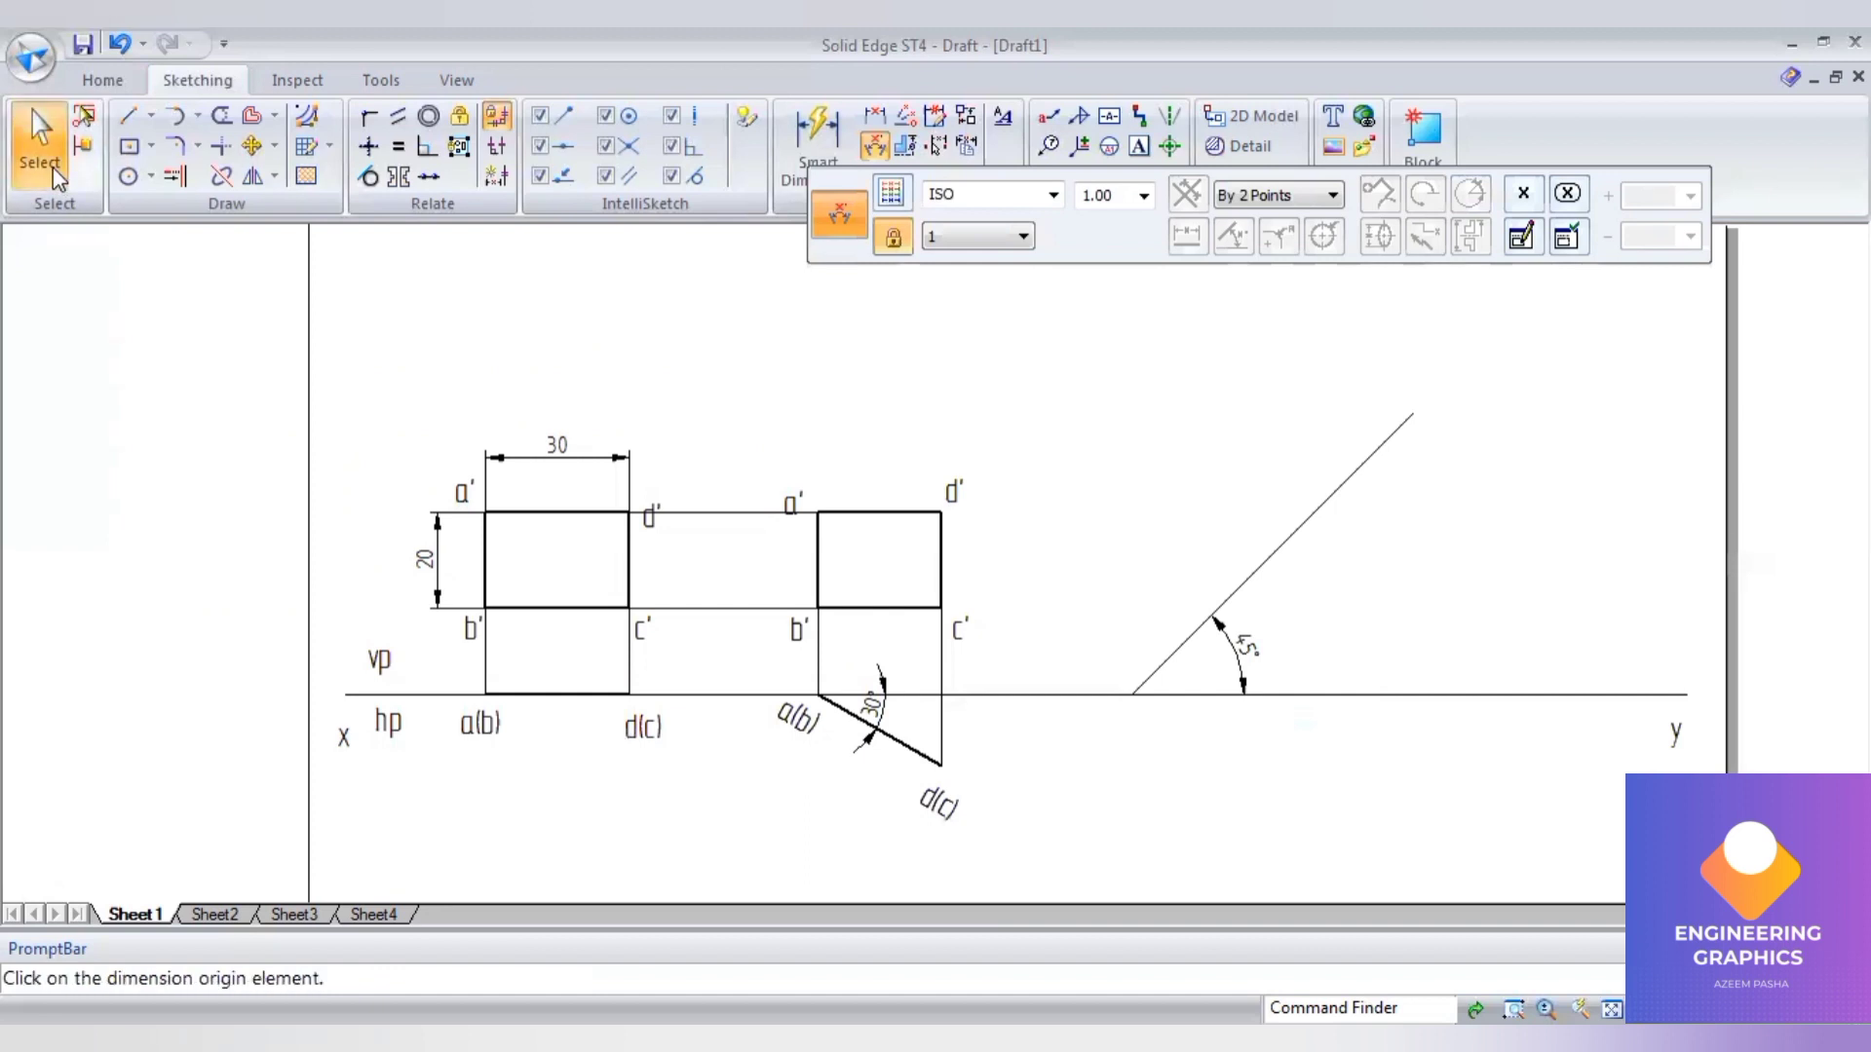
- Move the second front view and its labels so its corner sits on the 45° line
{"action": "left_click_drag", "start_coordinate": [769, 438], "coordinate": [991, 659]}
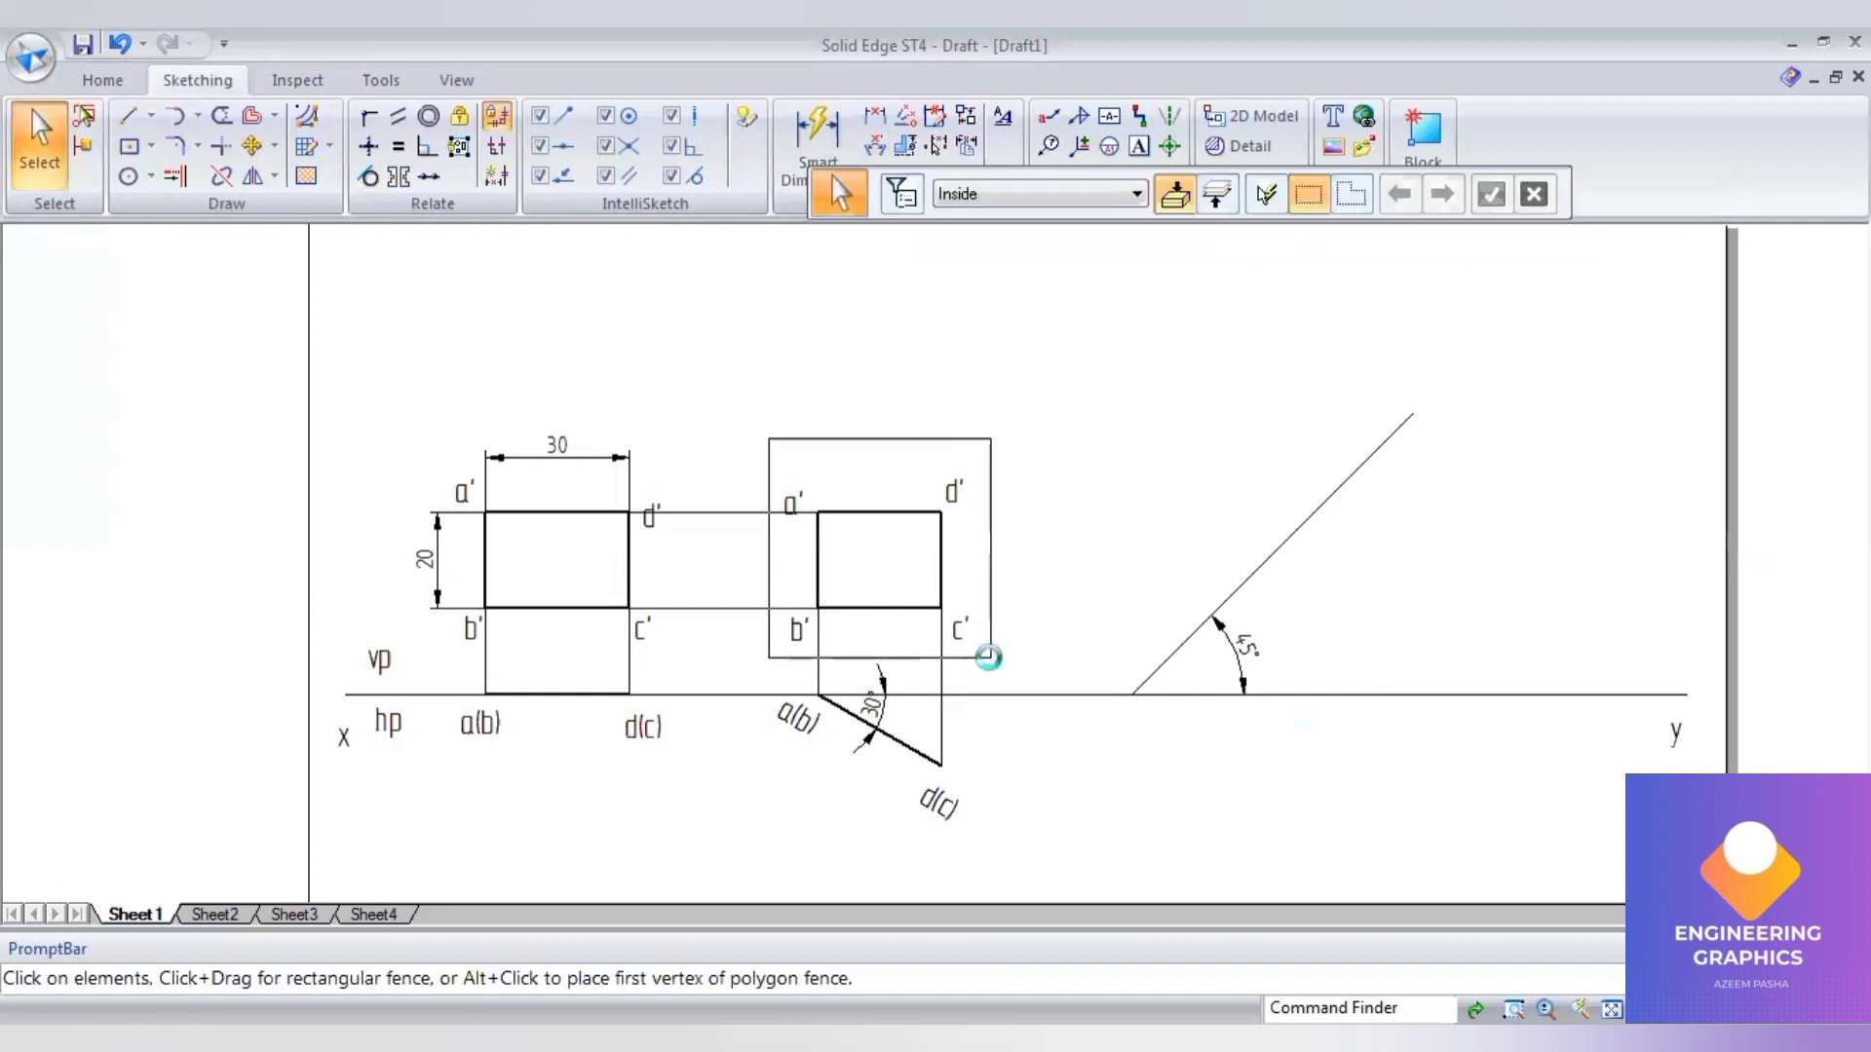
{"action": "left_click", "coordinate": [252, 146]}
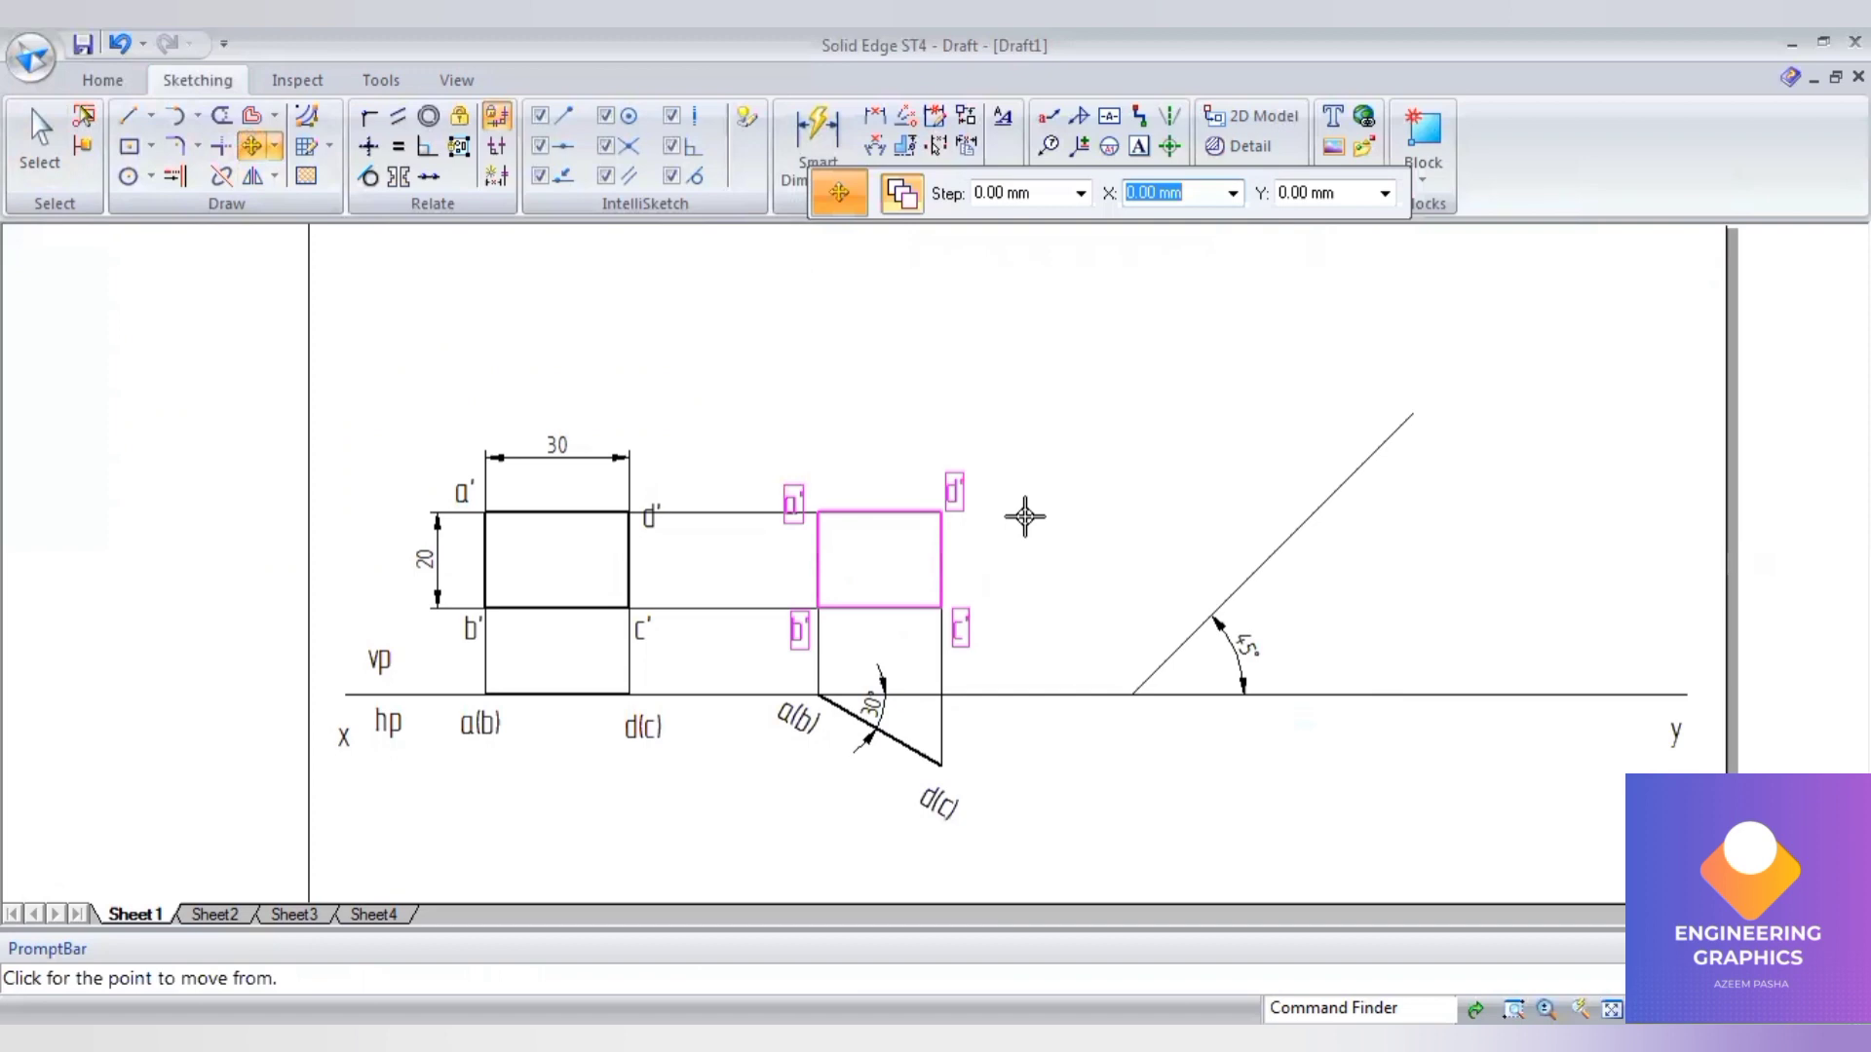
{"action": "left_click", "coordinate": [818, 608]}
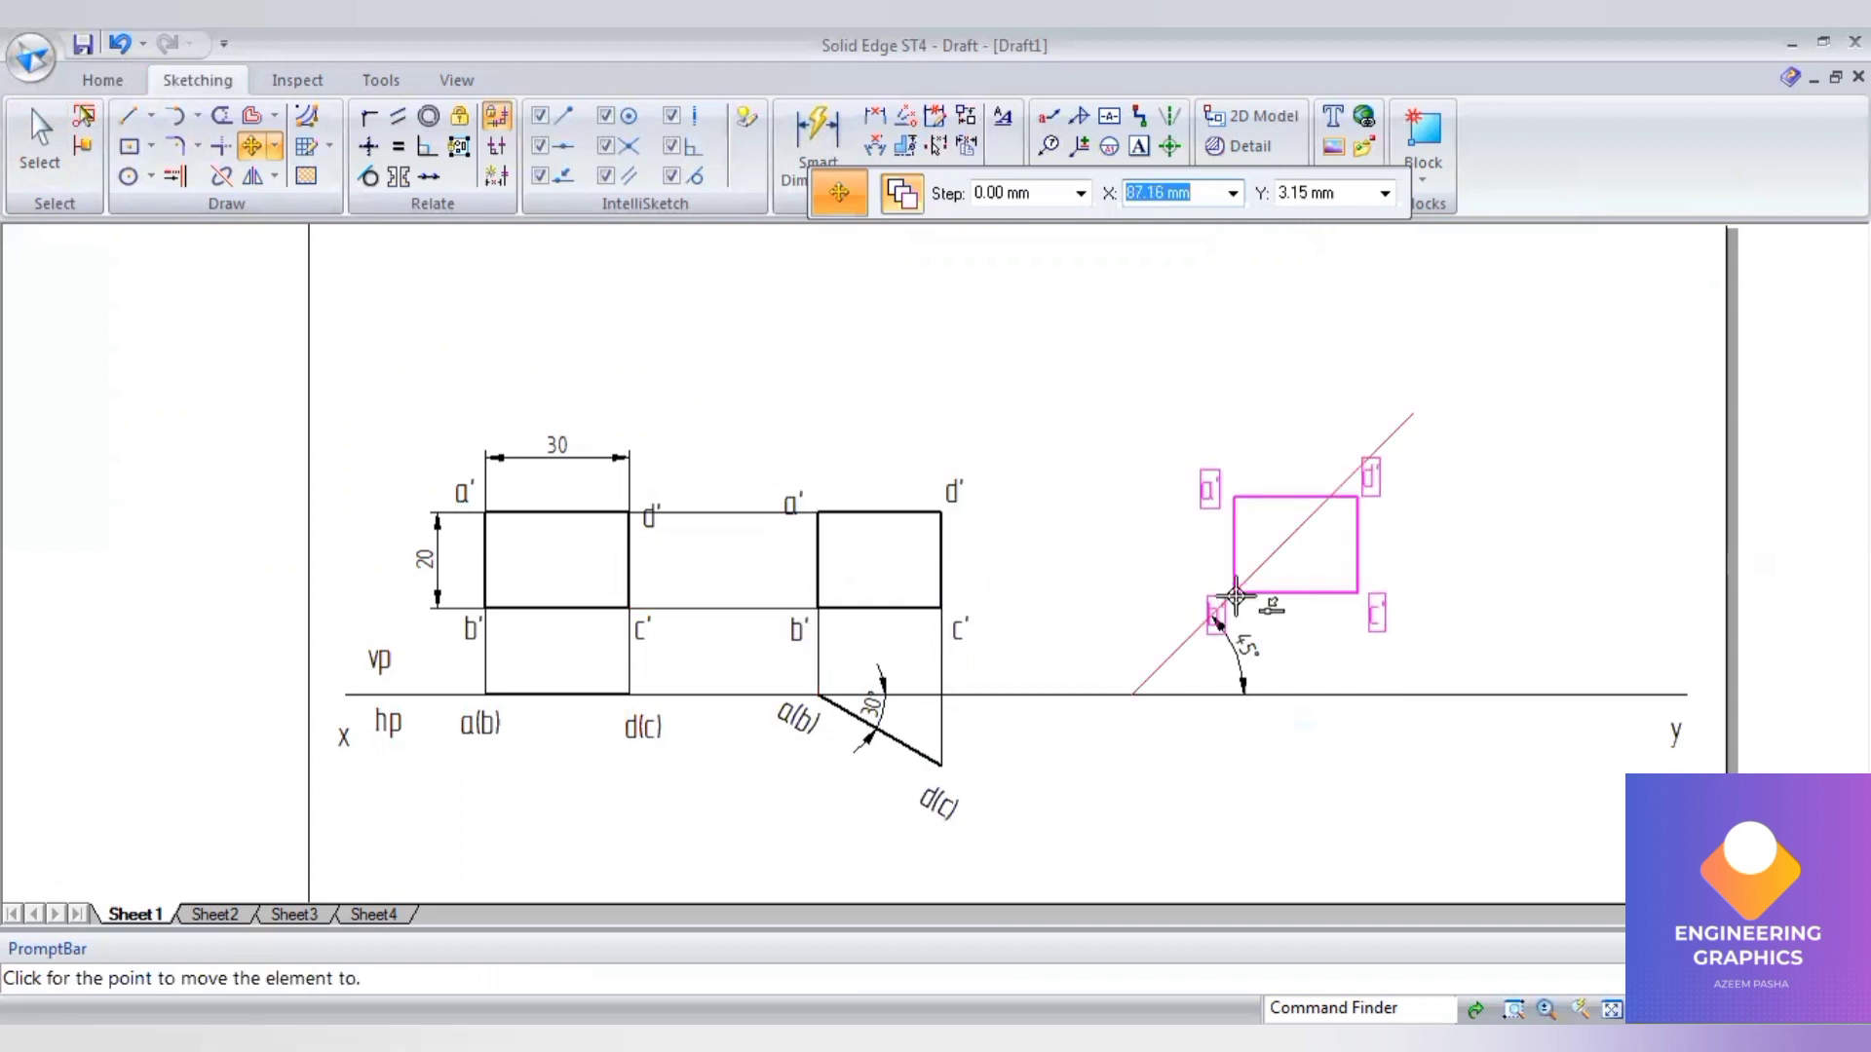
{"action": "left_click", "coordinate": [1228, 596]}
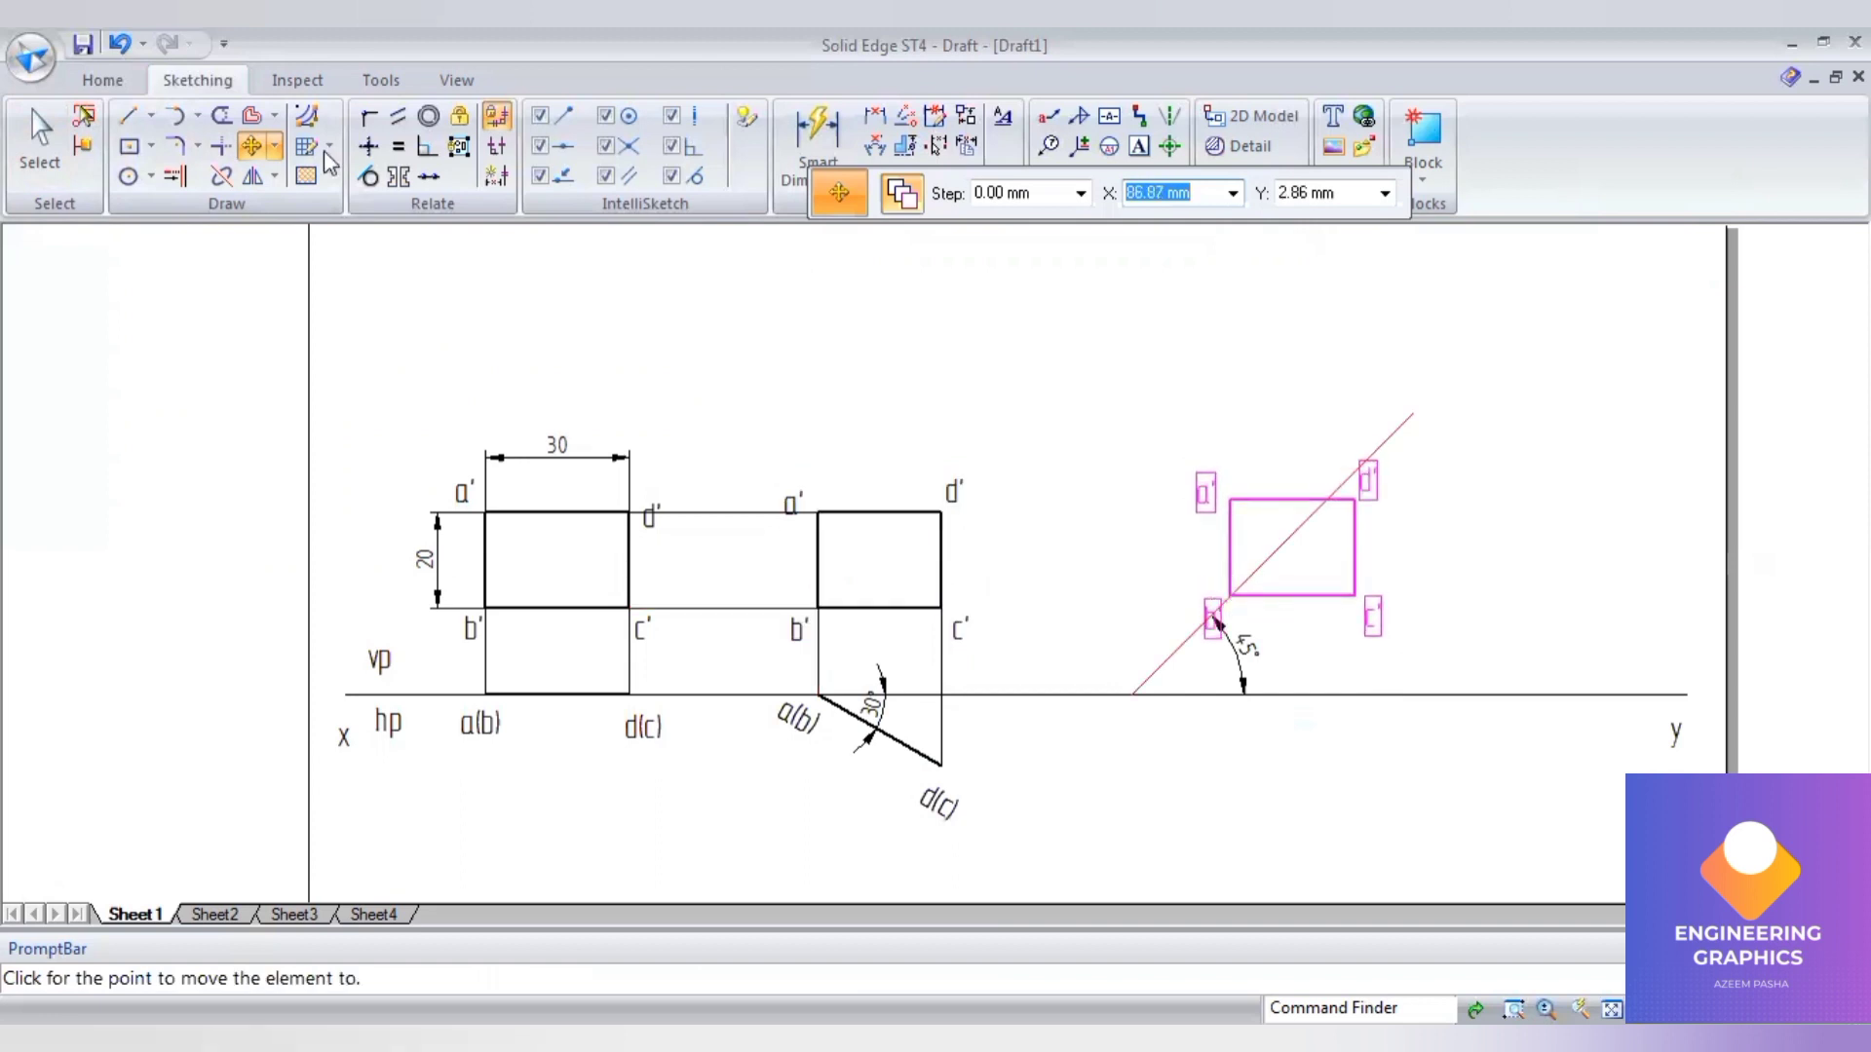
{"action": "key", "text": "Escape"}
- Rotate the front view rectangle 45° about corner b' onto the inclined line
{"action": "left_click", "coordinate": [274, 147]}
{"action": "left_click", "coordinate": [288, 205]}
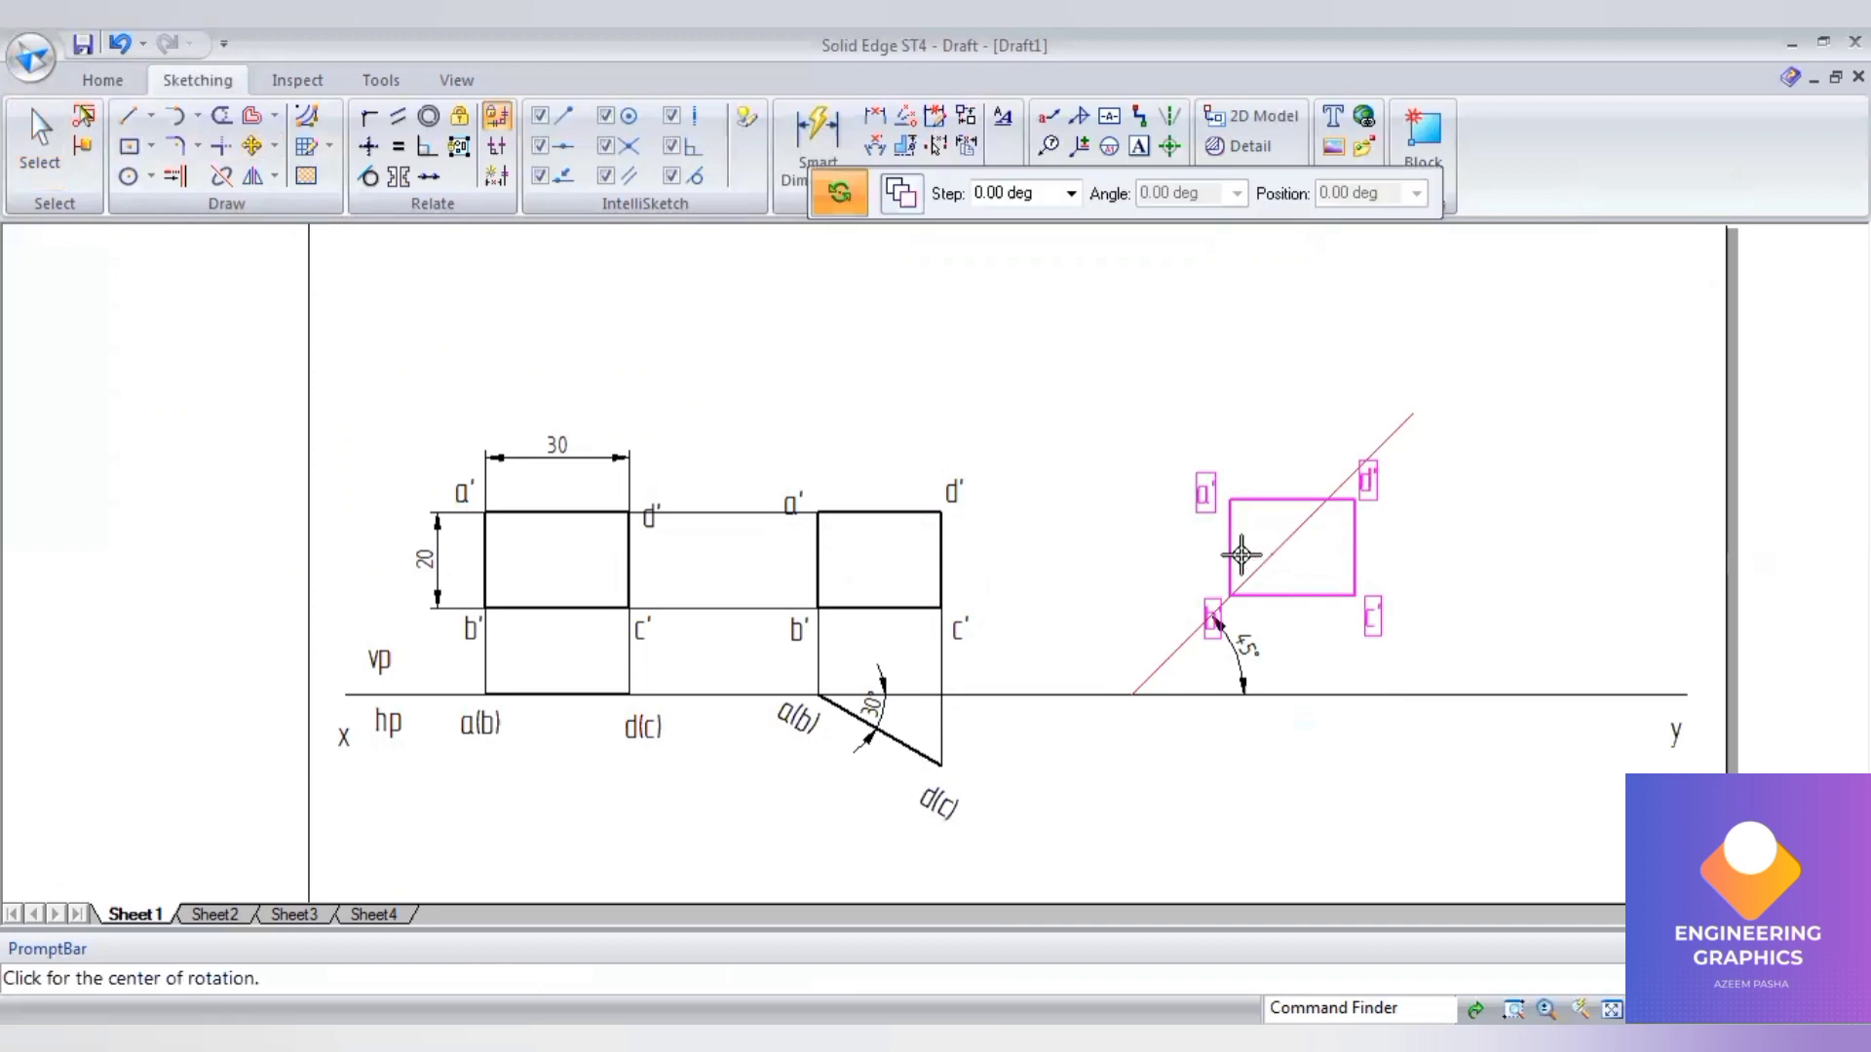
{"action": "left_click", "coordinate": [1228, 591]}
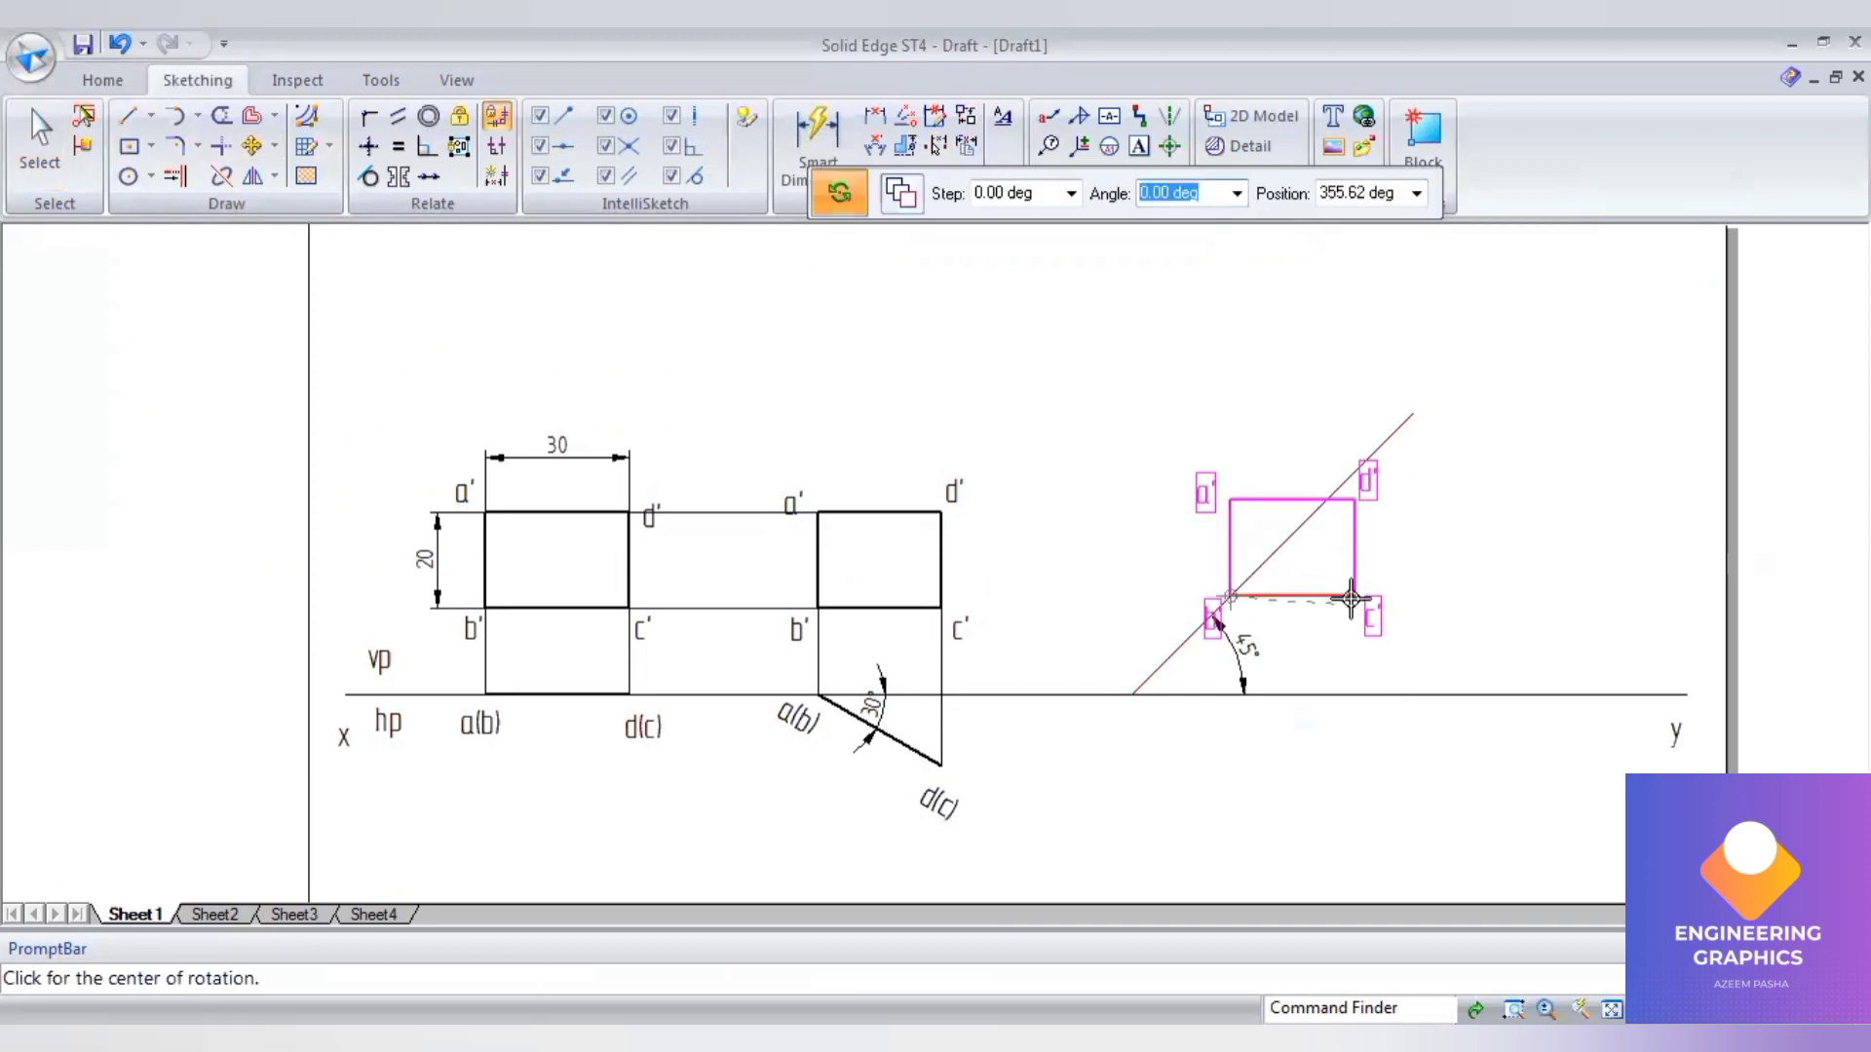
{"action": "left_click", "coordinate": [1354, 594]}
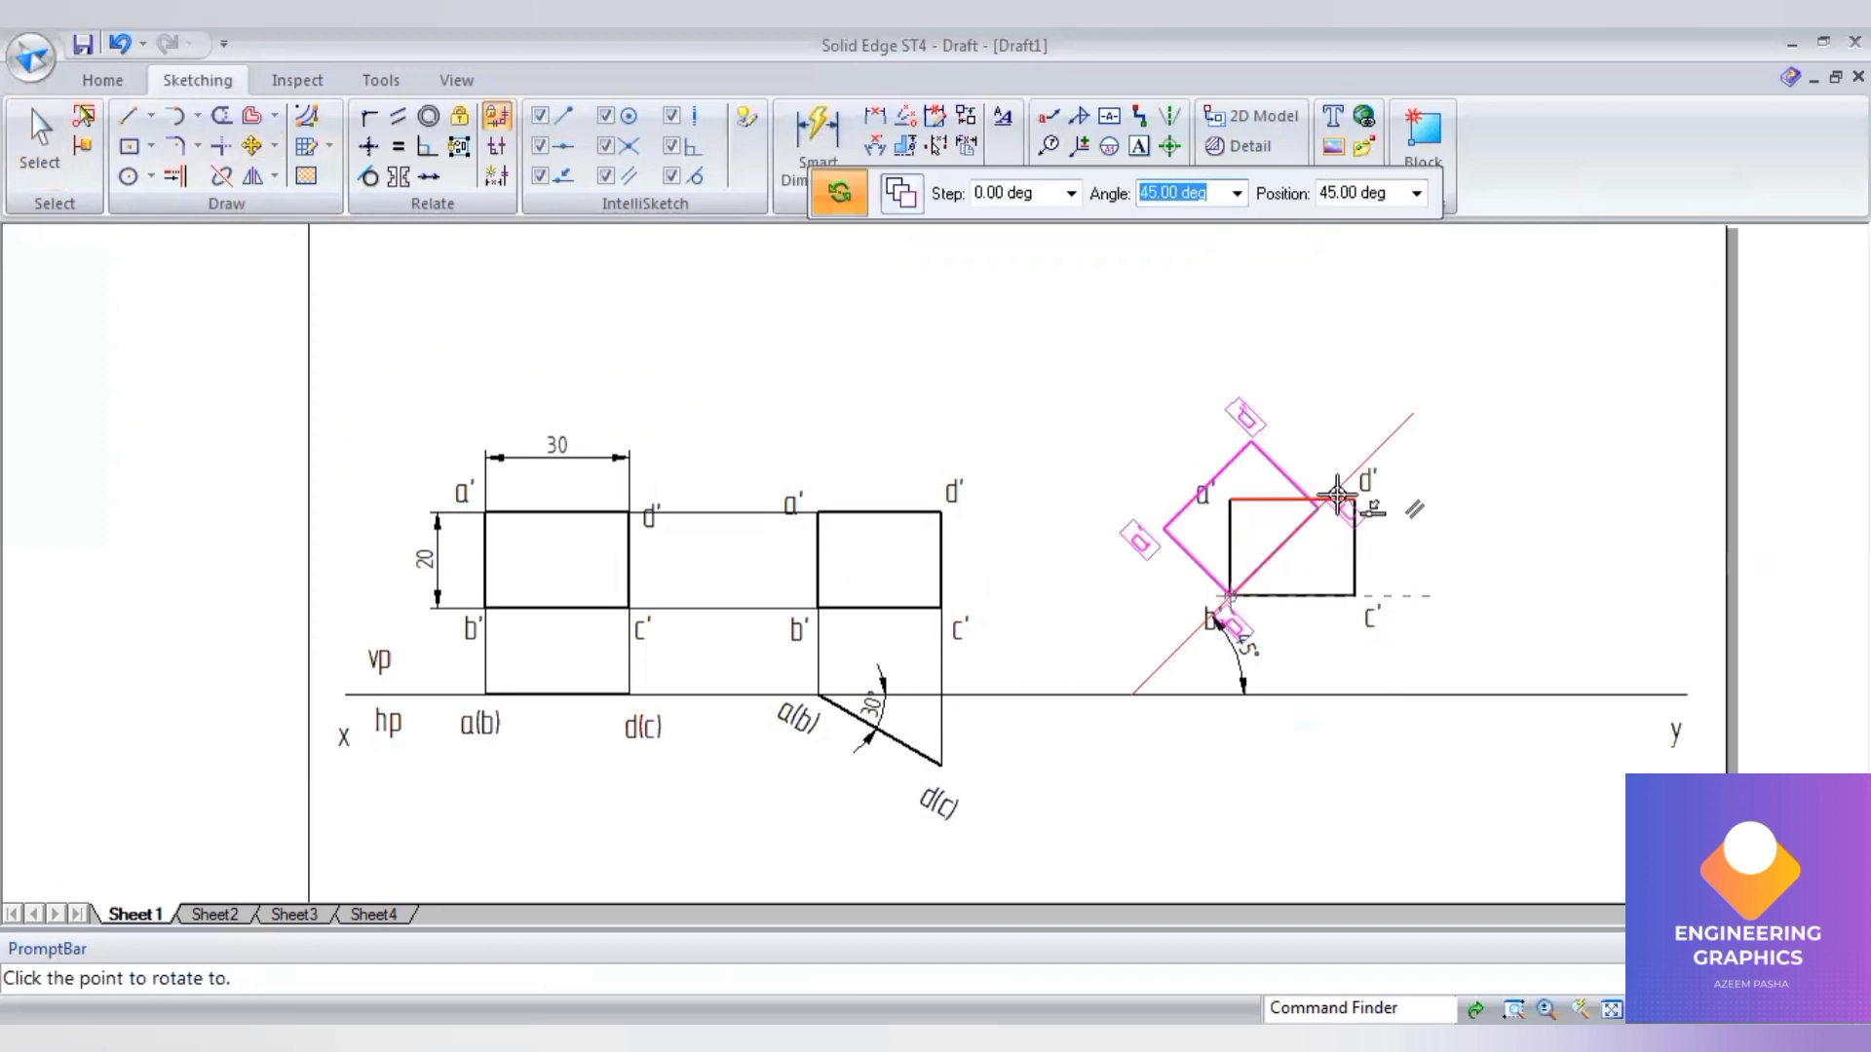
{"action": "left_click", "coordinate": [1337, 496]}
{"action": "left_click", "coordinate": [51, 134]}
{"action": "left_click", "coordinate": [127, 116]}
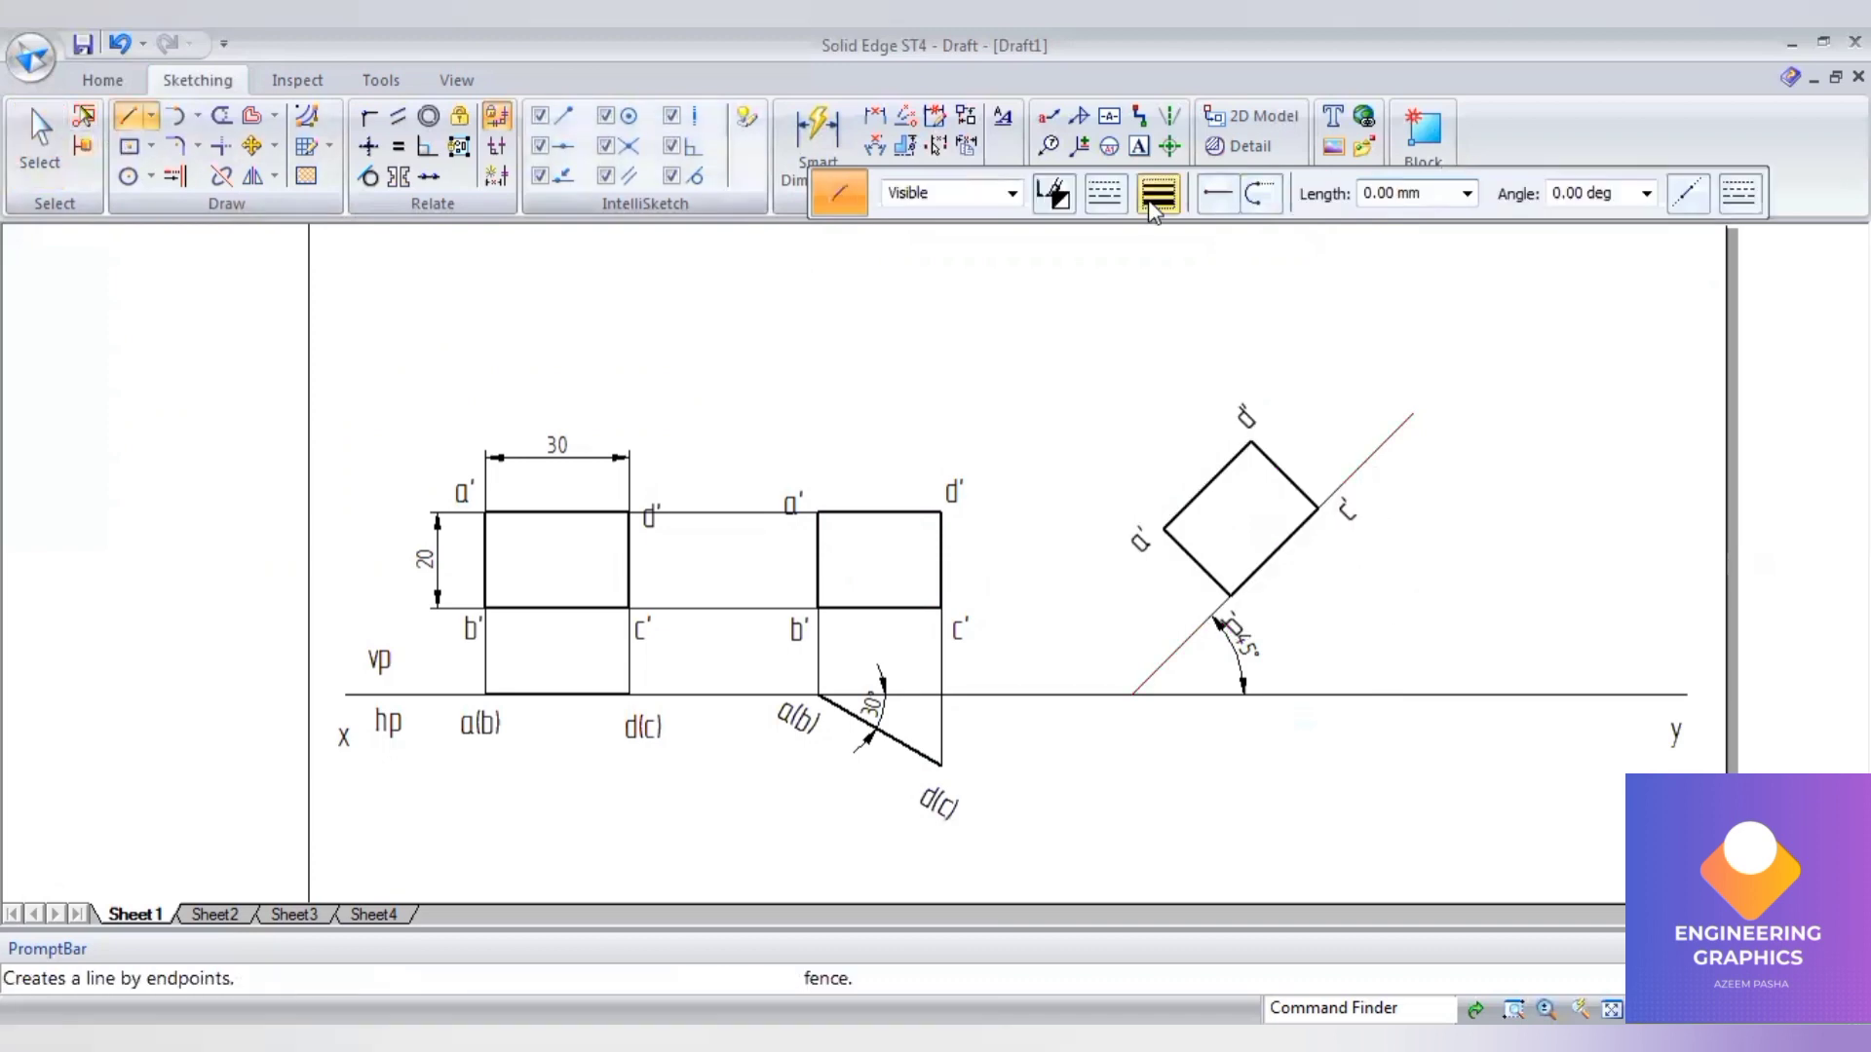
- Draw vertical projectors from corners a', b', d' and c' down past the xy line
{"action": "left_click", "coordinate": [1164, 528]}
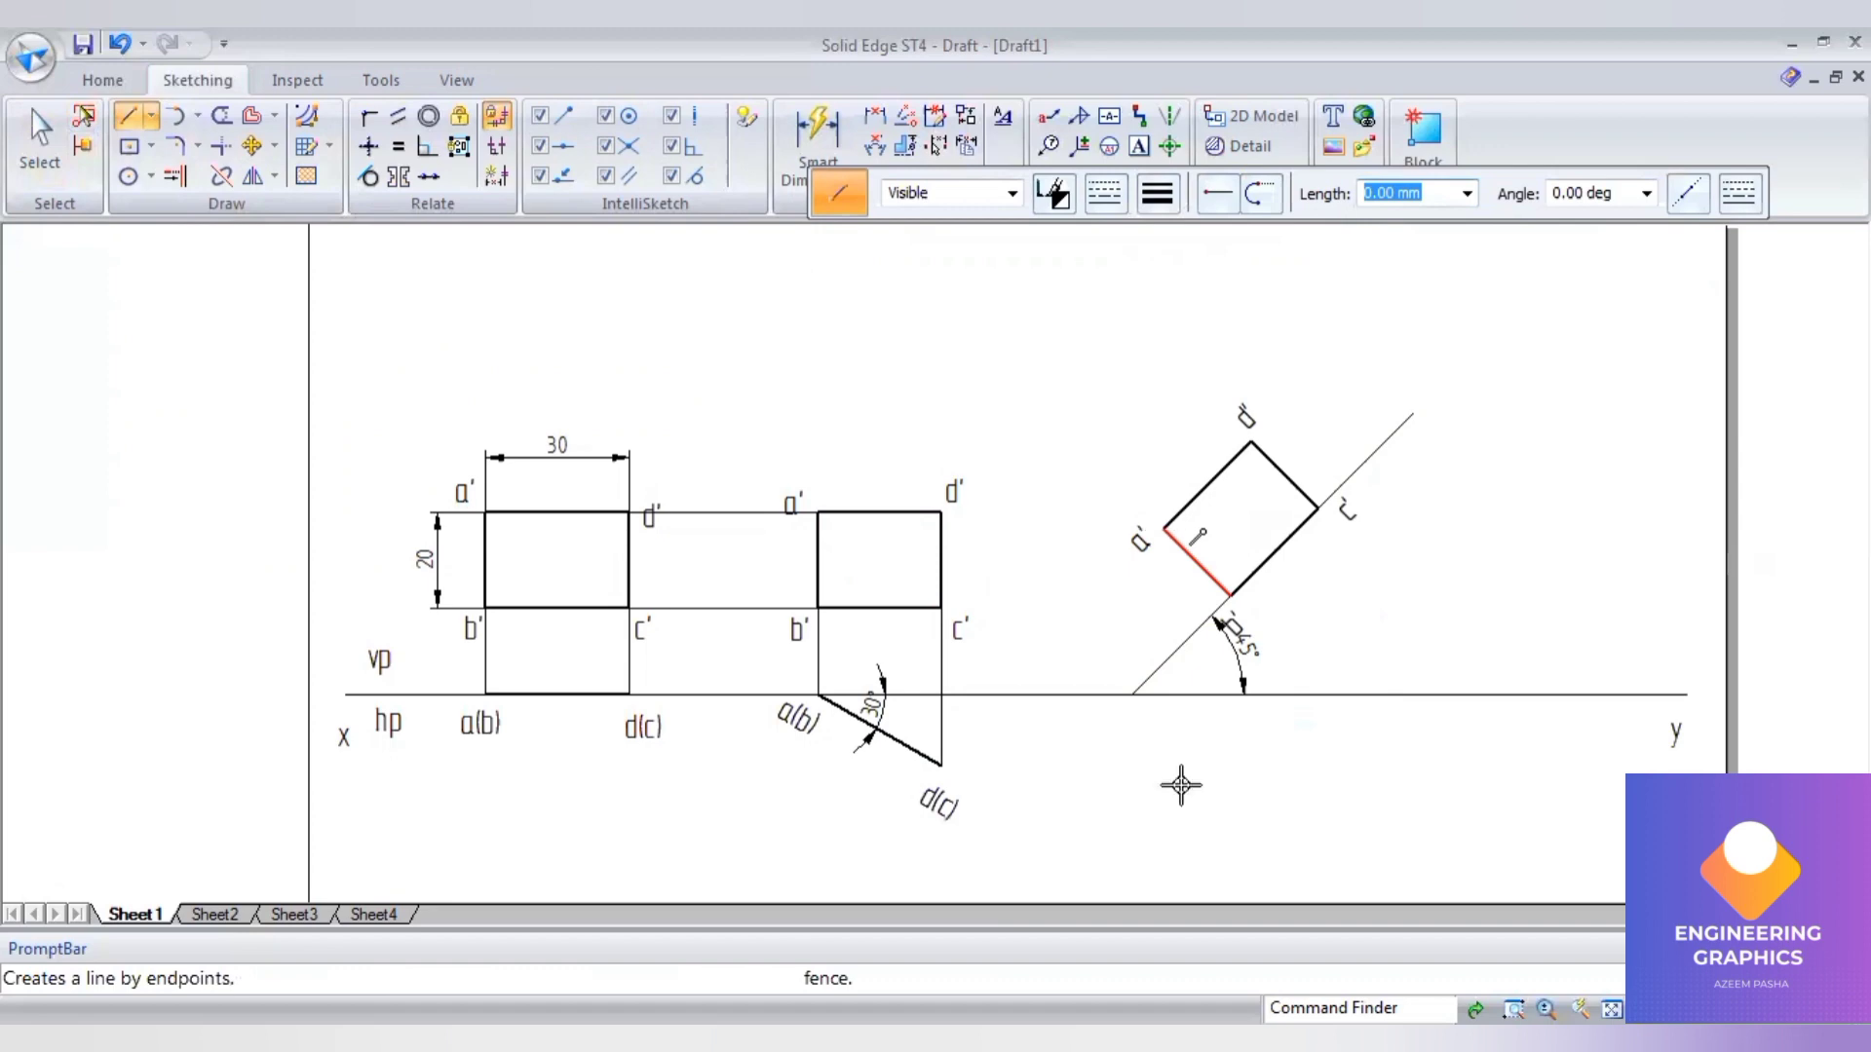
{"action": "left_click", "coordinate": [1162, 693]}
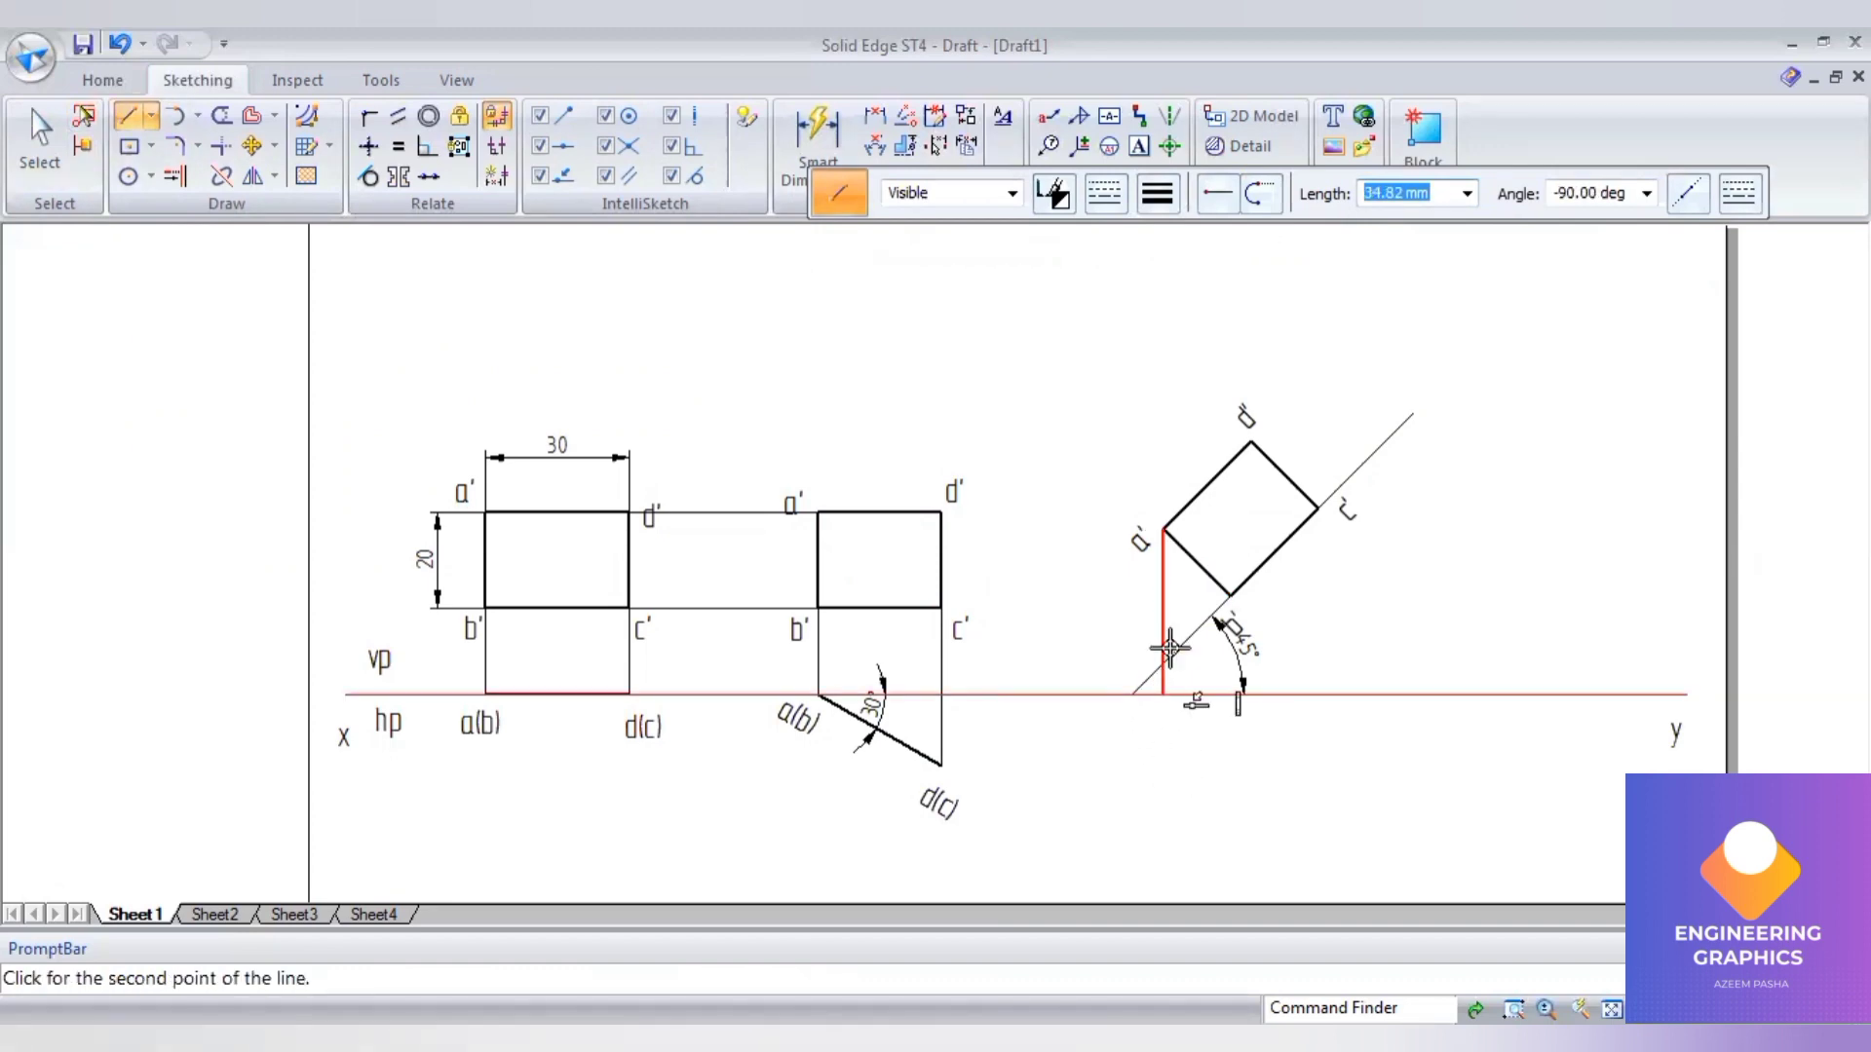
{"action": "right_click", "coordinate": [1236, 614]}
{"action": "left_click", "coordinate": [1229, 594]}
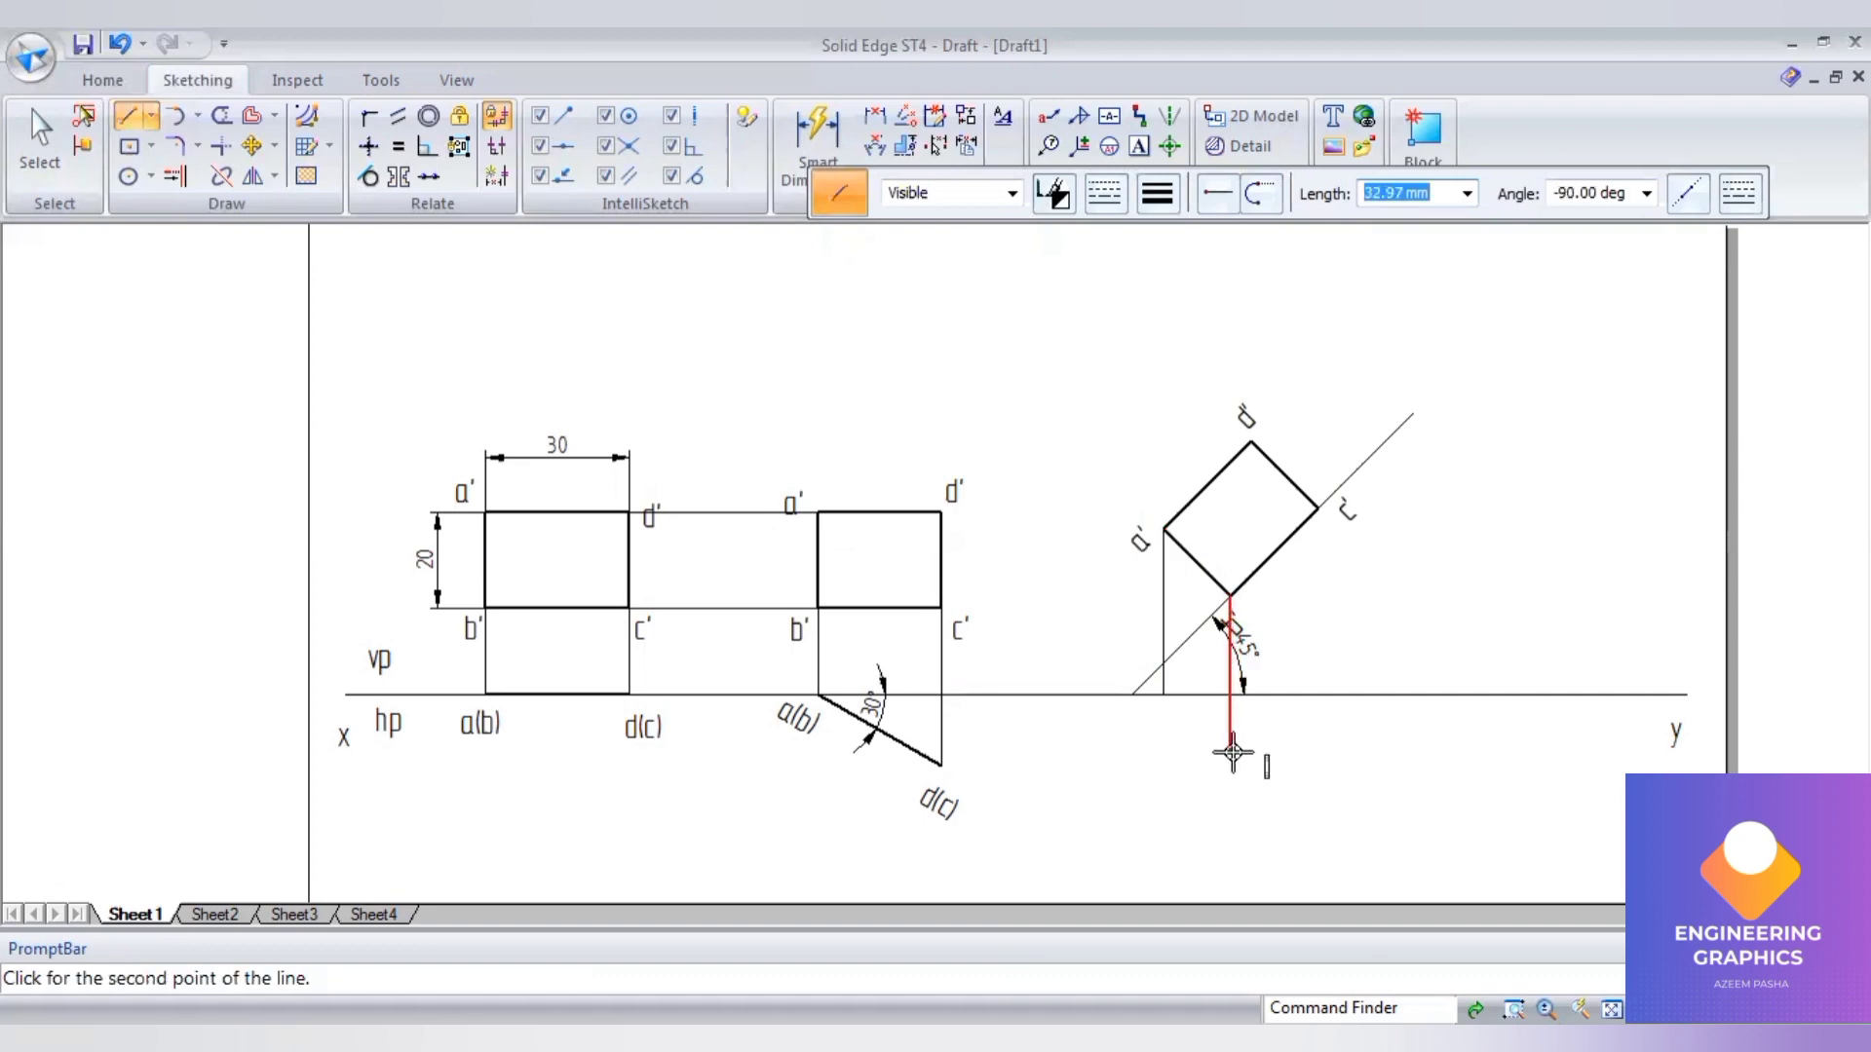
{"action": "left_click", "coordinate": [1228, 696]}
{"action": "right_click", "coordinate": [1261, 598]}
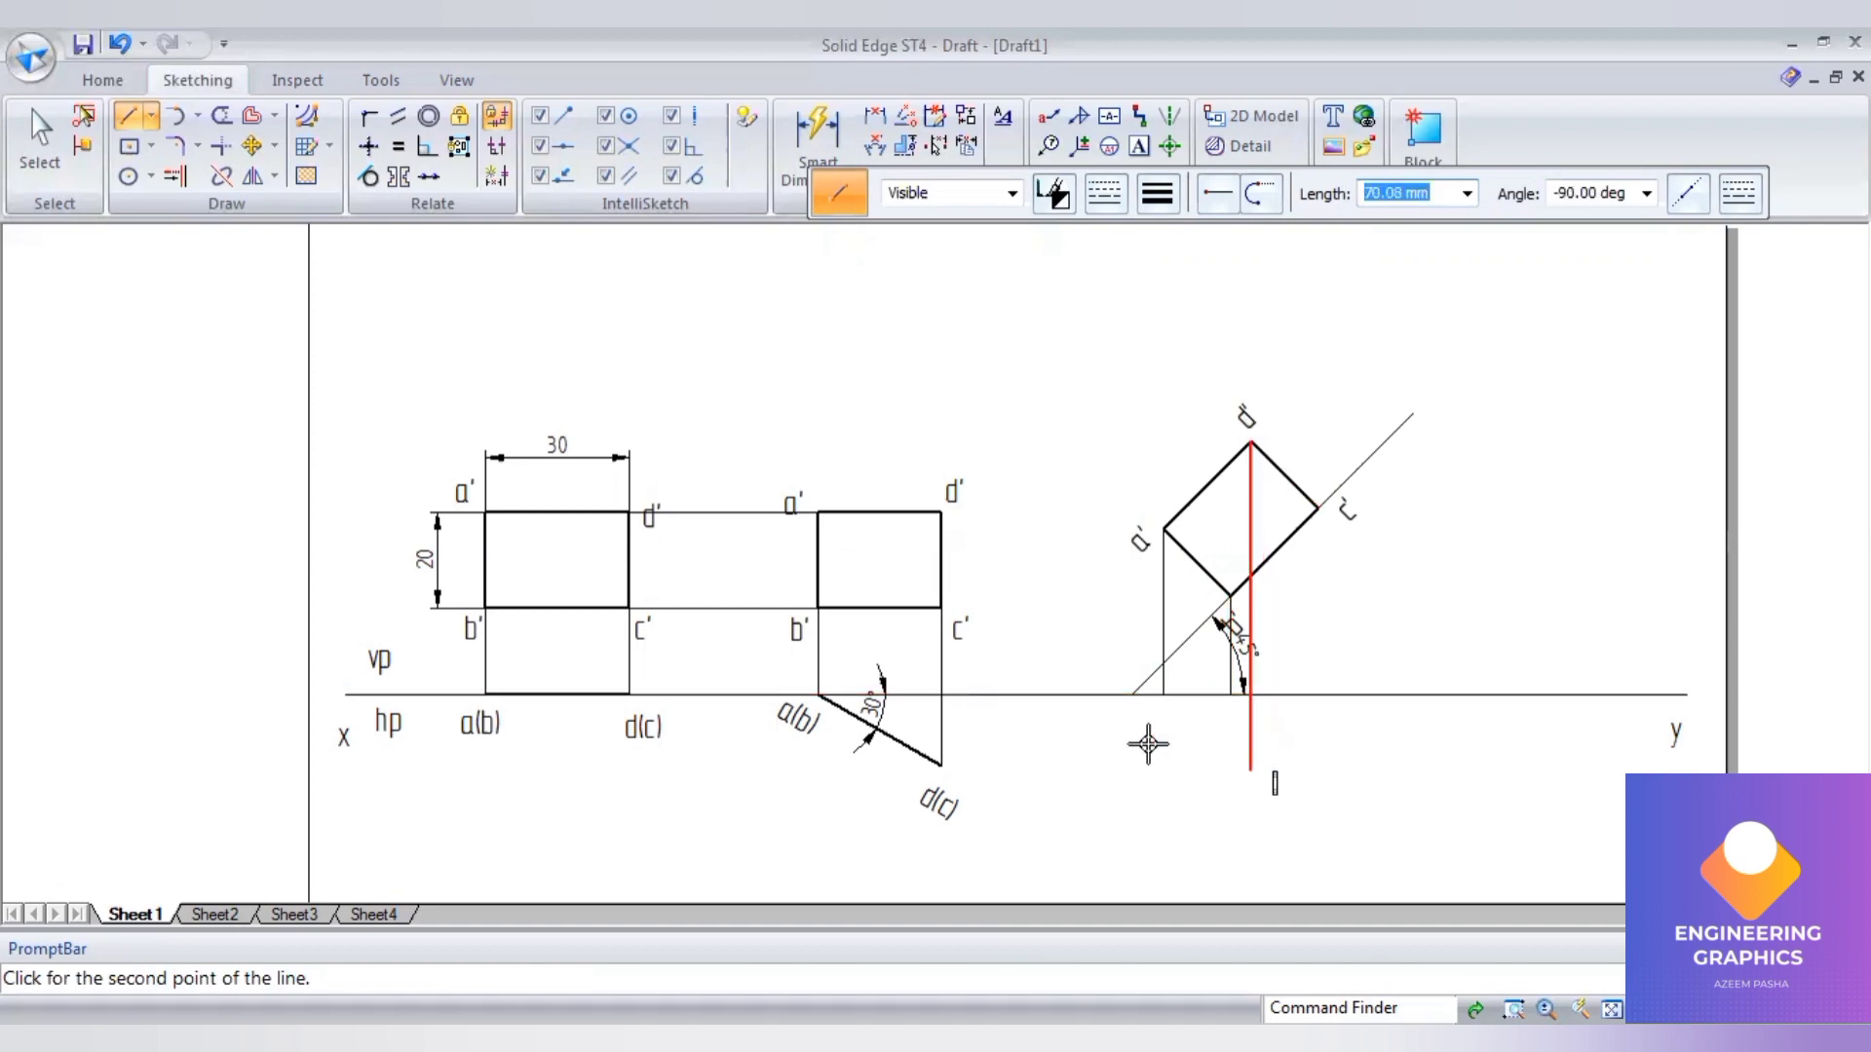
{"action": "left_click", "coordinate": [1254, 771]}
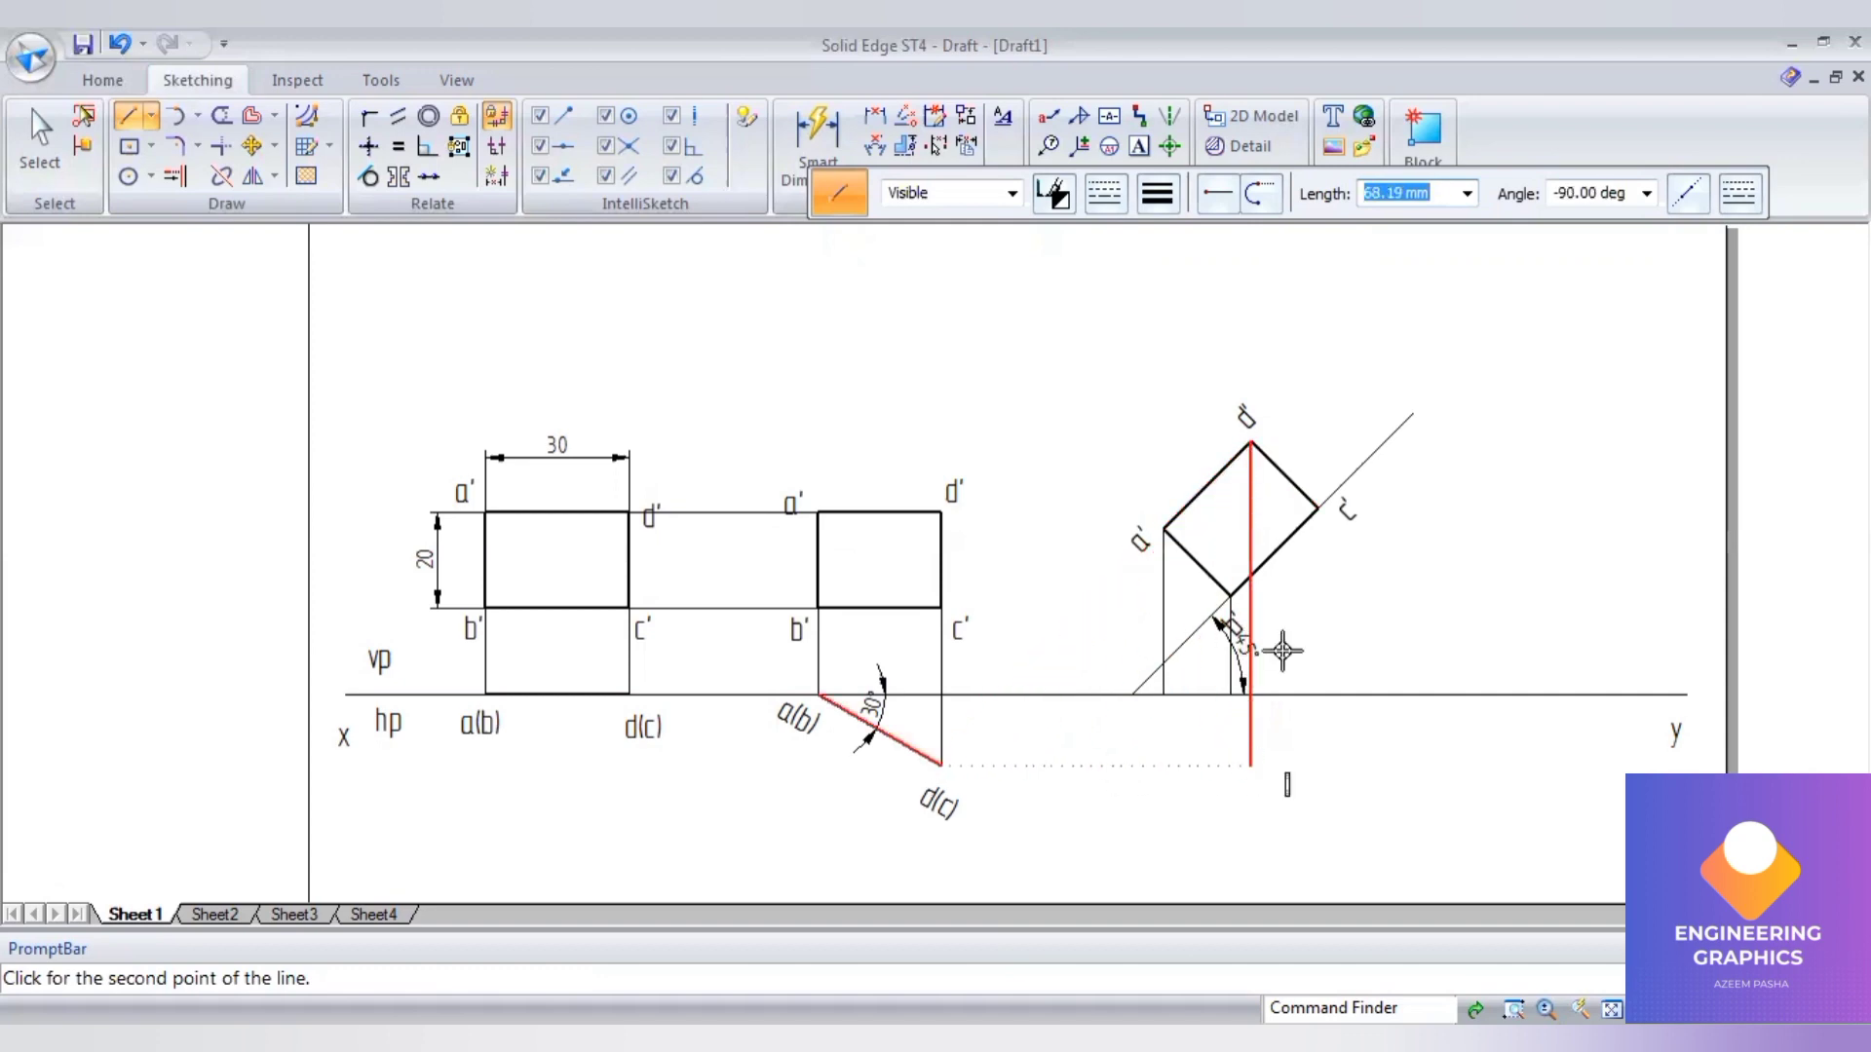
{"action": "left_click", "coordinate": [1318, 509]}
{"action": "left_click", "coordinate": [1315, 764]}
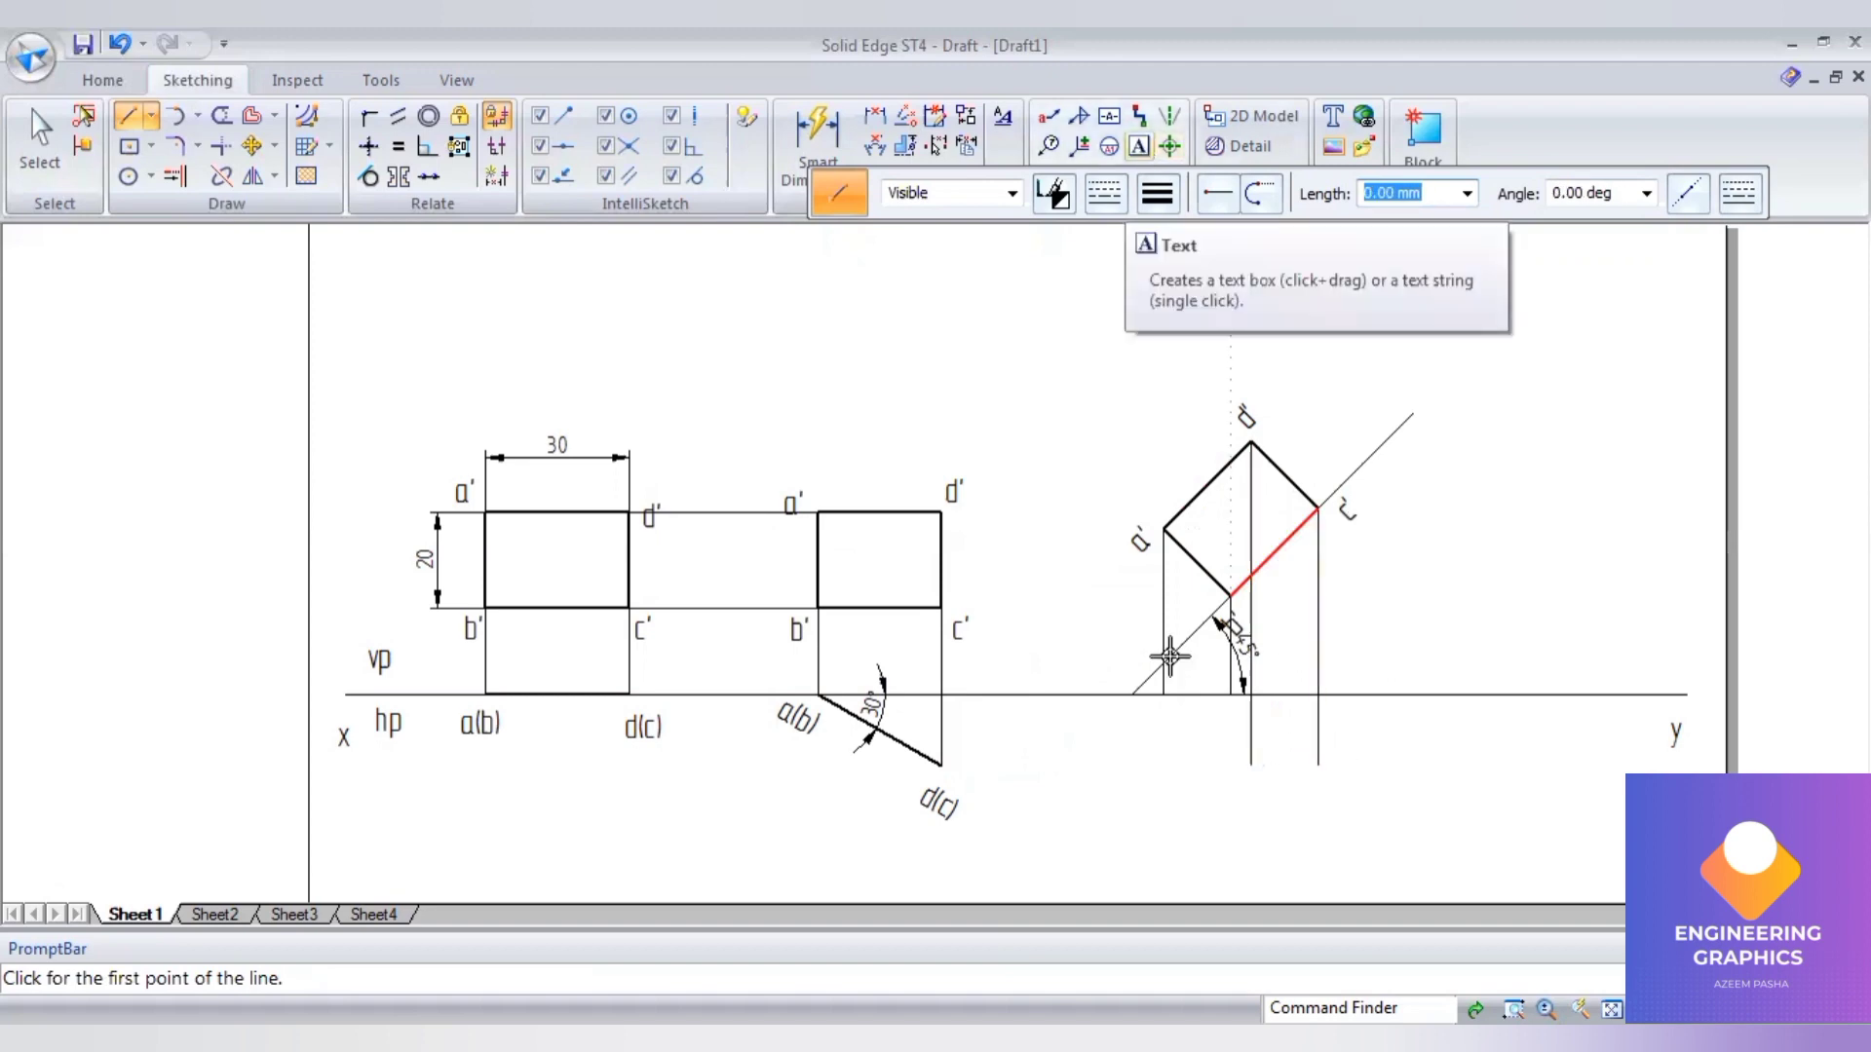
{"action": "left_click", "coordinate": [1144, 703]}
- Label the projector feet a, b, d and c
{"action": "type", "text": "a"}
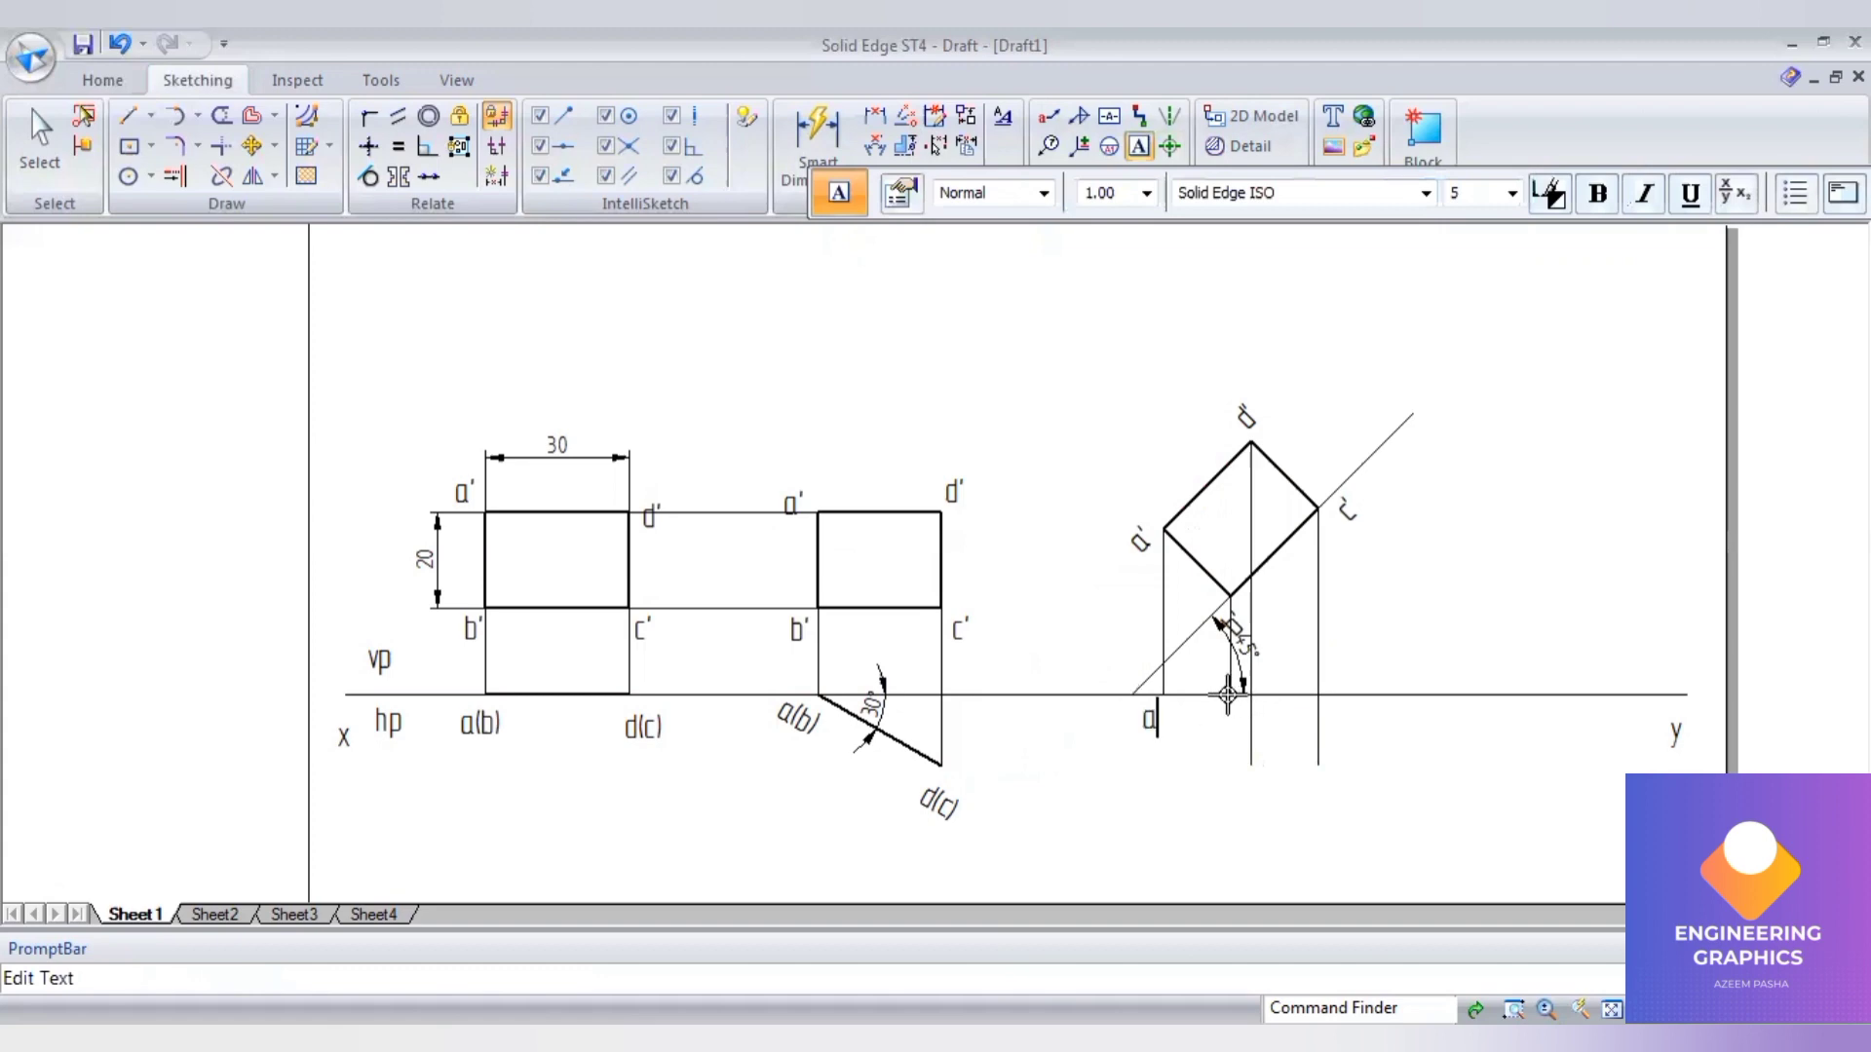
{"action": "left_click", "coordinate": [1228, 700]}
{"action": "type", "text": "b"}
{"action": "left_click", "coordinate": [1260, 748]}
{"action": "type", "text": "d"}
{"action": "left_click", "coordinate": [1332, 764]}
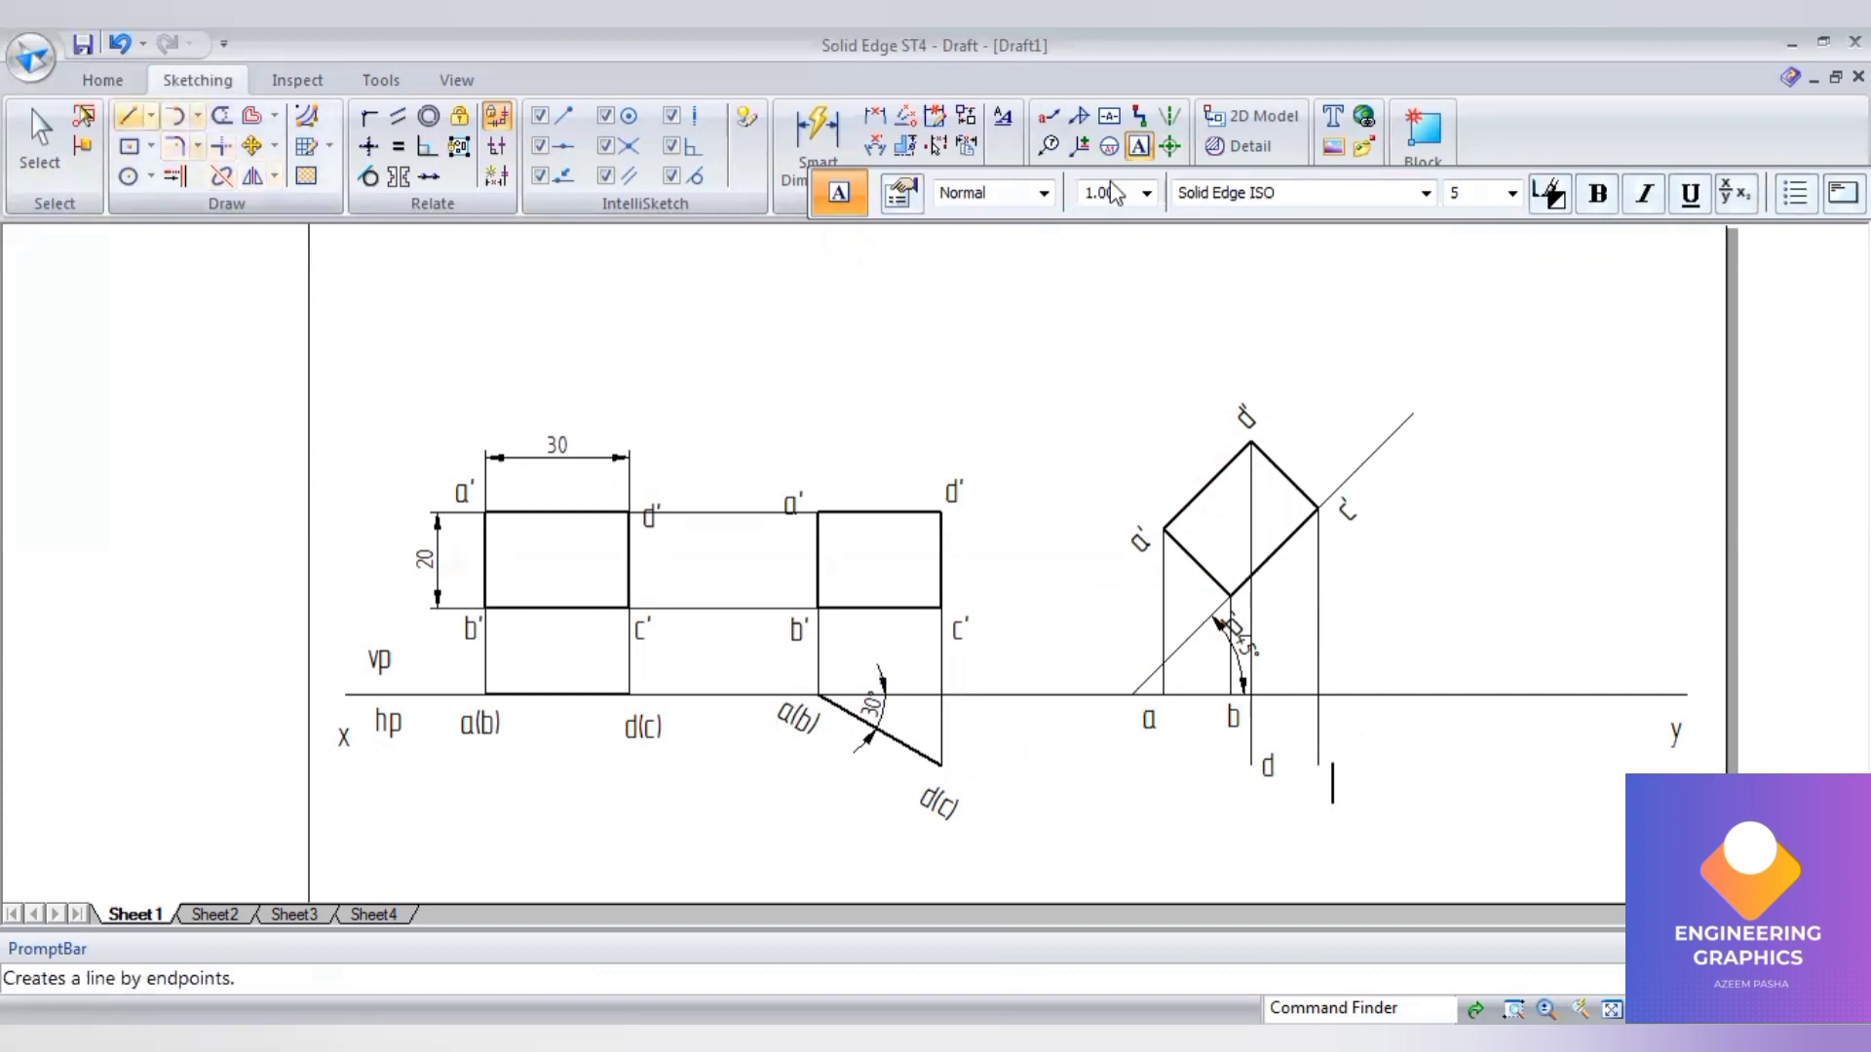
{"action": "type", "text": "c"}
- Draw the closed 0.50 mm top-view outline a–b–c–d–a and fit the sheet in view
{"action": "left_click", "coordinate": [1168, 202]}
{"action": "left_click", "coordinate": [1177, 302]}
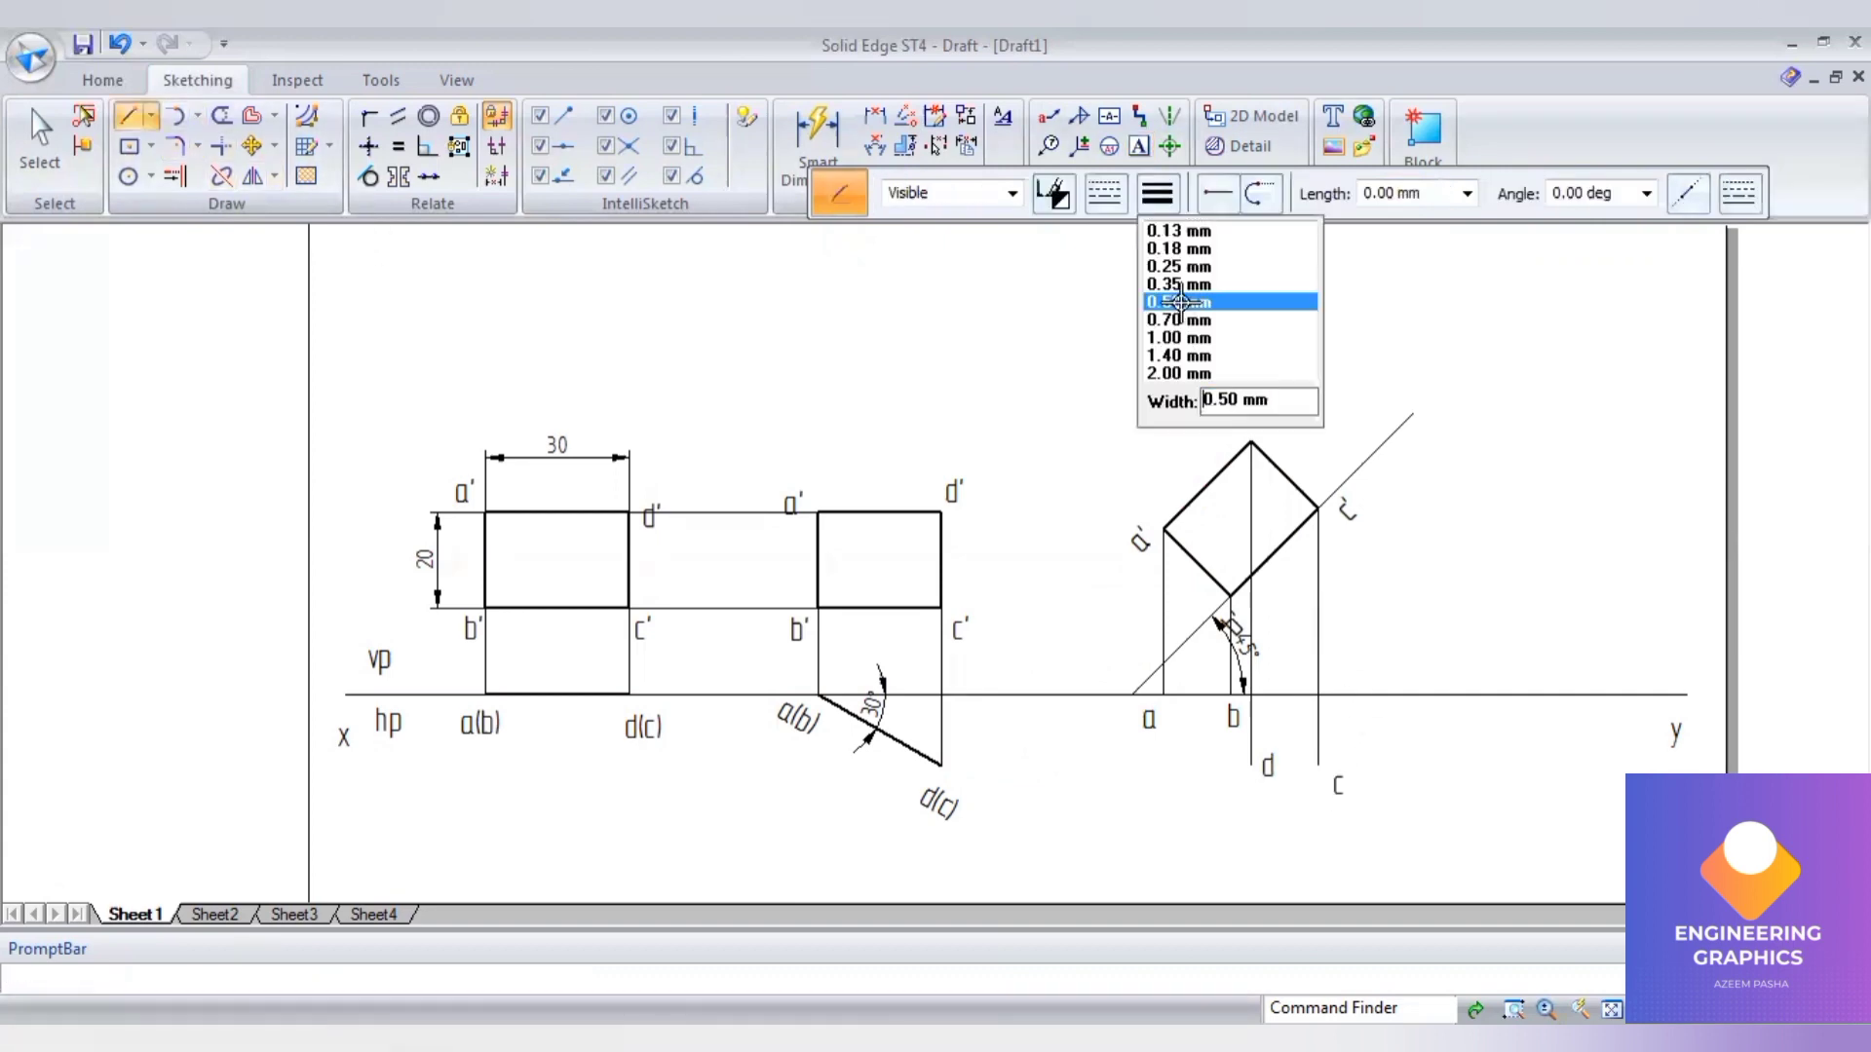
{"action": "left_click", "coordinate": [1165, 694]}
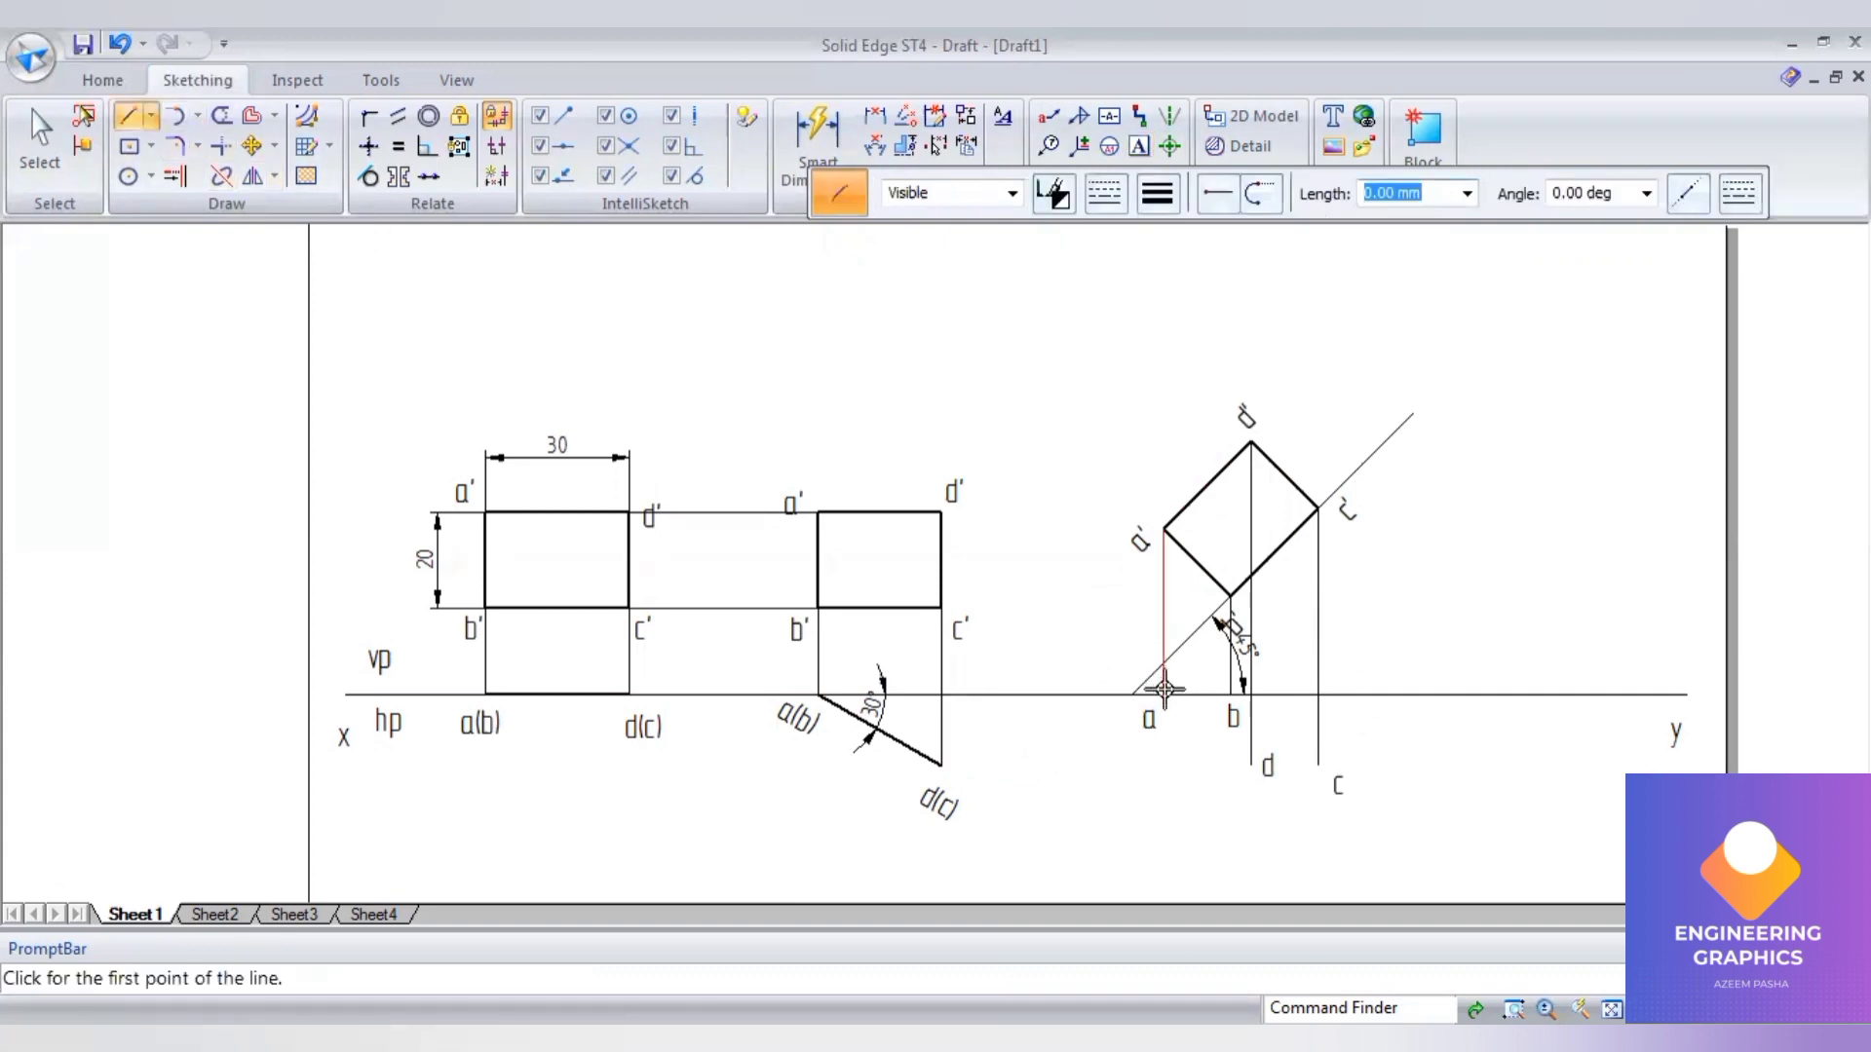
{"action": "left_click", "coordinate": [1230, 691]}
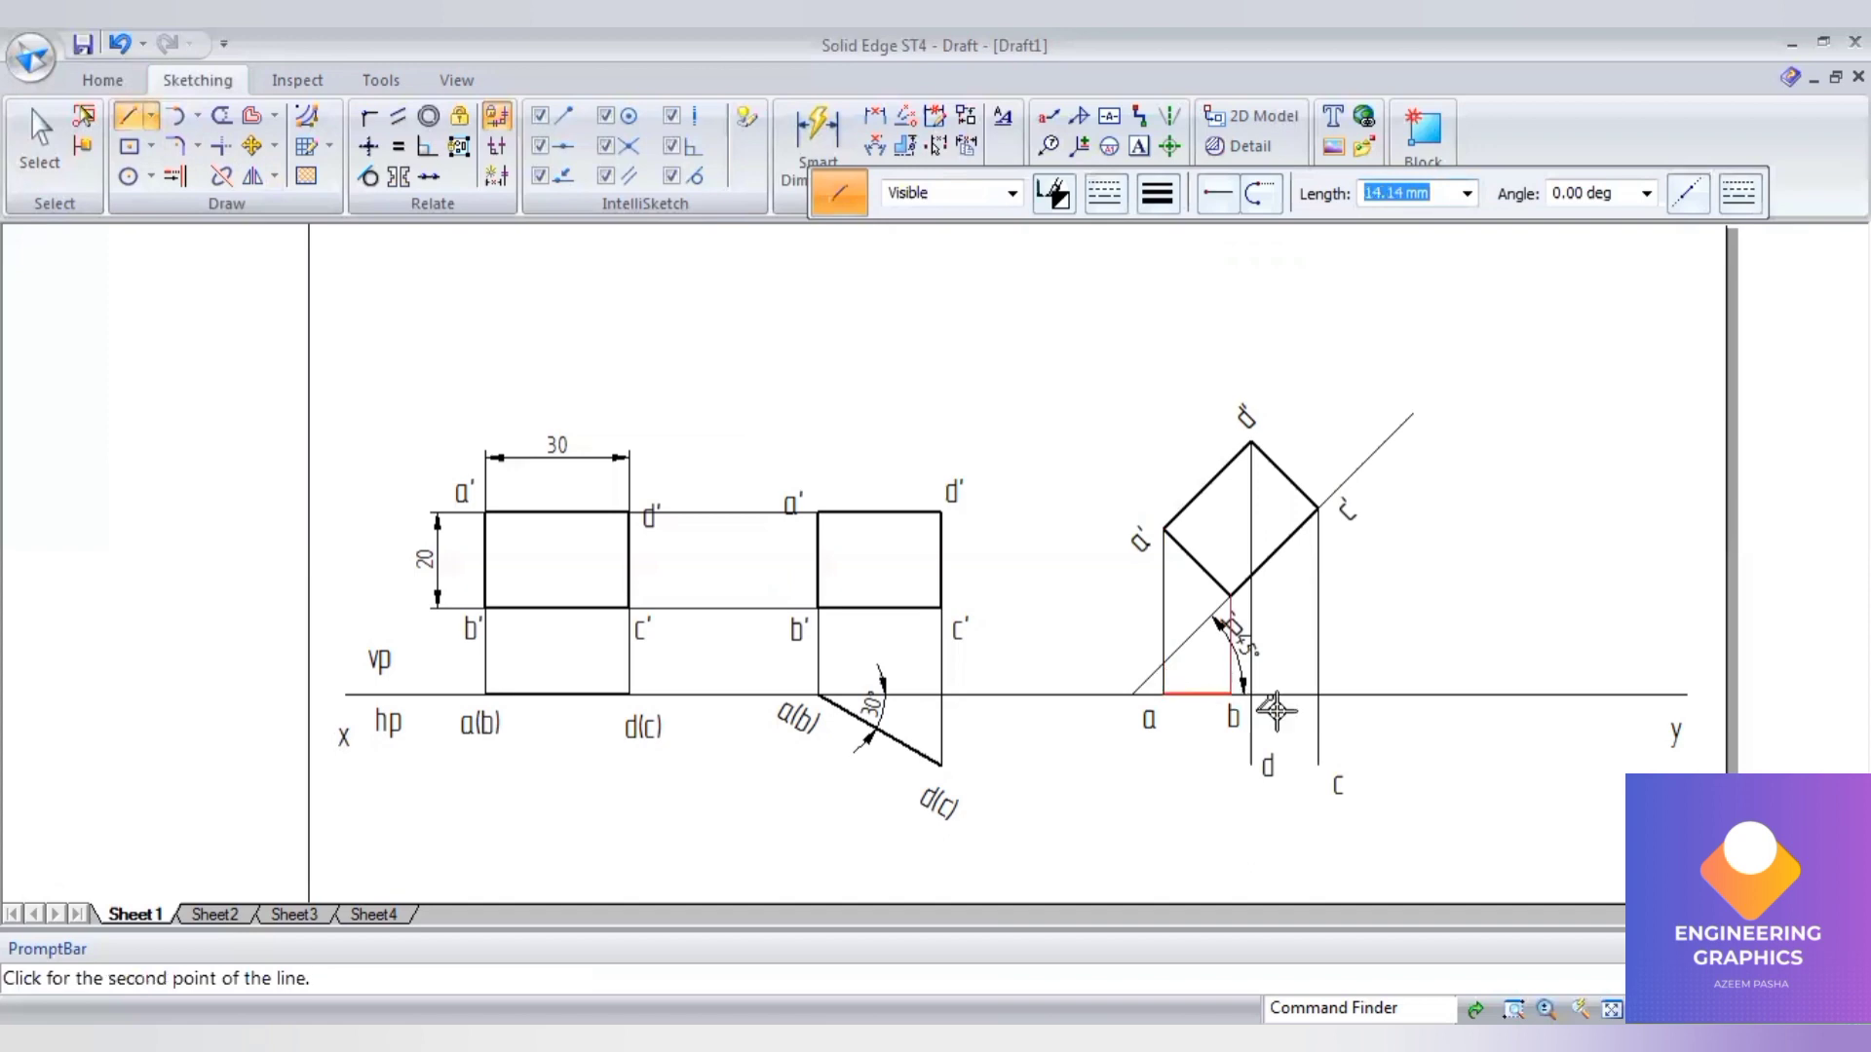
{"action": "left_click", "coordinate": [1317, 765]}
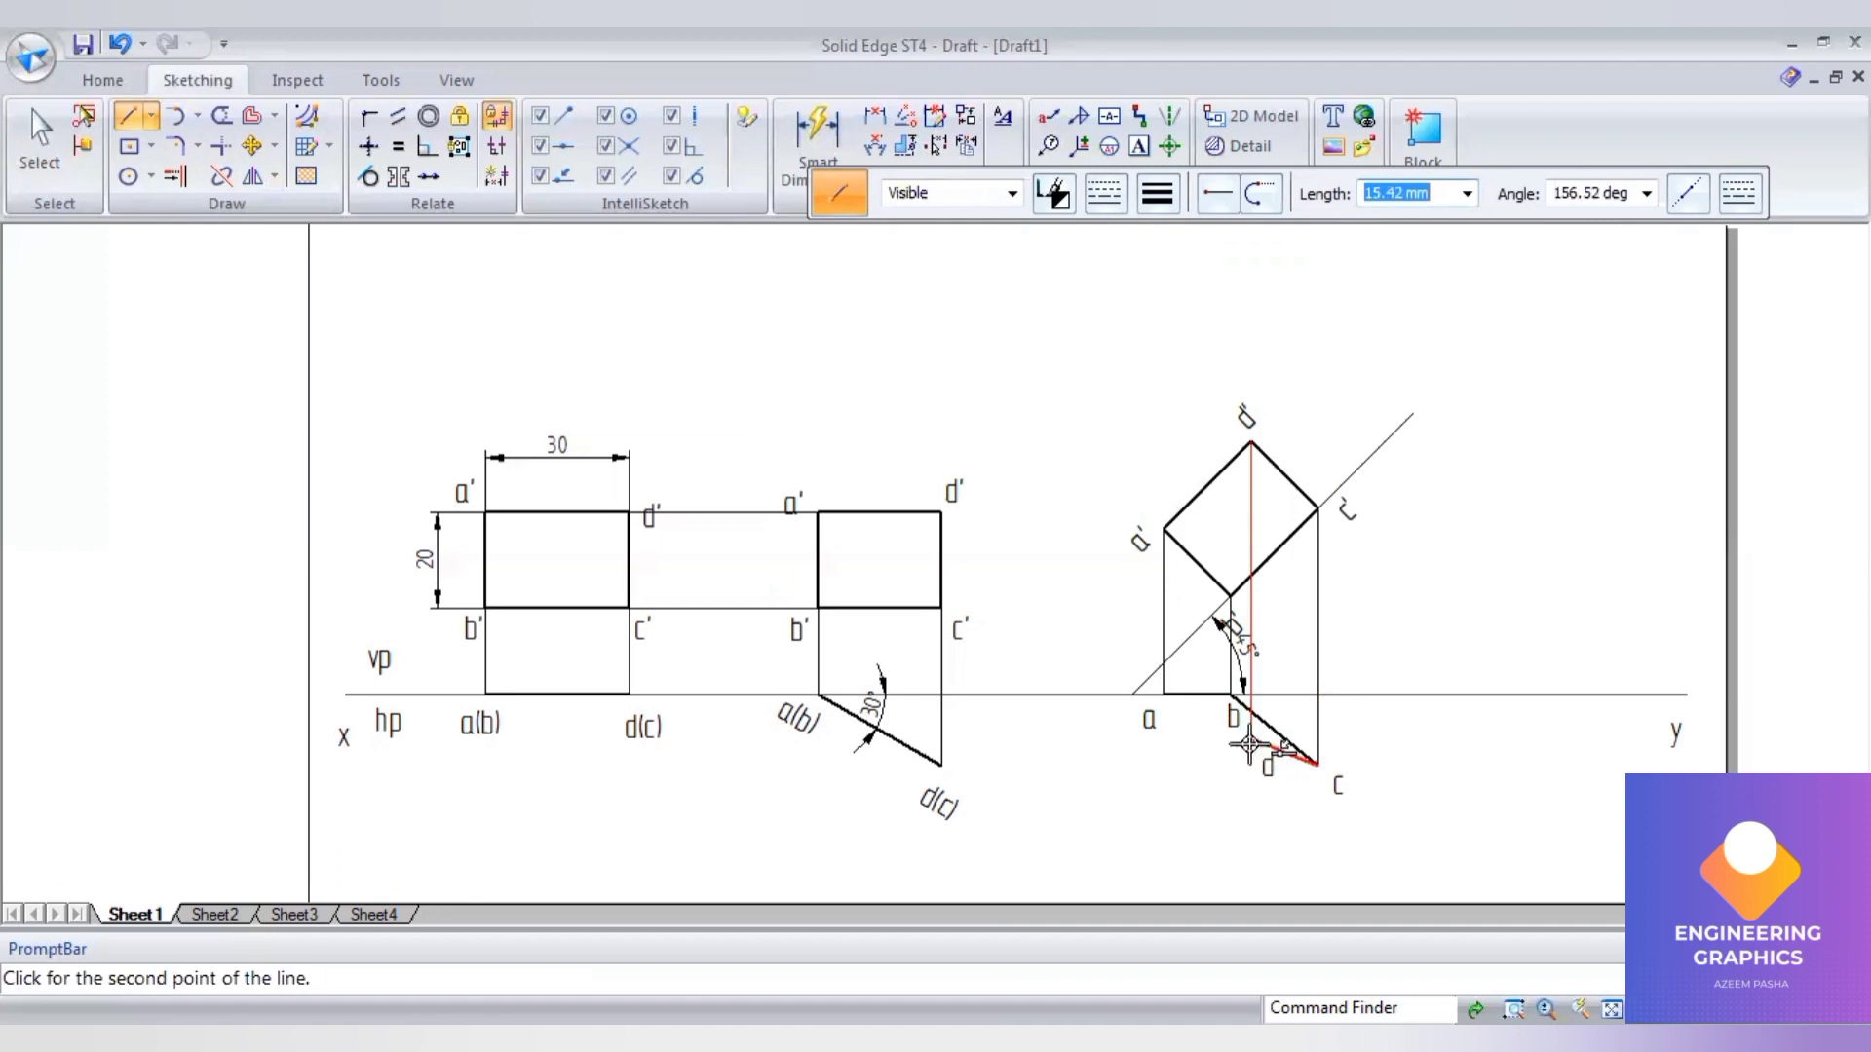
{"action": "left_click", "coordinate": [1253, 765]}
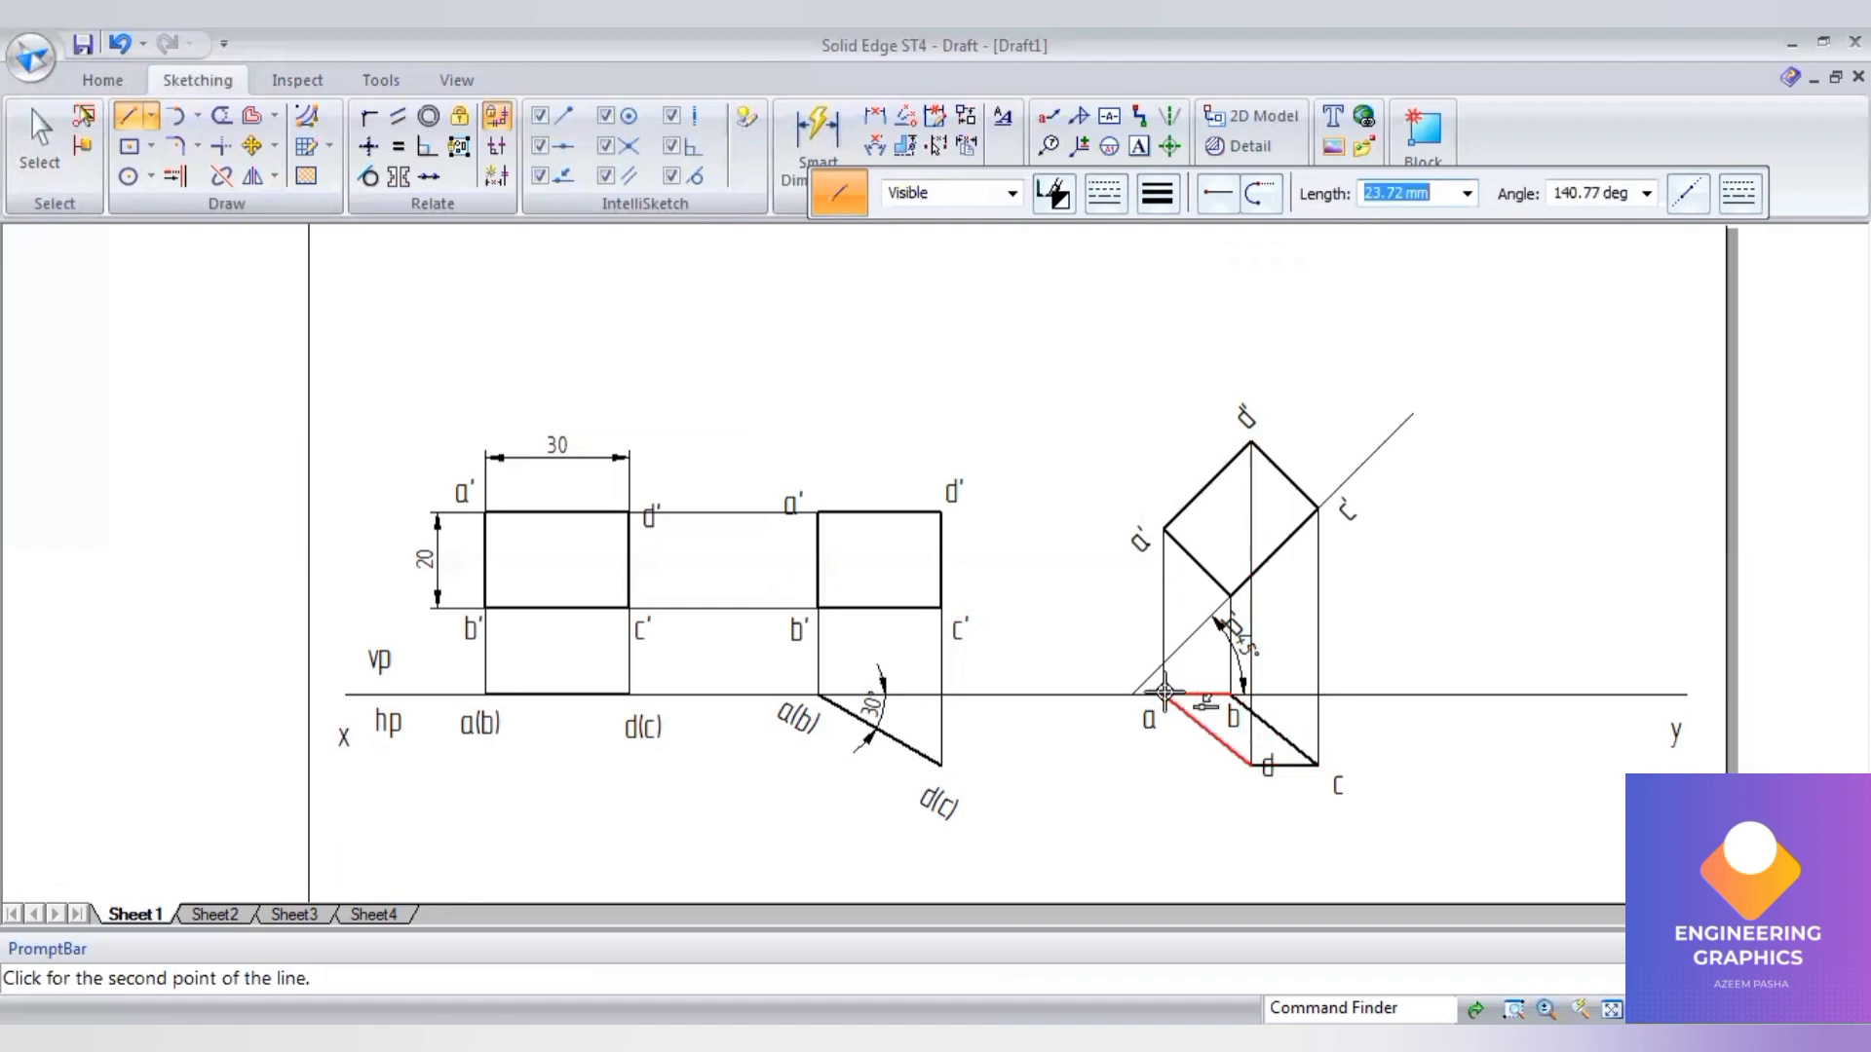
{"action": "left_click", "coordinate": [1165, 692]}
{"action": "scroll", "coordinate": [1449, 576], "scroll_direction": "up", "scroll_amount": 2}
{"action": "scroll", "coordinate": [1449, 576], "scroll_direction": "down", "scroll_amount": 2}
{"action": "scroll", "coordinate": [1449, 576], "scroll_direction": "down", "scroll_amount": 2}
{"action": "scroll", "coordinate": [1449, 576], "scroll_direction": "up", "scroll_amount": 2}
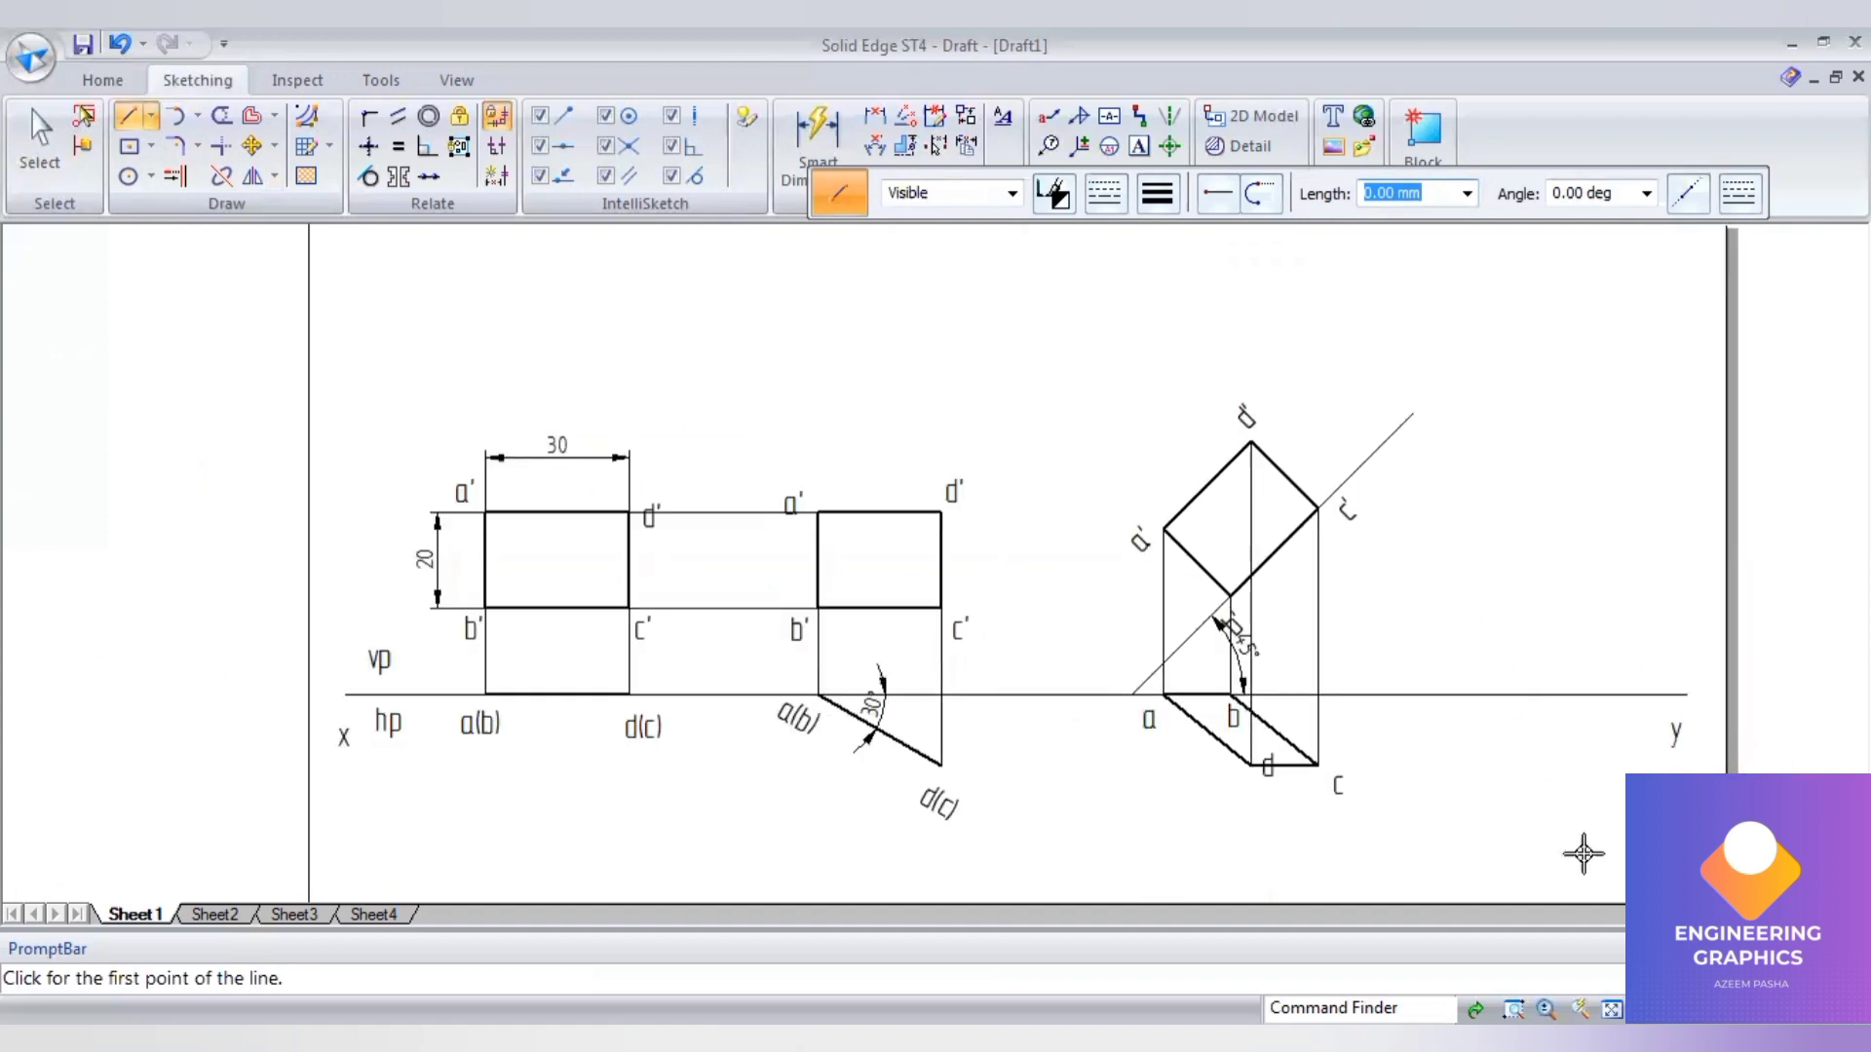
{"action": "middle_click", "coordinate": [1132, 649]}
{"action": "middle_click", "coordinate": [1133, 649]}
- Switch to the empty Sheet2, then scroll the question PDF down to problem 7
{"action": "left_click", "coordinate": [217, 915]}
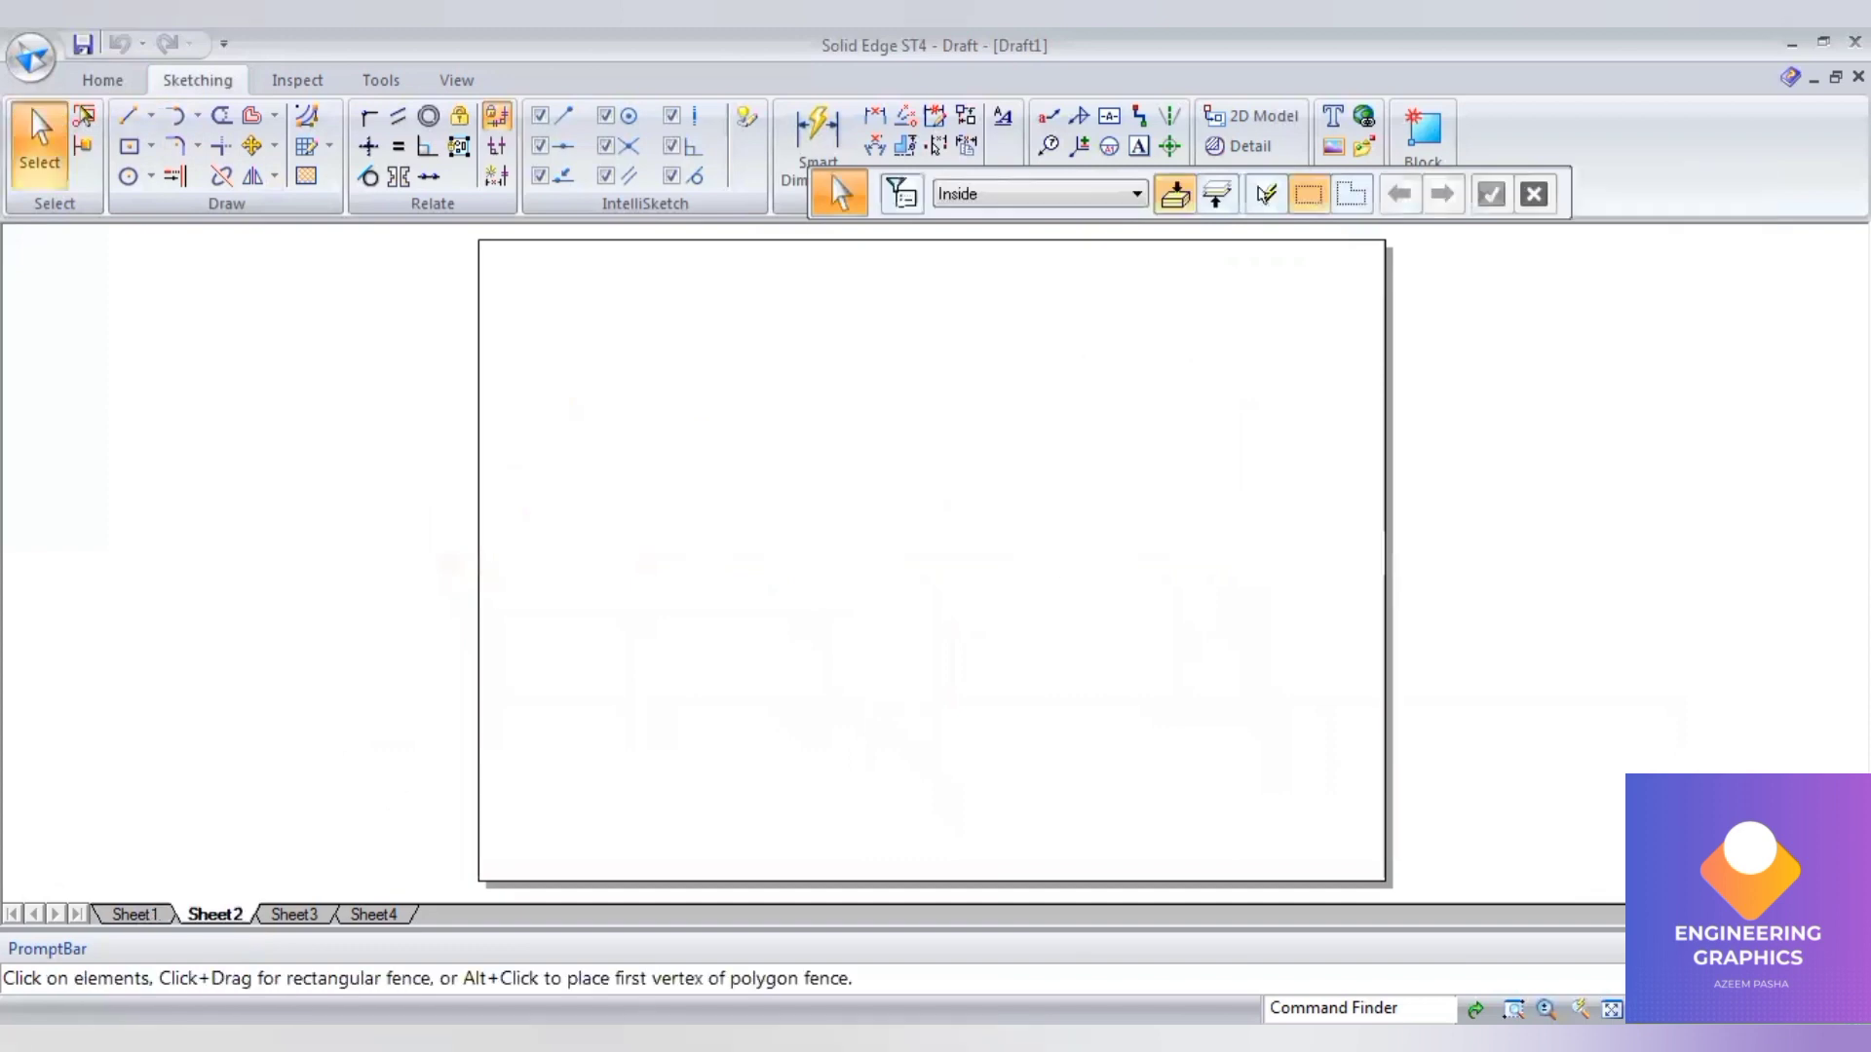
{"action": "key", "text": "alt+Tab"}
{"action": "scroll", "coordinate": [611, 820], "scroll_direction": "down", "scroll_amount": 1}
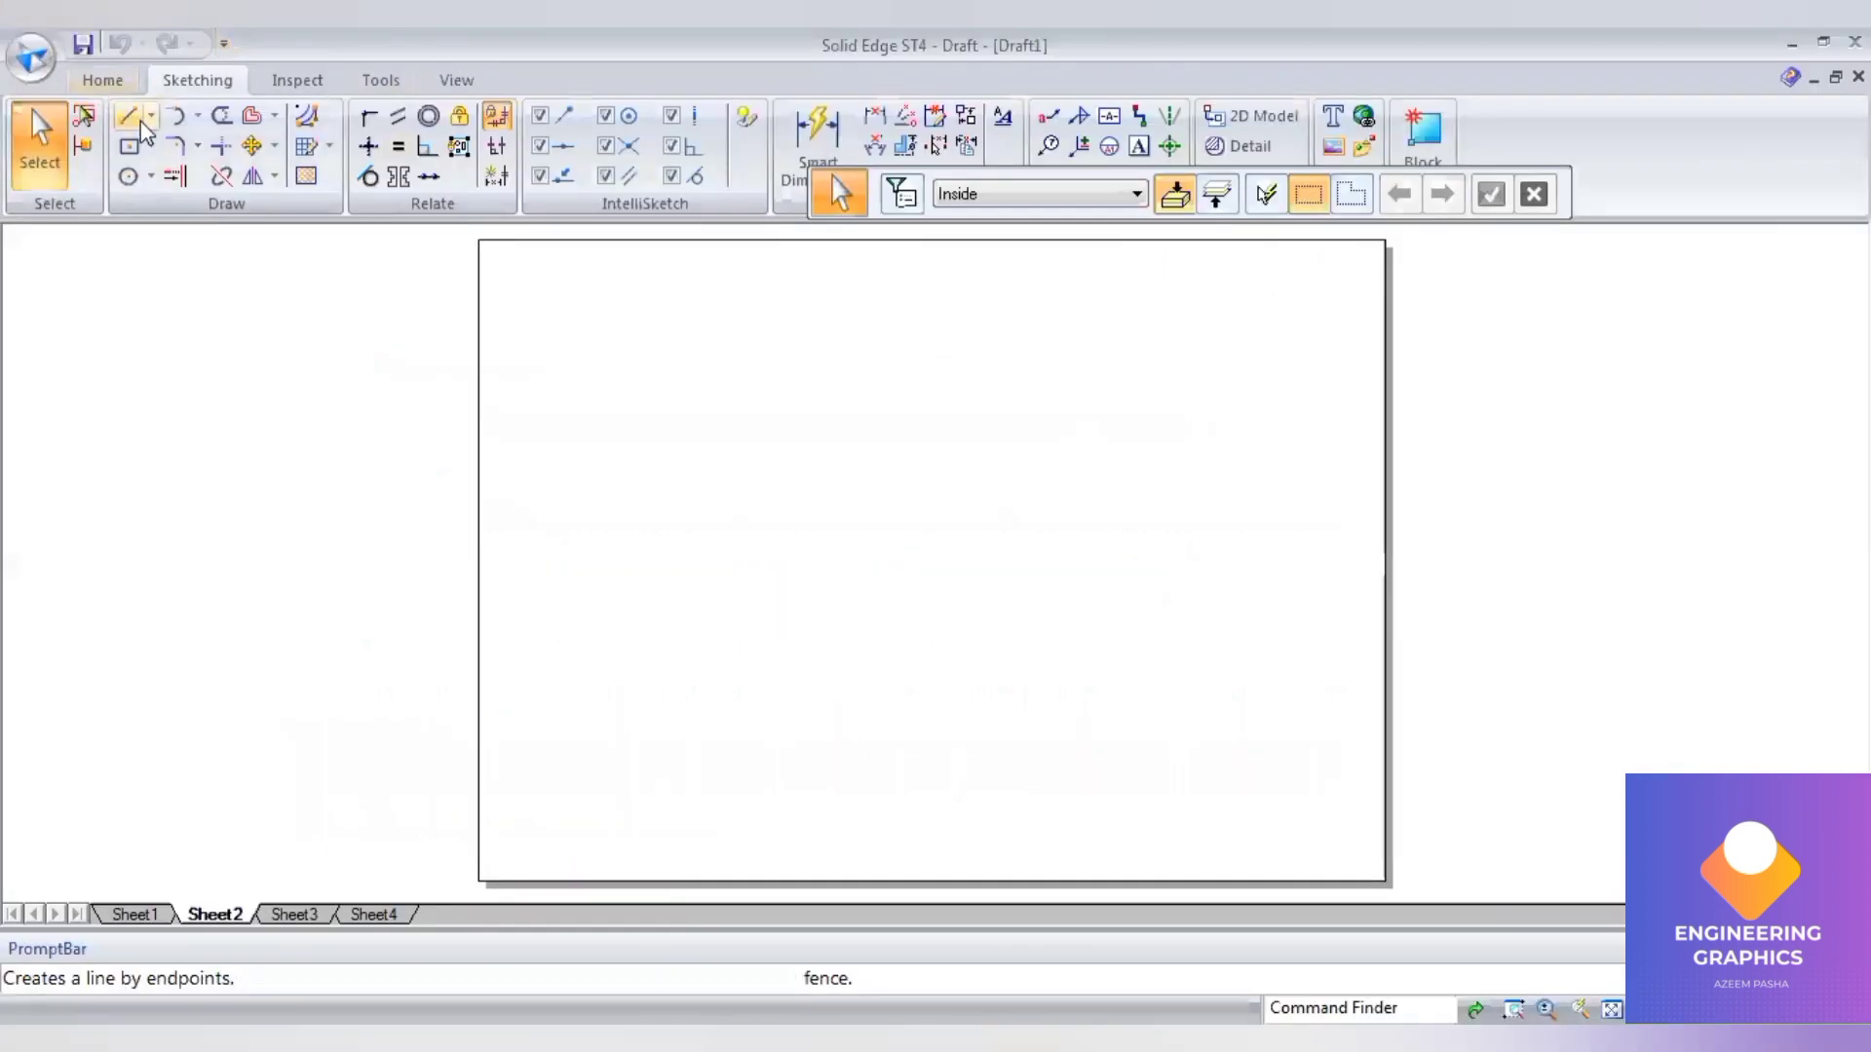
- Draw a horizontal 0.25 mm xy line across Sheet2
{"action": "left_click", "coordinate": [128, 116]}
{"action": "left_click", "coordinate": [1158, 193]}
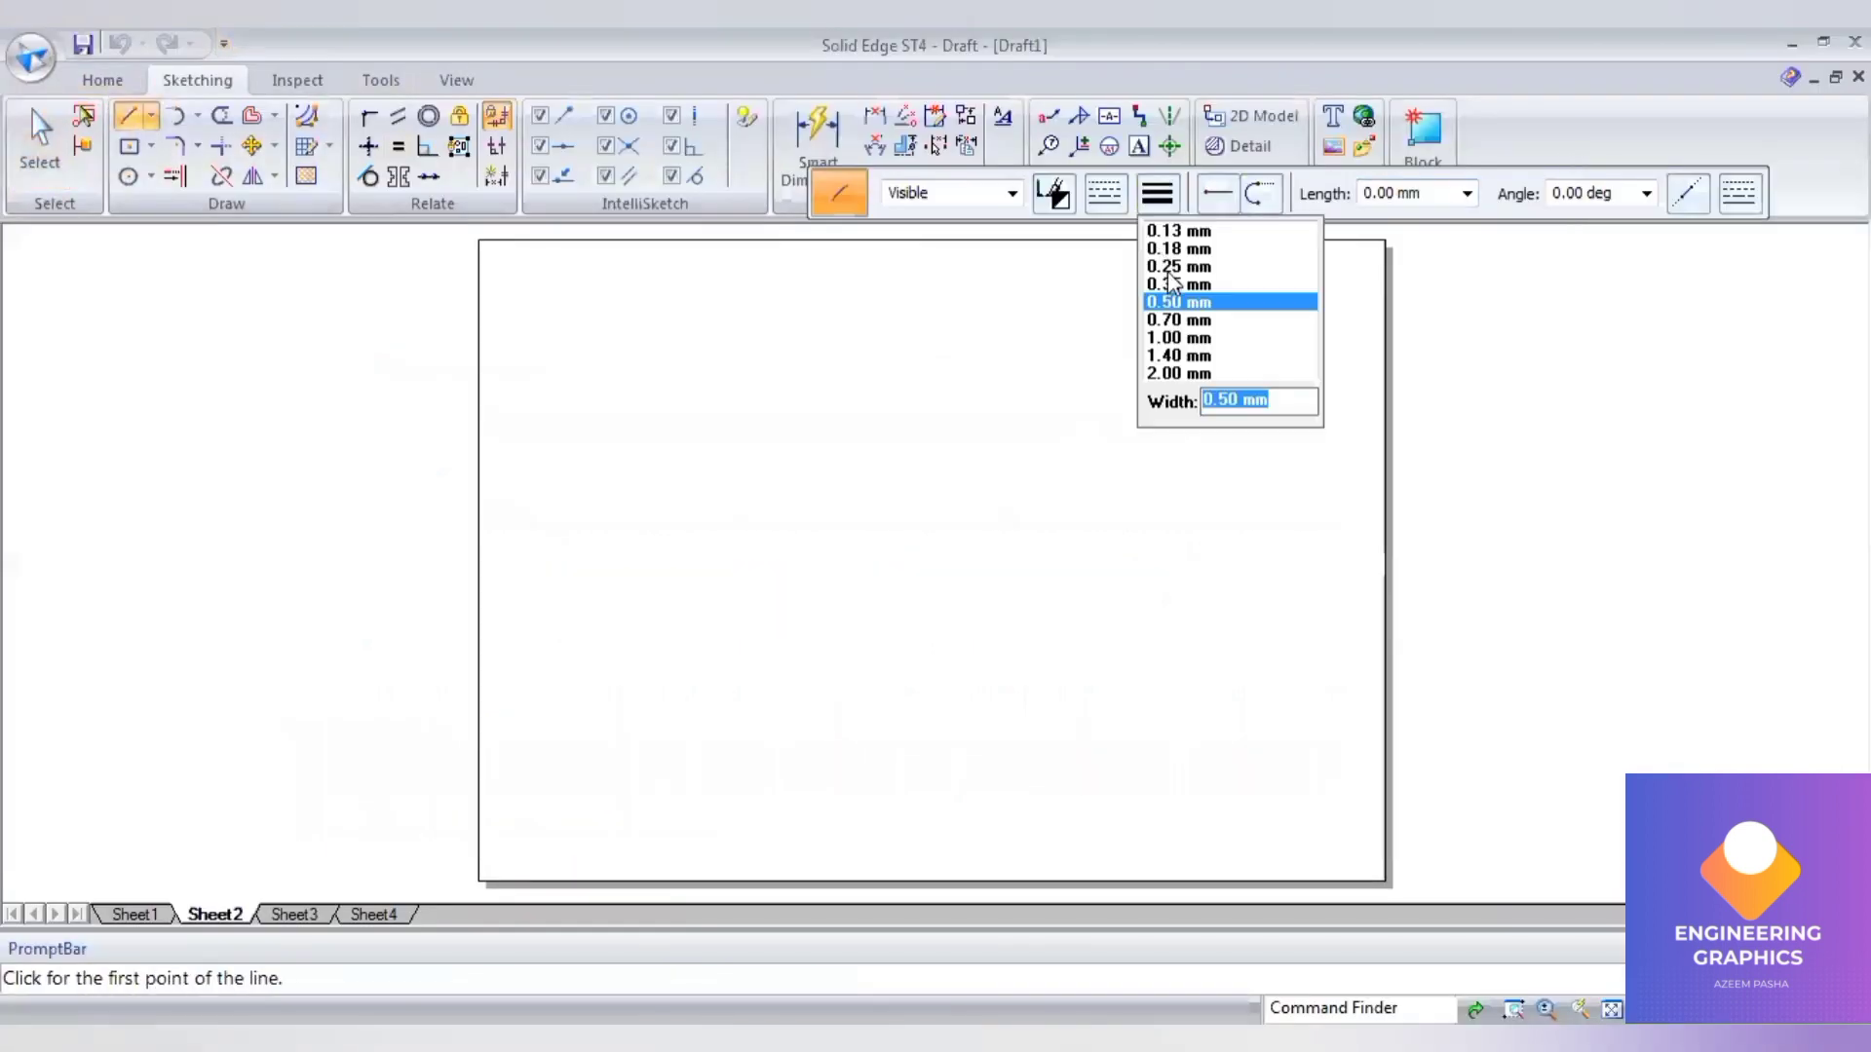
{"action": "left_click", "coordinate": [1164, 261]}
{"action": "left_click", "coordinate": [494, 527]}
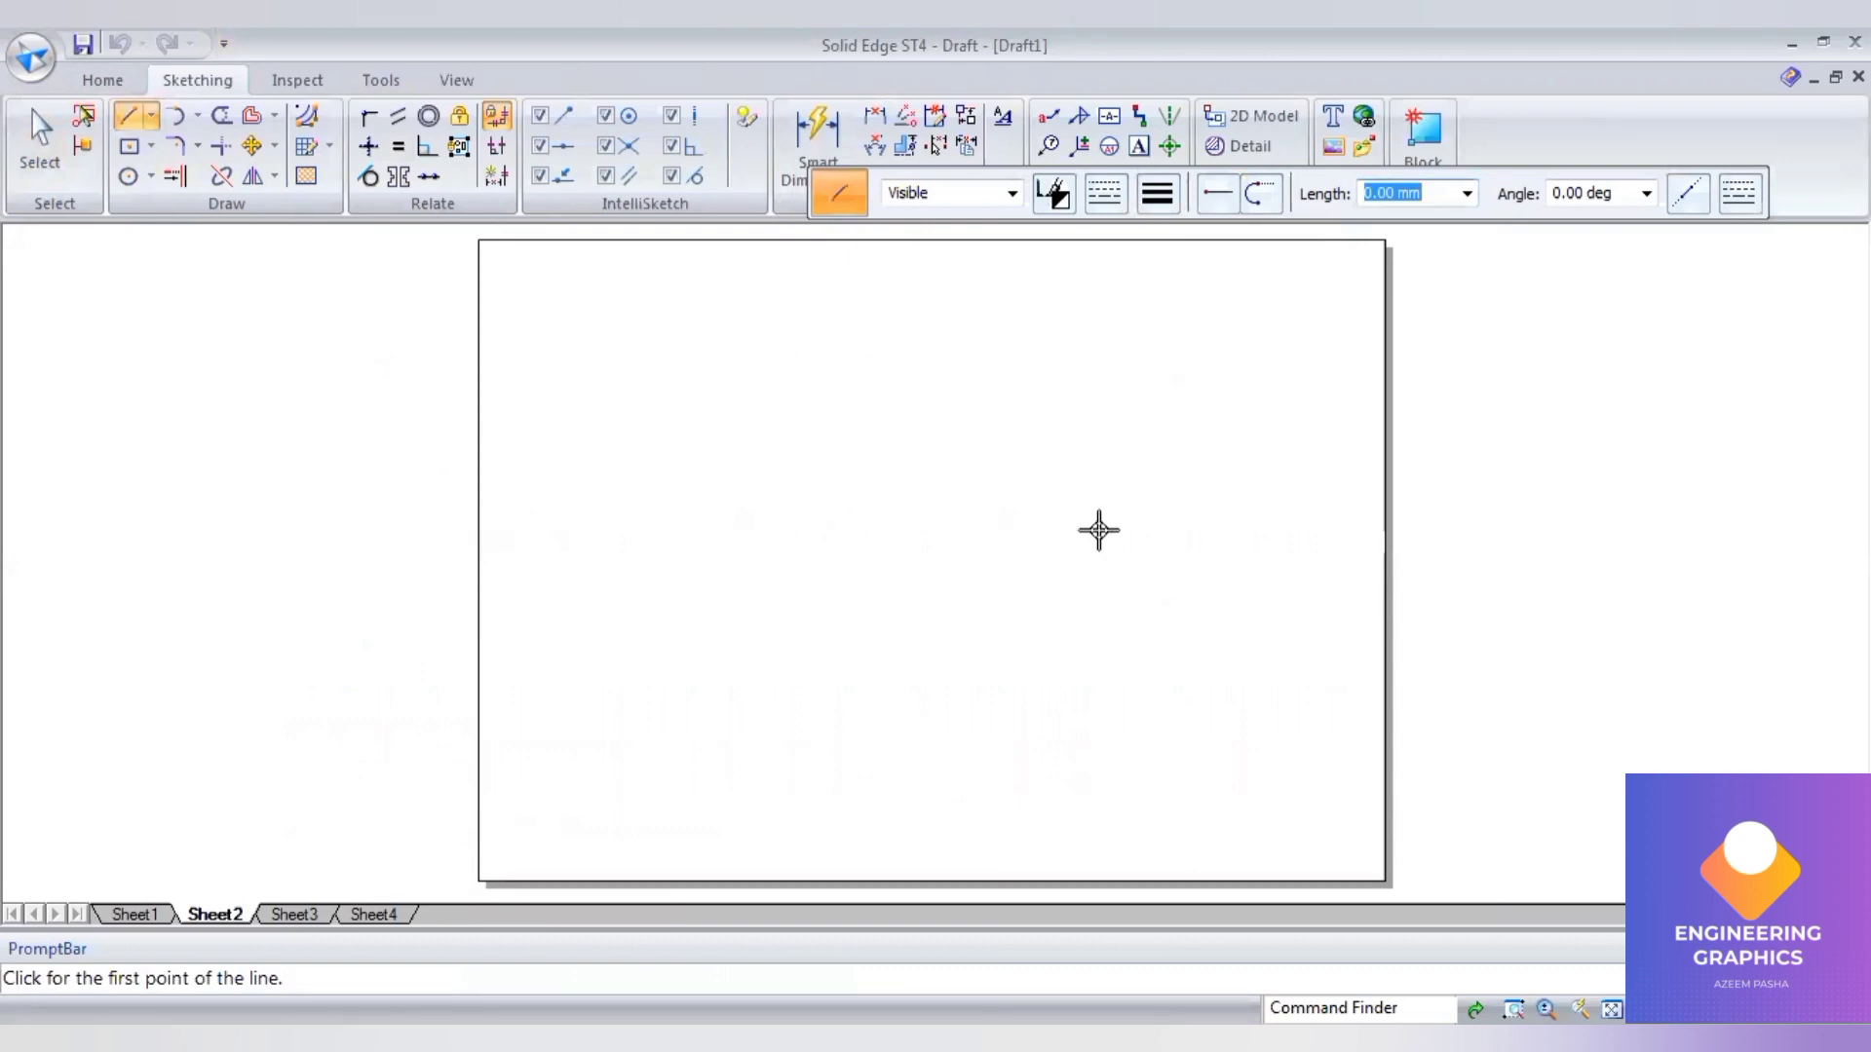
{"action": "left_click", "coordinate": [1354, 530]}
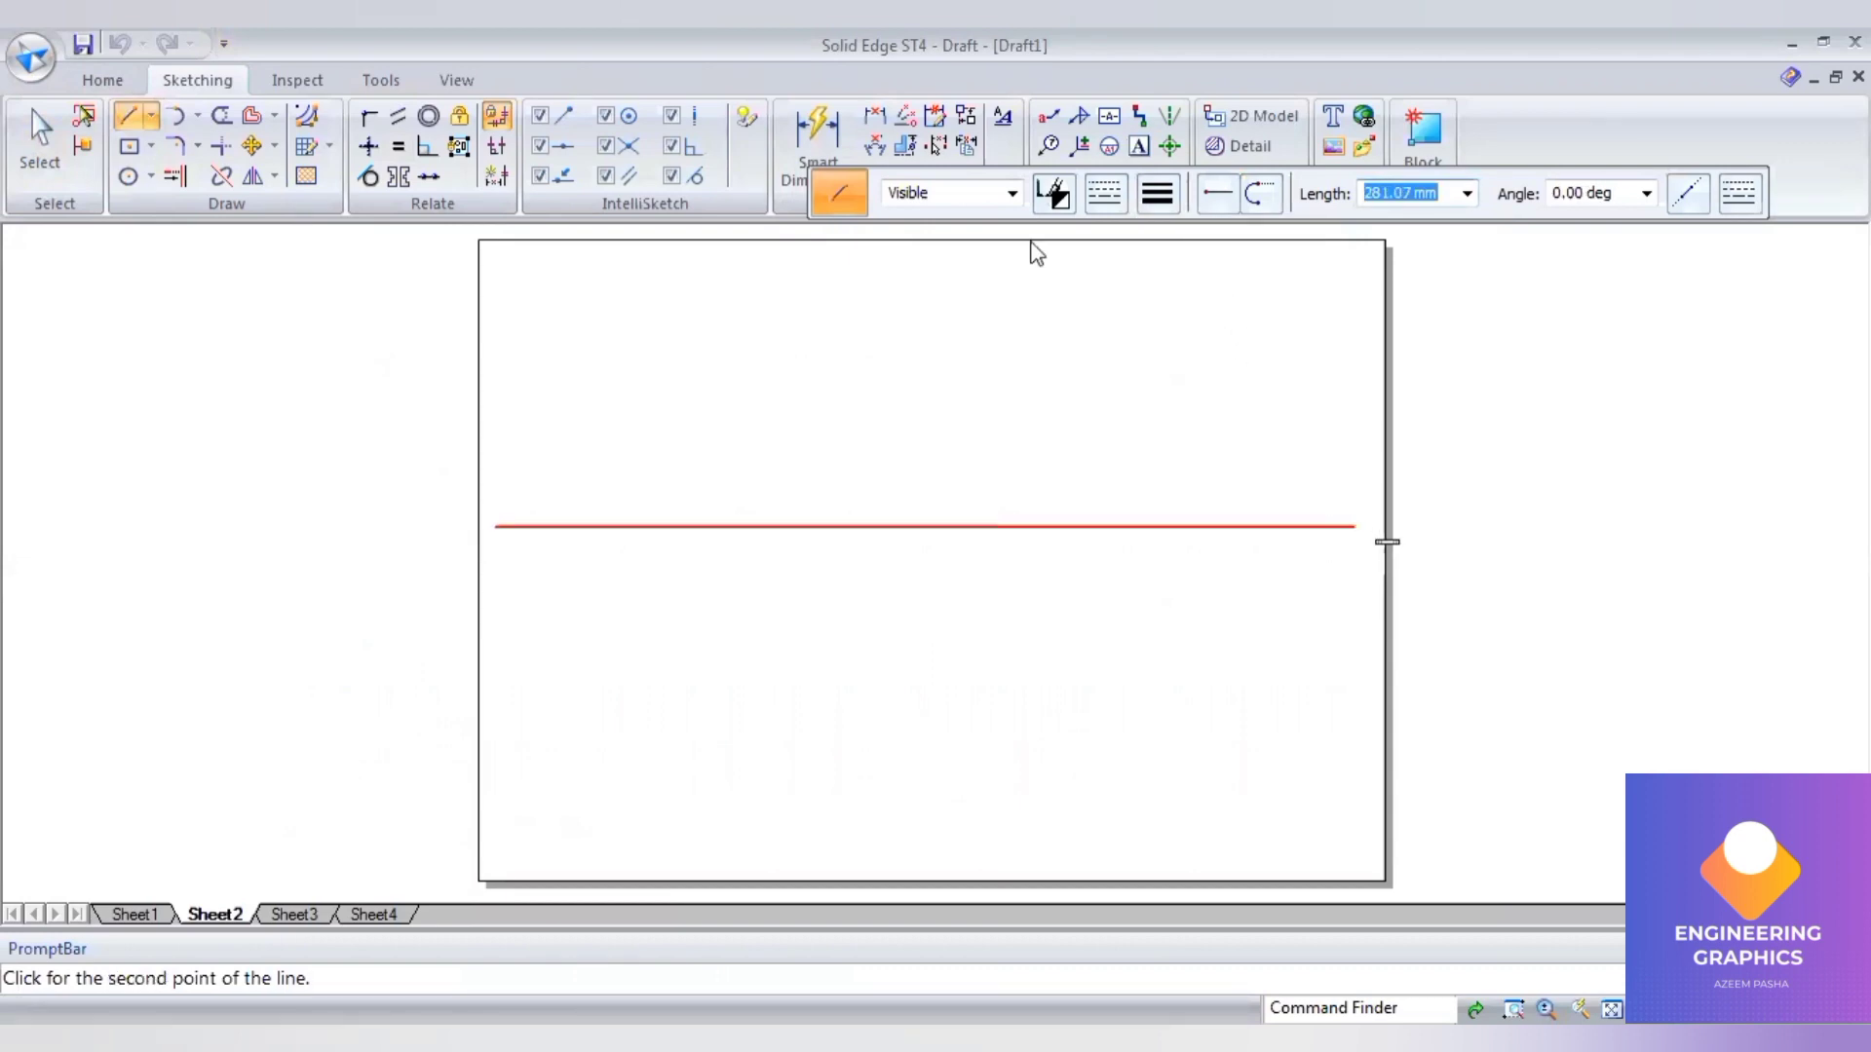
{"action": "key", "text": "t"}
- Label the xy line x and y at its ends, with vp and hp
{"action": "left_click", "coordinate": [488, 534]}
{"action": "type", "text": "x"}
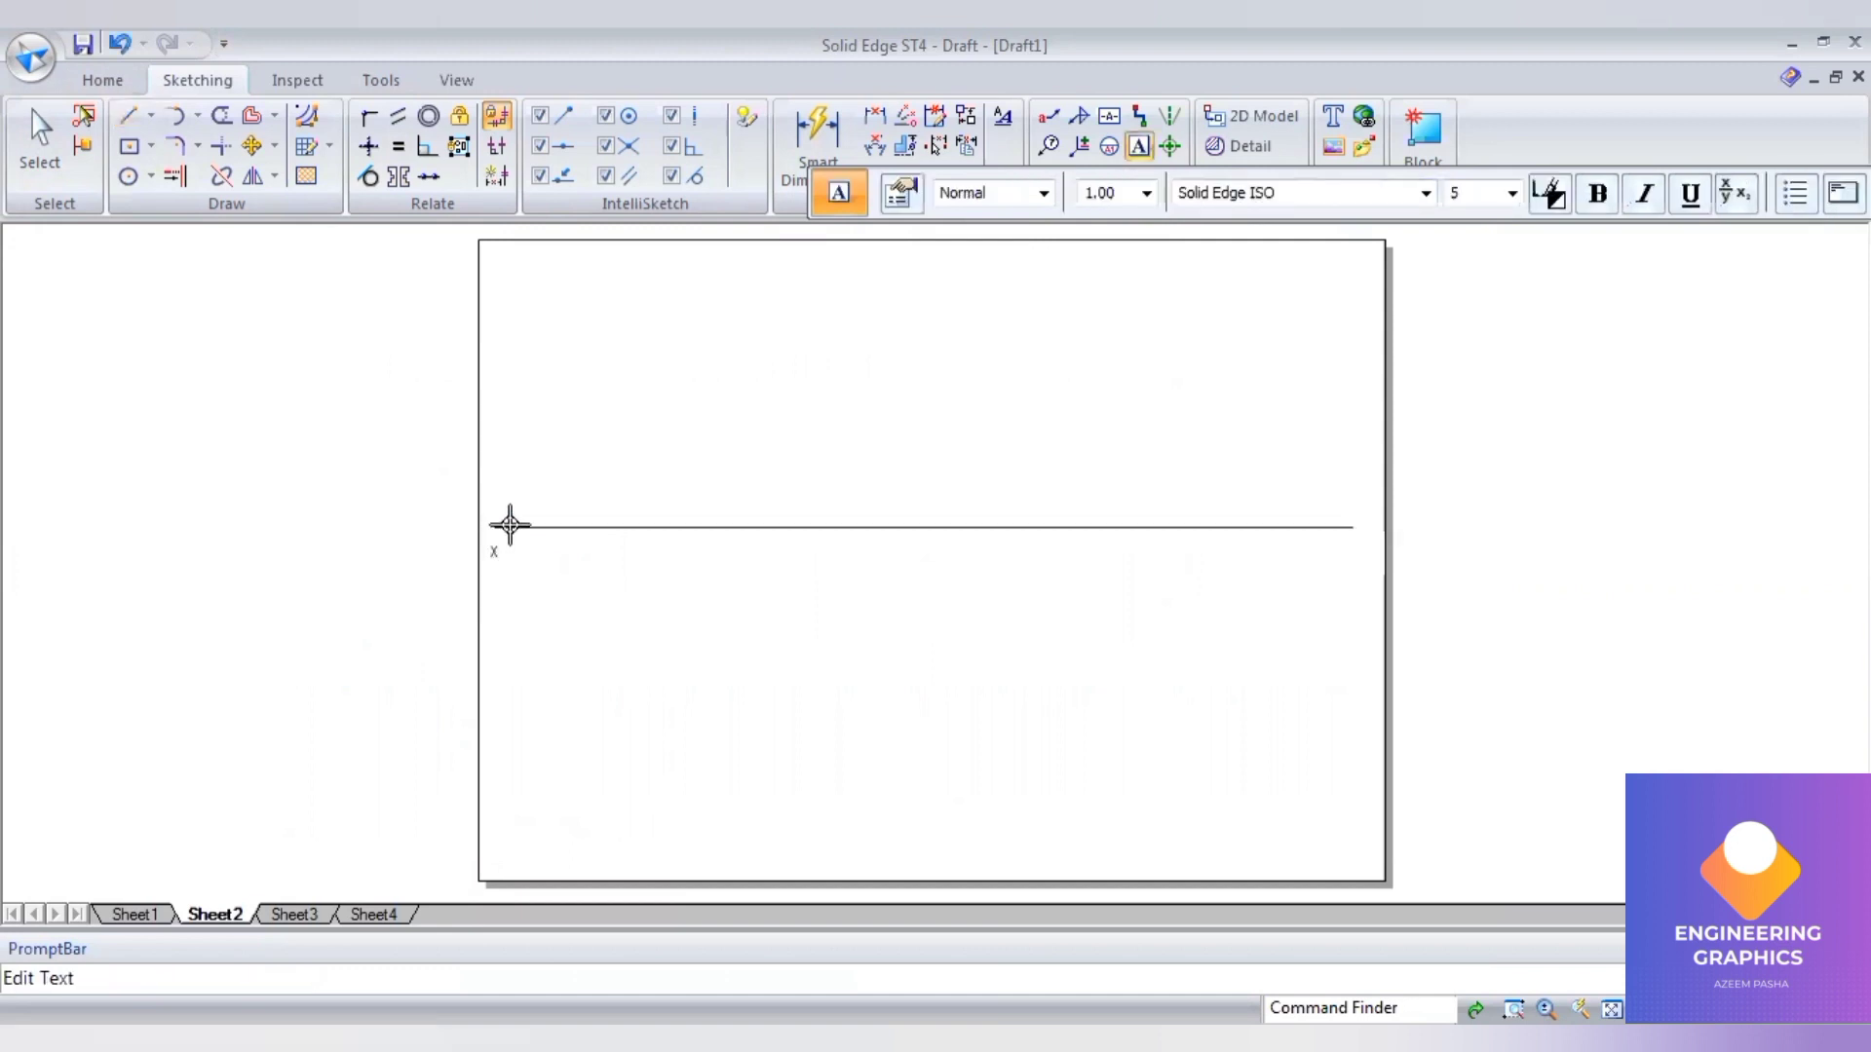
{"action": "left_click", "coordinate": [522, 499]}
{"action": "type", "text": "vp"}
{"action": "type", "text": "hp"}
{"action": "left_click", "coordinate": [1350, 534]}
{"action": "type", "text": "y"}
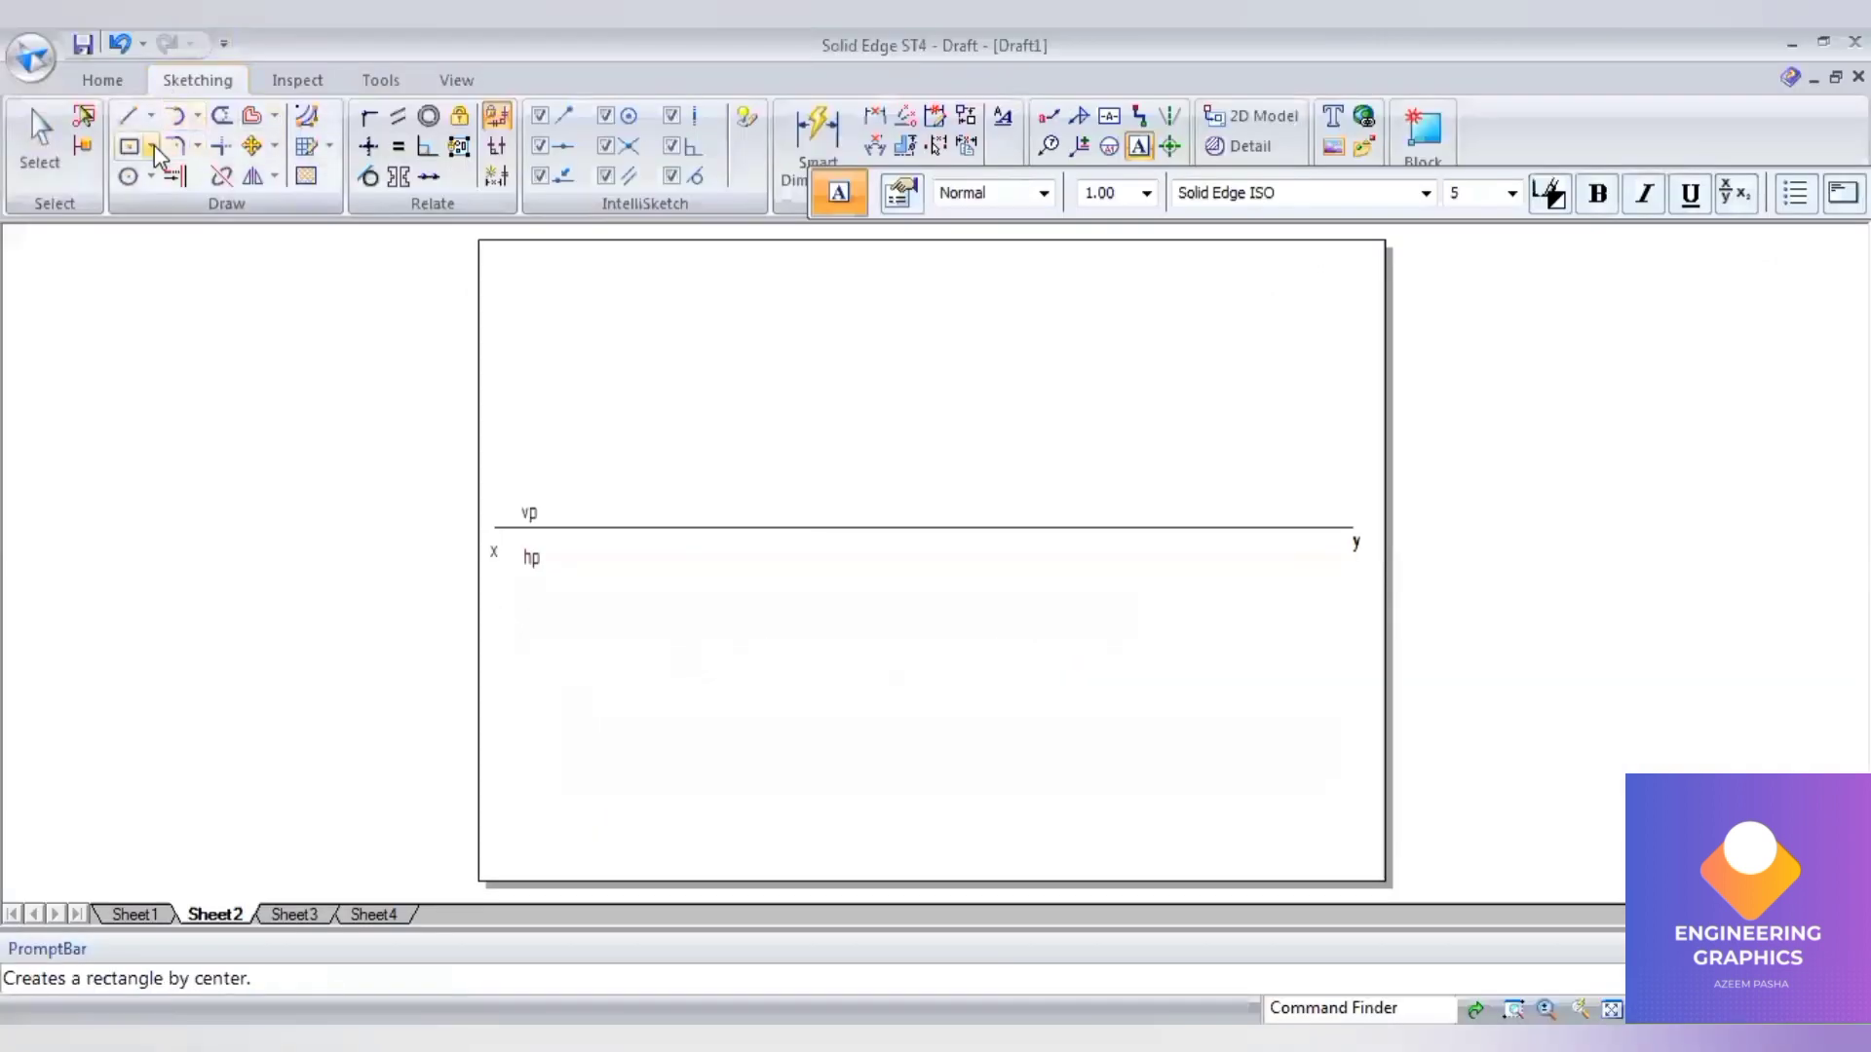
{"action": "left_click", "coordinate": [151, 146]}
{"action": "left_click", "coordinate": [148, 272]}
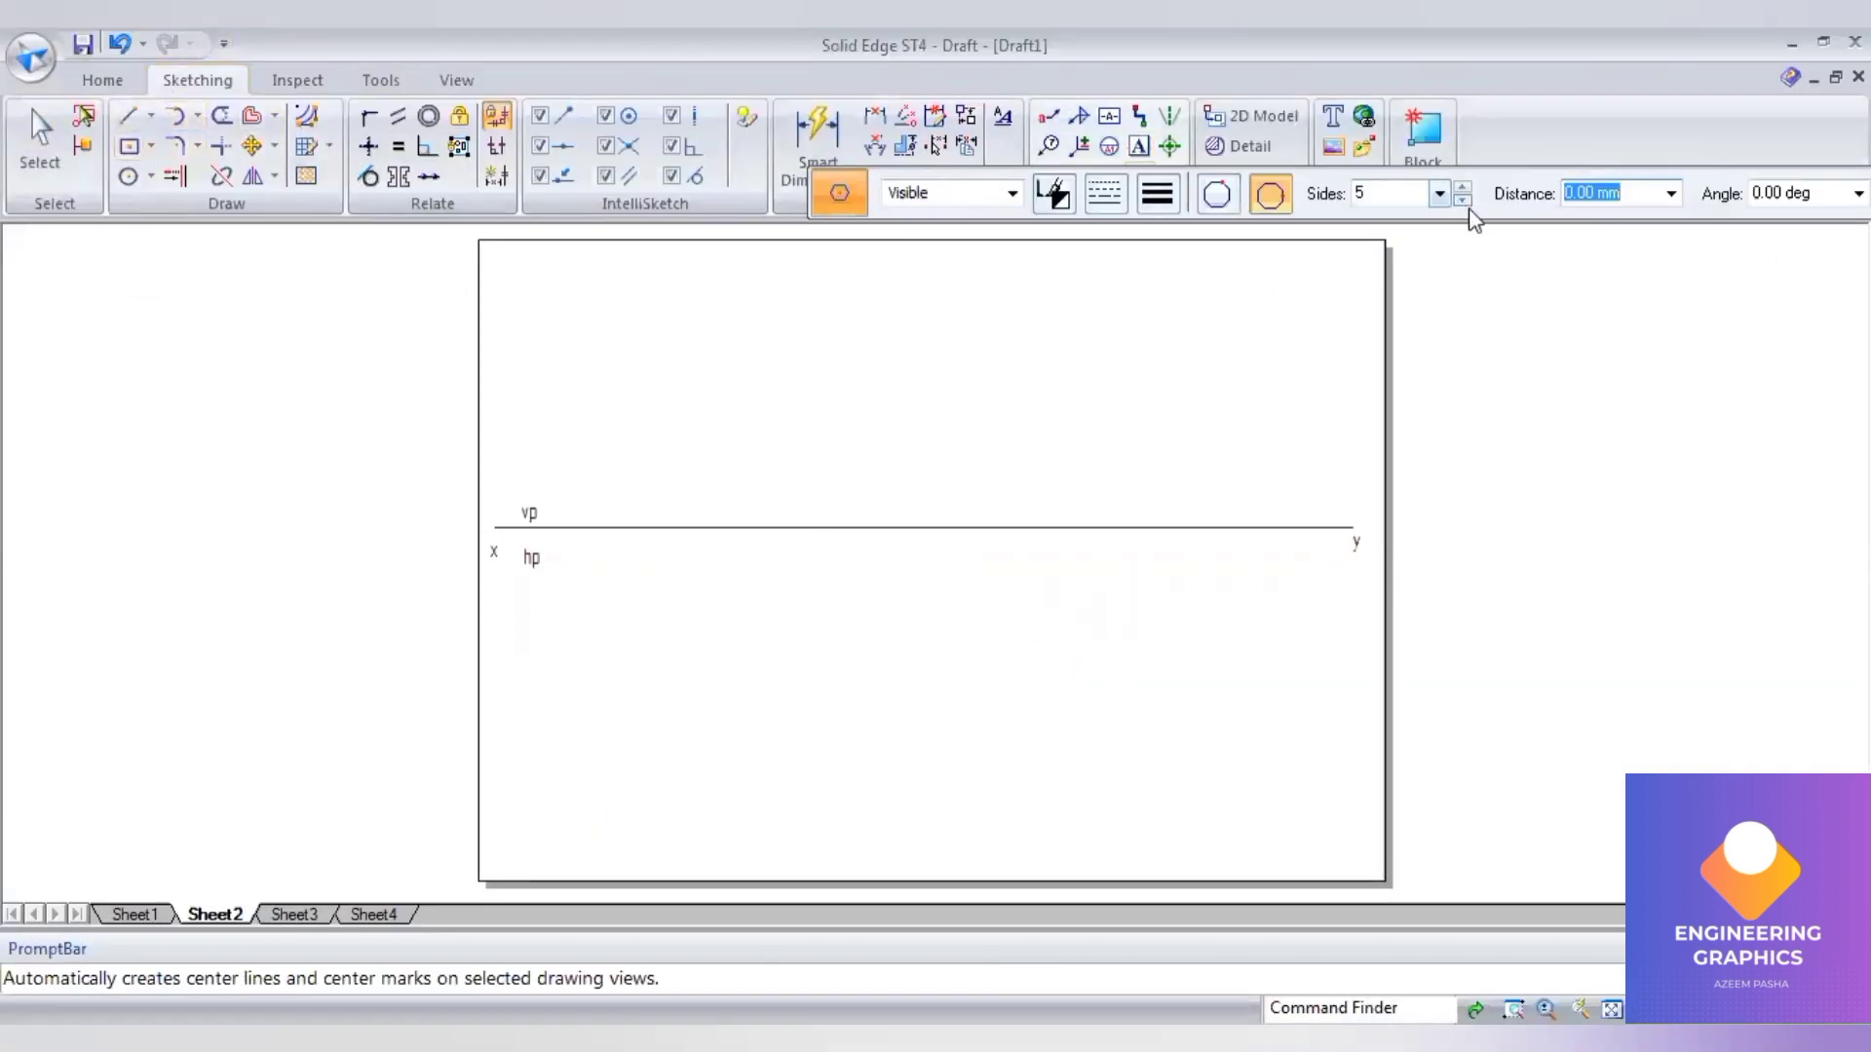
- Draw a 0.50 mm equilateral triangle above xy with its left side vertical
{"action": "left_click", "coordinate": [1154, 194]}
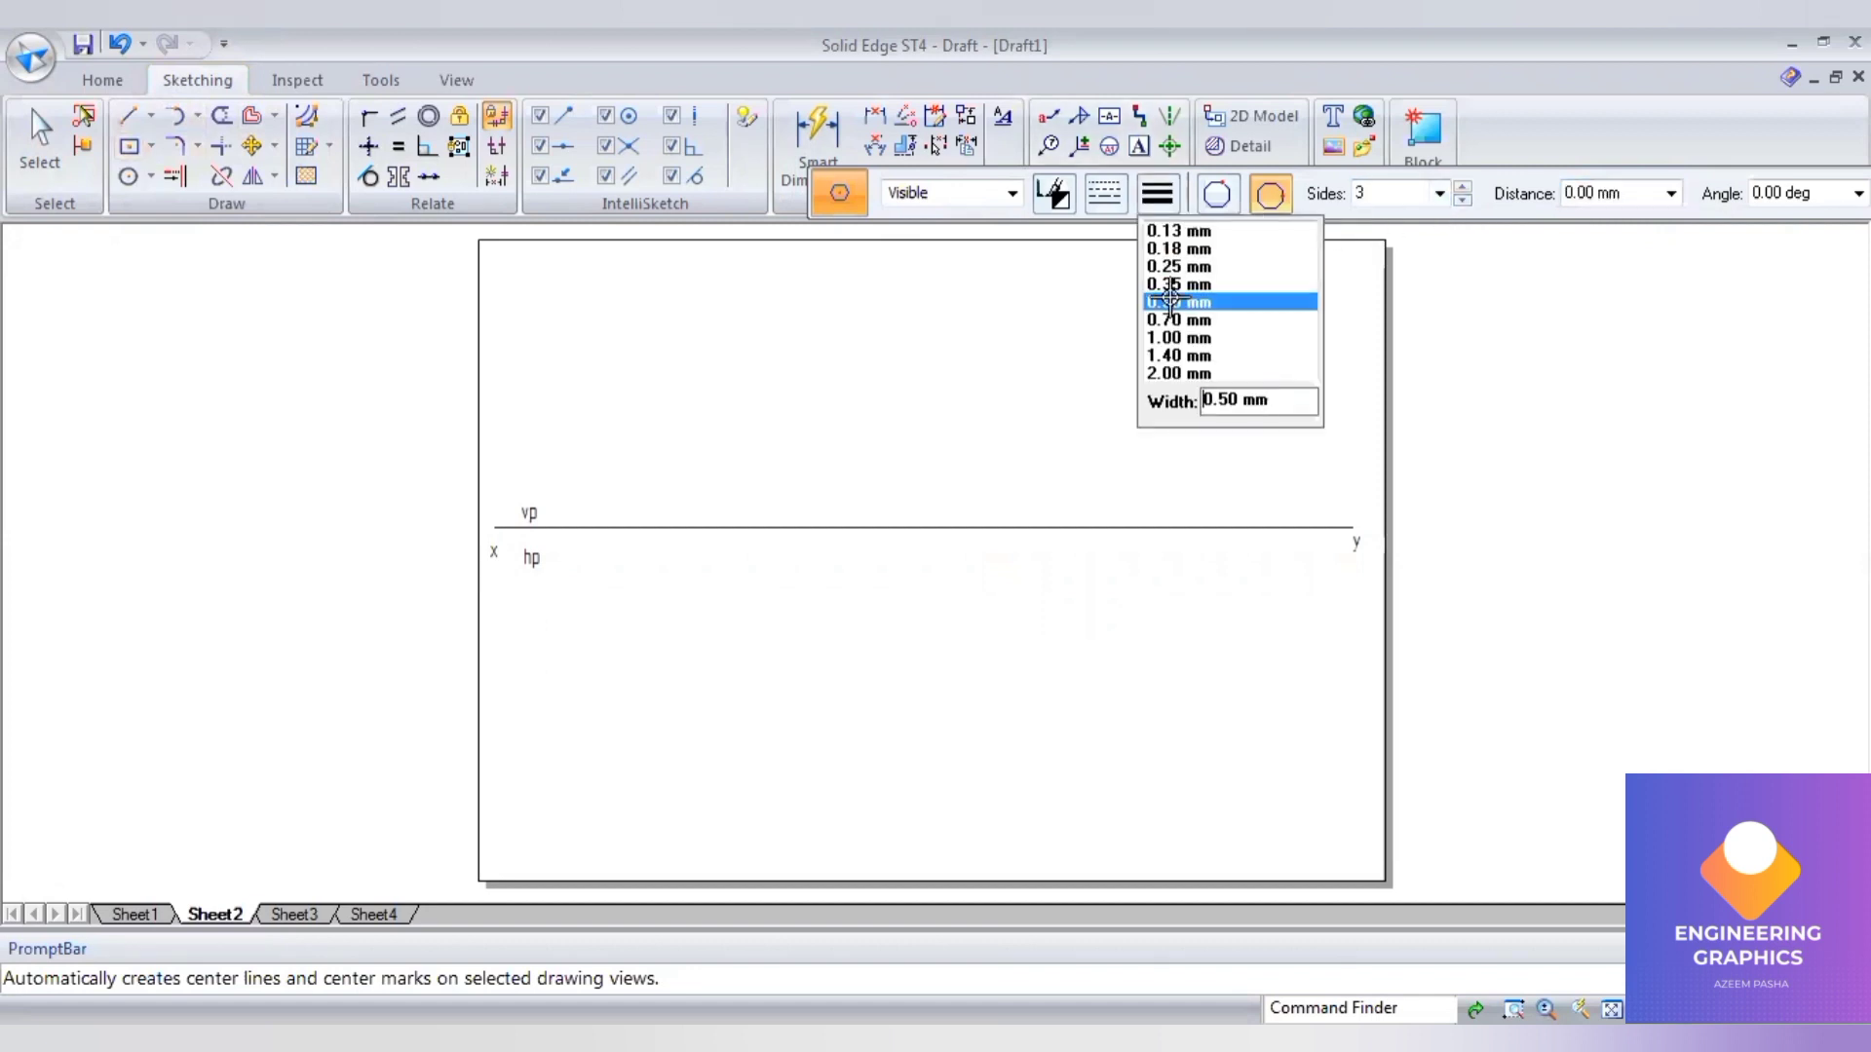
{"action": "left_click", "coordinate": [1175, 302]}
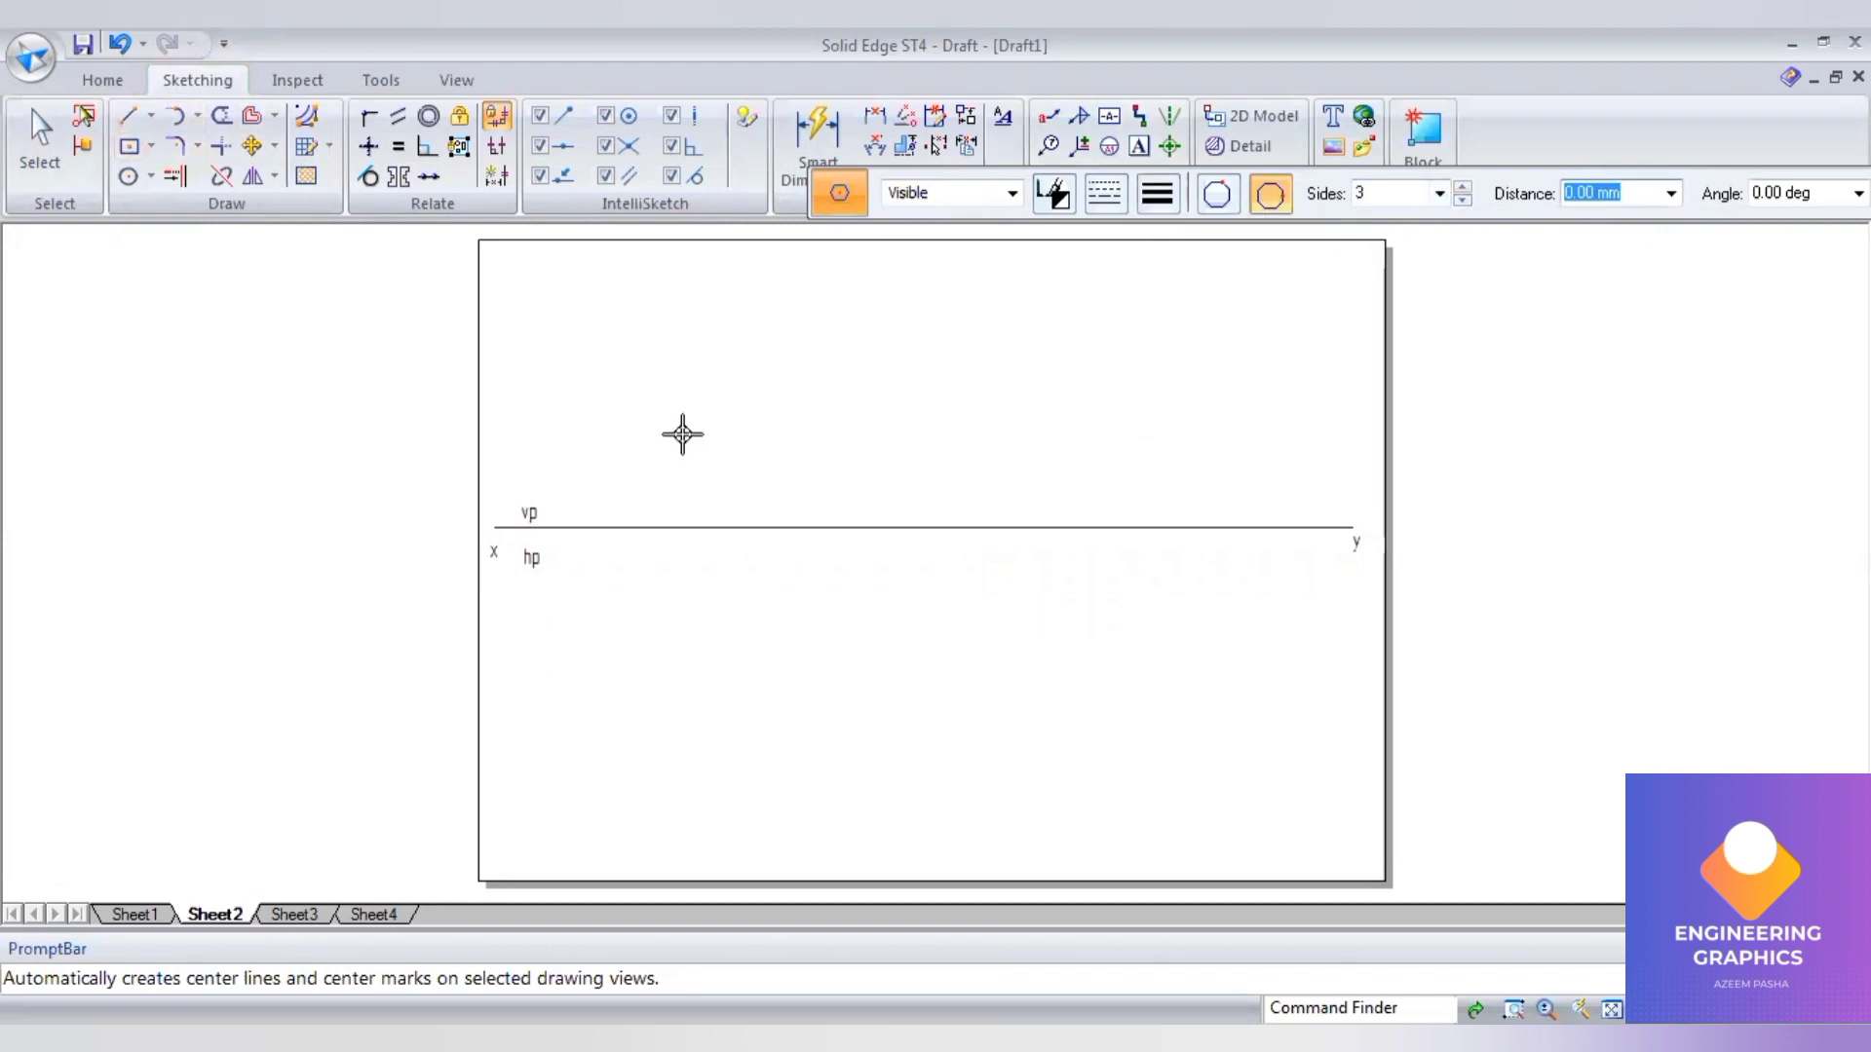
{"action": "left_click", "coordinate": [631, 401]}
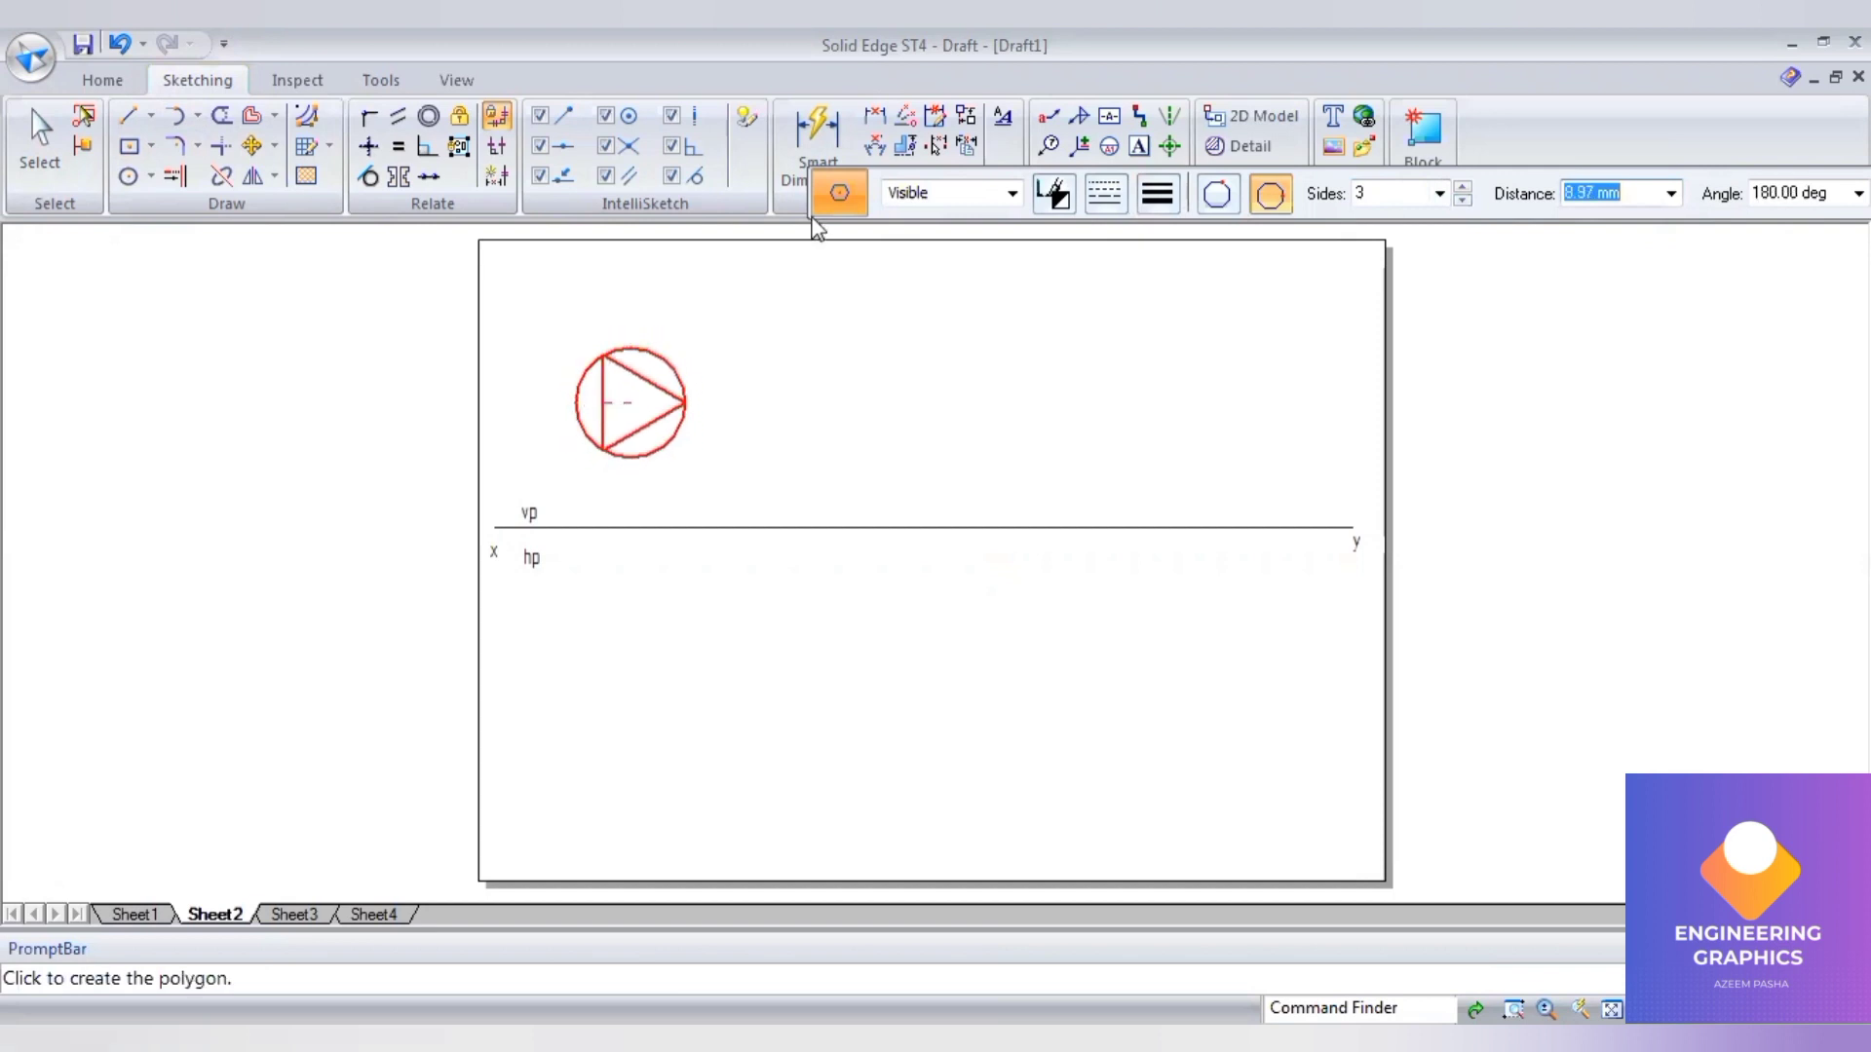
{"action": "left_click", "coordinate": [604, 396]}
- Dimension the triangle's left side as 25, then check question 7 in the PDF
{"action": "left_click", "coordinate": [562, 399]}
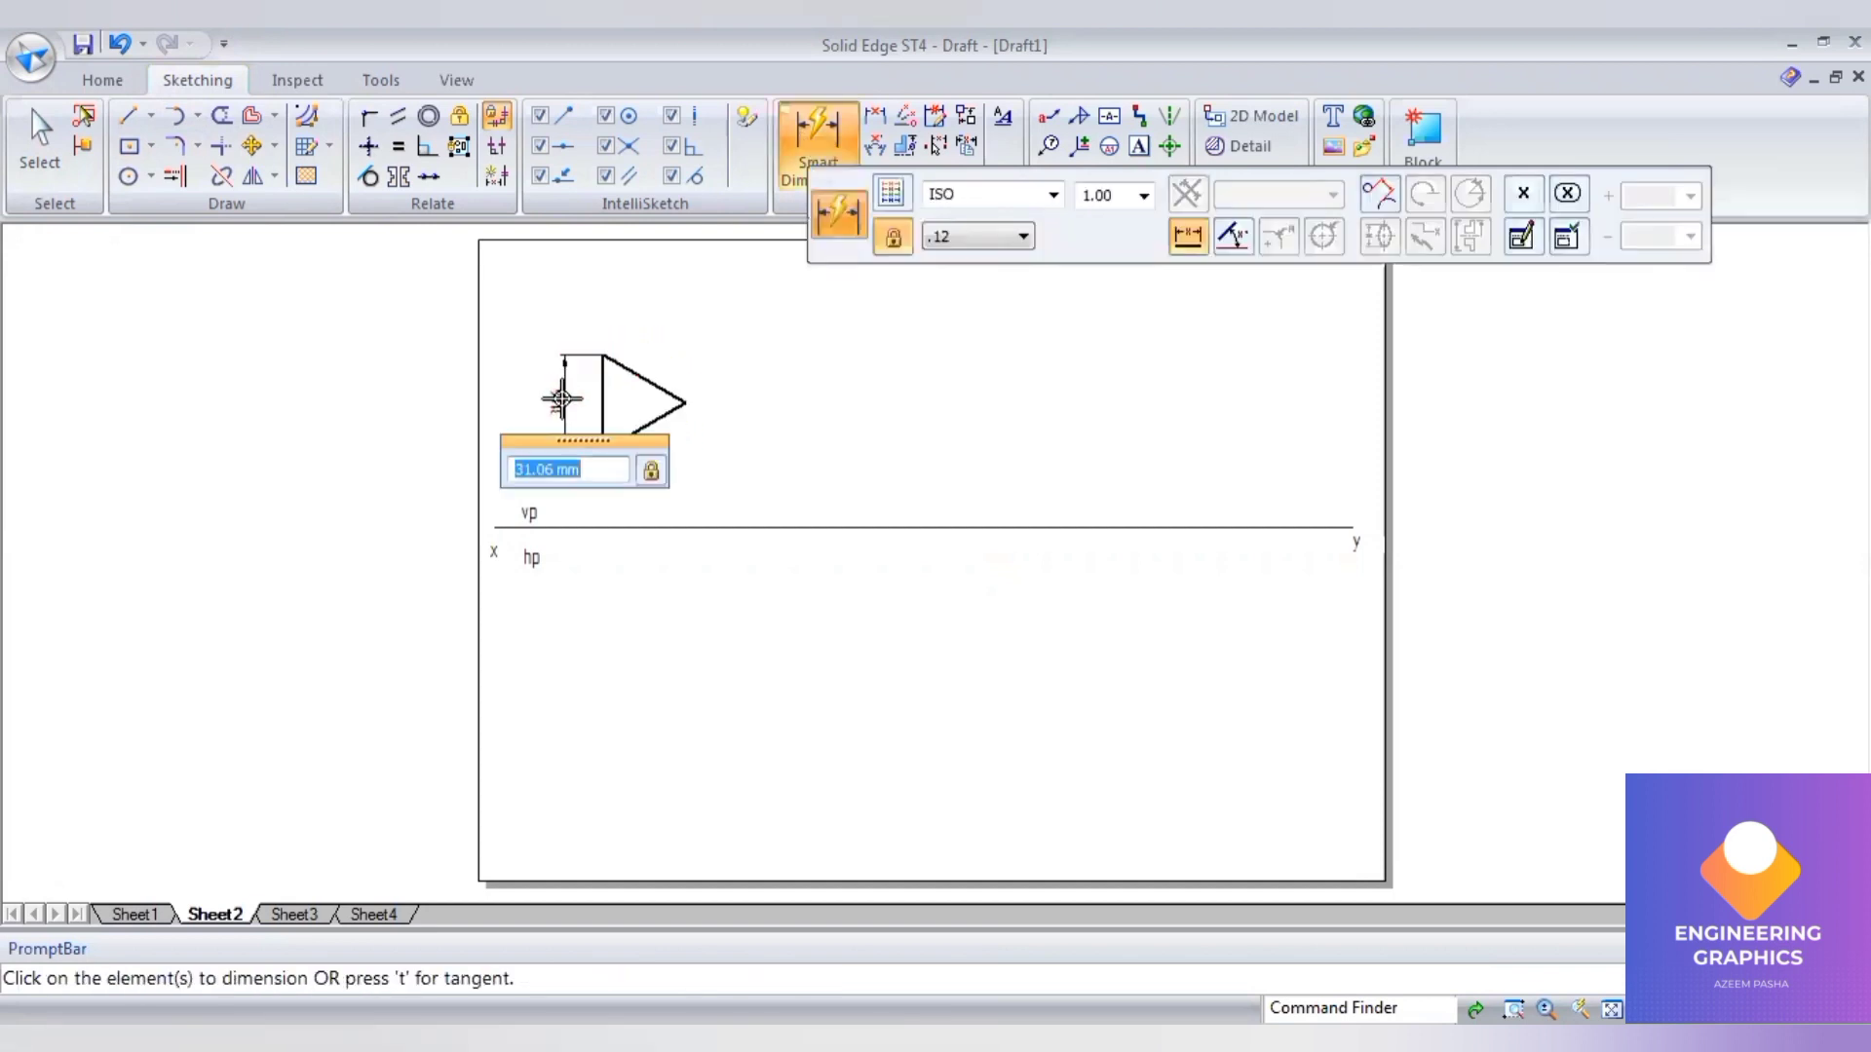
{"action": "type", "text": "25"}
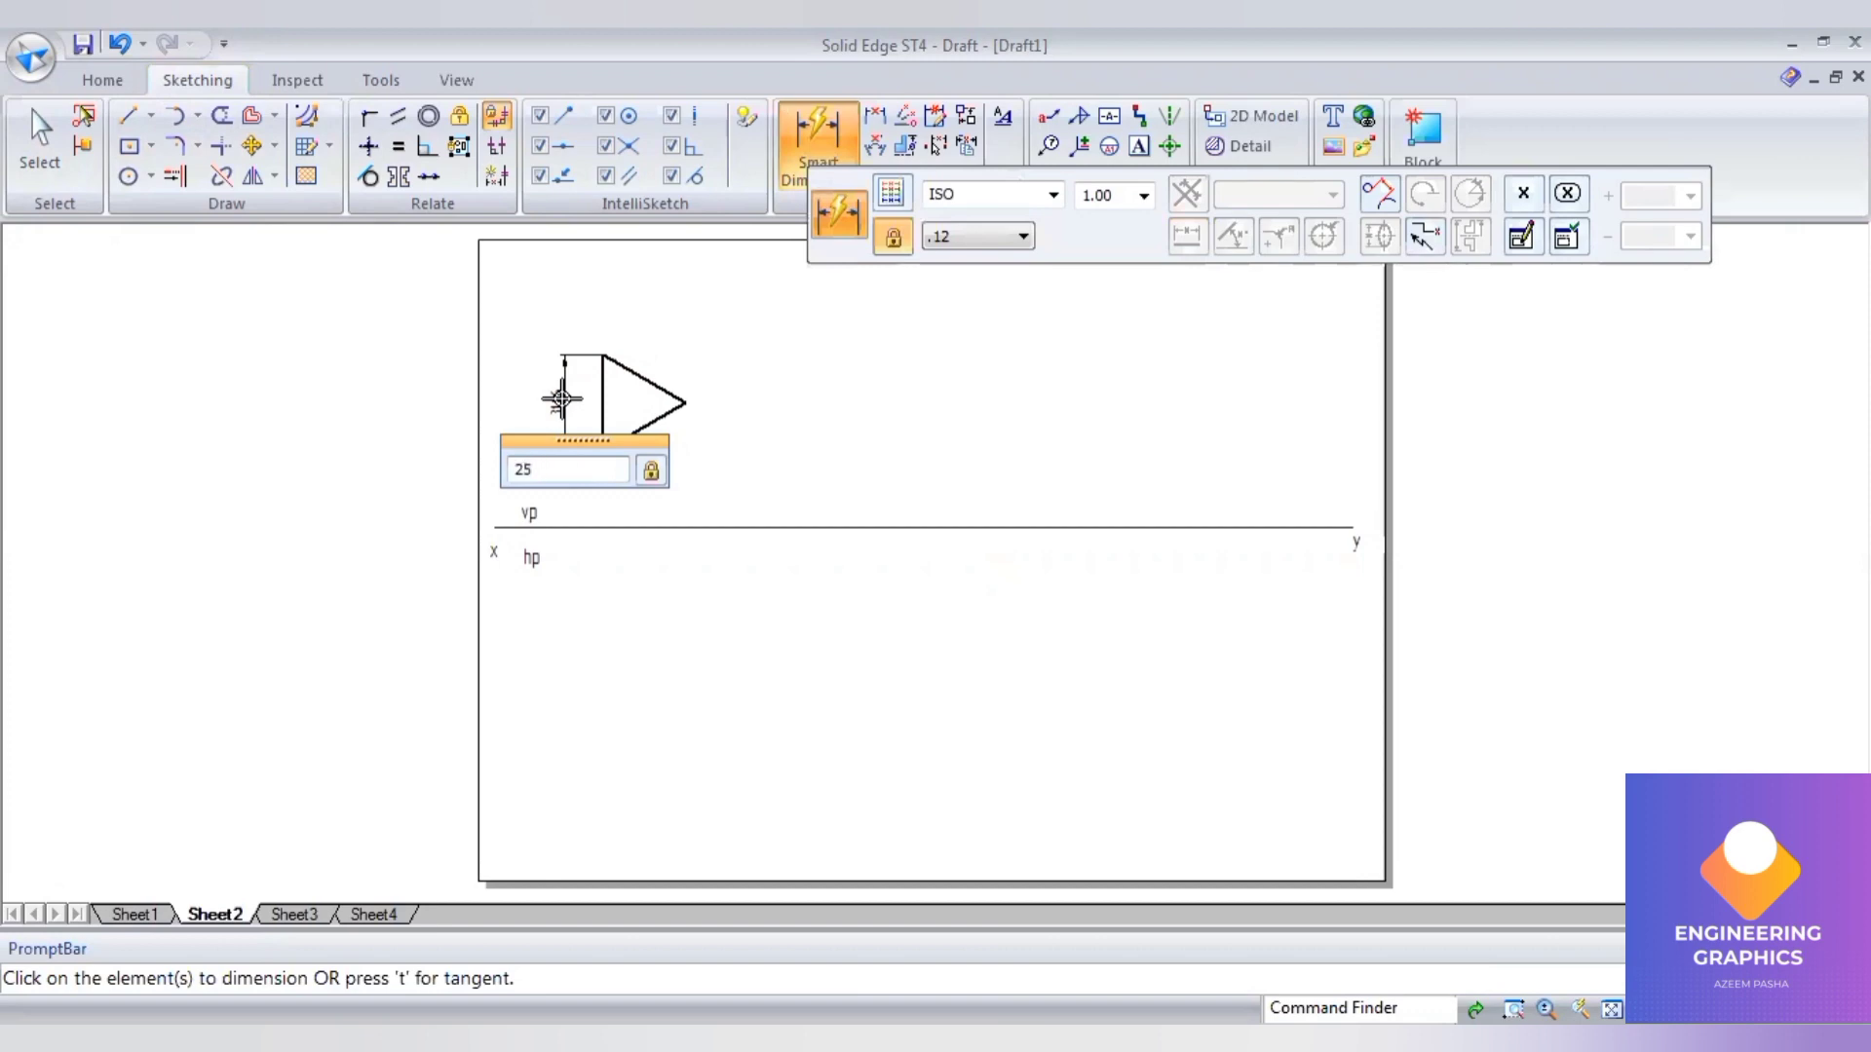
{"action": "key", "text": "Return"}
{"action": "scroll", "coordinate": [561, 400], "scroll_direction": "up", "scroll_amount": 1}
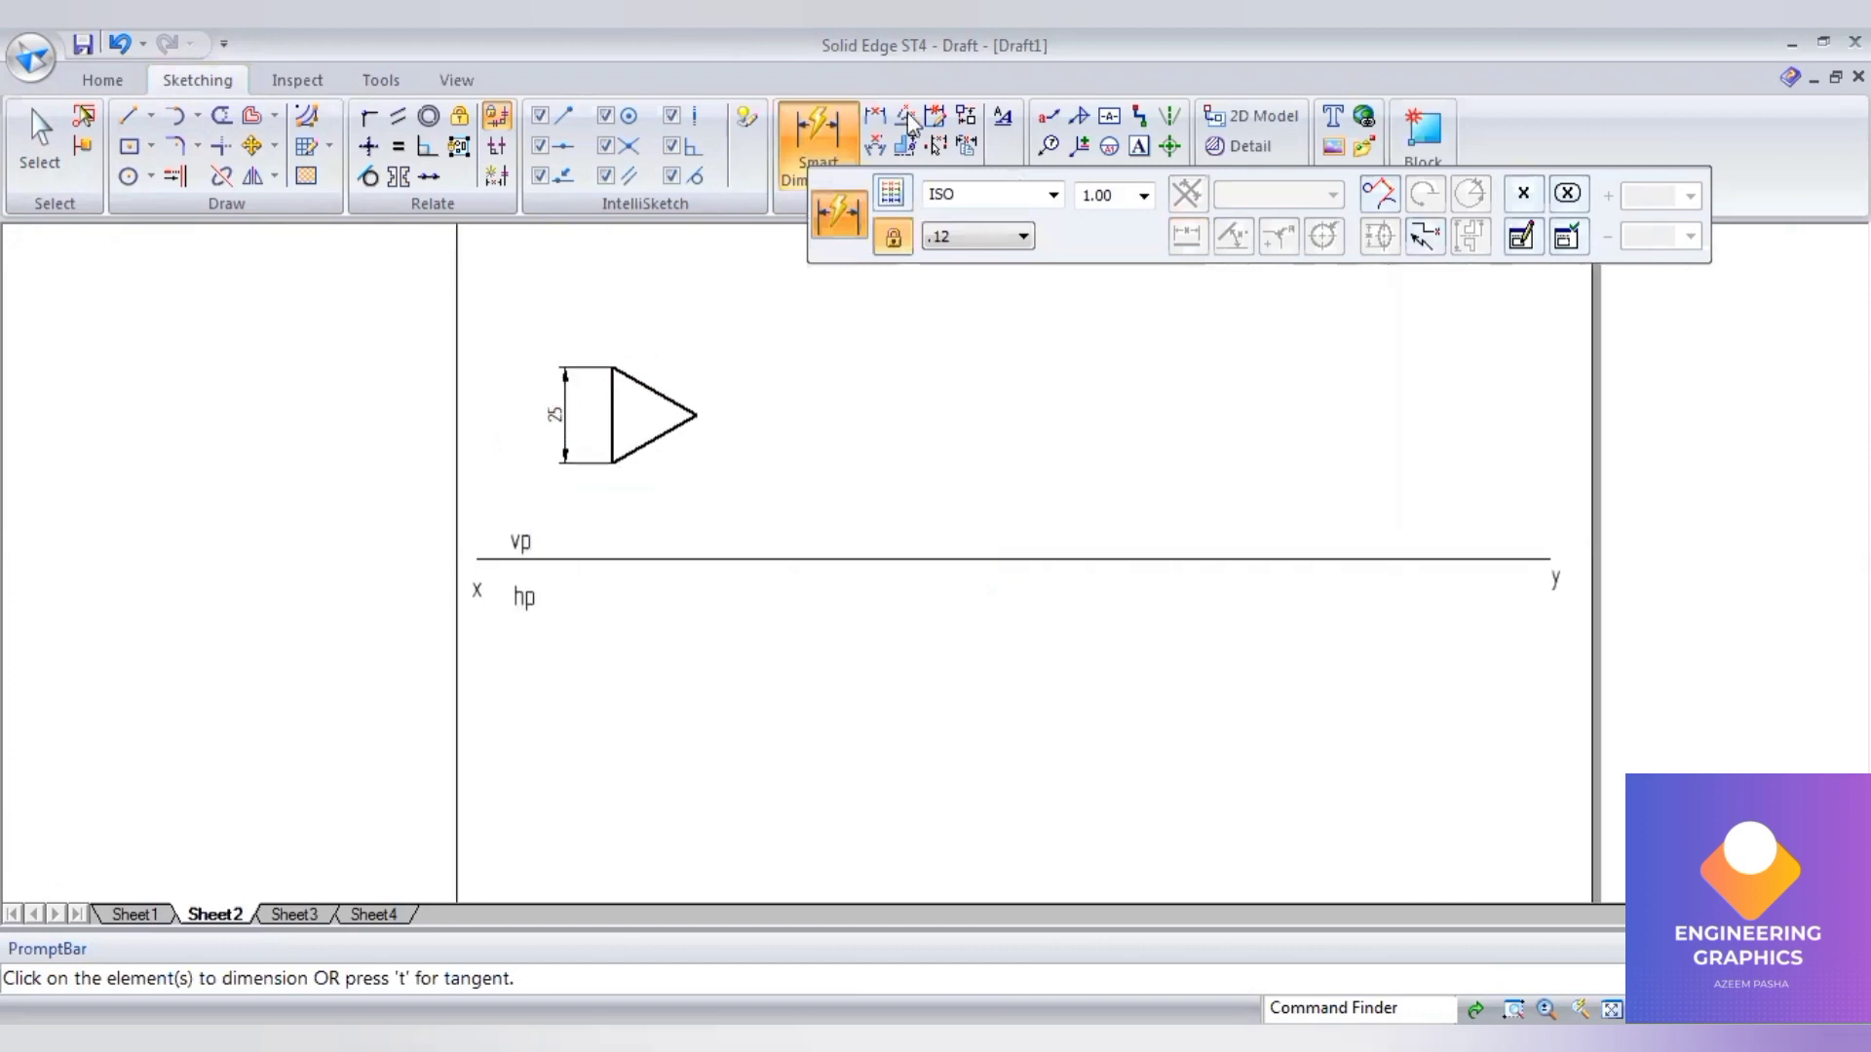
{"action": "key", "text": "alt+Tab"}
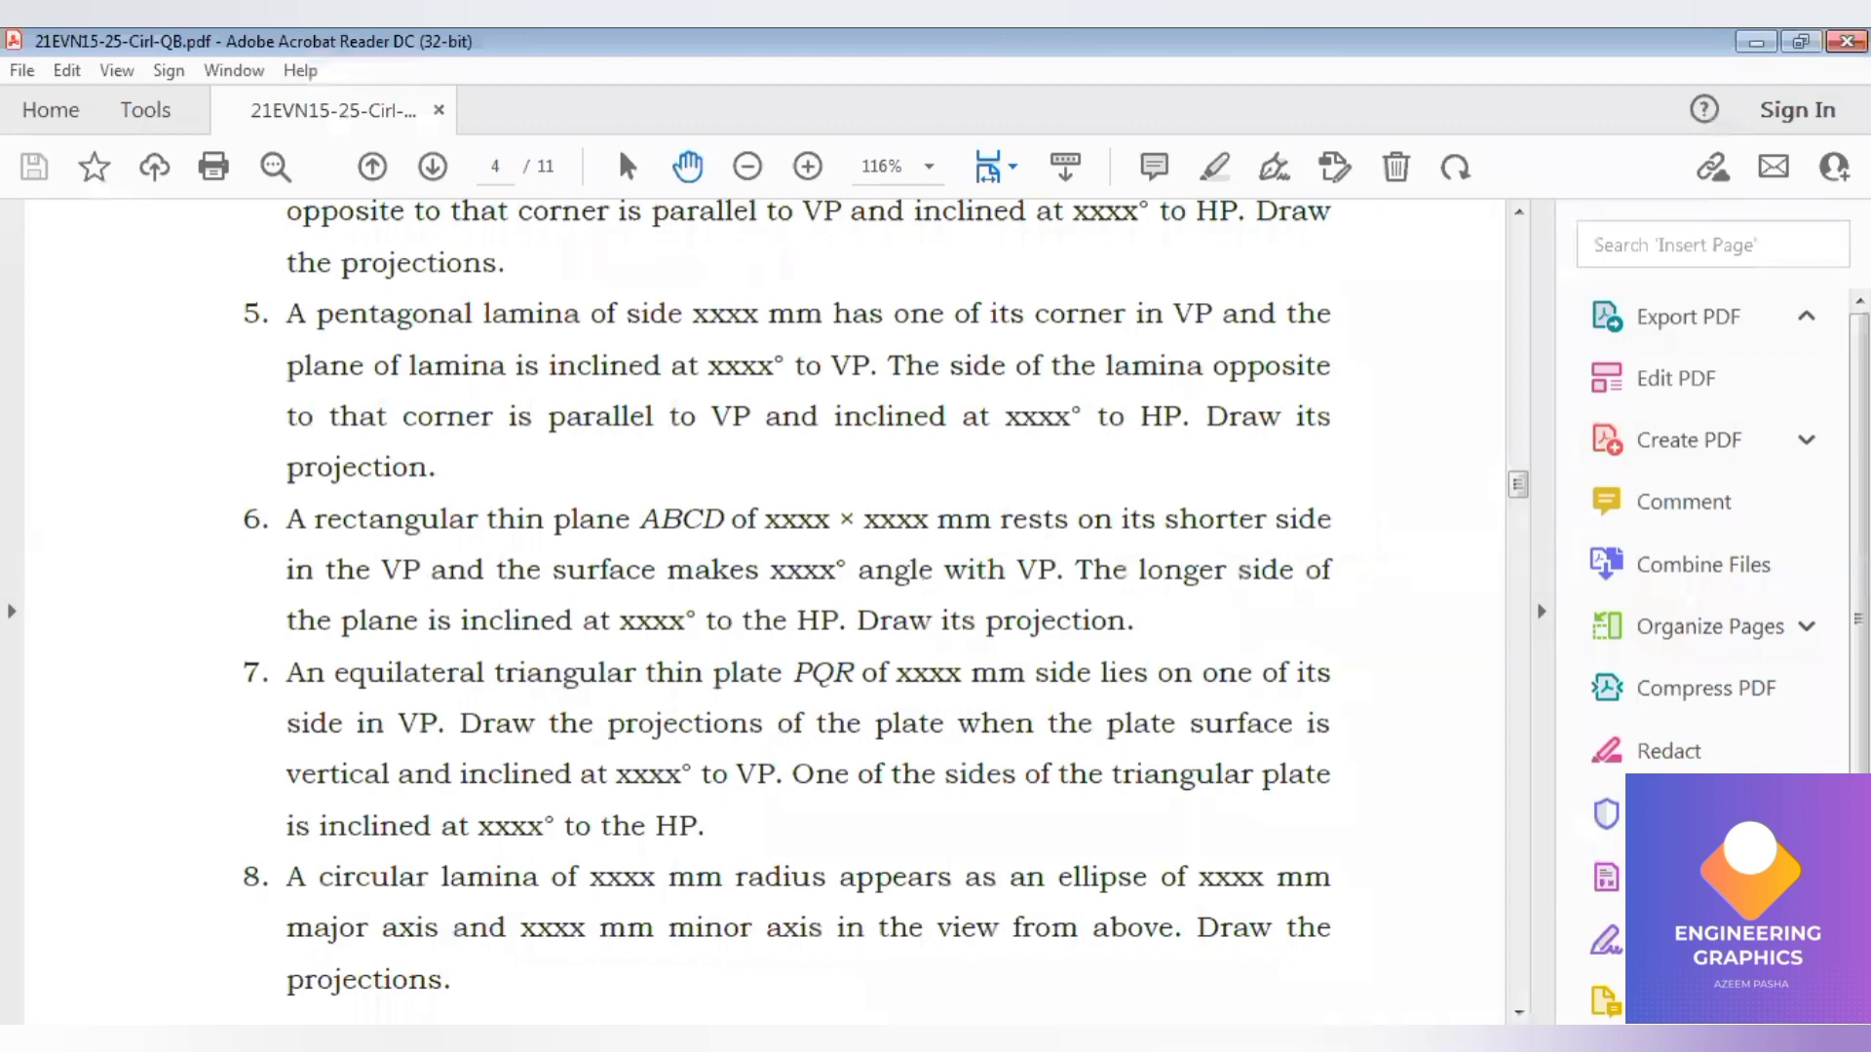
{"action": "key", "text": "alt+Tab"}
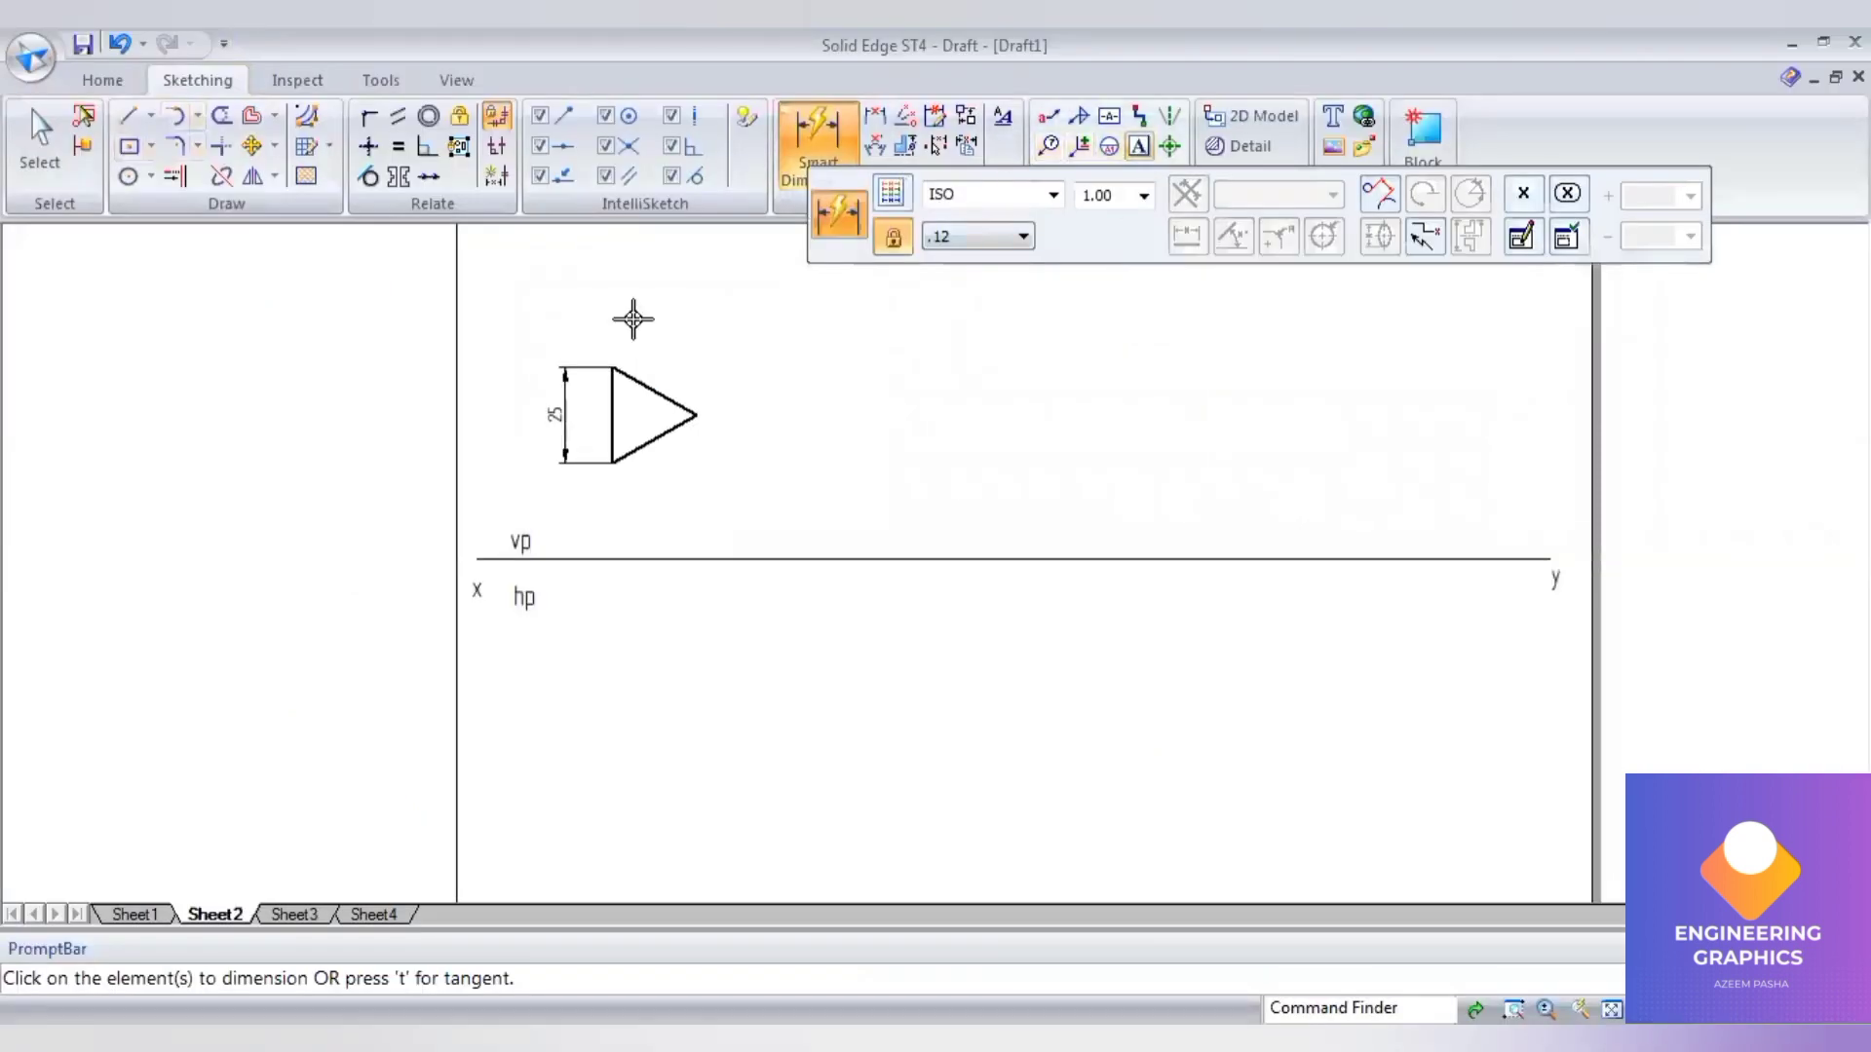
- Label the triangle's vertices a', b' and c'
{"action": "left_click", "coordinate": [612, 322]}
{"action": "type", "text": "'"}
{"action": "left_click", "coordinate": [604, 475]}
{"action": "type", "text": "b'"}
{"action": "left_click", "coordinate": [713, 402]}
{"action": "left_click", "coordinate": [713, 402]}
{"action": "type", "text": "c'"}
- Draw thin projectors between xy and vertices b' and c'
{"action": "left_click", "coordinate": [128, 115]}
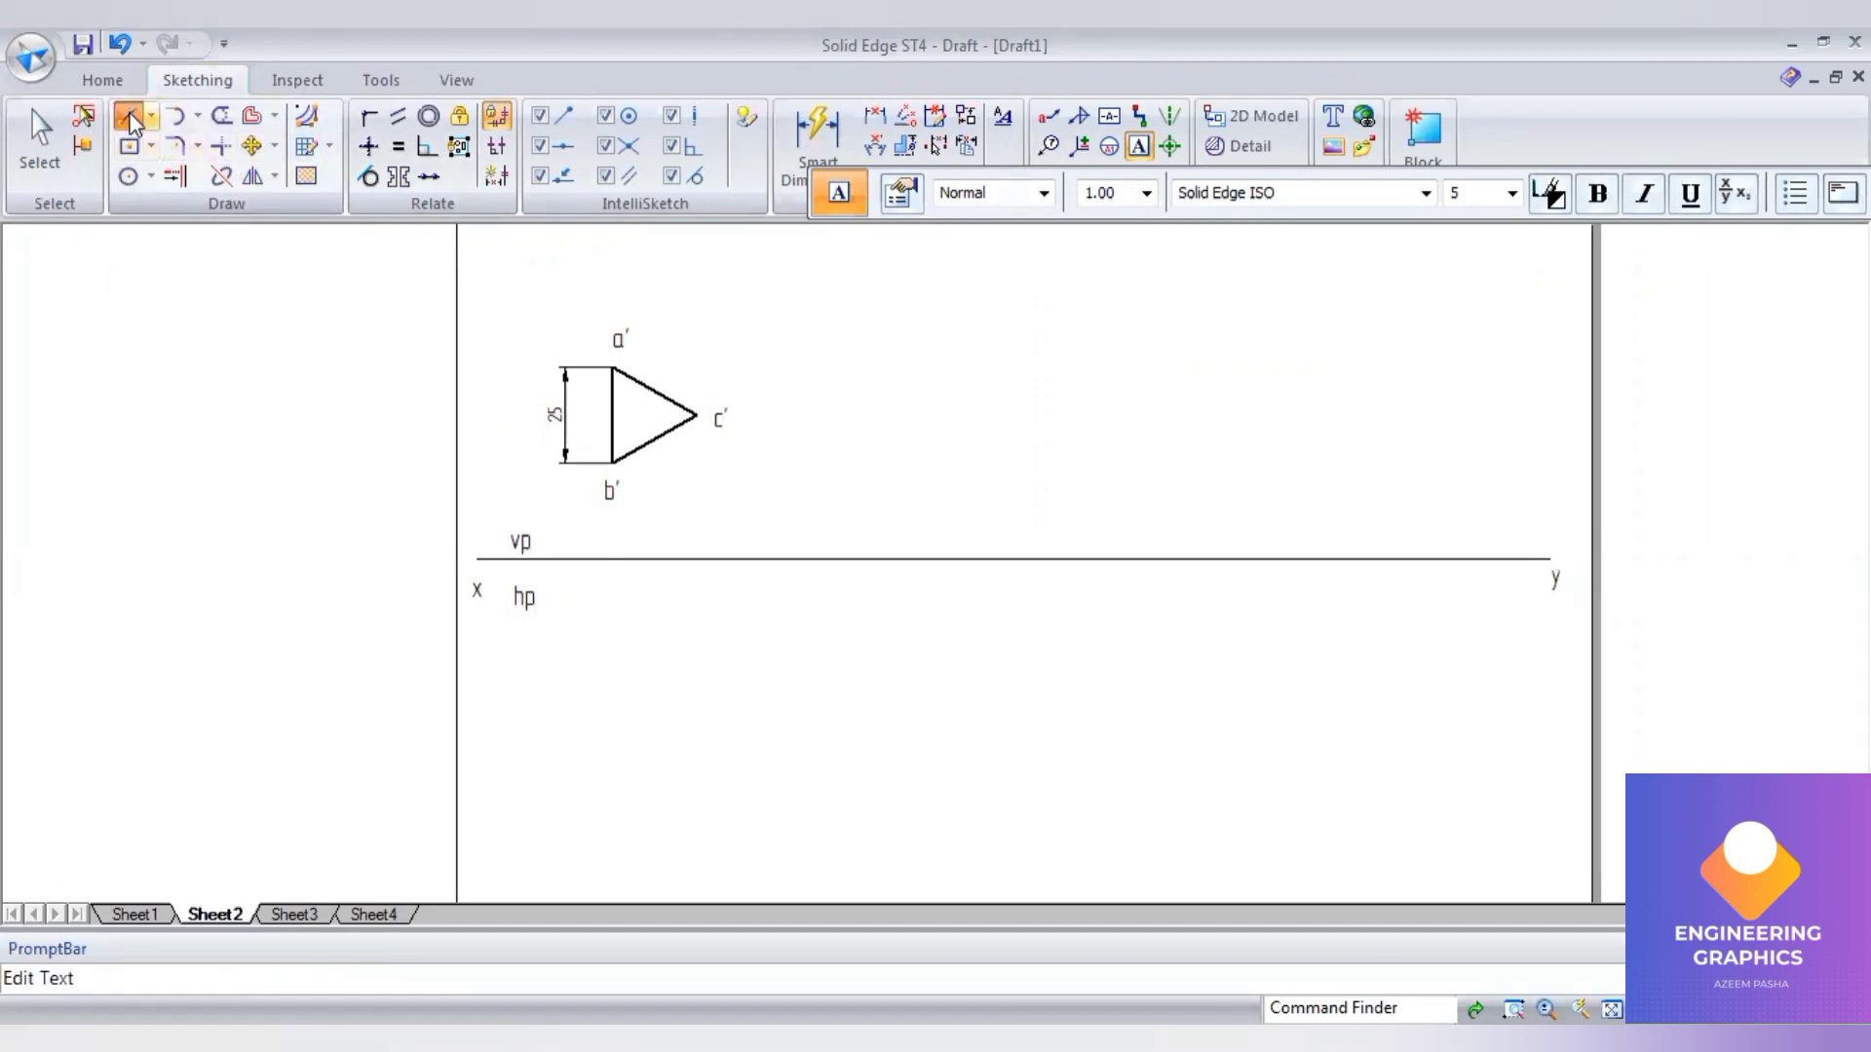
{"action": "left_click", "coordinate": [1166, 195]}
{"action": "left_click", "coordinate": [1181, 231]}
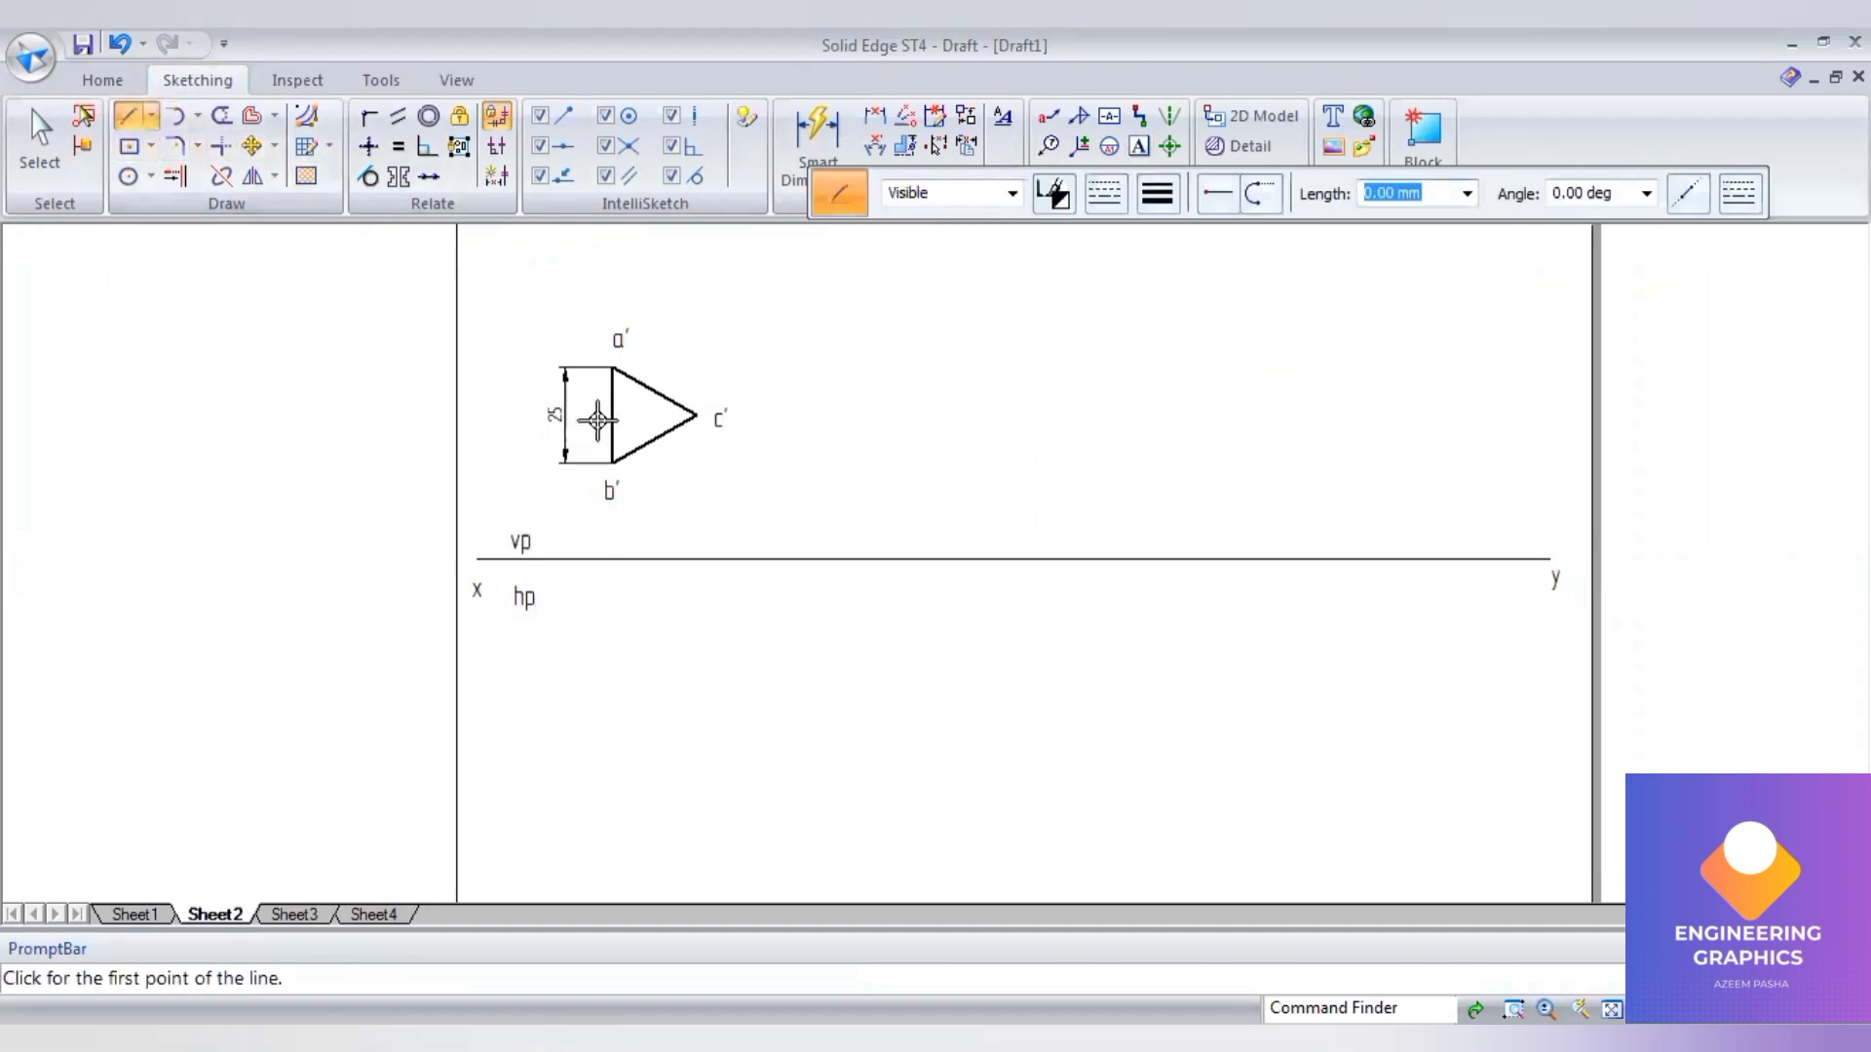
{"action": "left_click", "coordinate": [612, 558]}
{"action": "left_click", "coordinate": [664, 471]}
{"action": "left_click", "coordinate": [696, 416]}
{"action": "left_click", "coordinate": [694, 559]}
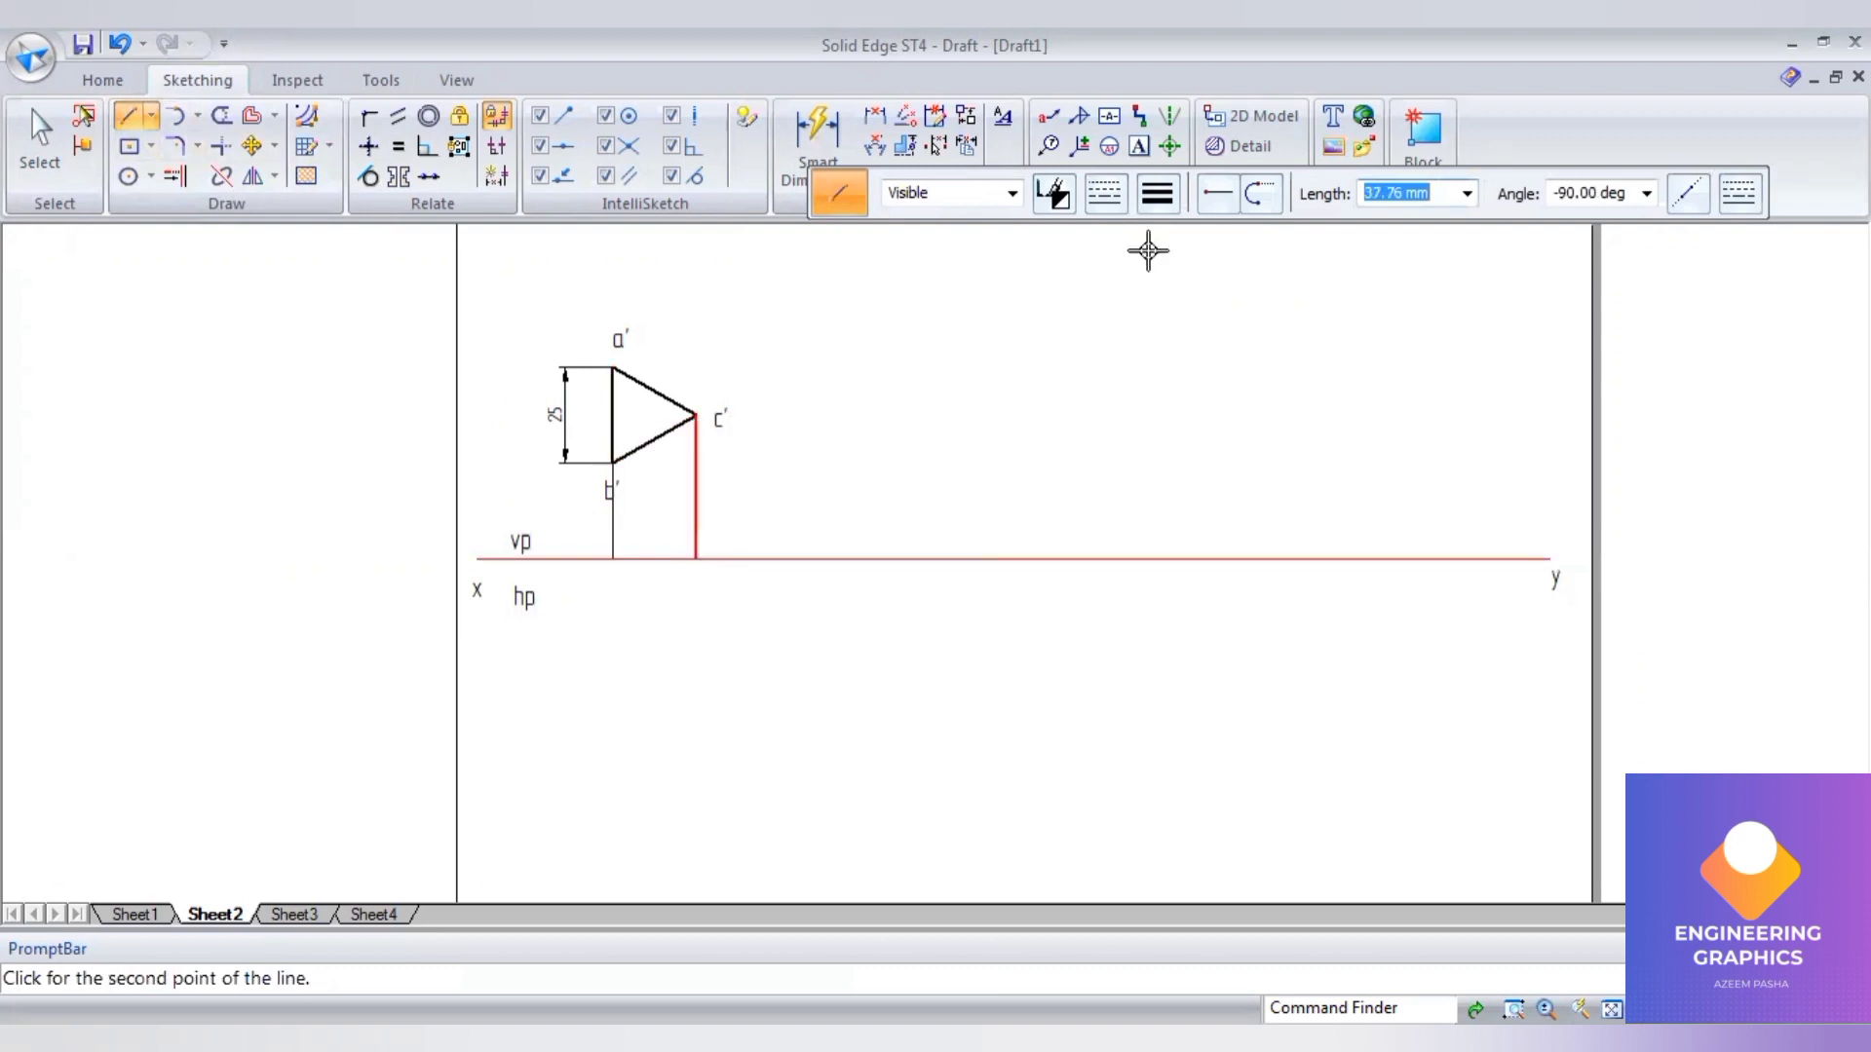
- Join the projector feet along xy with a 0.50 mm line and label it a(b)
{"action": "left_click", "coordinate": [1158, 193]}
{"action": "left_click", "coordinate": [1175, 302]}
{"action": "left_click", "coordinate": [694, 558]}
{"action": "left_click", "coordinate": [609, 560]}
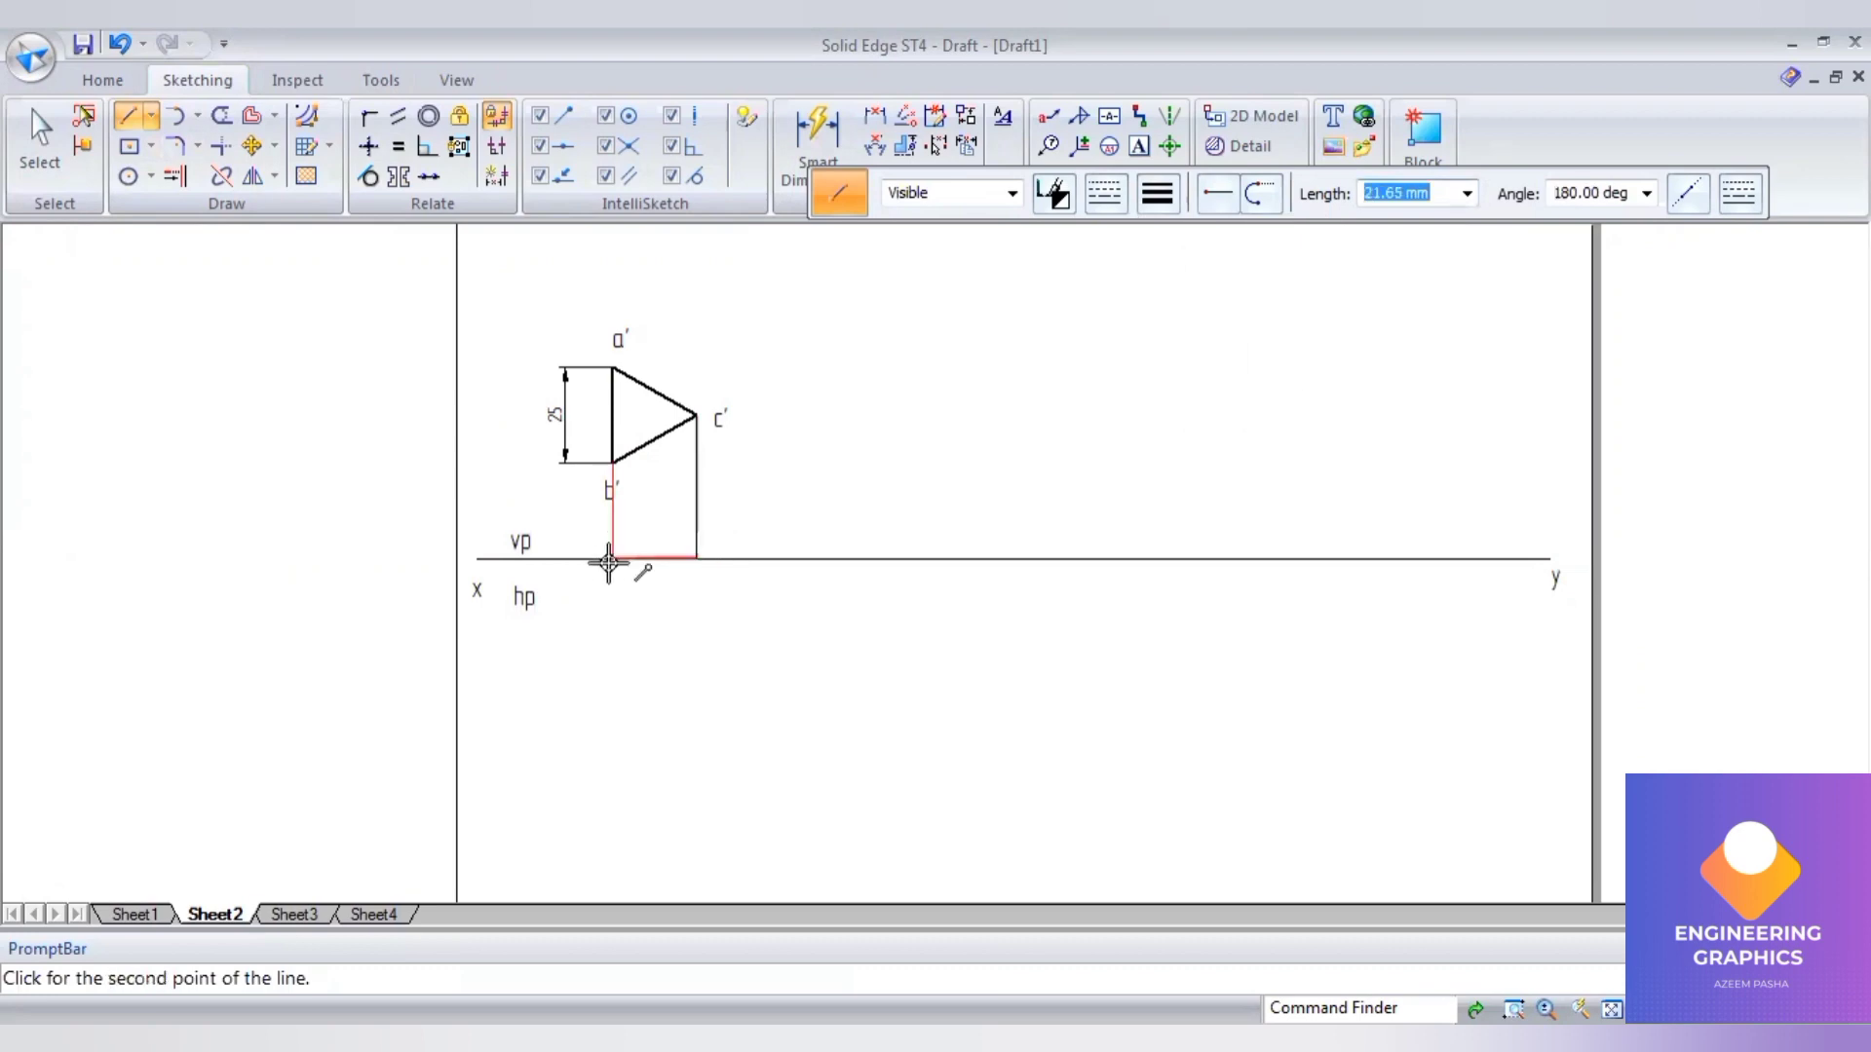
{"action": "left_click", "coordinate": [1138, 148]}
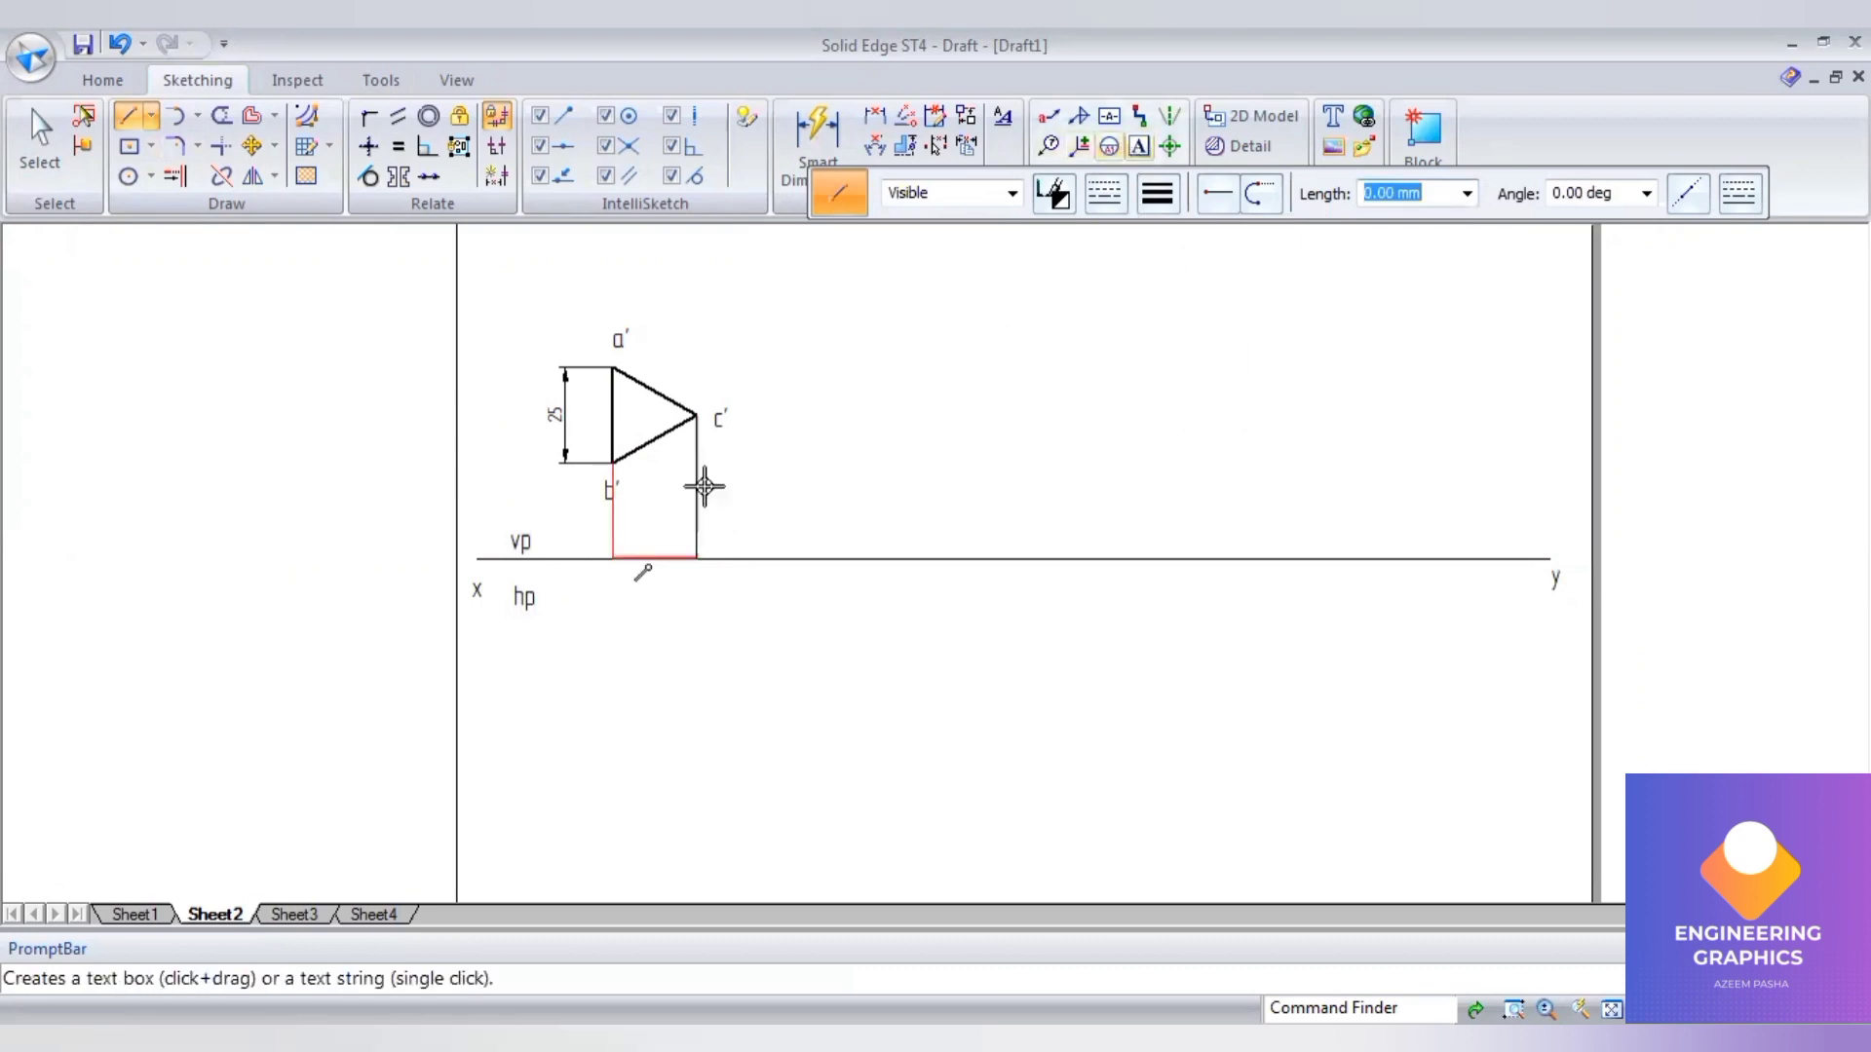
{"action": "scroll", "coordinate": [704, 483], "scroll_direction": "up", "scroll_amount": 1}
{"action": "left_click", "coordinate": [573, 593]}
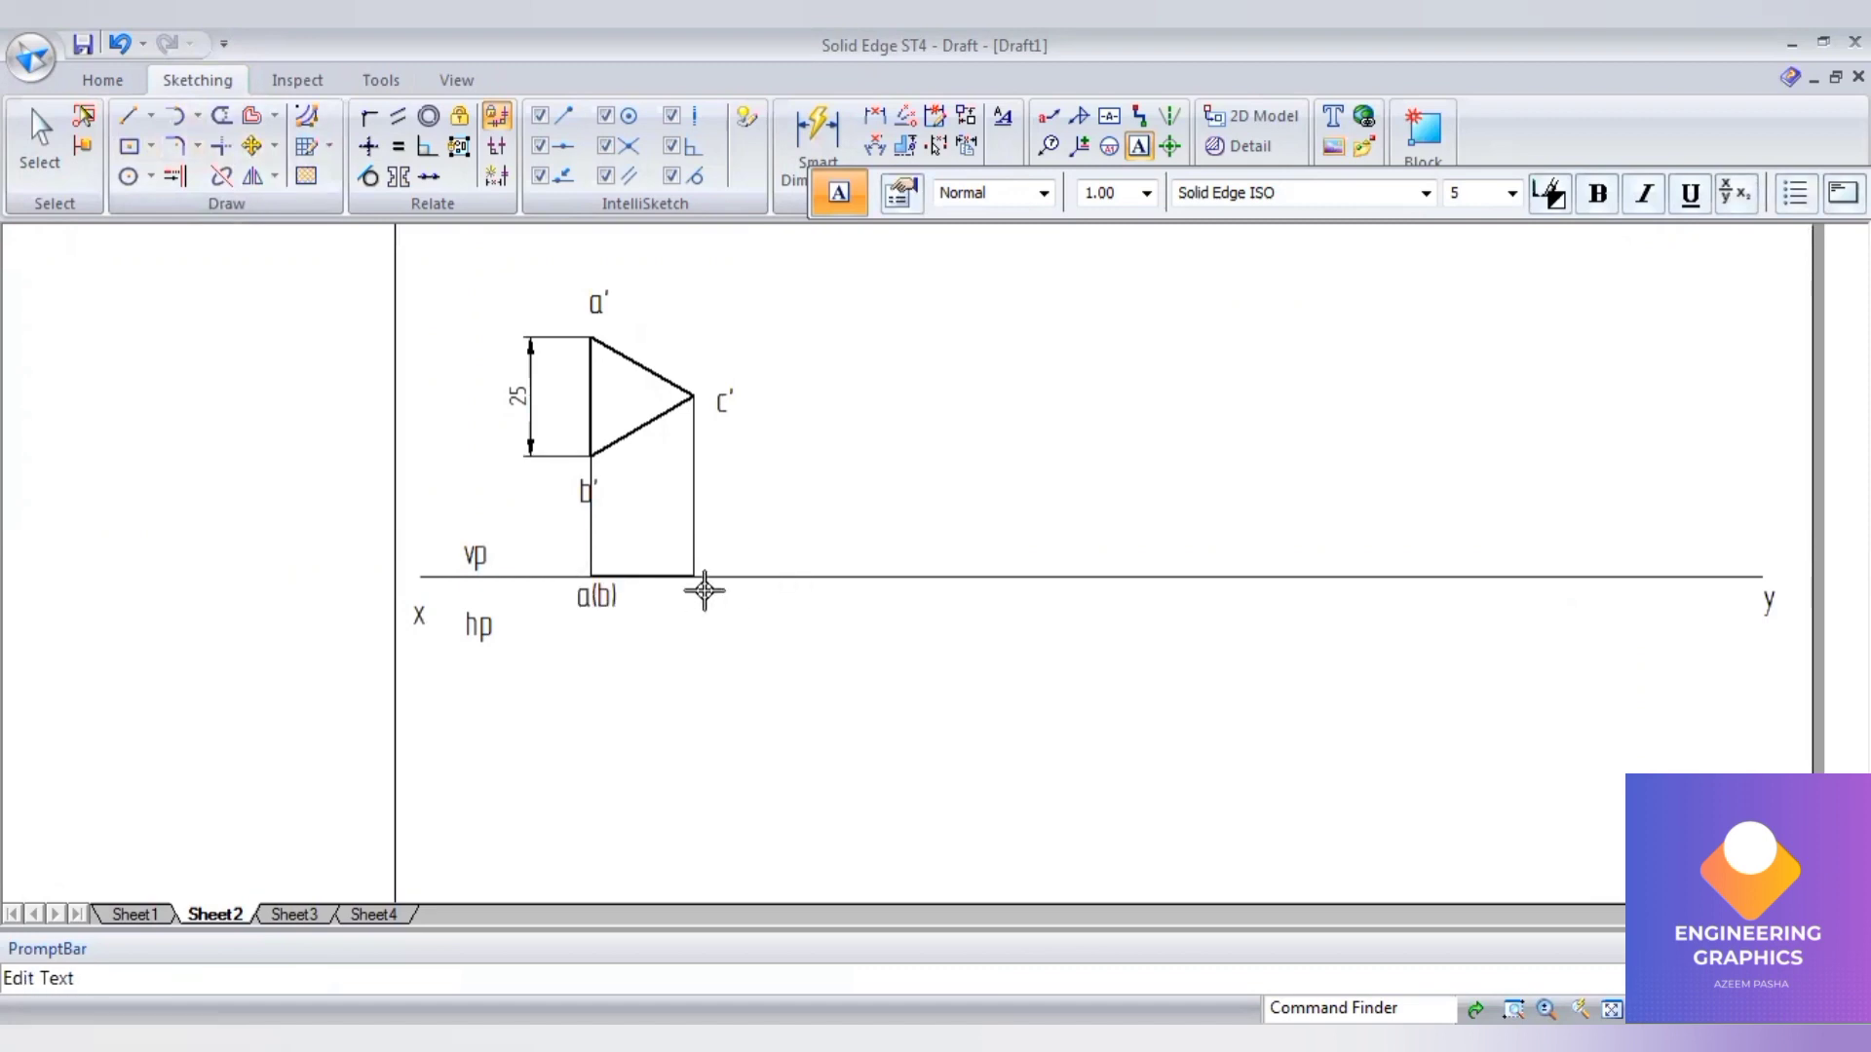
- Label point c and fence-select the a(b)–c top view with its labels
{"action": "type", "text": "c"}
{"action": "left_click", "coordinate": [39, 137]}
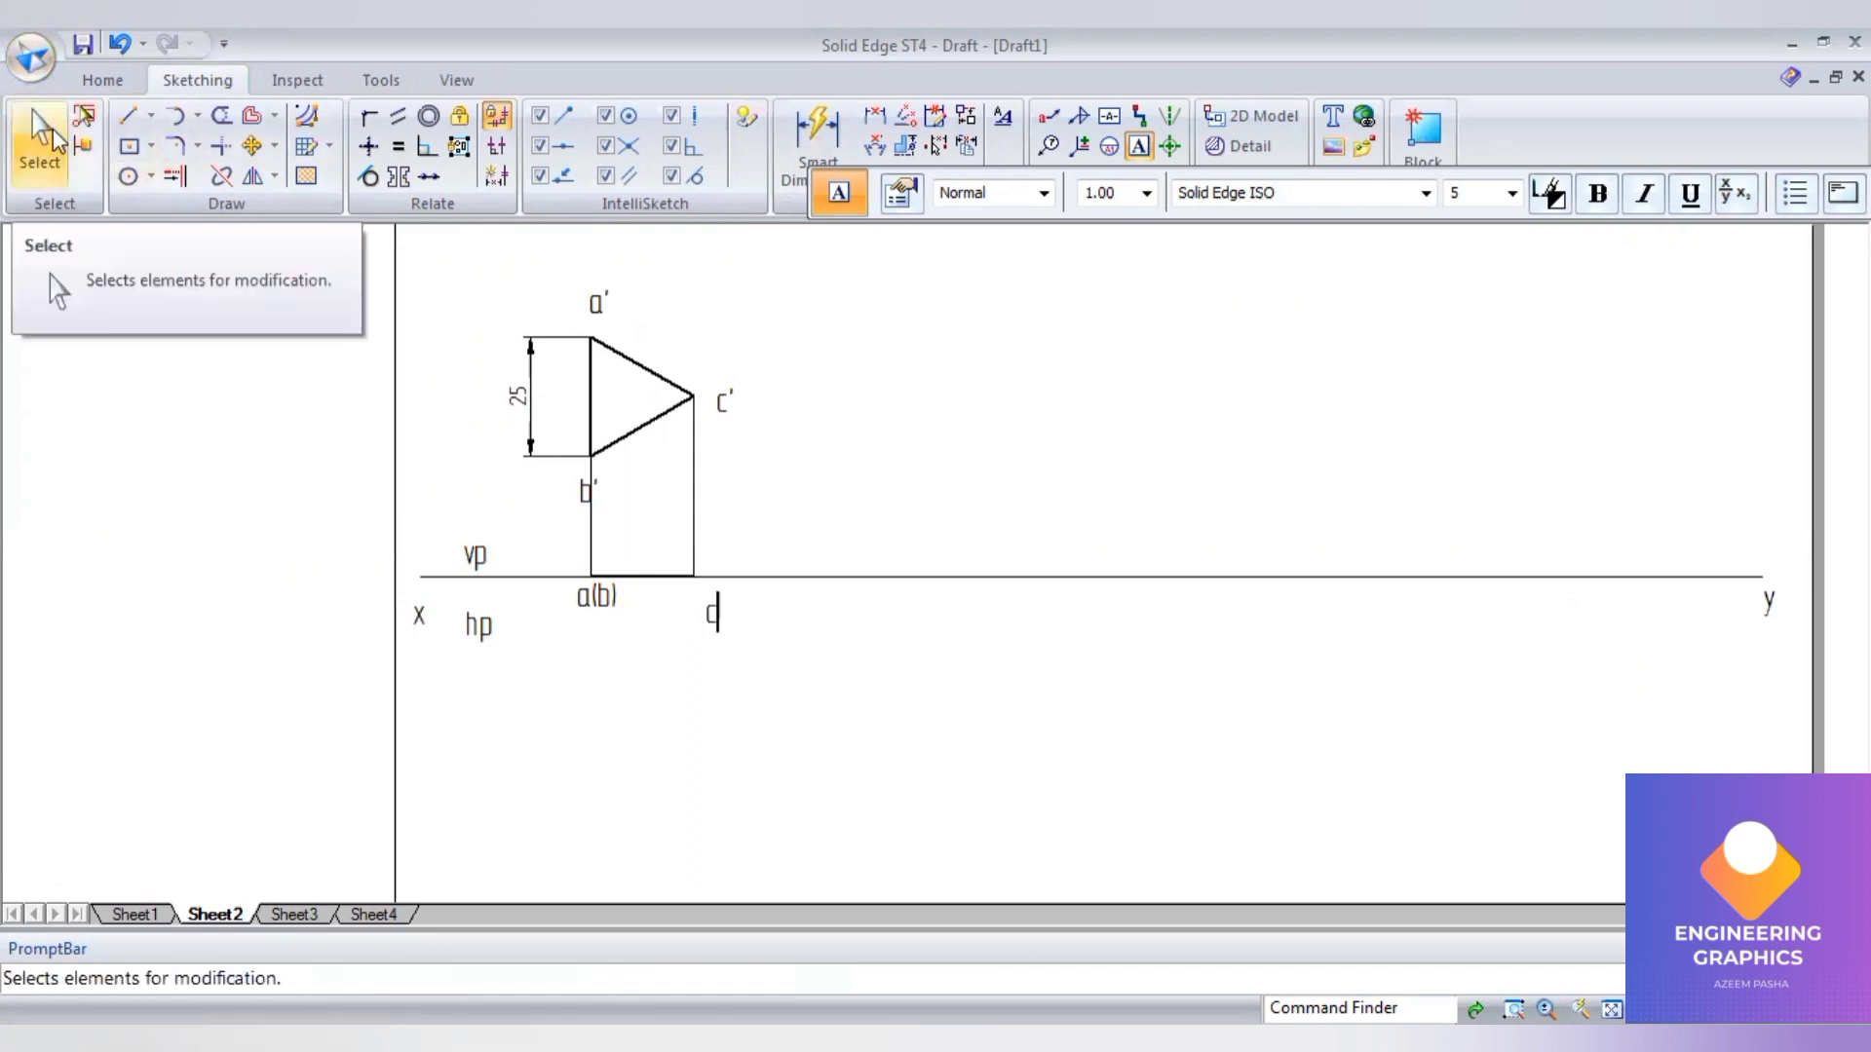
{"action": "left_click_drag", "start_coordinate": [556, 543], "coordinate": [758, 634]}
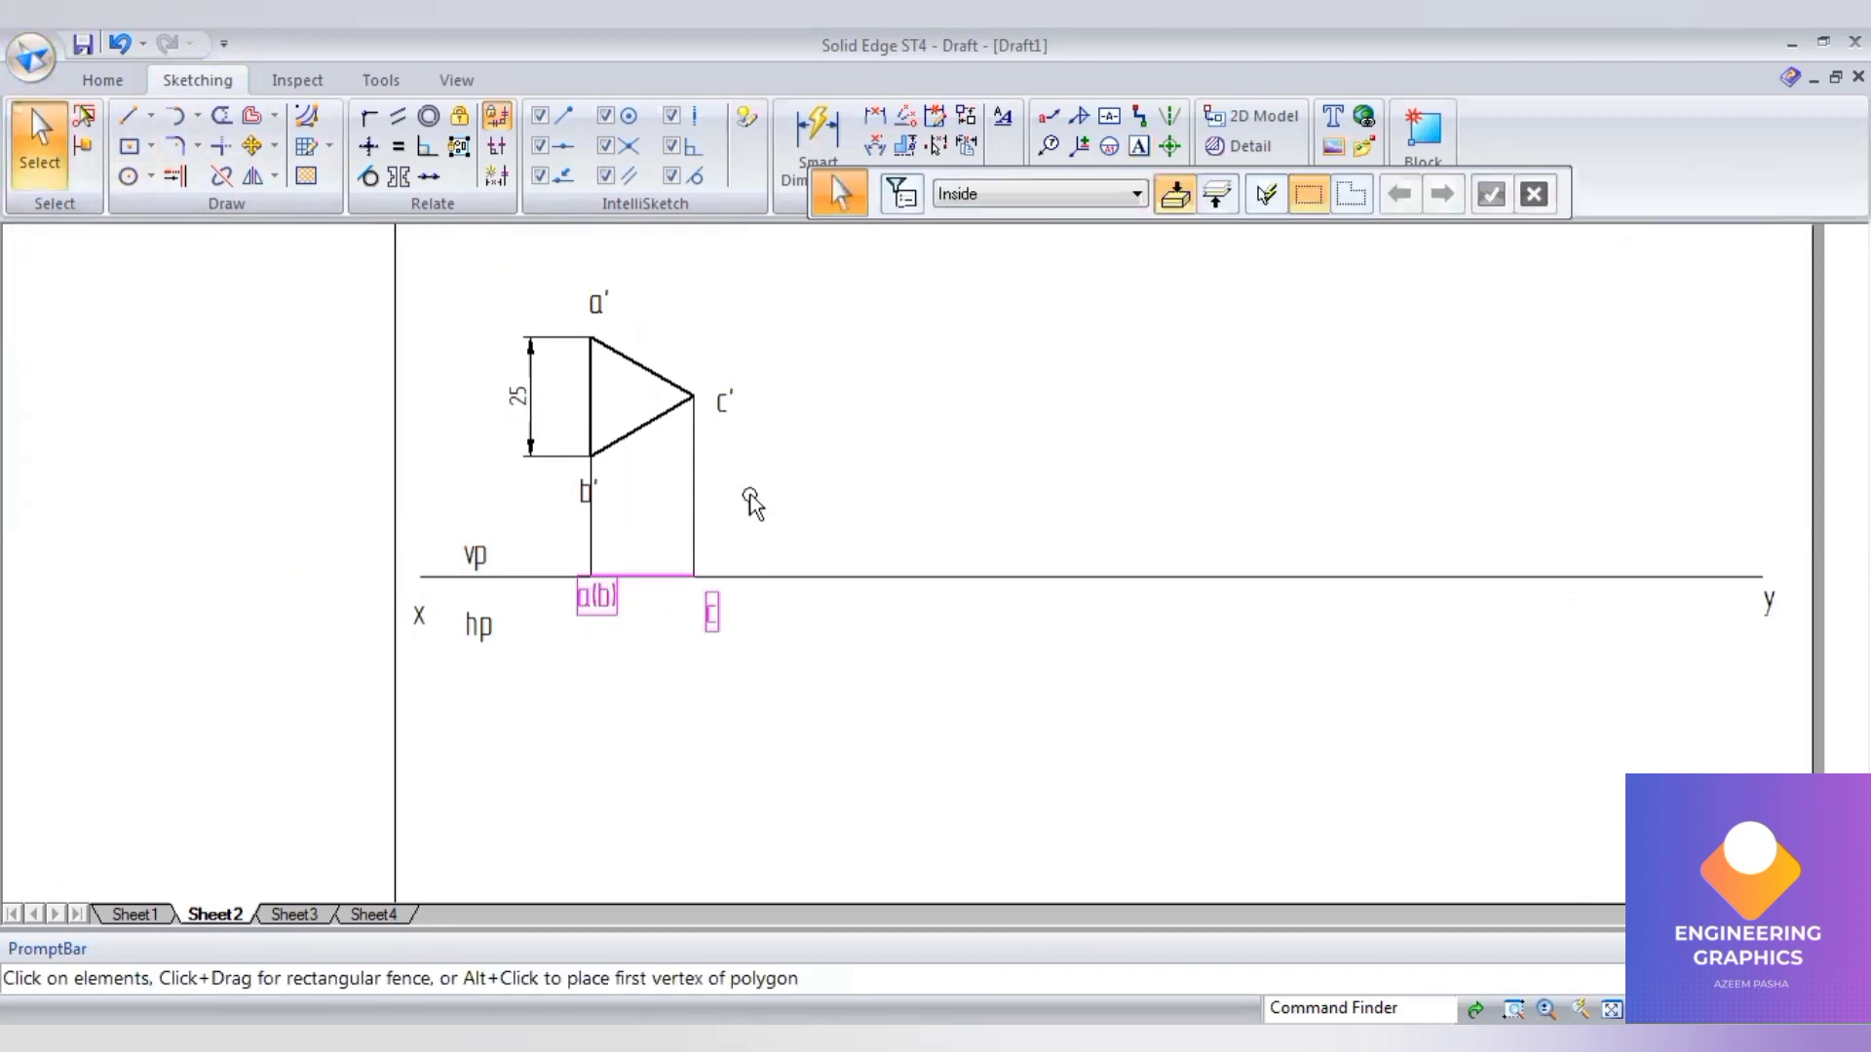
- Copy the top view further along xy and tilt it 45° below xy about a(b)
{"action": "left_click", "coordinate": [249, 146]}
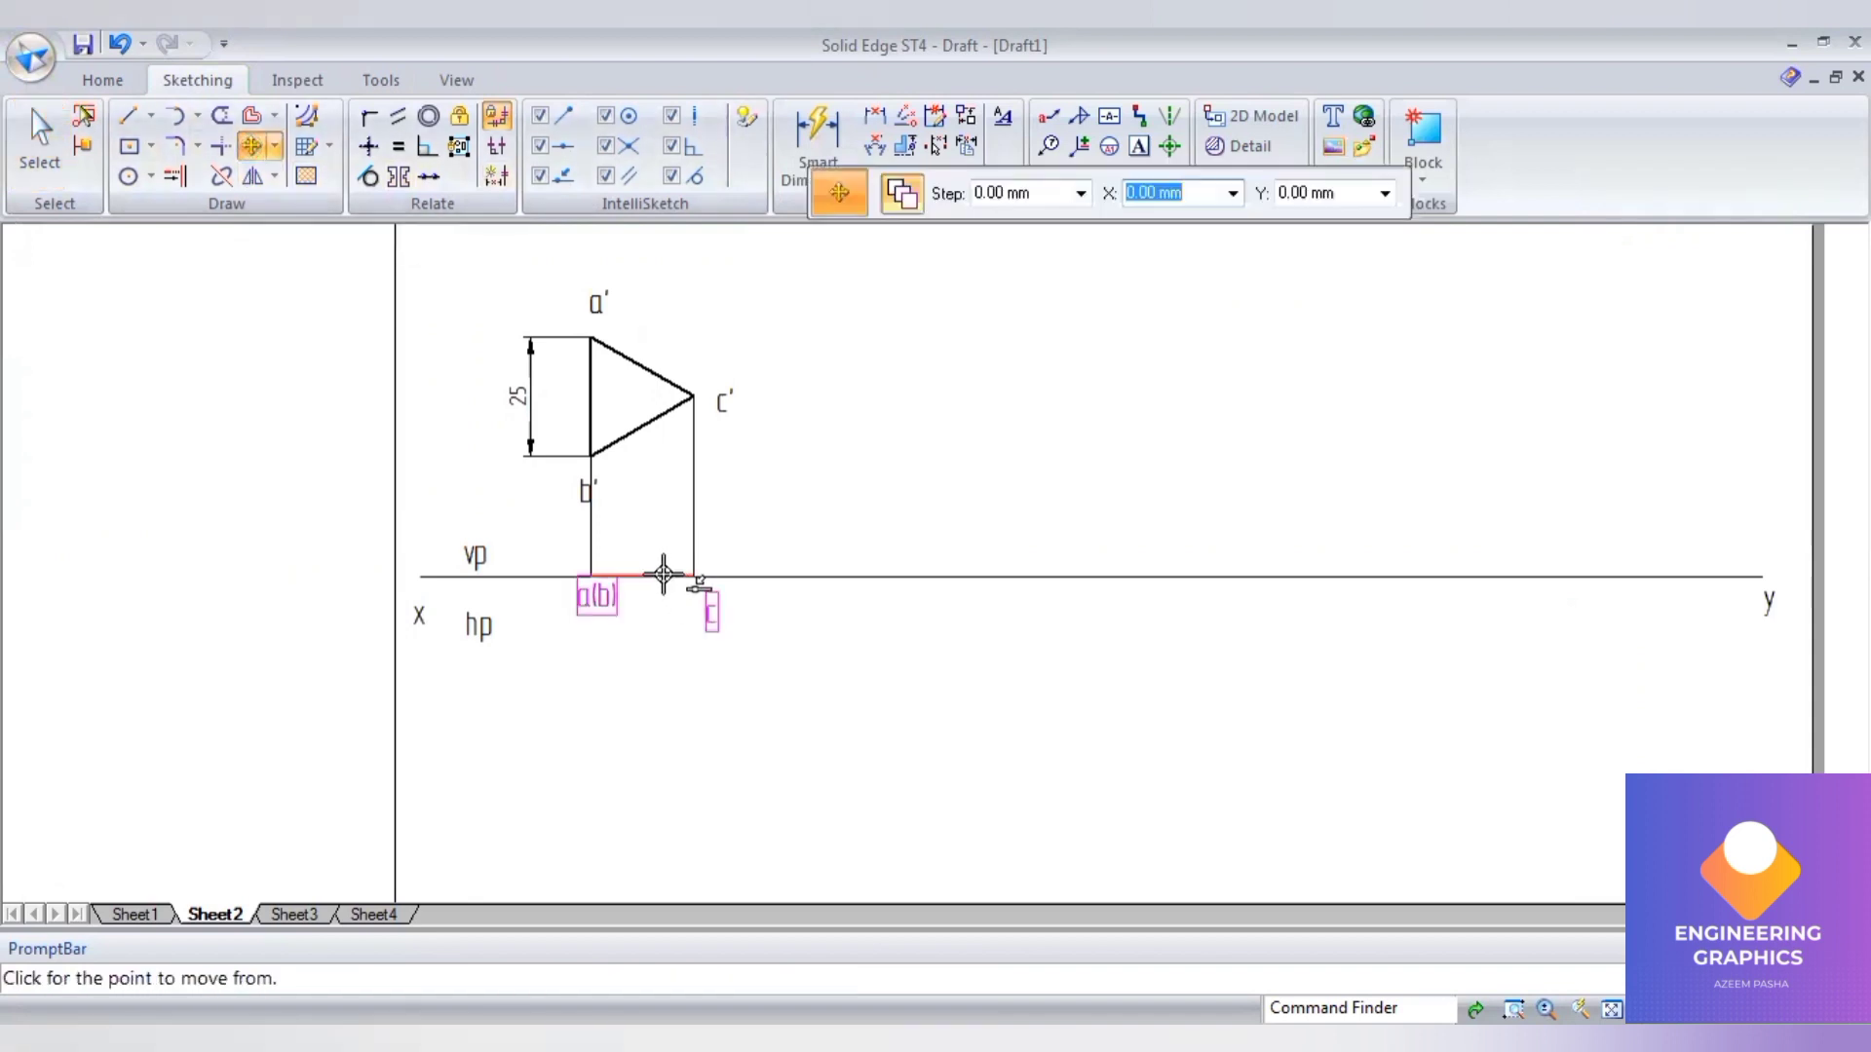
{"action": "left_click", "coordinate": [852, 575]}
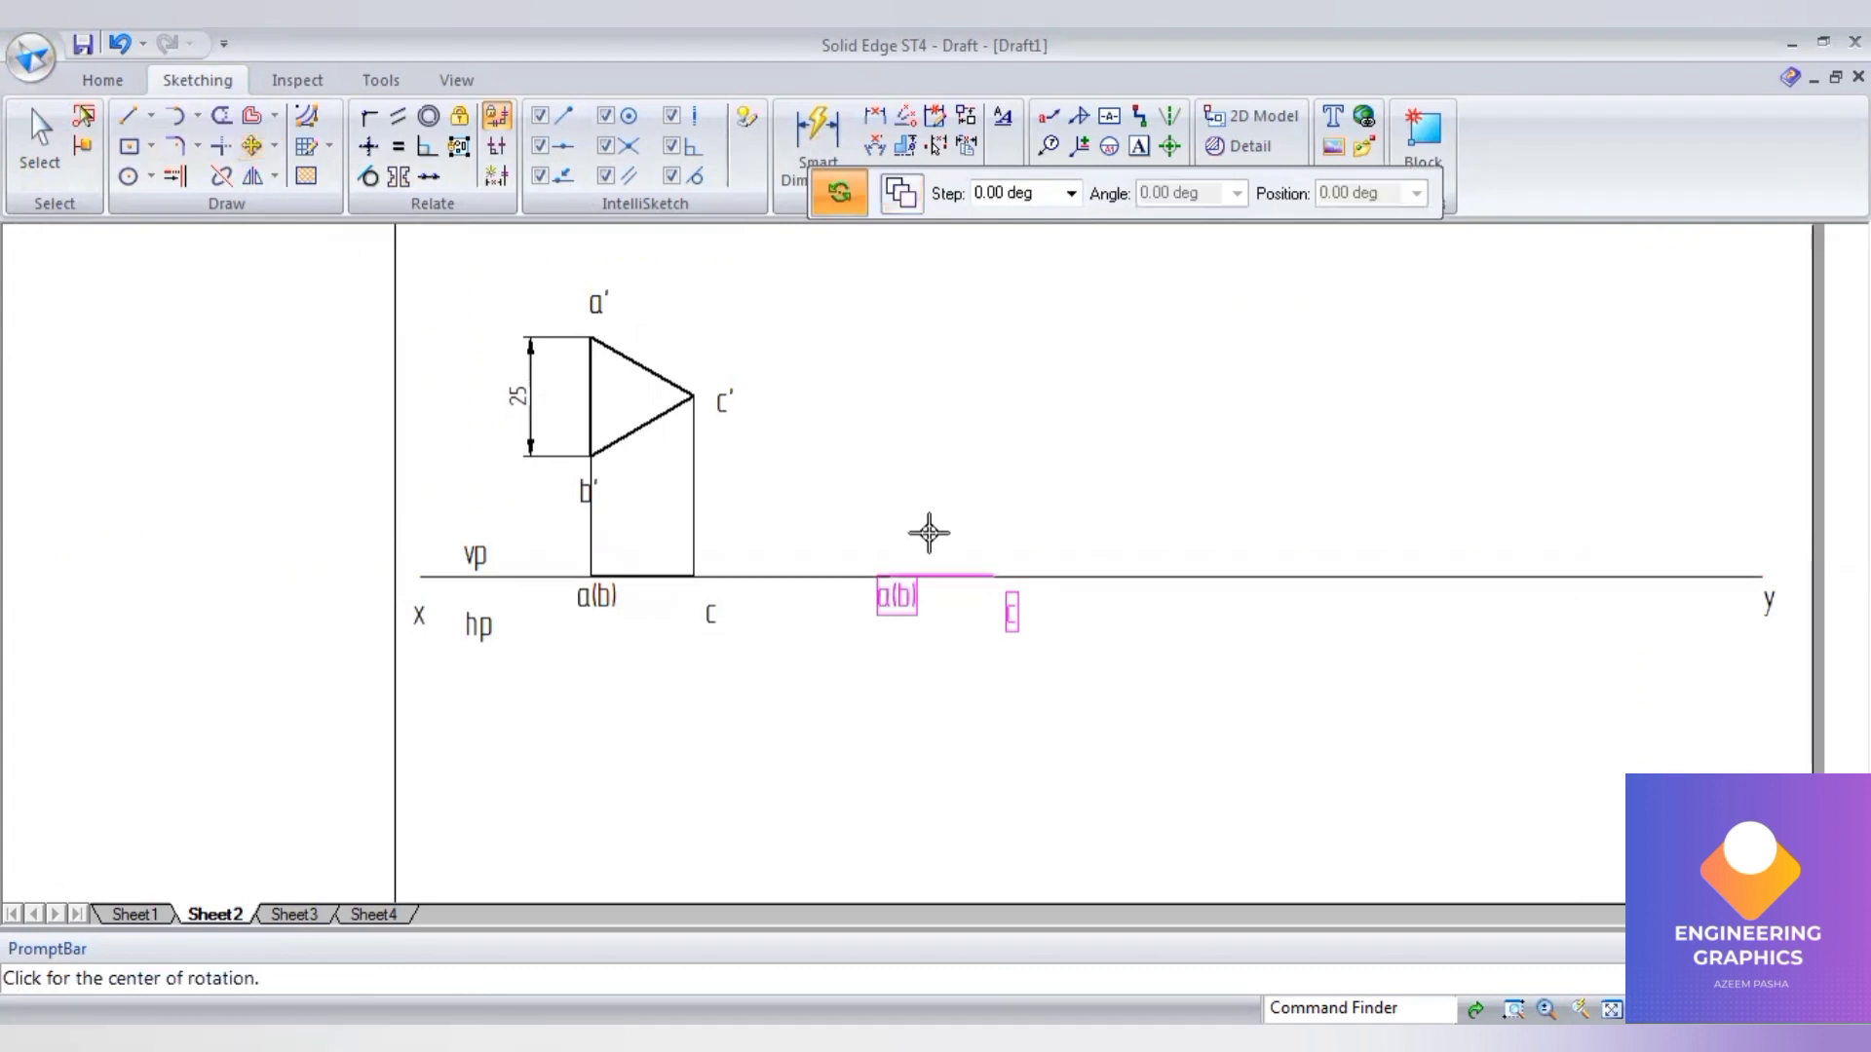
{"action": "left_click", "coordinate": [882, 577]}
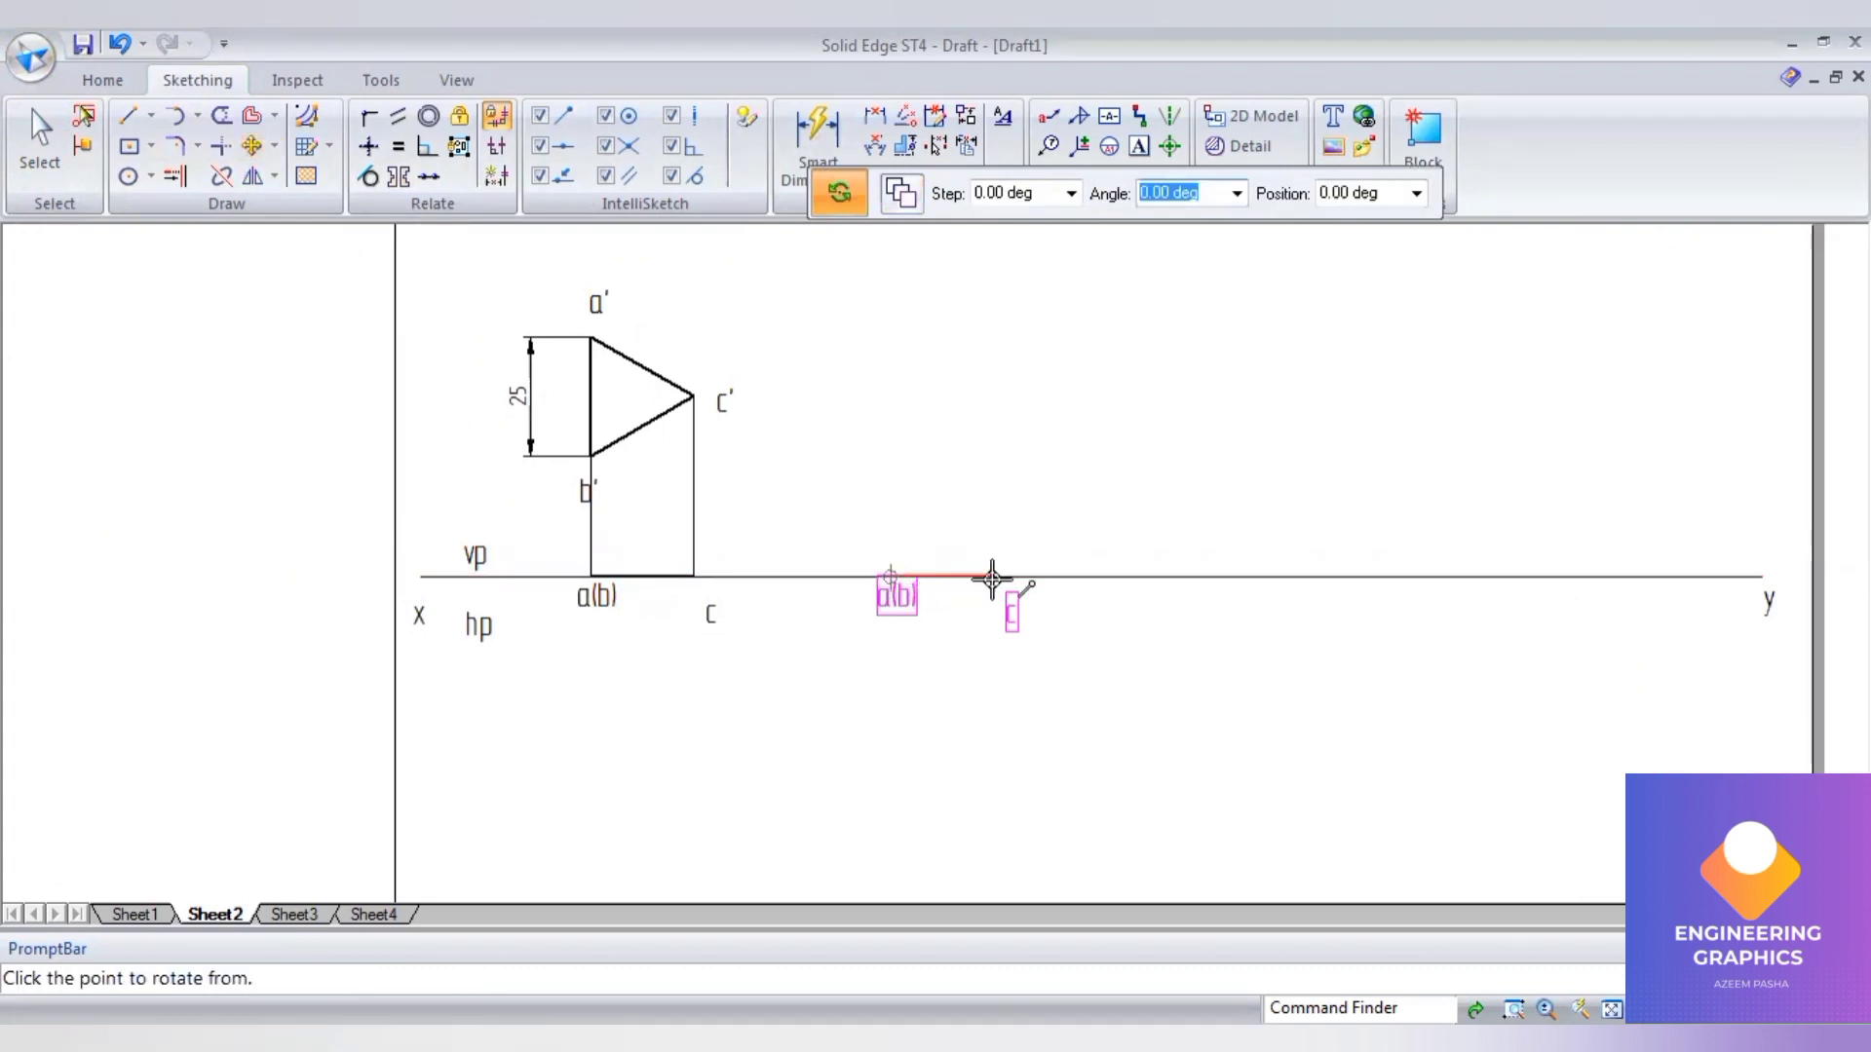
{"action": "type", "text": "45"}
{"action": "key", "text": "Tab"}
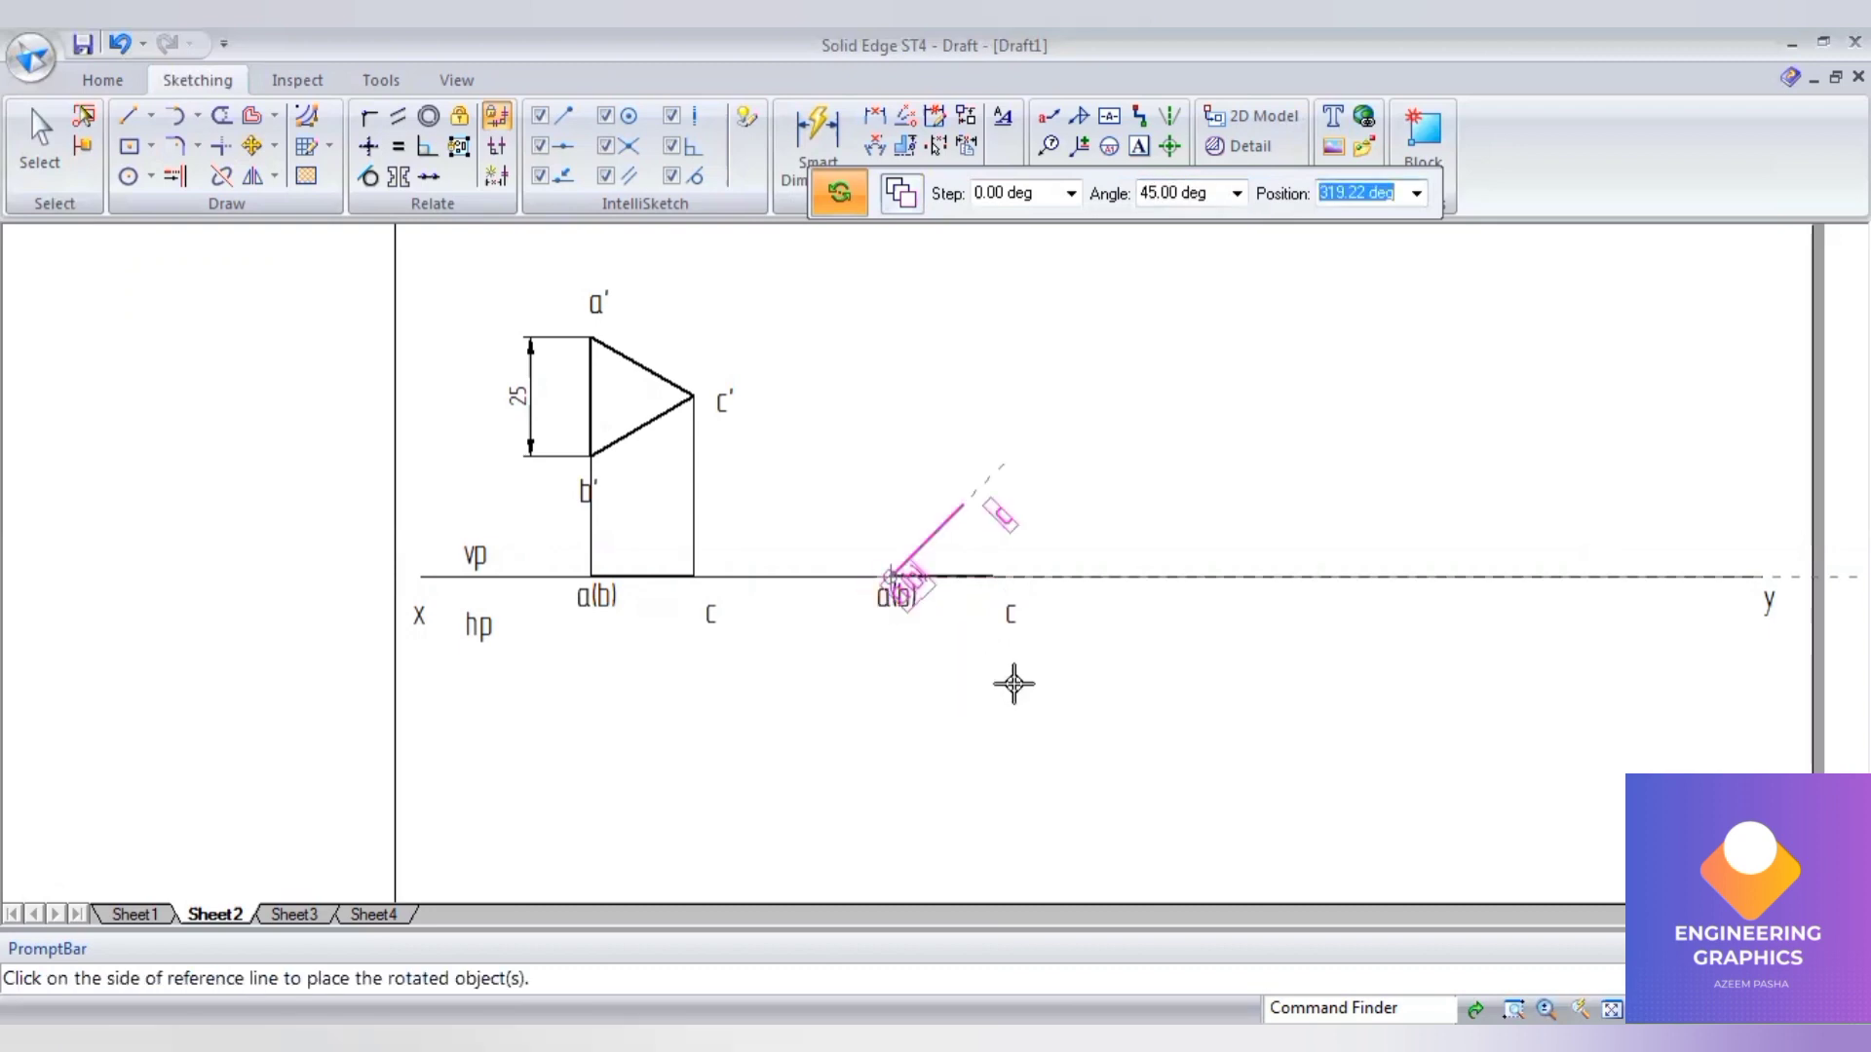
{"action": "left_click", "coordinate": [1014, 684]}
{"action": "left_click", "coordinate": [876, 150]}
{"action": "left_click", "coordinate": [928, 604]}
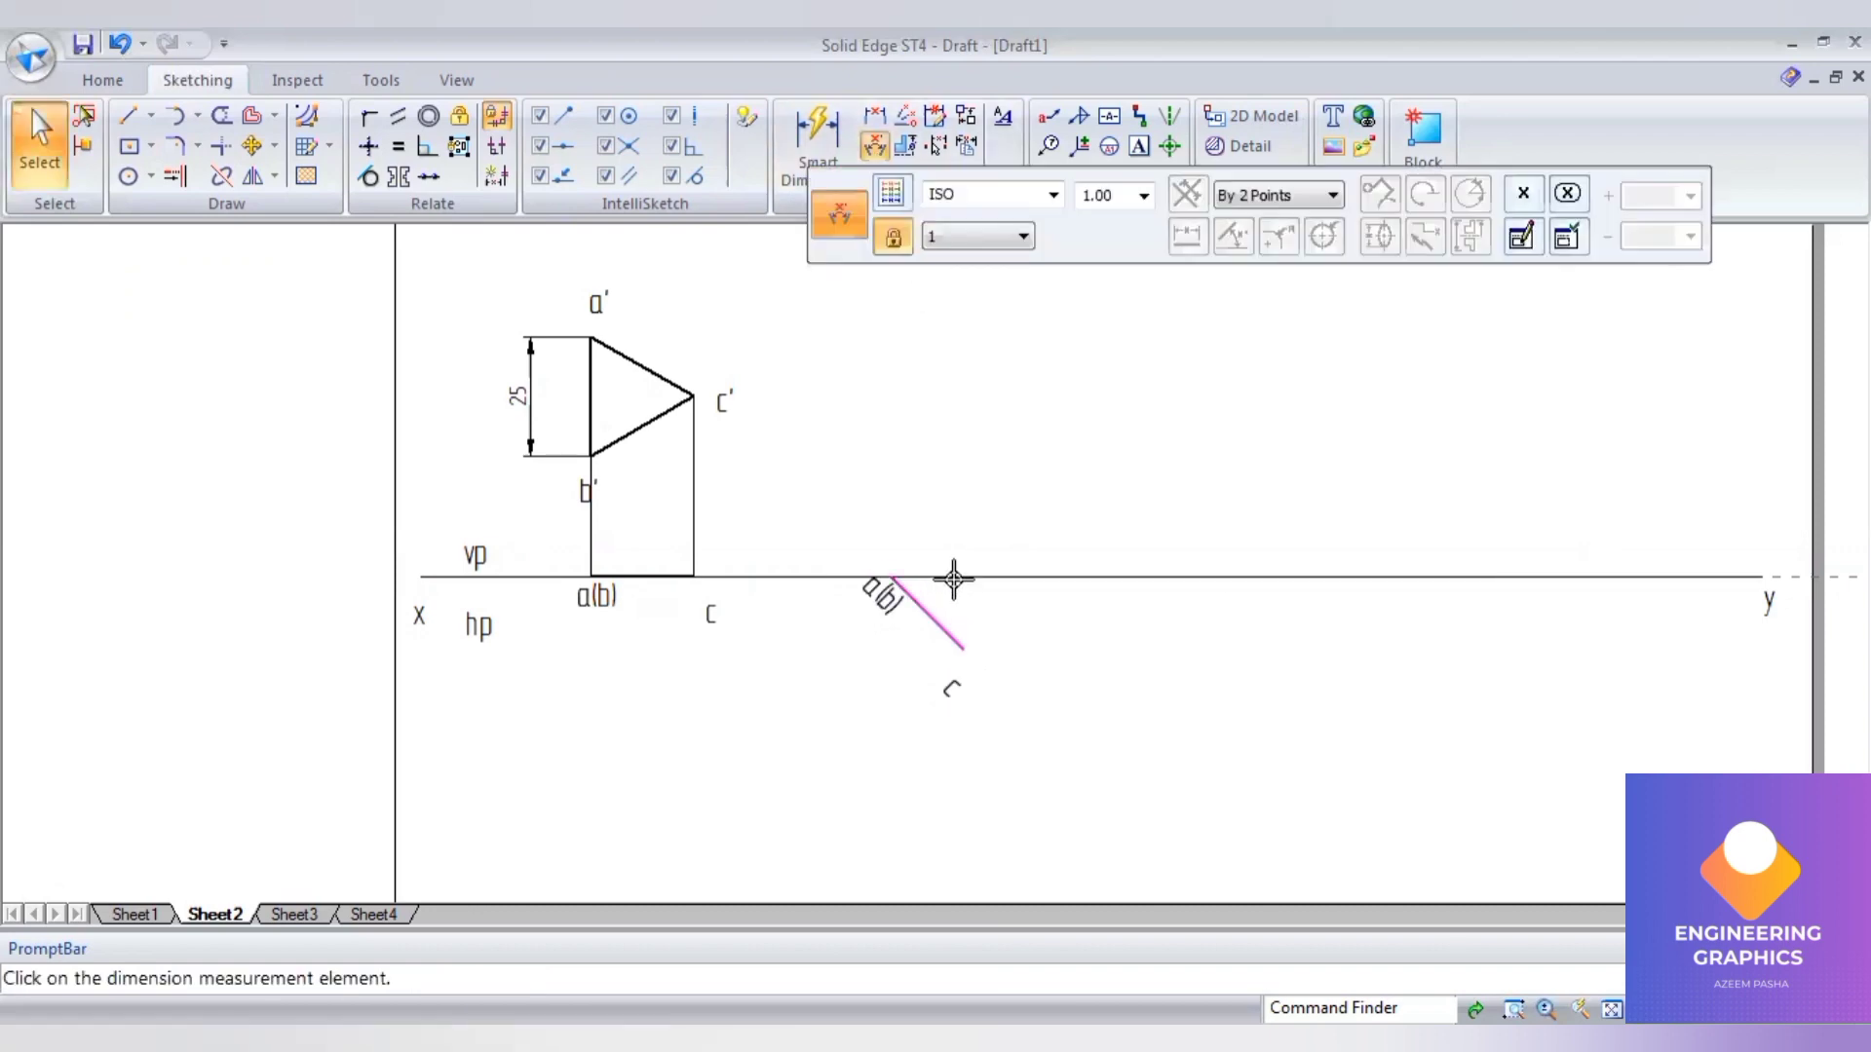
- Dimension the 45° tilt and draw 0.13 mm vertical projectors up from a(b) and c
{"action": "left_click", "coordinate": [954, 579]}
{"action": "left_click", "coordinate": [956, 586]}
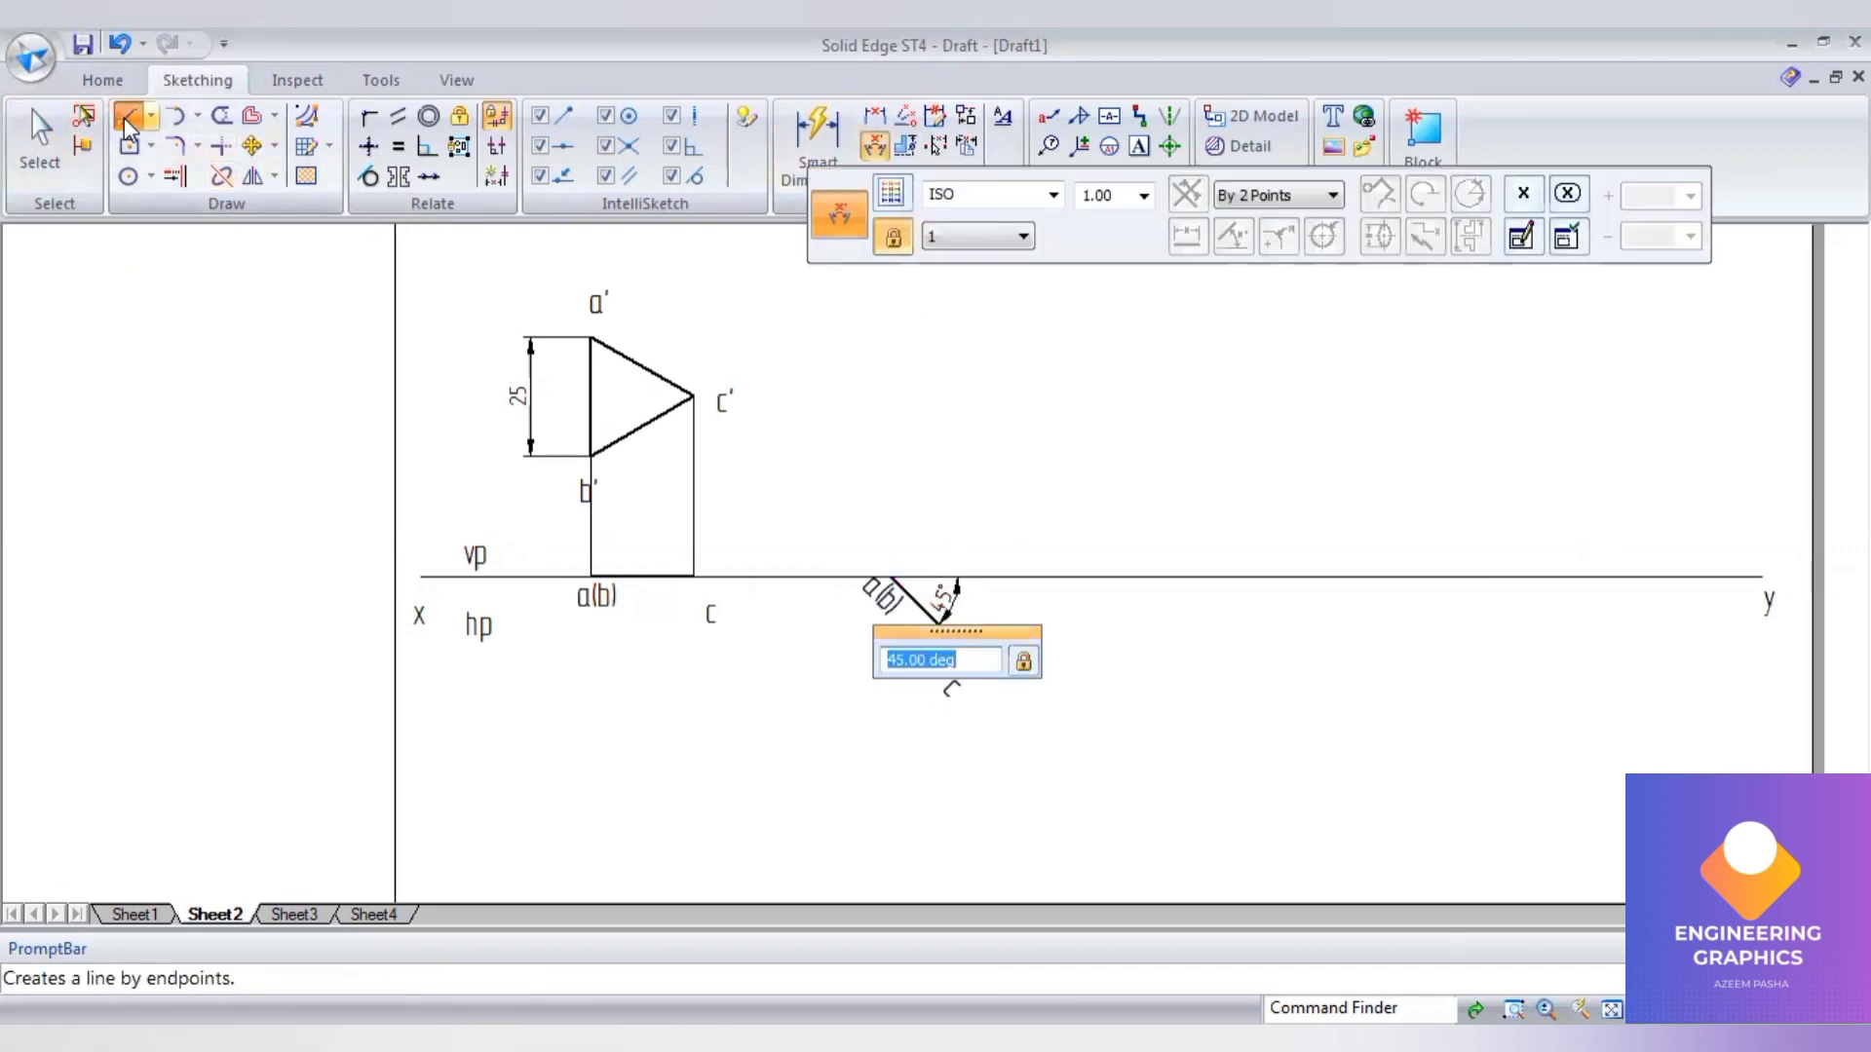
{"action": "left_click", "coordinate": [1144, 200]}
{"action": "left_click", "coordinate": [1152, 228]}
{"action": "left_click", "coordinate": [890, 576]}
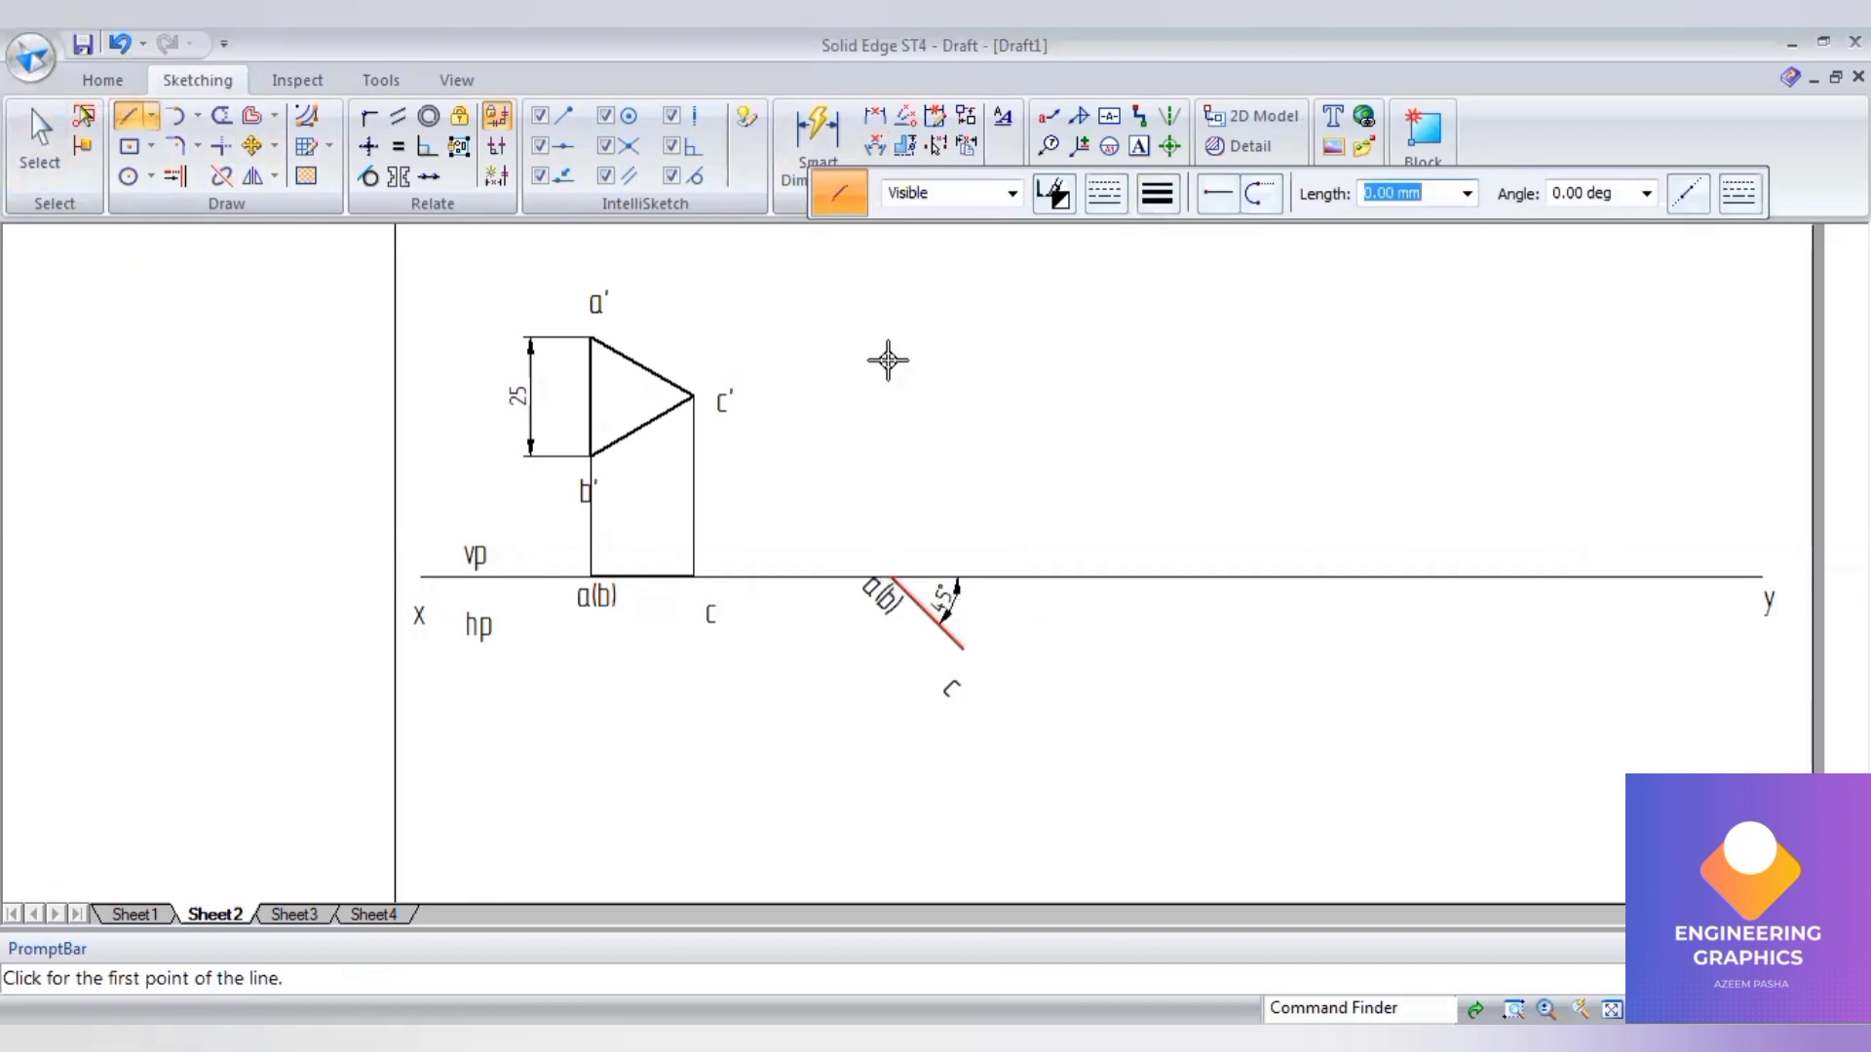
{"action": "left_click", "coordinate": [888, 303]}
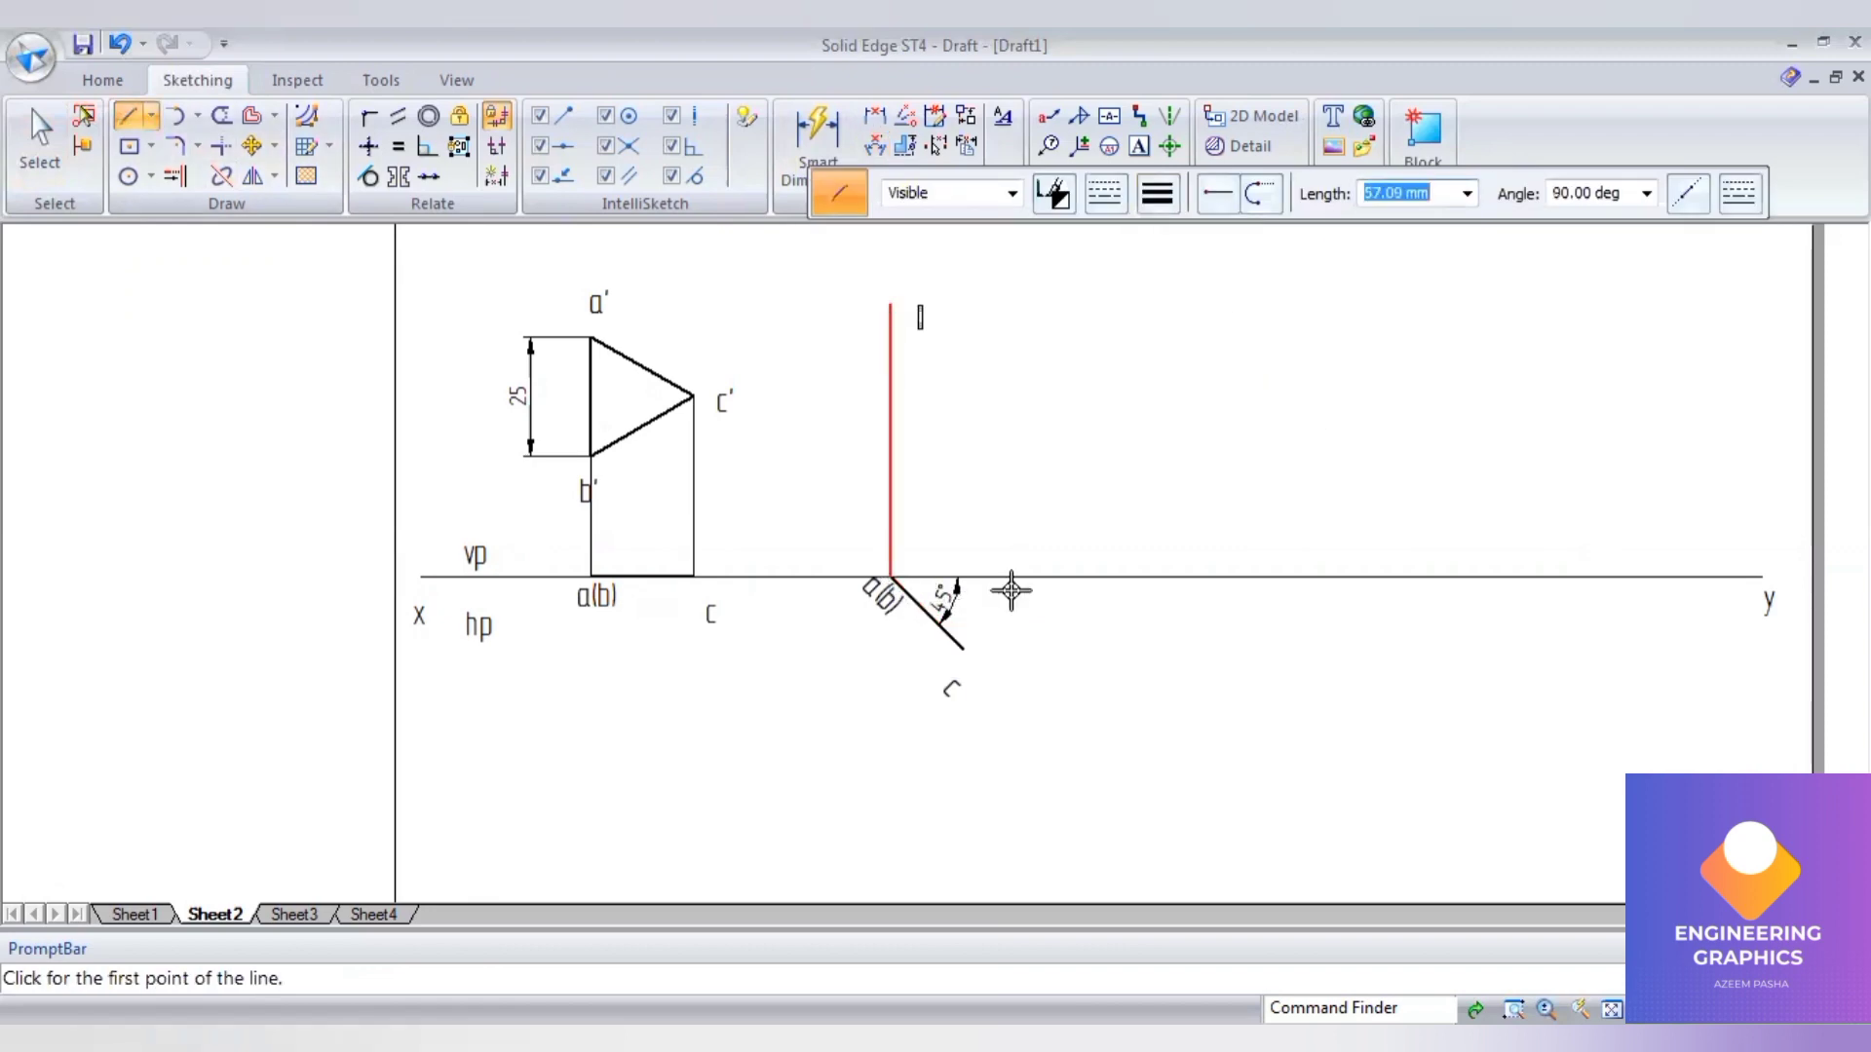
{"action": "left_click", "coordinate": [963, 648]}
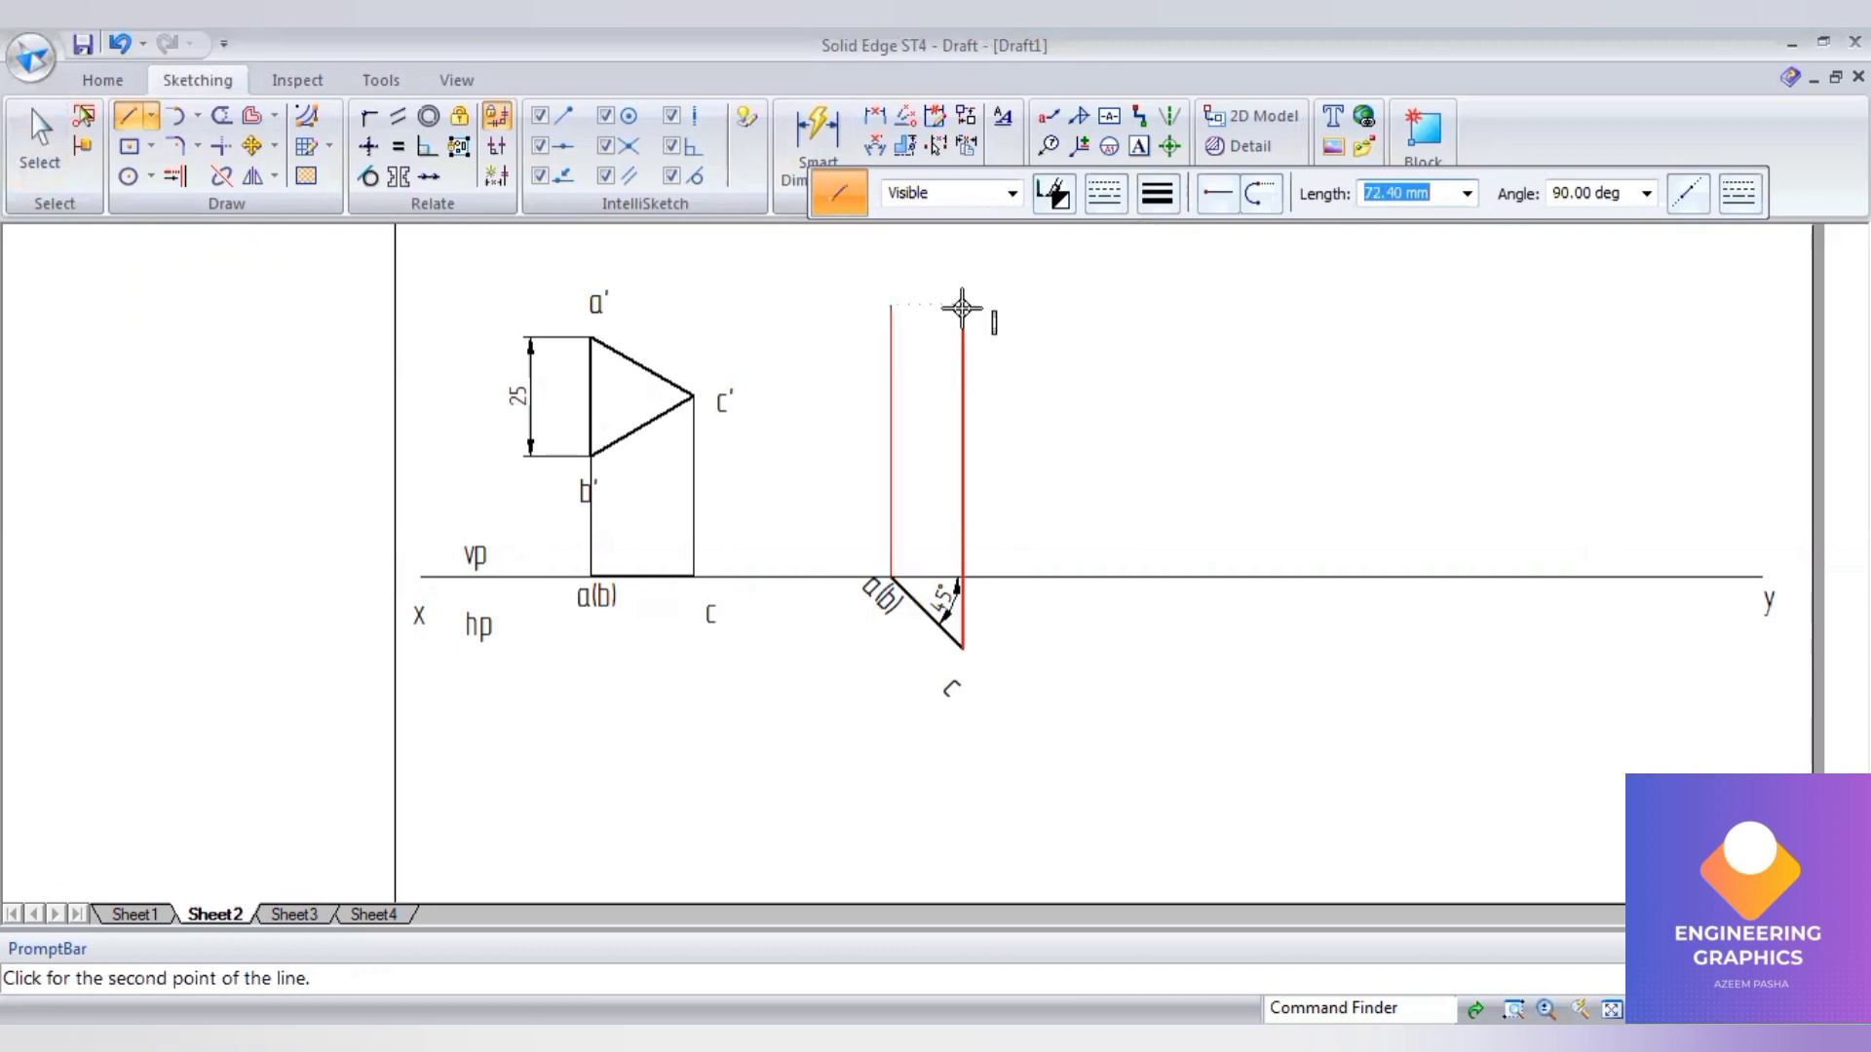
{"action": "left_click", "coordinate": [963, 305]}
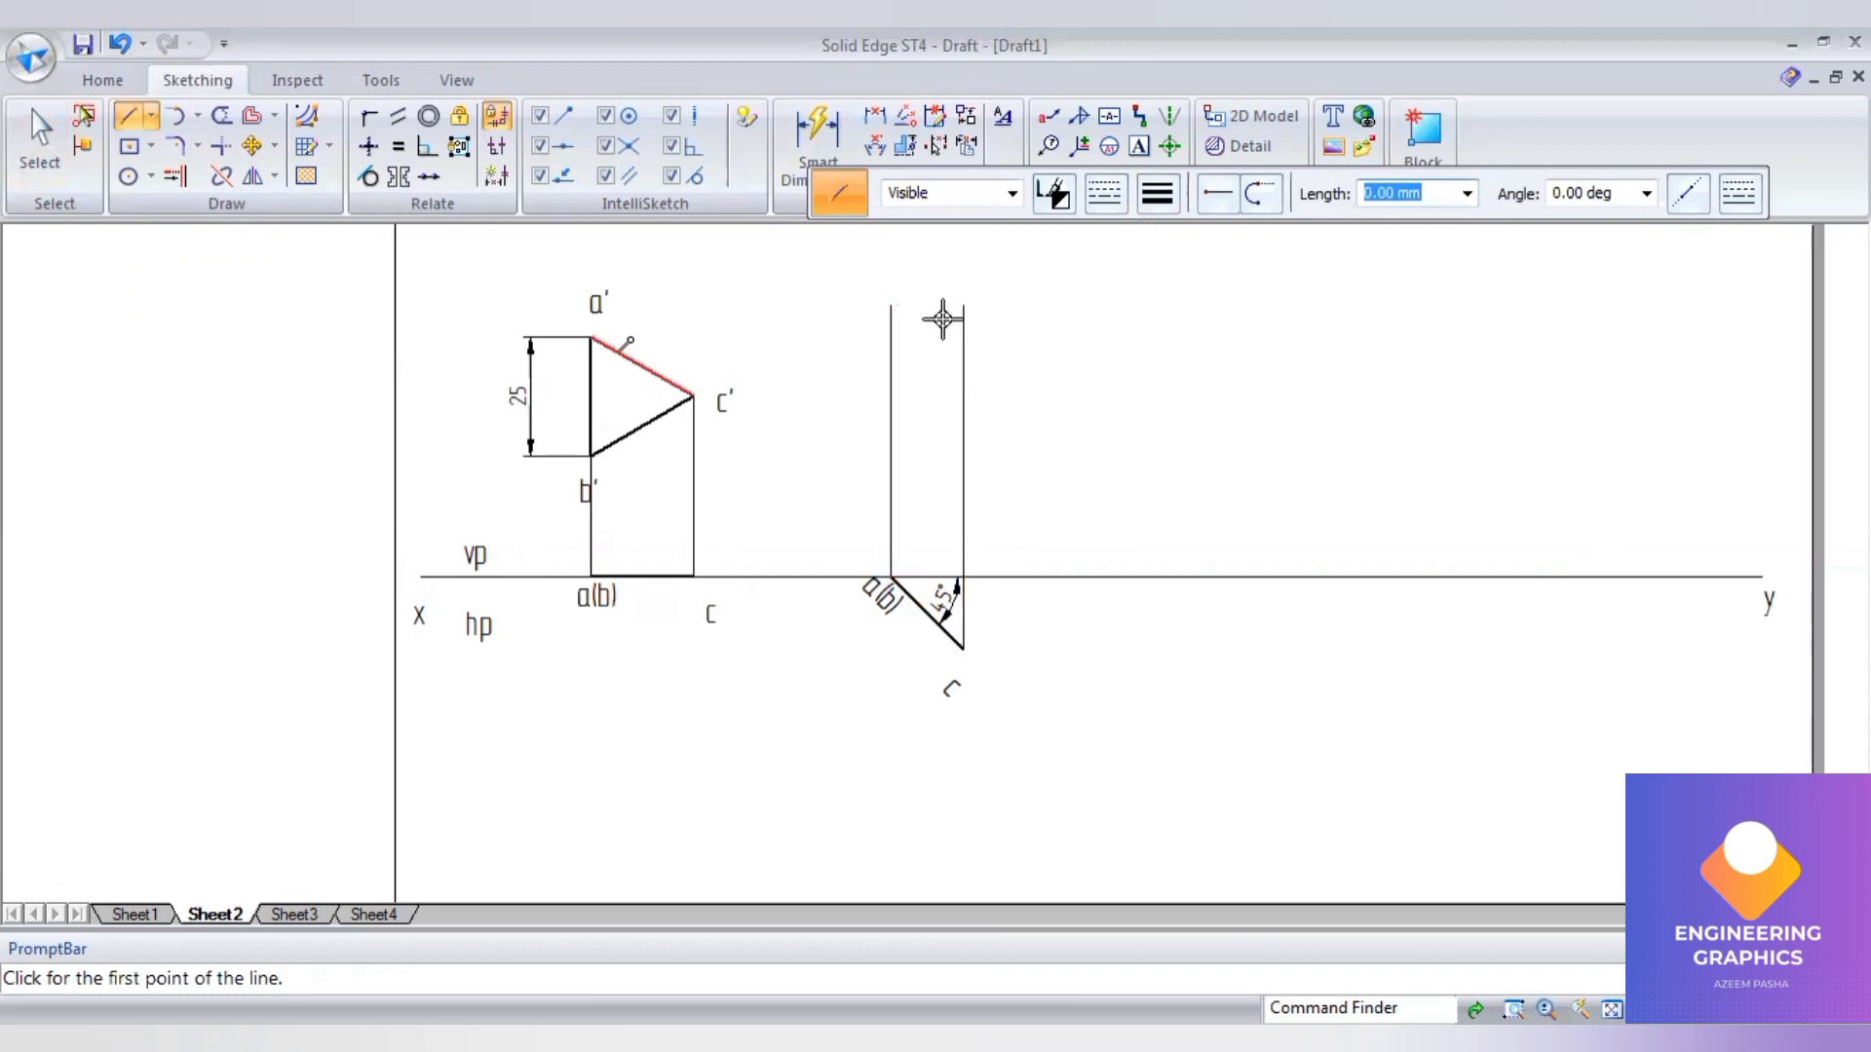
- Draw horizontal projectors from a', c' and b' across the verticals
{"action": "left_click", "coordinate": [591, 338]}
{"action": "left_click", "coordinate": [1013, 337]}
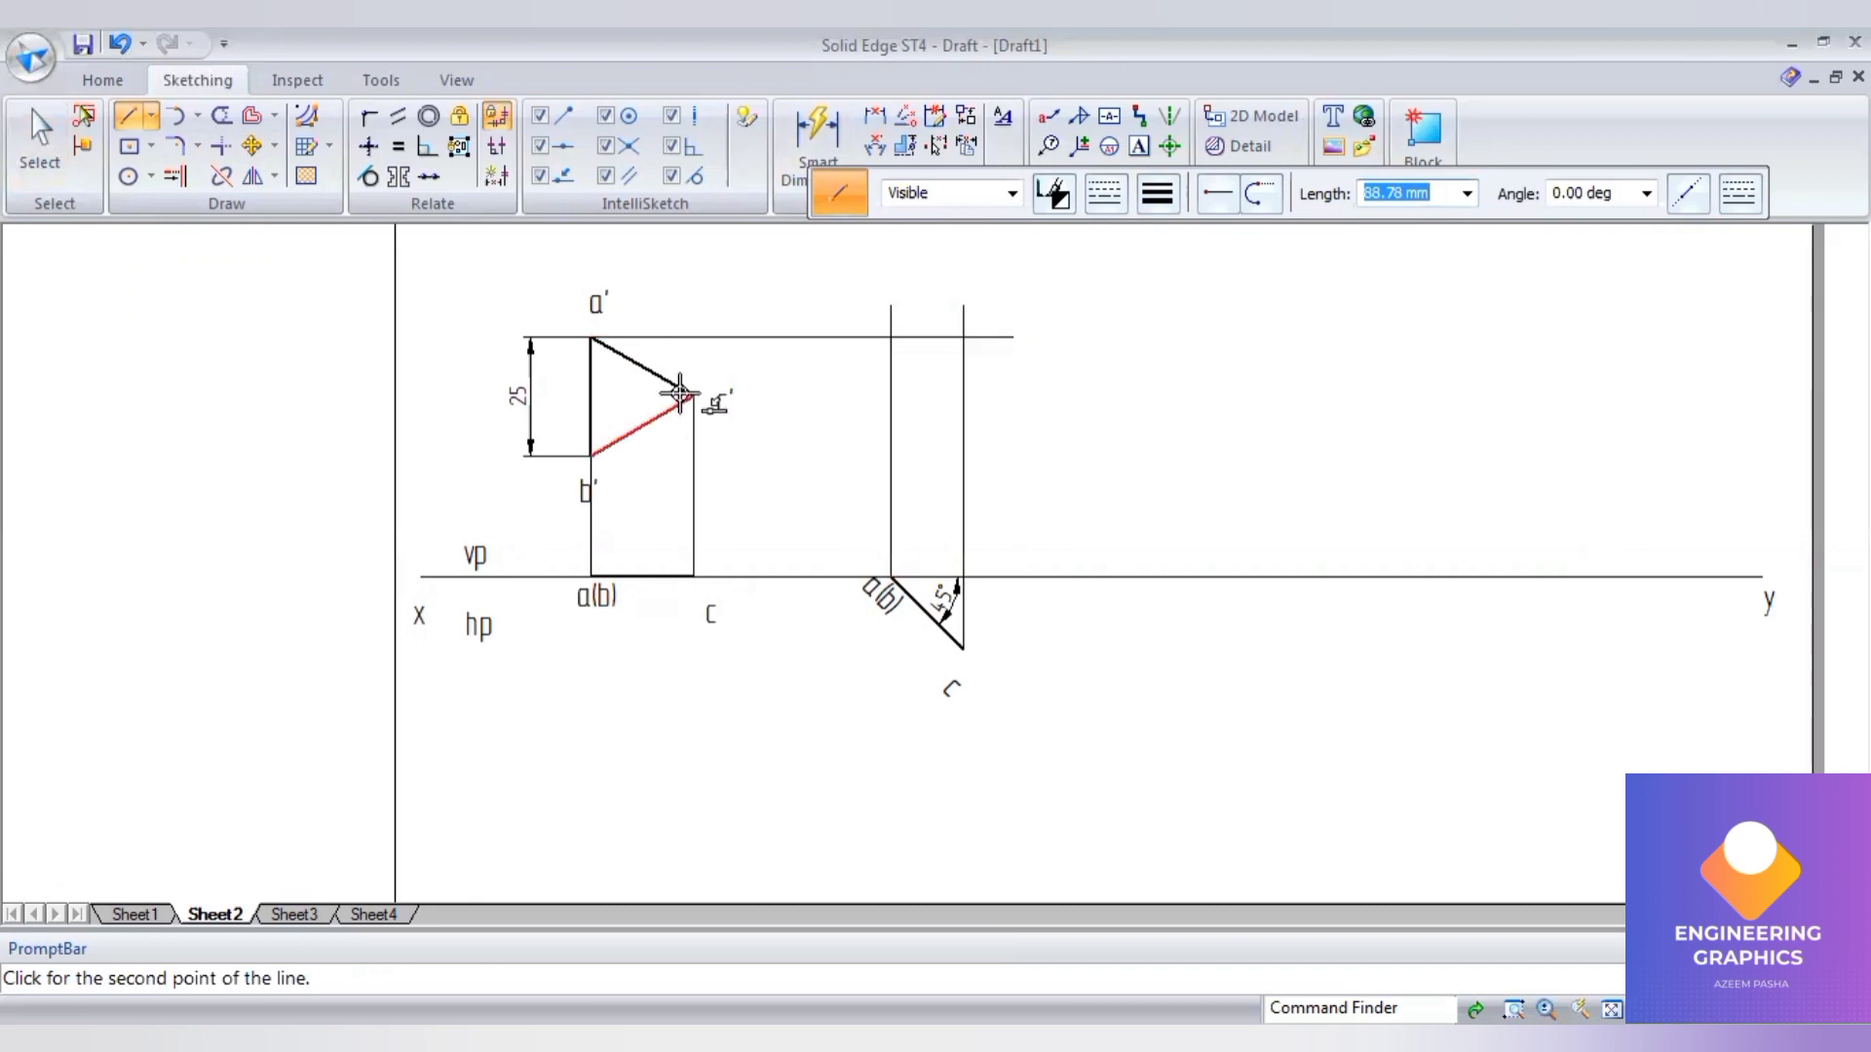
{"action": "left_click", "coordinate": [688, 393]}
{"action": "left_click", "coordinate": [1014, 395]}
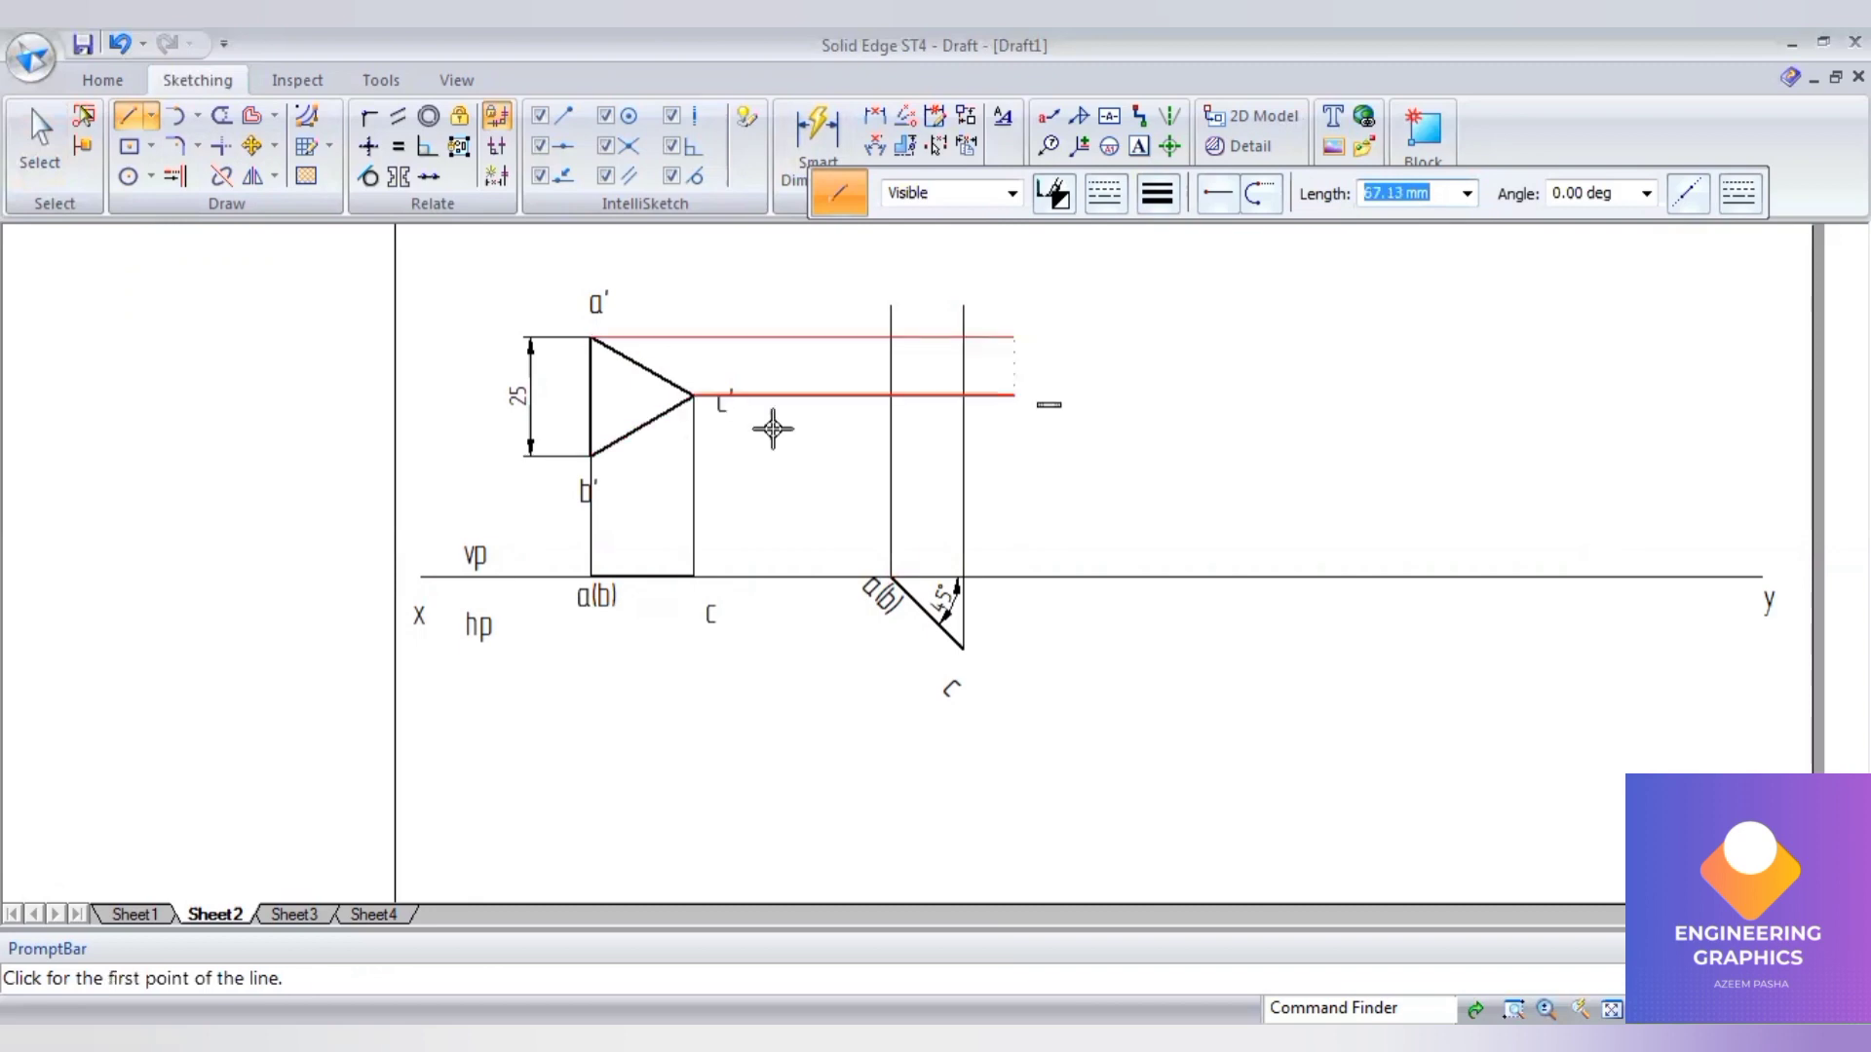
{"action": "left_click", "coordinate": [585, 455]}
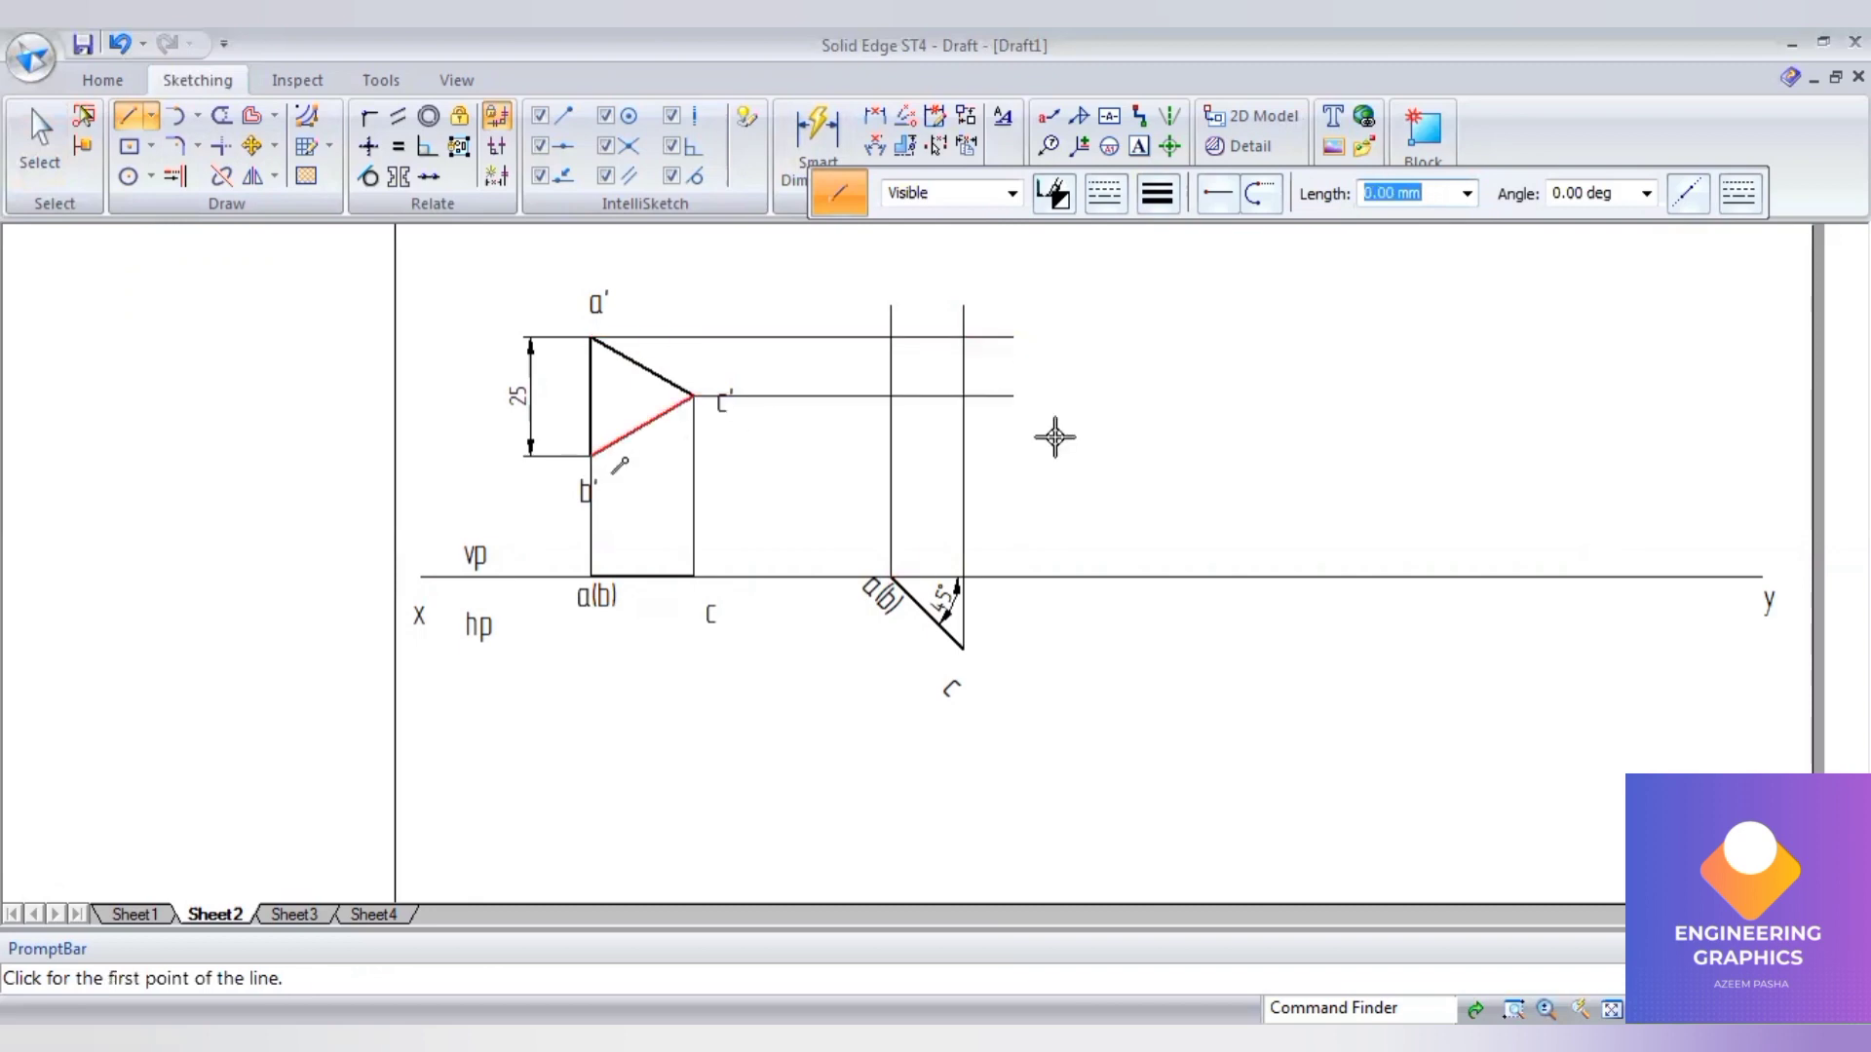
{"action": "left_click", "coordinate": [1048, 455]}
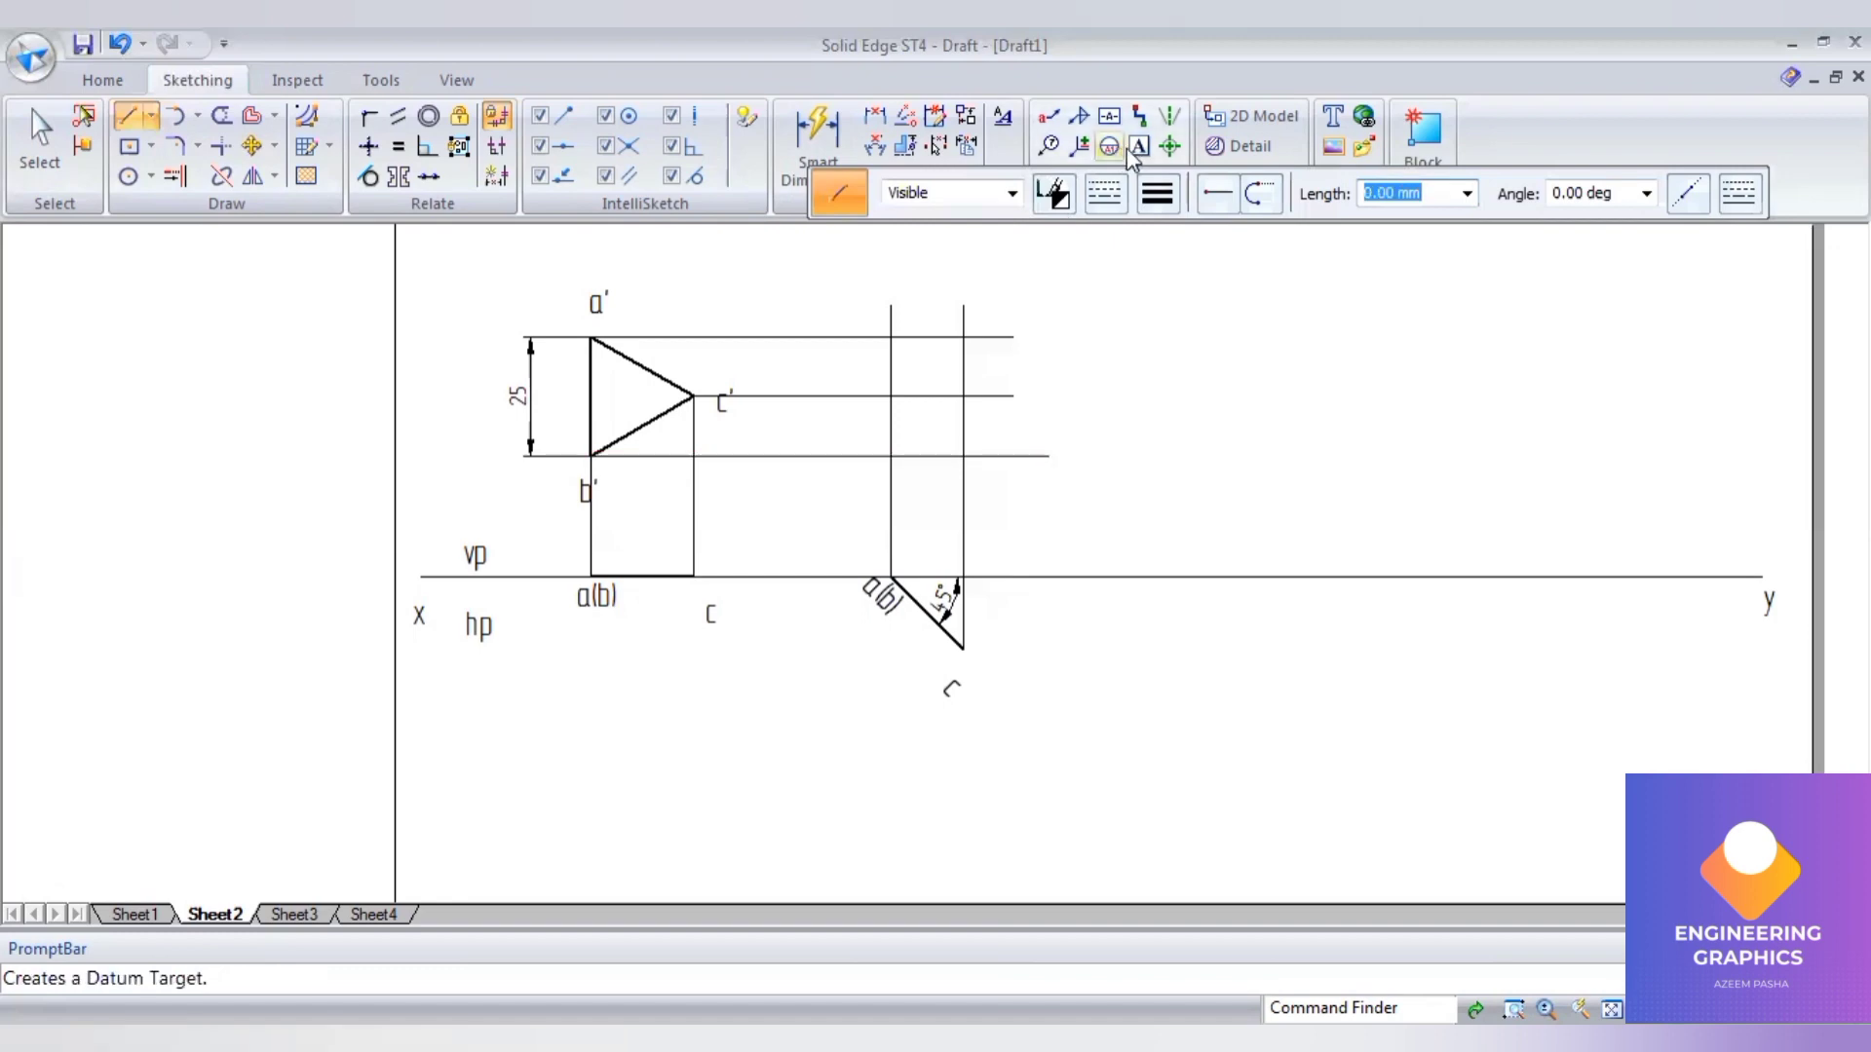
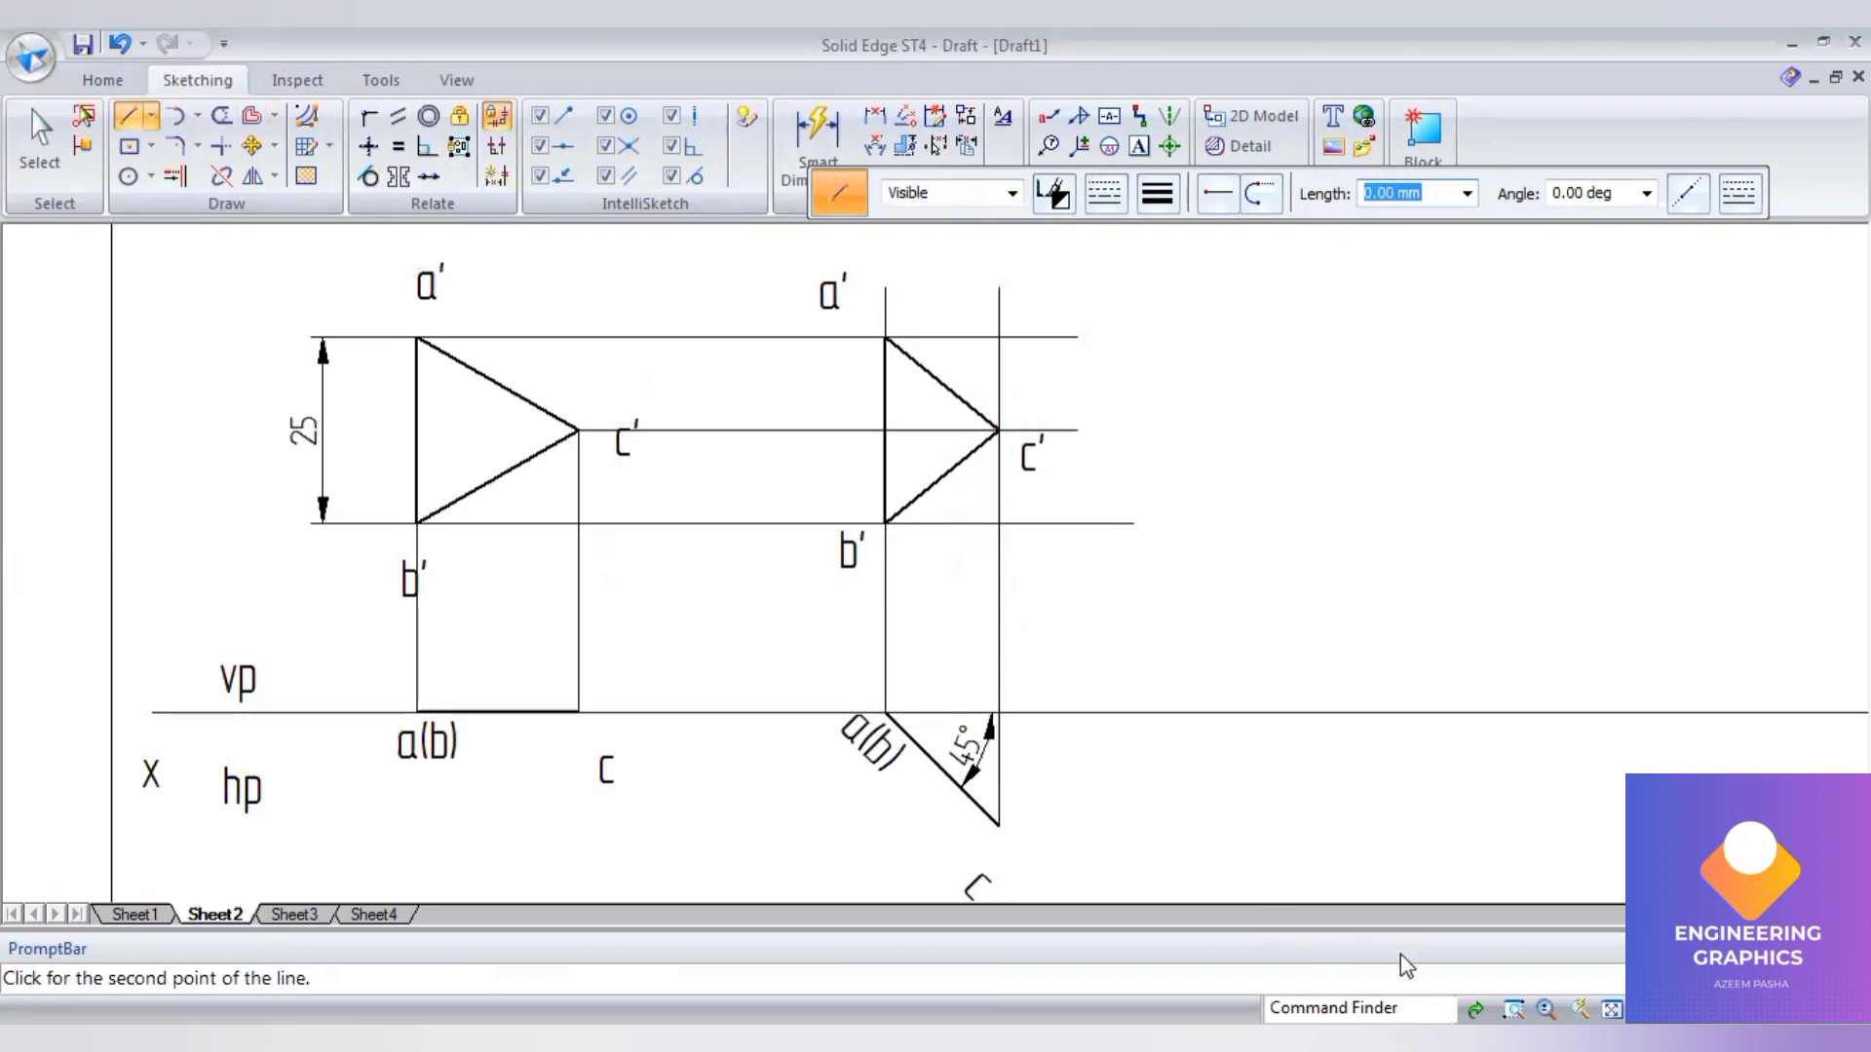
- Fit the sheet and check the question paper PDF before returning to the drawing
{"action": "left_click", "coordinate": [1613, 1011]}
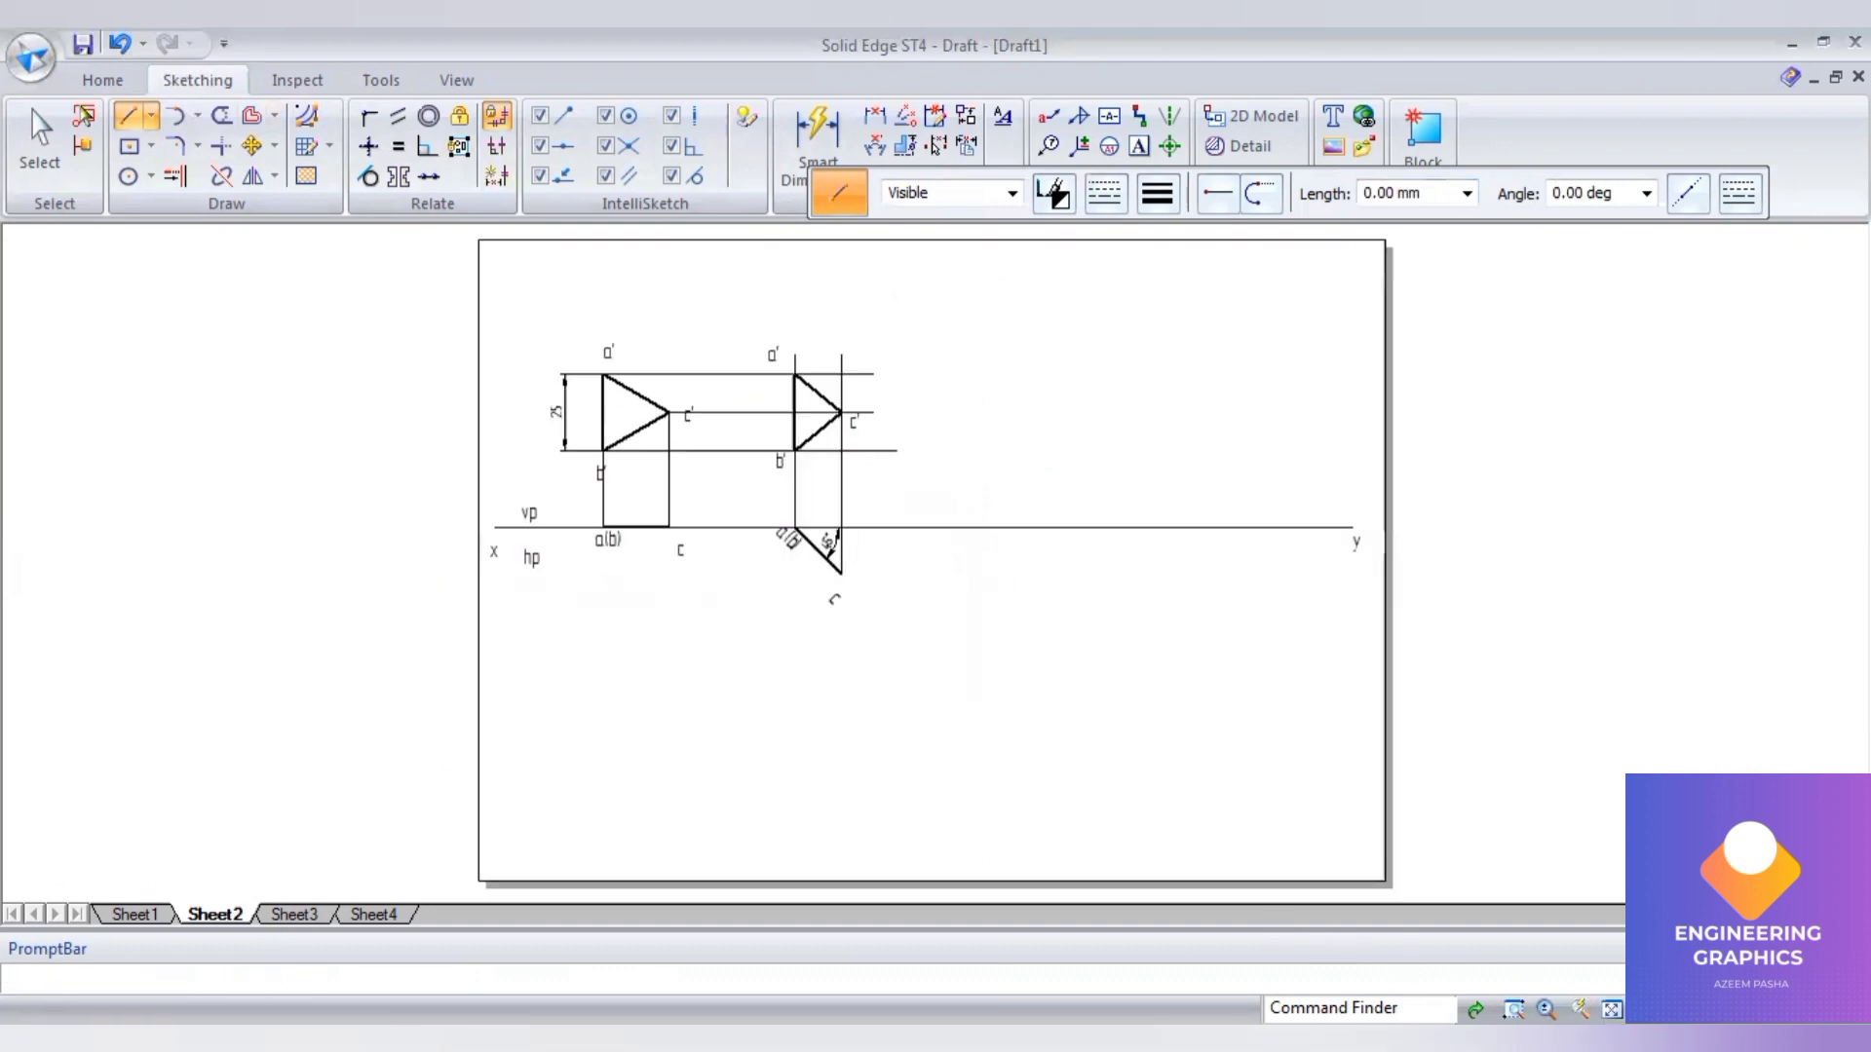
{"action": "key", "text": "alt+Tab"}
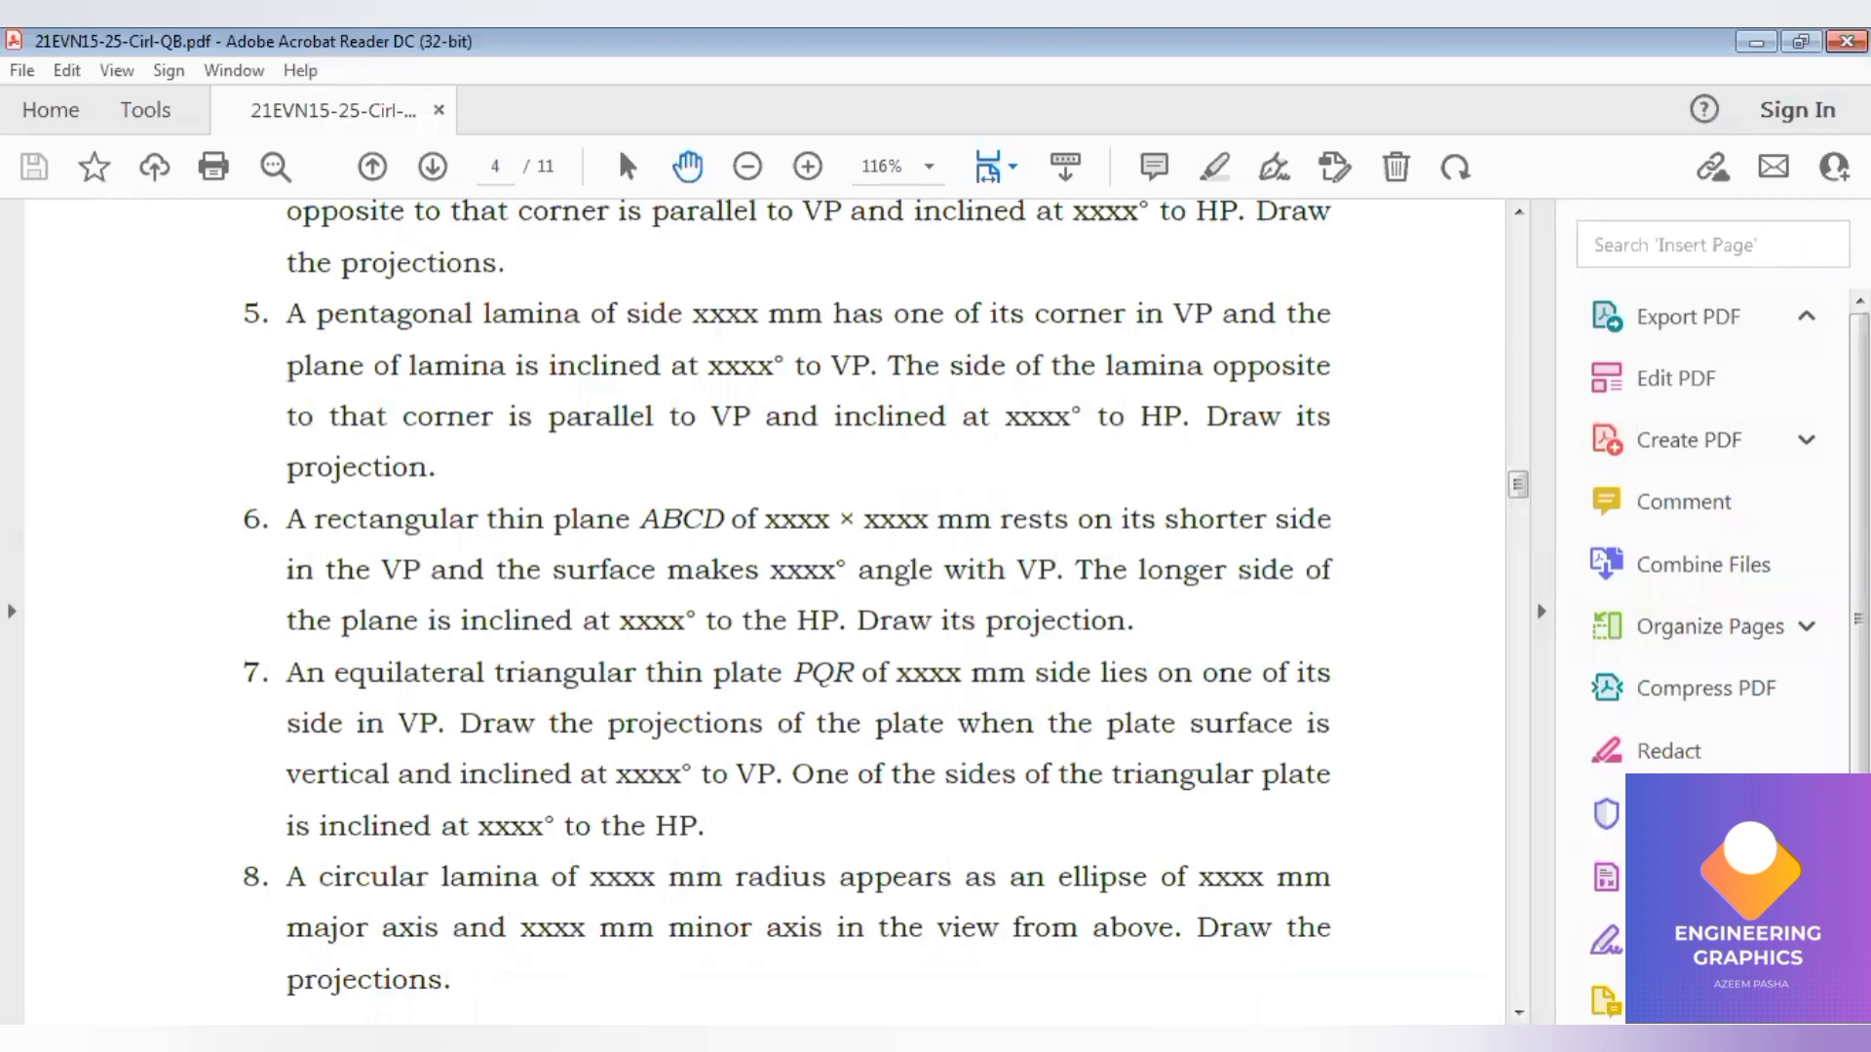
{"action": "key", "text": "alt+Tab"}
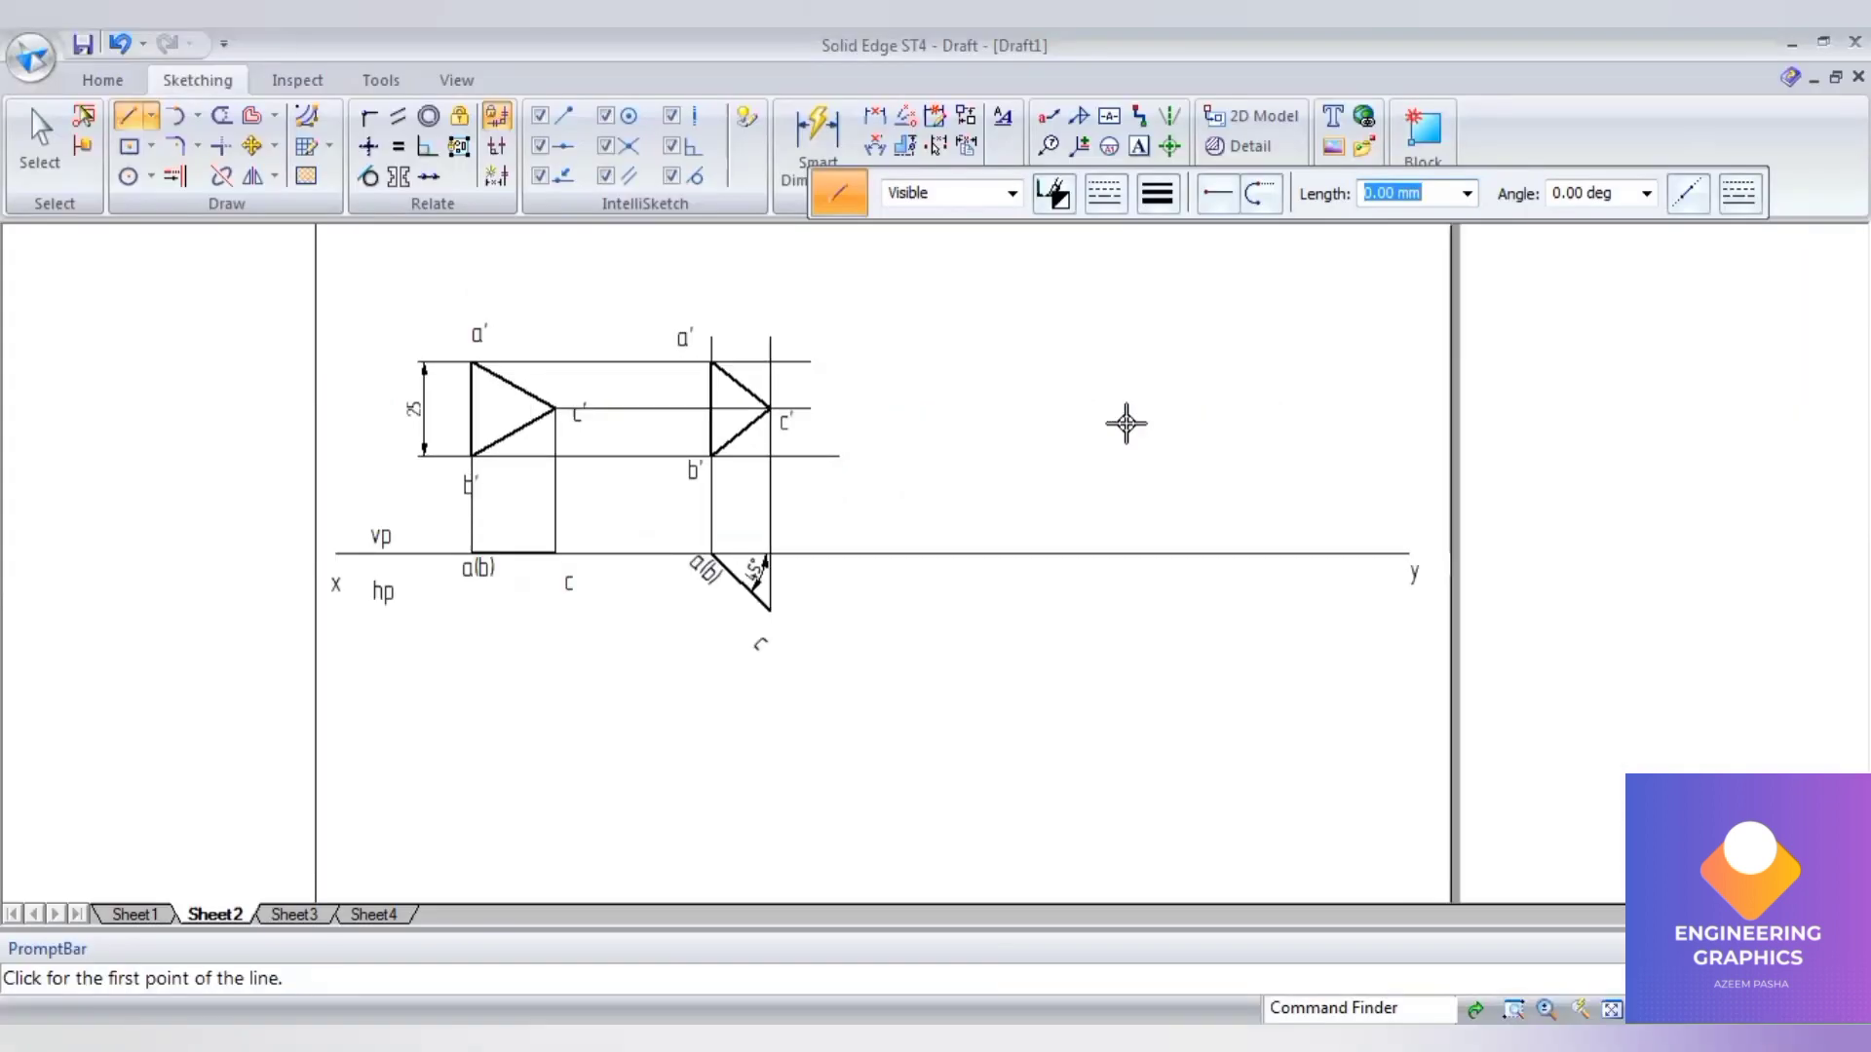
- Draw a 0.13 mm line starting on the xy line at 135°
{"action": "left_click", "coordinate": [1157, 194]}
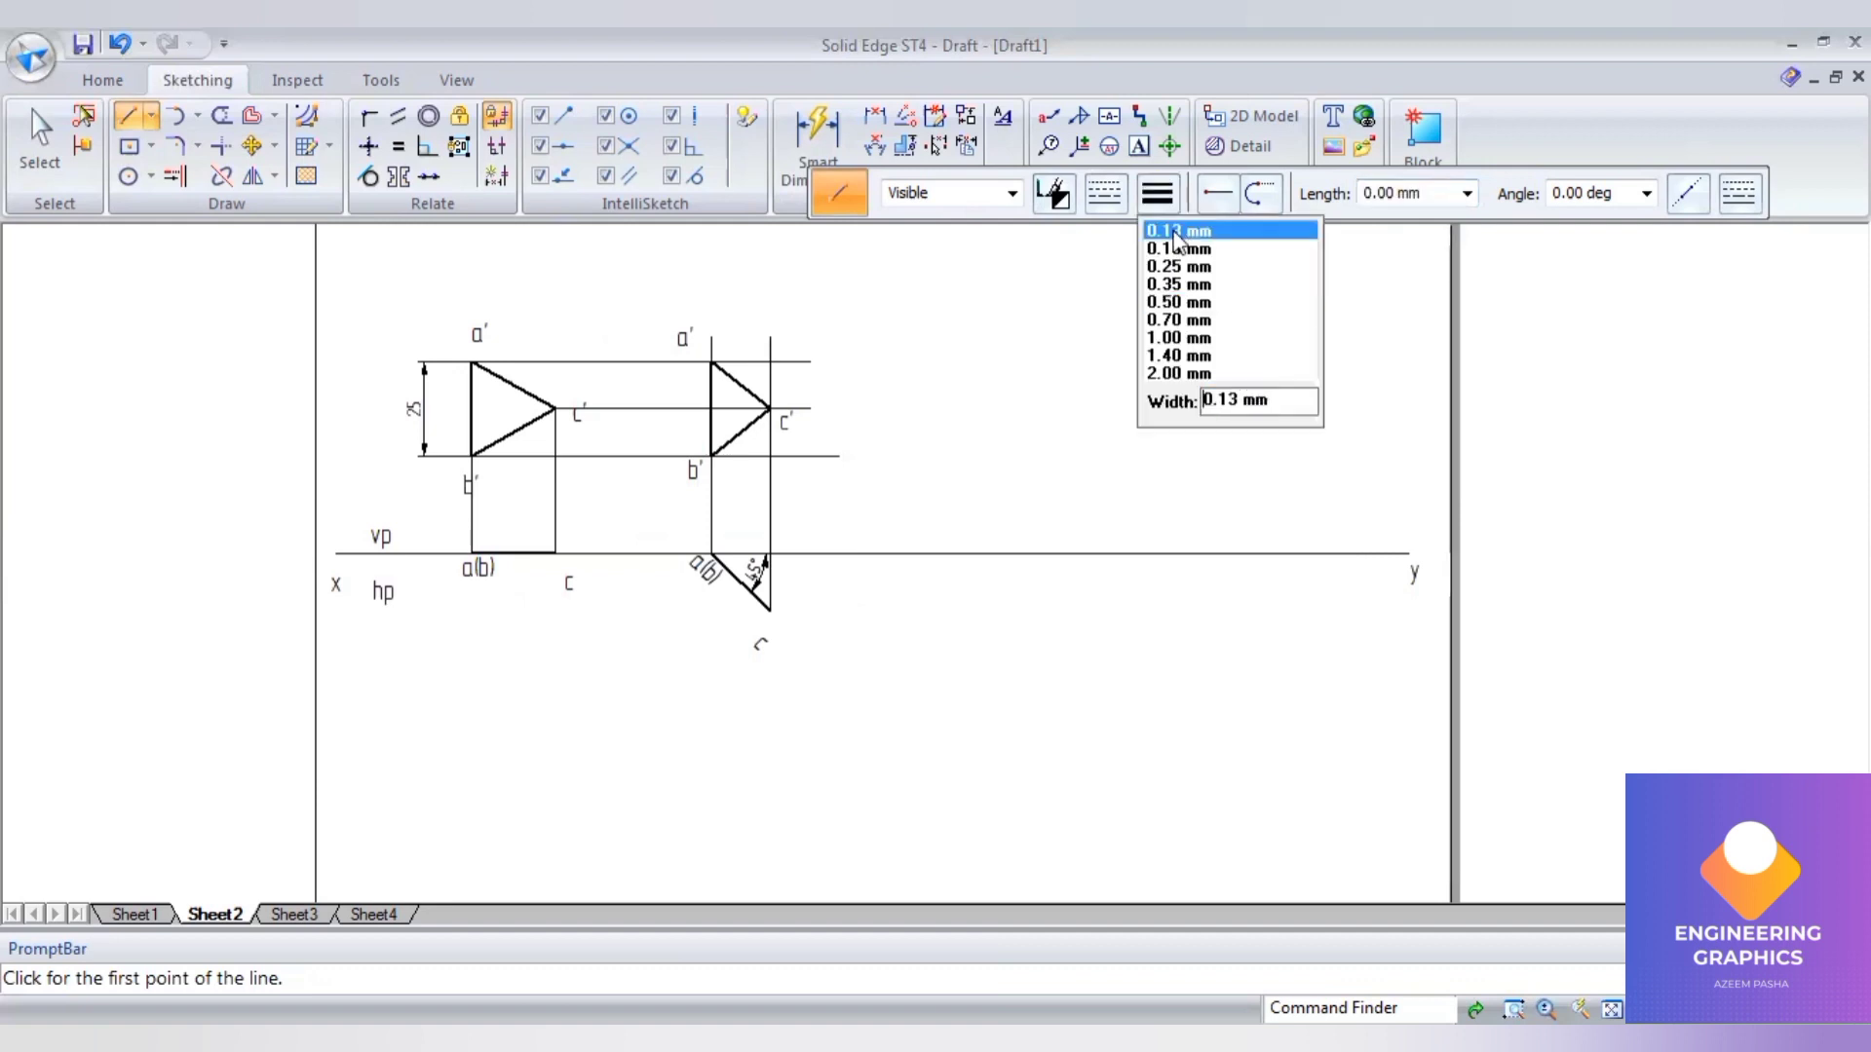
{"action": "left_click", "coordinate": [1176, 234]}
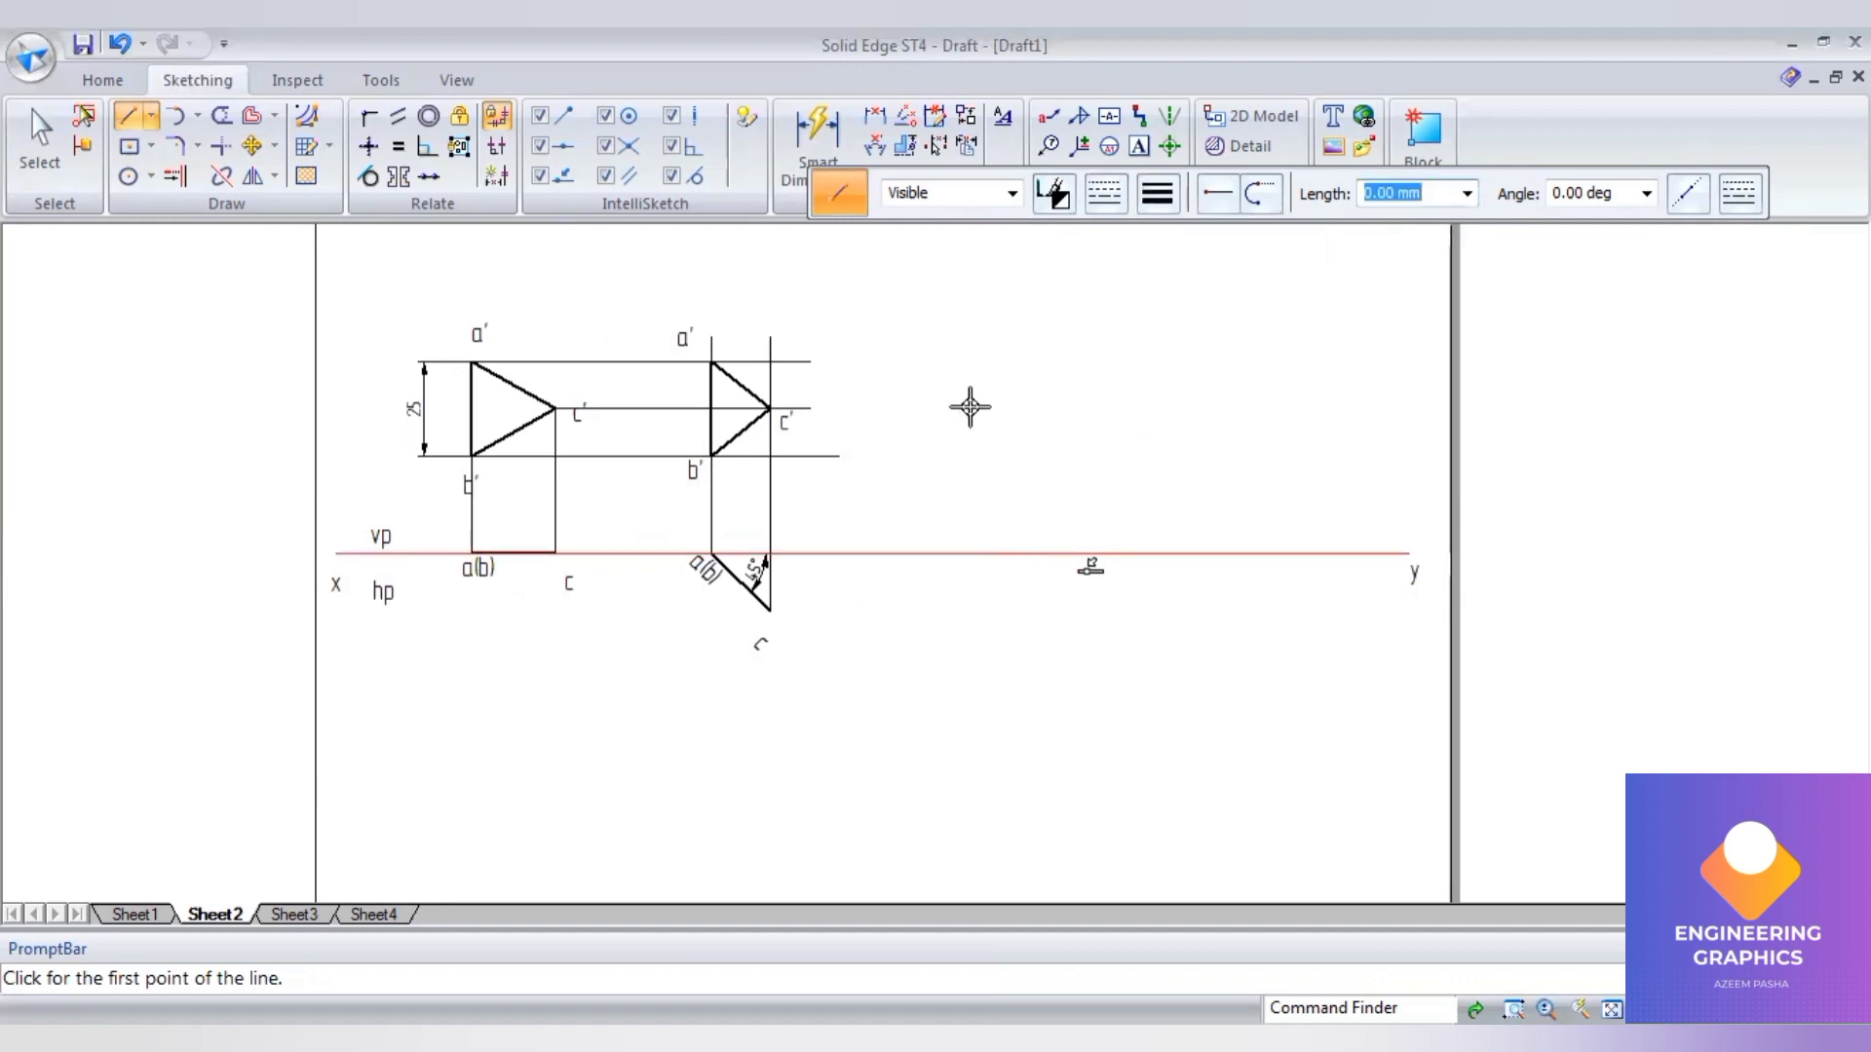
{"action": "left_click", "coordinate": [1055, 553]}
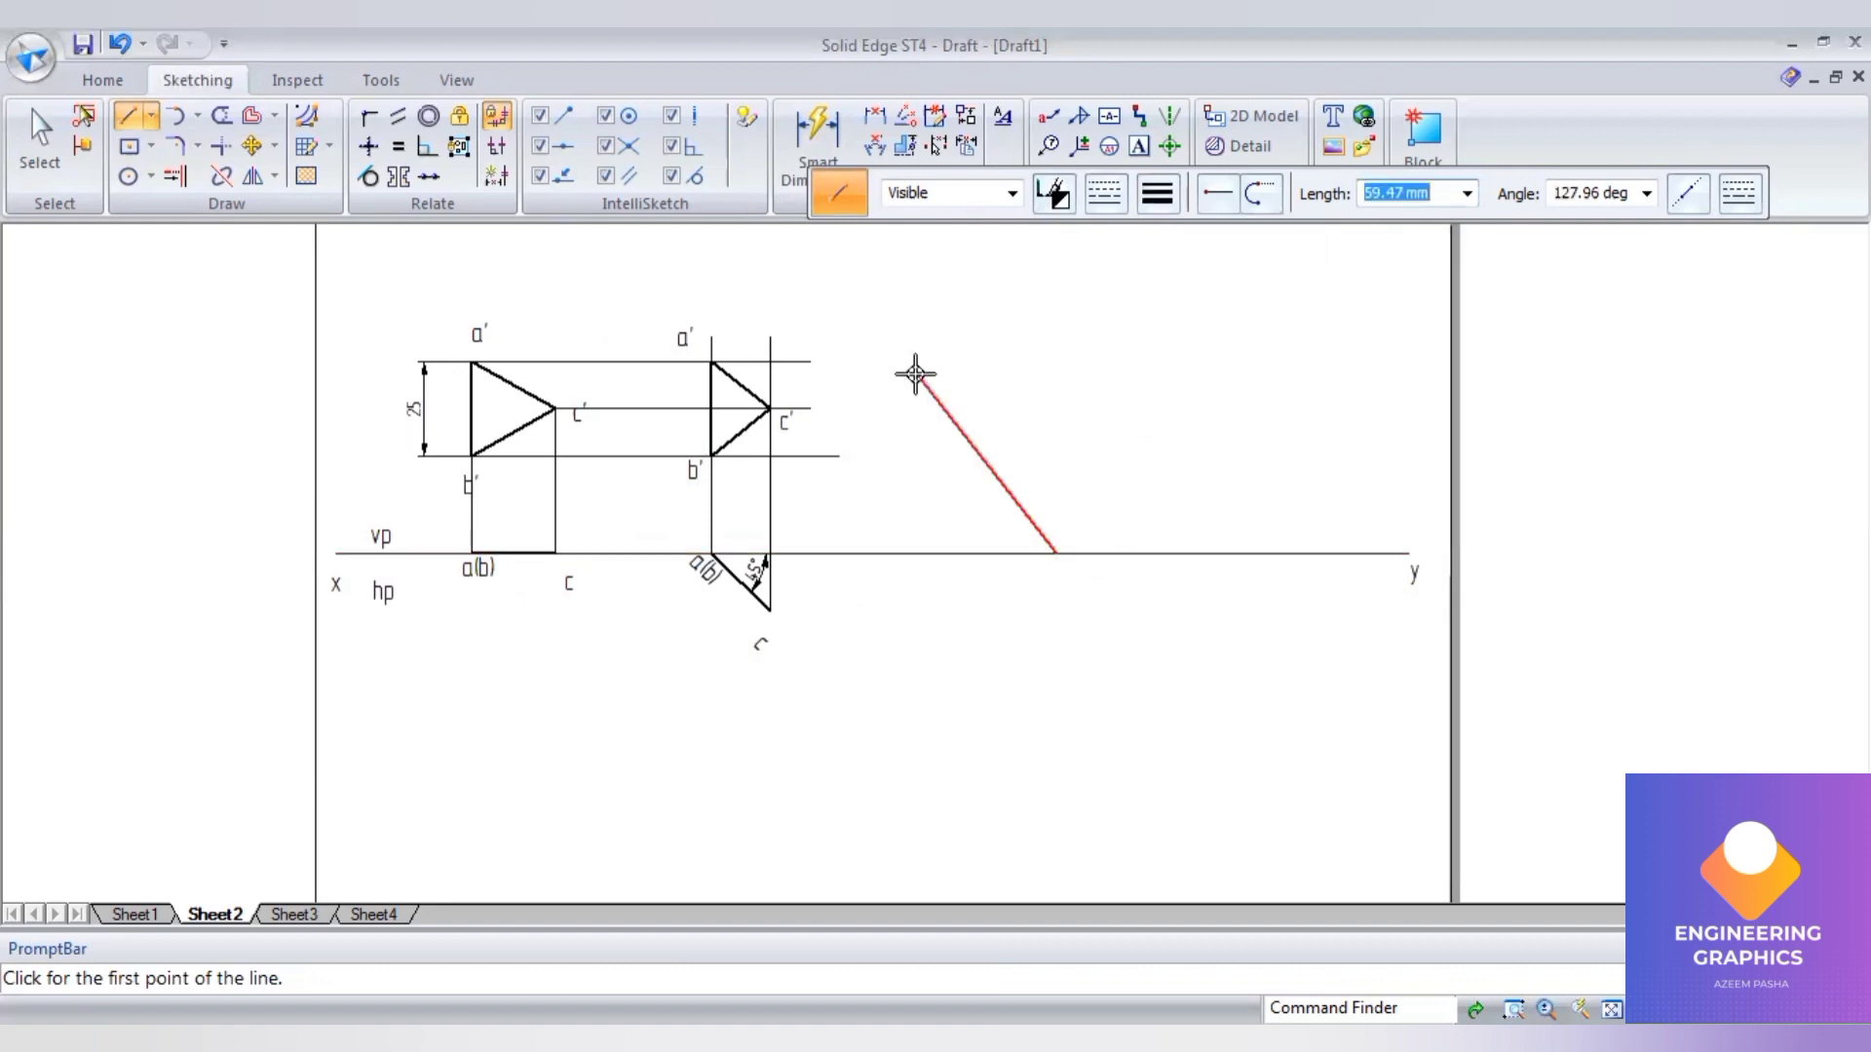
{"action": "left_click", "coordinate": [1599, 201]}
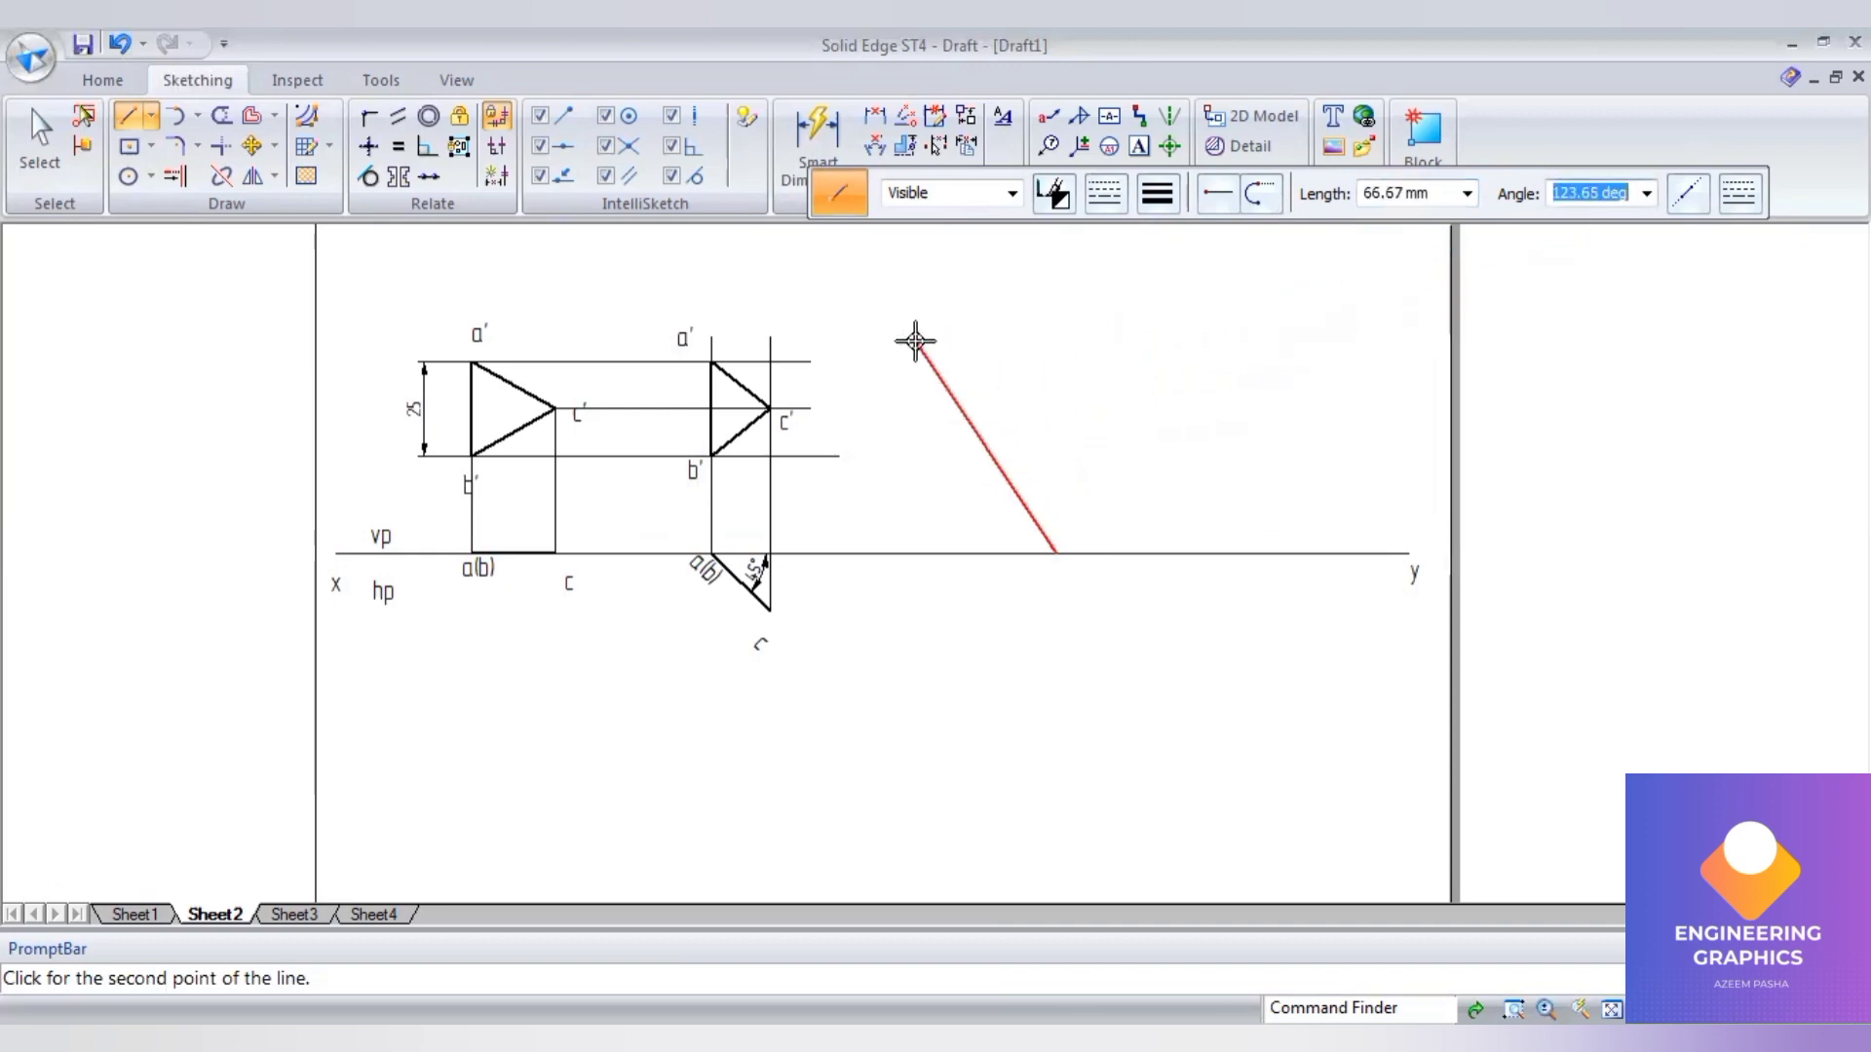
{"action": "type", "text": "135"}
{"action": "key", "text": "Tab"}
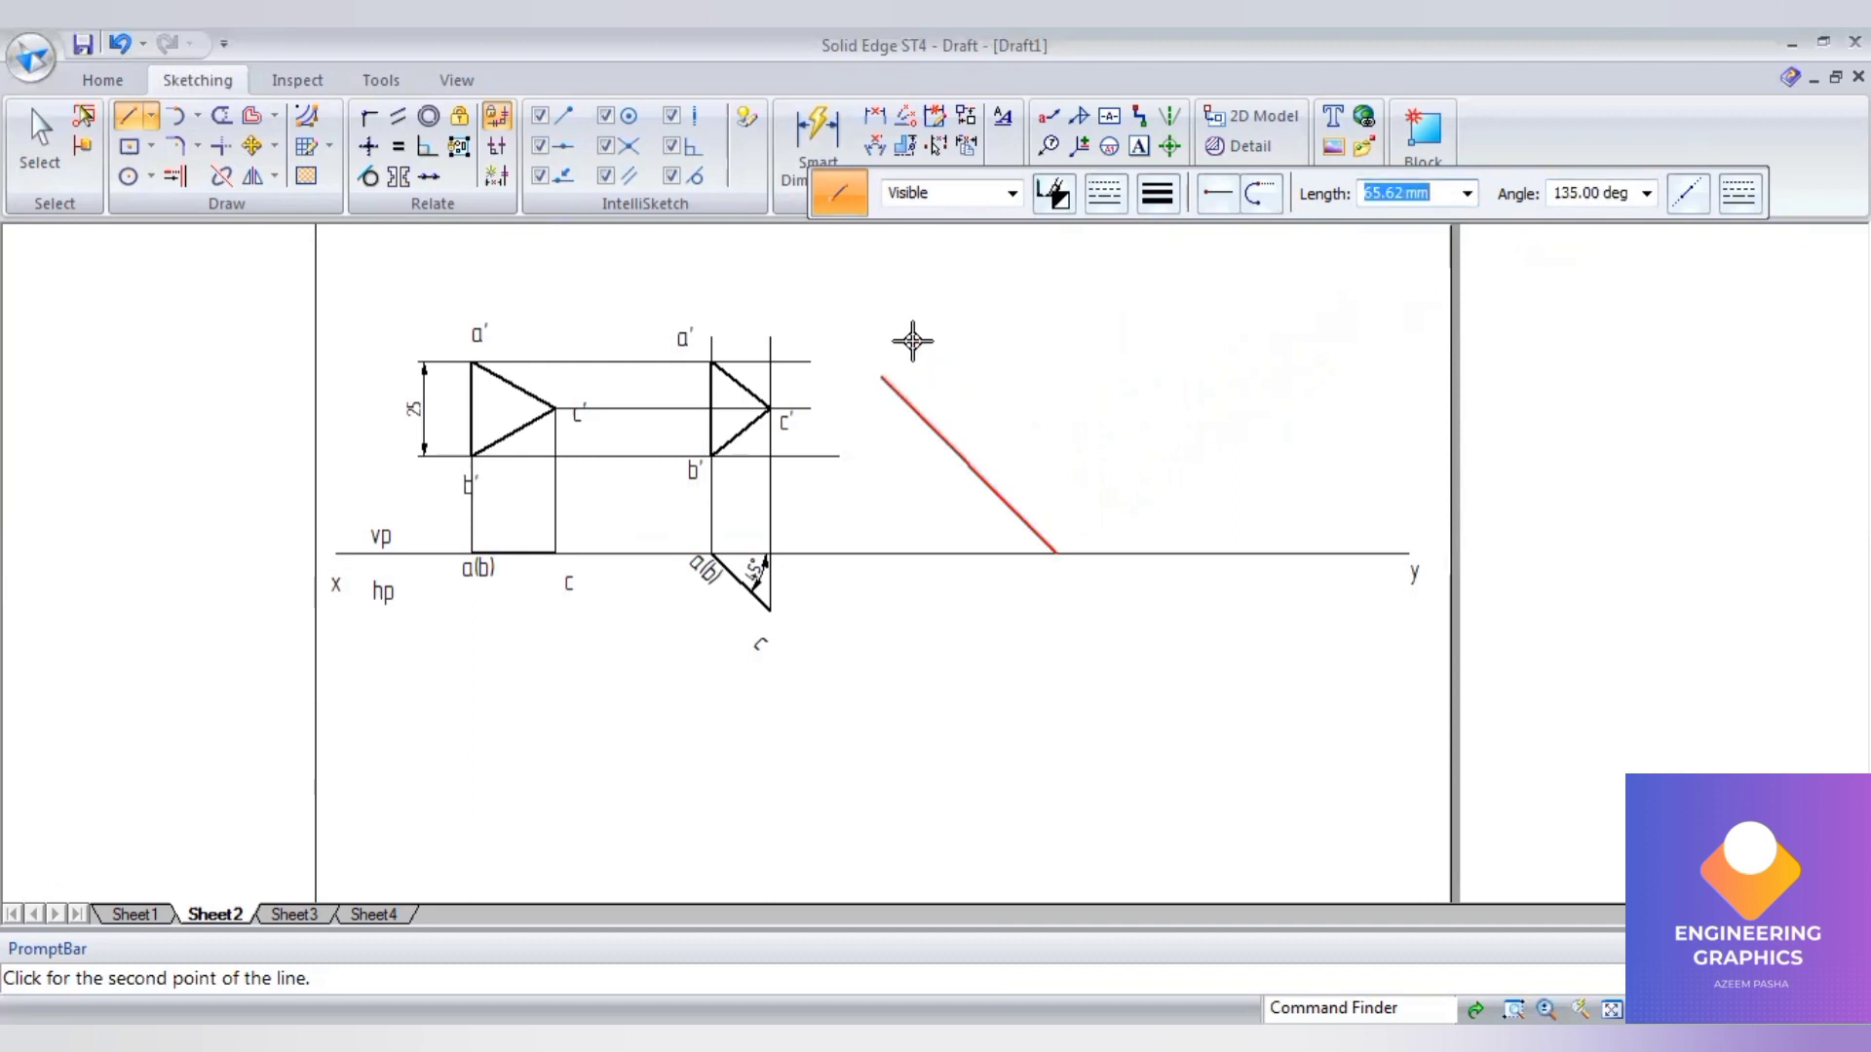
{"action": "left_click", "coordinate": [912, 339]}
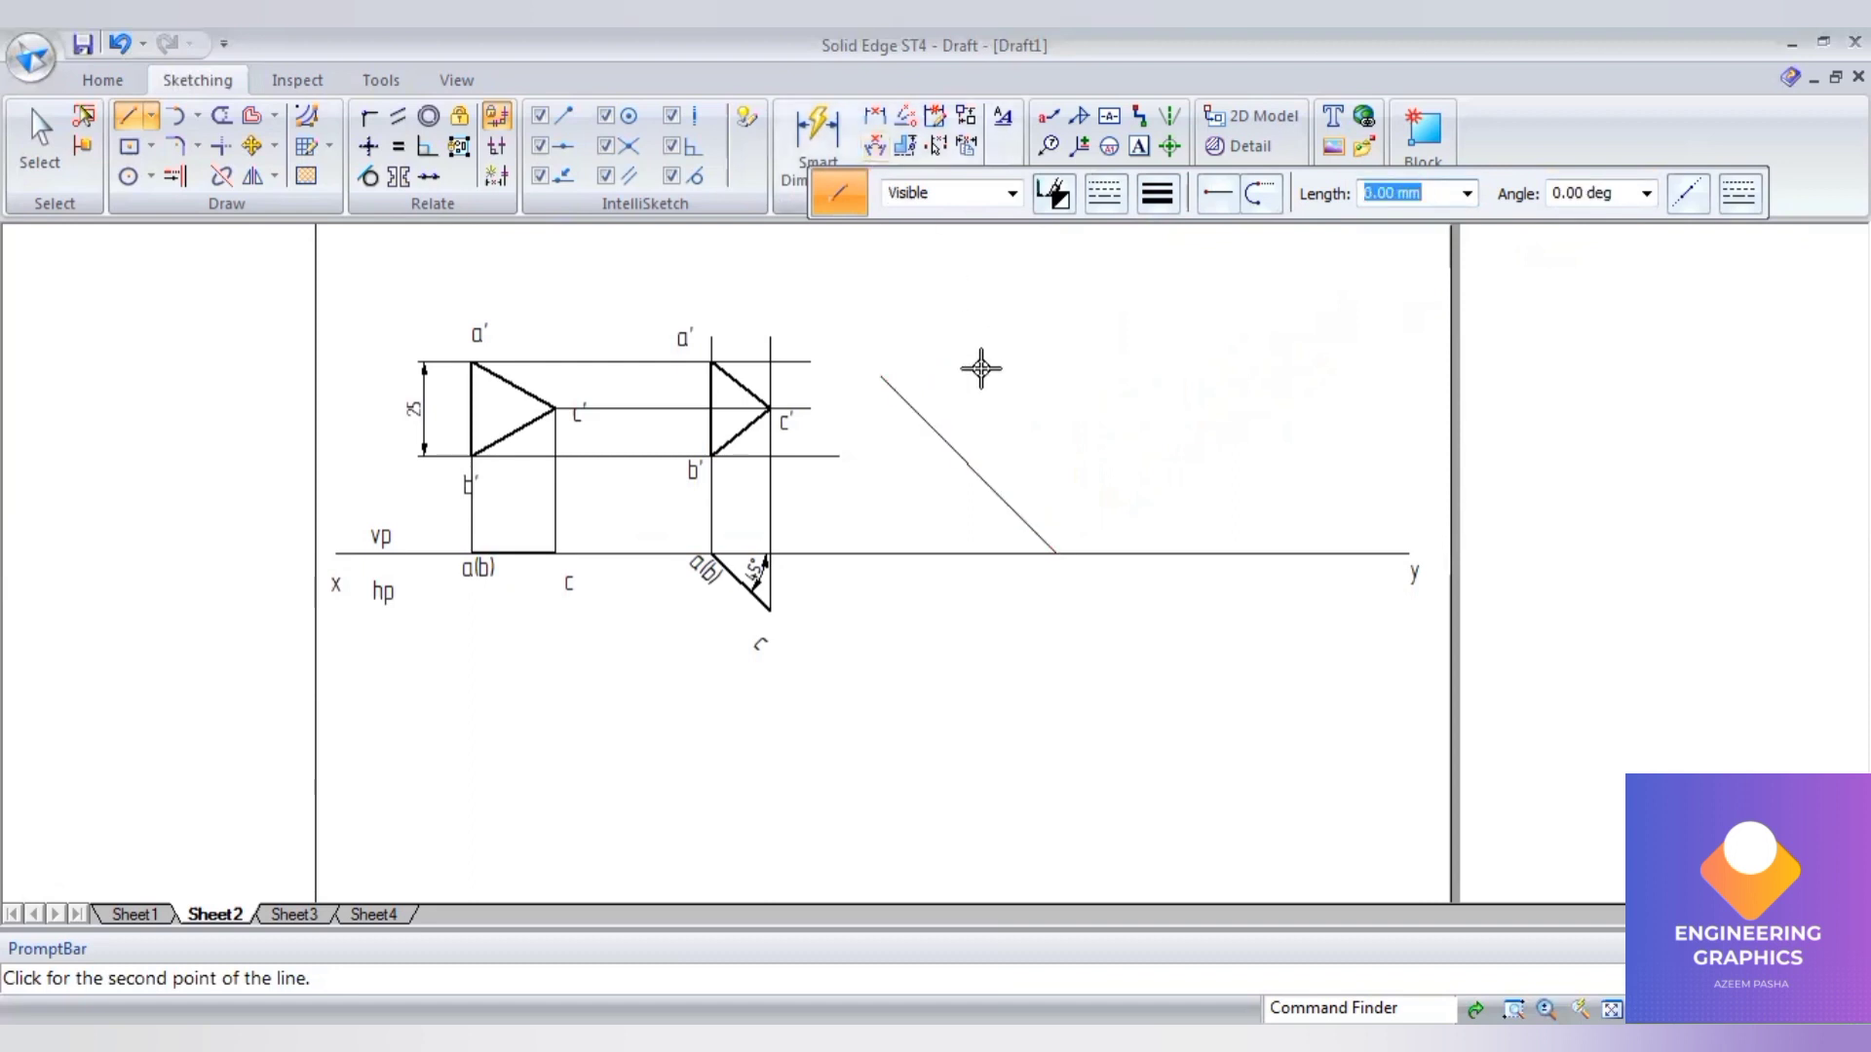
- Dimension the 45° angle between the inclined line and the xy line
{"action": "left_click", "coordinate": [876, 150]}
{"action": "left_click", "coordinate": [1011, 509]}
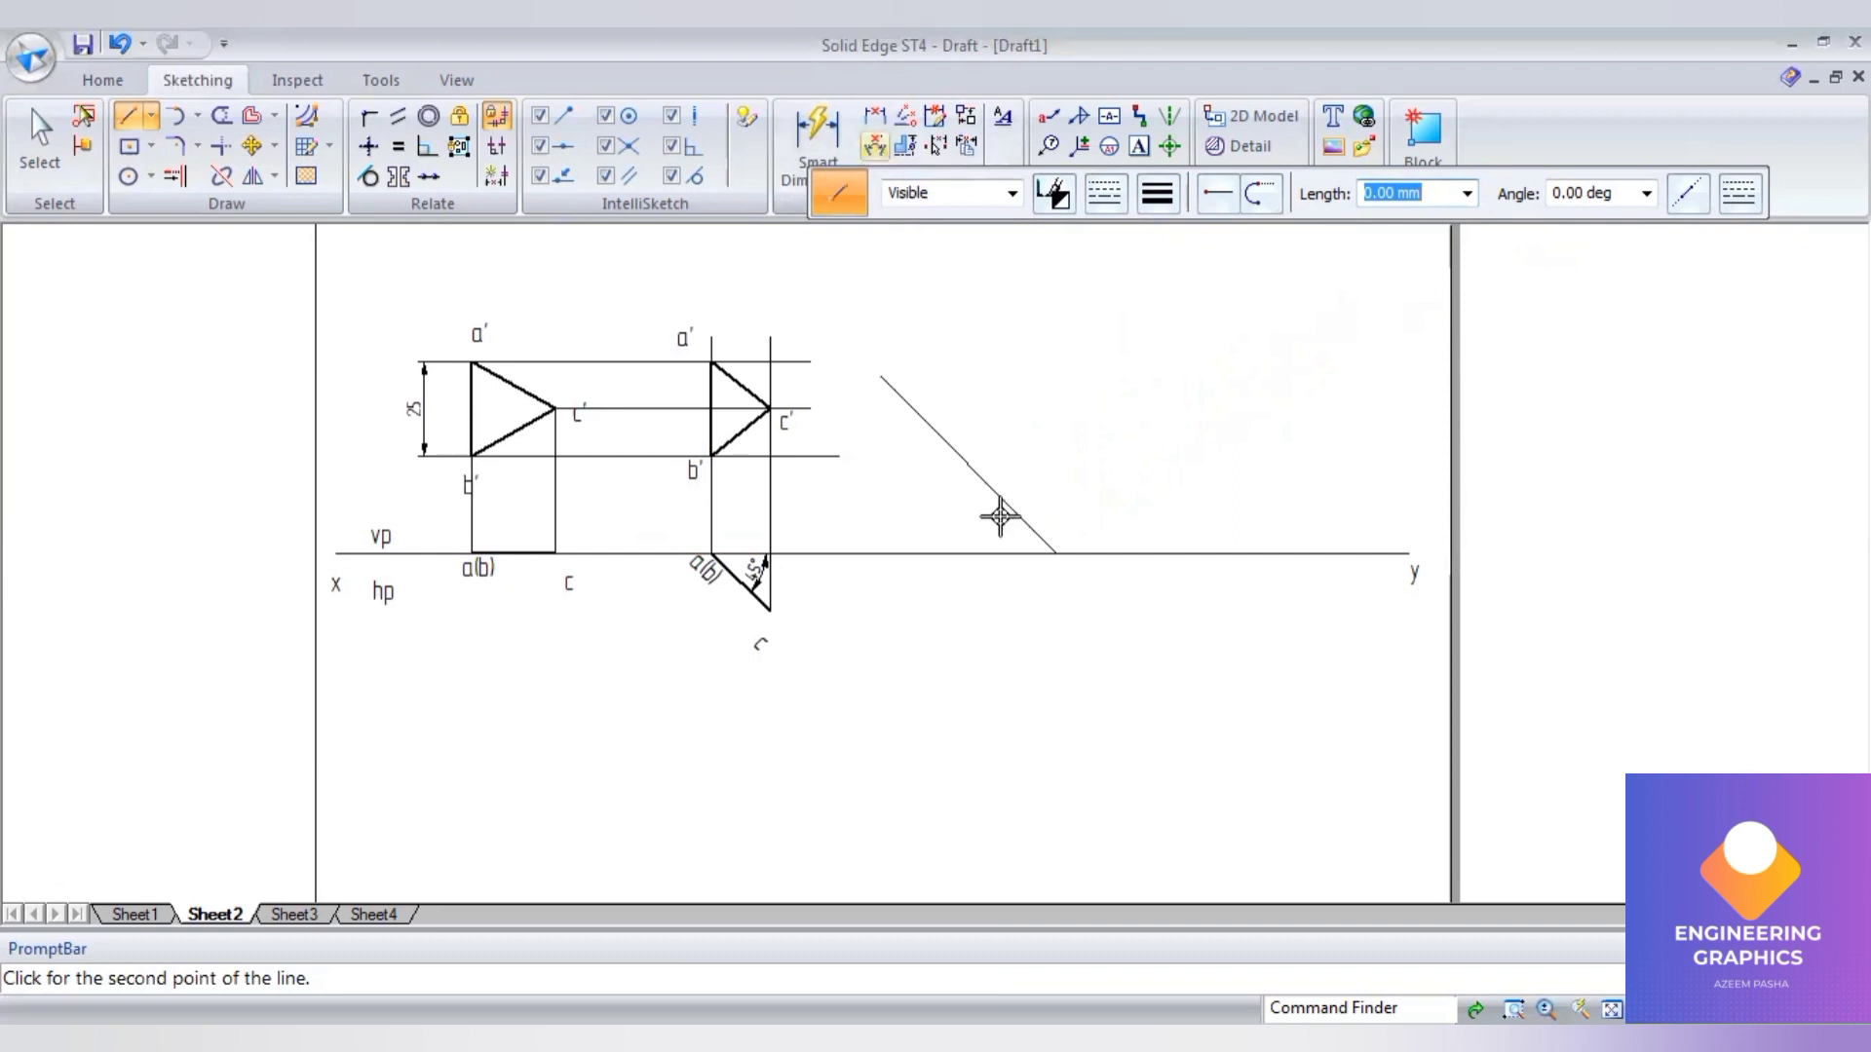
{"action": "left_click", "coordinate": [984, 555]}
{"action": "left_click", "coordinate": [984, 522]}
{"action": "scroll", "coordinate": [1055, 472], "scroll_direction": "up", "scroll_amount": 2}
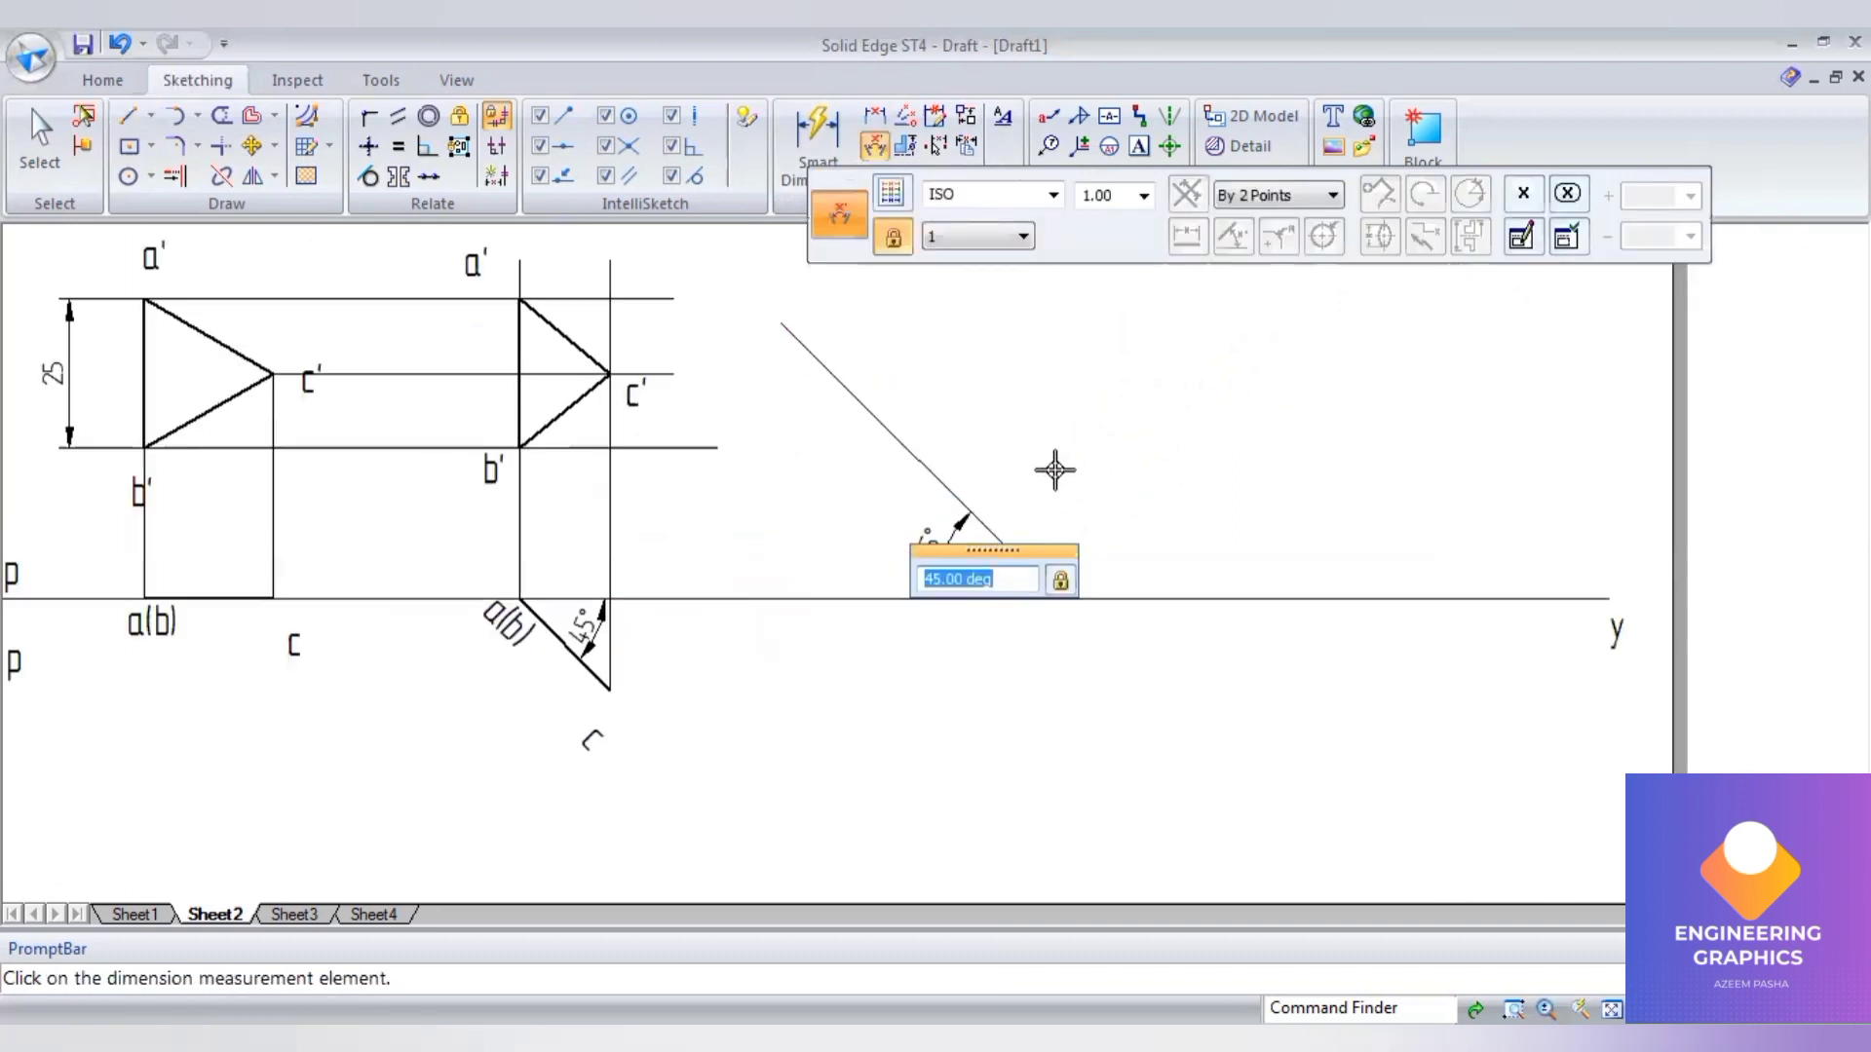
{"action": "scroll", "coordinate": [1055, 471], "scroll_direction": "down", "scroll_amount": 1}
- Copy the front-view triangle and its labels so vertex a' sits on the 45° line
{"action": "left_click", "coordinate": [39, 147]}
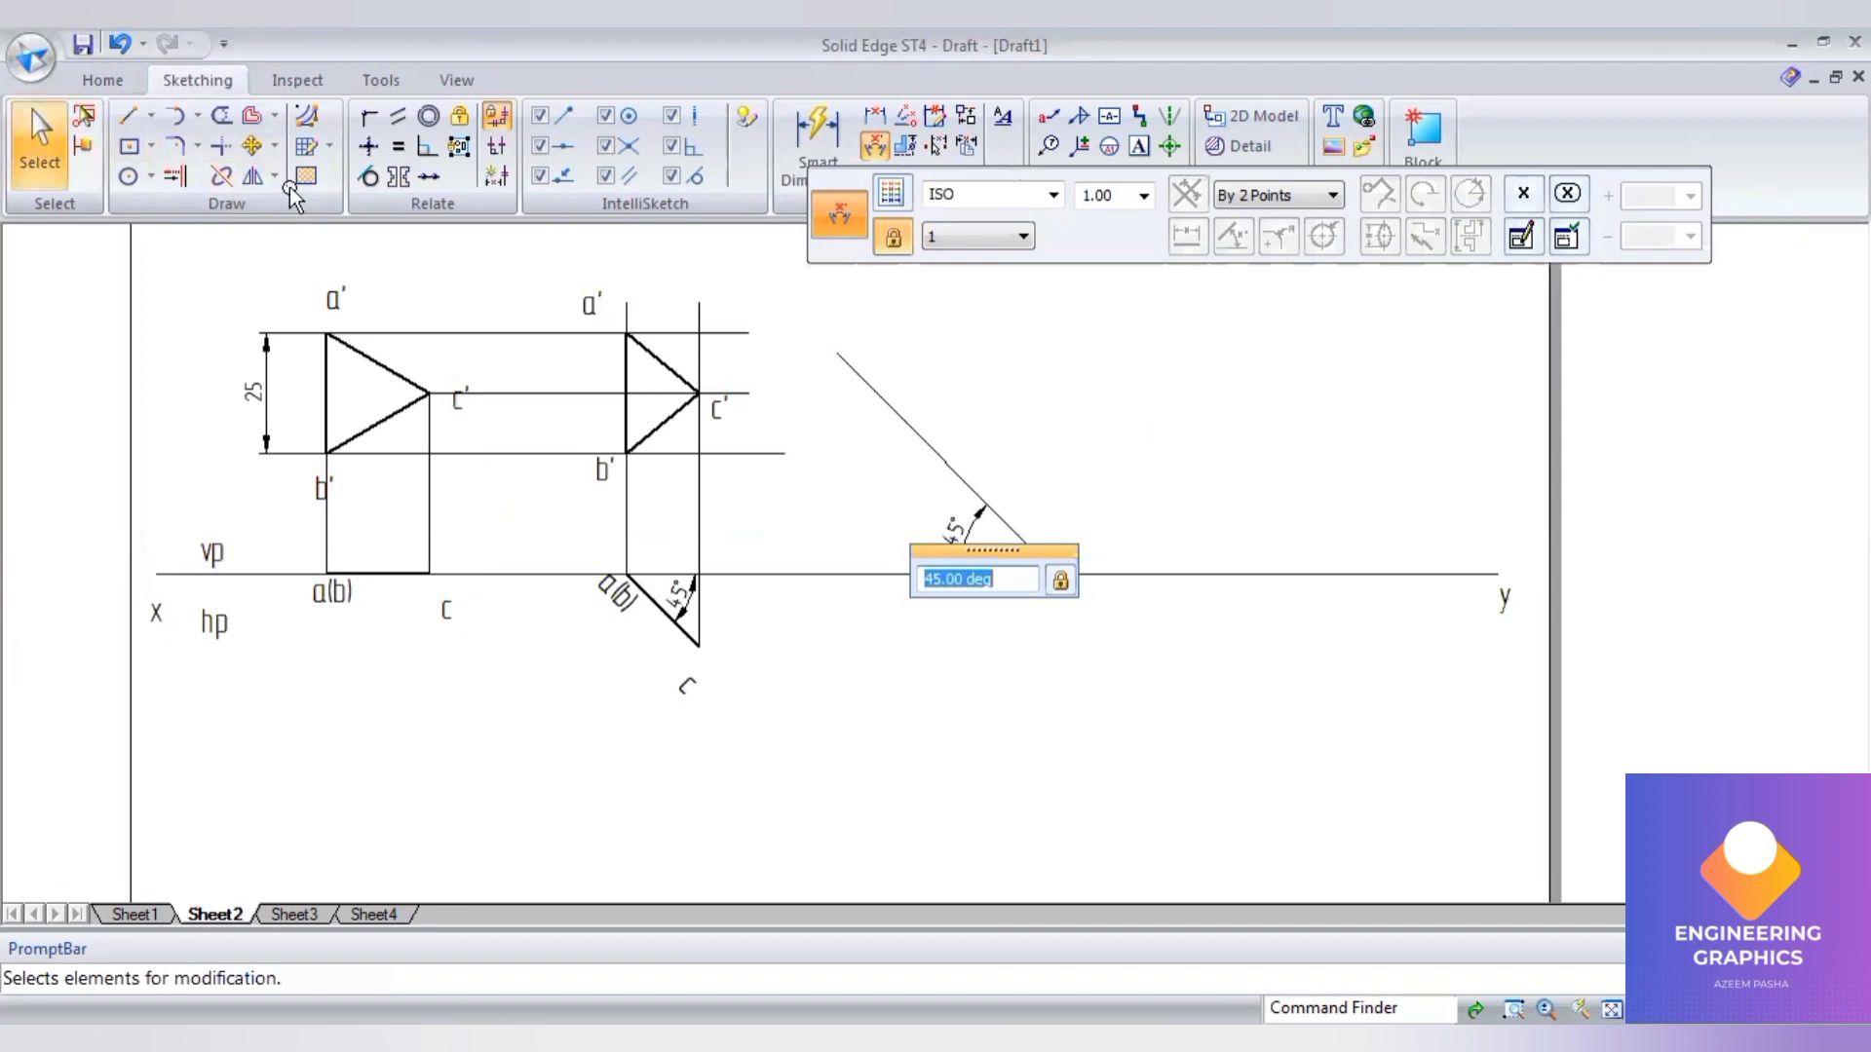
{"action": "left_click_drag", "start_coordinate": [550, 262], "coordinate": [765, 524]}
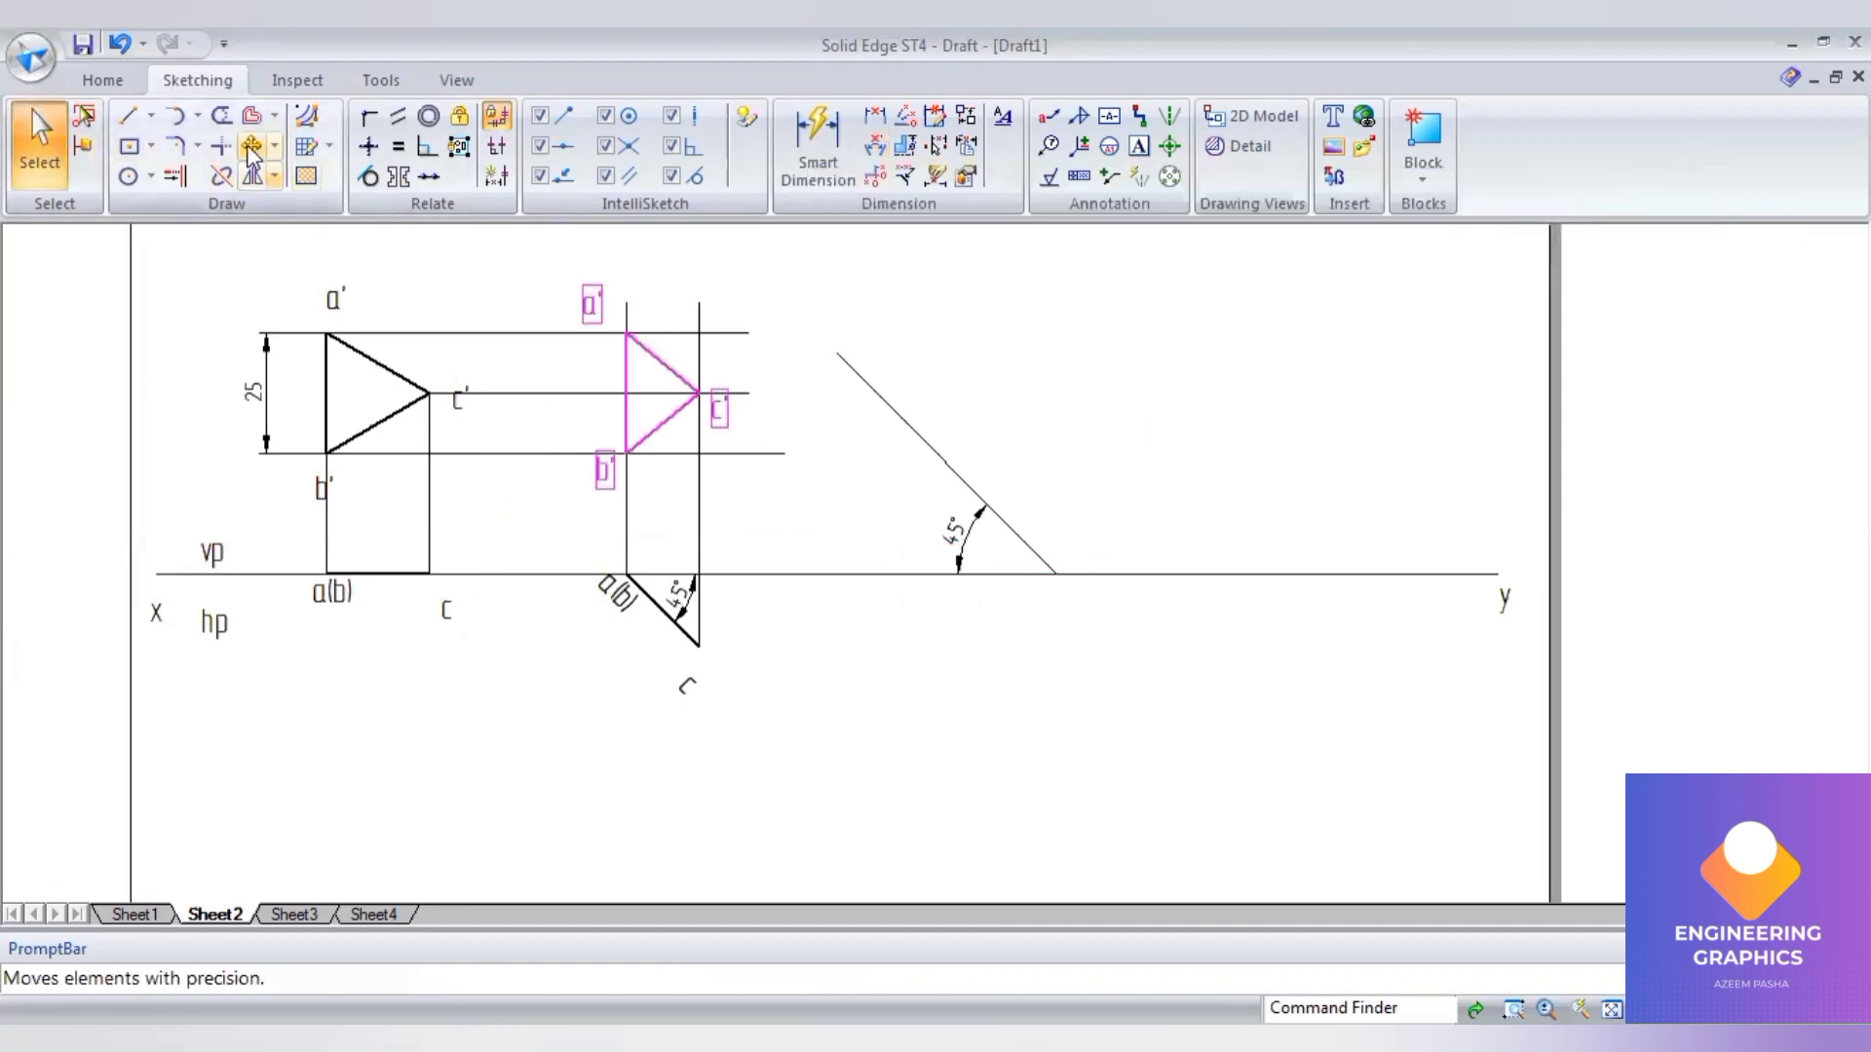
{"action": "left_click", "coordinate": [251, 146]}
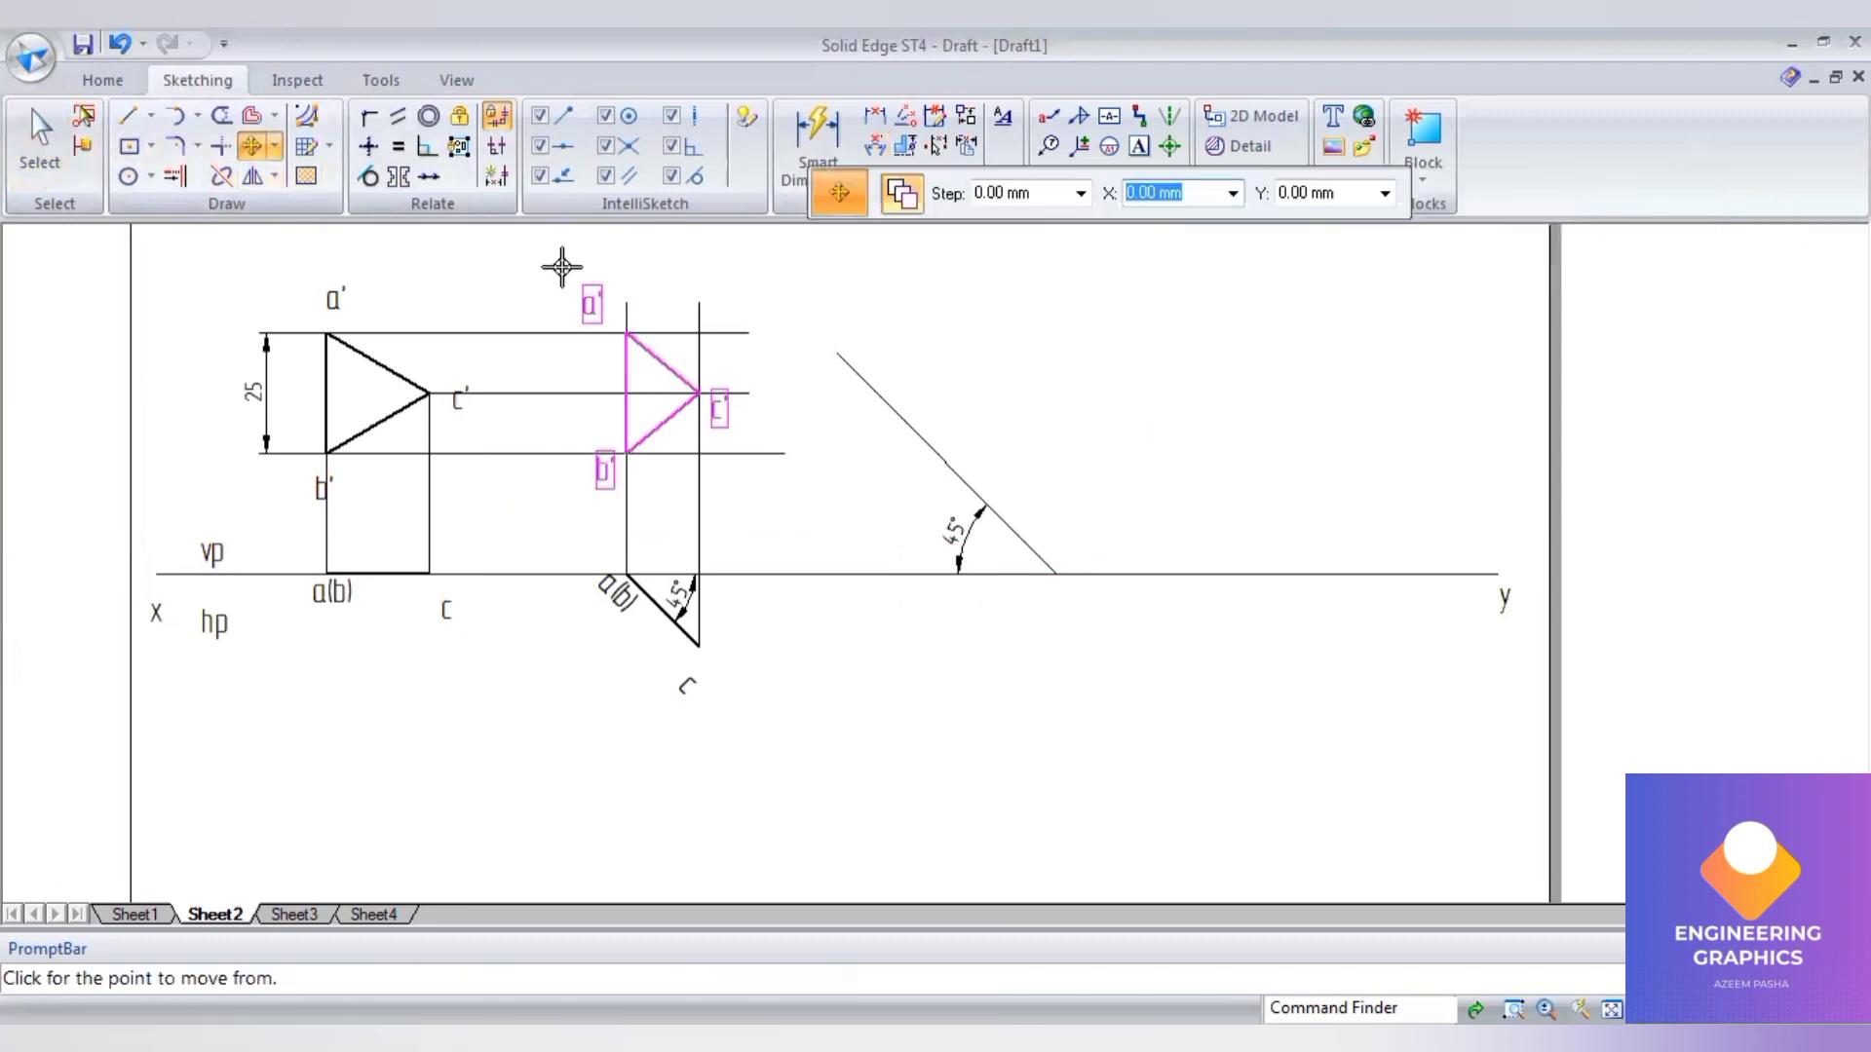
{"action": "left_click", "coordinate": [621, 336]}
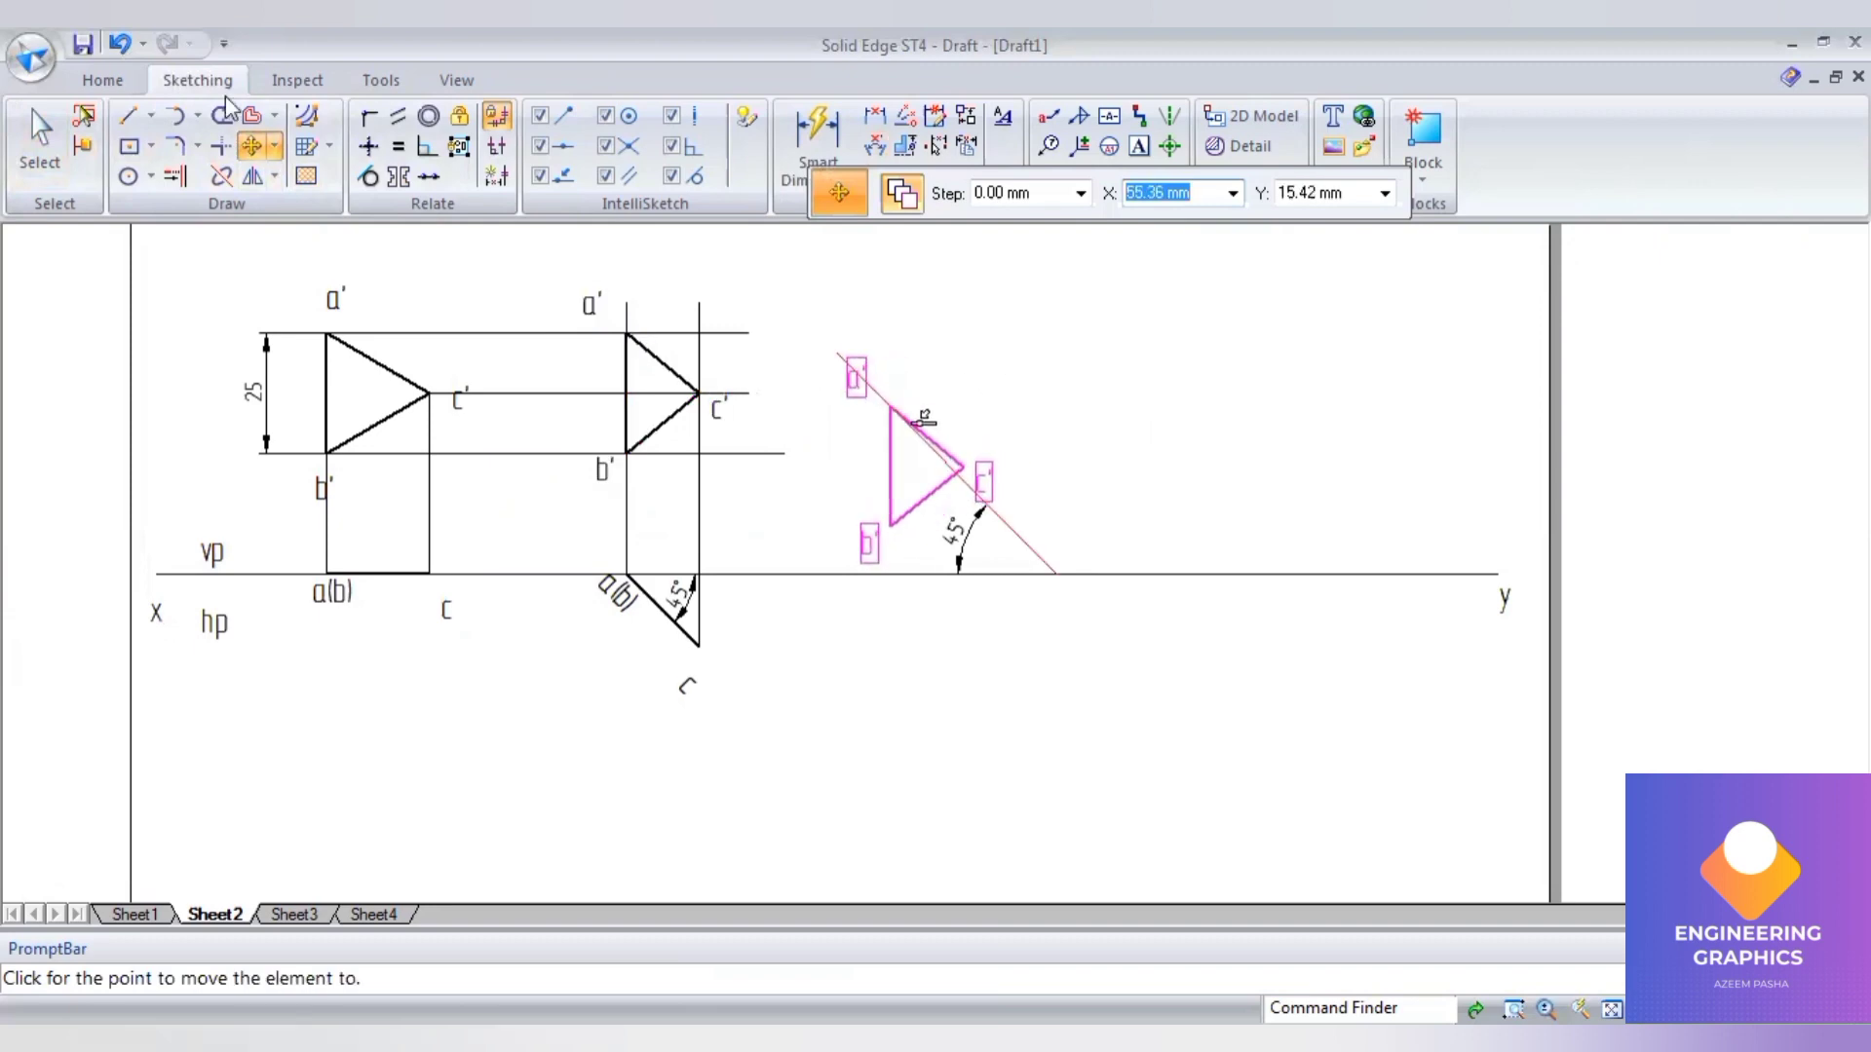
{"action": "left_click", "coordinate": [274, 147]}
- Rotate the copy about a' until edge a'b' lies along the 45° line
{"action": "left_click", "coordinate": [292, 199]}
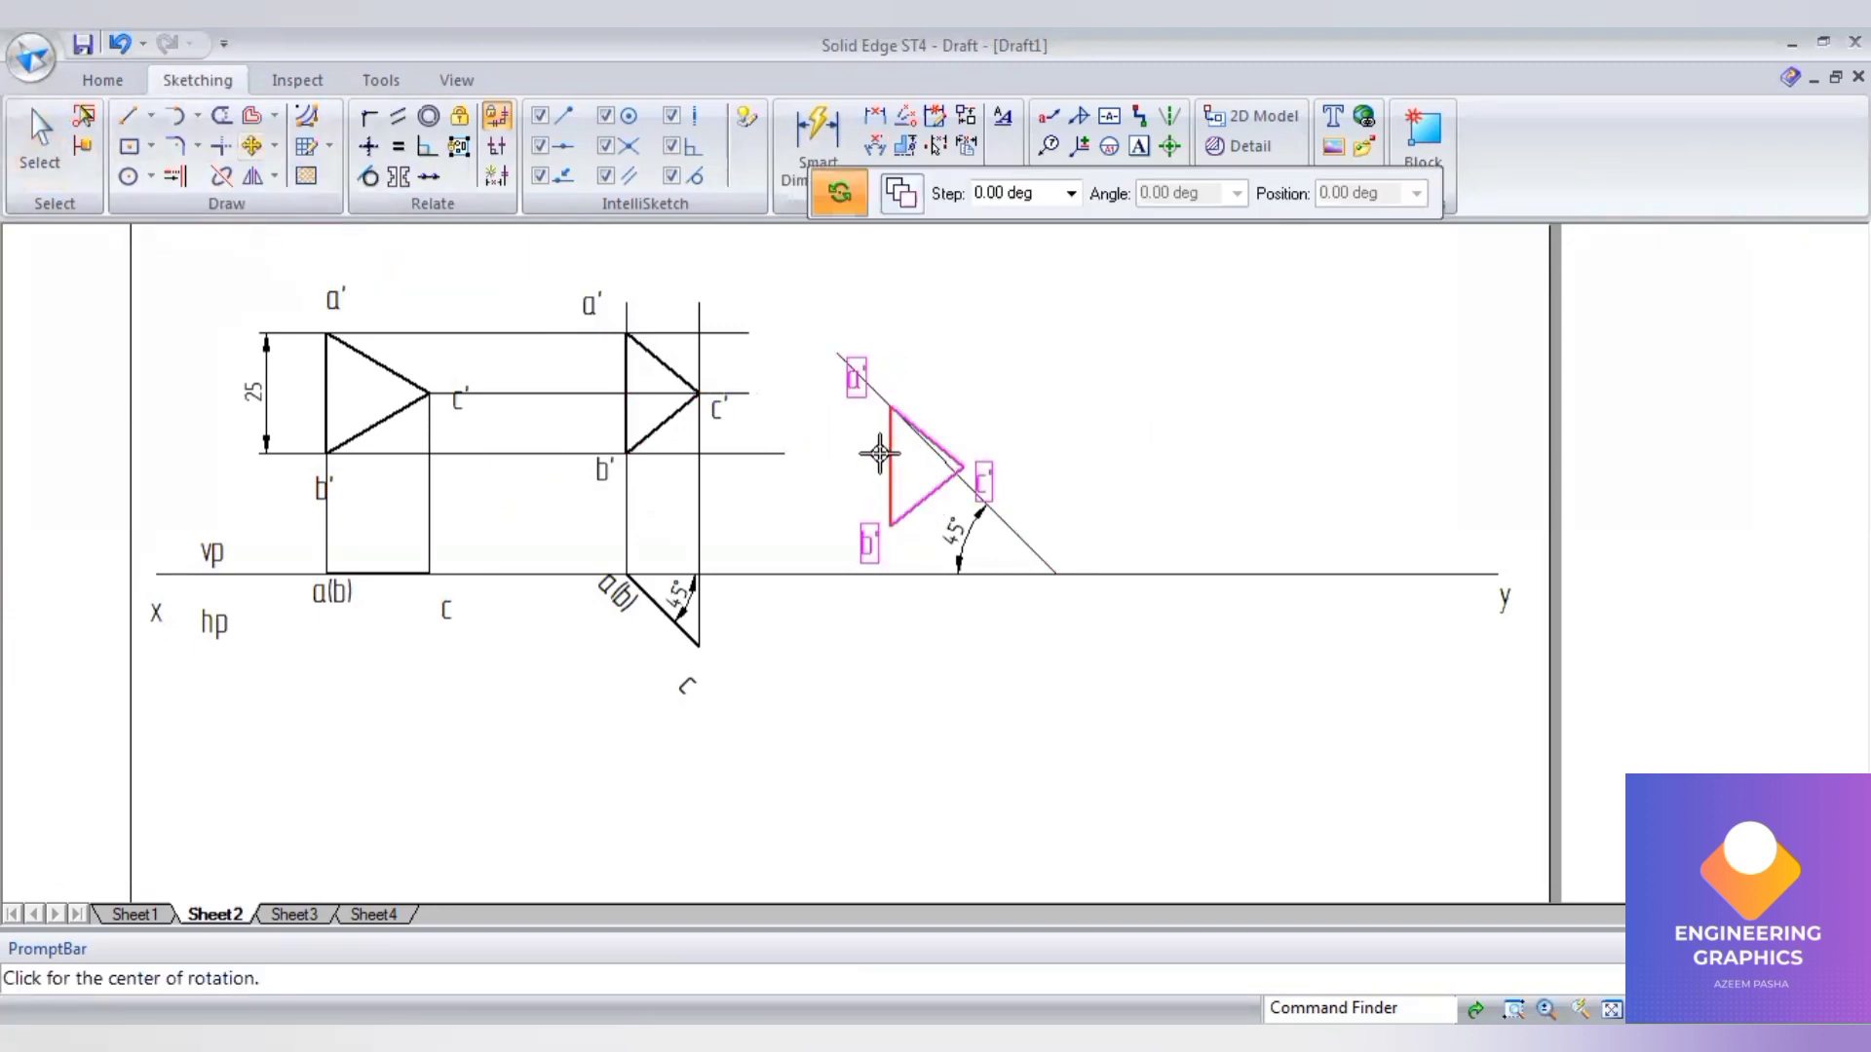
{"action": "left_click", "coordinate": [890, 409]}
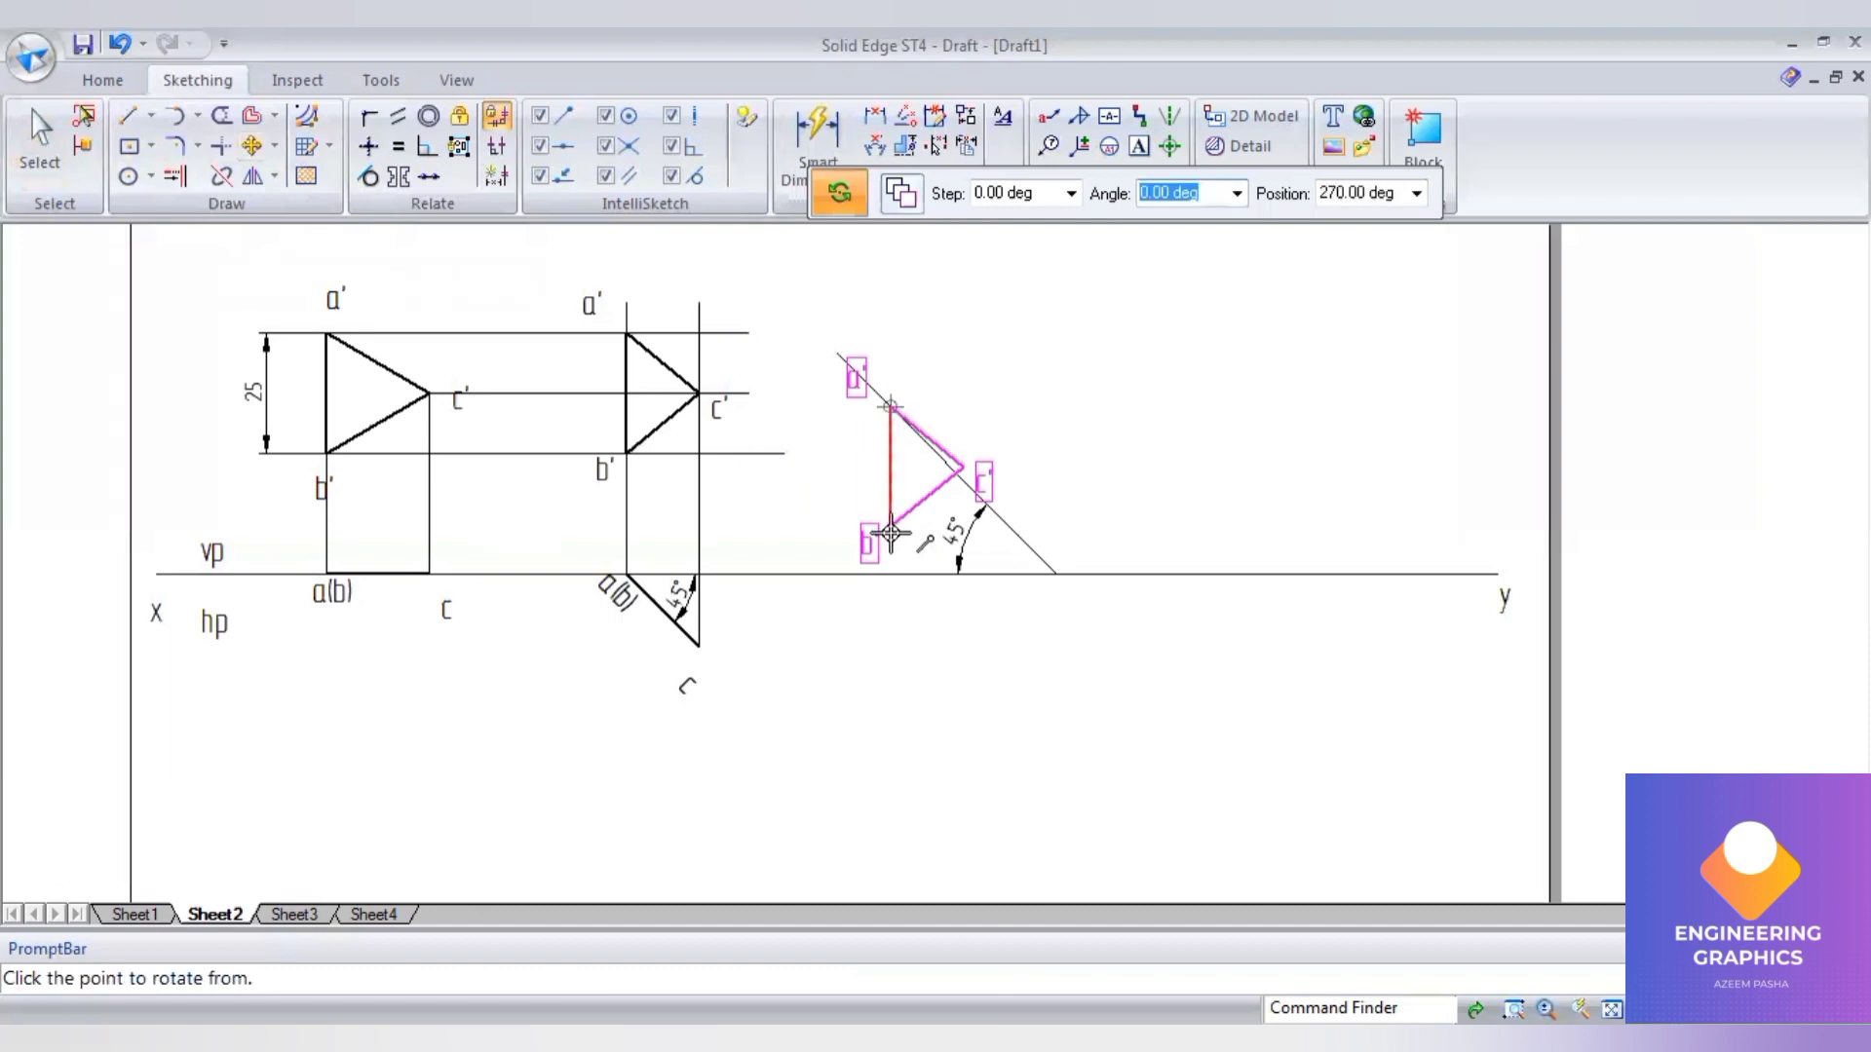
{"action": "left_click", "coordinate": [979, 497]}
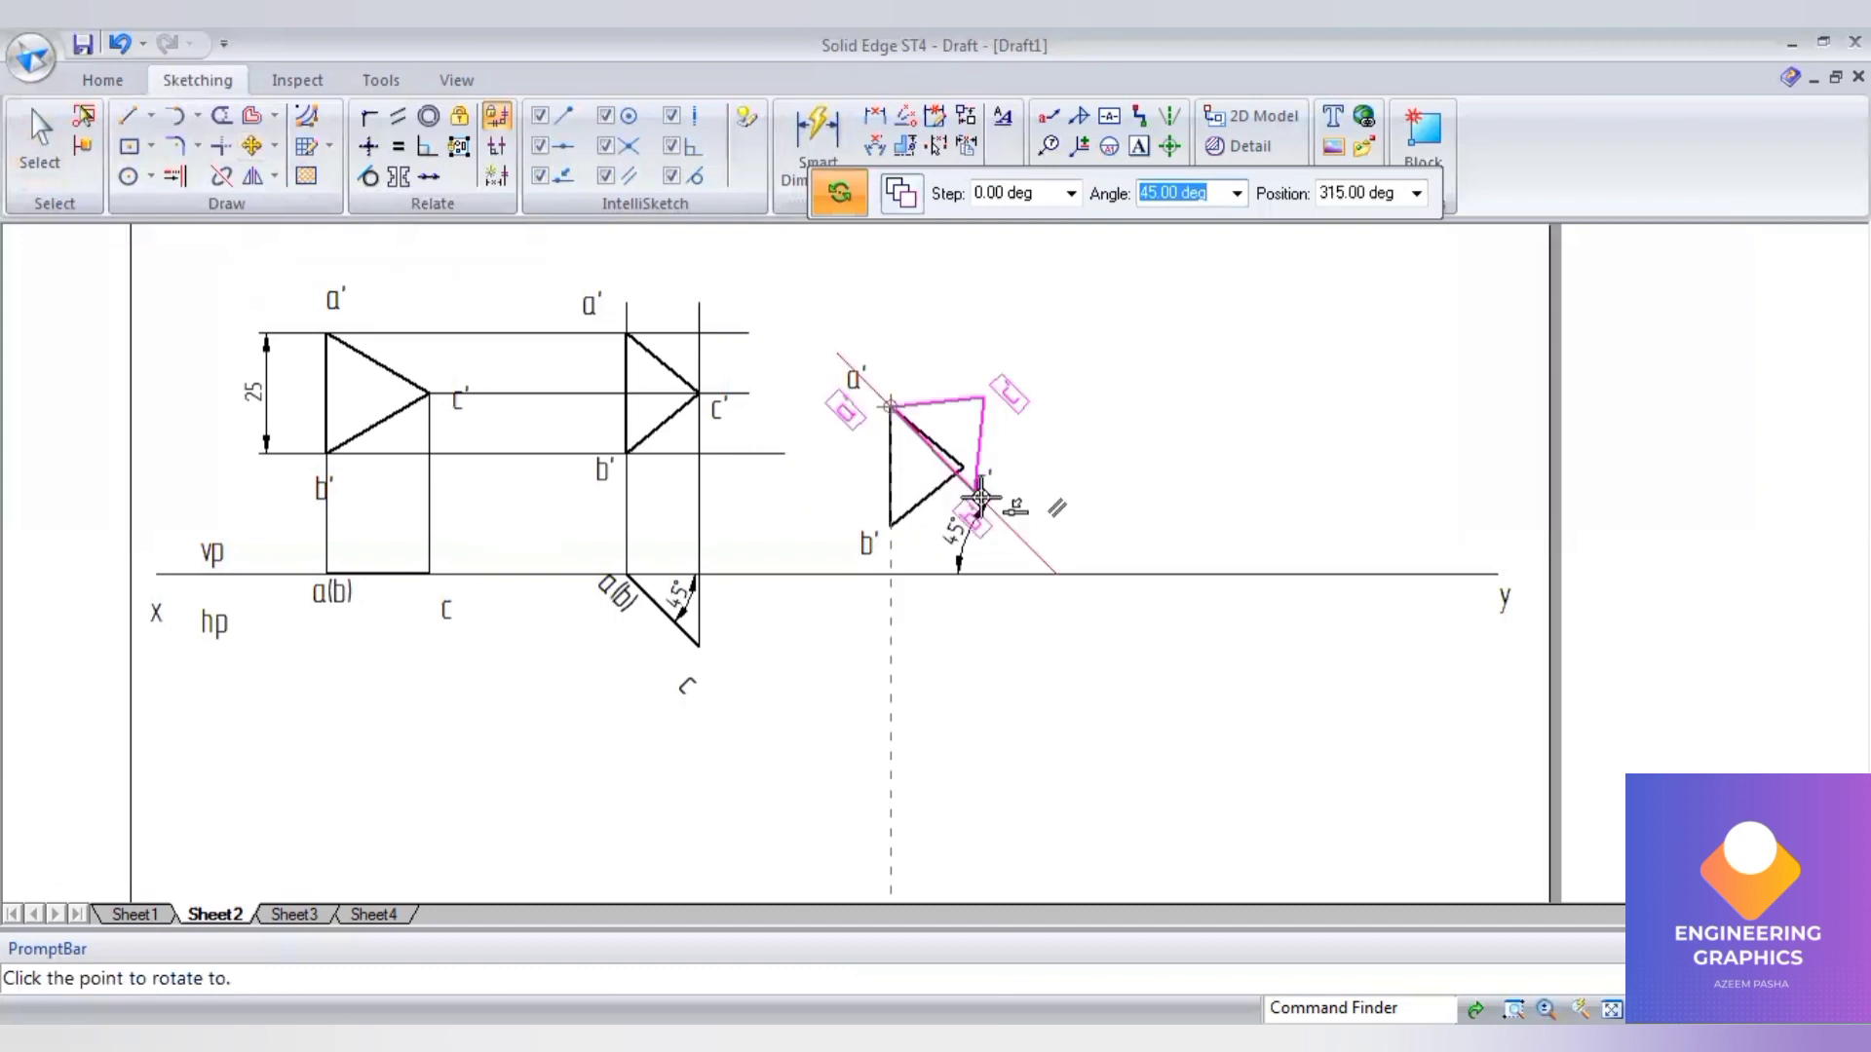
{"action": "left_click", "coordinate": [125, 117]}
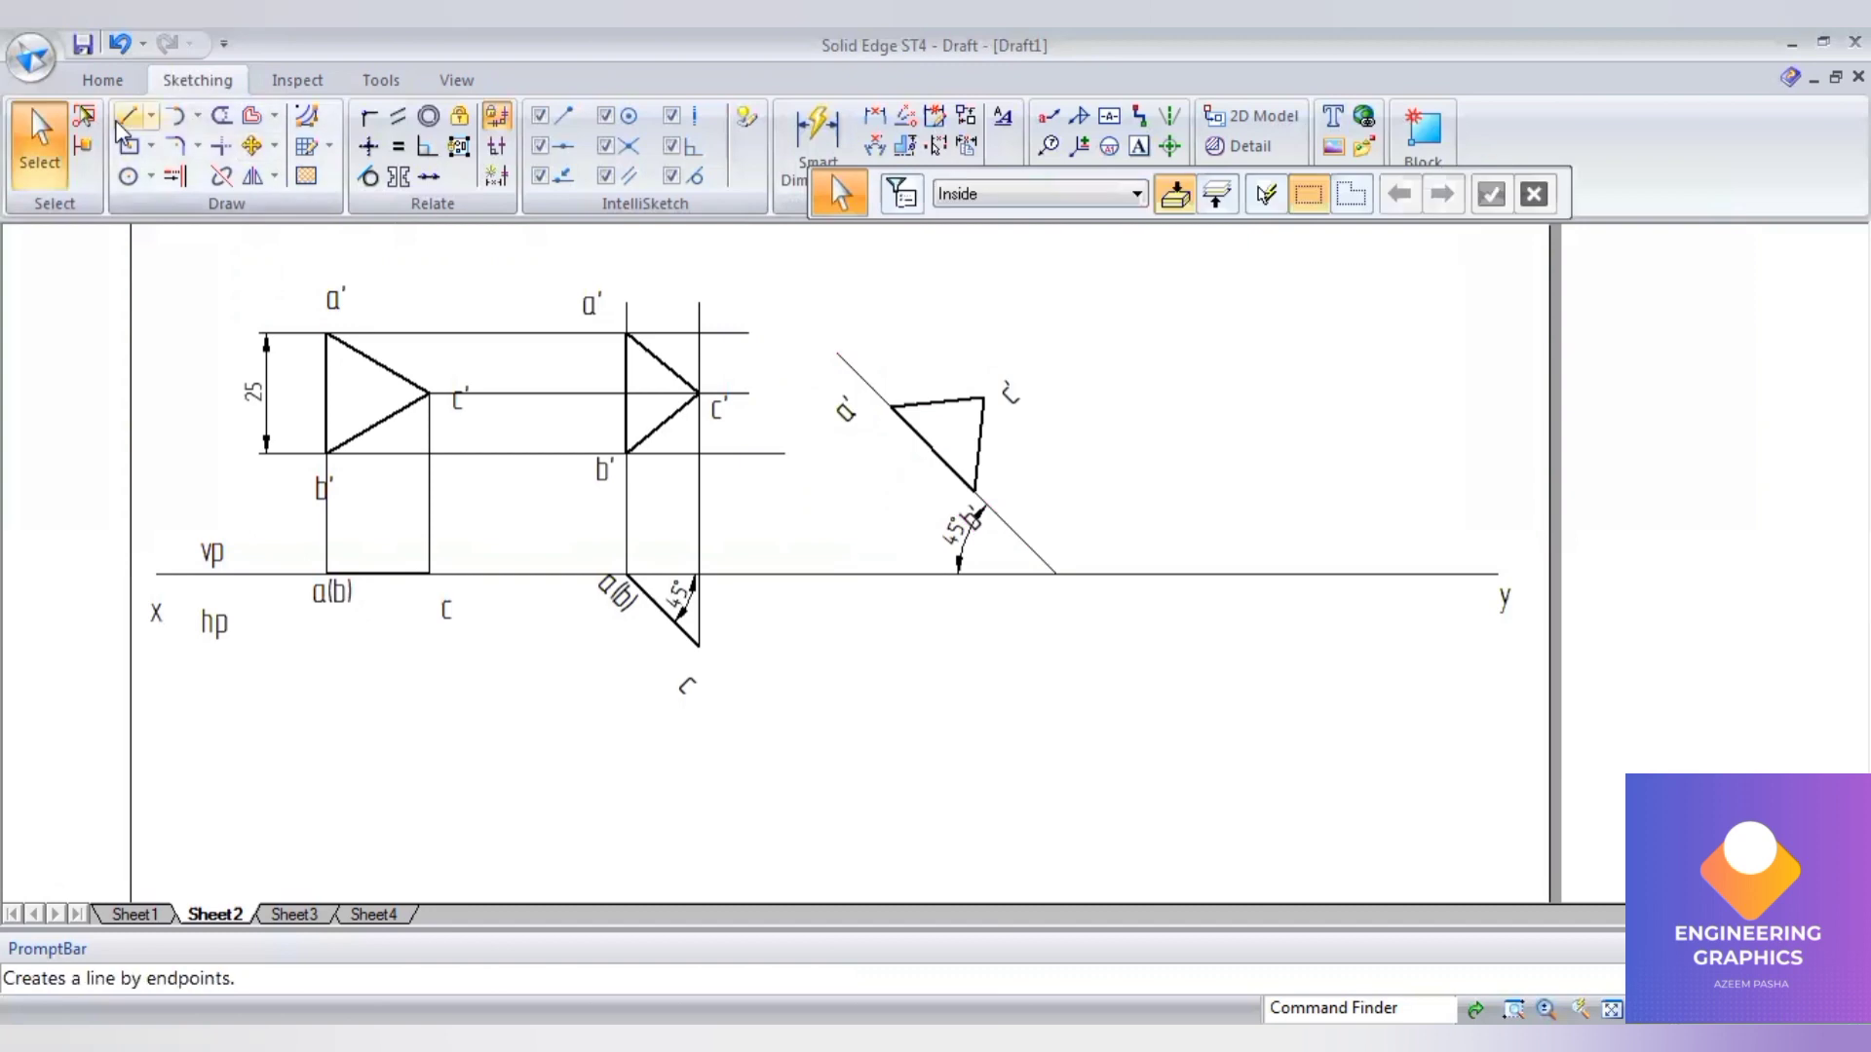
- Draw 0.13 mm vertical projectors from a', b' and c' down past the xy line
{"action": "left_click", "coordinate": [1158, 193]}
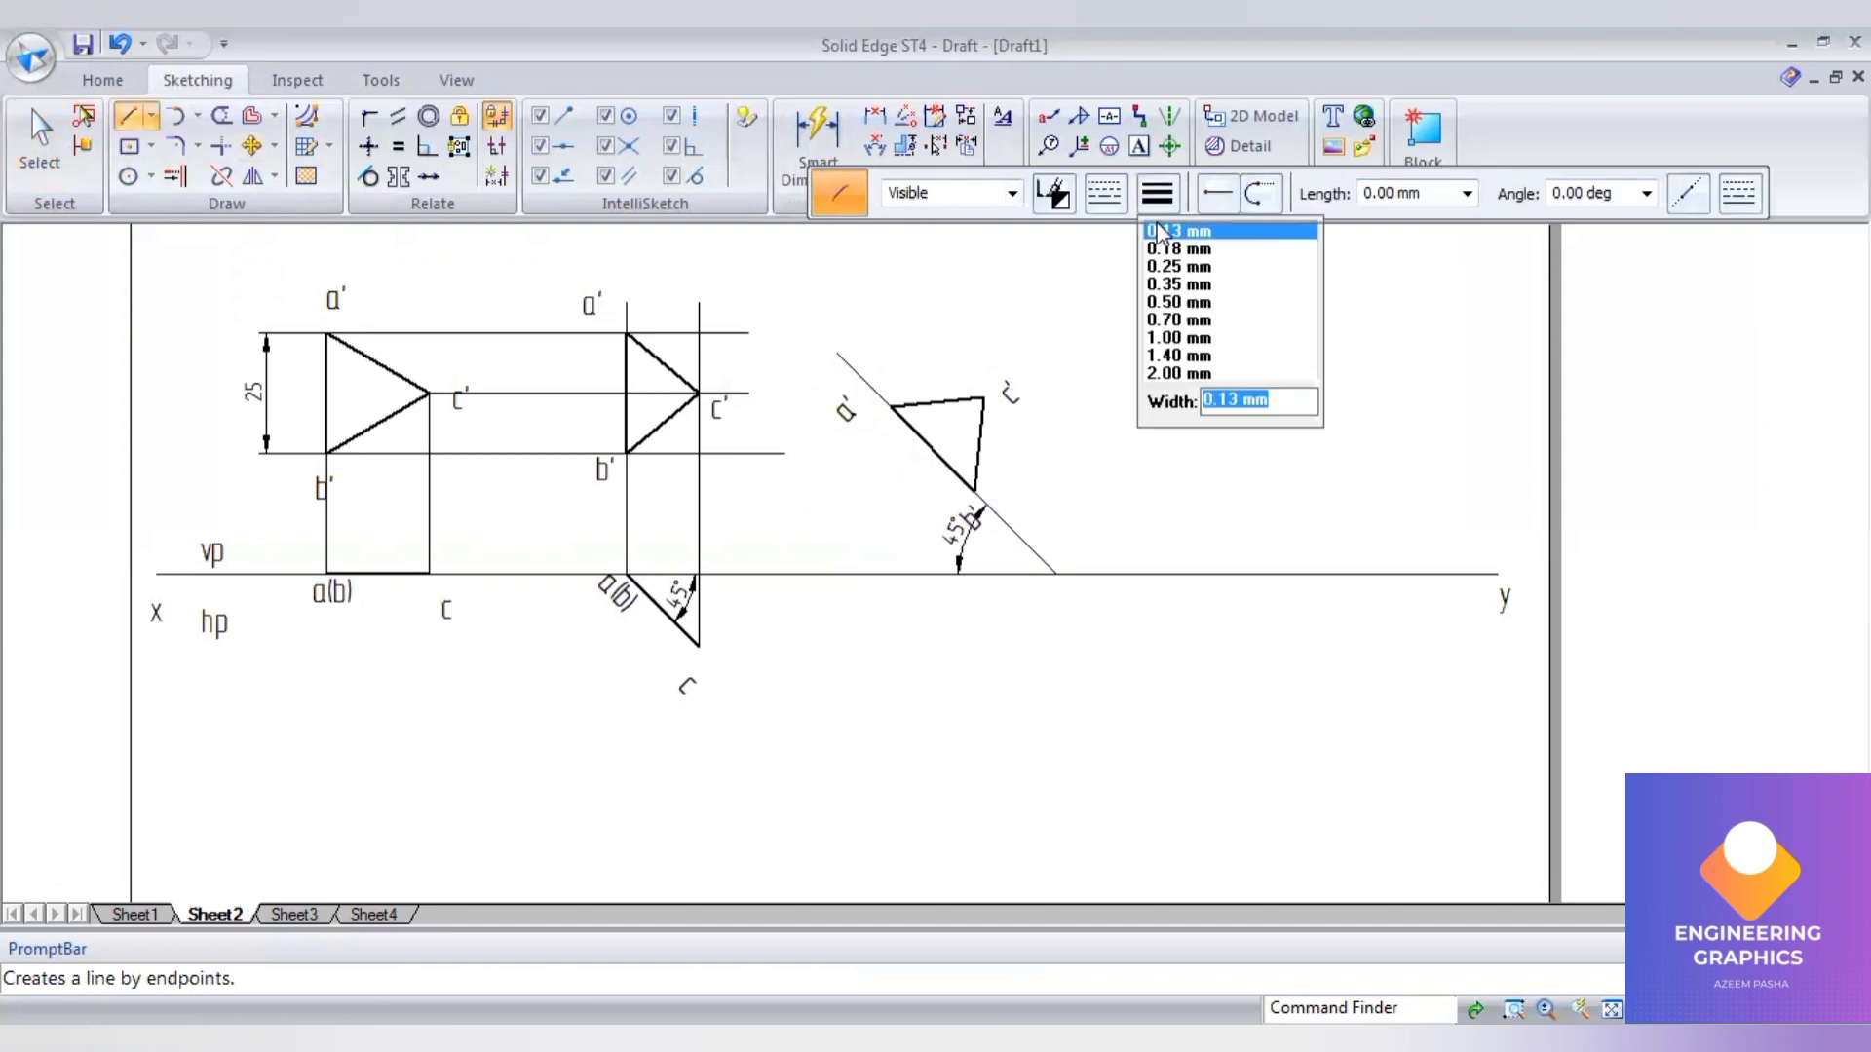
{"action": "left_click", "coordinate": [1158, 231]}
{"action": "scroll", "coordinate": [1009, 485], "scroll_direction": "up", "scroll_amount": 1}
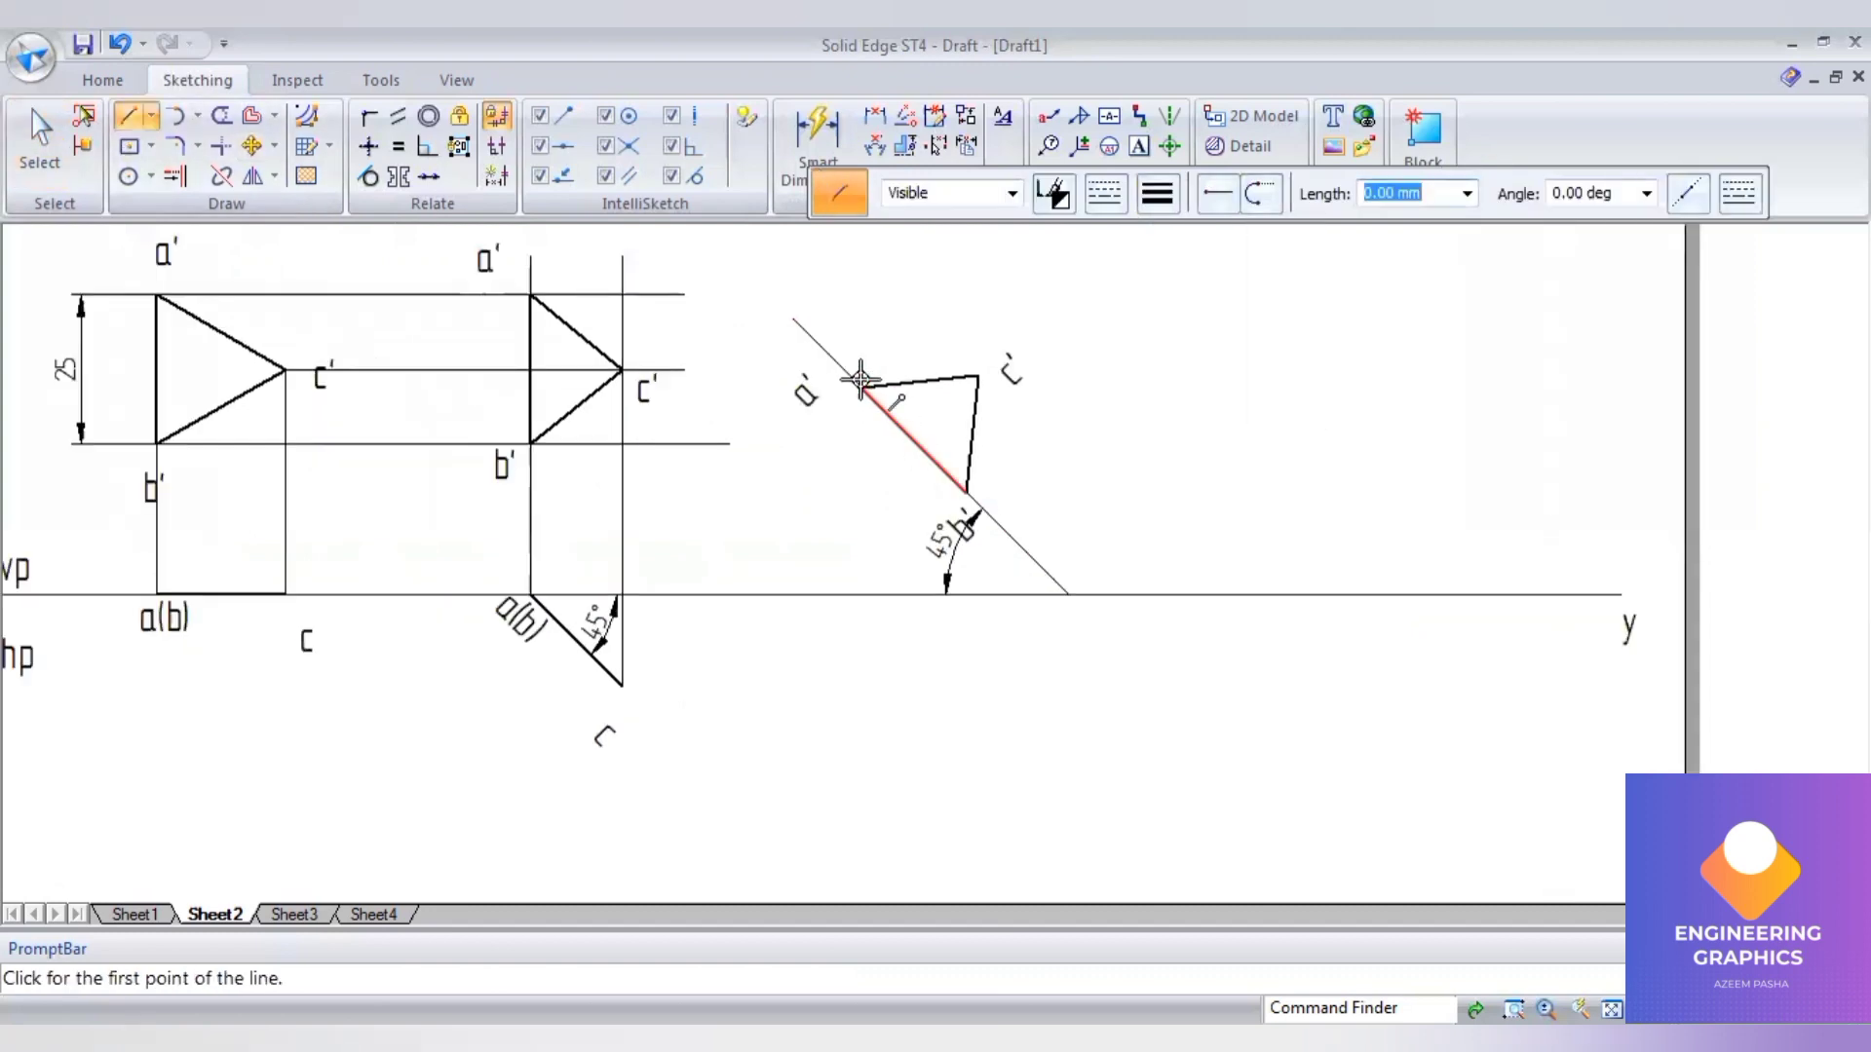
{"action": "left_click", "coordinate": [862, 387]}
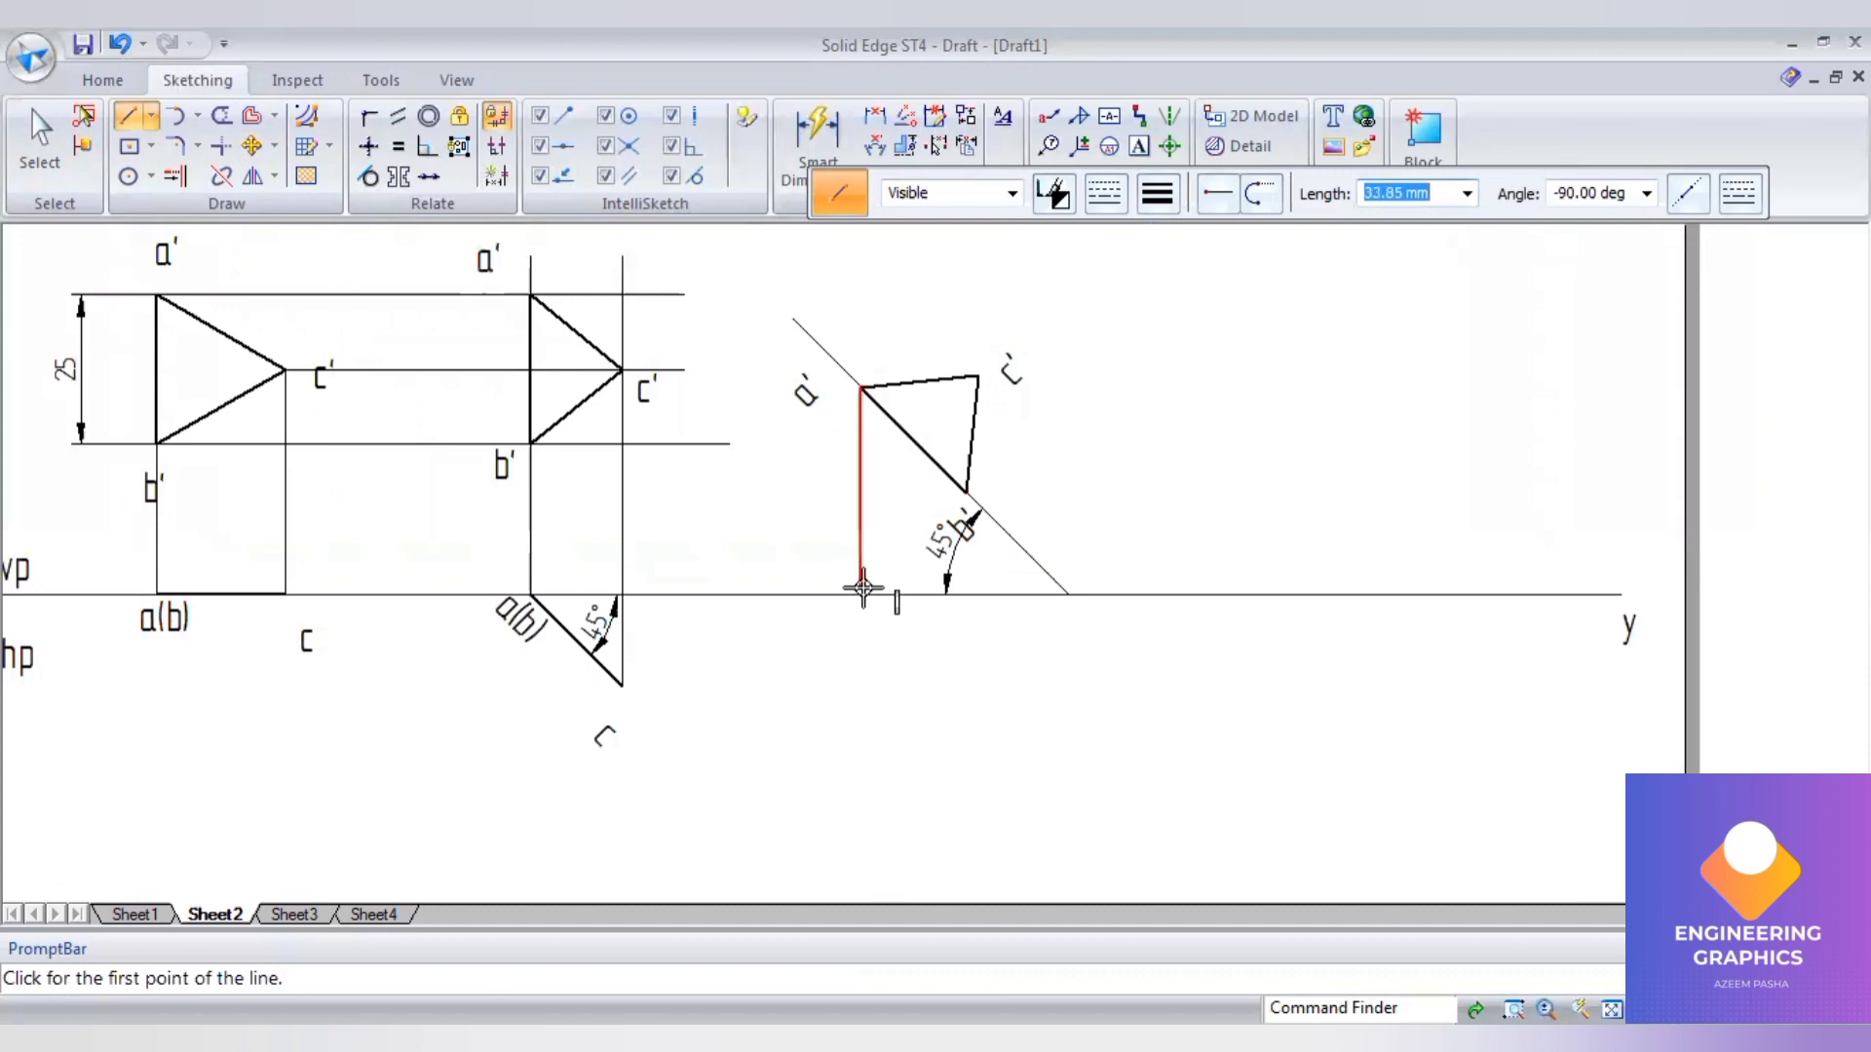
{"action": "left_click", "coordinate": [965, 490]}
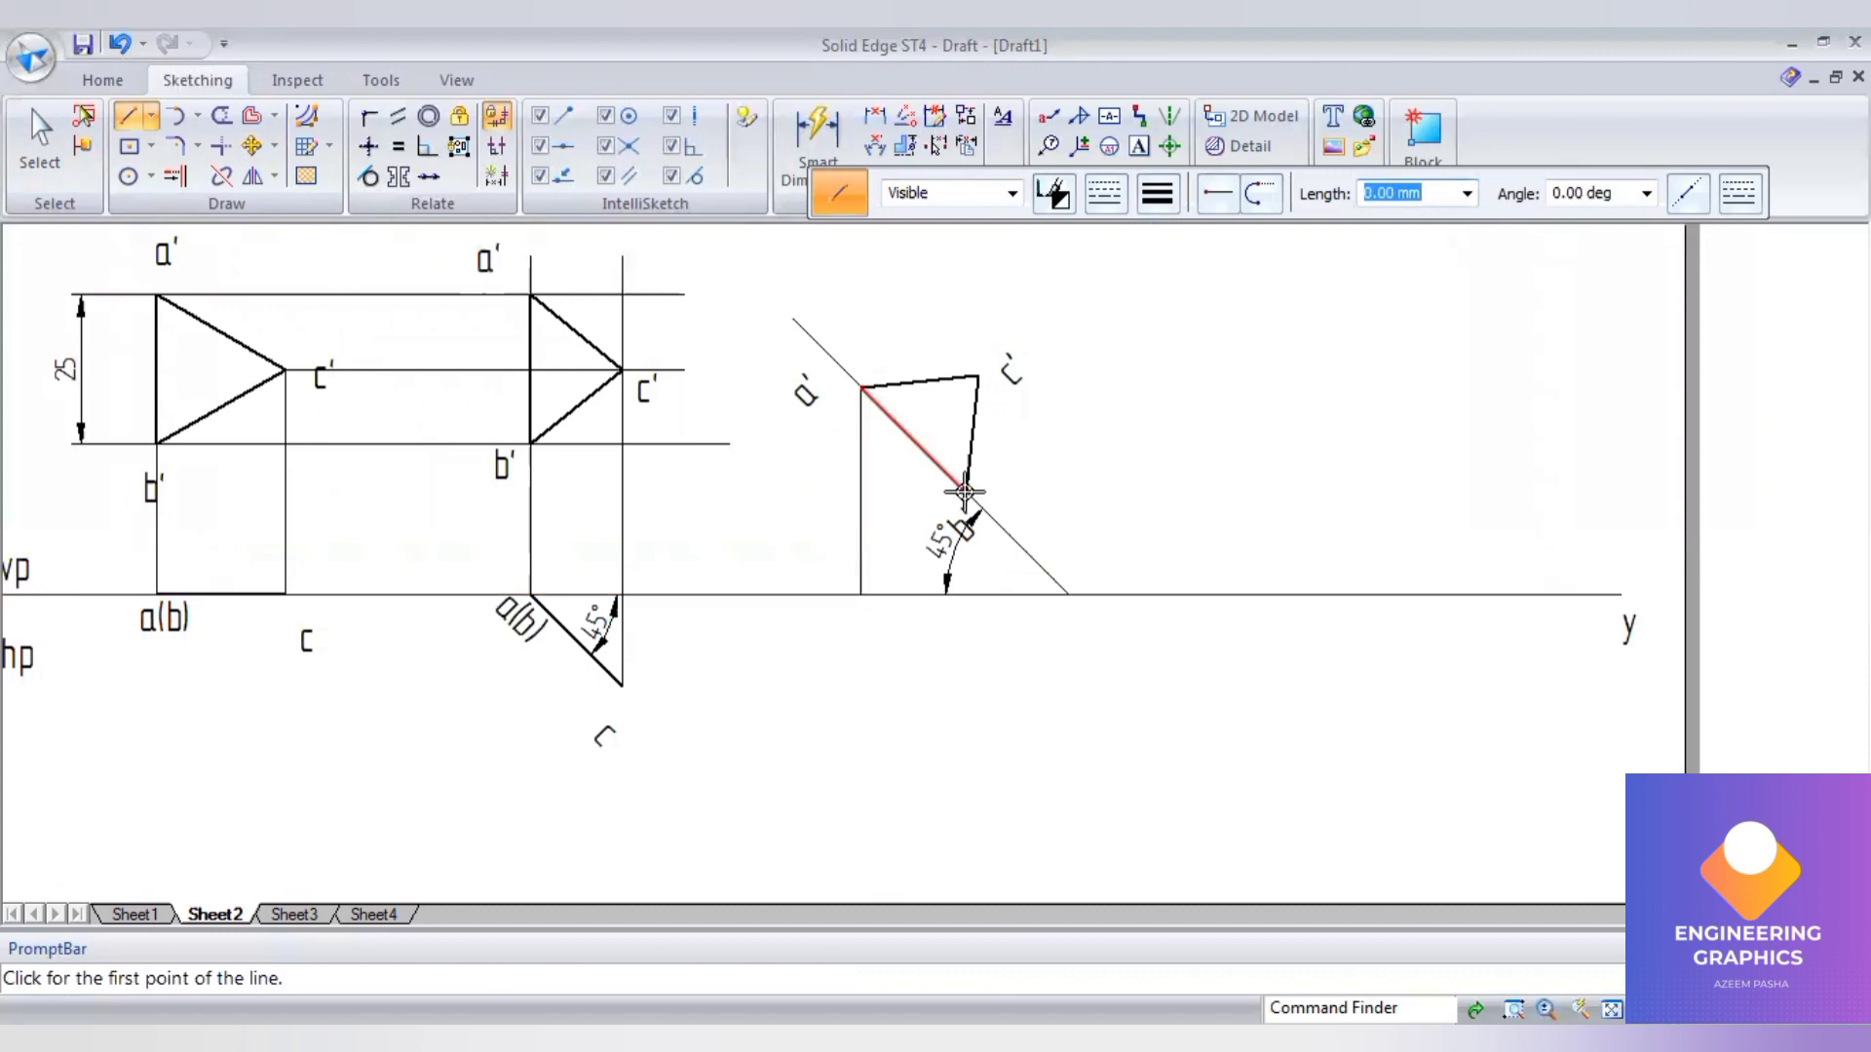
{"action": "left_click", "coordinate": [965, 594]}
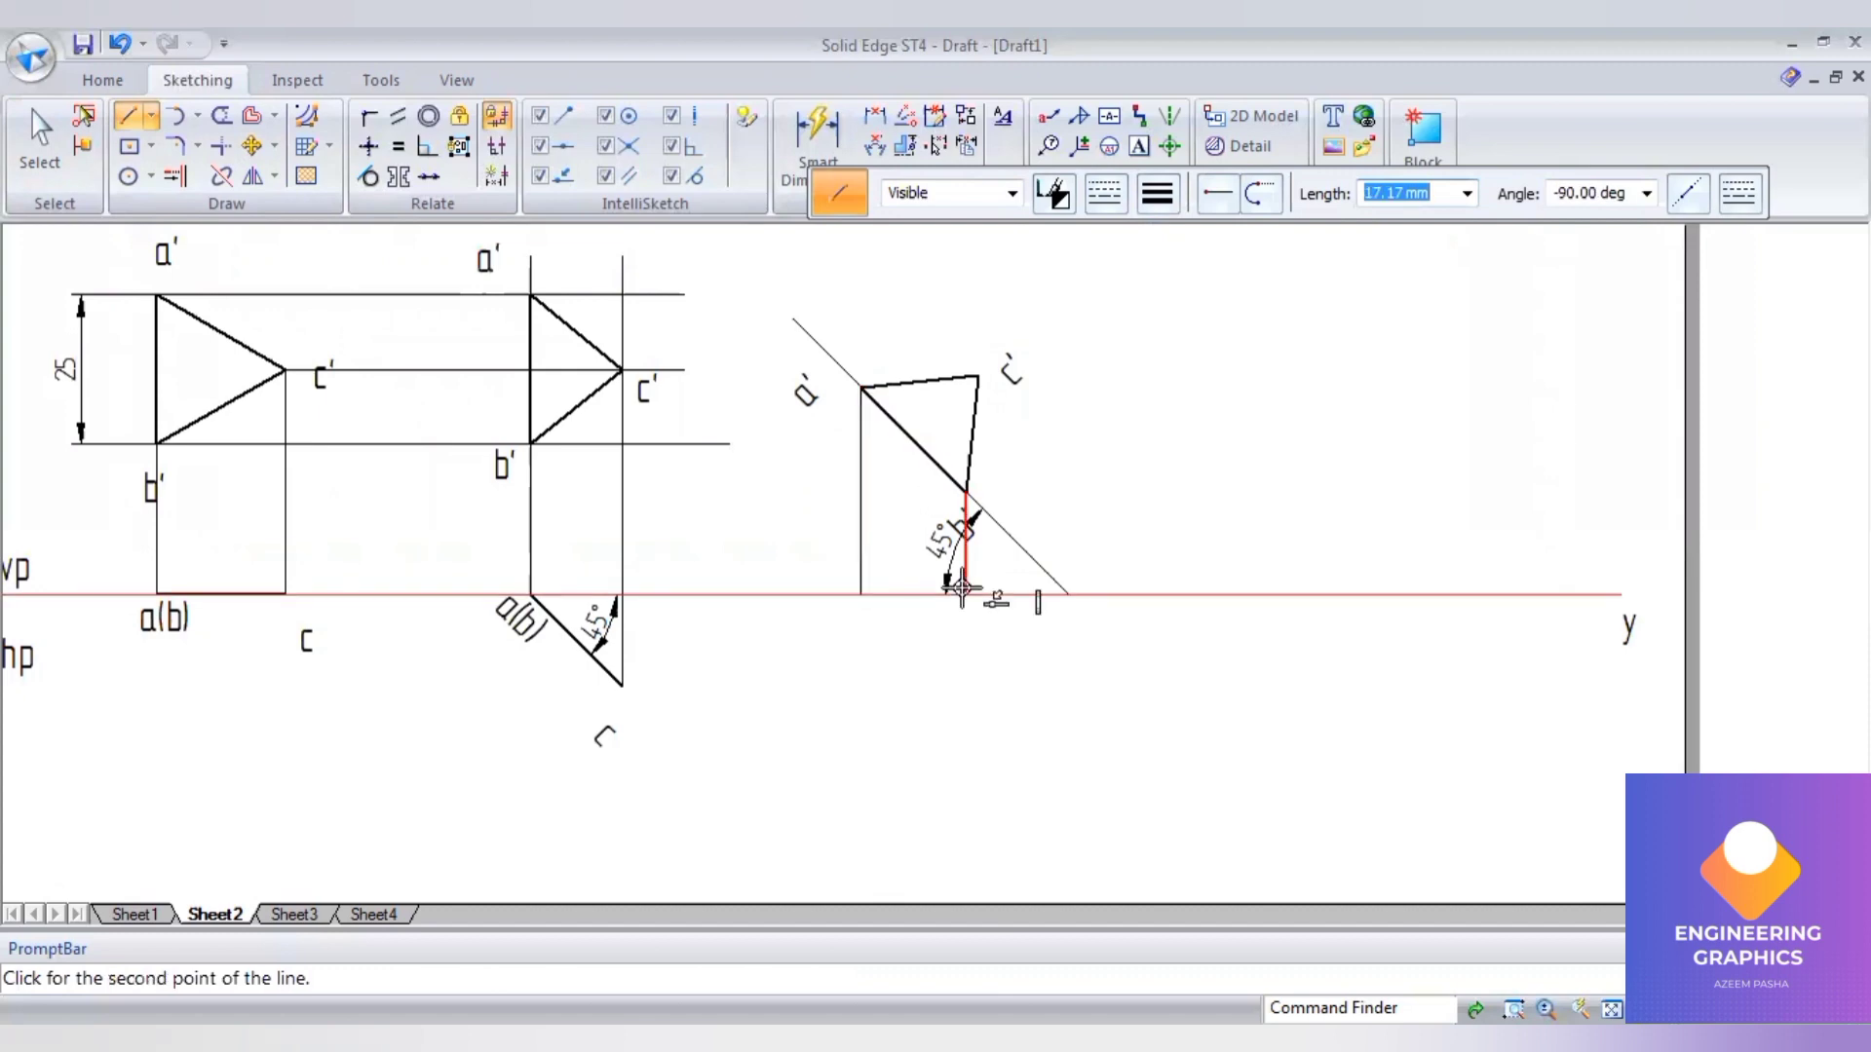
{"action": "left_click", "coordinate": [964, 492]}
{"action": "left_click", "coordinate": [978, 375]}
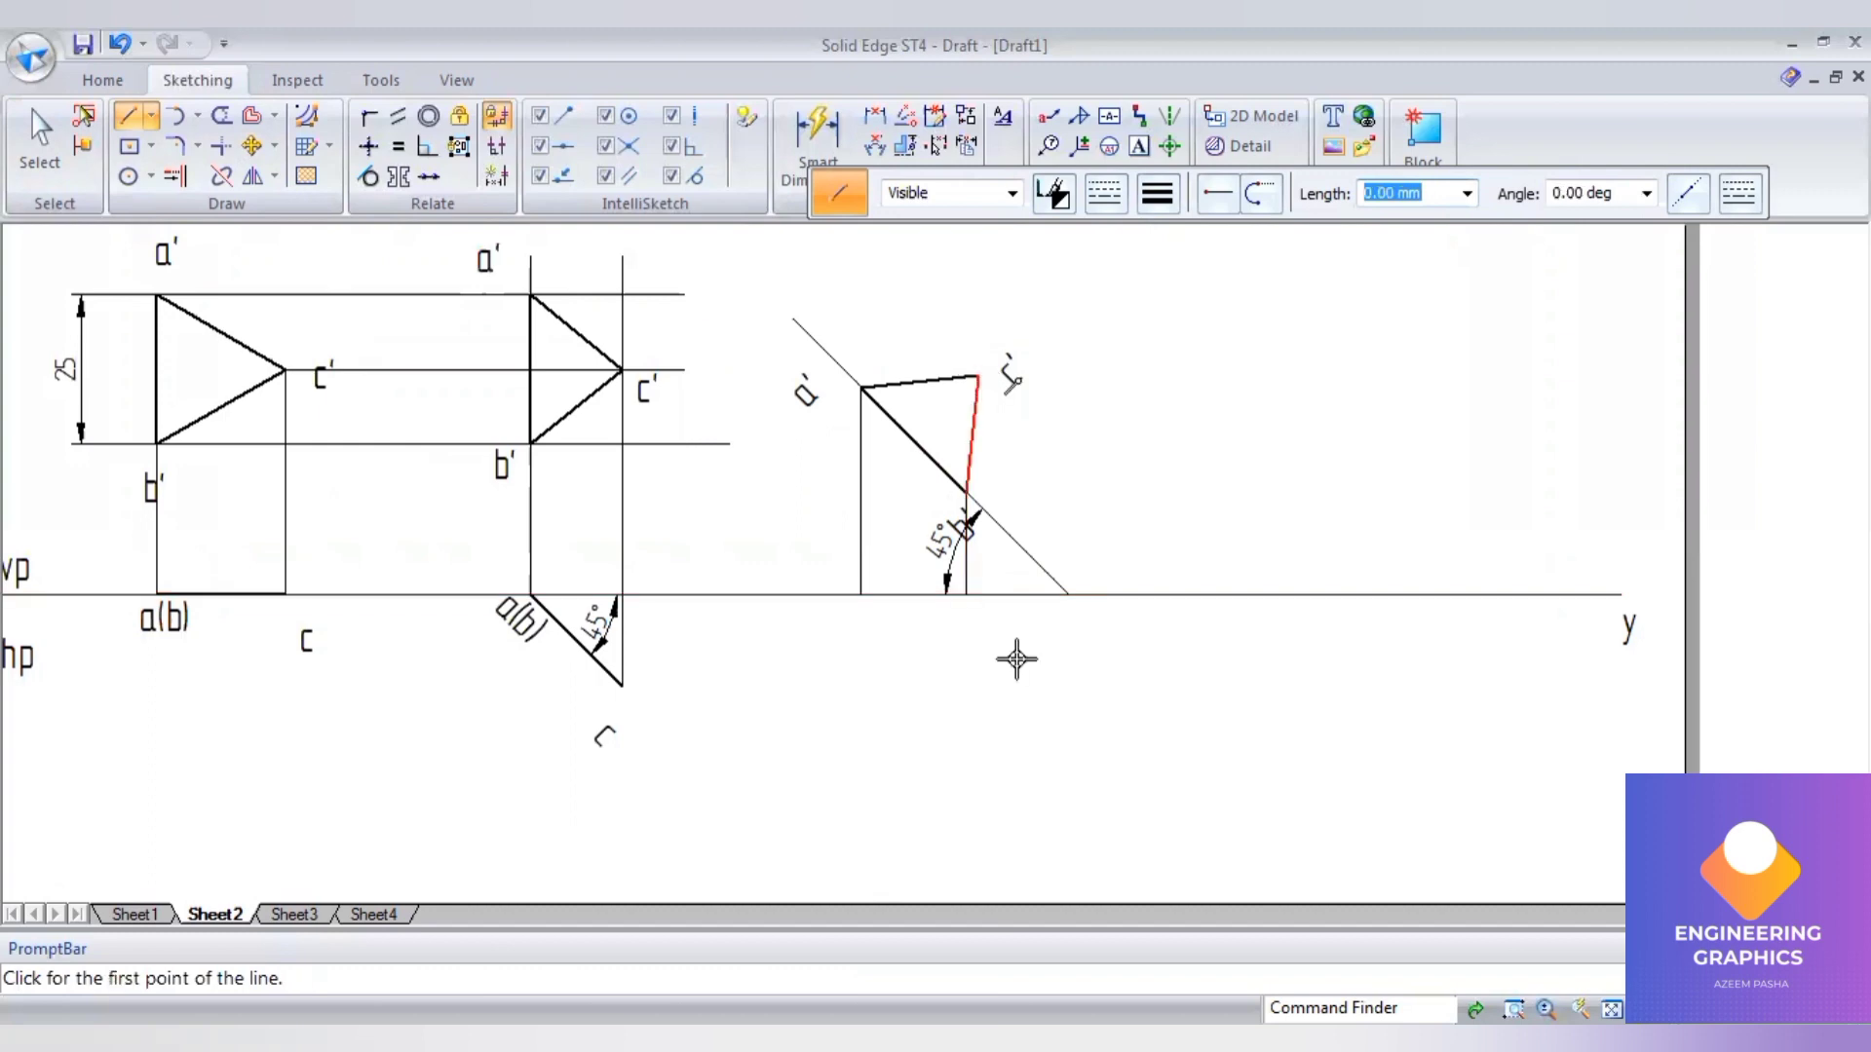
{"action": "left_click", "coordinate": [975, 688]}
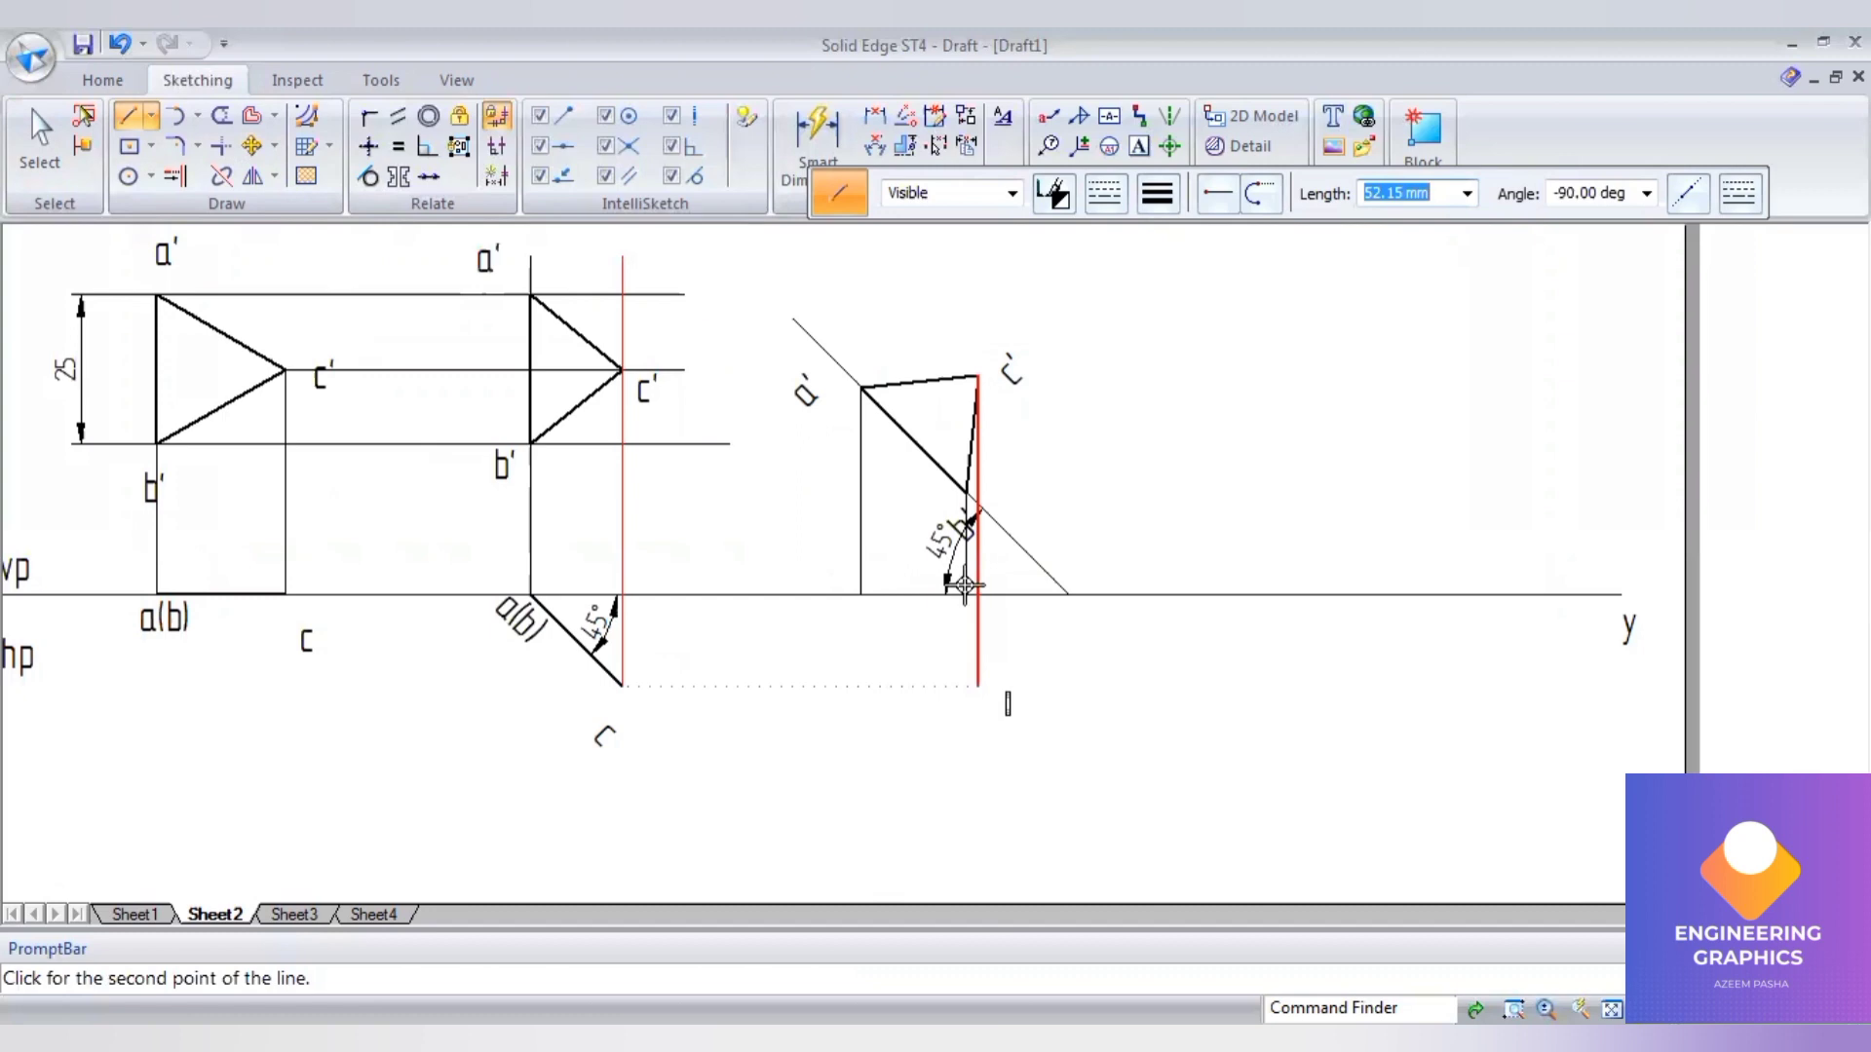
- Label the top-view points a, b and c below the xy line
{"action": "left_click", "coordinate": [1158, 193]}
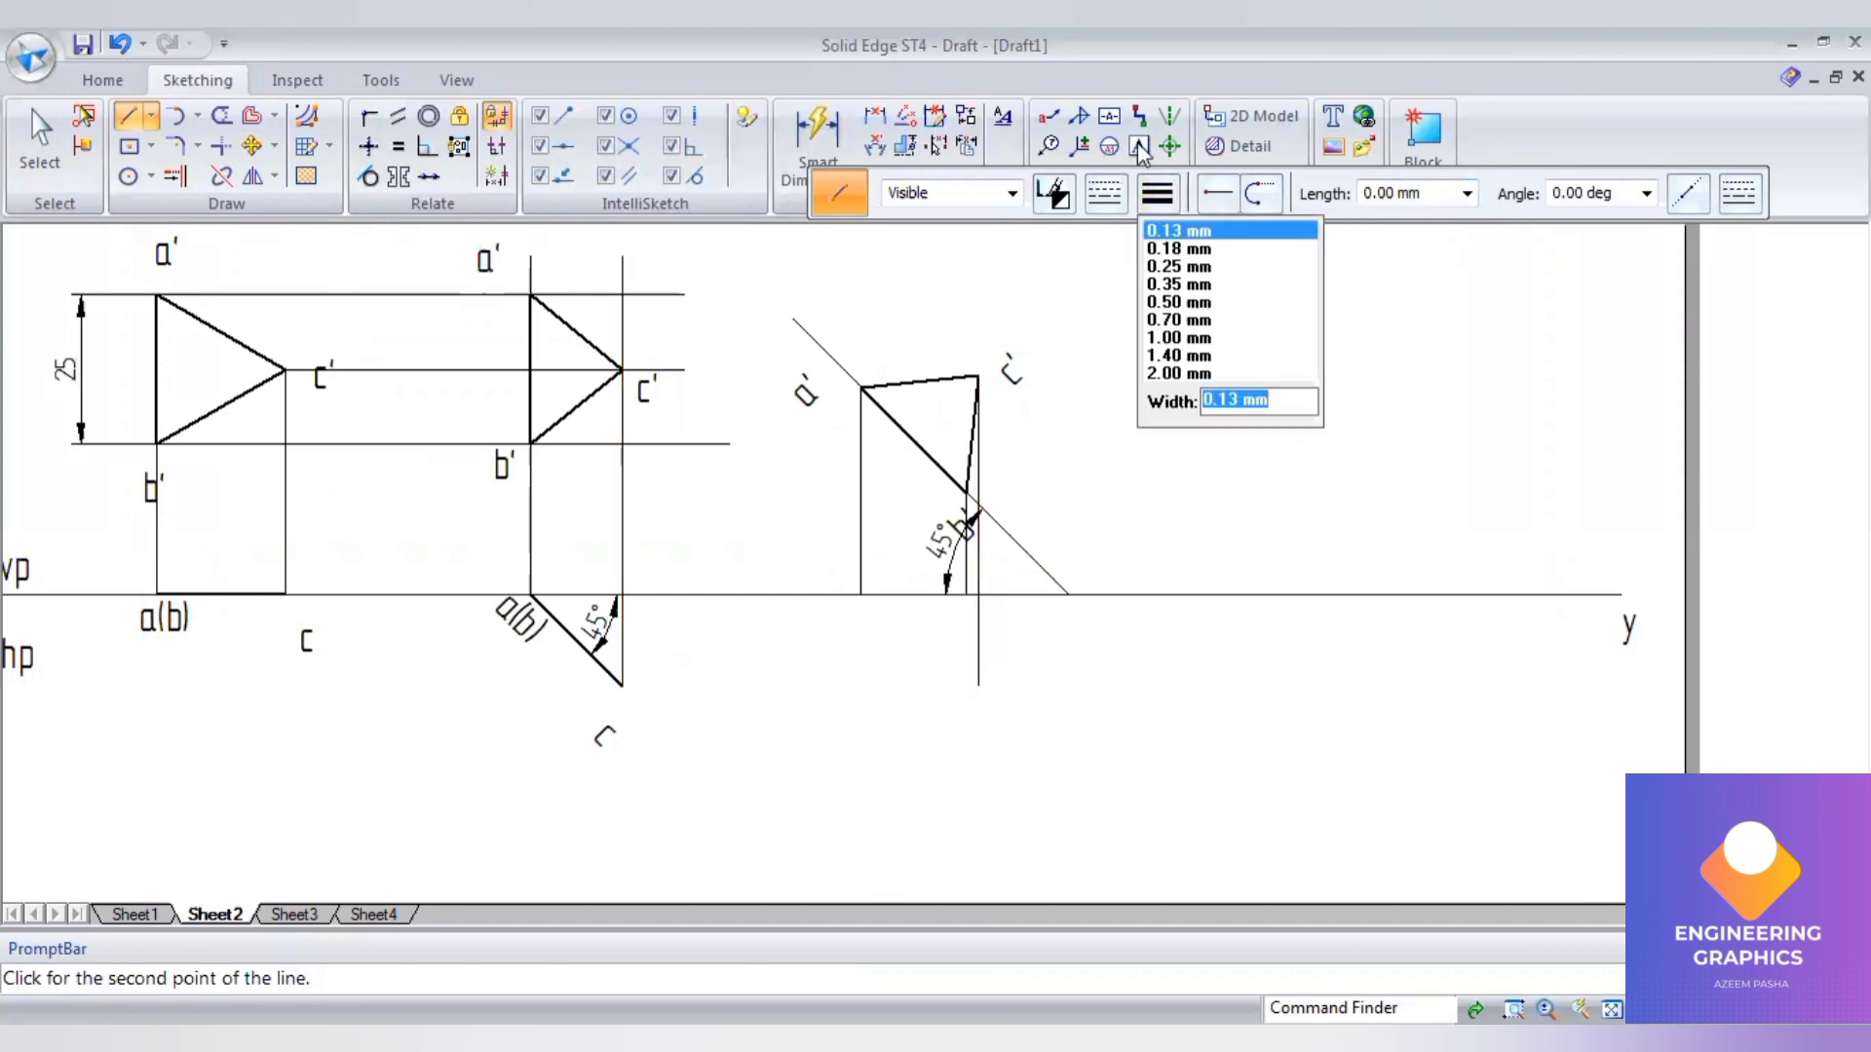
{"action": "left_click", "coordinate": [1139, 147]}
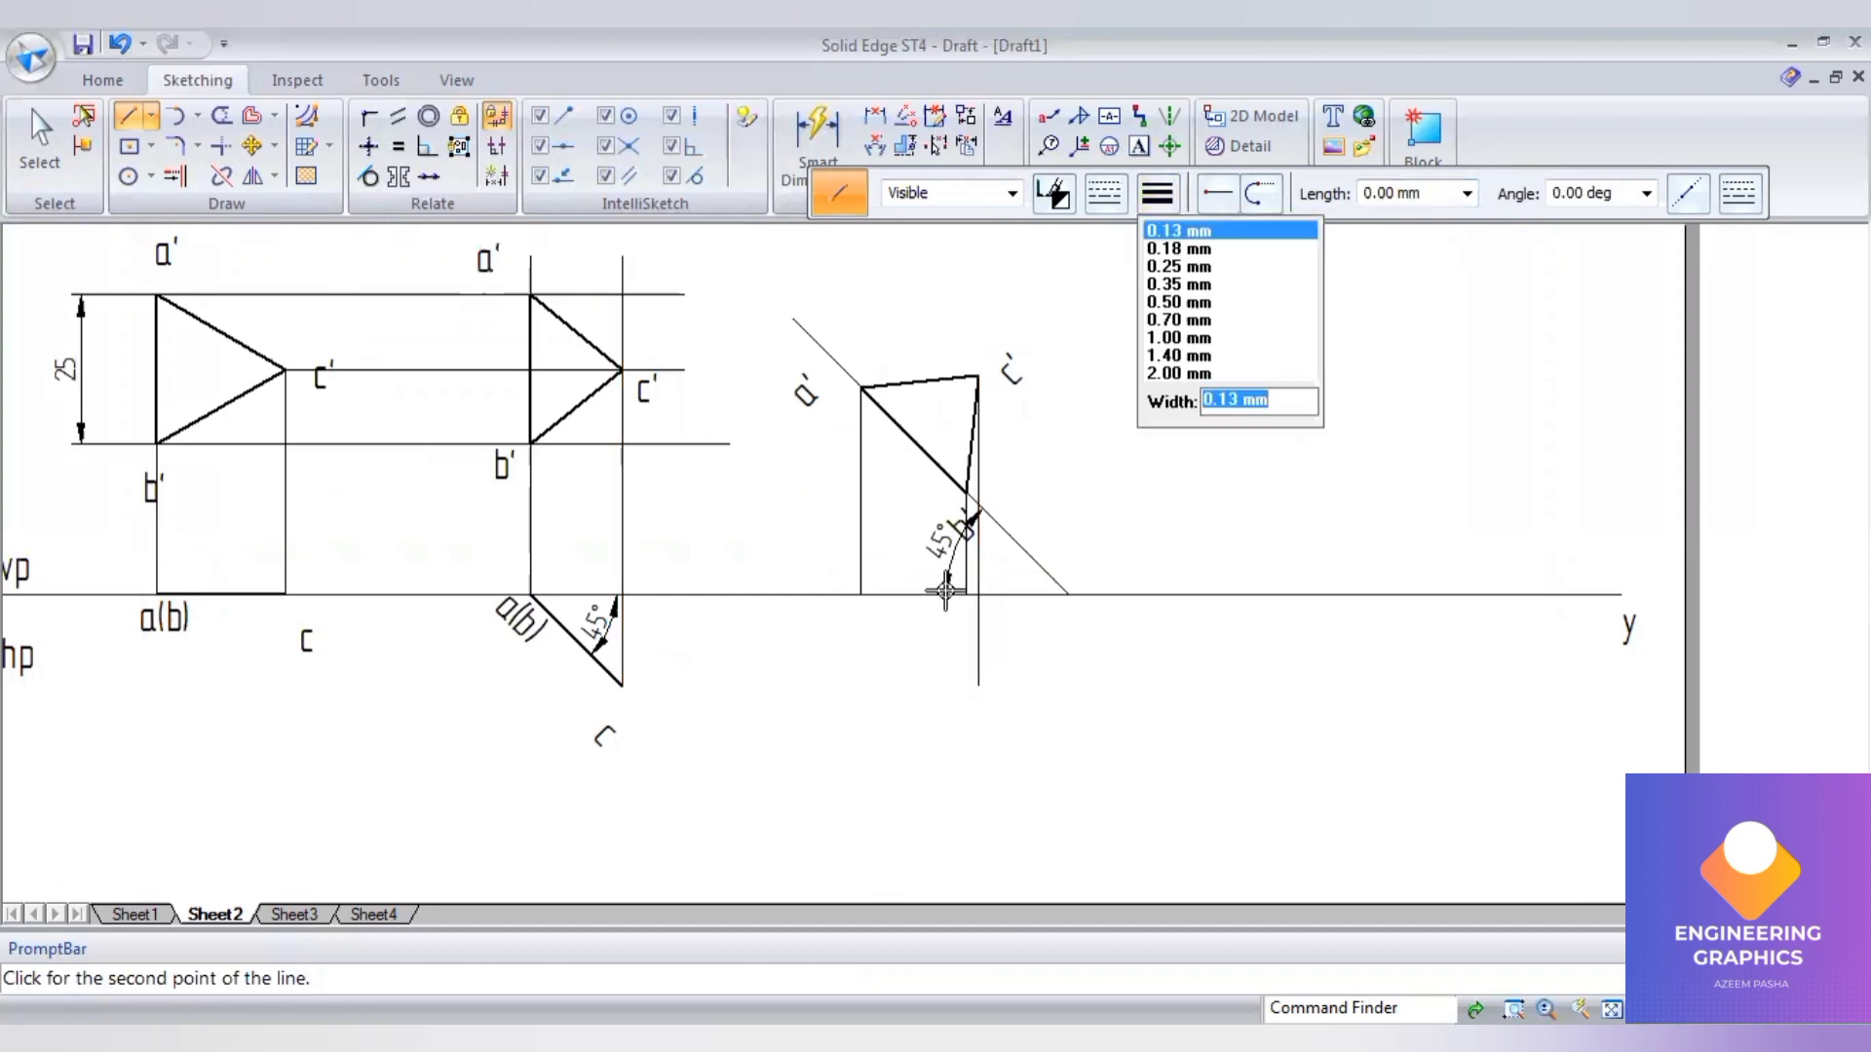
{"action": "left_click", "coordinate": [835, 585]}
{"action": "type", "text": "a"}
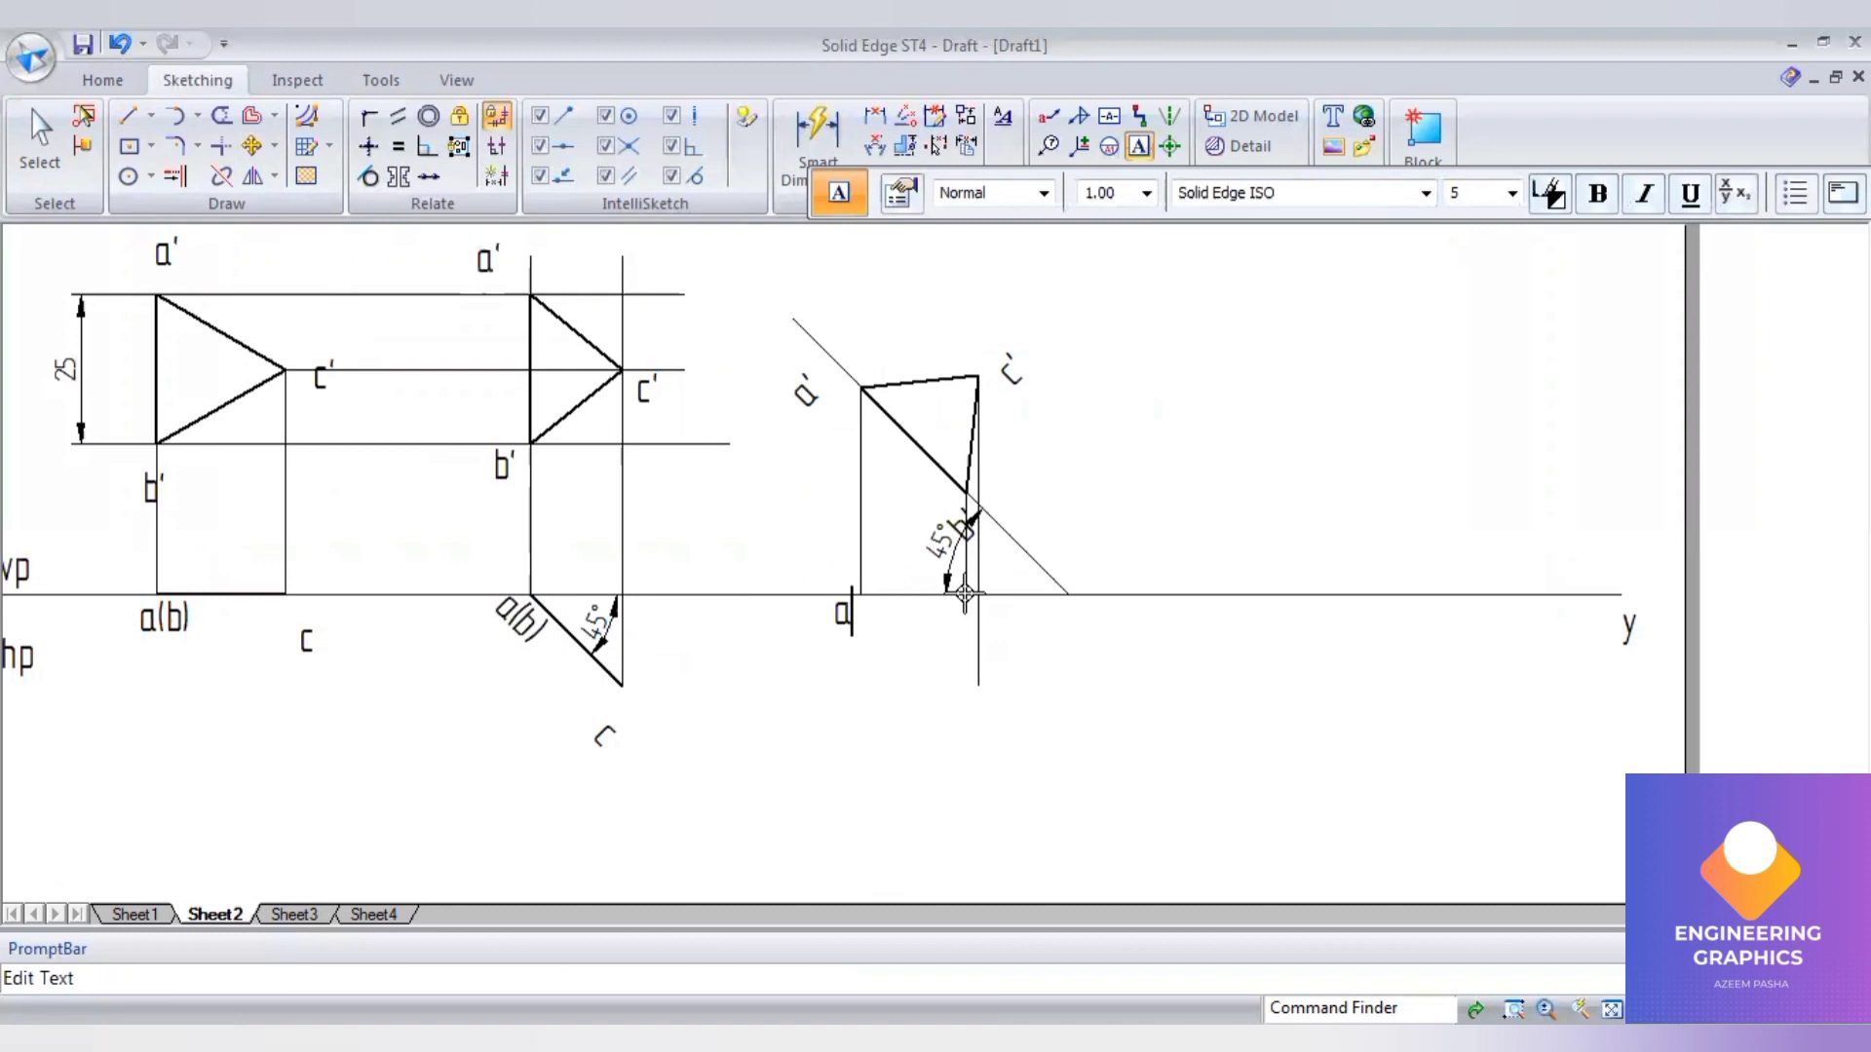
{"action": "left_click", "coordinate": [965, 593]}
{"action": "type", "text": "b"}
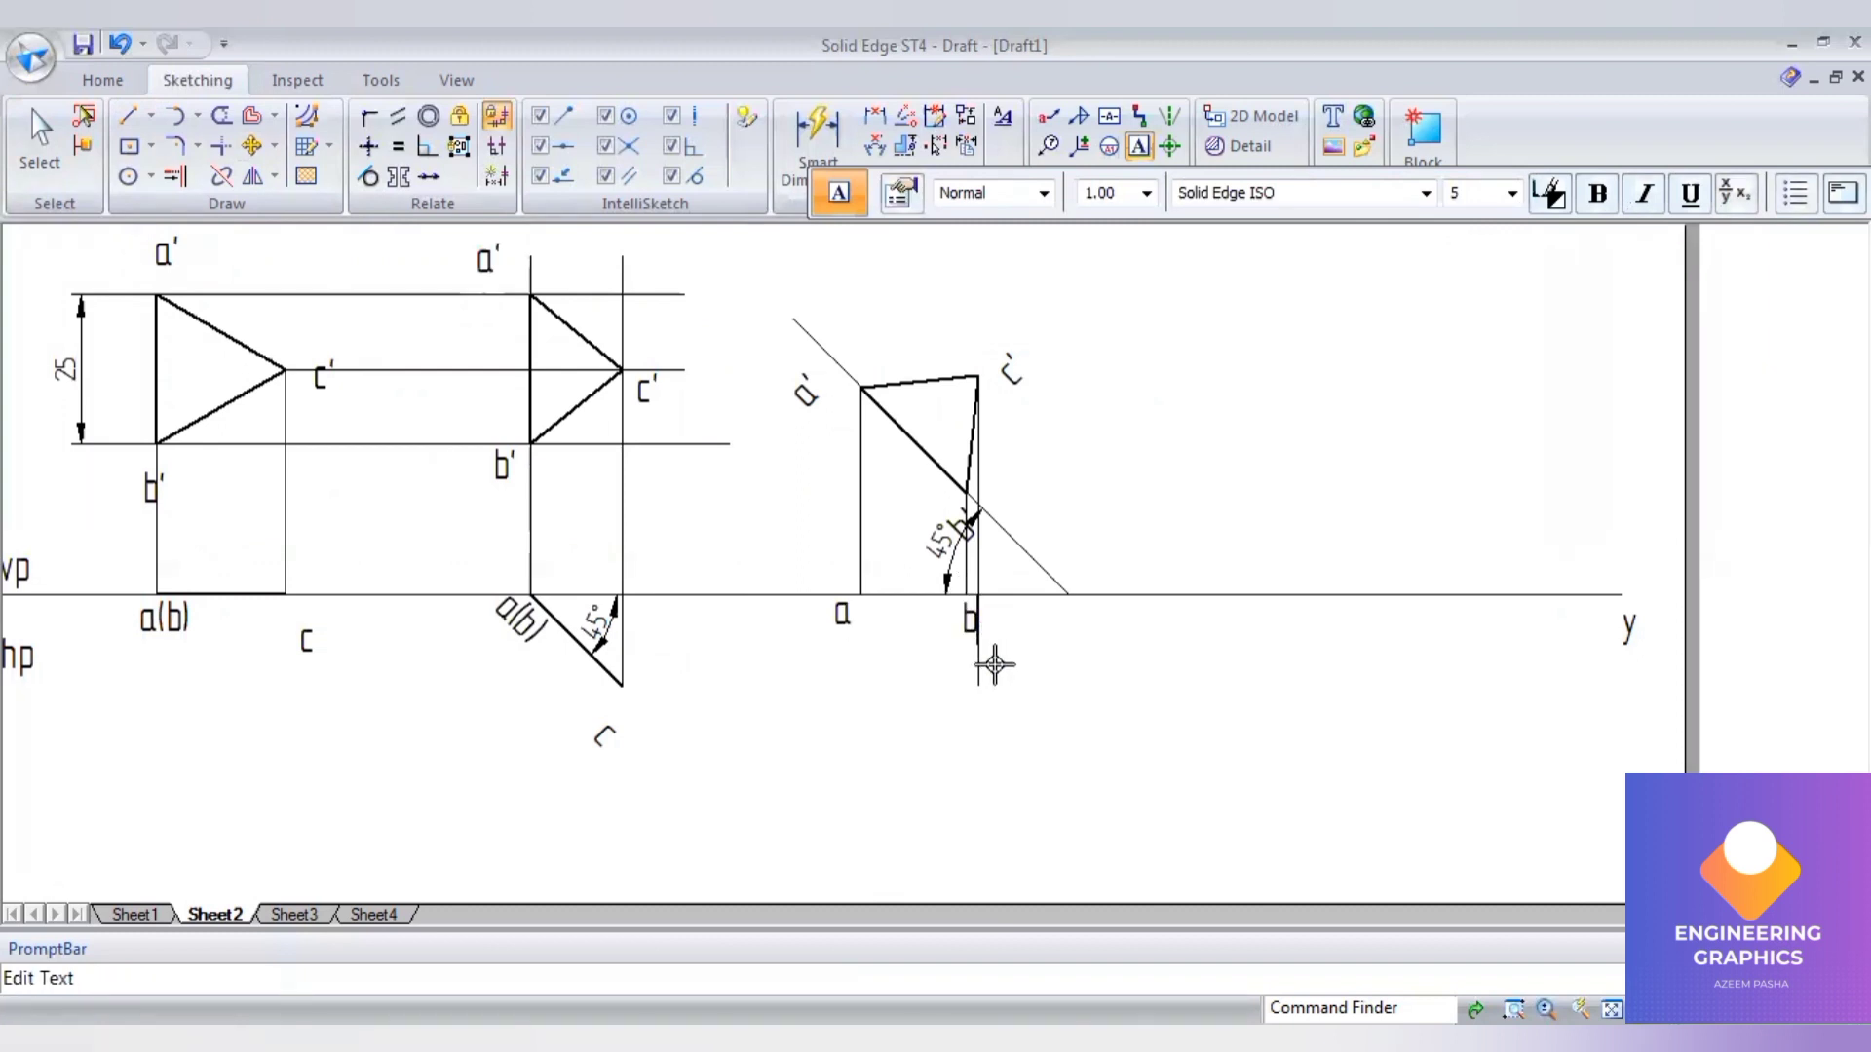
{"action": "left_click", "coordinate": [992, 671]}
{"action": "left_click", "coordinate": [994, 671]}
{"action": "type", "text": "c"}
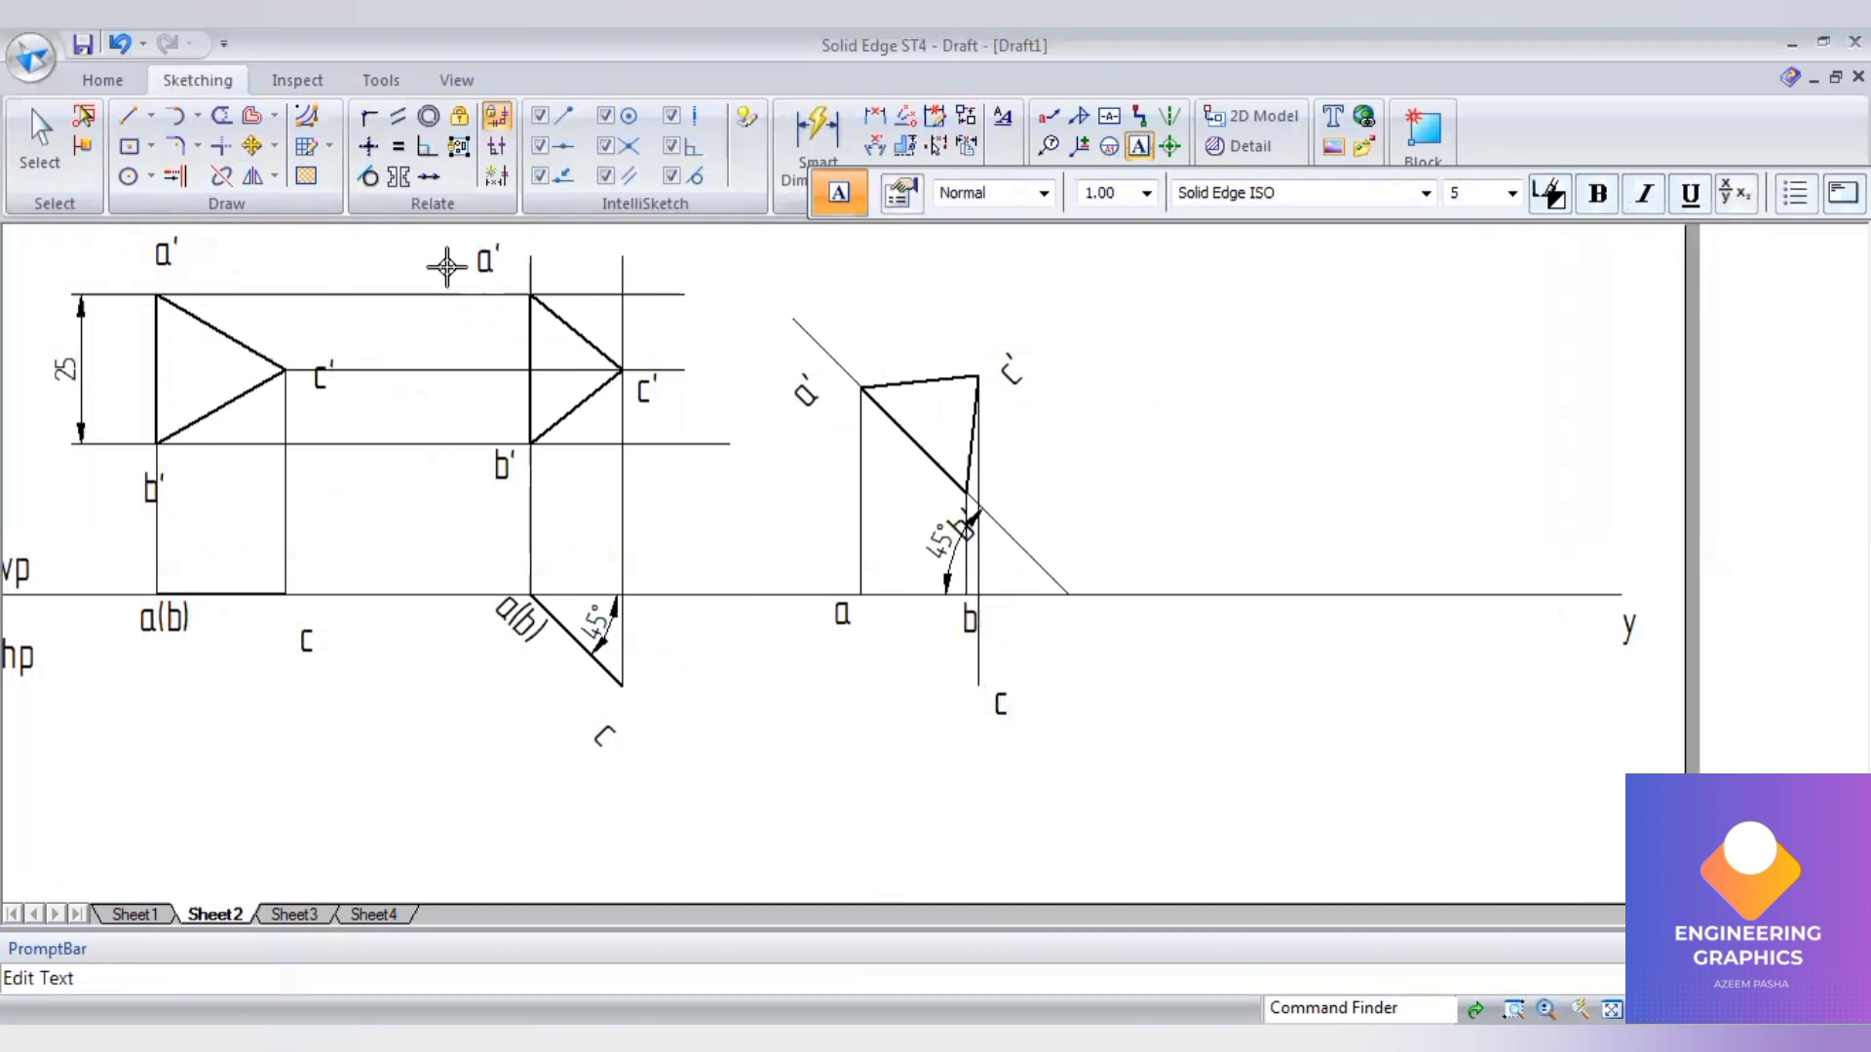
- Outline triangle a-b-c with 0.50 mm lines
{"action": "left_click", "coordinate": [122, 118]}
{"action": "left_click", "coordinate": [1158, 193]}
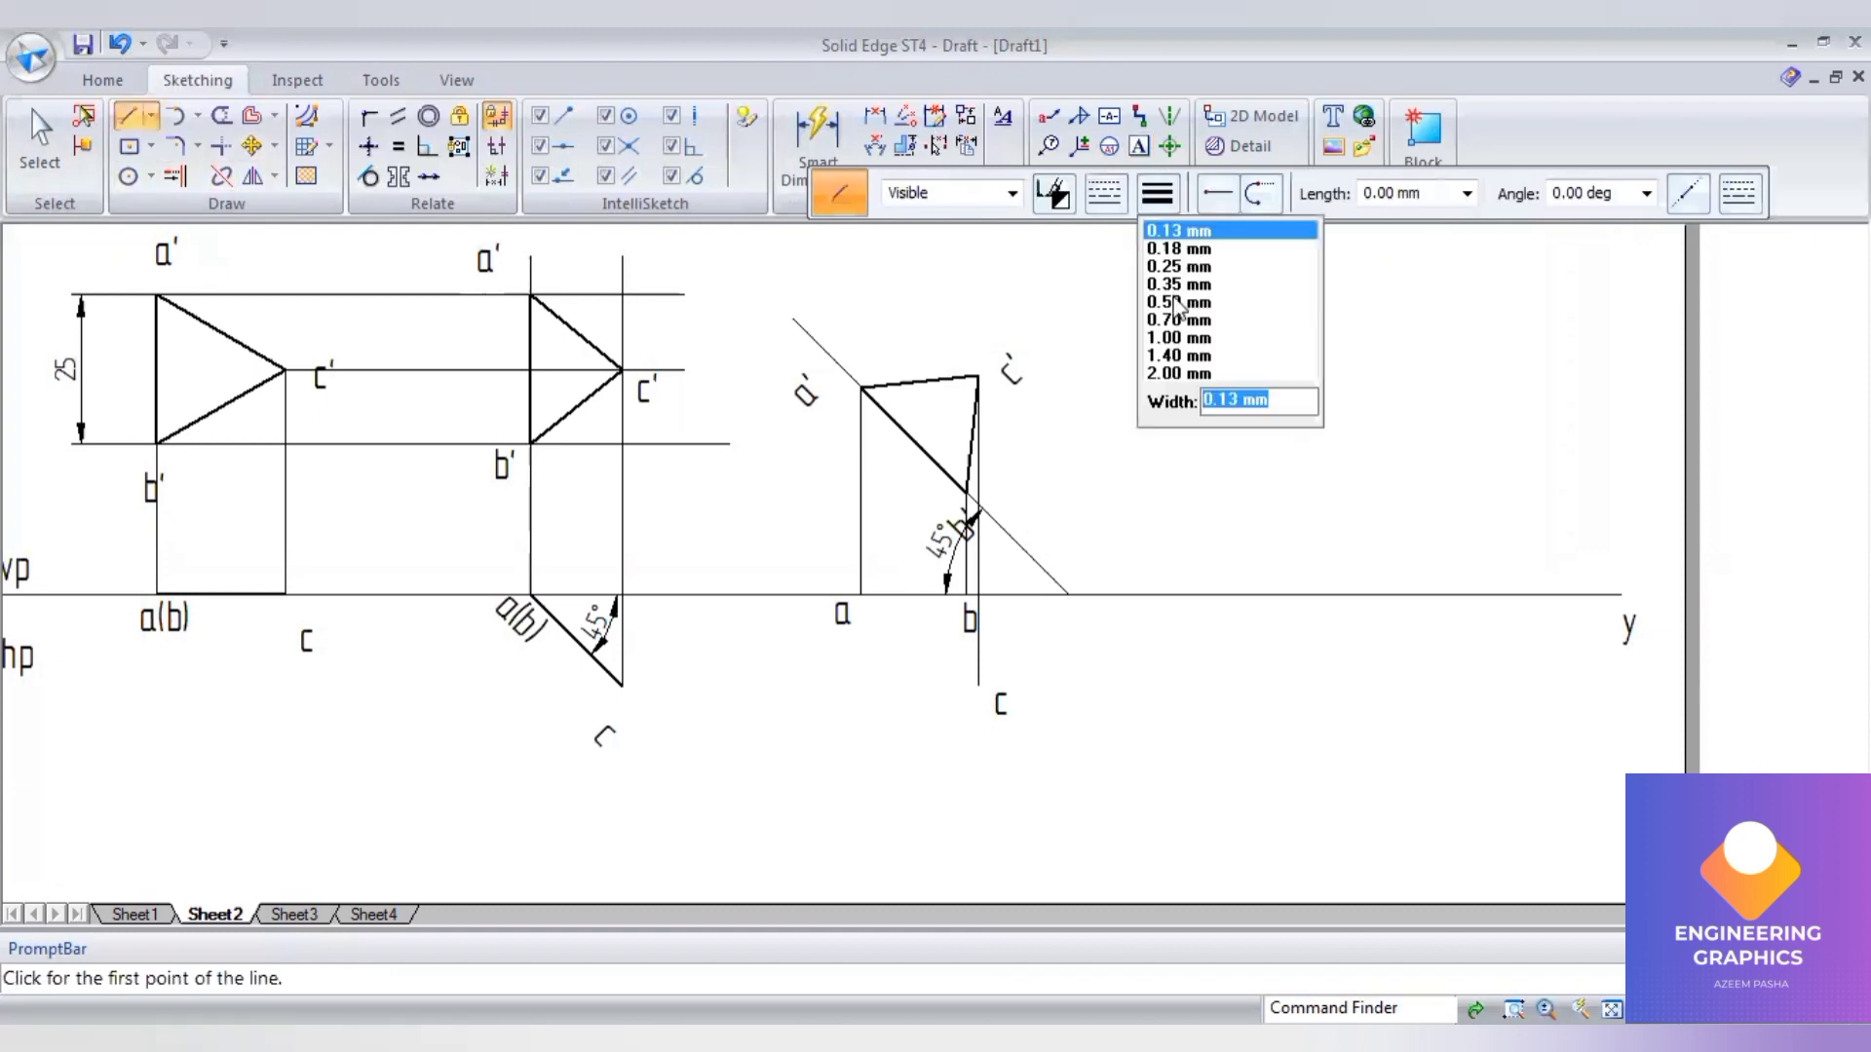
{"action": "left_click", "coordinate": [1176, 303]}
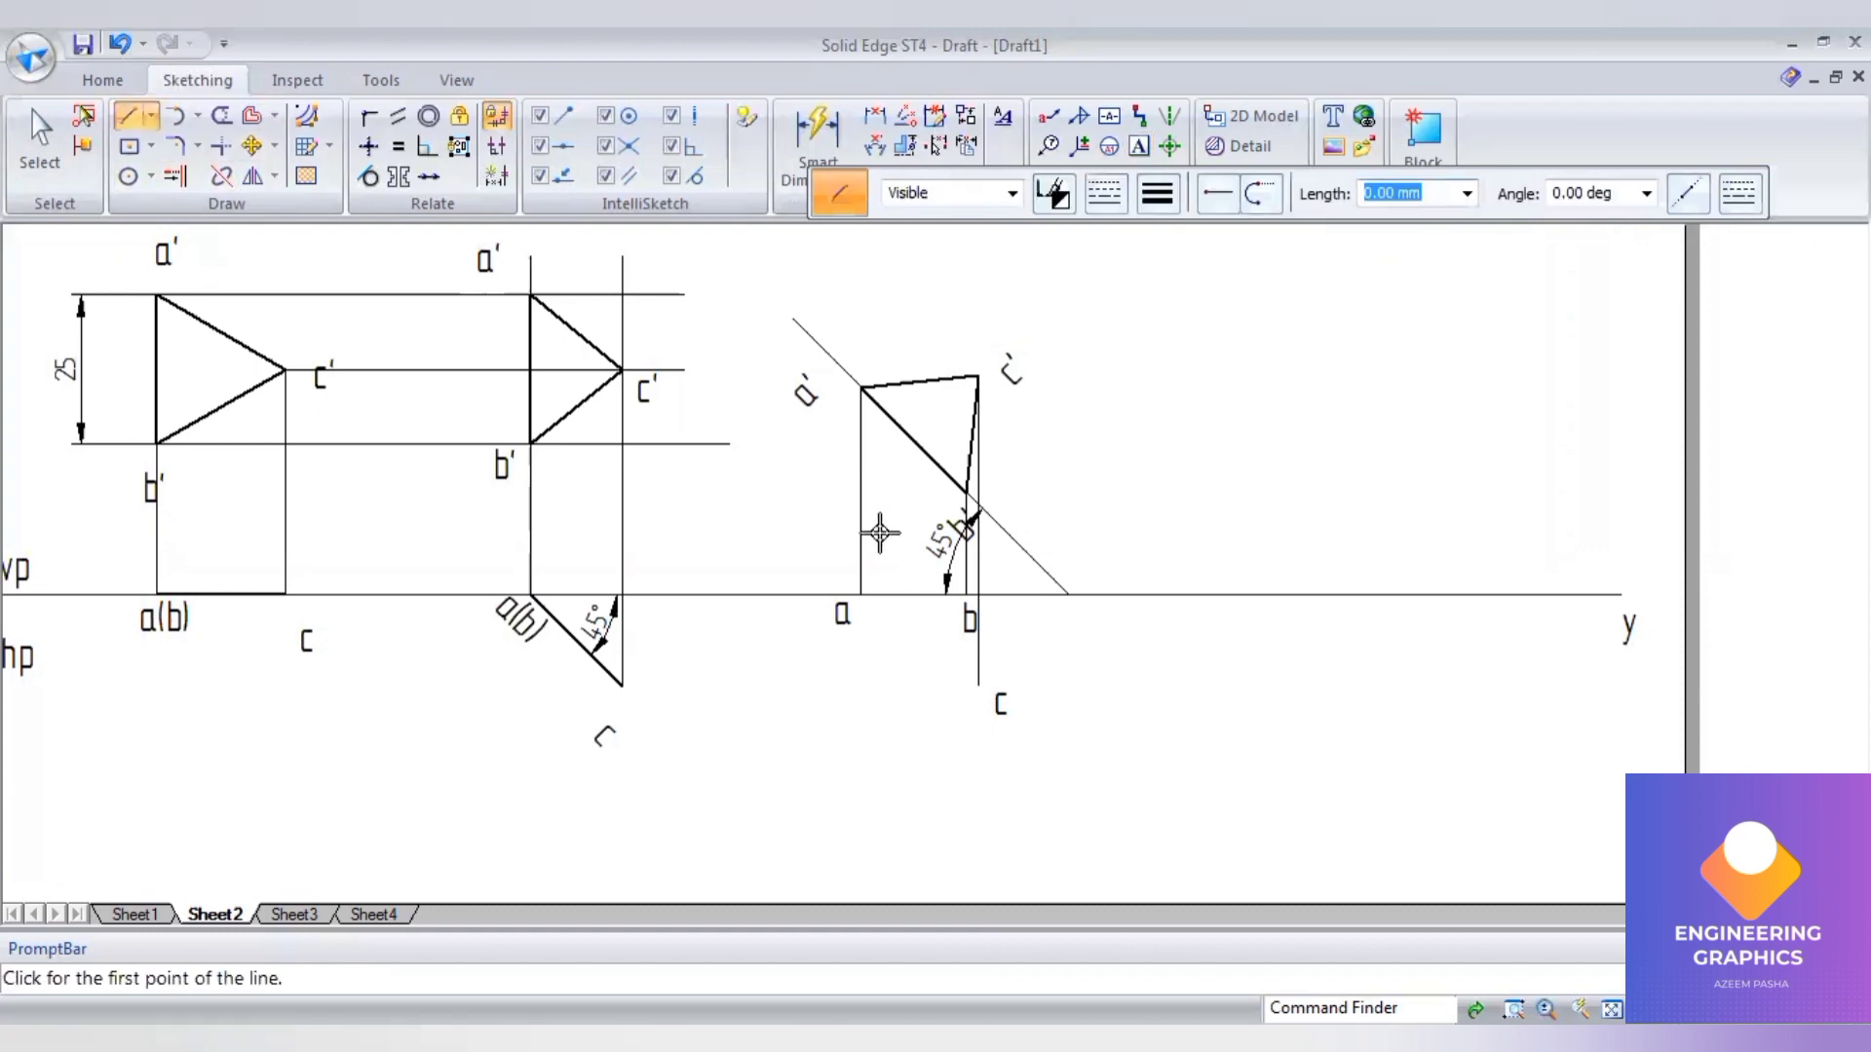
{"action": "left_click", "coordinate": [861, 593]}
{"action": "left_click", "coordinate": [966, 594]}
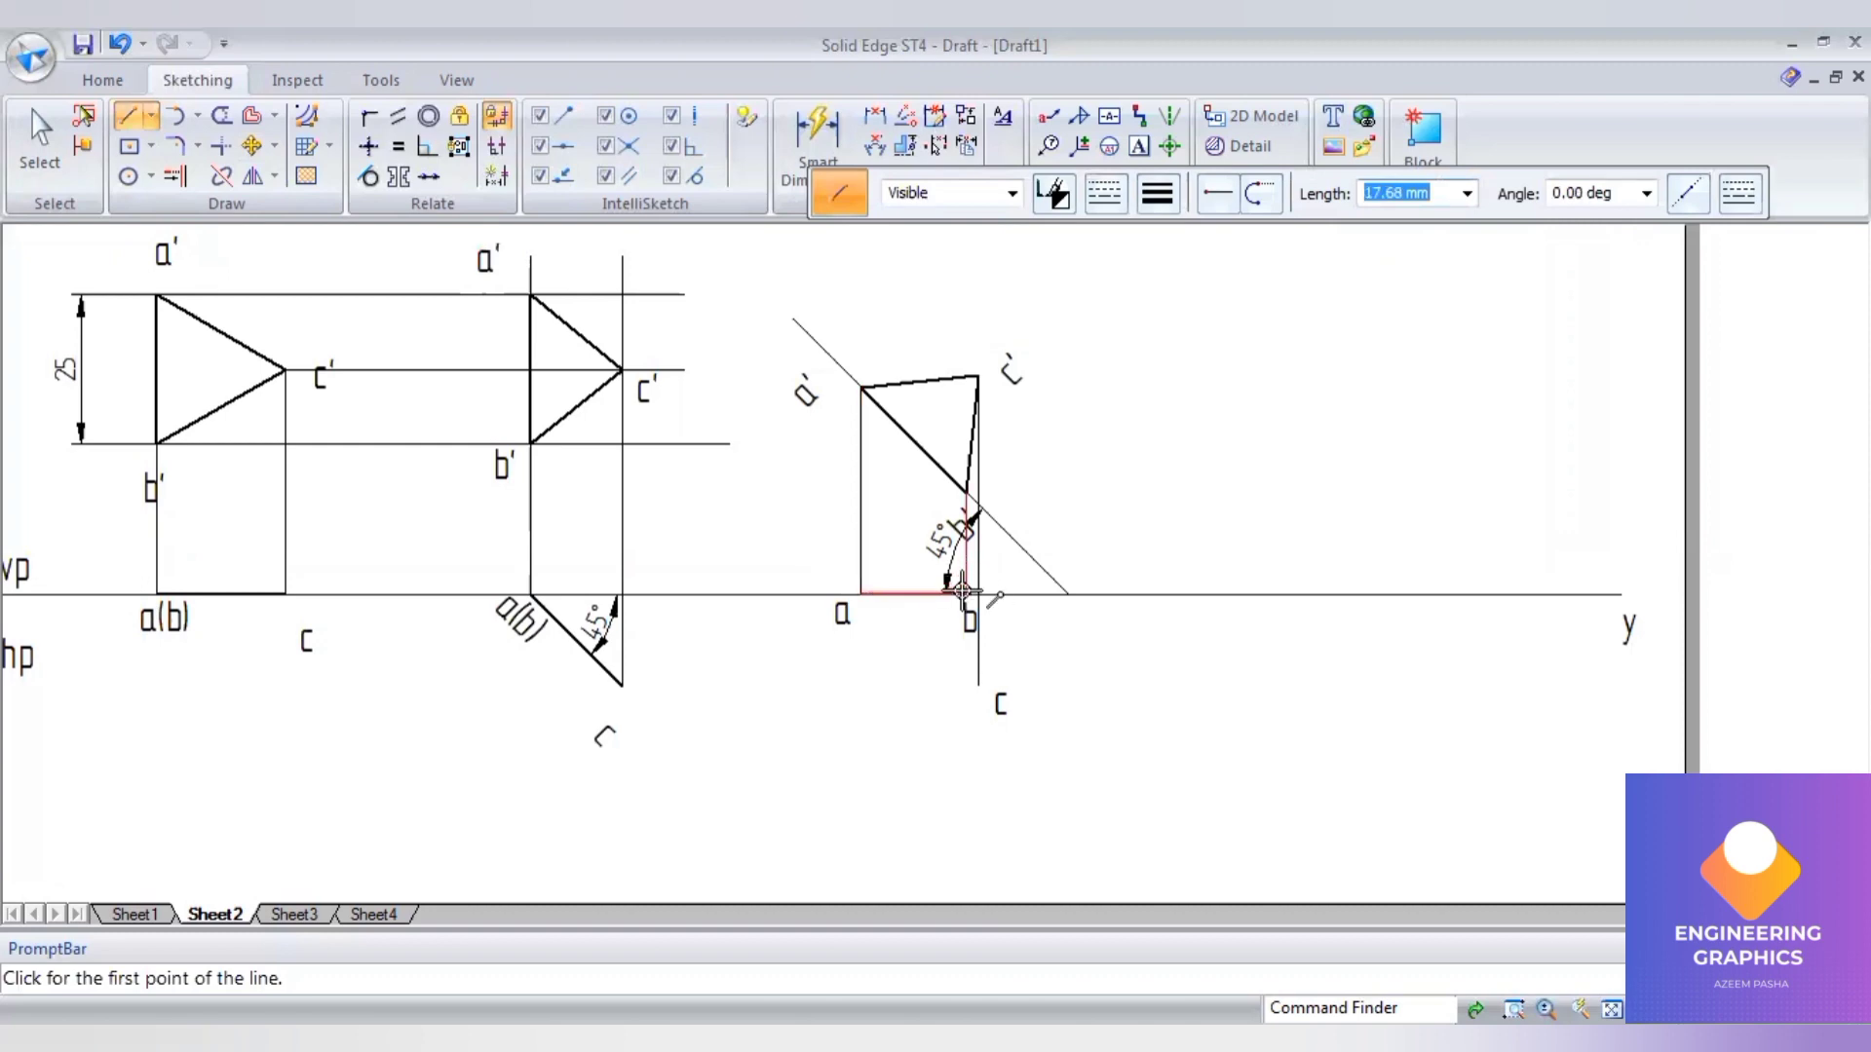
{"action": "left_click", "coordinate": [979, 686]}
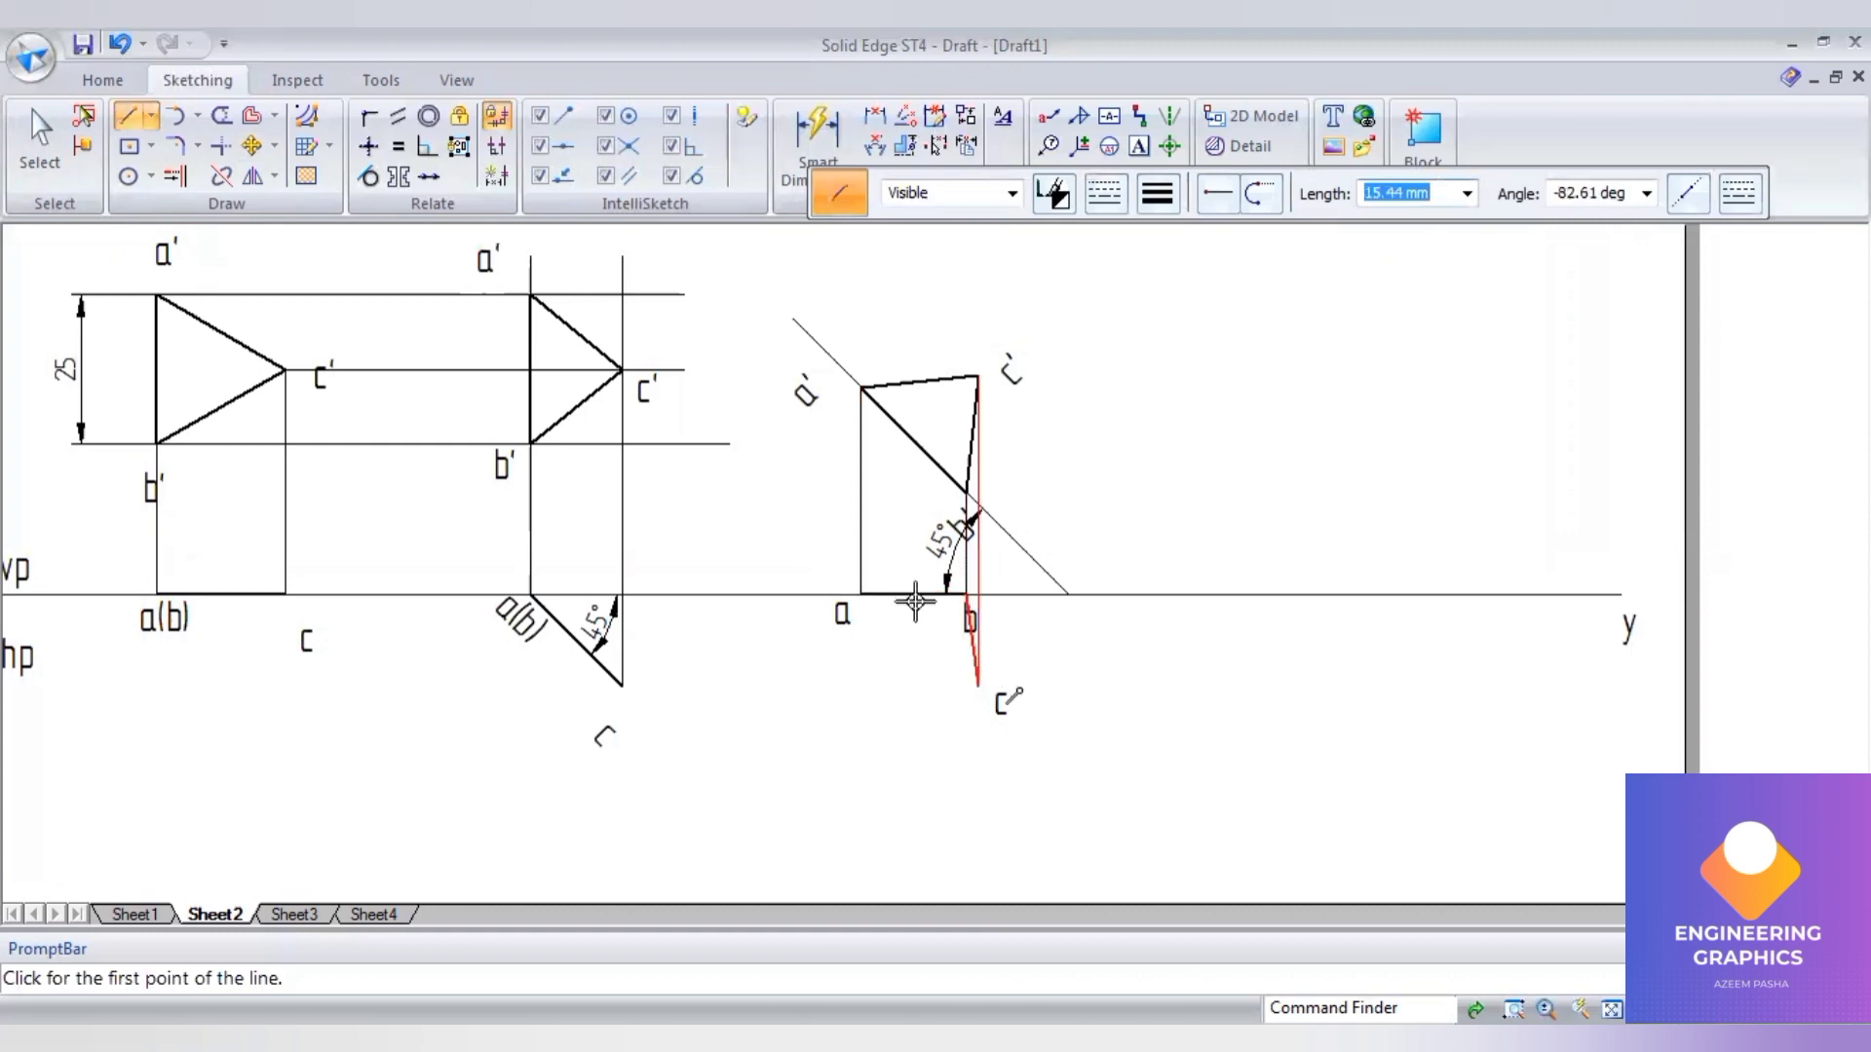
{"action": "left_click", "coordinate": [860, 593]}
{"action": "scroll", "coordinate": [1010, 569], "scroll_direction": "up", "scroll_amount": 5}
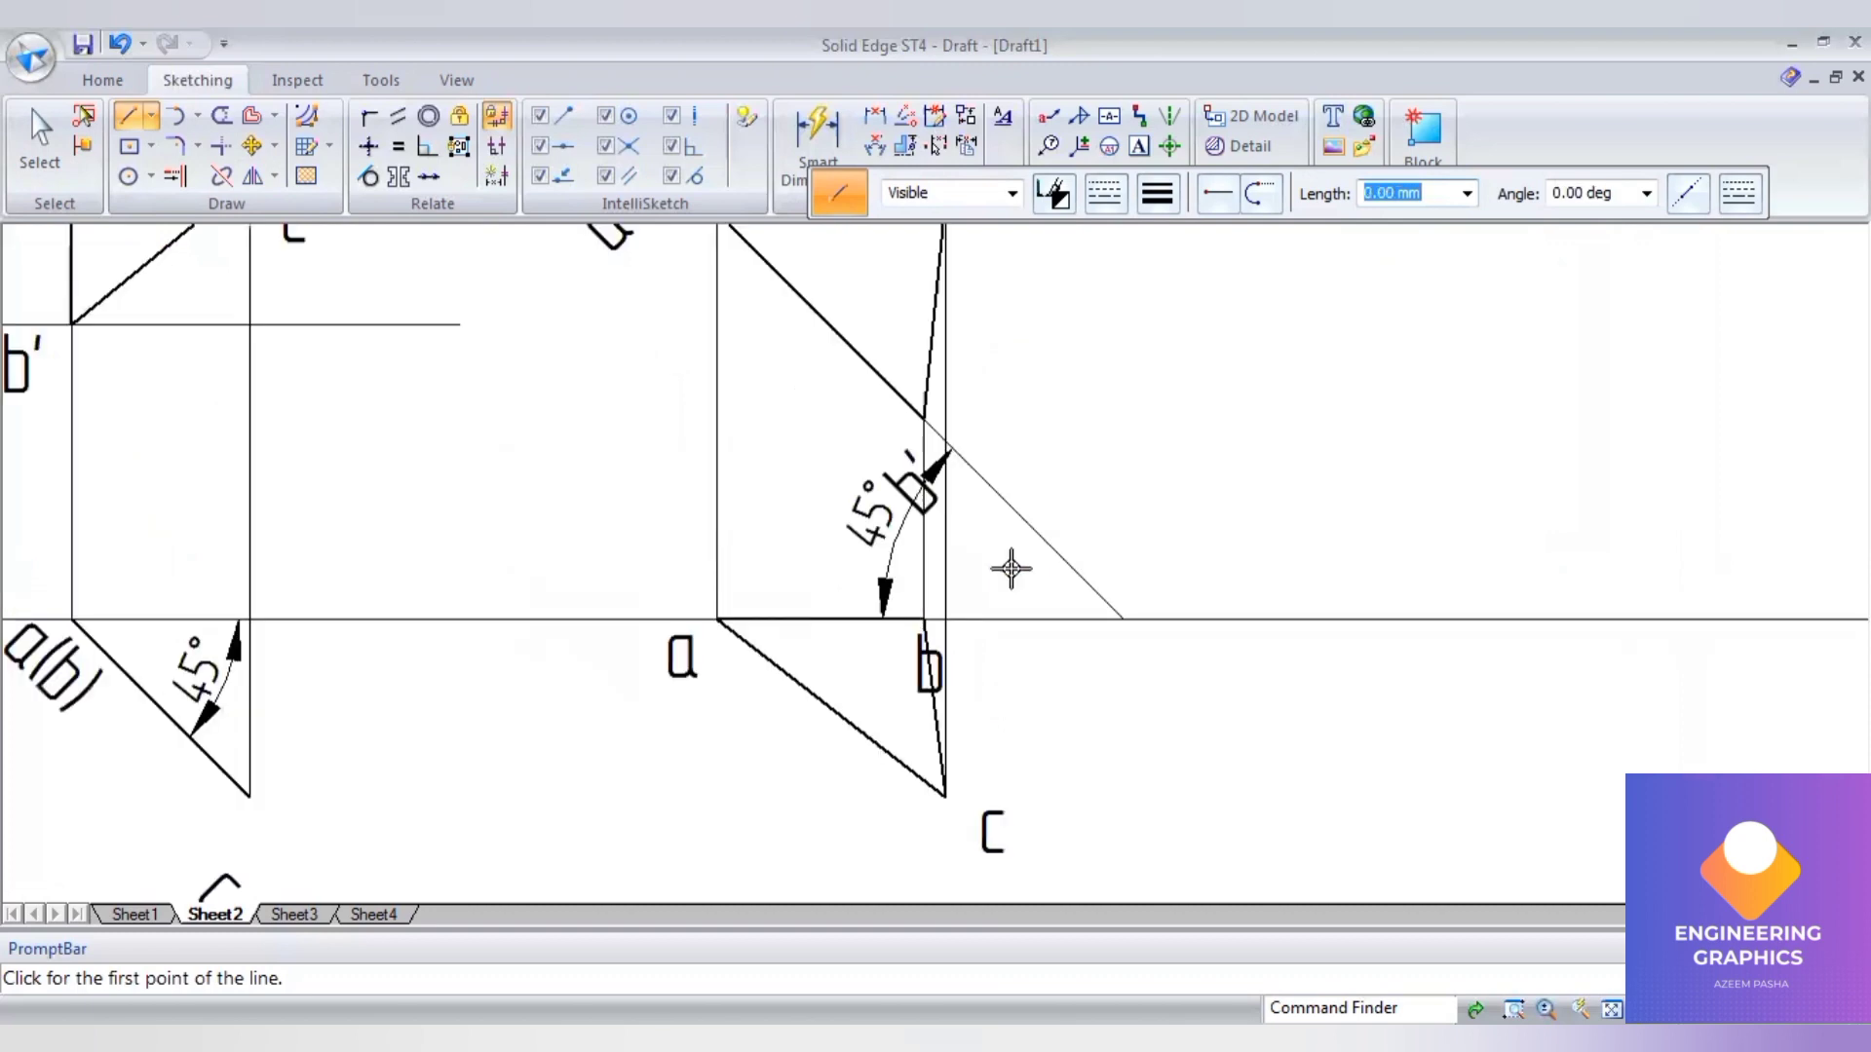
- Trim the extra right ends of the horizontal projector lines
{"action": "scroll", "coordinate": [1010, 568], "scroll_direction": "down", "scroll_amount": 4}
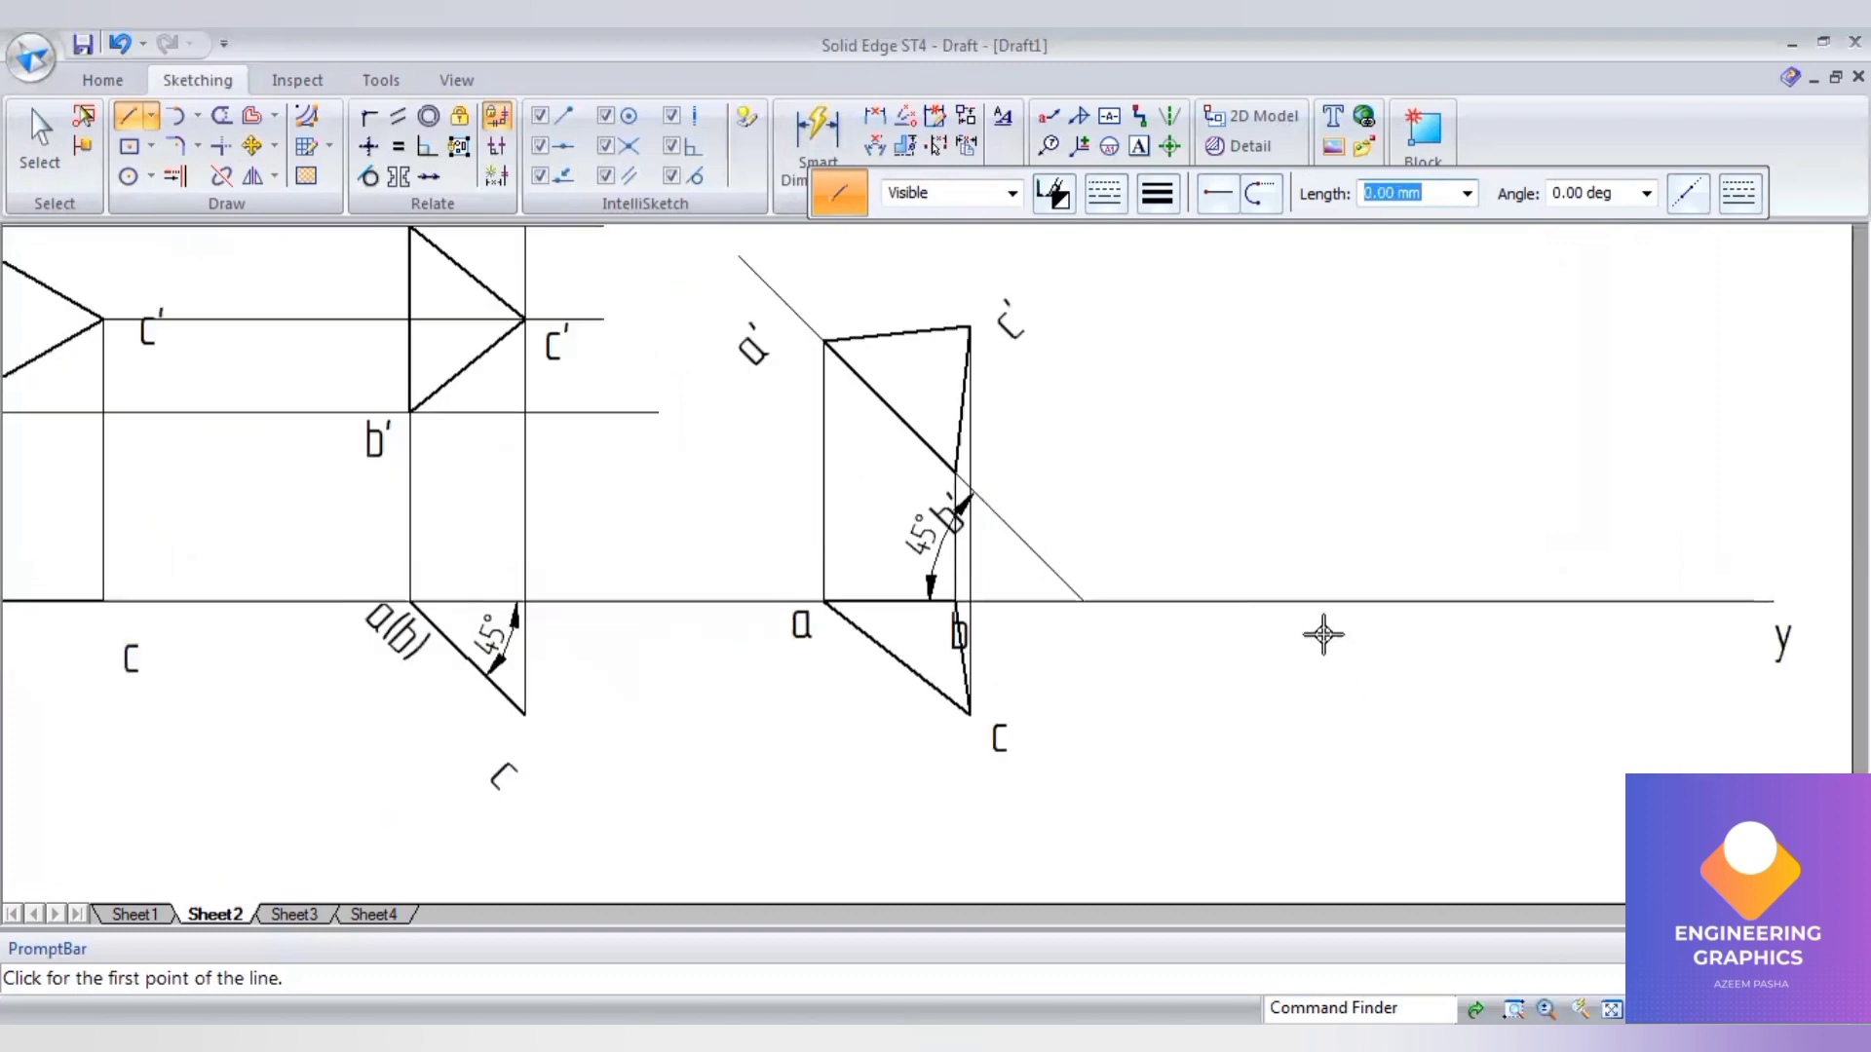
{"action": "key", "text": "ctrl+shift+f"}
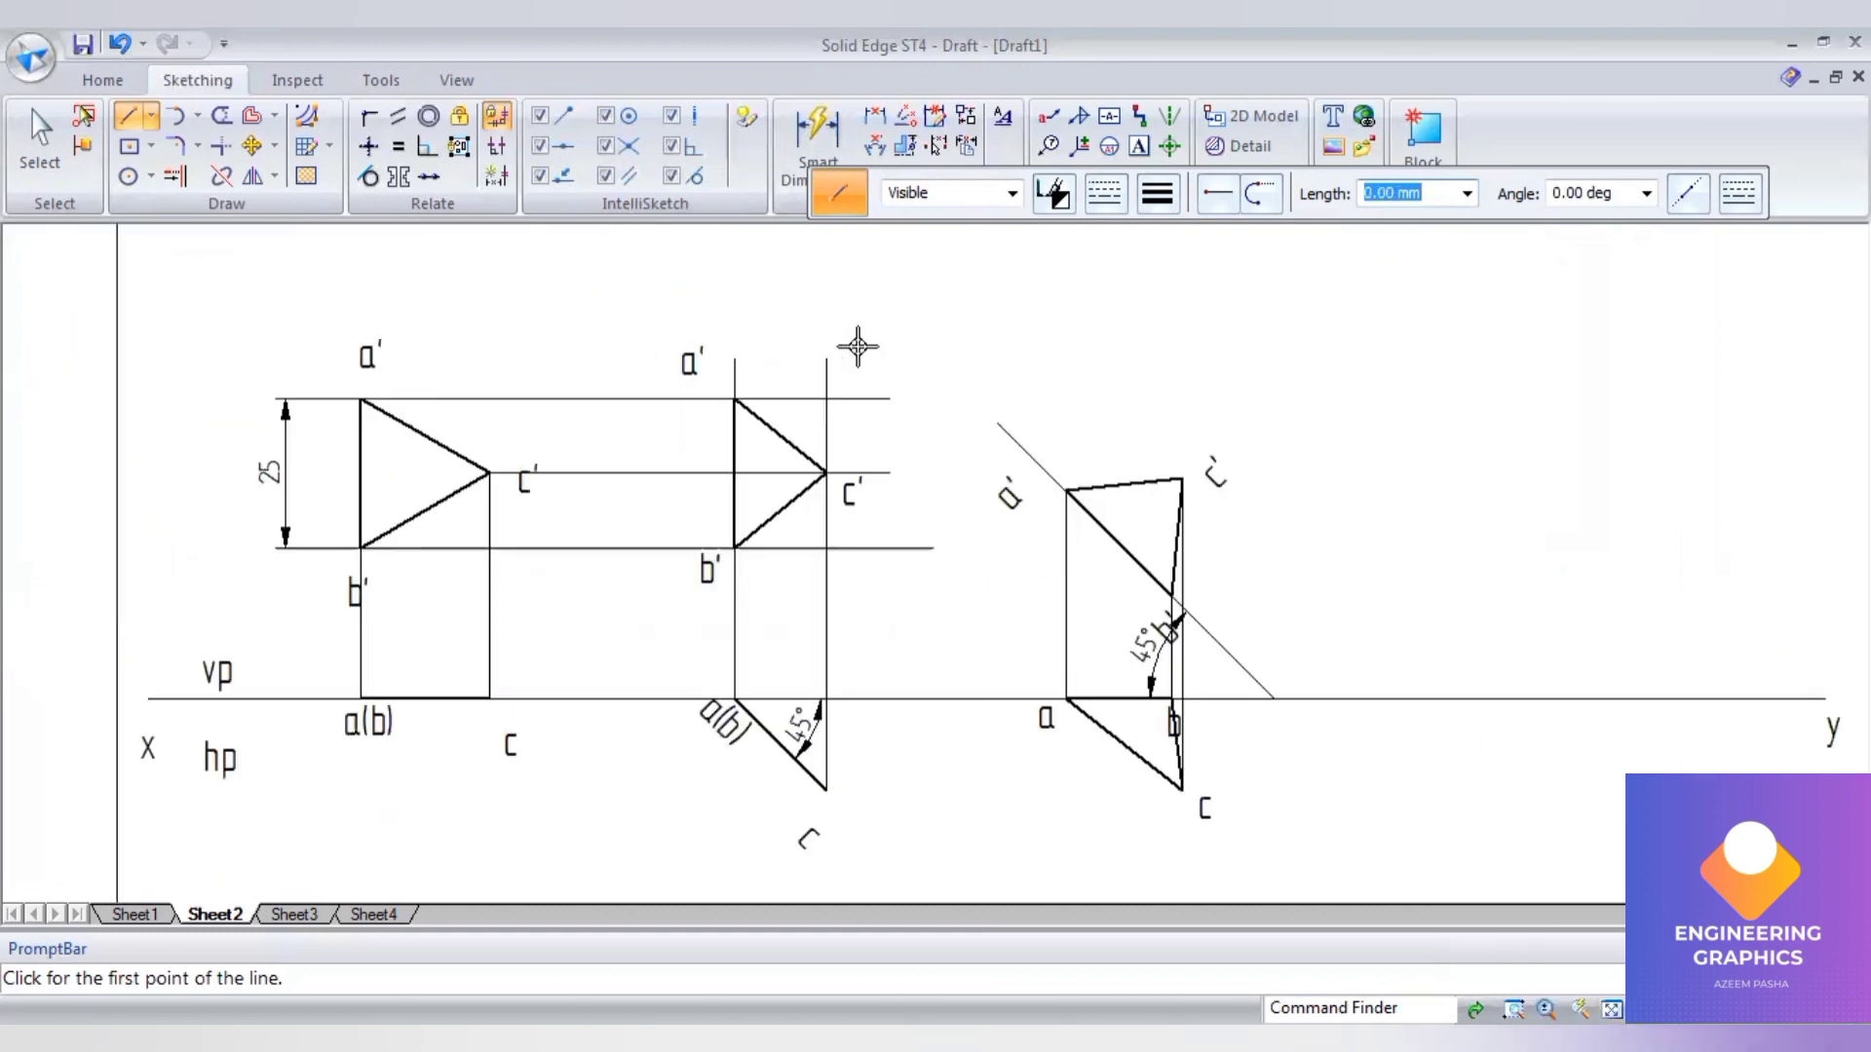
{"action": "left_click", "coordinate": [226, 127]}
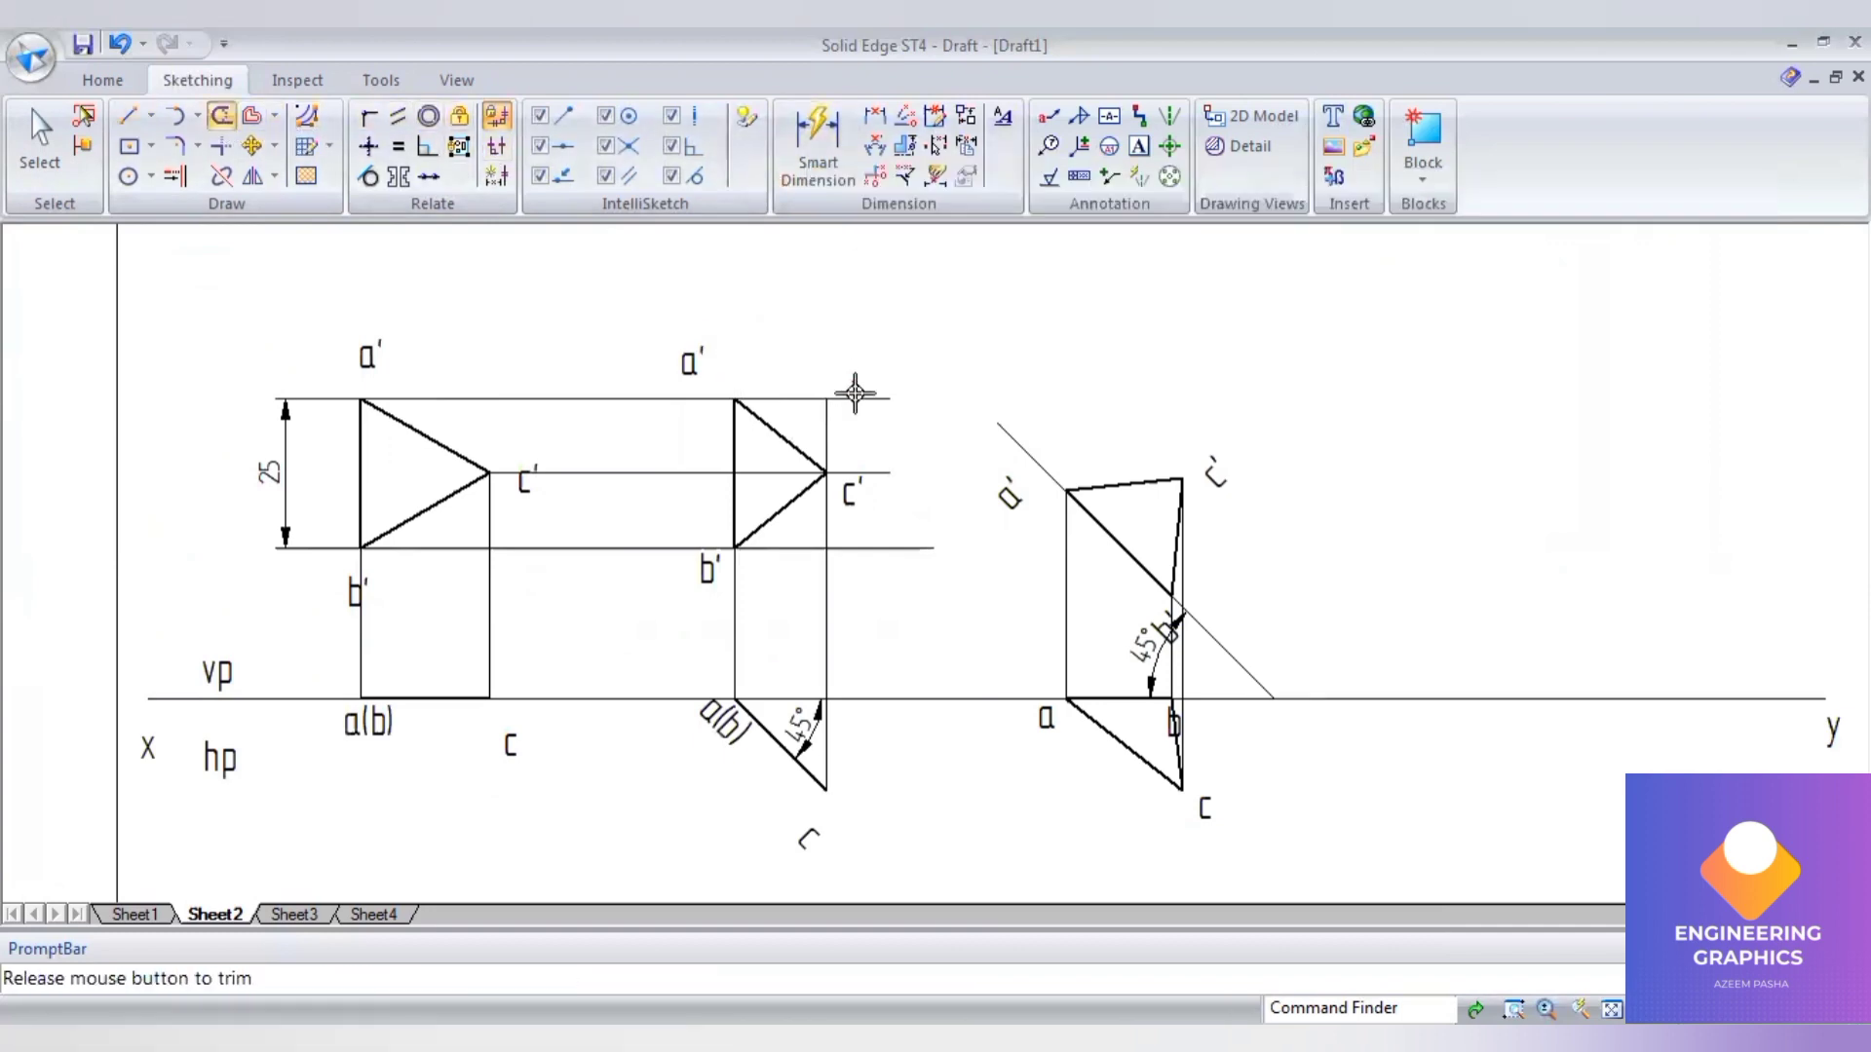
{"action": "left_click_drag", "start_coordinate": [855, 393], "coordinate": [873, 556]}
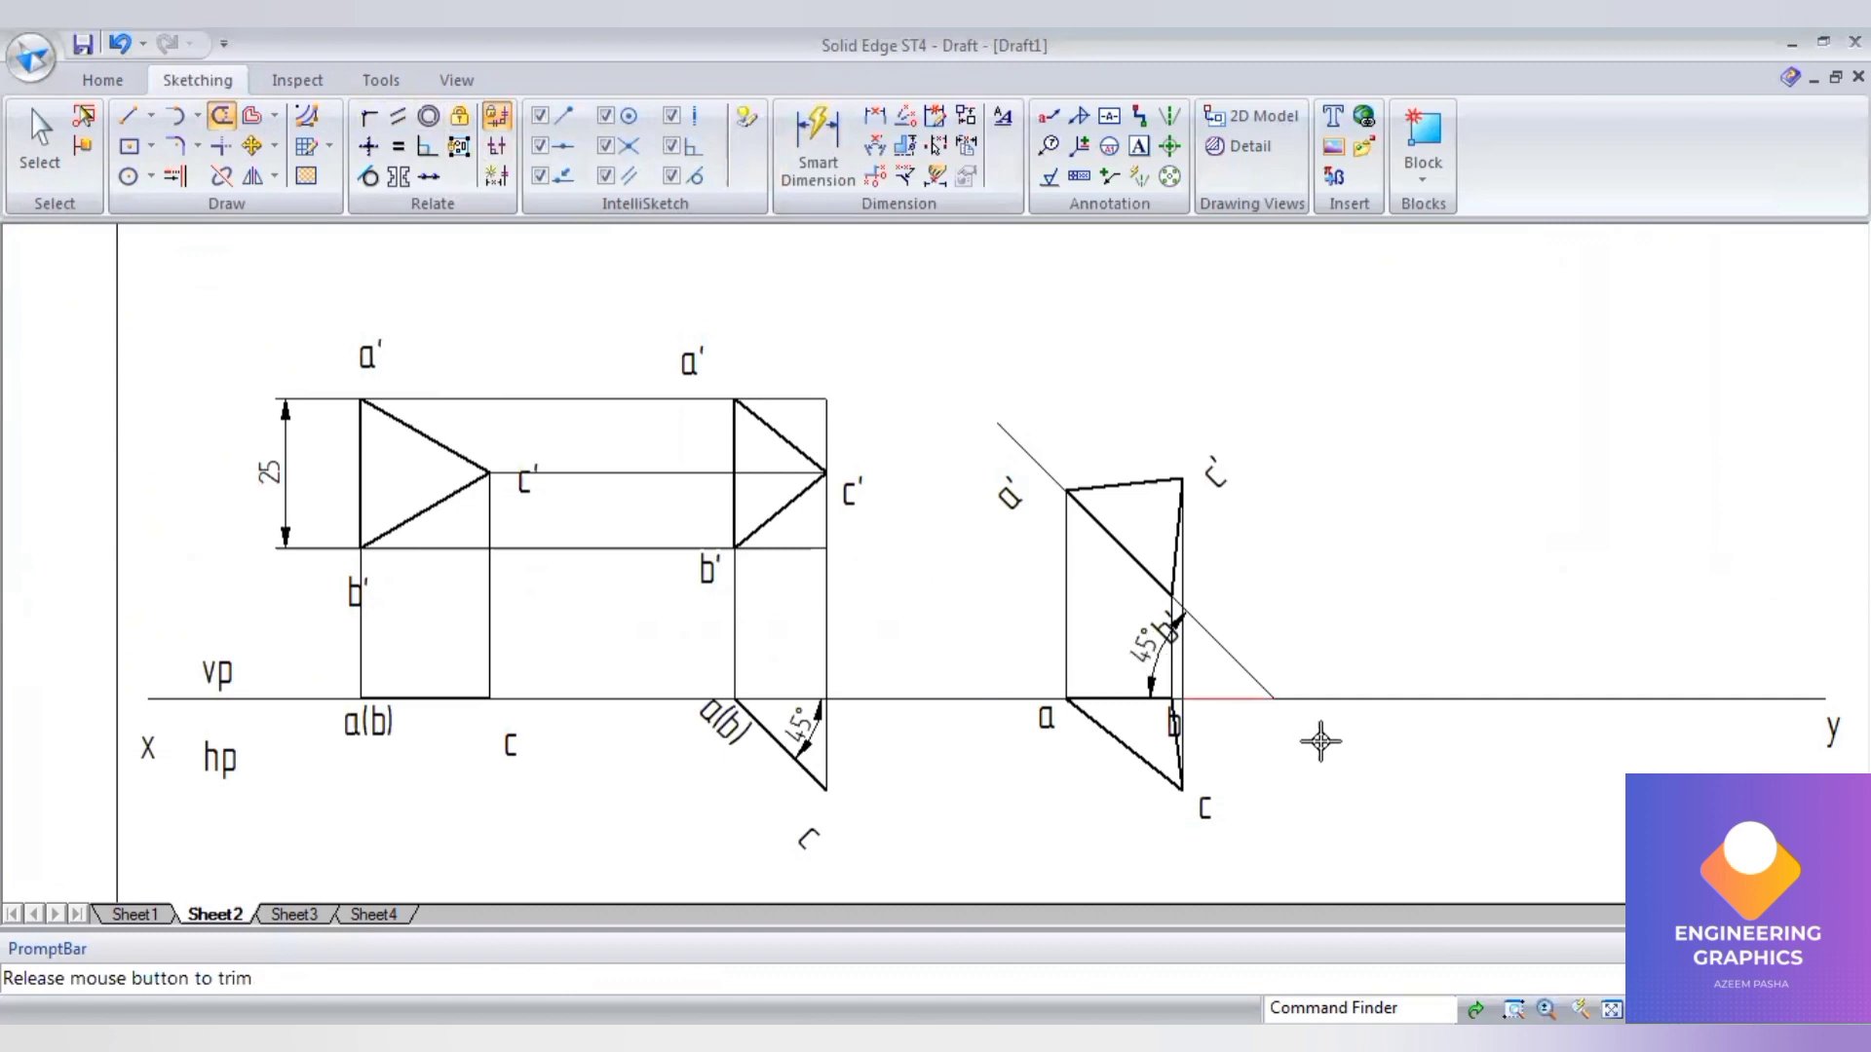
{"action": "left_click_drag", "start_coordinate": [1321, 742], "coordinate": [1511, 875]}
- Fit the sheet and switch to the blank Sheet3
{"action": "left_click", "coordinate": [1613, 1009]}
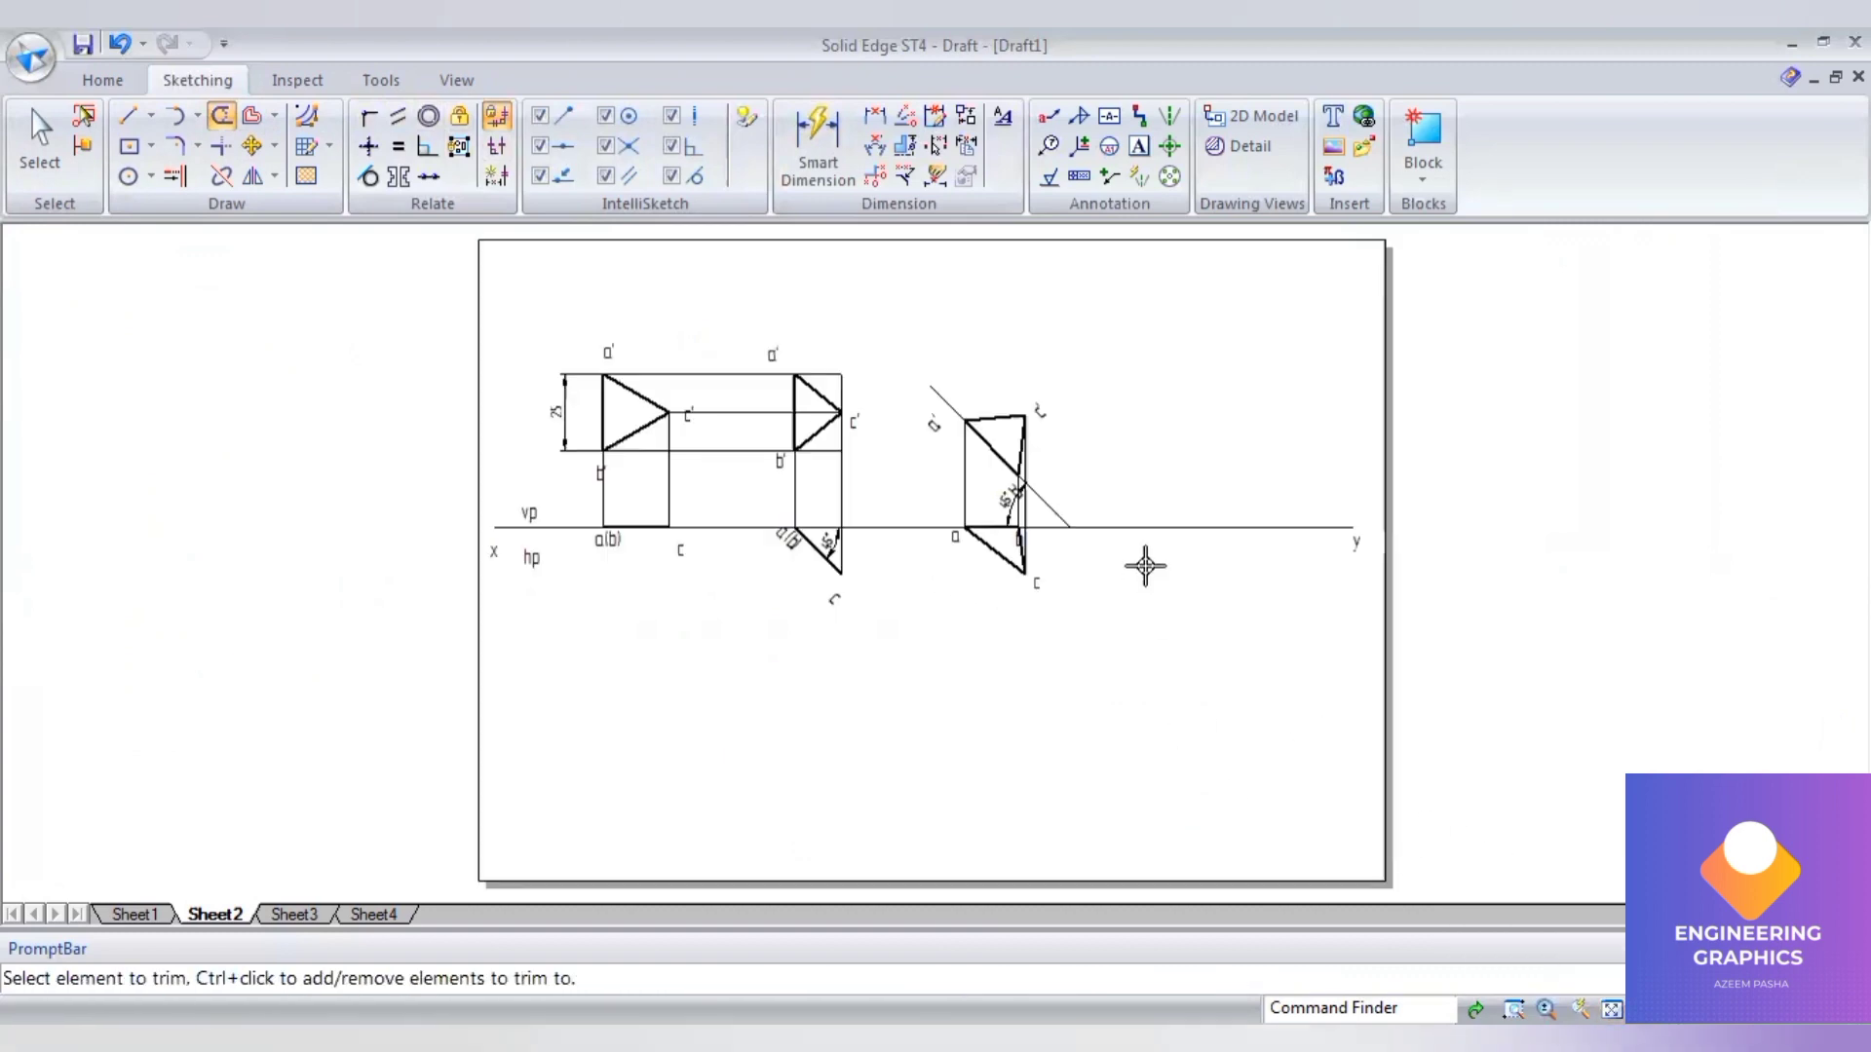
{"action": "scroll", "coordinate": [1118, 360], "scroll_direction": "up", "scroll_amount": 2}
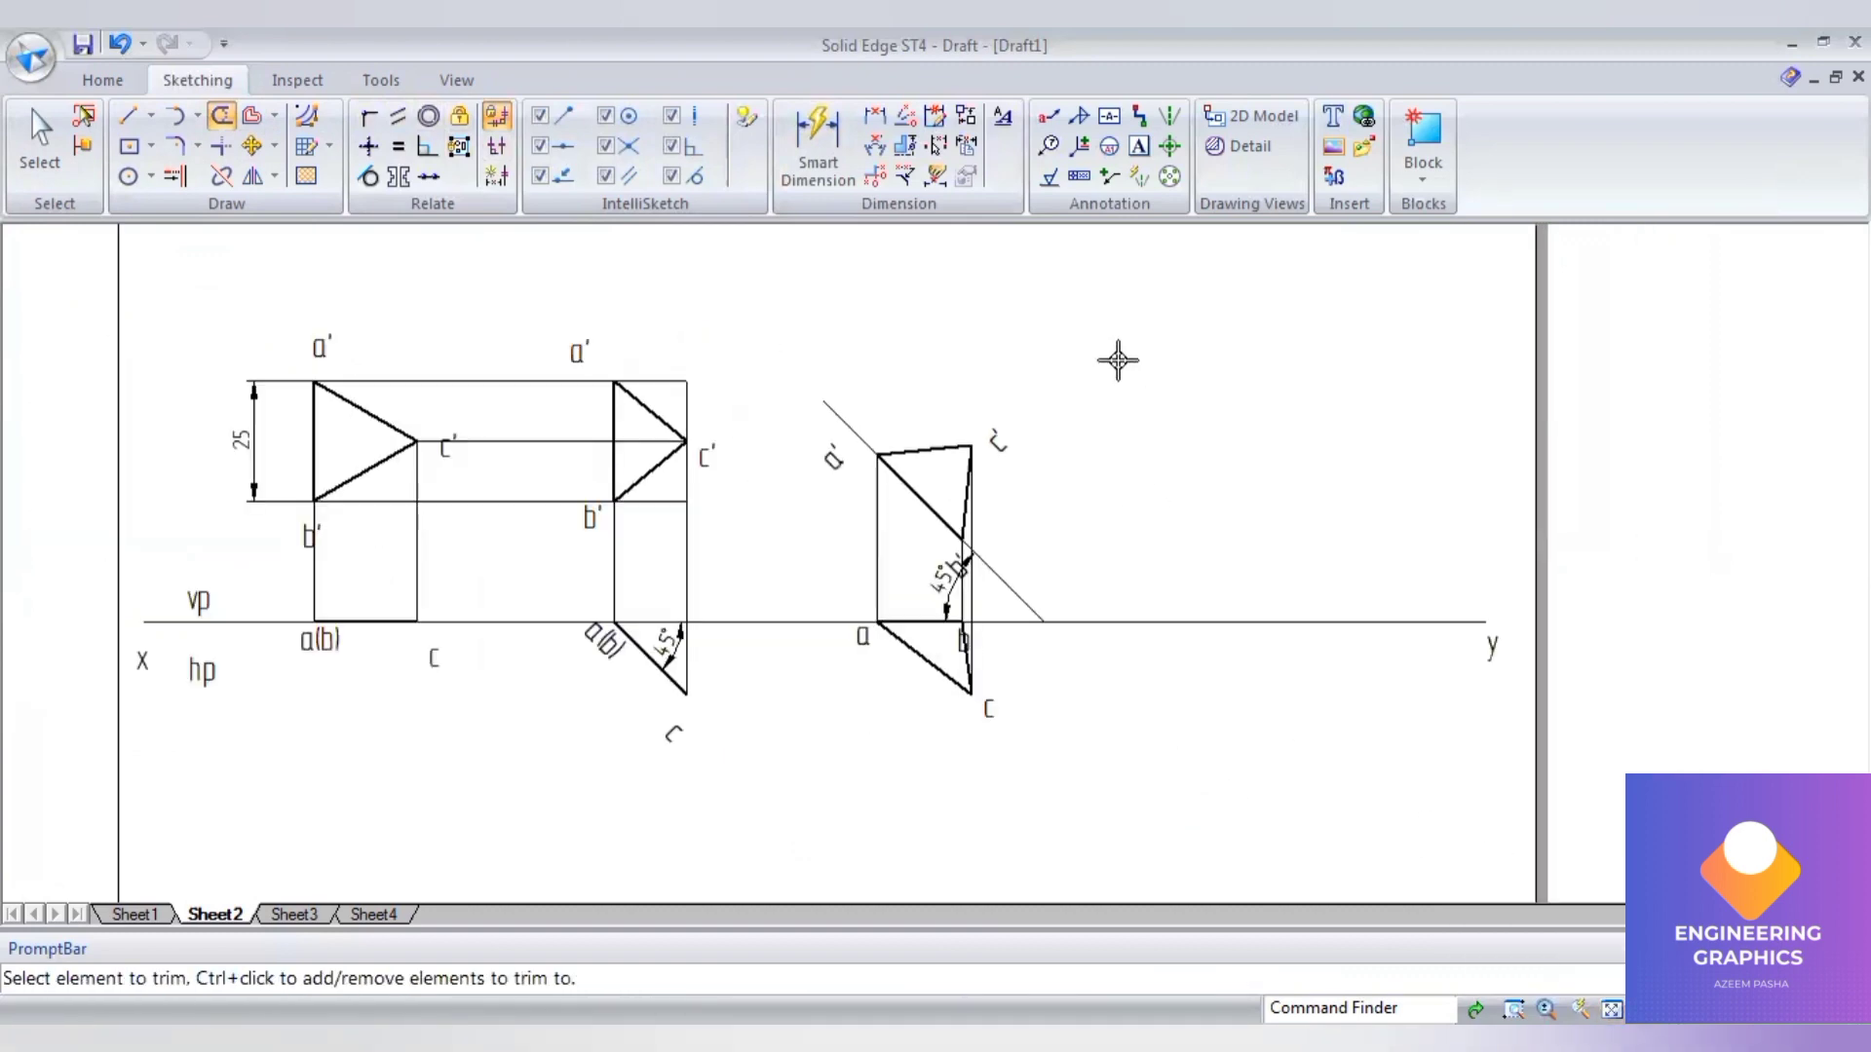
{"action": "left_click", "coordinate": [319, 910]}
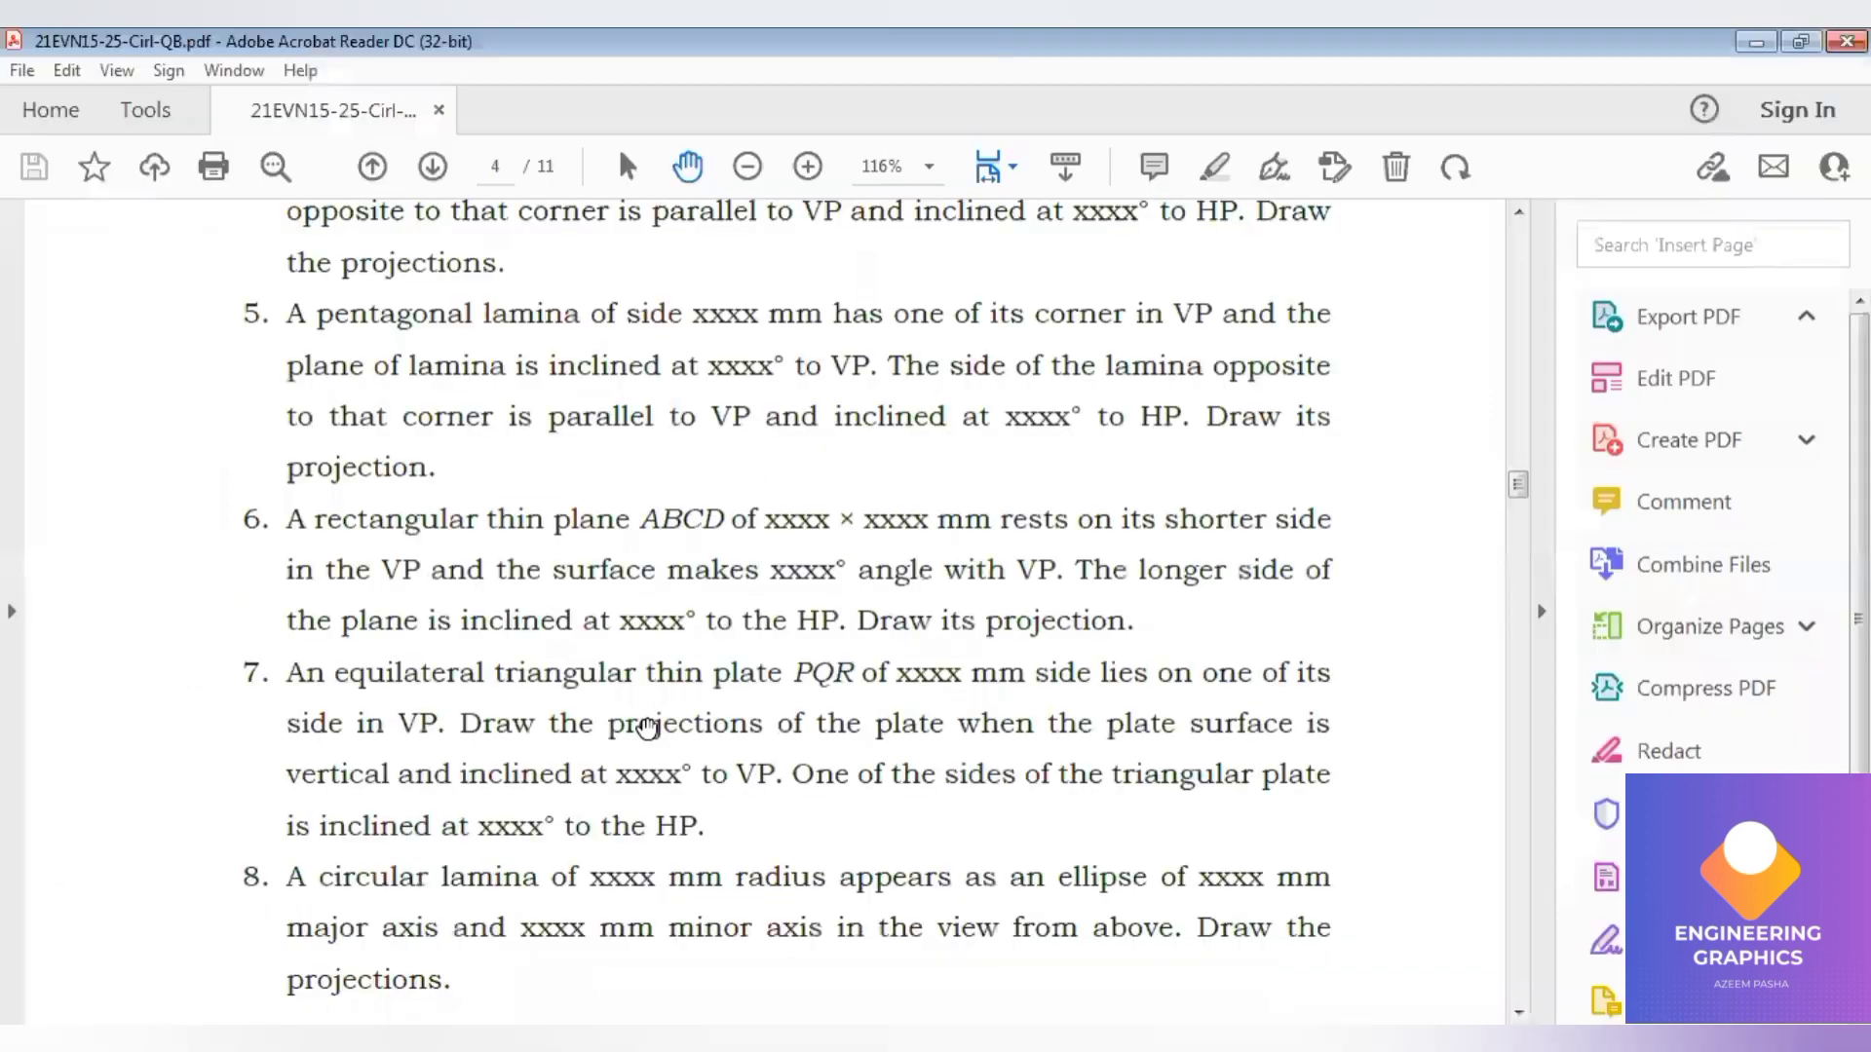
- Scroll the PDF to question 8 on the circular lamina, then return to Solid Edge
{"action": "scroll", "coordinate": [648, 727], "scroll_direction": "down", "scroll_amount": 3}
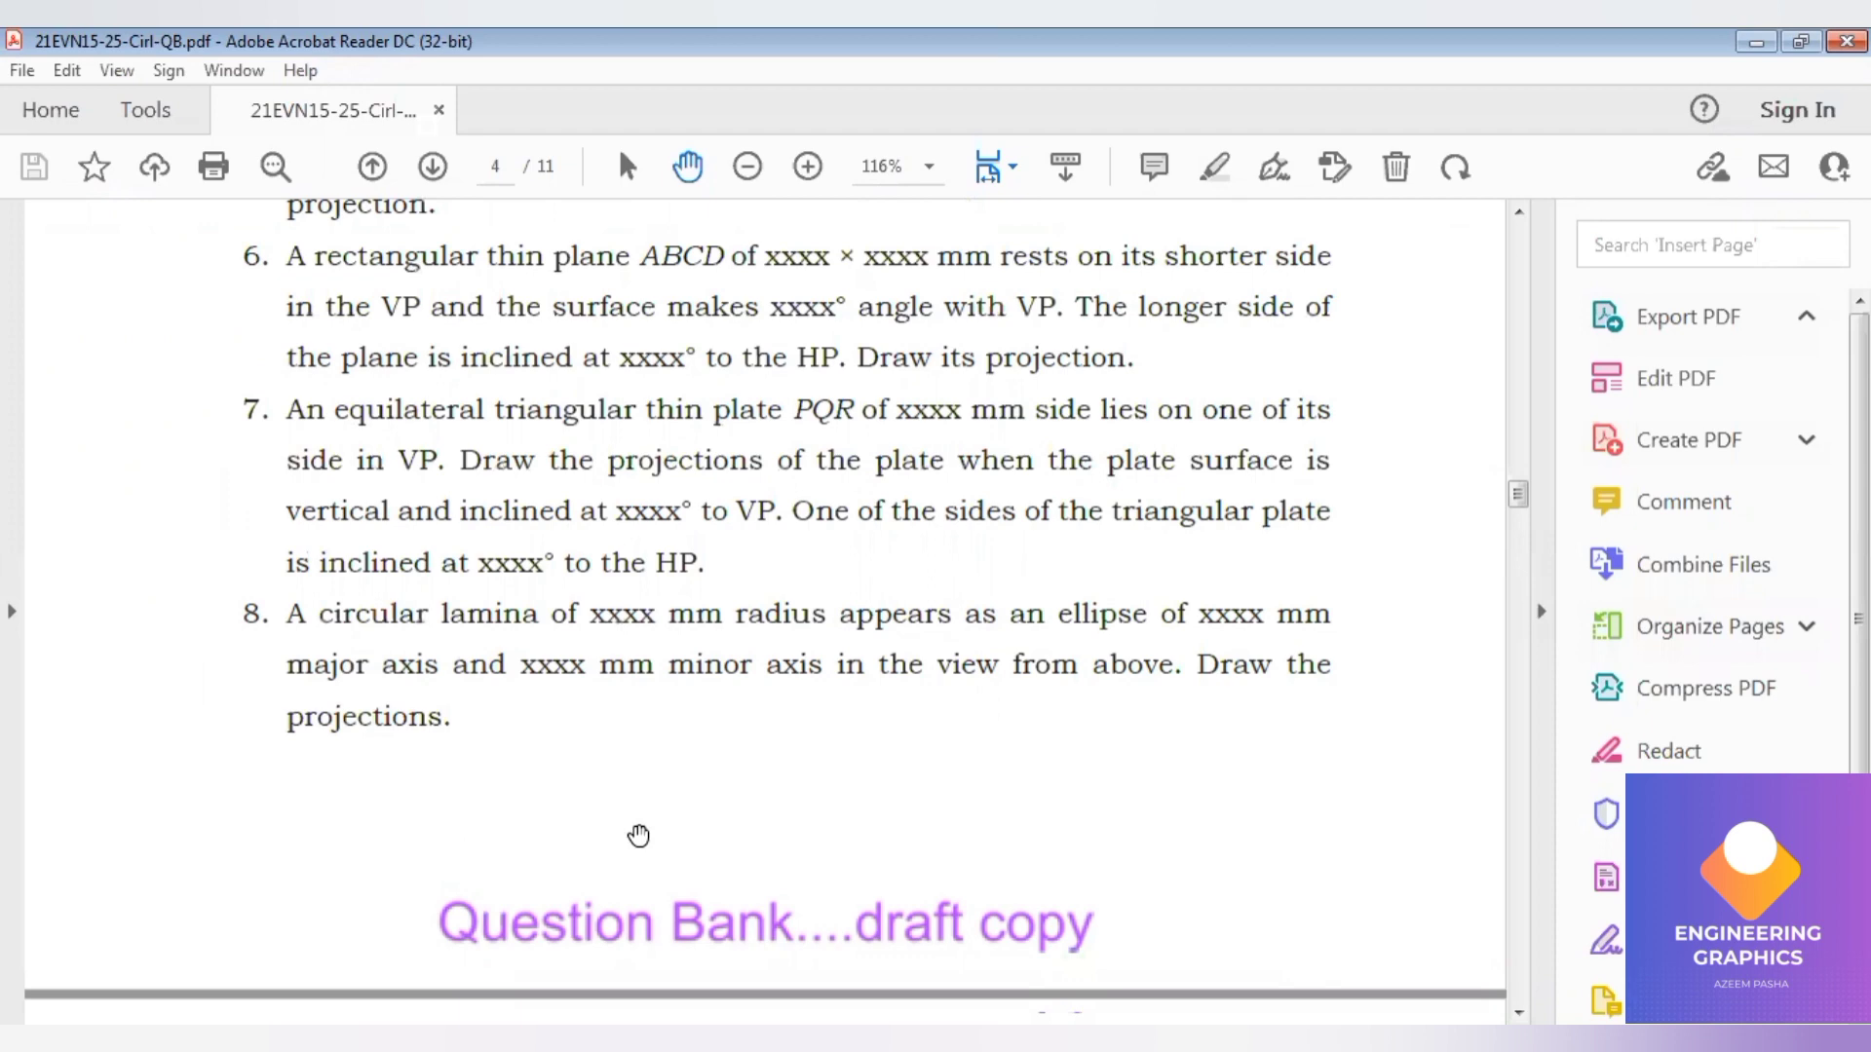
{"action": "left_click", "coordinate": [558, 1038]}
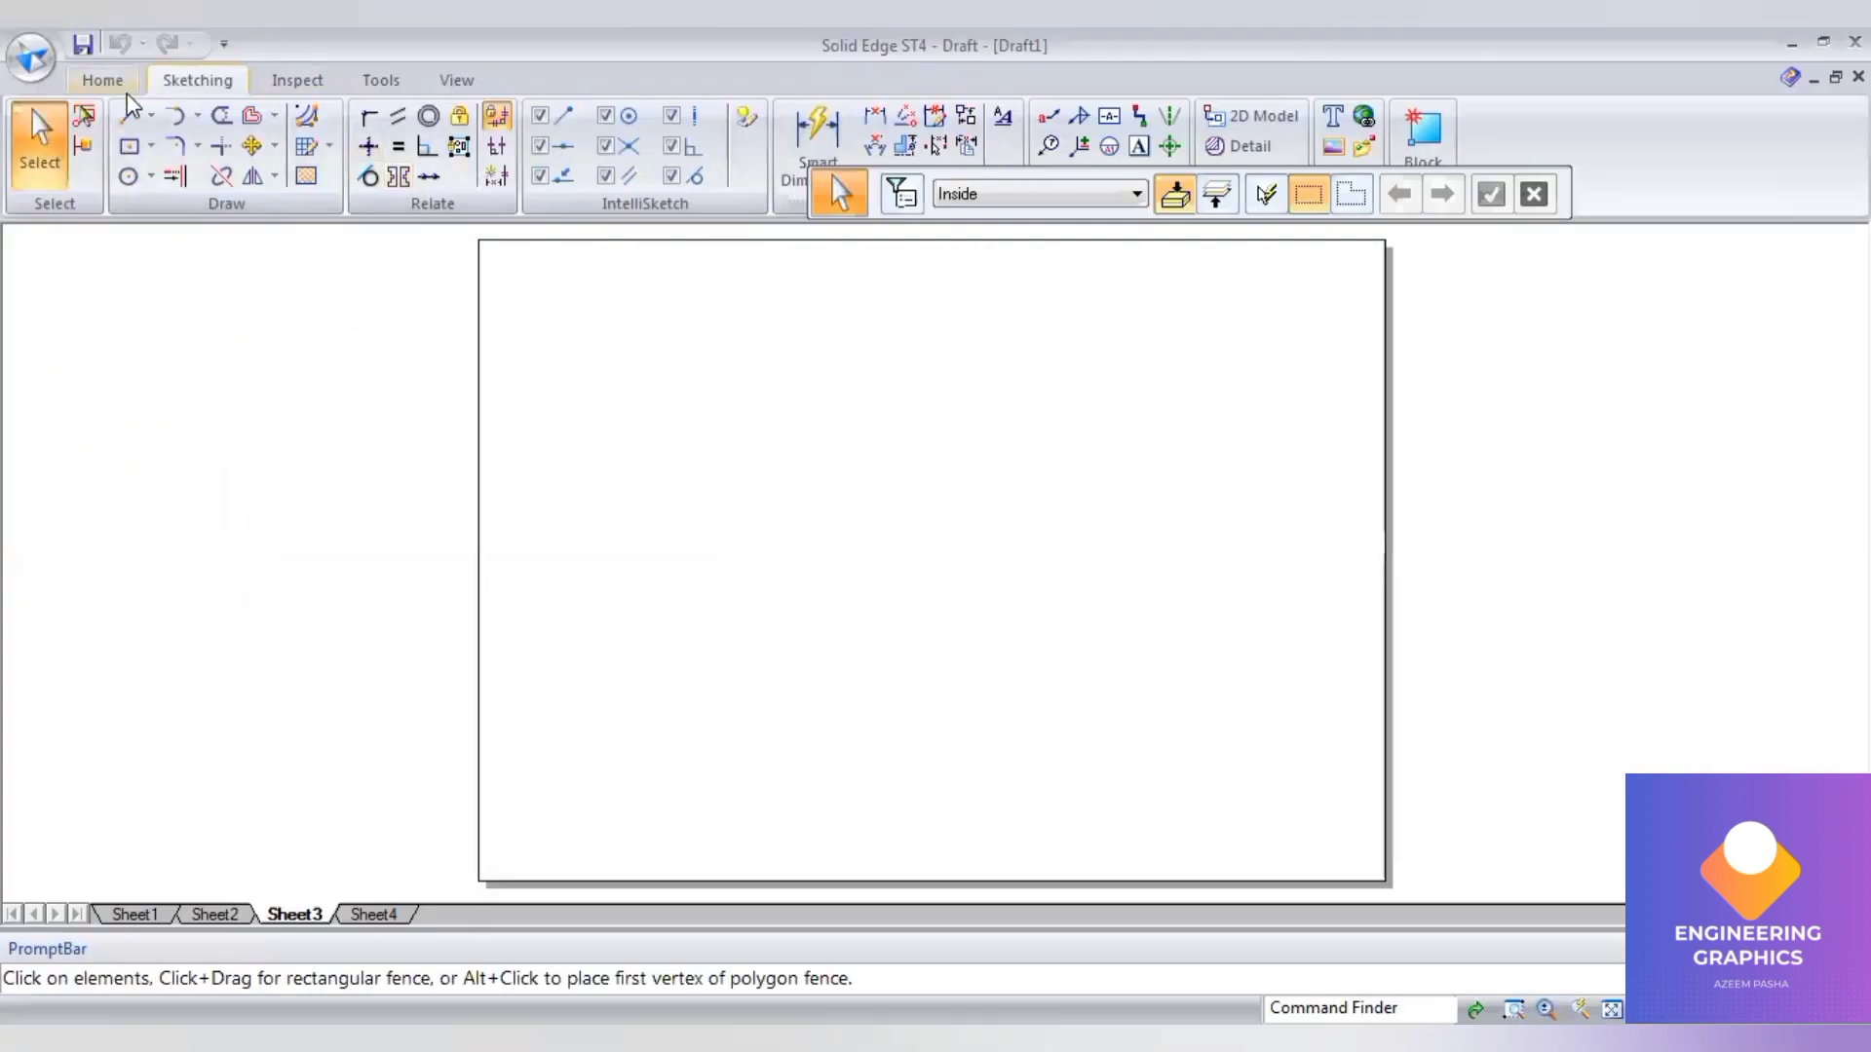
- Draw a 0.25 mm horizontal xy line across Sheet3
{"action": "left_click", "coordinate": [123, 115]}
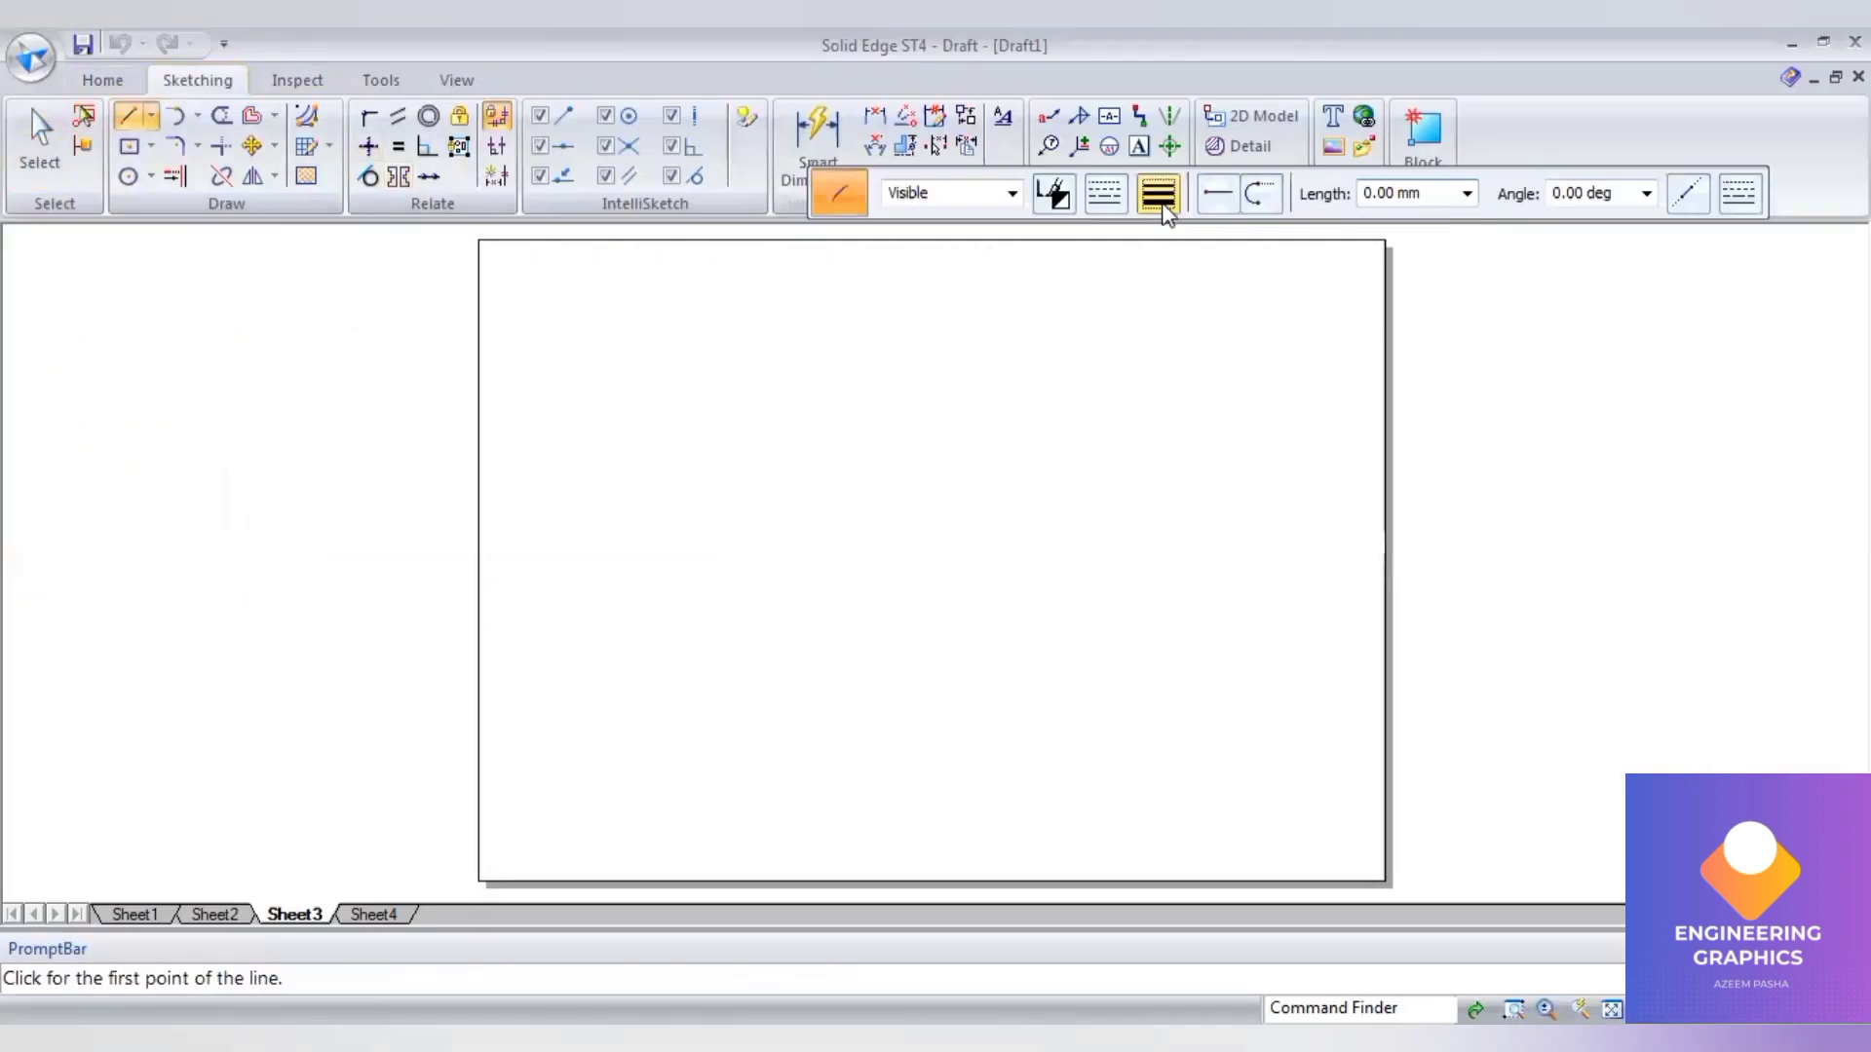
{"action": "left_click", "coordinate": [1159, 193]}
{"action": "left_click", "coordinate": [1230, 263]}
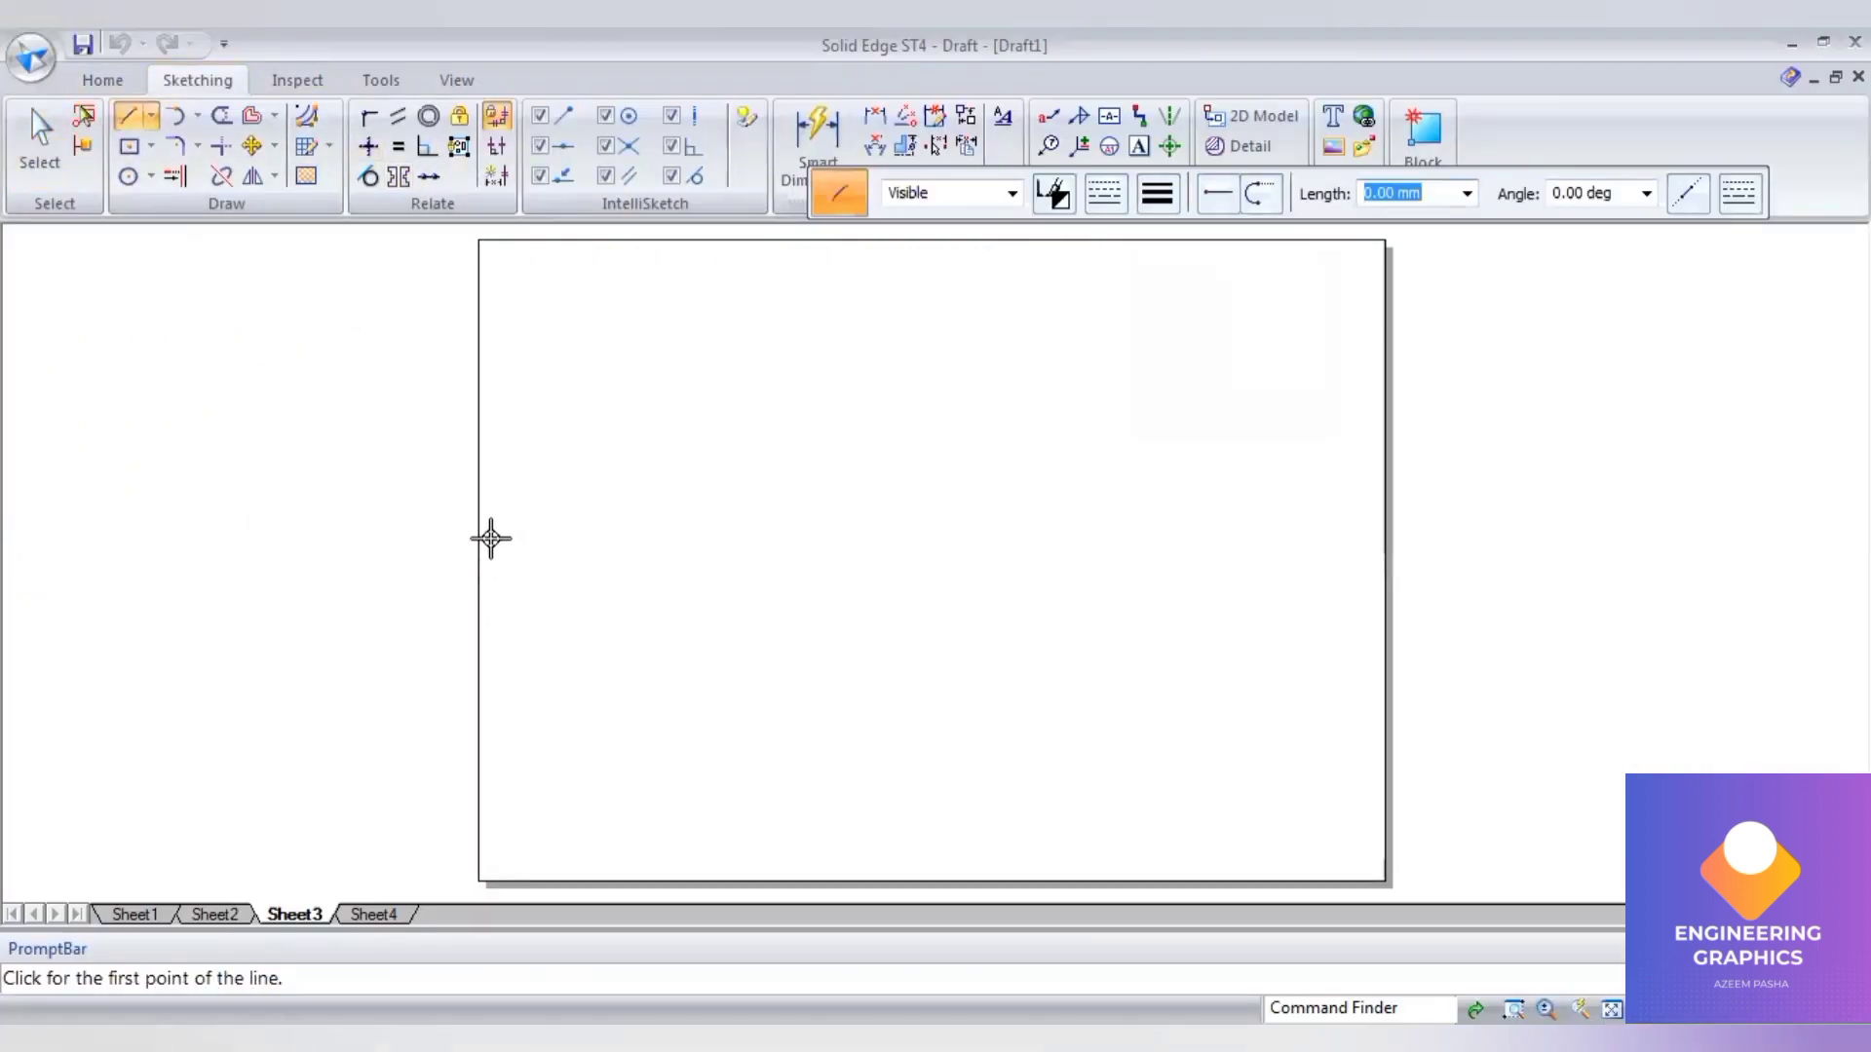
{"action": "left_click", "coordinate": [492, 538]}
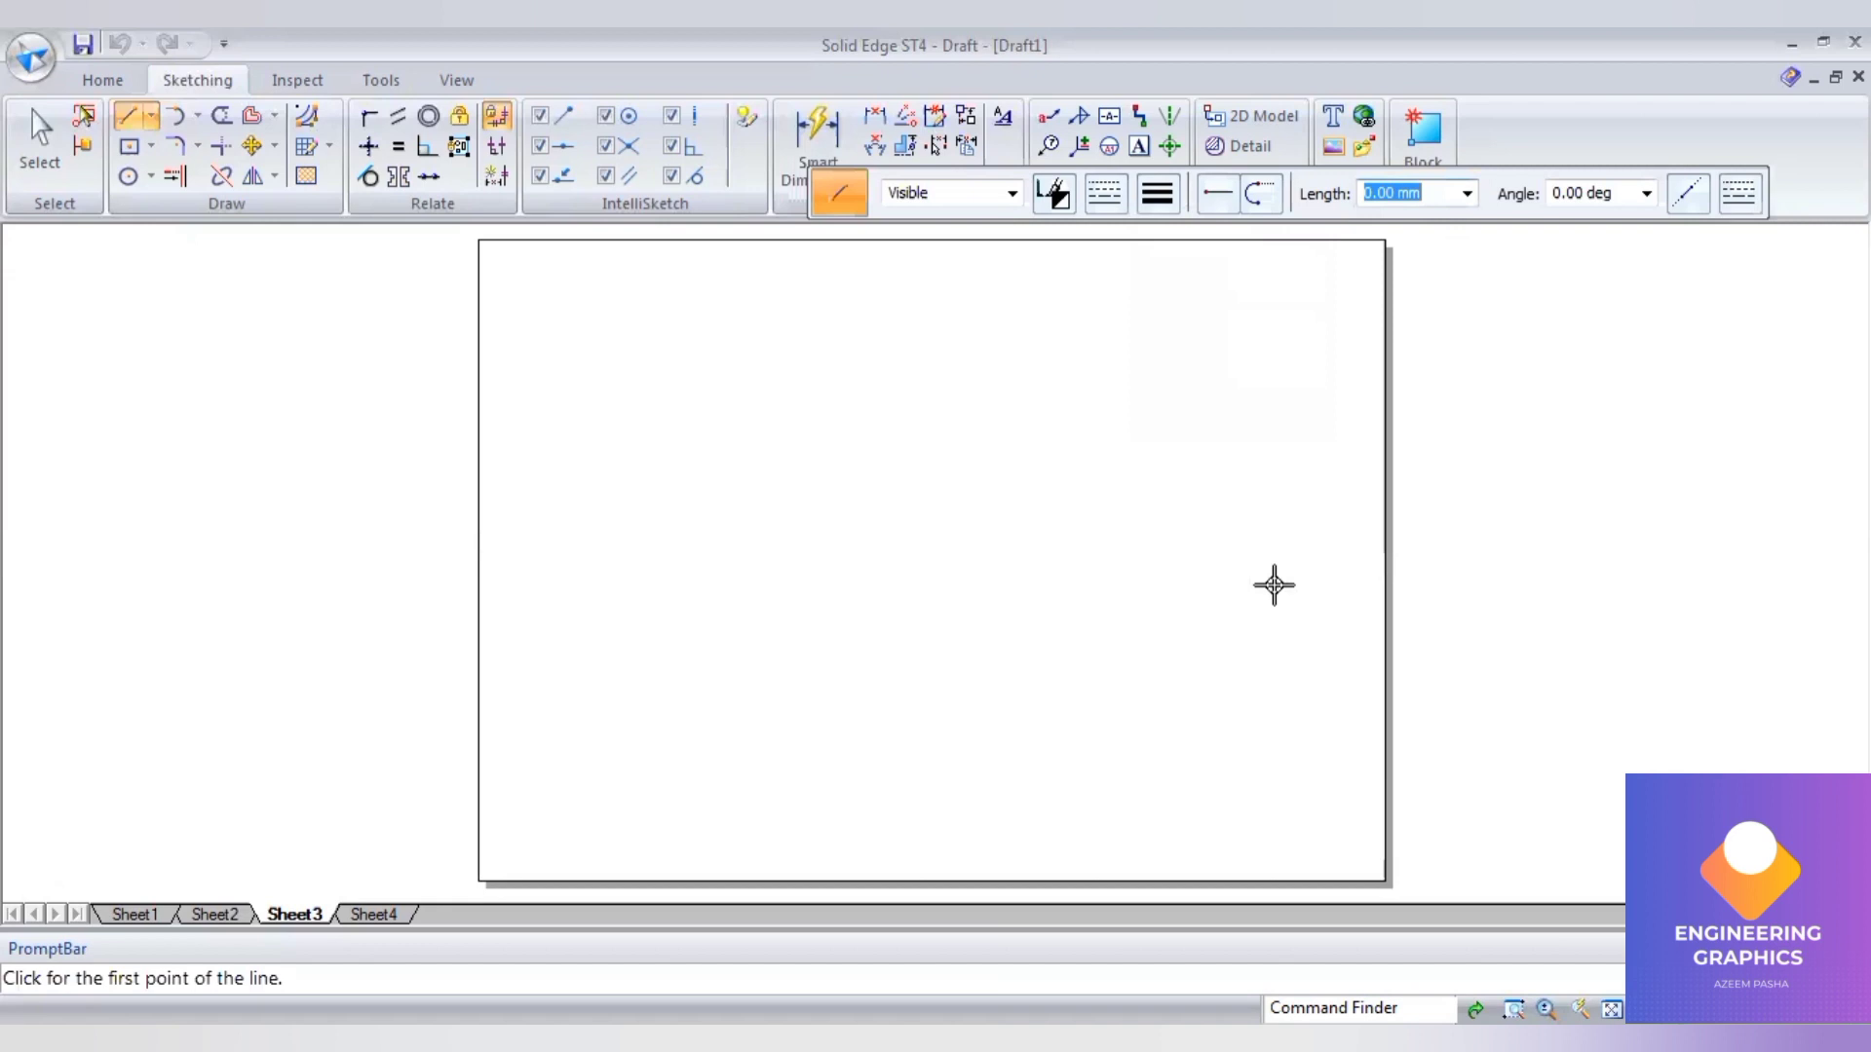
{"action": "left_click", "coordinate": [1353, 537]}
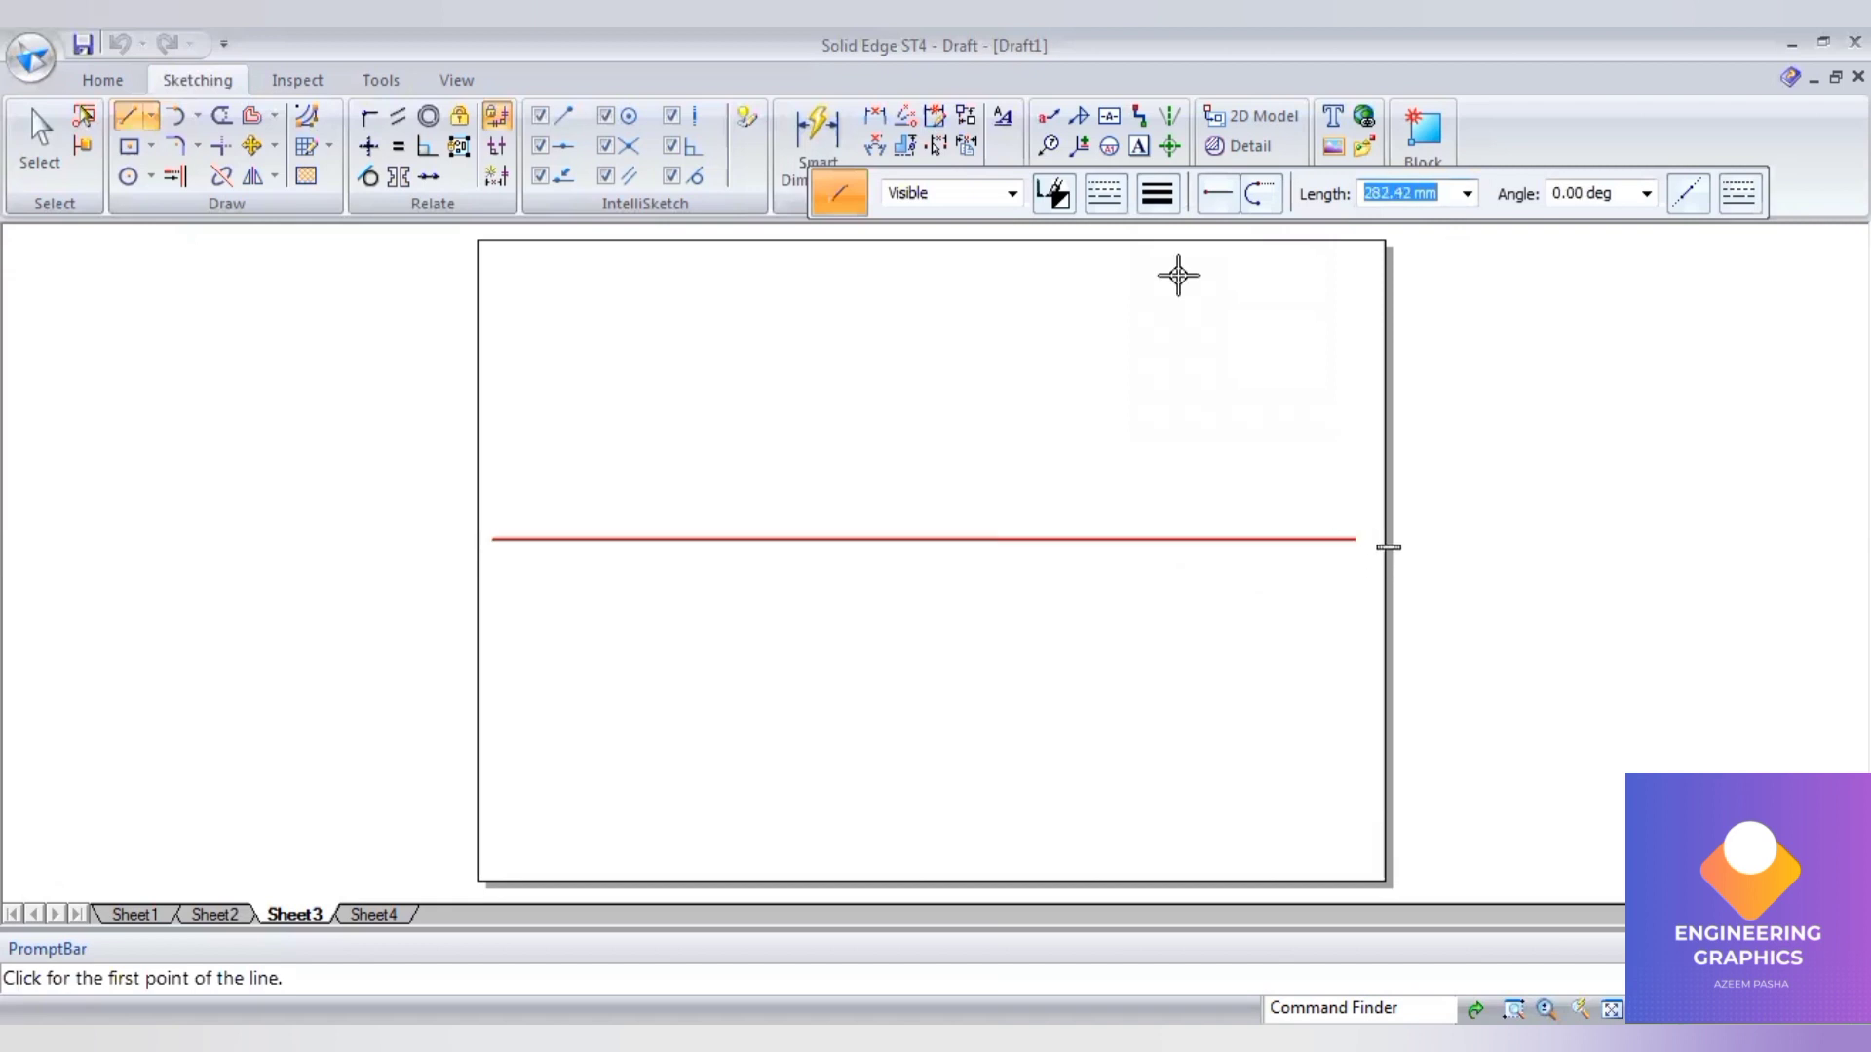
- Label the line x and y at its ends, vp above and hp below
{"action": "left_click", "coordinate": [1141, 147]}
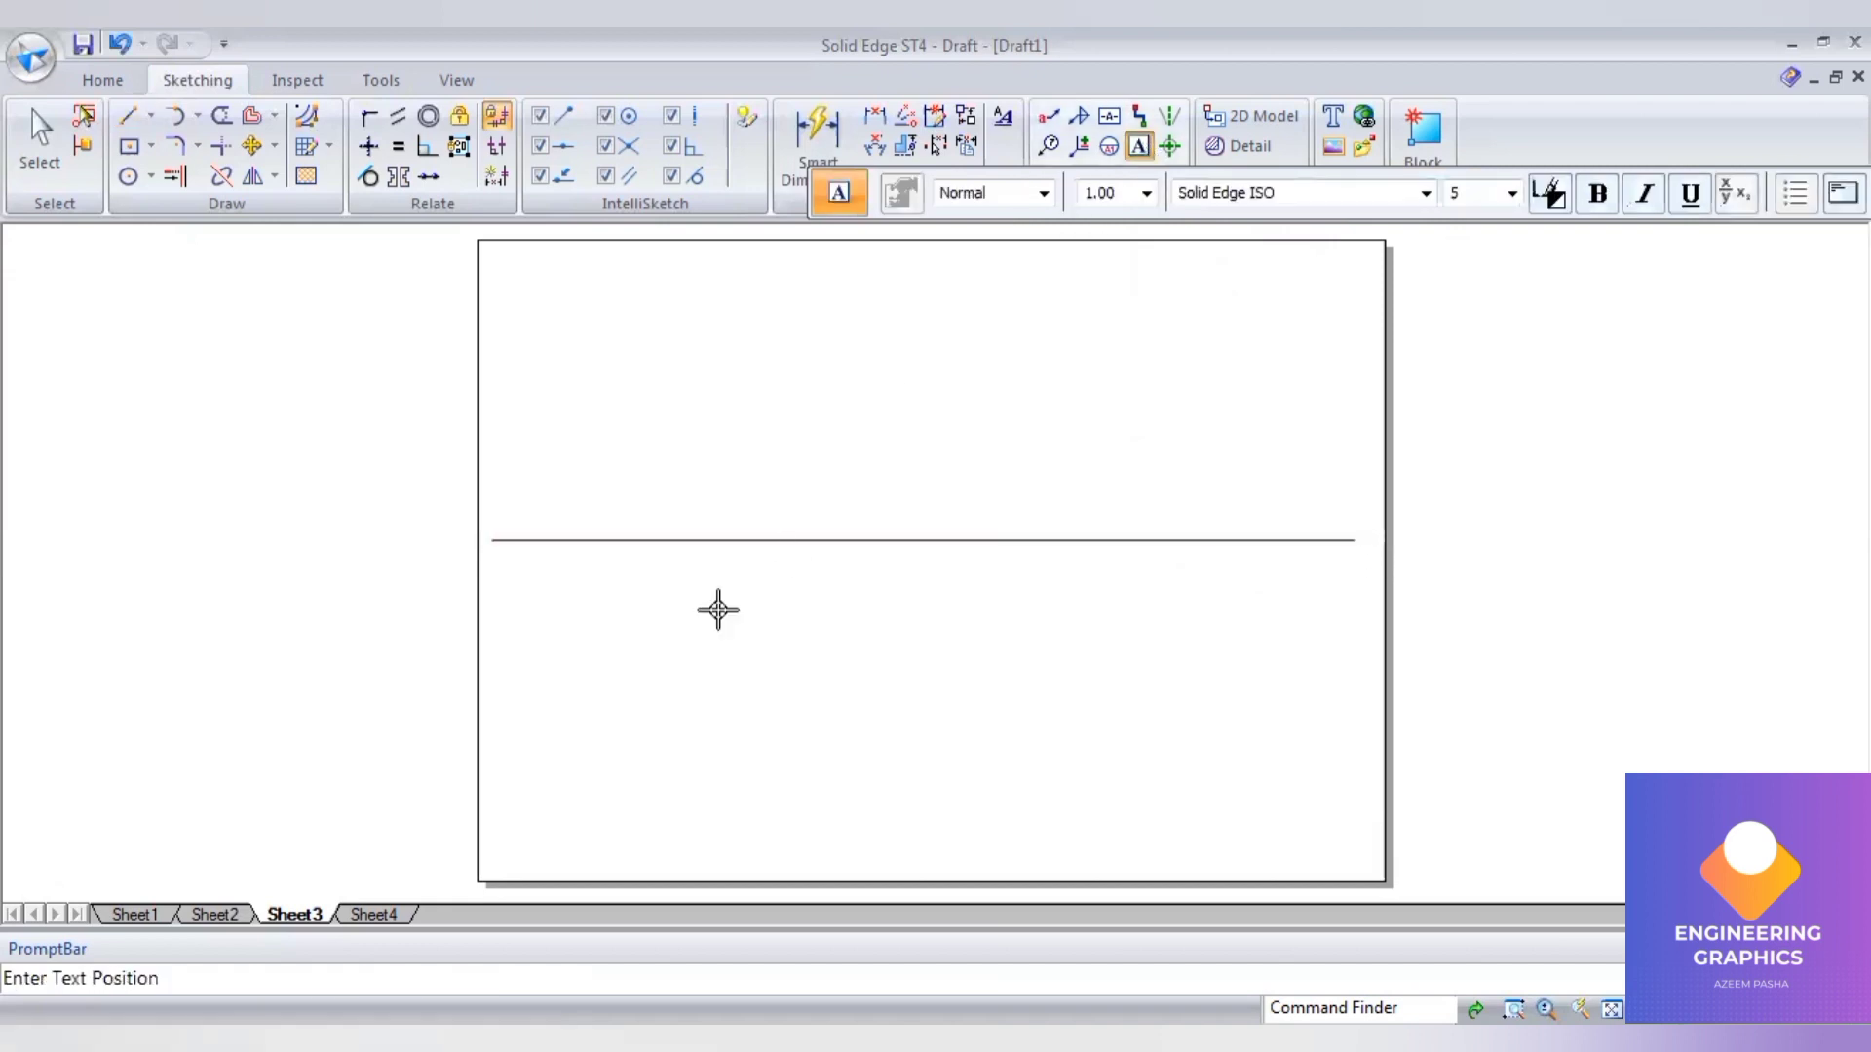
{"action": "left_click", "coordinate": [485, 558]}
{"action": "type", "text": "x"}
{"action": "left_click", "coordinate": [1368, 557]}
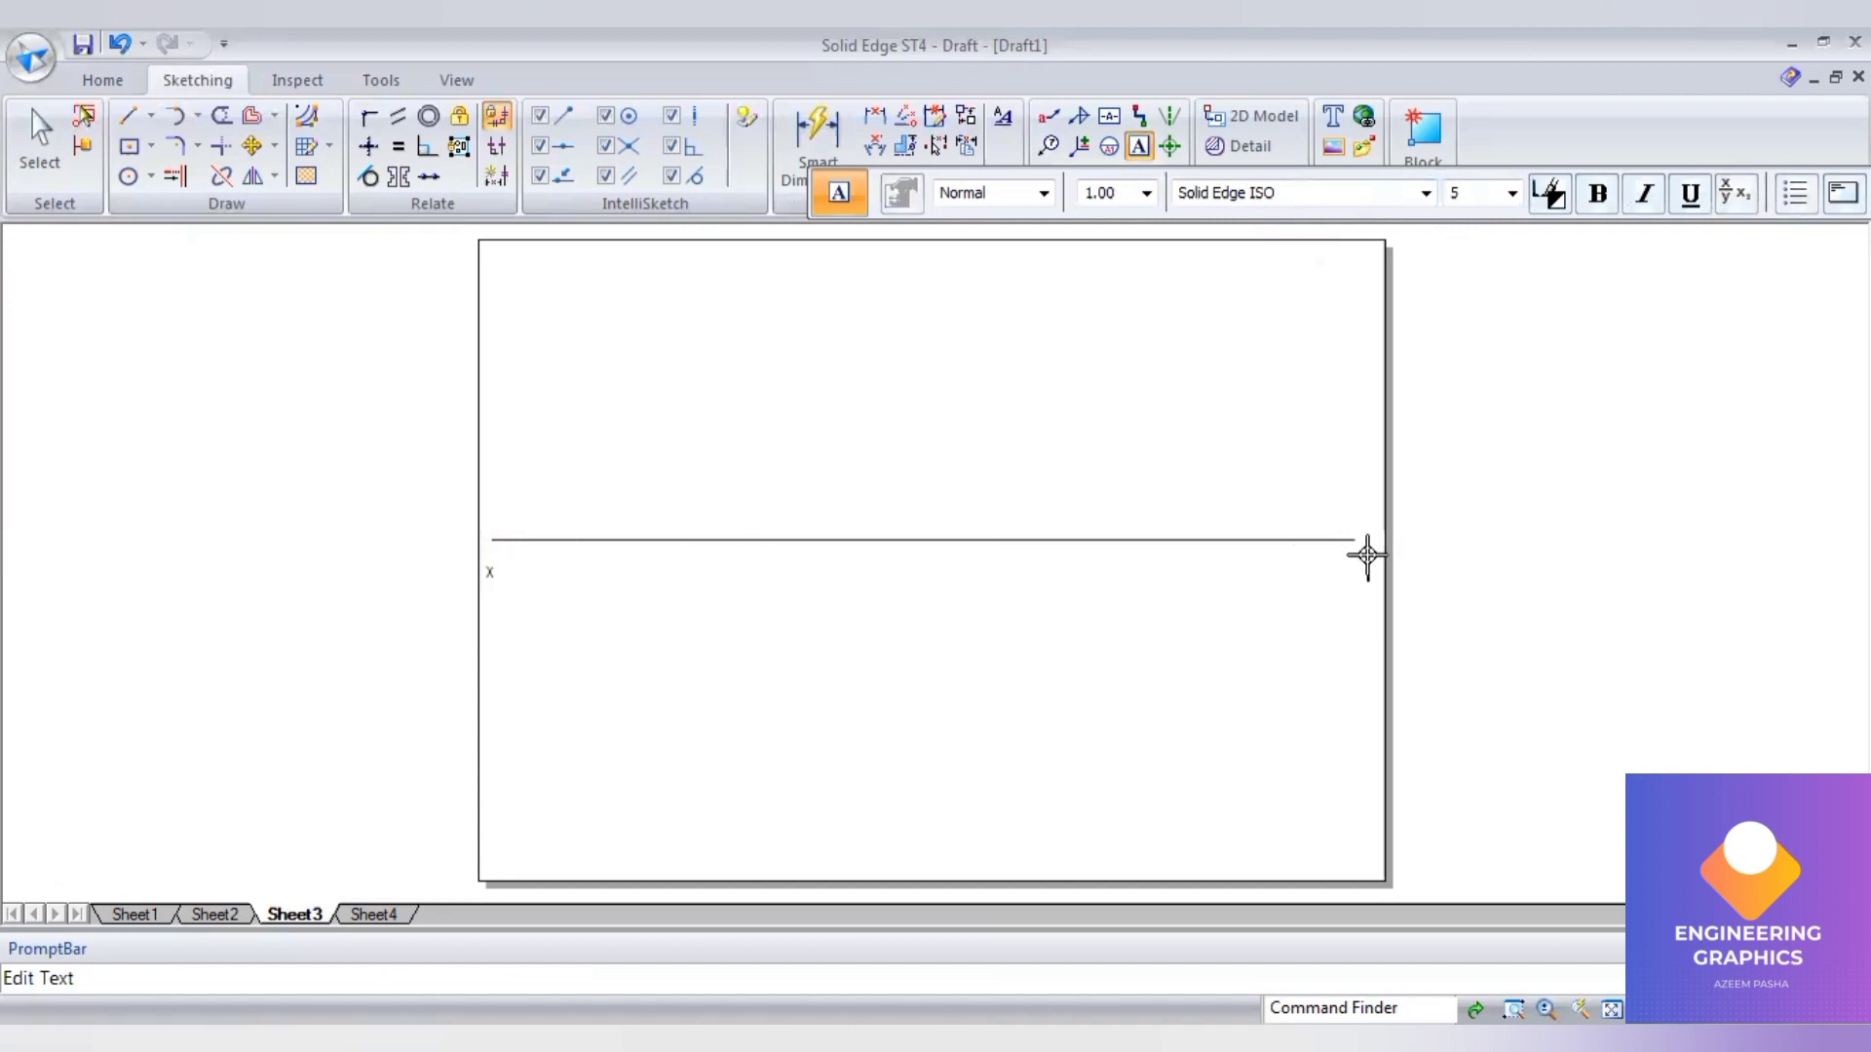
{"action": "type", "text": "y"}
{"action": "left_click", "coordinate": [502, 509]}
{"action": "left_click", "coordinate": [502, 511]}
{"action": "left_click", "coordinate": [507, 550]}
{"action": "type", "text": "hp"}
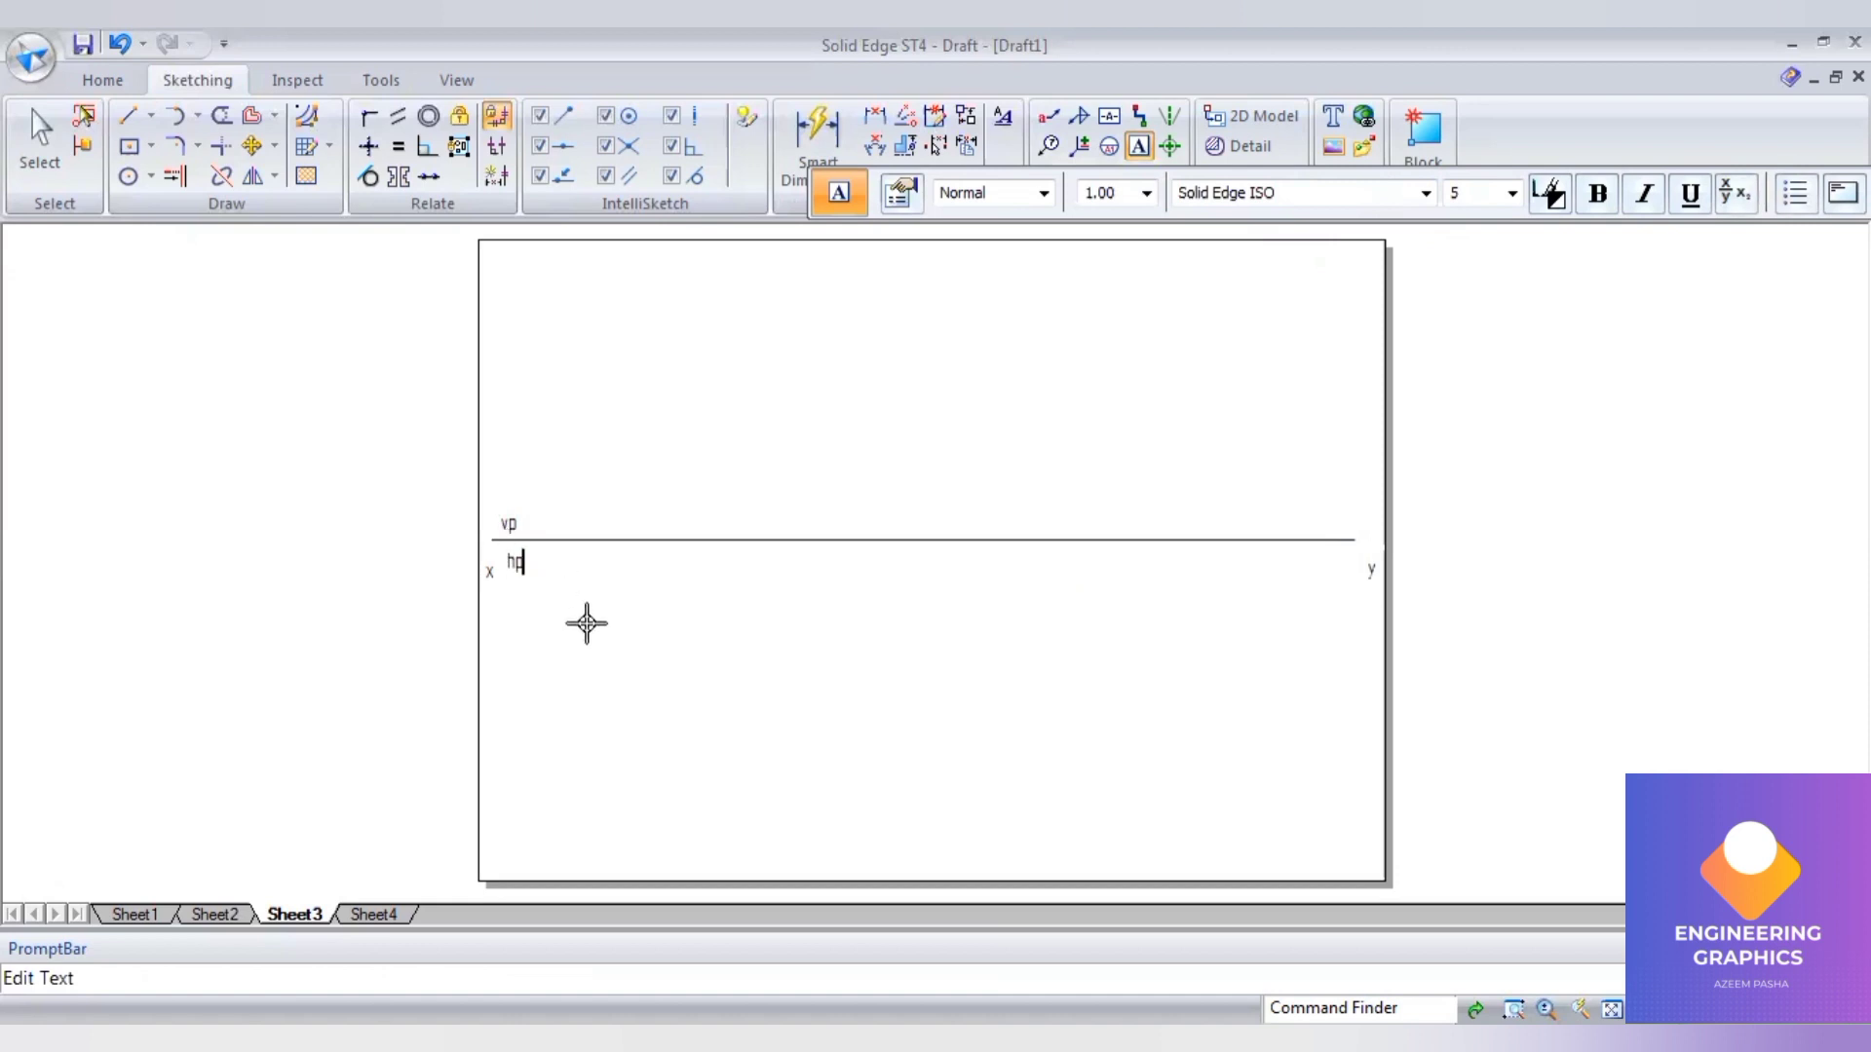
- Draw a 50 mm diameter circle centred above the xy line
{"action": "left_click", "coordinate": [127, 176]}
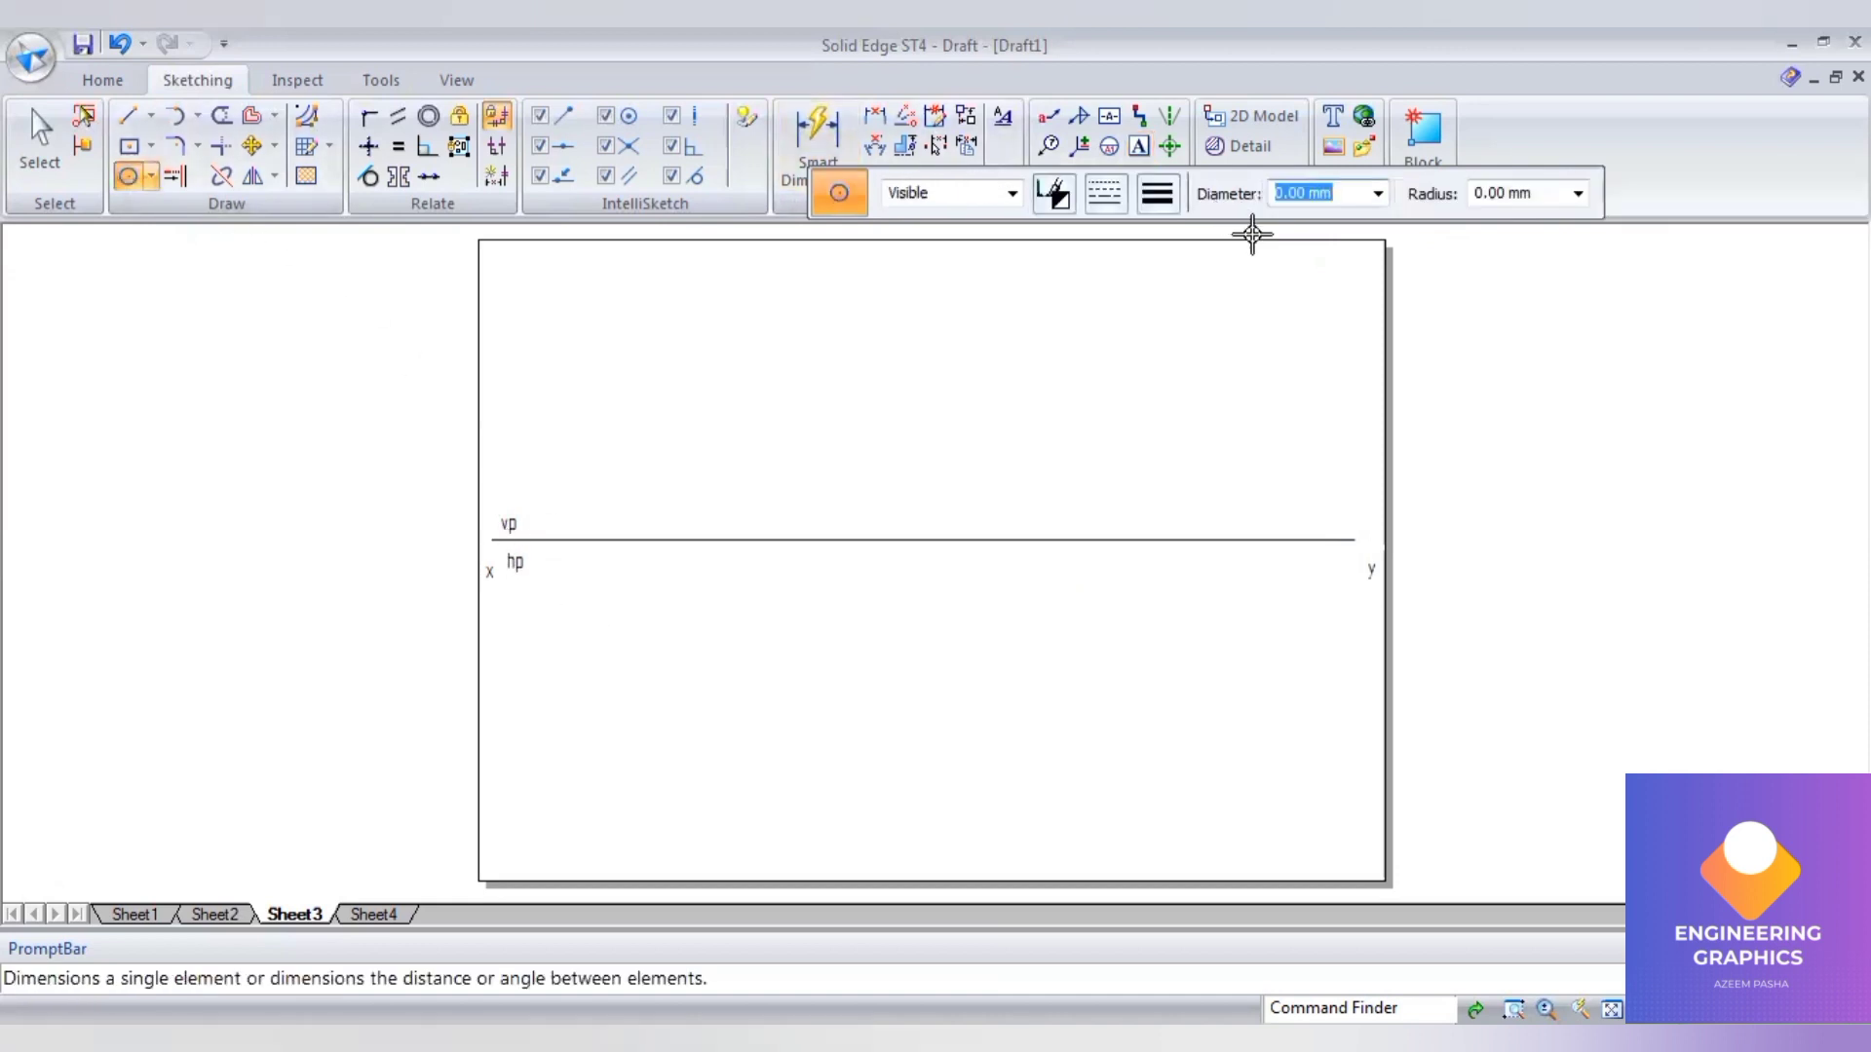
{"action": "type", "text": "25"}
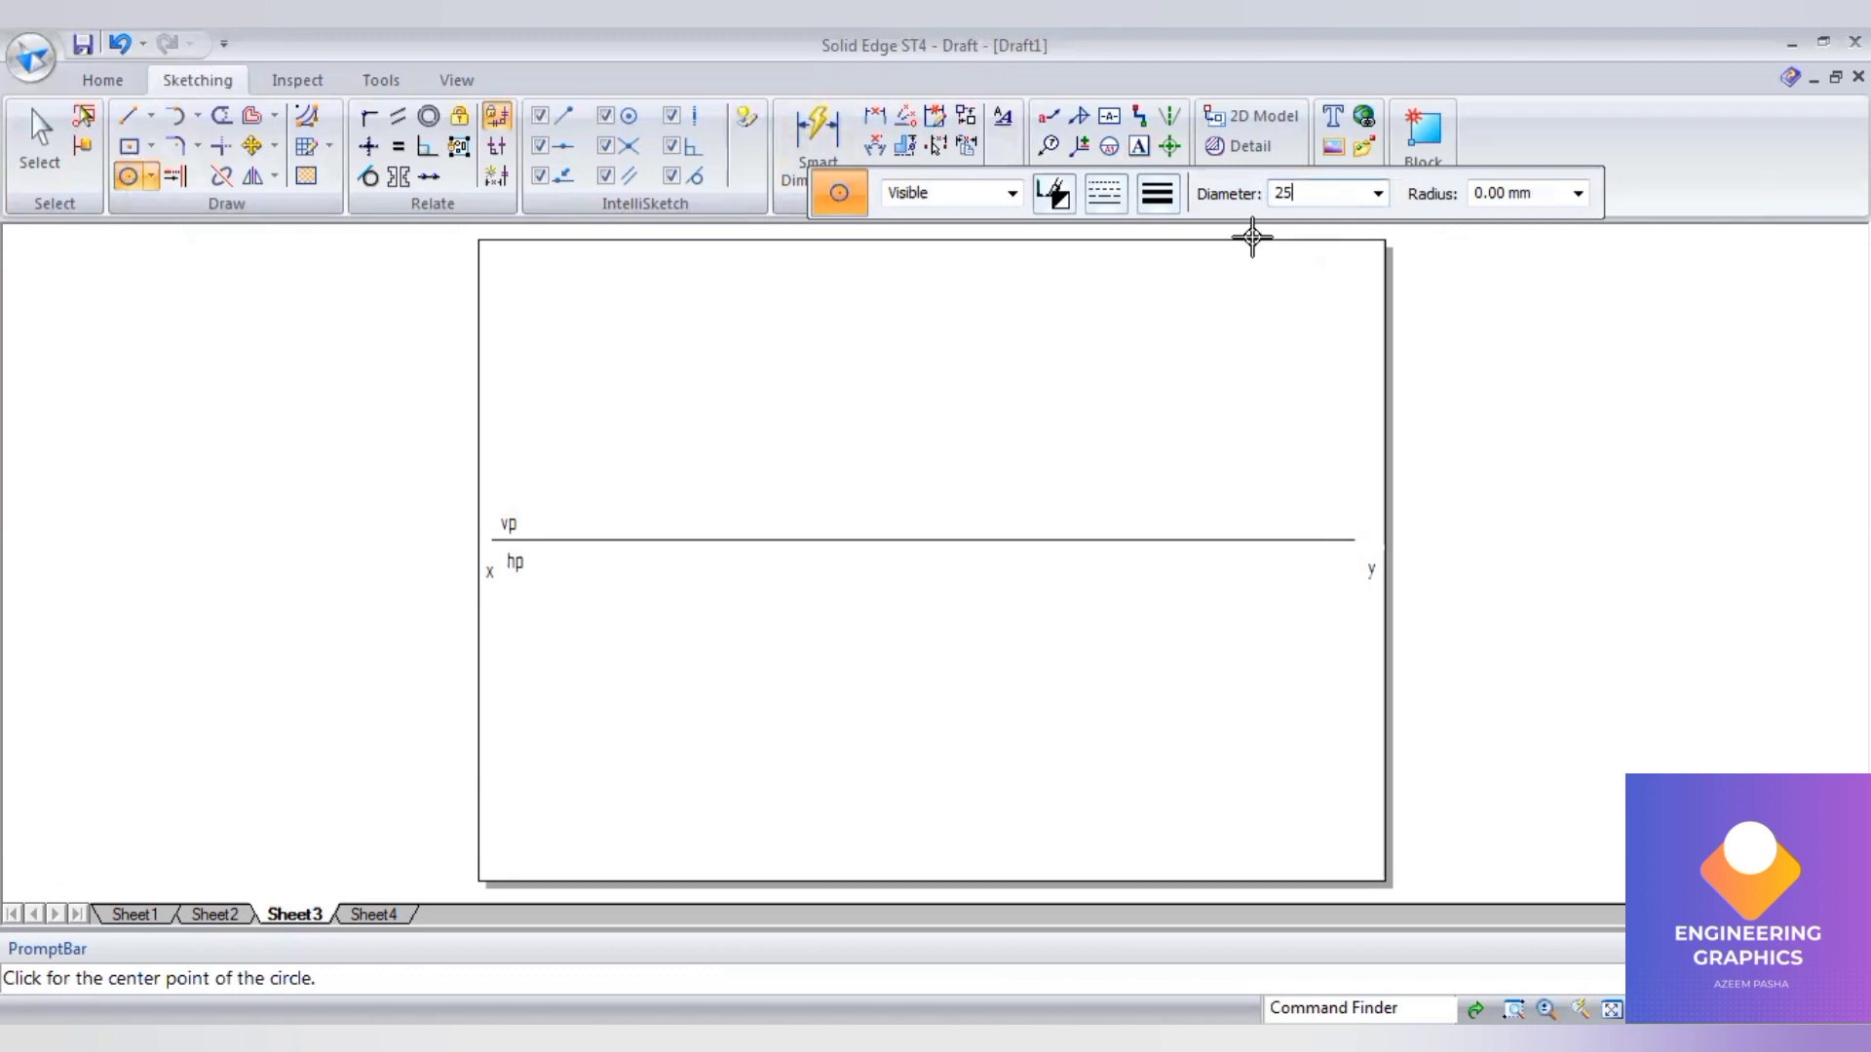
{"action": "key", "text": "BackSpace"}
{"action": "type", "text": "50"}
{"action": "key", "text": "Tab"}
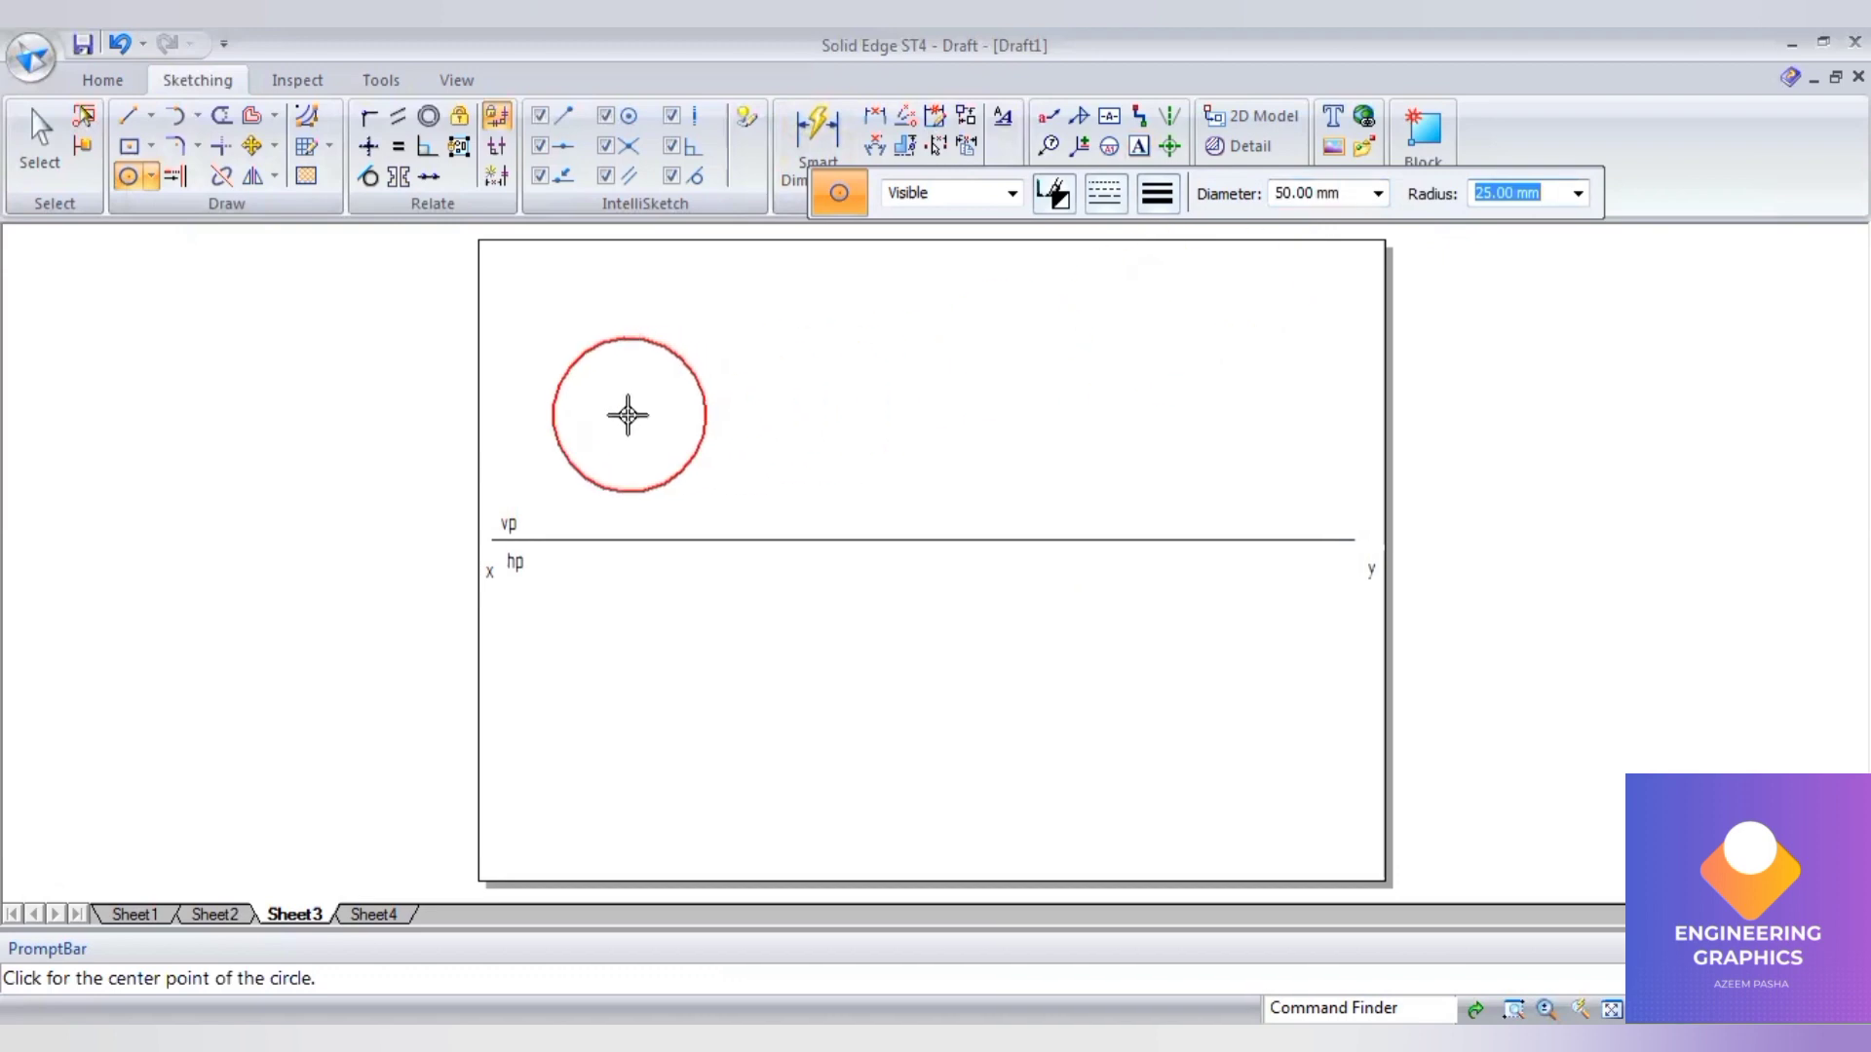
{"action": "left_click", "coordinate": [627, 415]}
- Thicken the circle's outline to 0.50 mm
{"action": "left_click", "coordinate": [62, 142]}
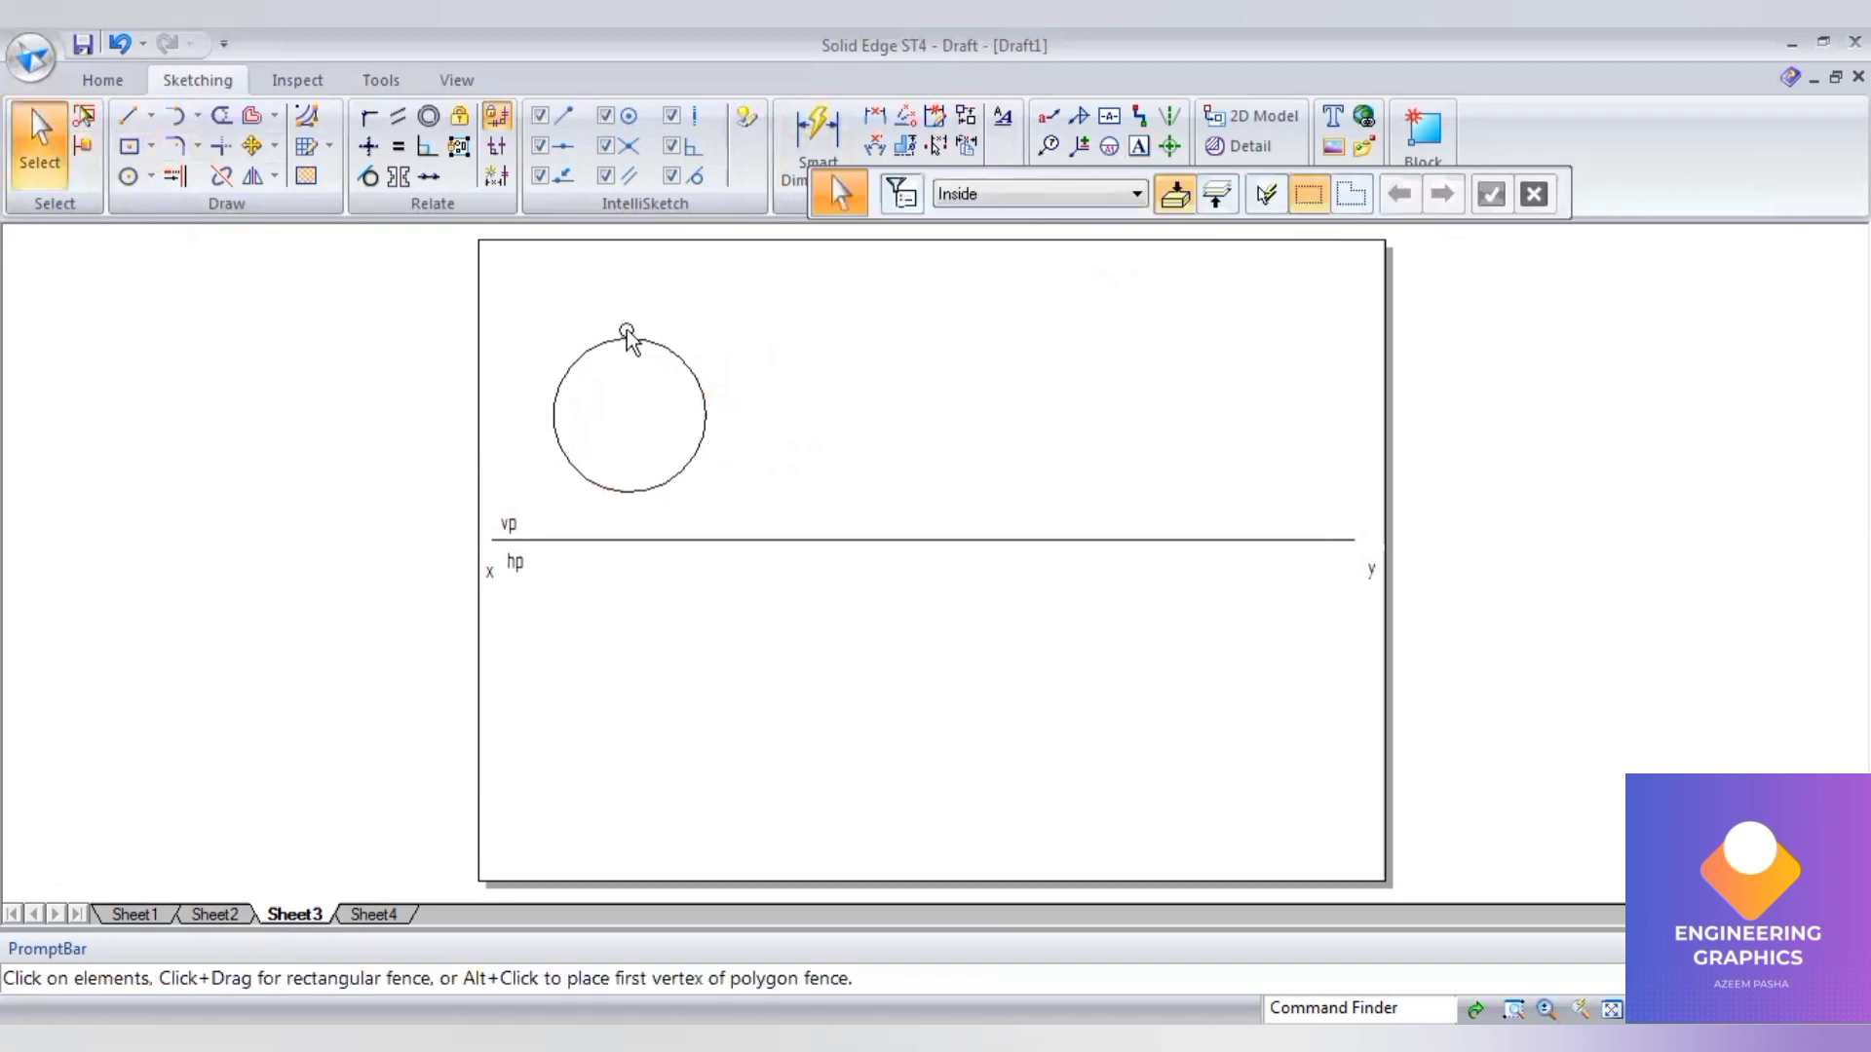
{"action": "left_click", "coordinate": [1157, 194]}
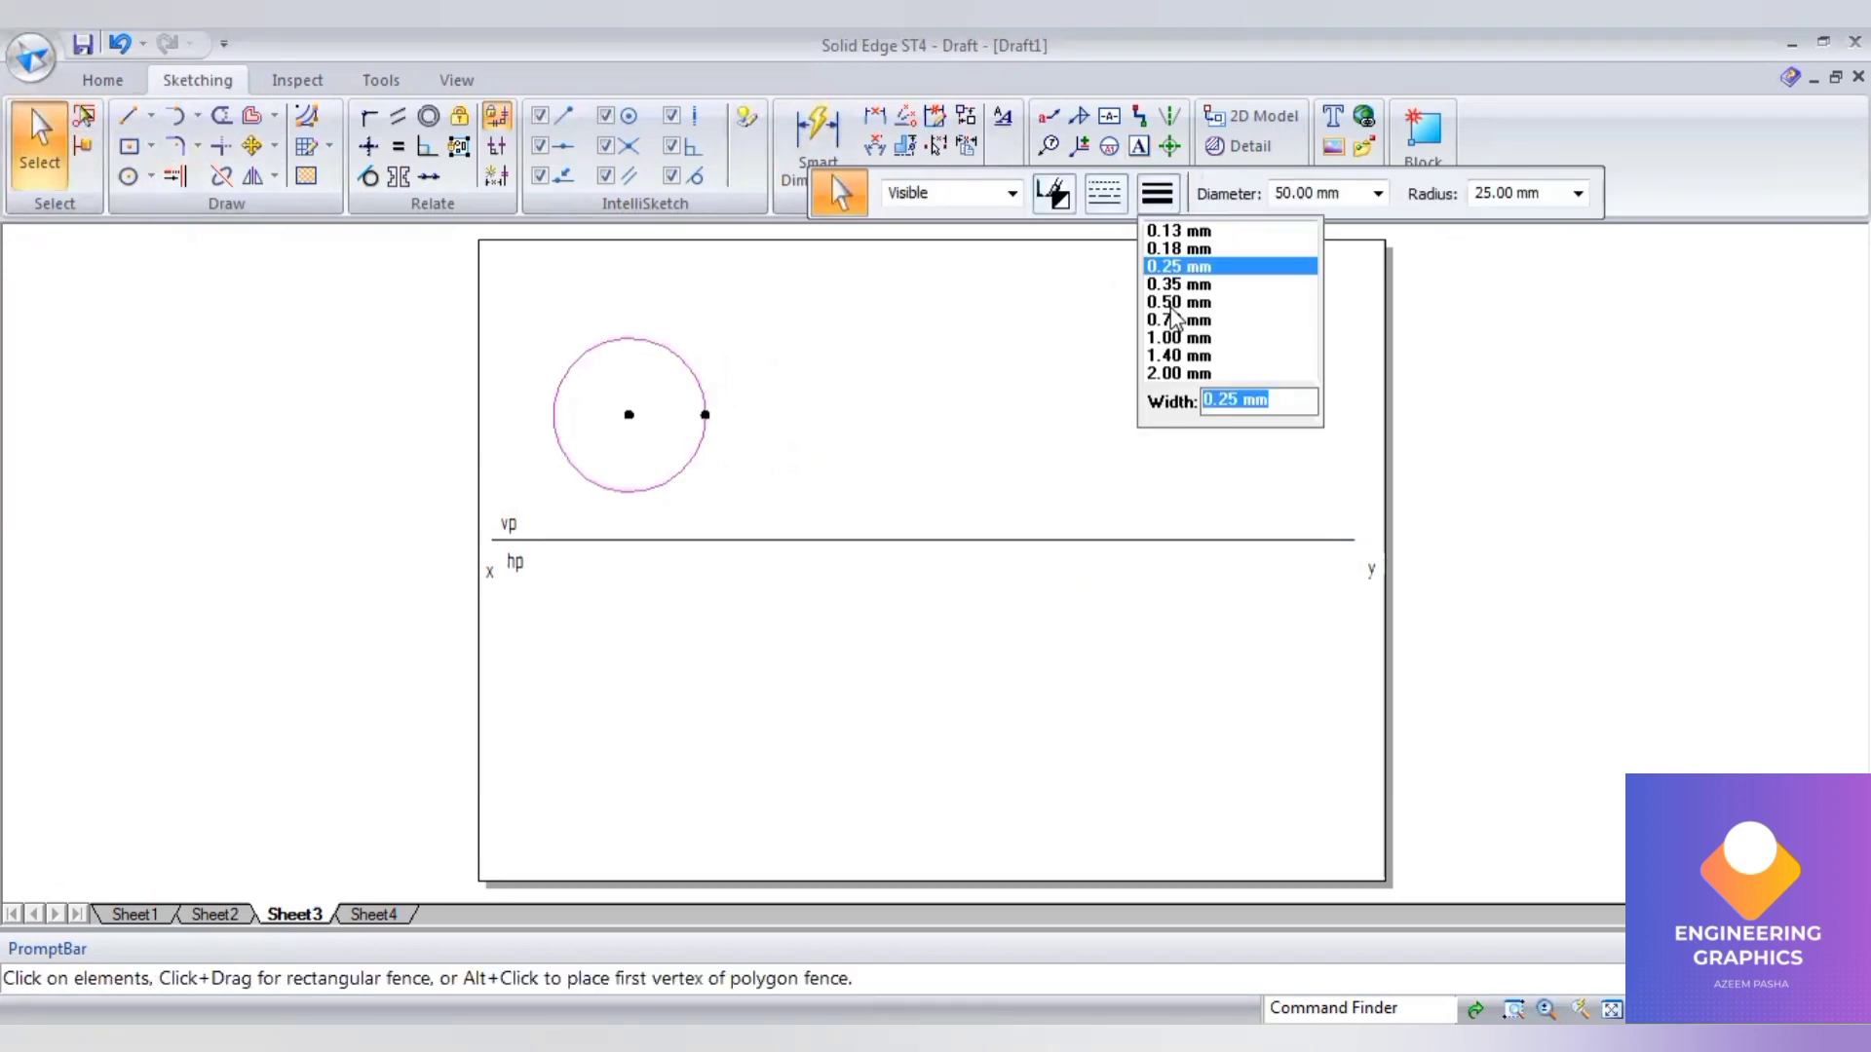
{"action": "left_click", "coordinate": [1174, 305]}
{"action": "left_click", "coordinate": [848, 375]}
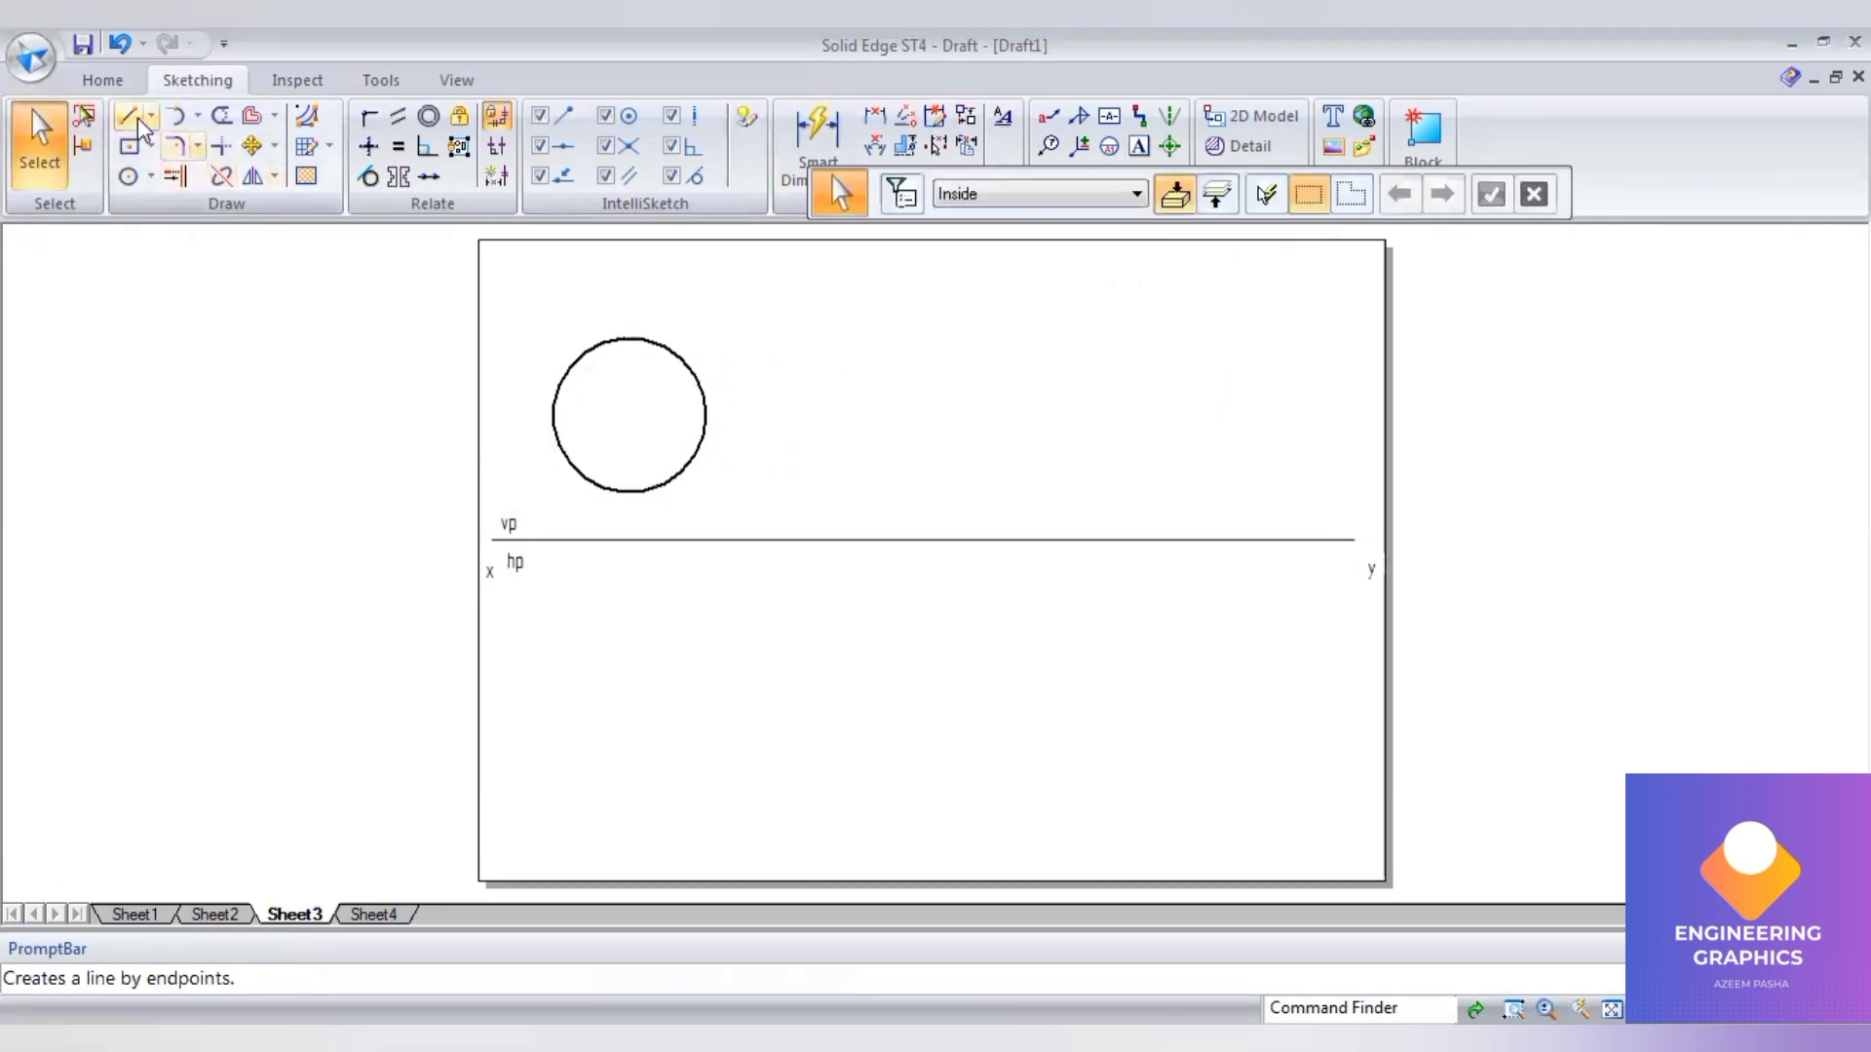
- Draw a thin 0.13 mm centre line from the circle's centre to its top
{"action": "left_click", "coordinate": [137, 117]}
{"action": "left_click", "coordinate": [1157, 192]}
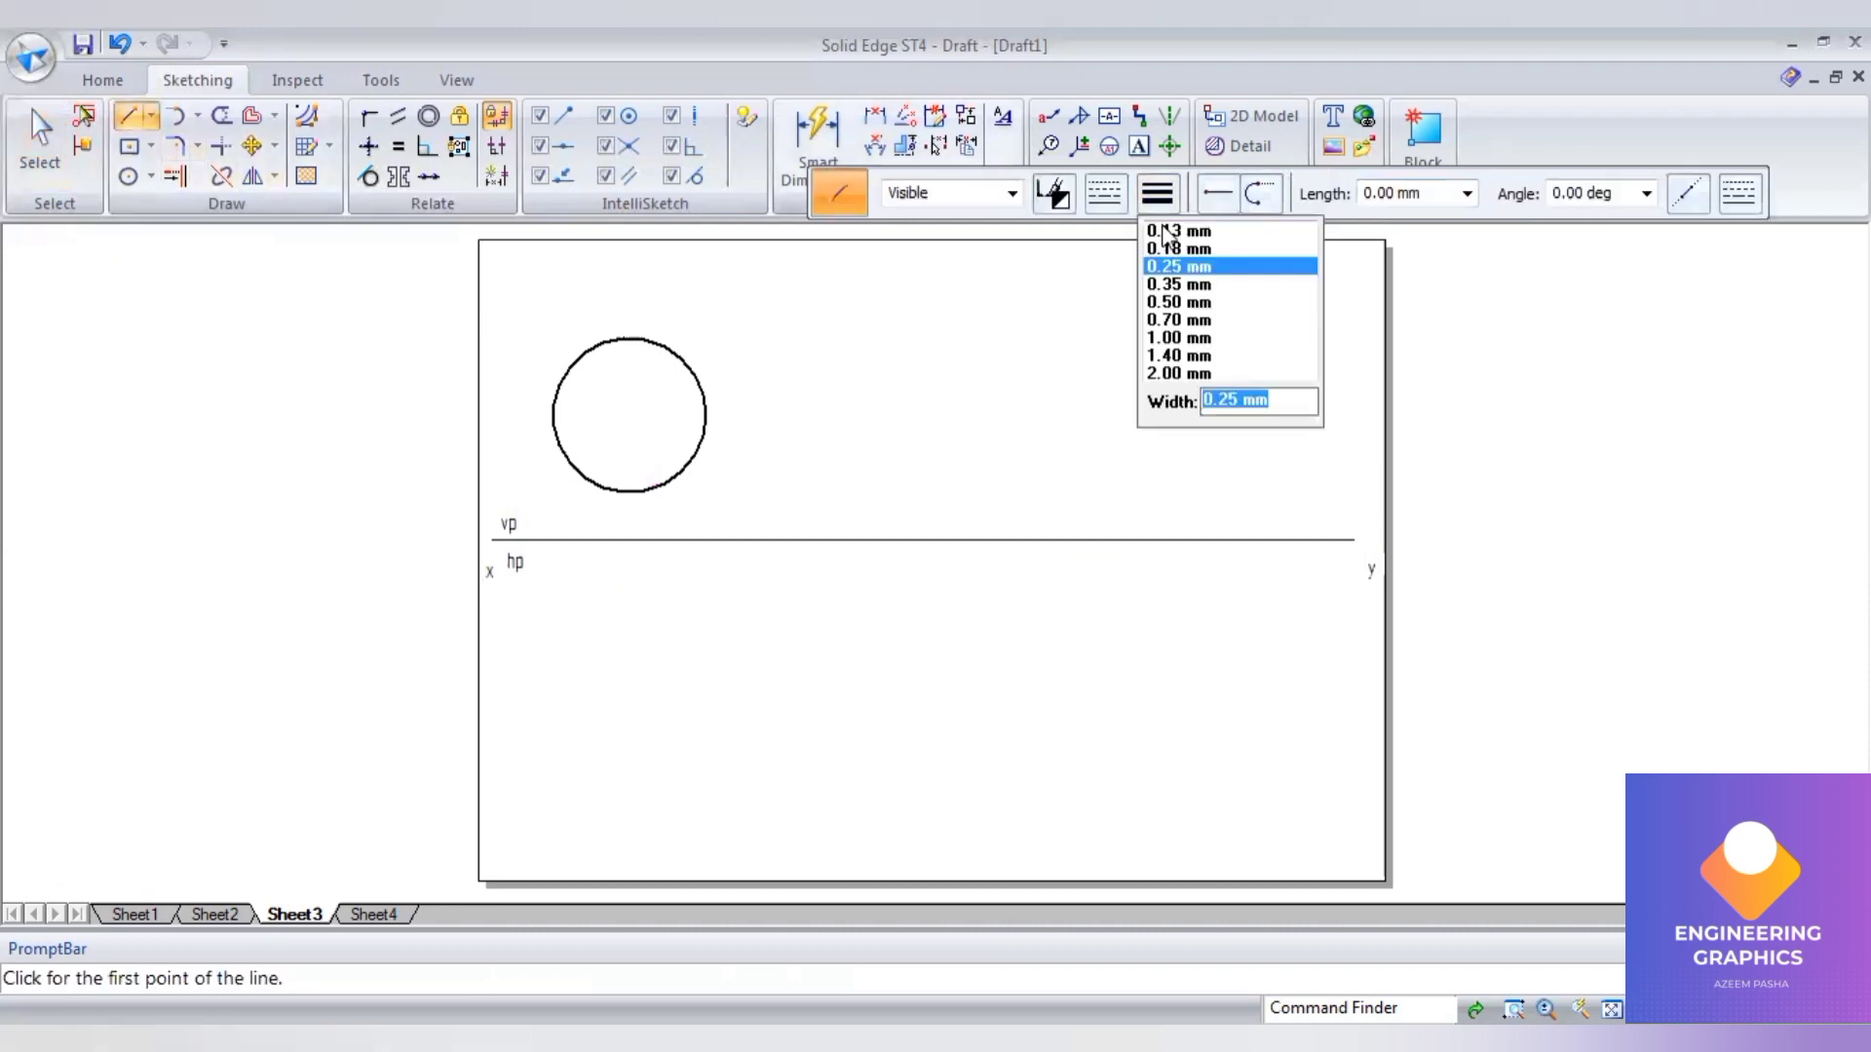
{"action": "left_click", "coordinate": [1162, 230]}
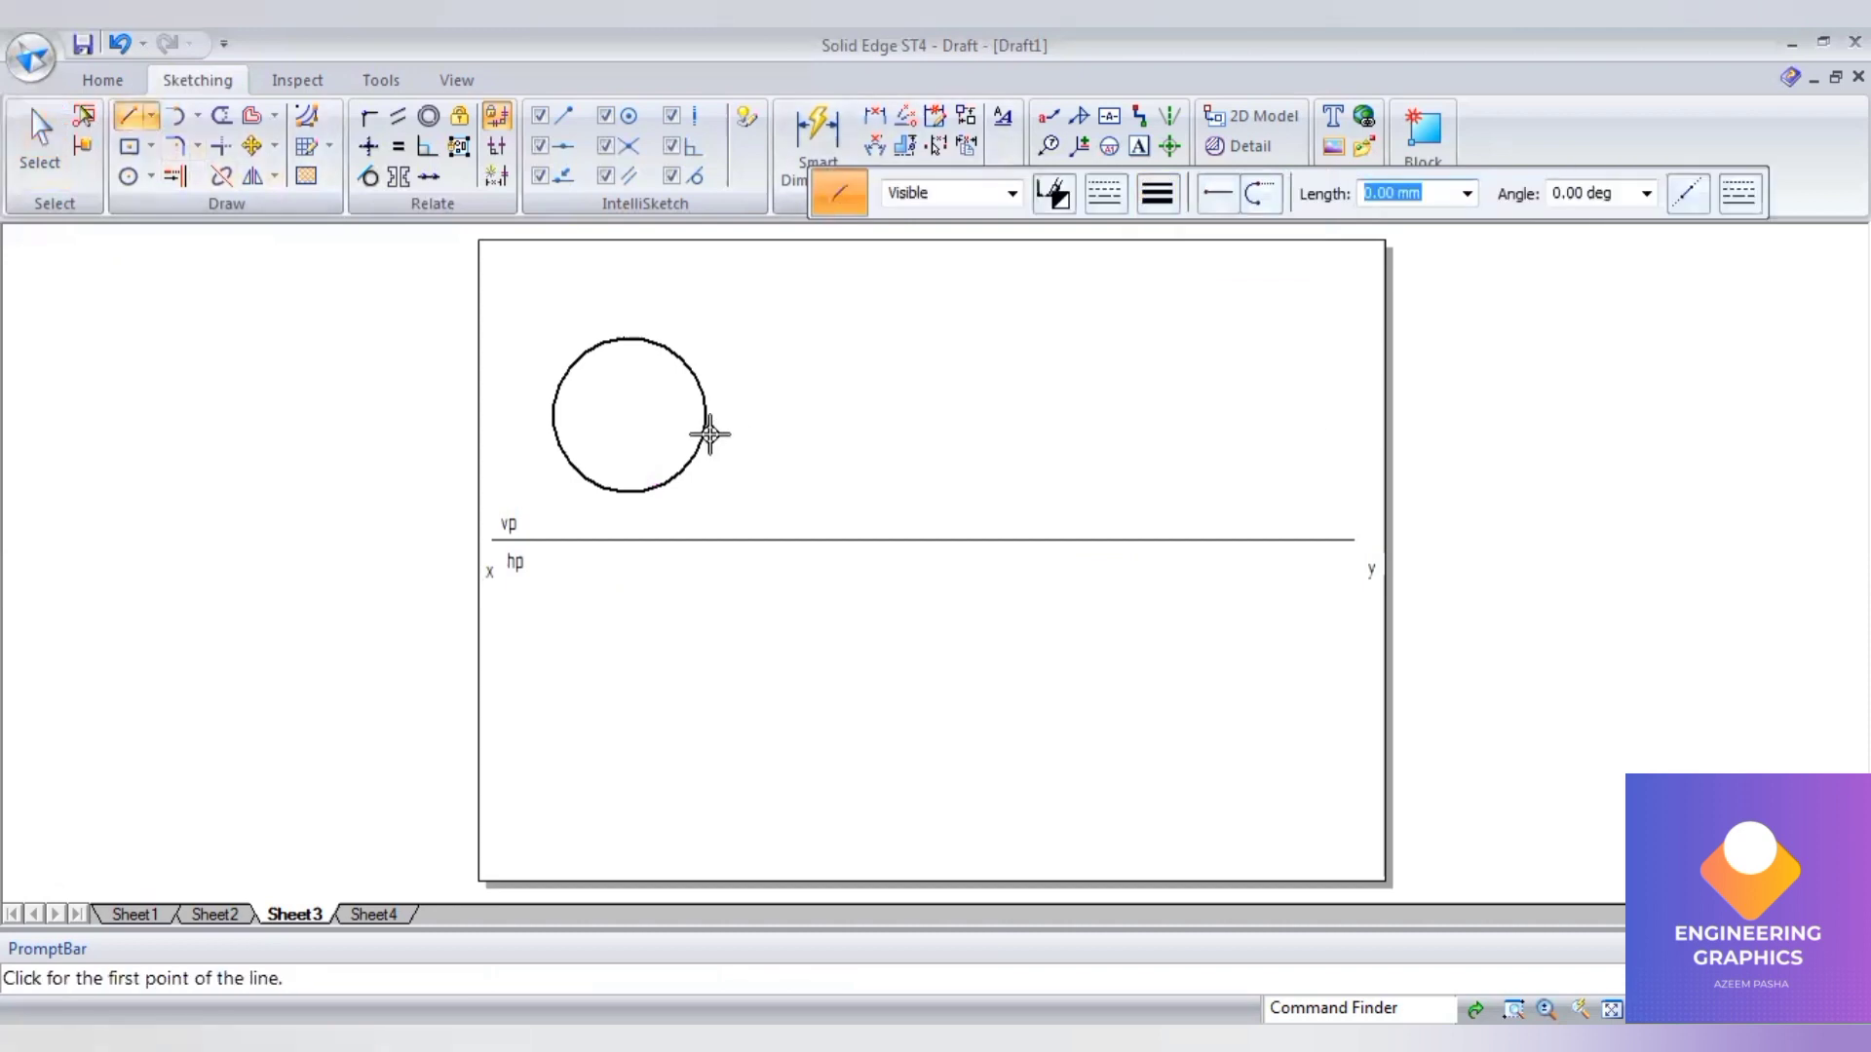
{"action": "left_click", "coordinate": [629, 415]}
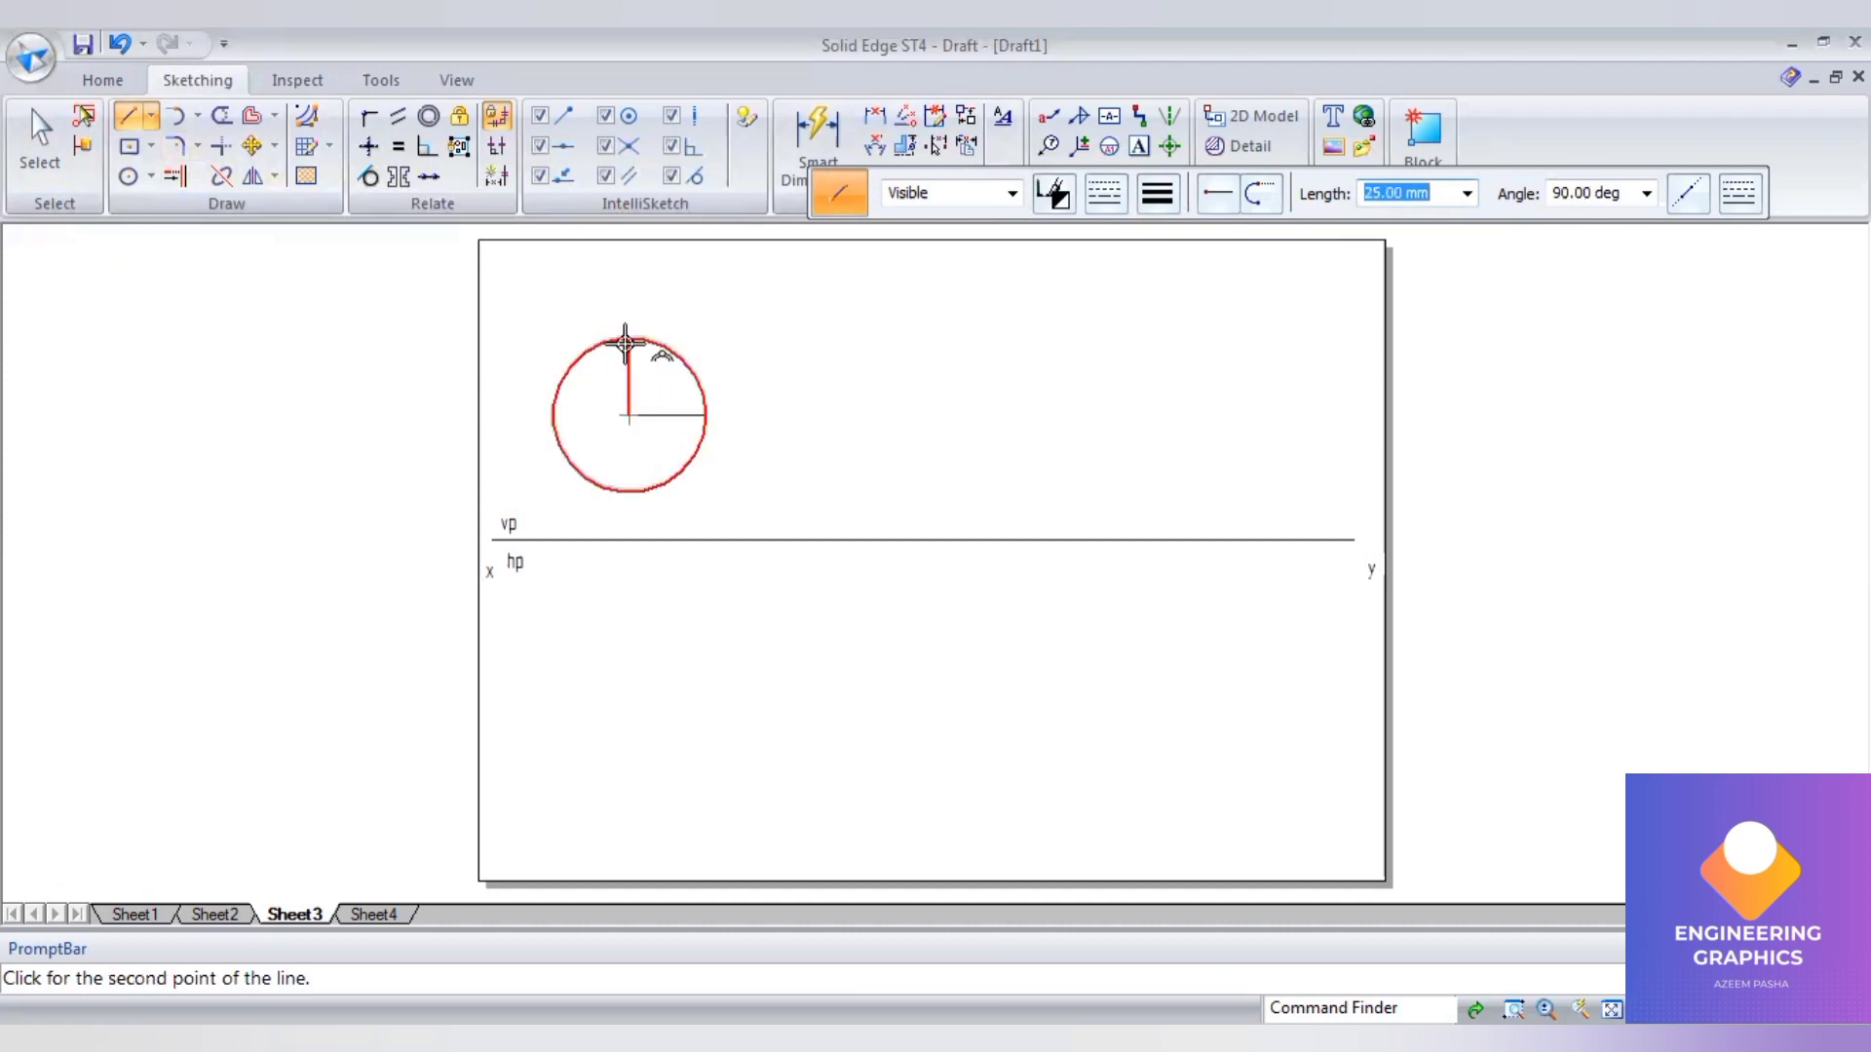
{"action": "left_click", "coordinate": [625, 343]}
{"action": "right_click", "coordinate": [625, 399]}
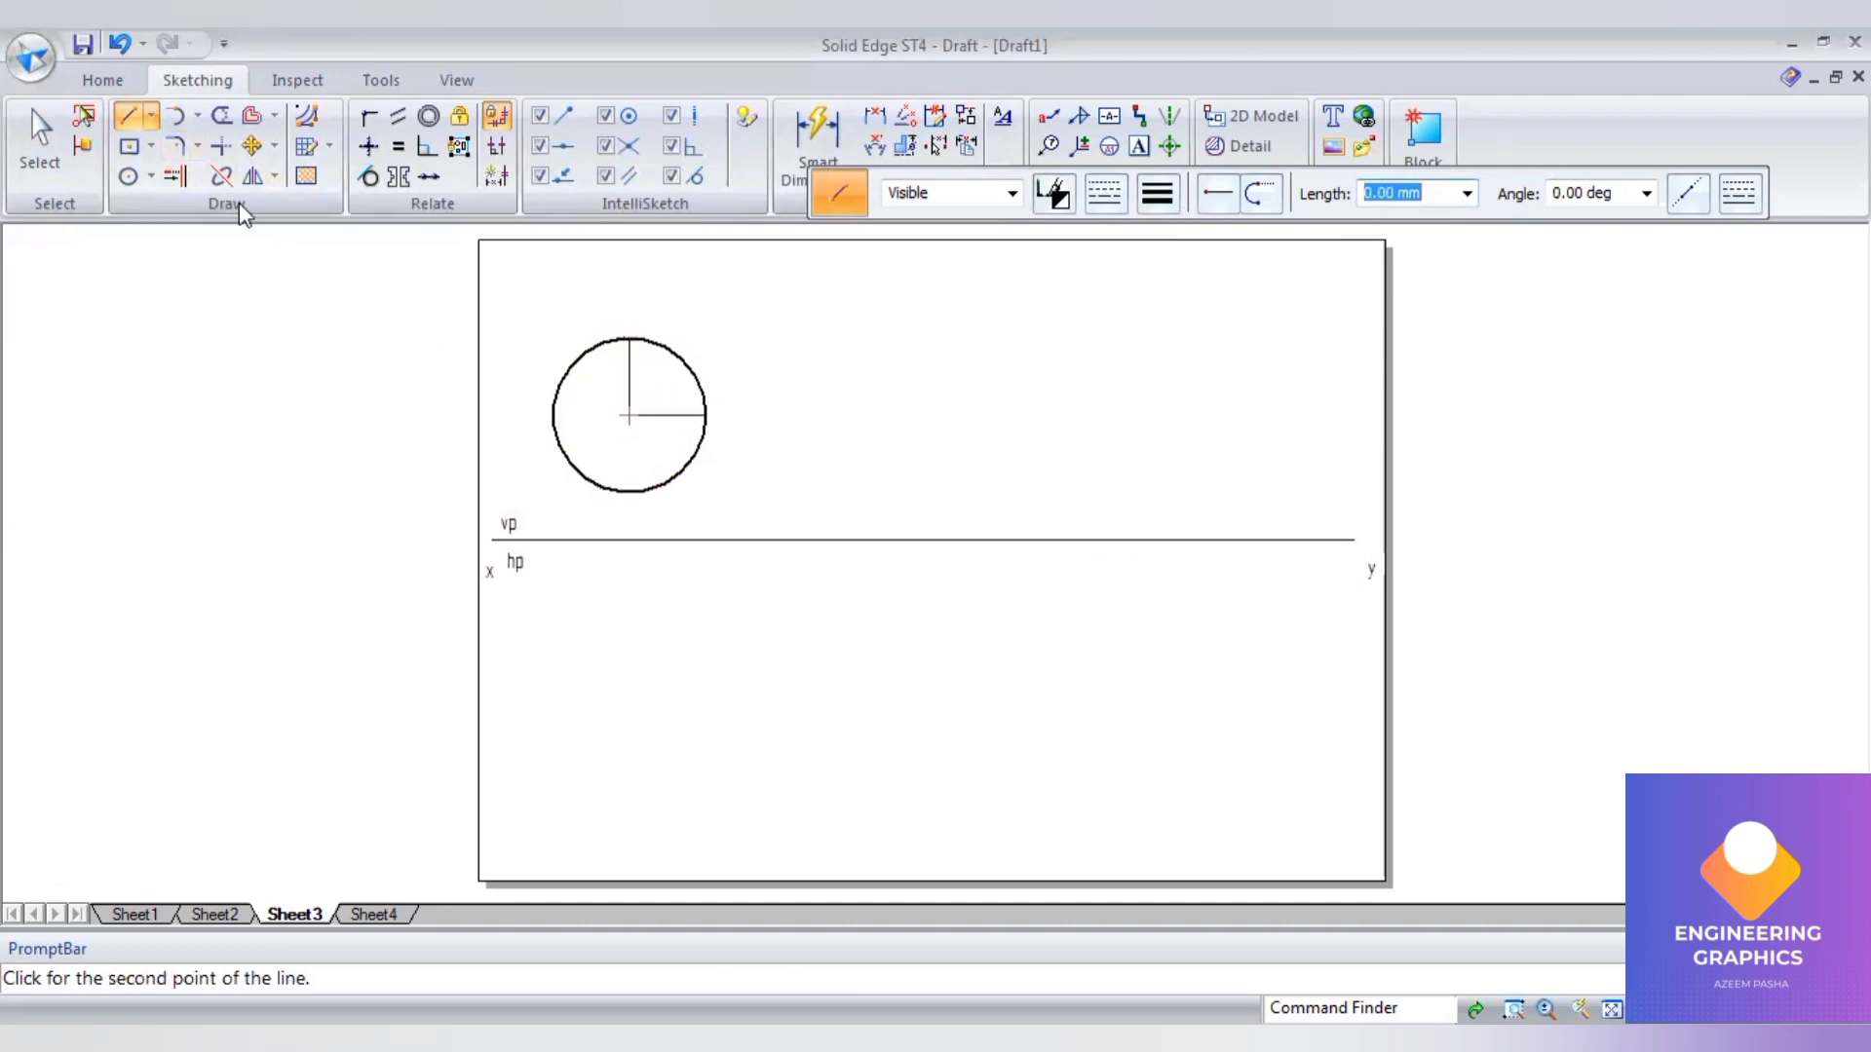
- Extend the horizontal and vertical centre lines across the full circle
{"action": "left_click", "coordinate": [175, 179]}
{"action": "left_click", "coordinate": [685, 410]}
{"action": "left_click", "coordinate": [625, 385]}
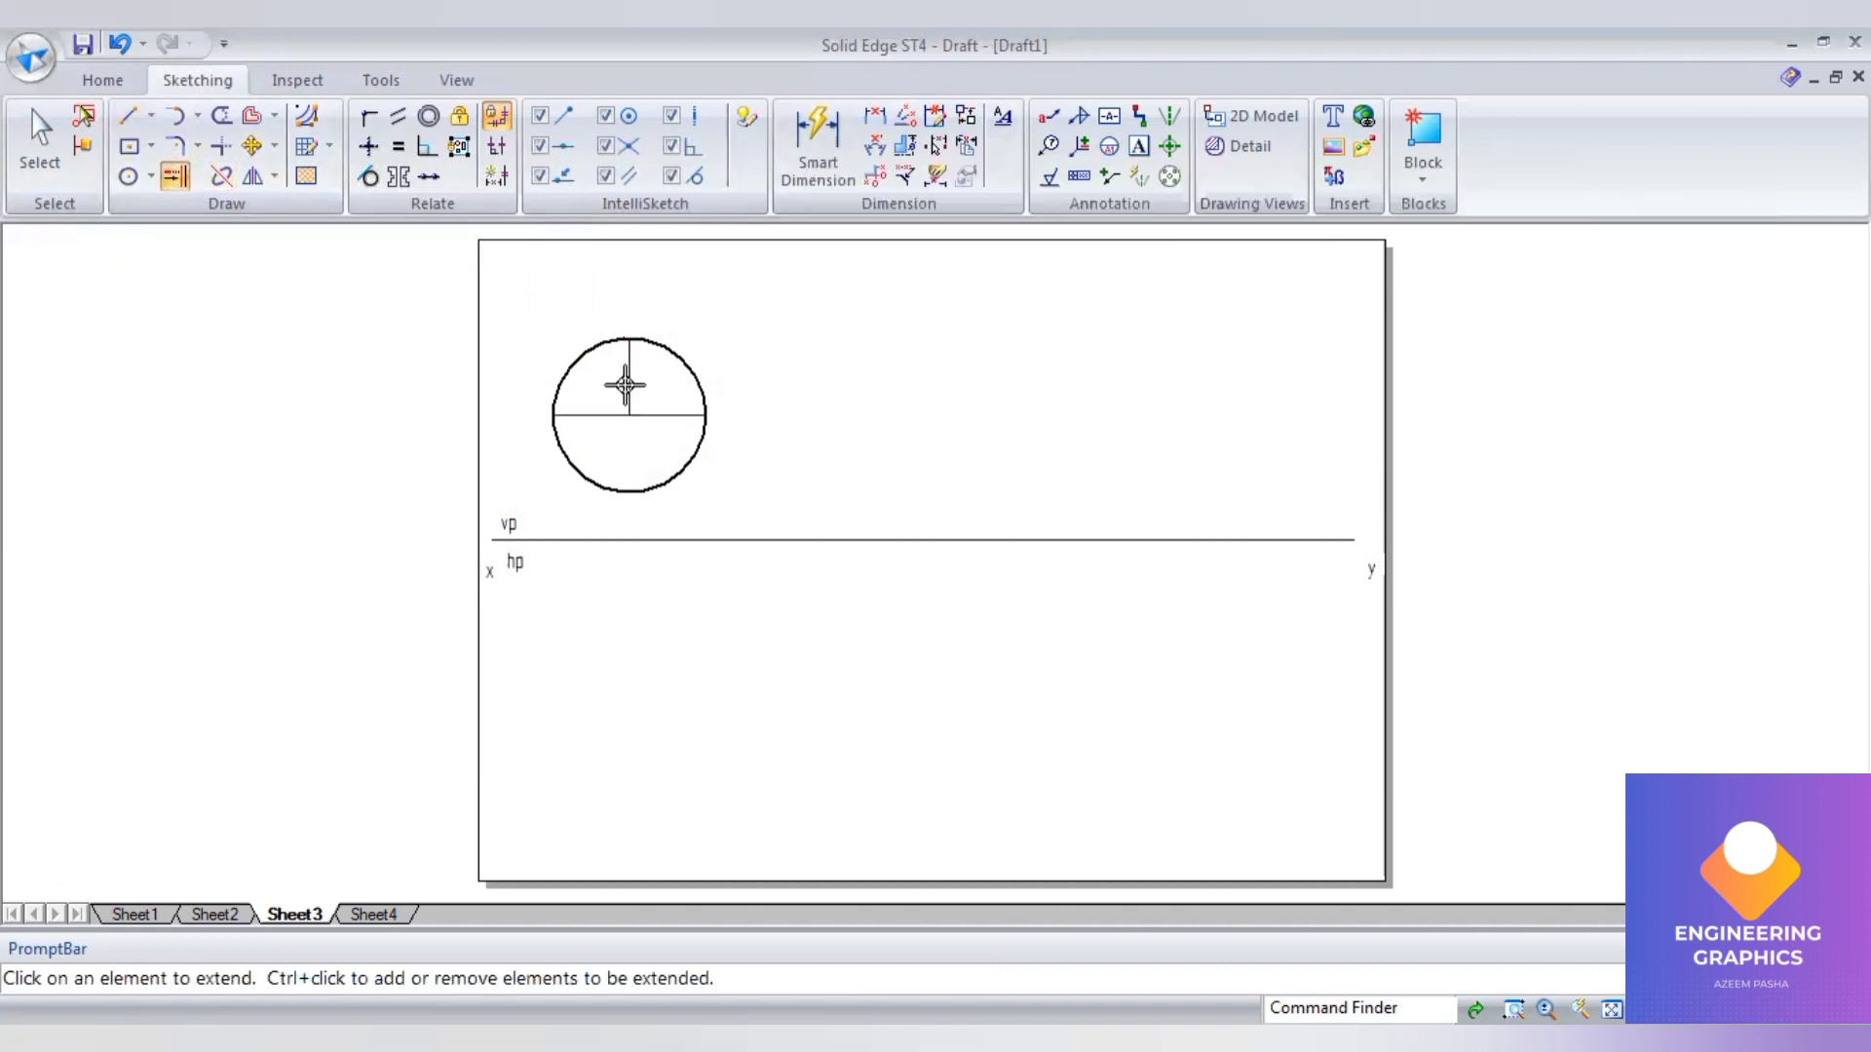
{"action": "left_click", "coordinate": [626, 385]}
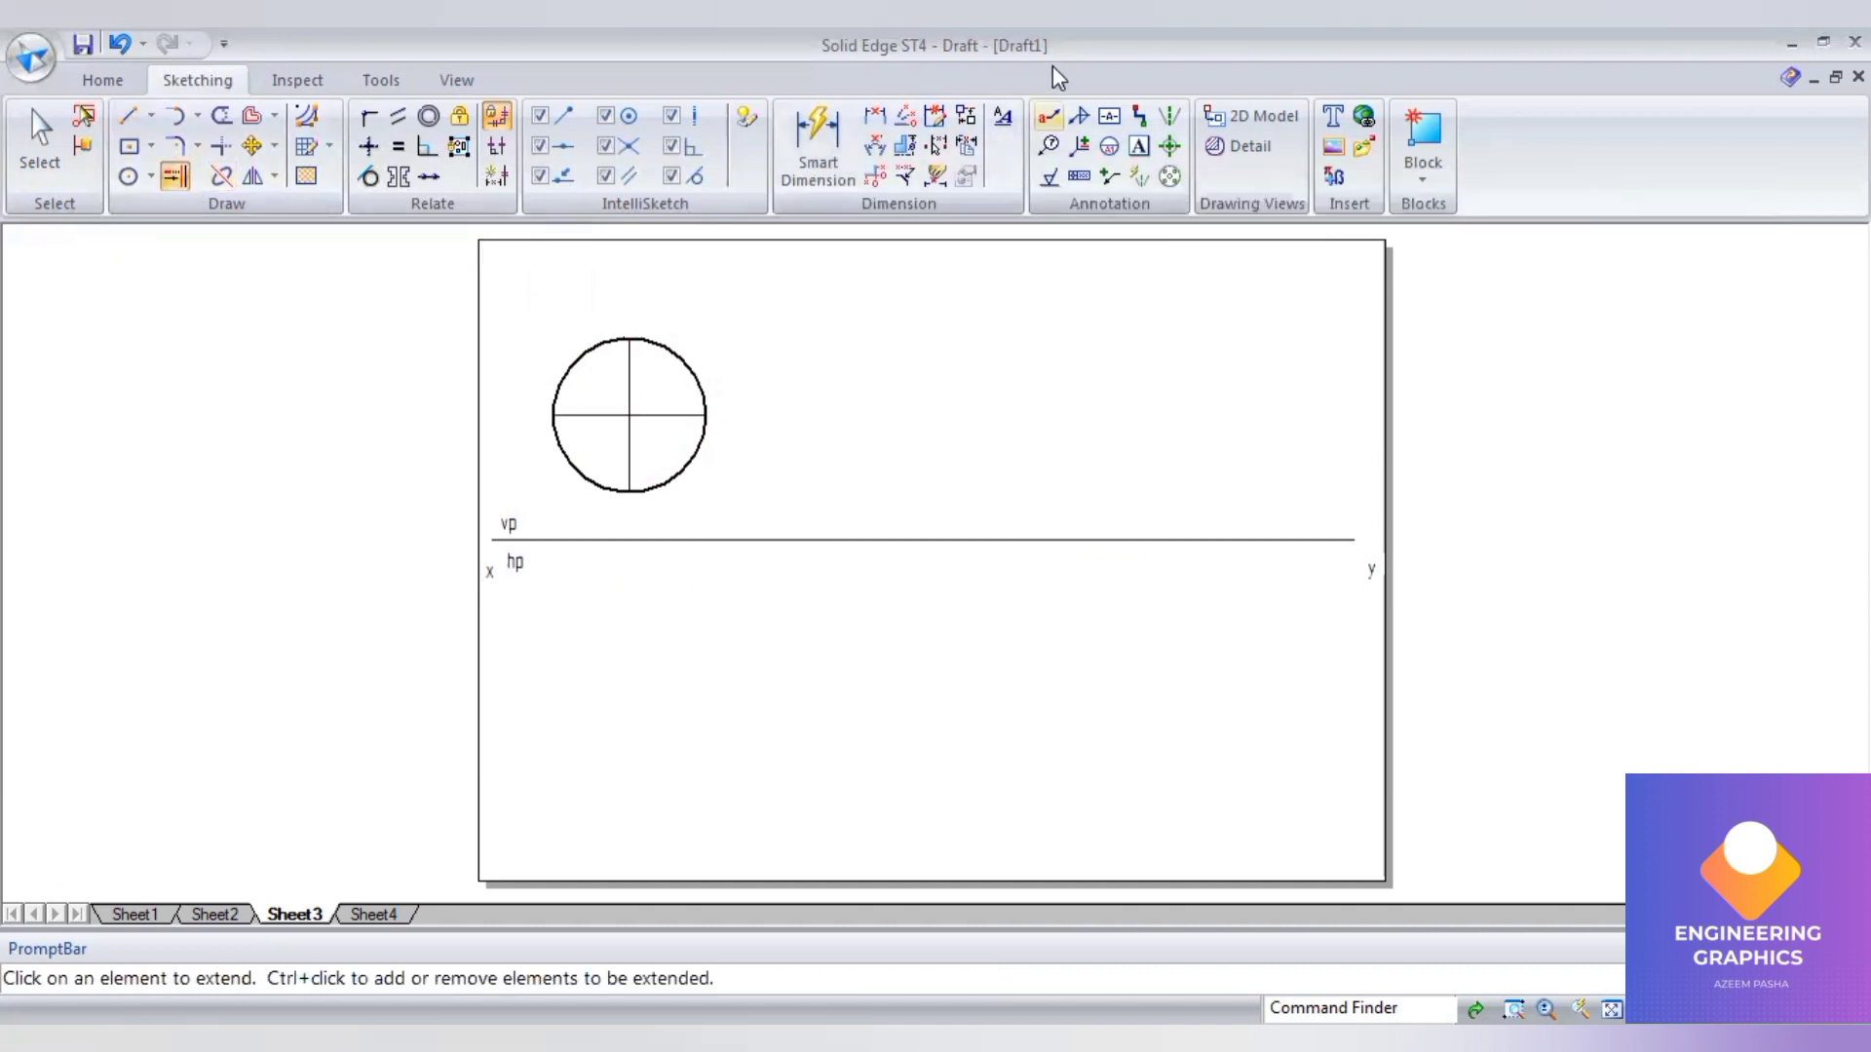
{"action": "left_click", "coordinate": [1139, 148]}
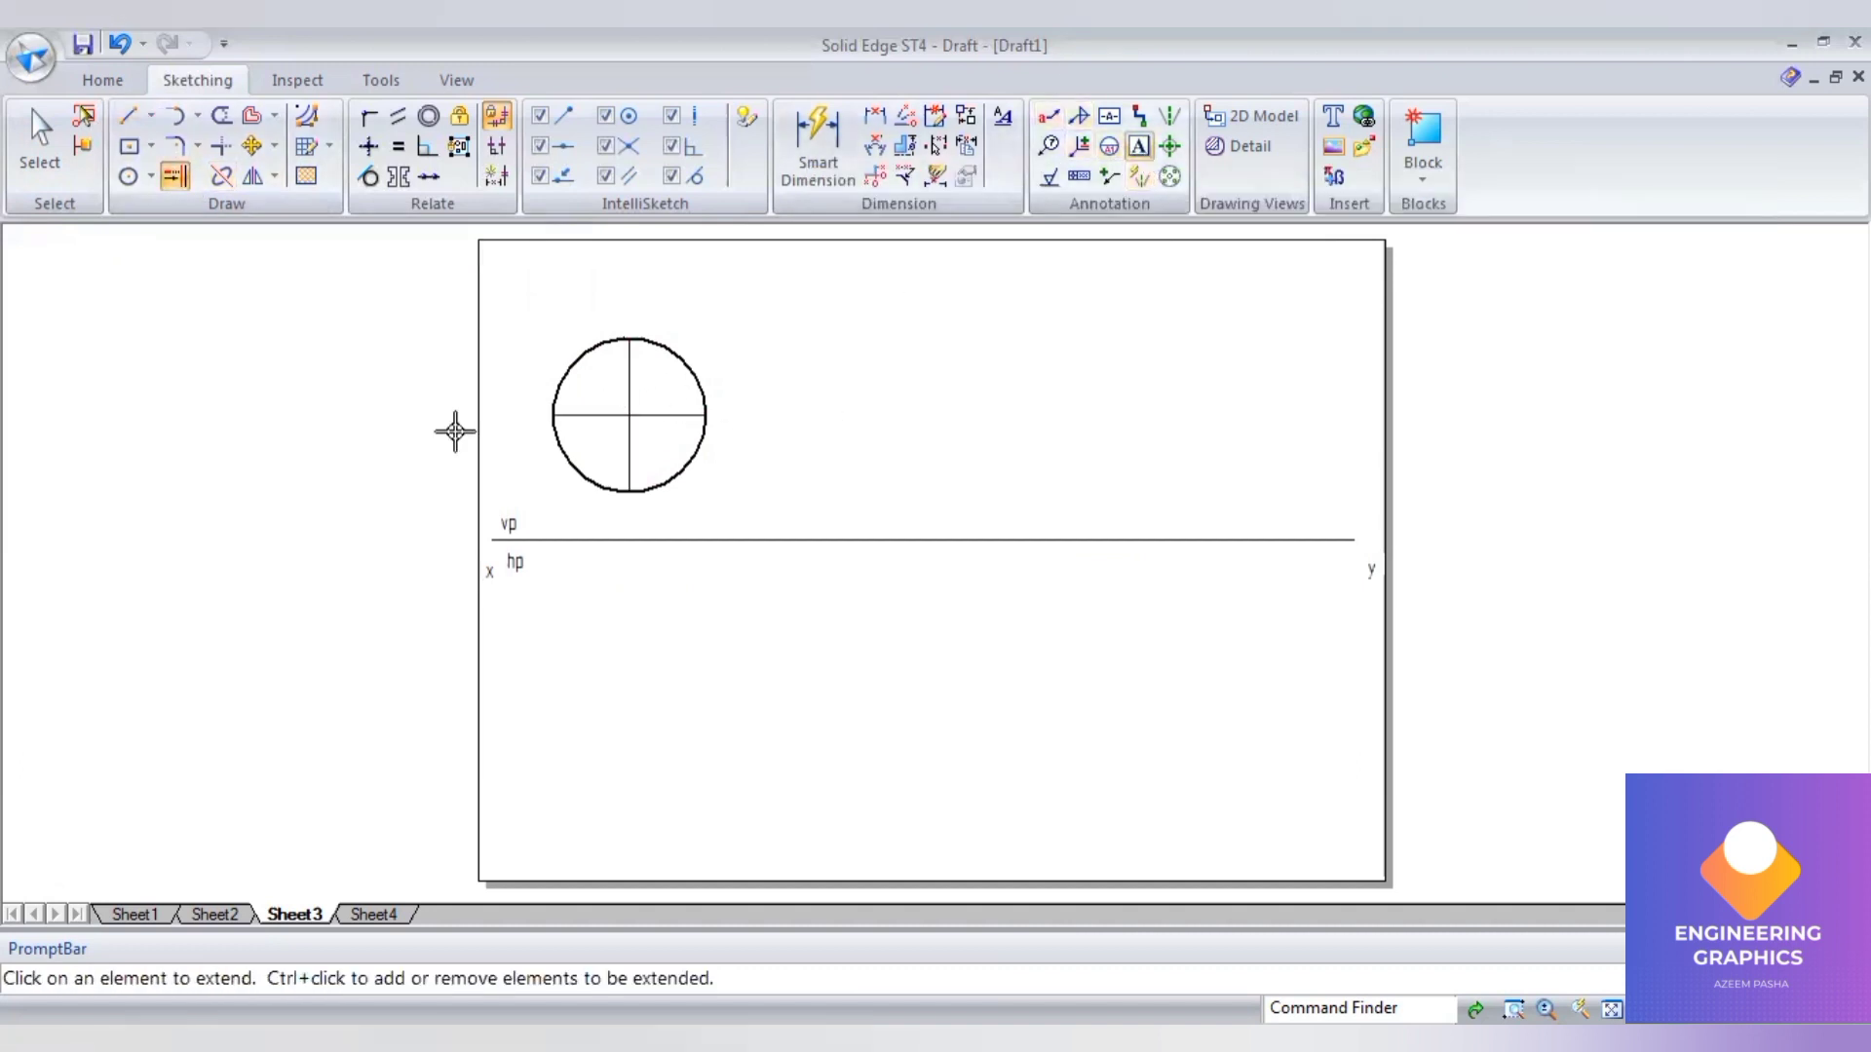
- Place labels a', b', c', d' beside the circle's left, bottom, right and top quadrant points
{"action": "left_click", "coordinate": [517, 408]}
{"action": "type", "text": "a'"}
{"action": "left_click", "coordinate": [627, 498]}
{"action": "type", "text": "b"}
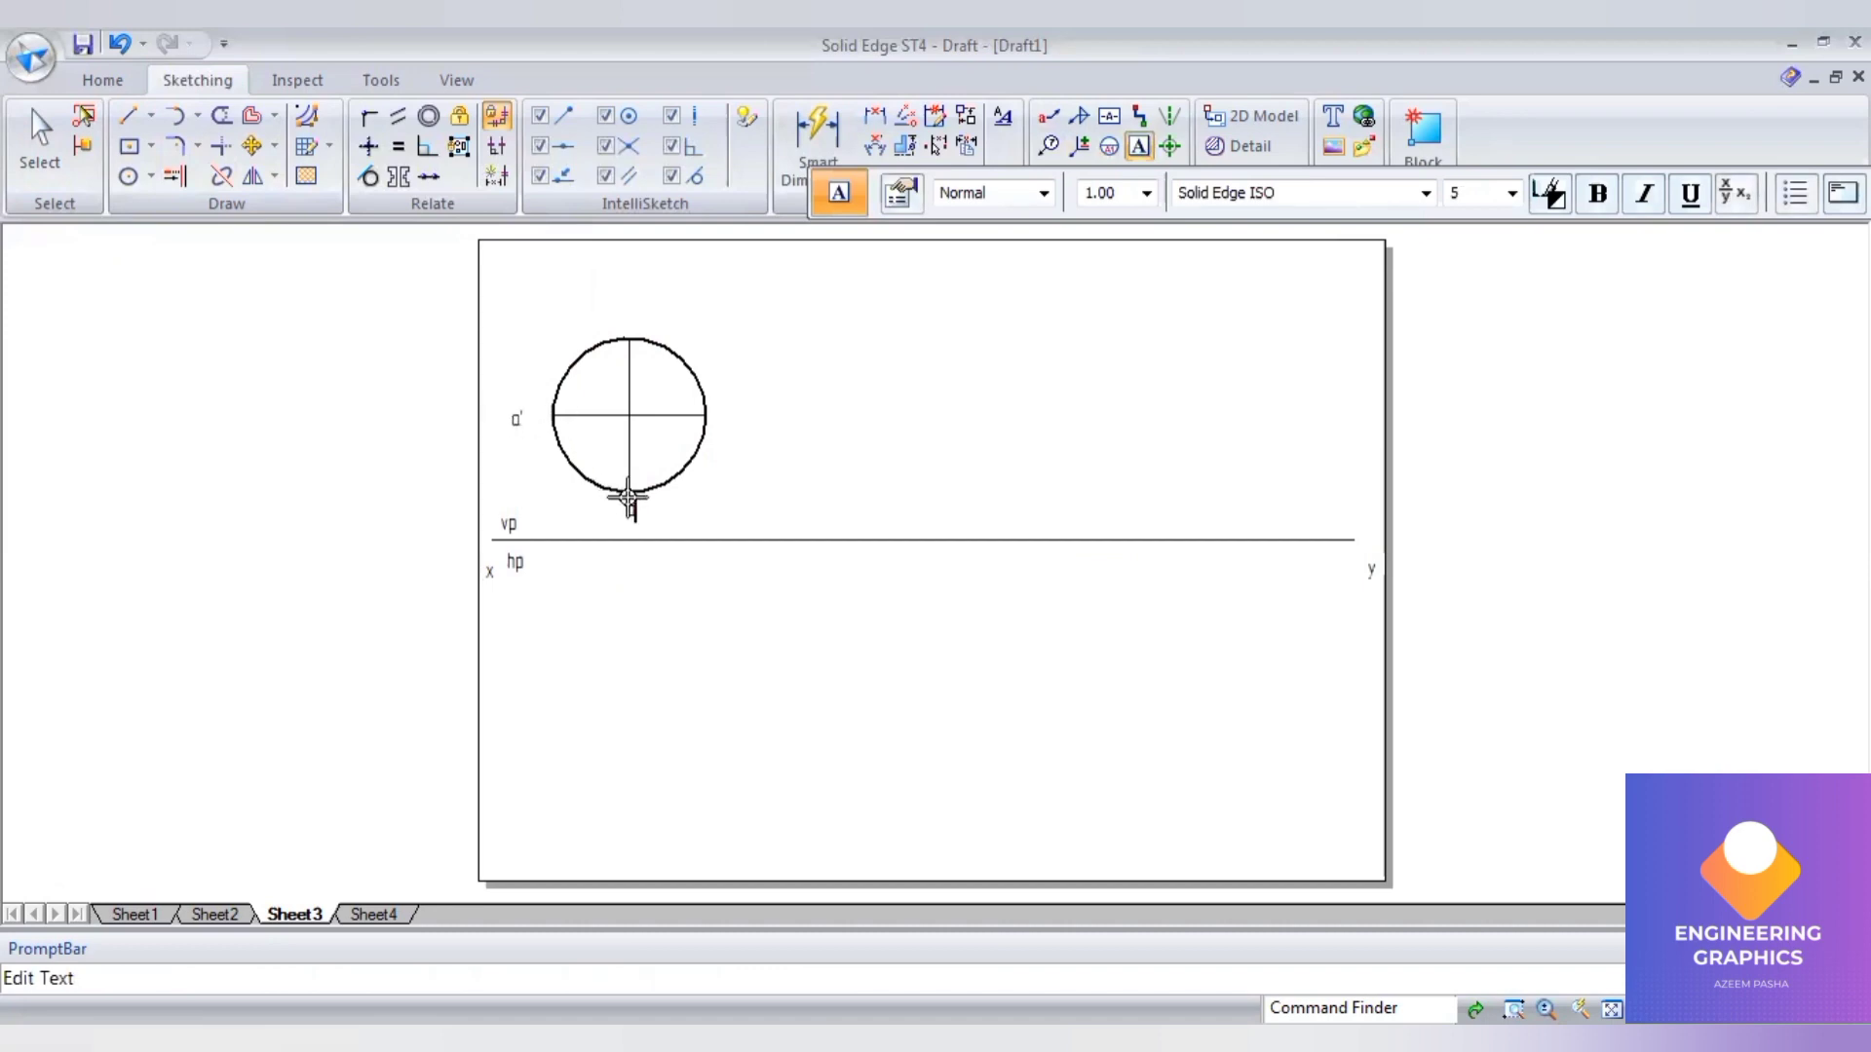
{"action": "type", "text": "'"}
{"action": "left_click", "coordinate": [720, 399]}
{"action": "left_click", "coordinate": [721, 398]}
{"action": "type", "text": "c'"}
{"action": "left_click", "coordinate": [641, 300]}
{"action": "type", "text": "d'"}
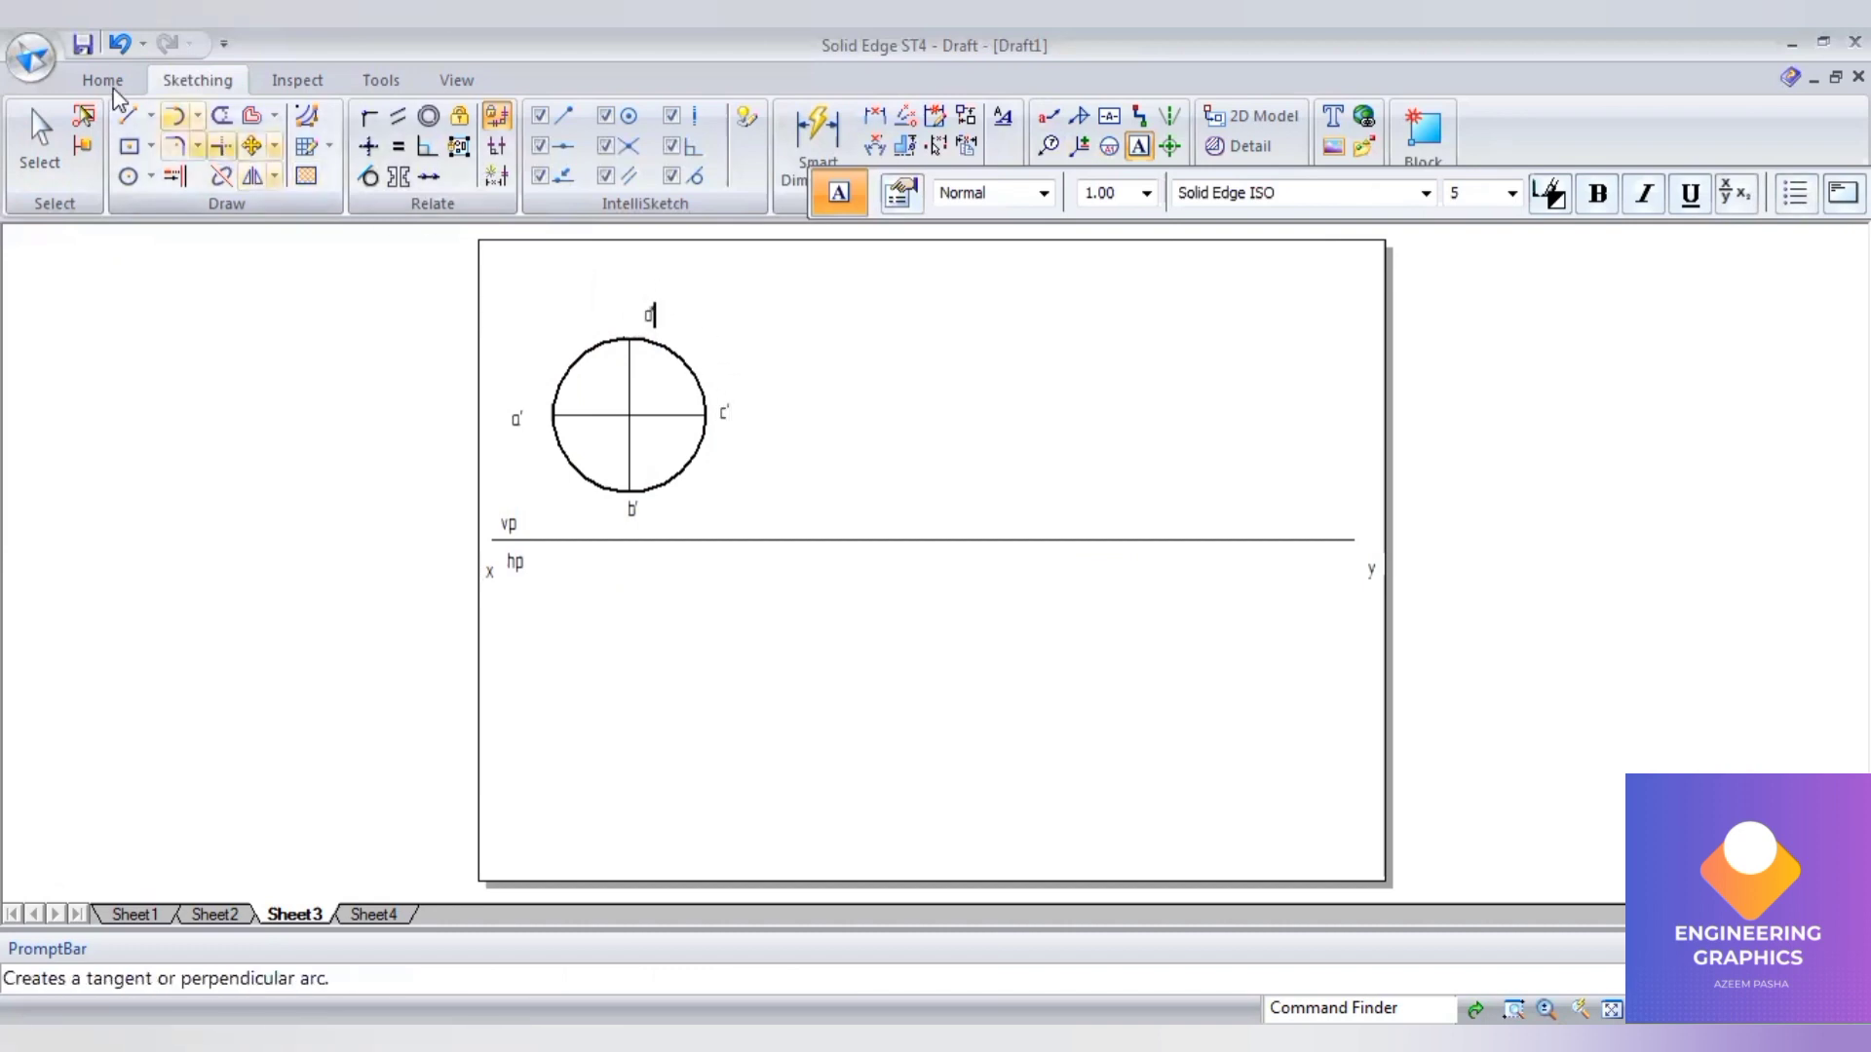
{"action": "left_click", "coordinate": [133, 119]}
{"action": "left_click", "coordinate": [133, 119]}
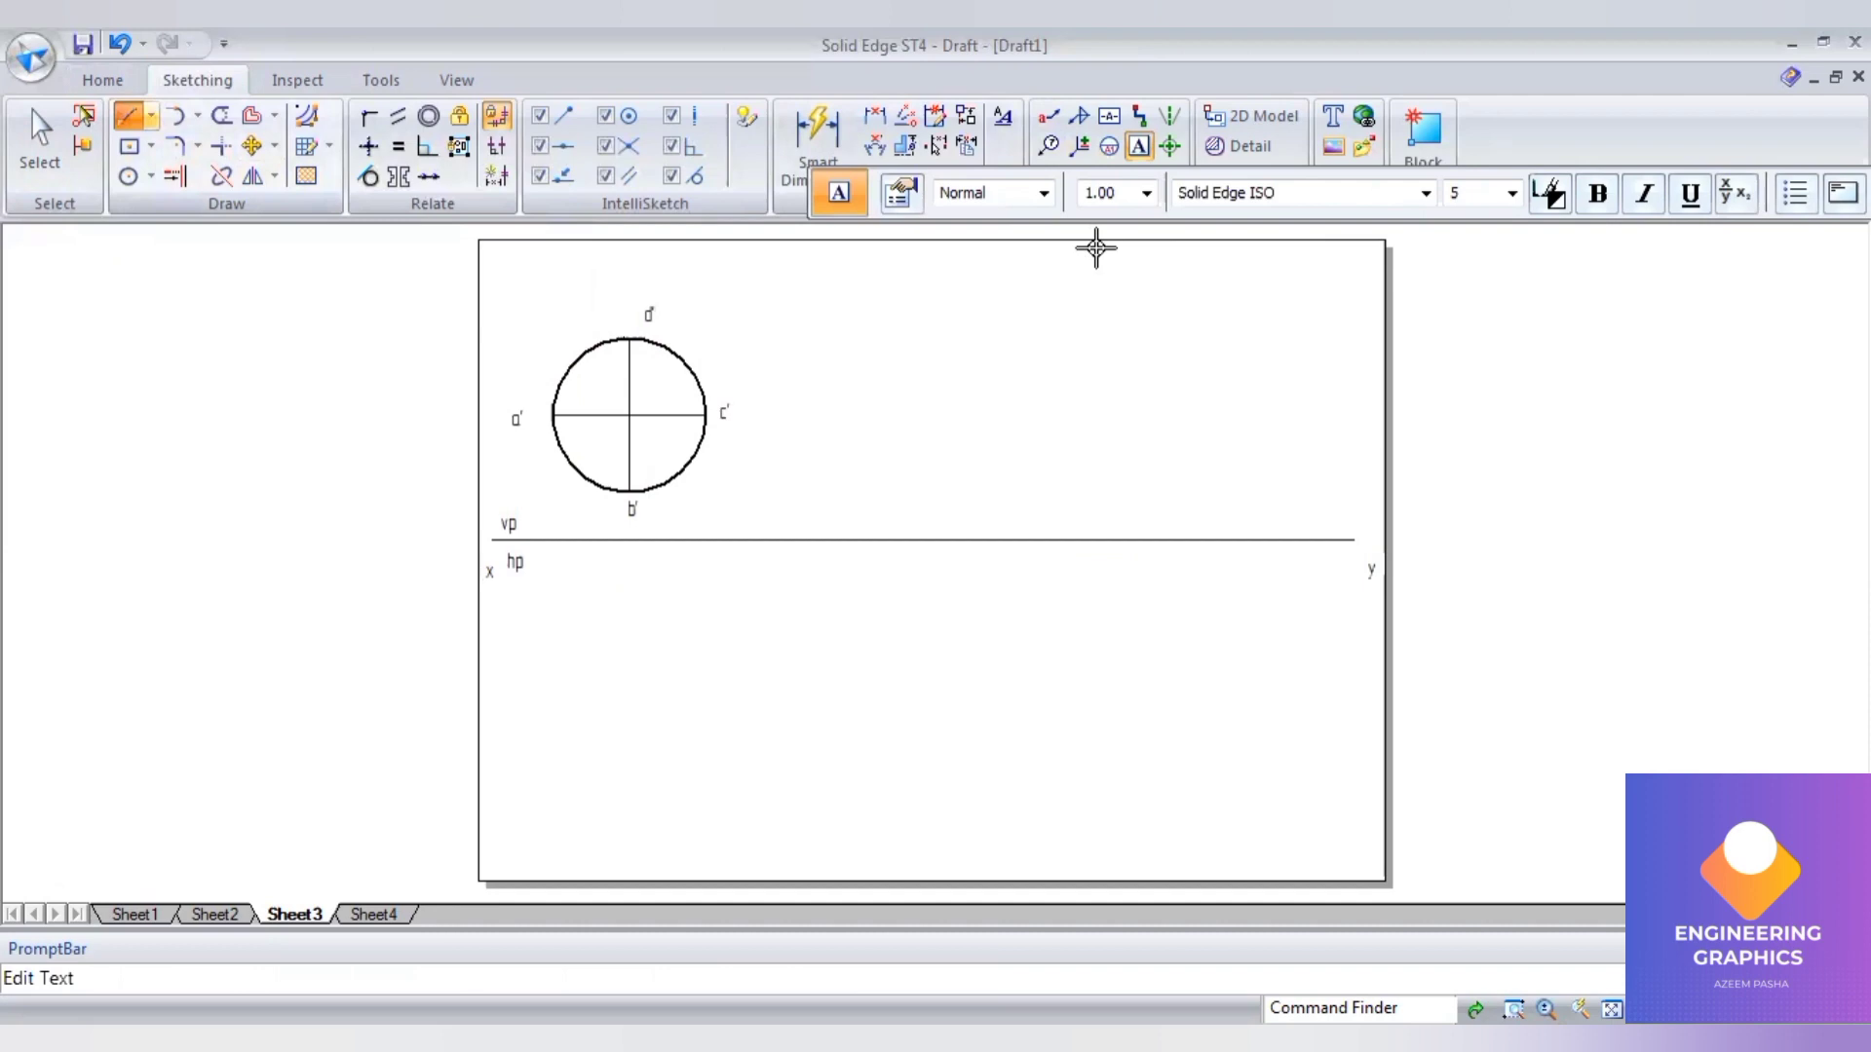
{"action": "left_click", "coordinate": [1138, 203]}
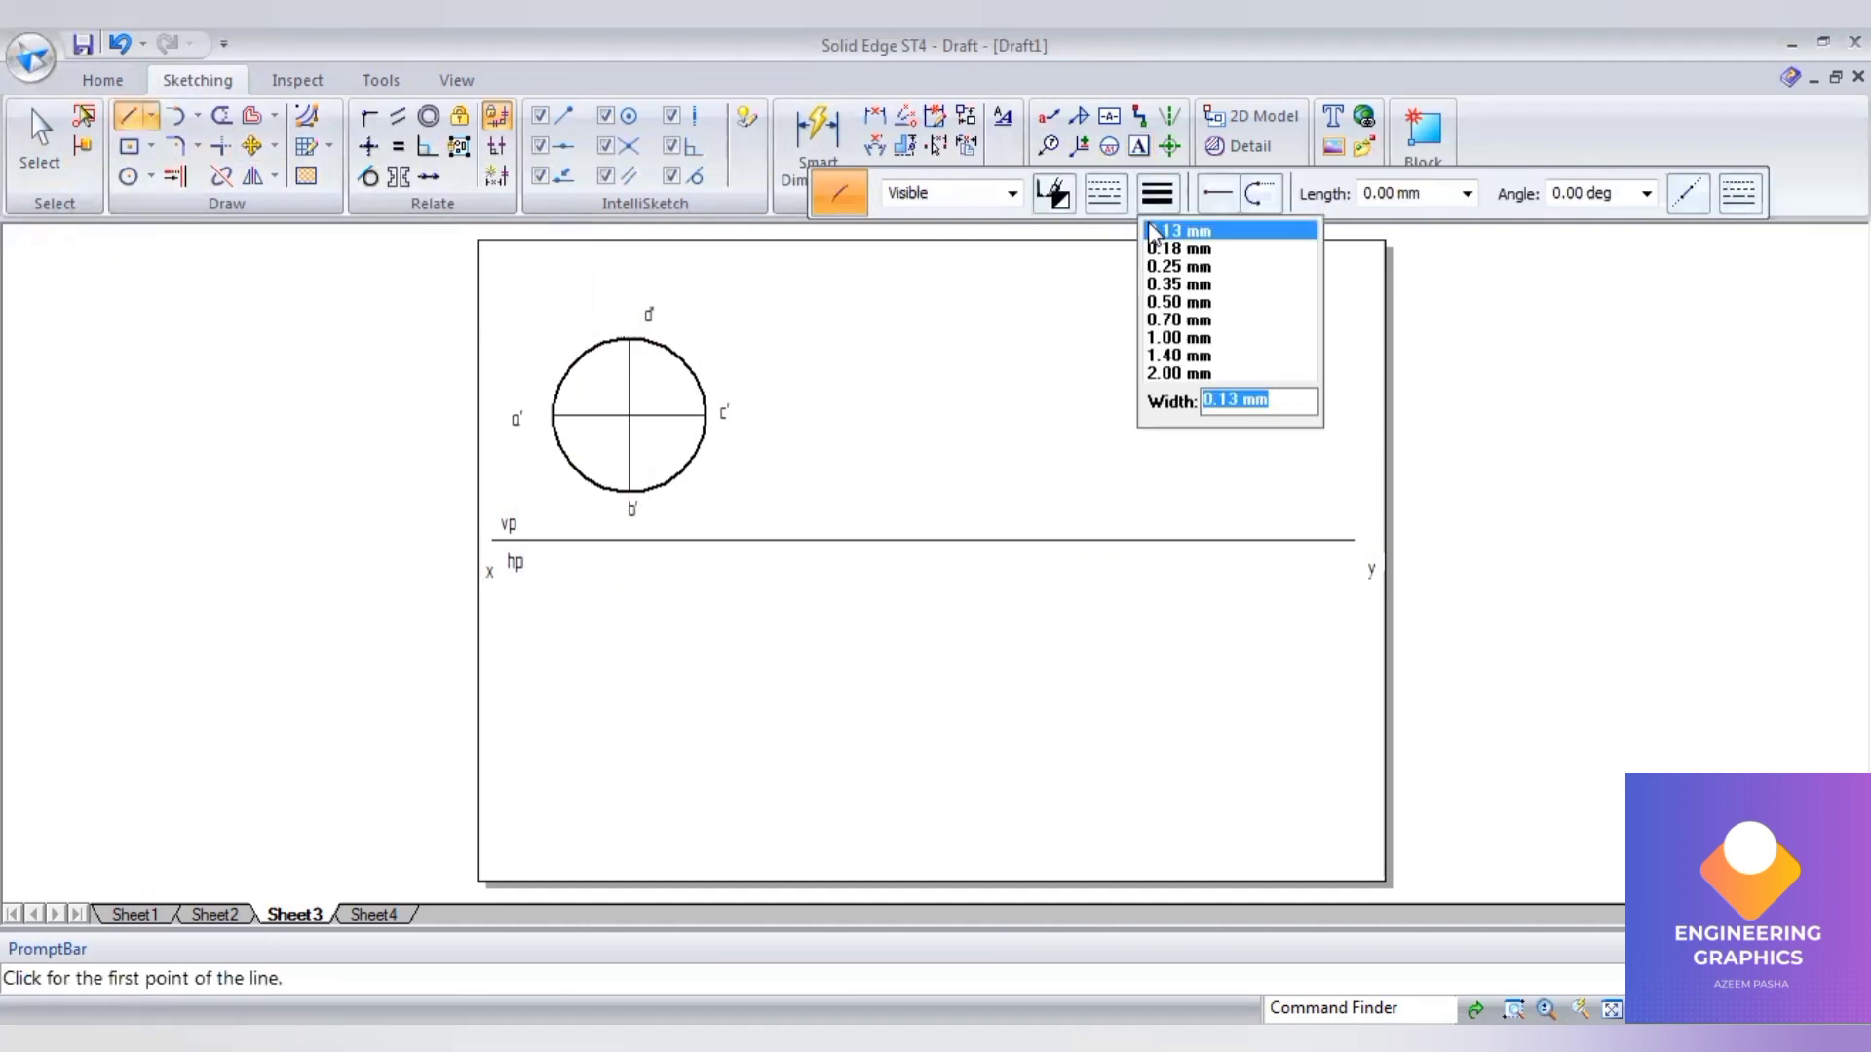
- Drop vertical projectors from a', c' and b' down to the xy line
{"action": "left_click", "coordinate": [551, 413]}
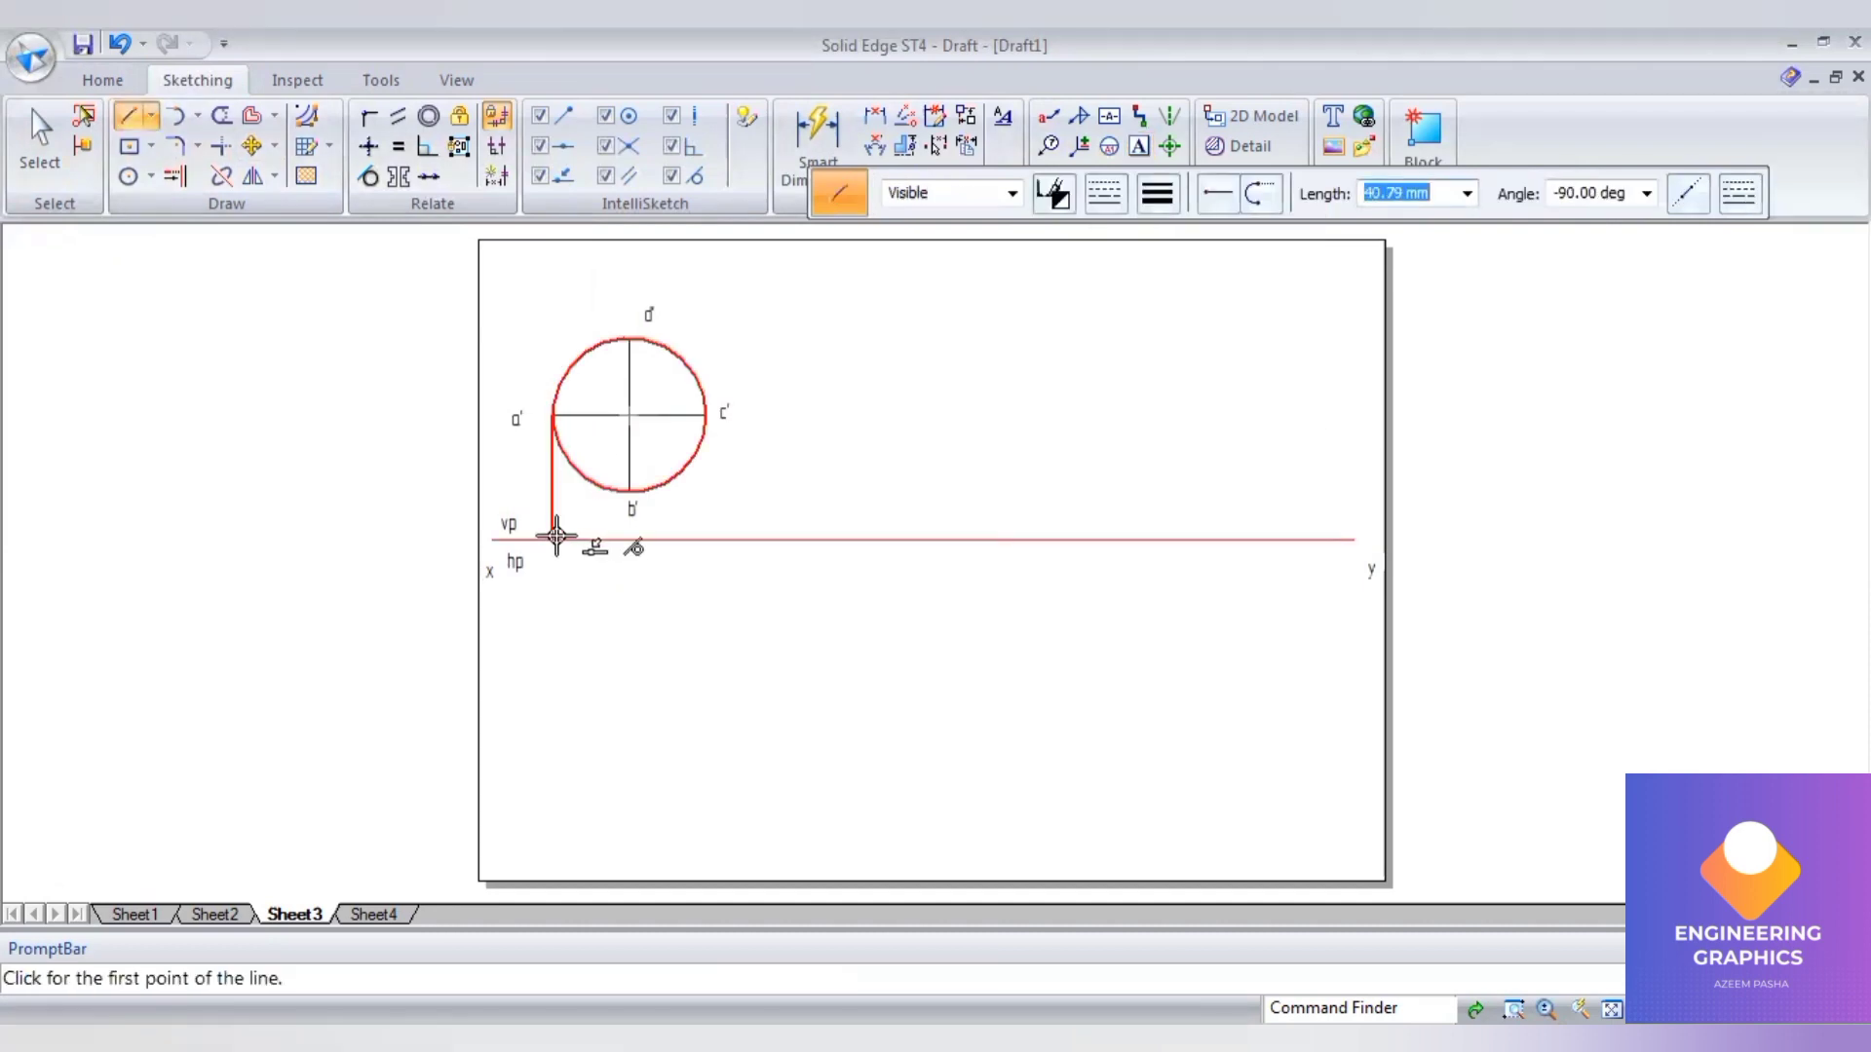
{"action": "scroll", "coordinate": [557, 535], "scroll_direction": "up", "scroll_amount": 2}
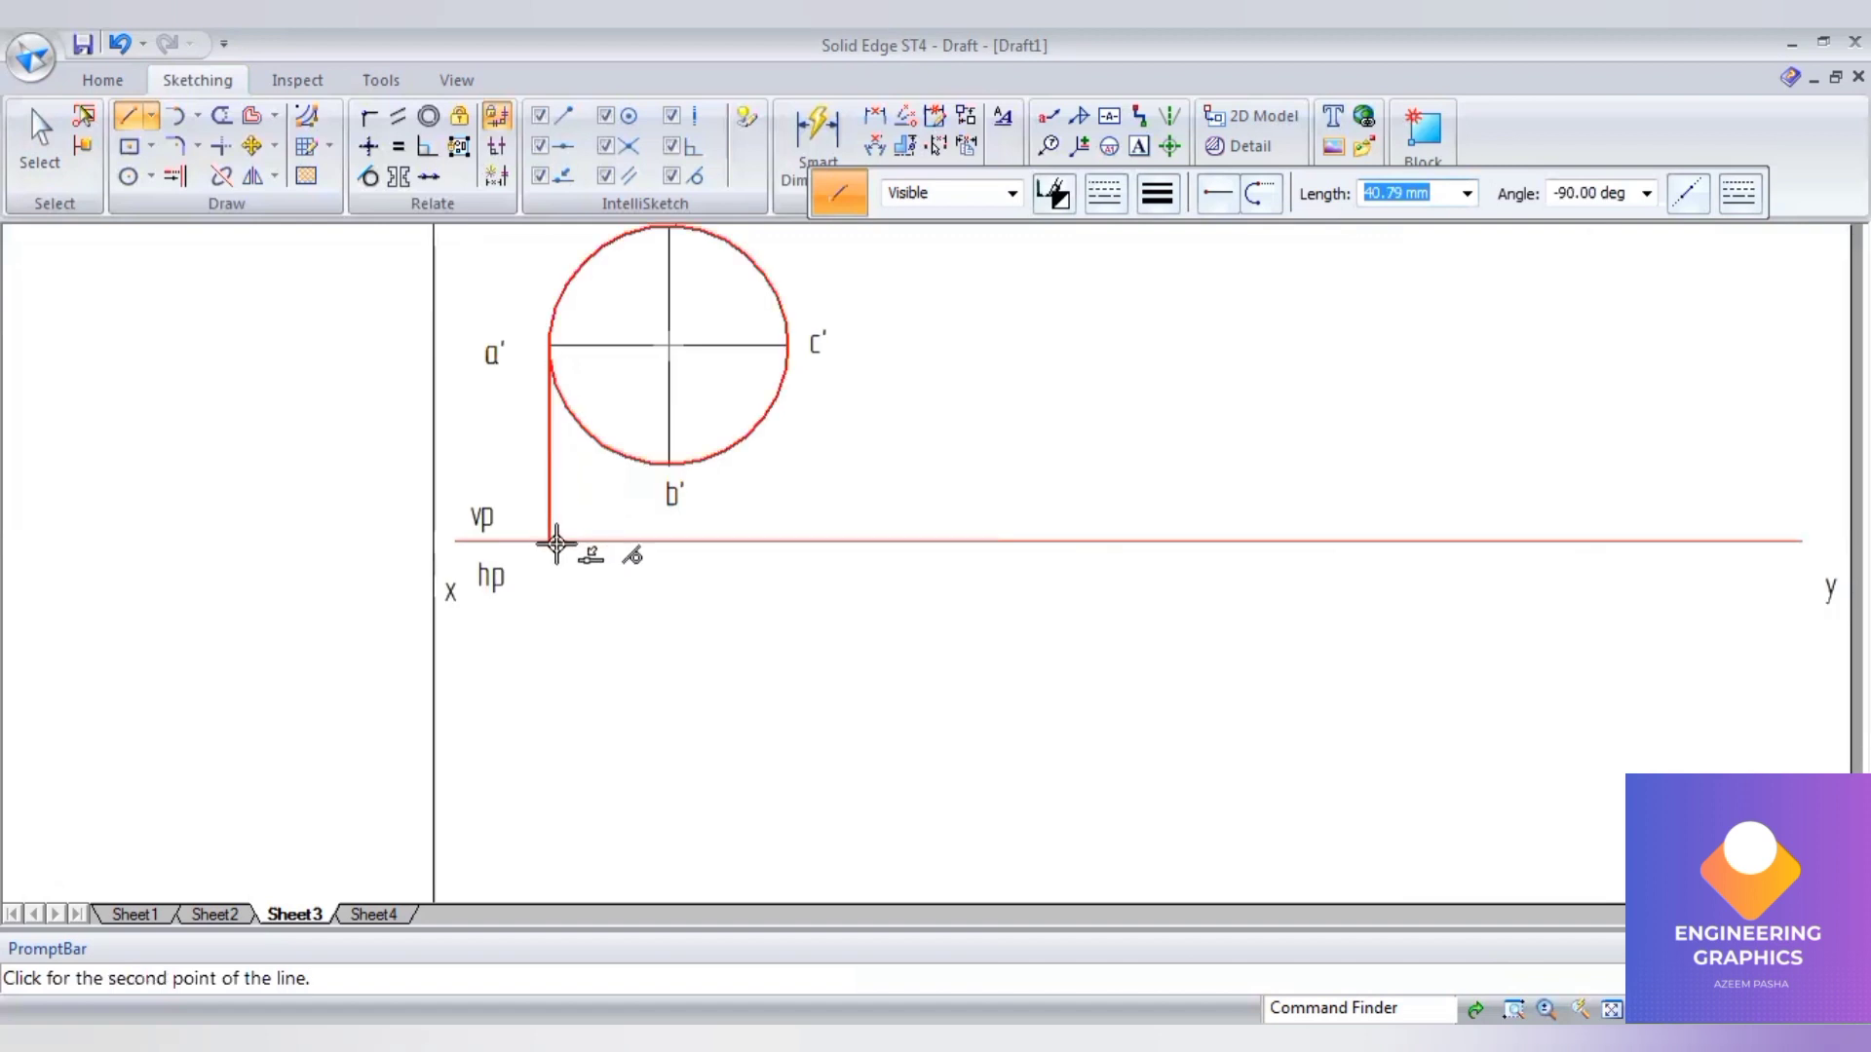
{"action": "scroll", "coordinate": [557, 543], "scroll_direction": "up", "scroll_amount": 3}
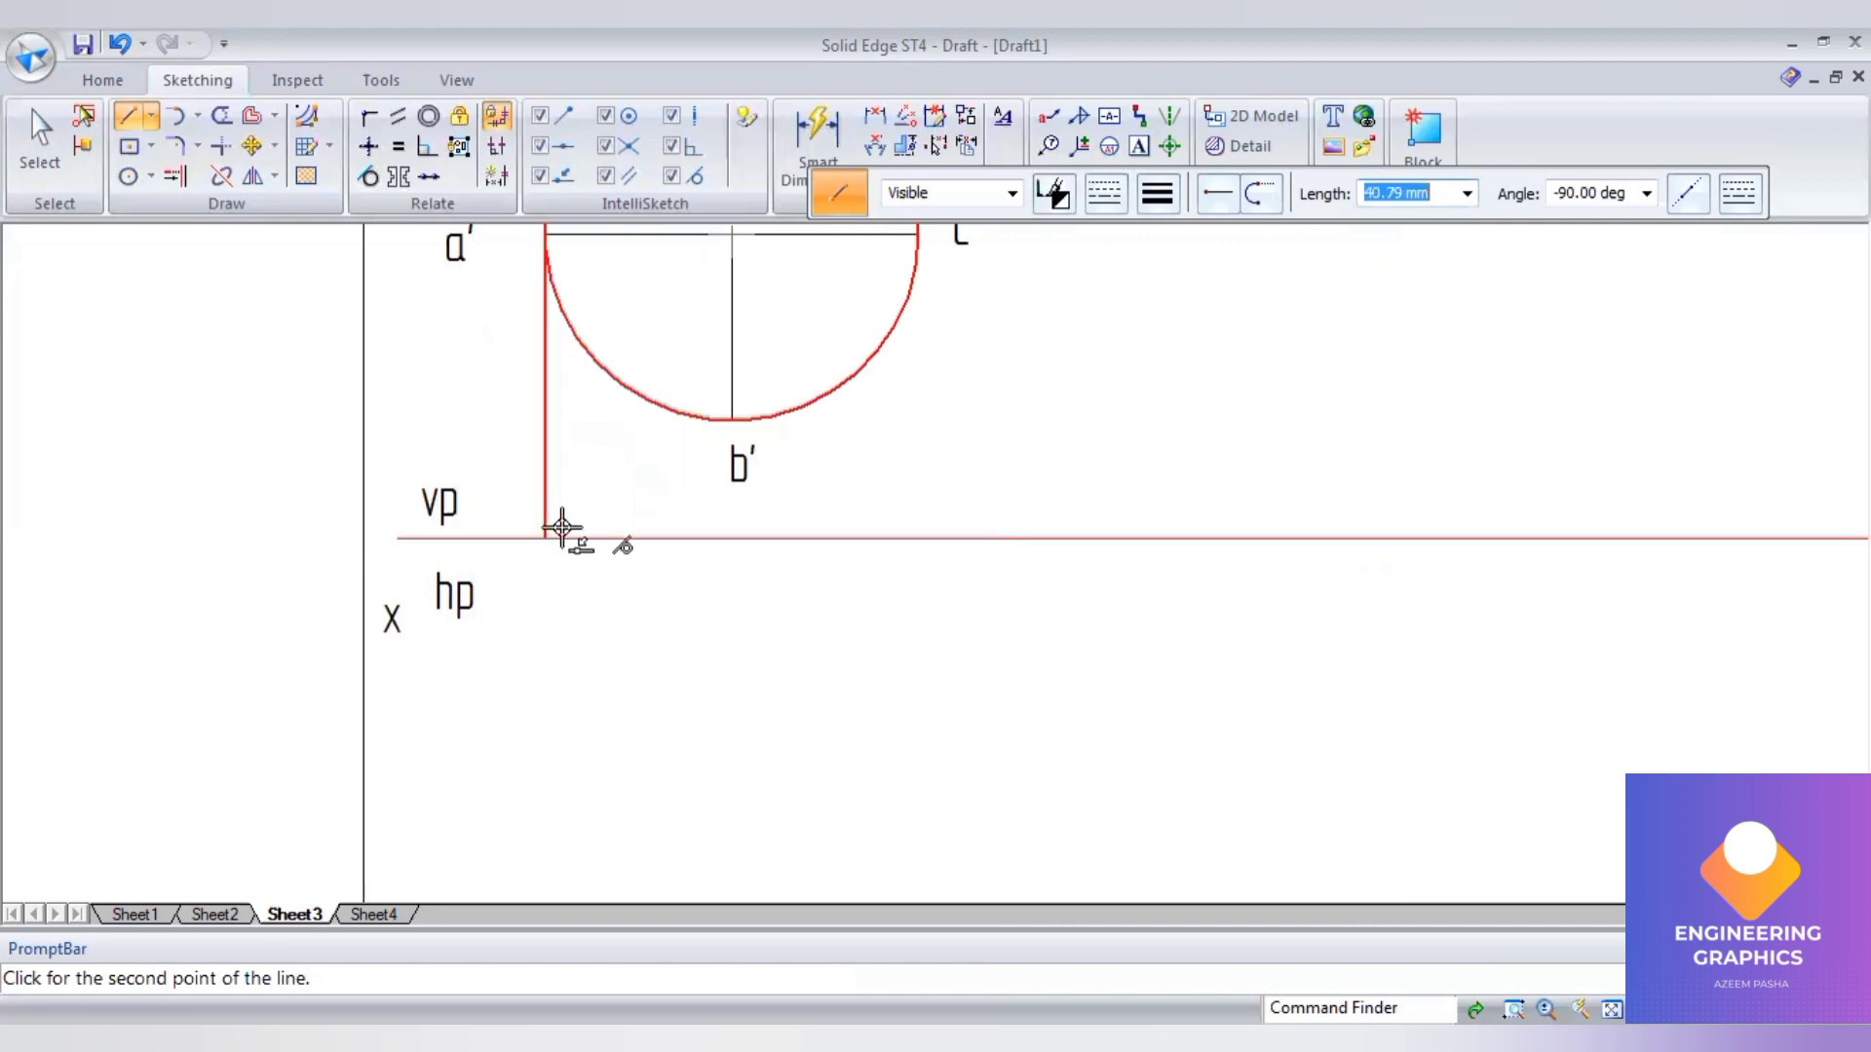
{"action": "left_click", "coordinate": [545, 534]}
{"action": "scroll", "coordinate": [548, 532], "scroll_direction": "down", "scroll_amount": 2}
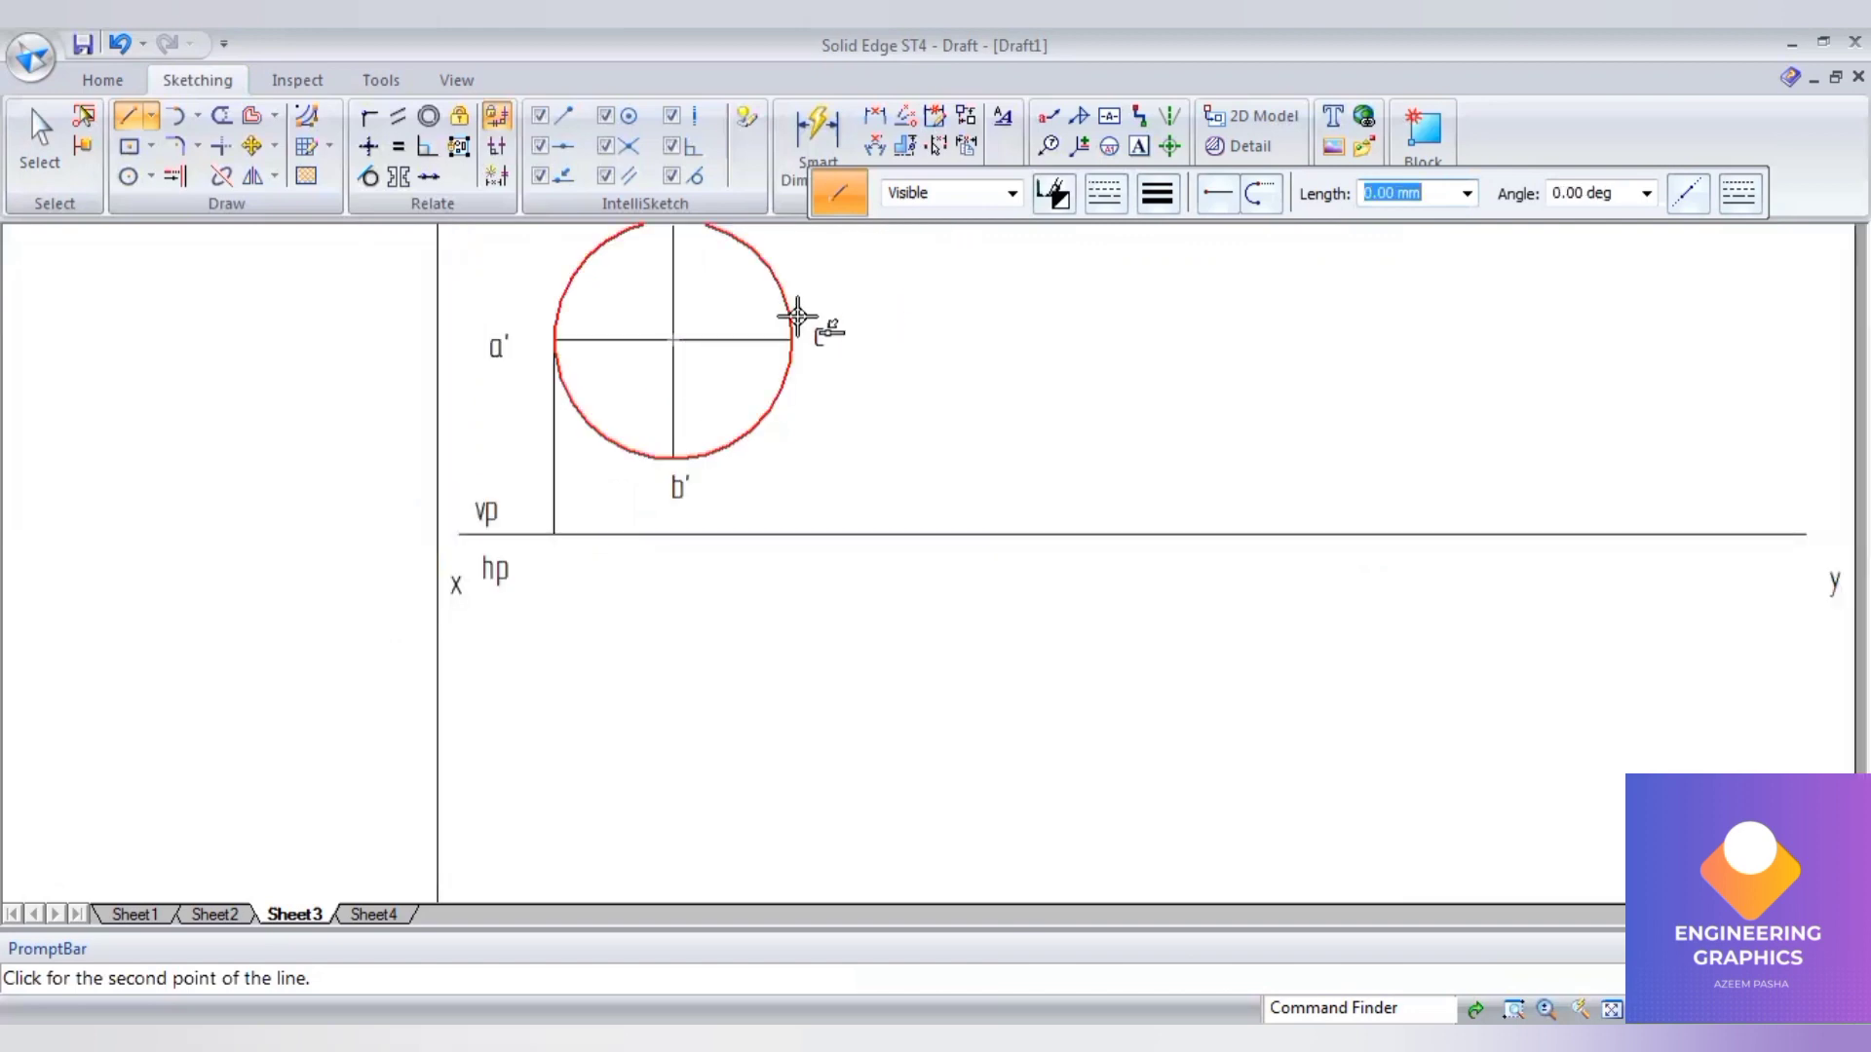
{"action": "left_click", "coordinate": [787, 341]}
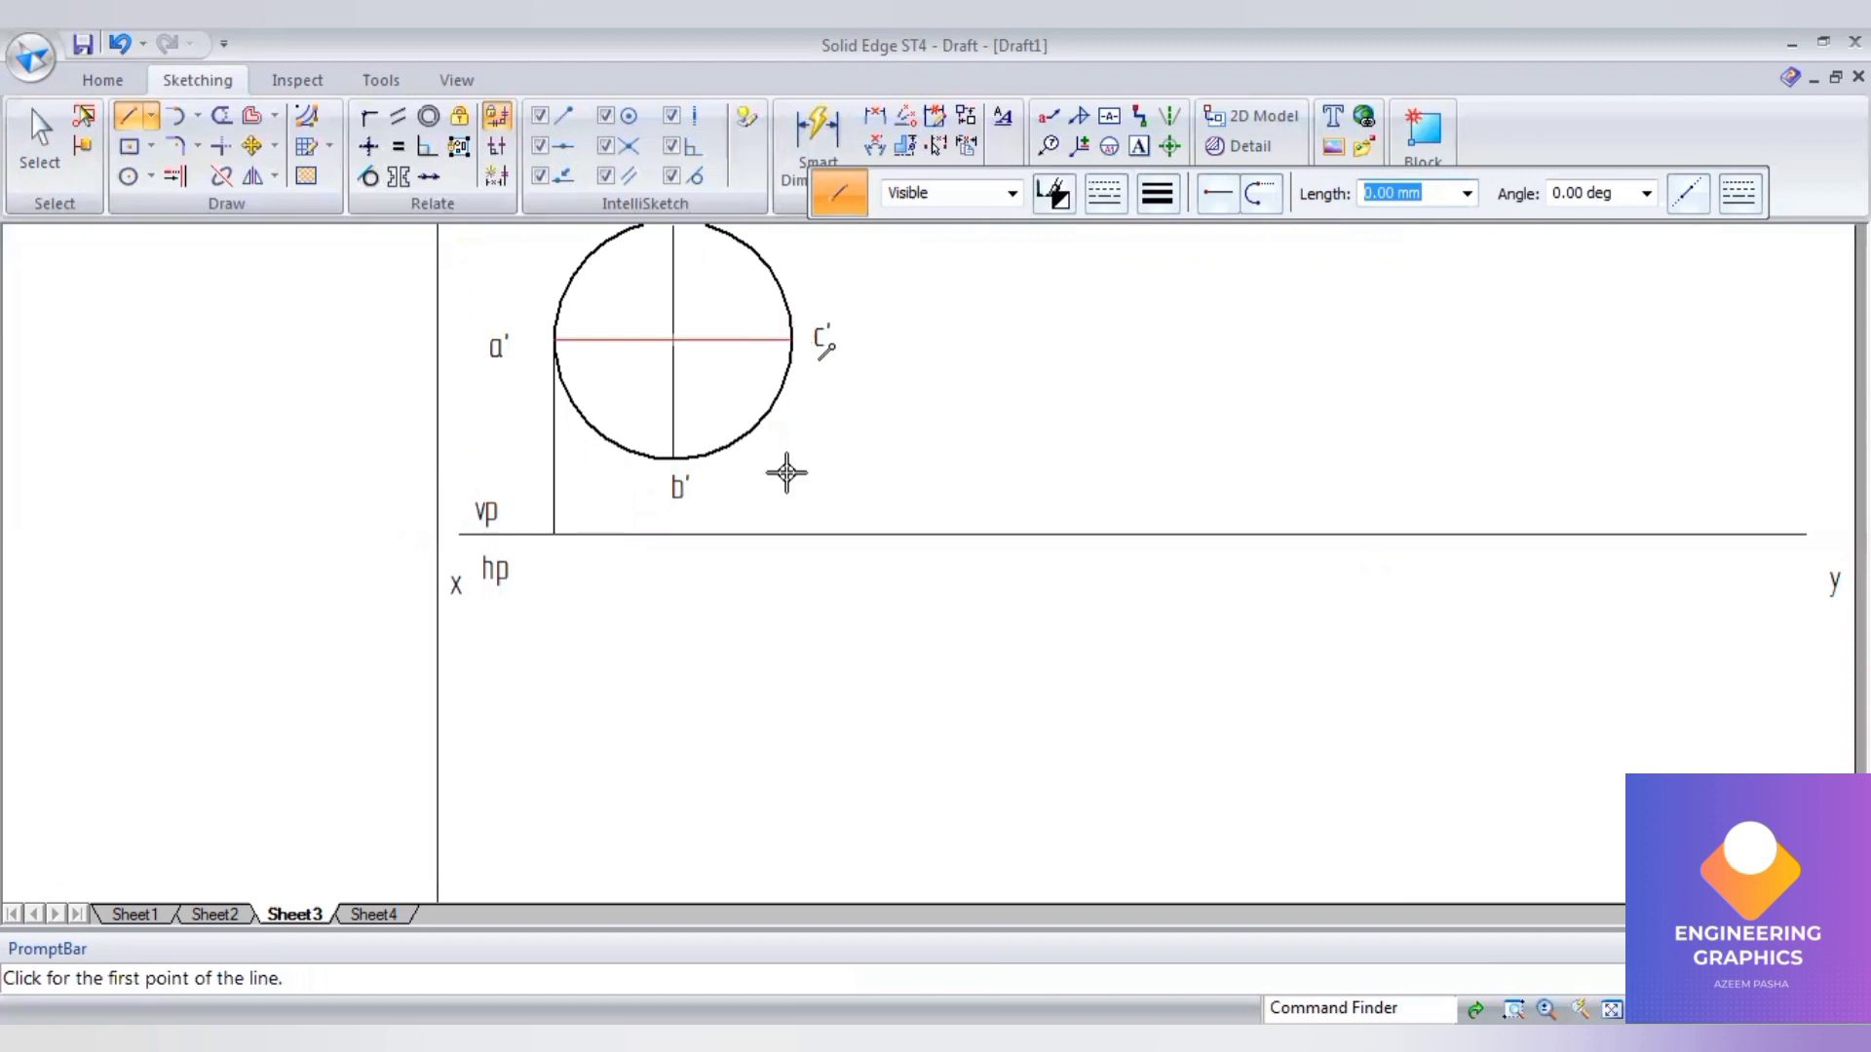
{"action": "left_click", "coordinate": [792, 534]}
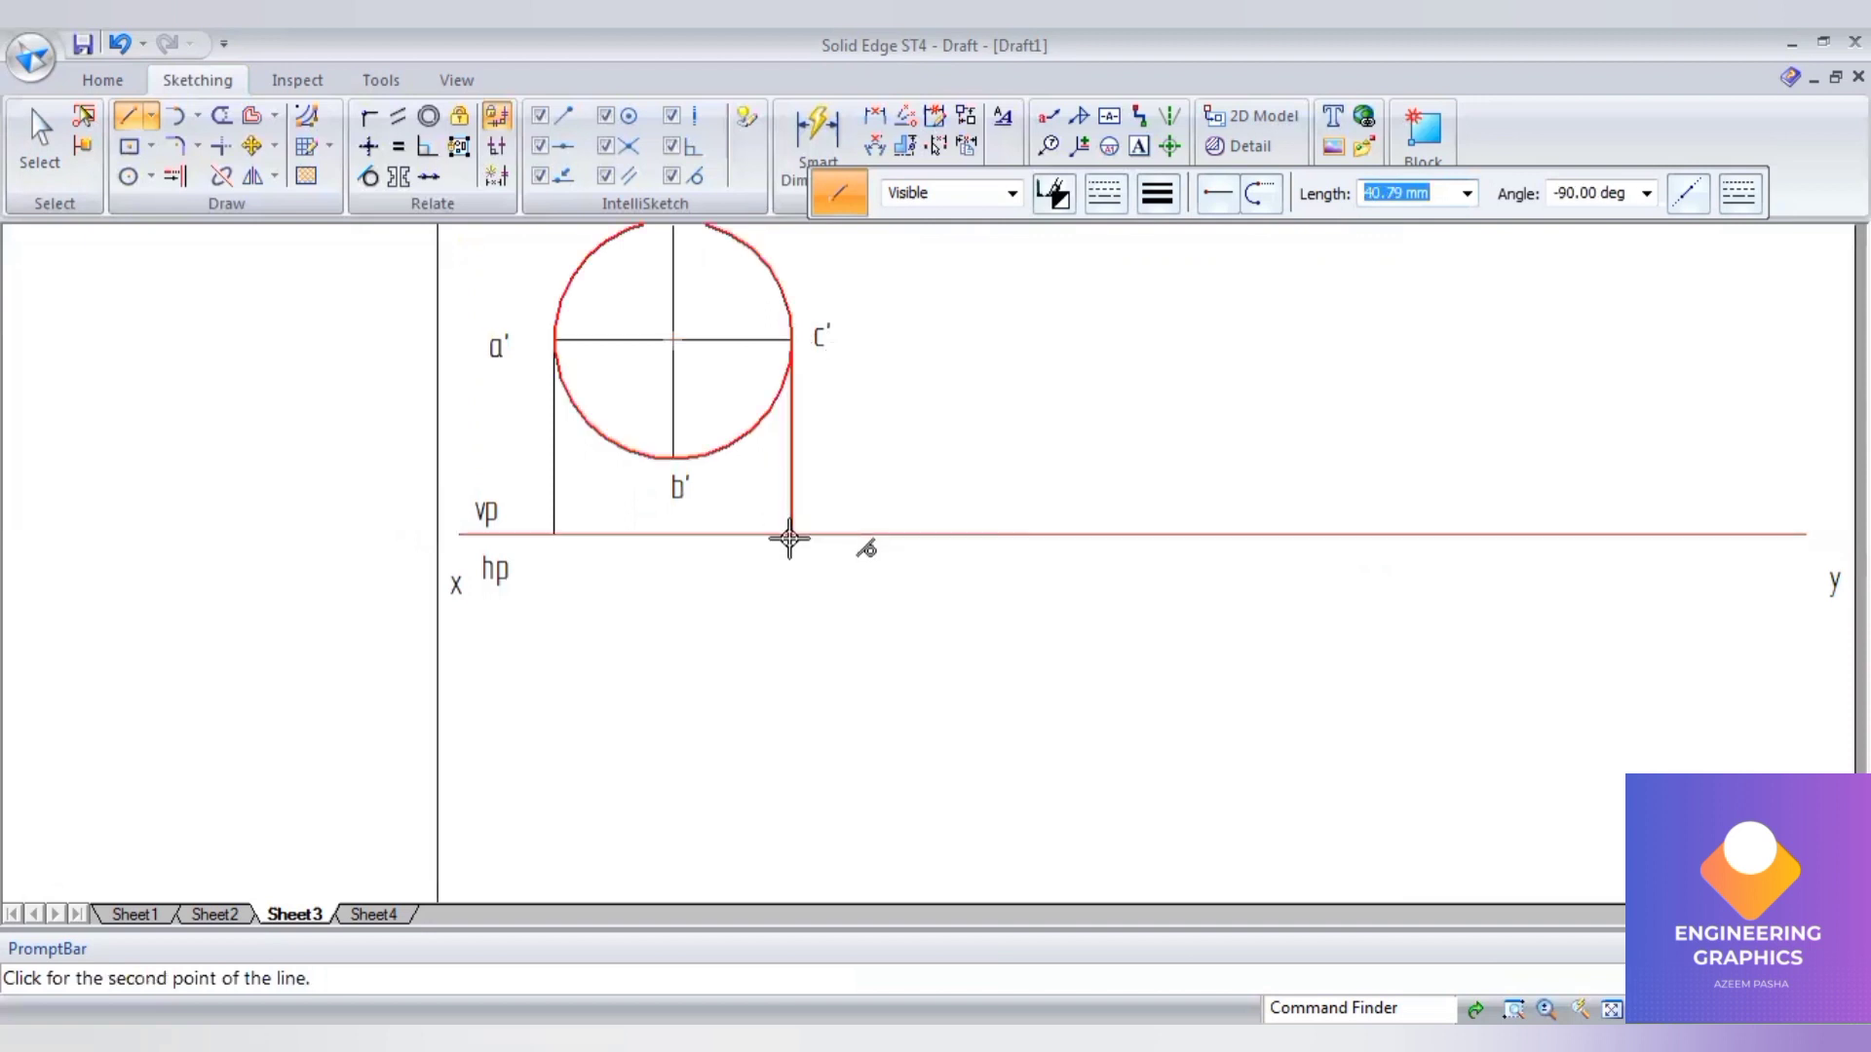
{"action": "left_click", "coordinate": [673, 451]}
{"action": "left_click", "coordinate": [674, 528]}
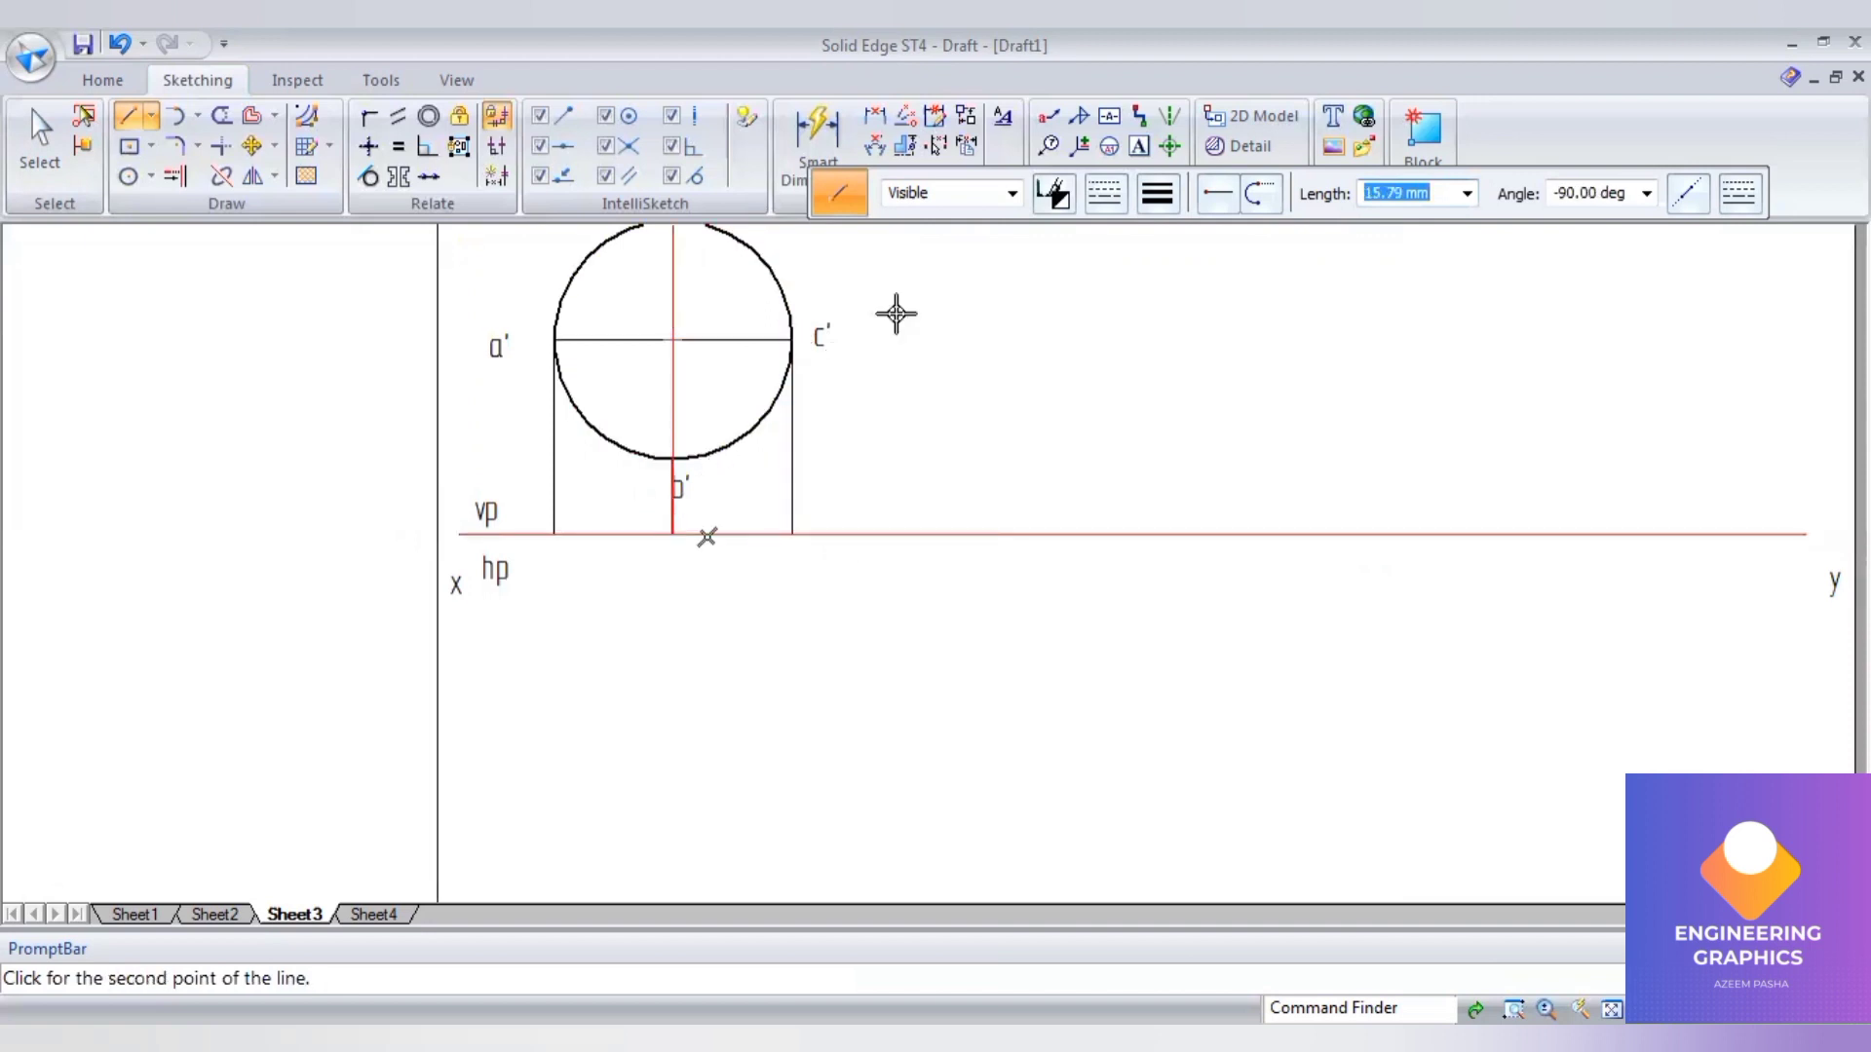
- Draw a thicker line along xy from below a' through b' to below c'
{"action": "left_click", "coordinate": [1159, 195]}
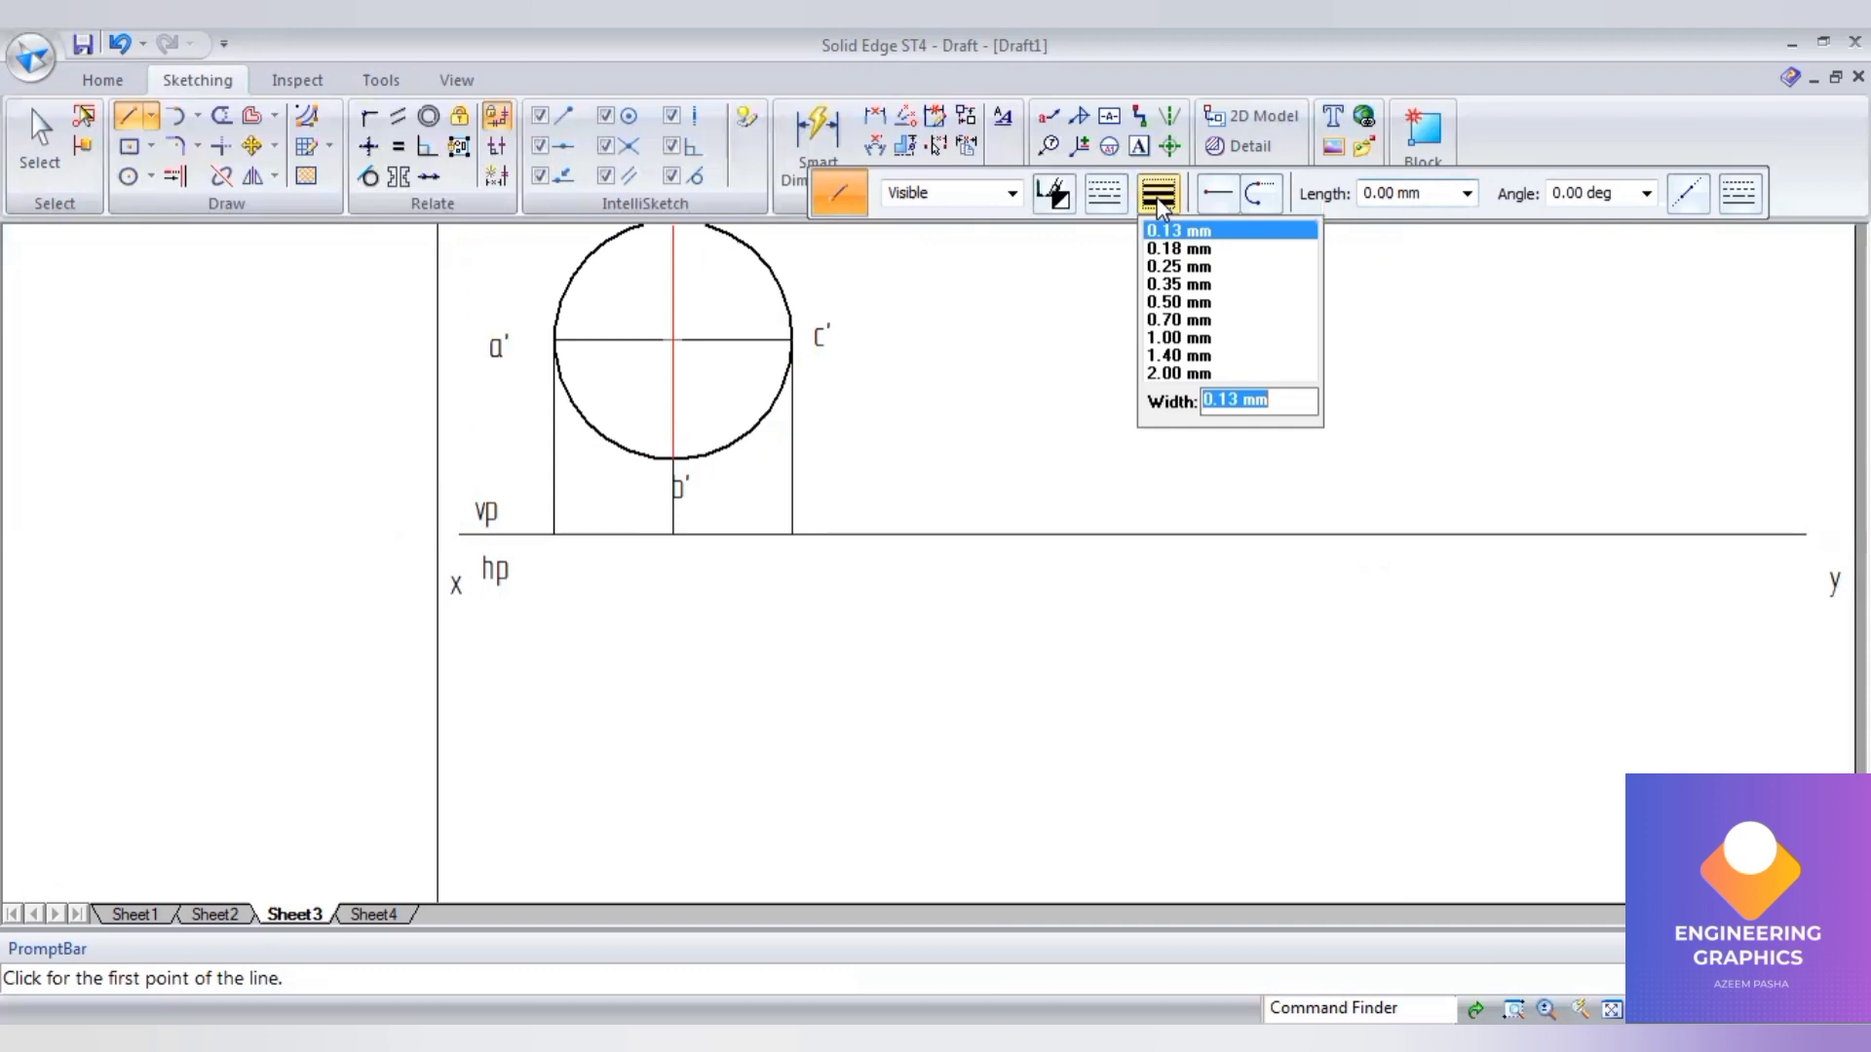
{"action": "left_click", "coordinate": [1169, 302]}
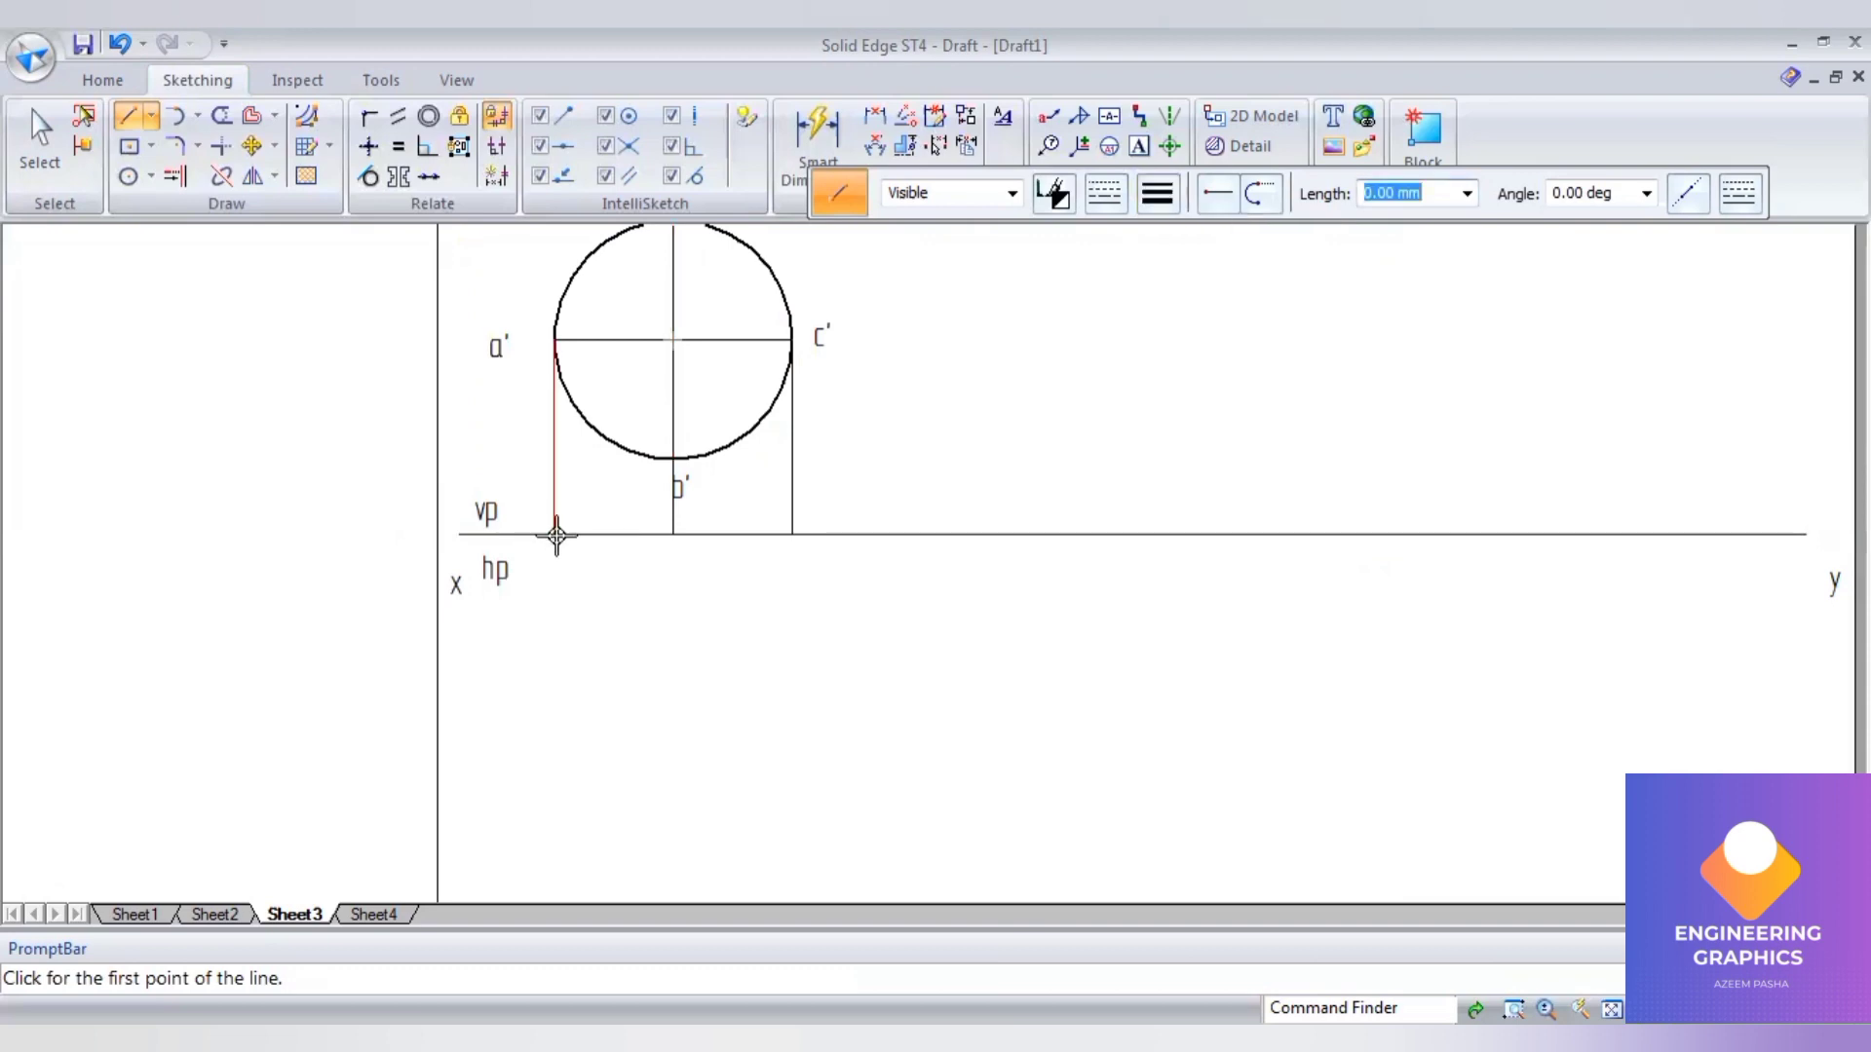
{"action": "left_click", "coordinate": [556, 534]}
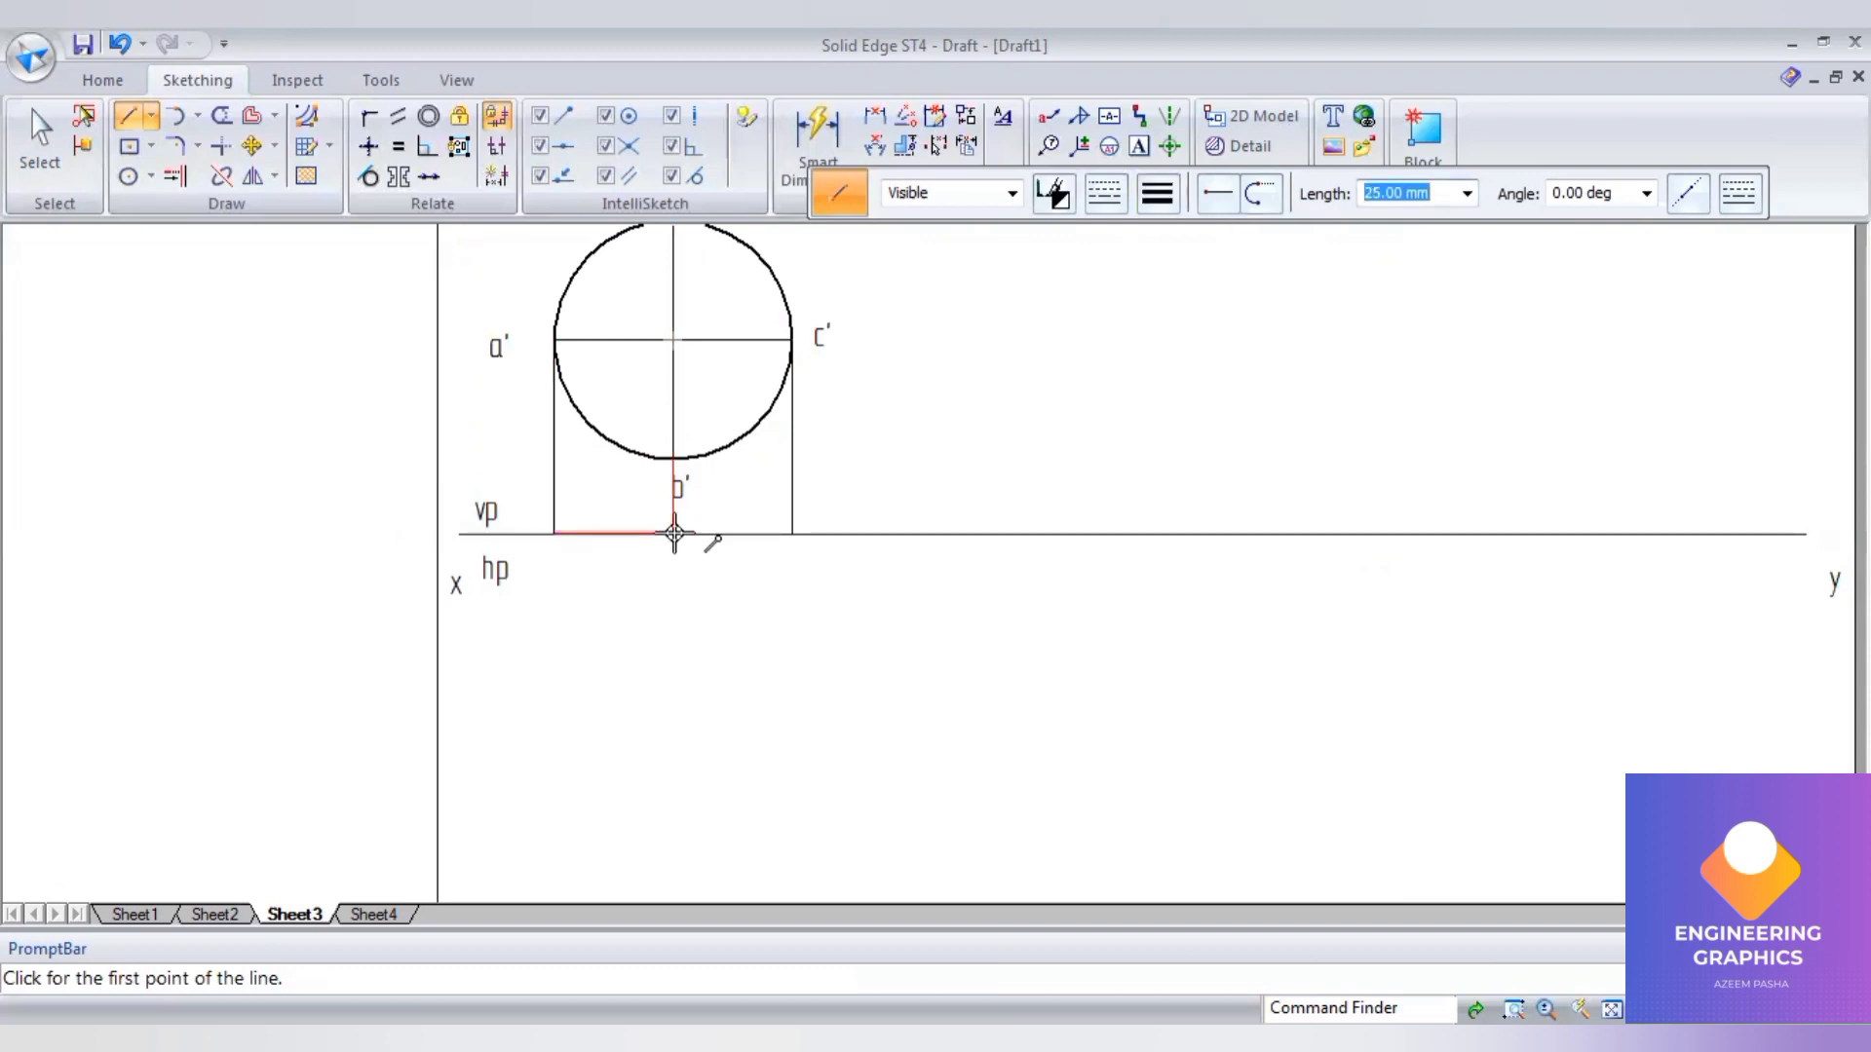
{"action": "left_click", "coordinate": [674, 534]}
{"action": "left_click", "coordinate": [792, 534]}
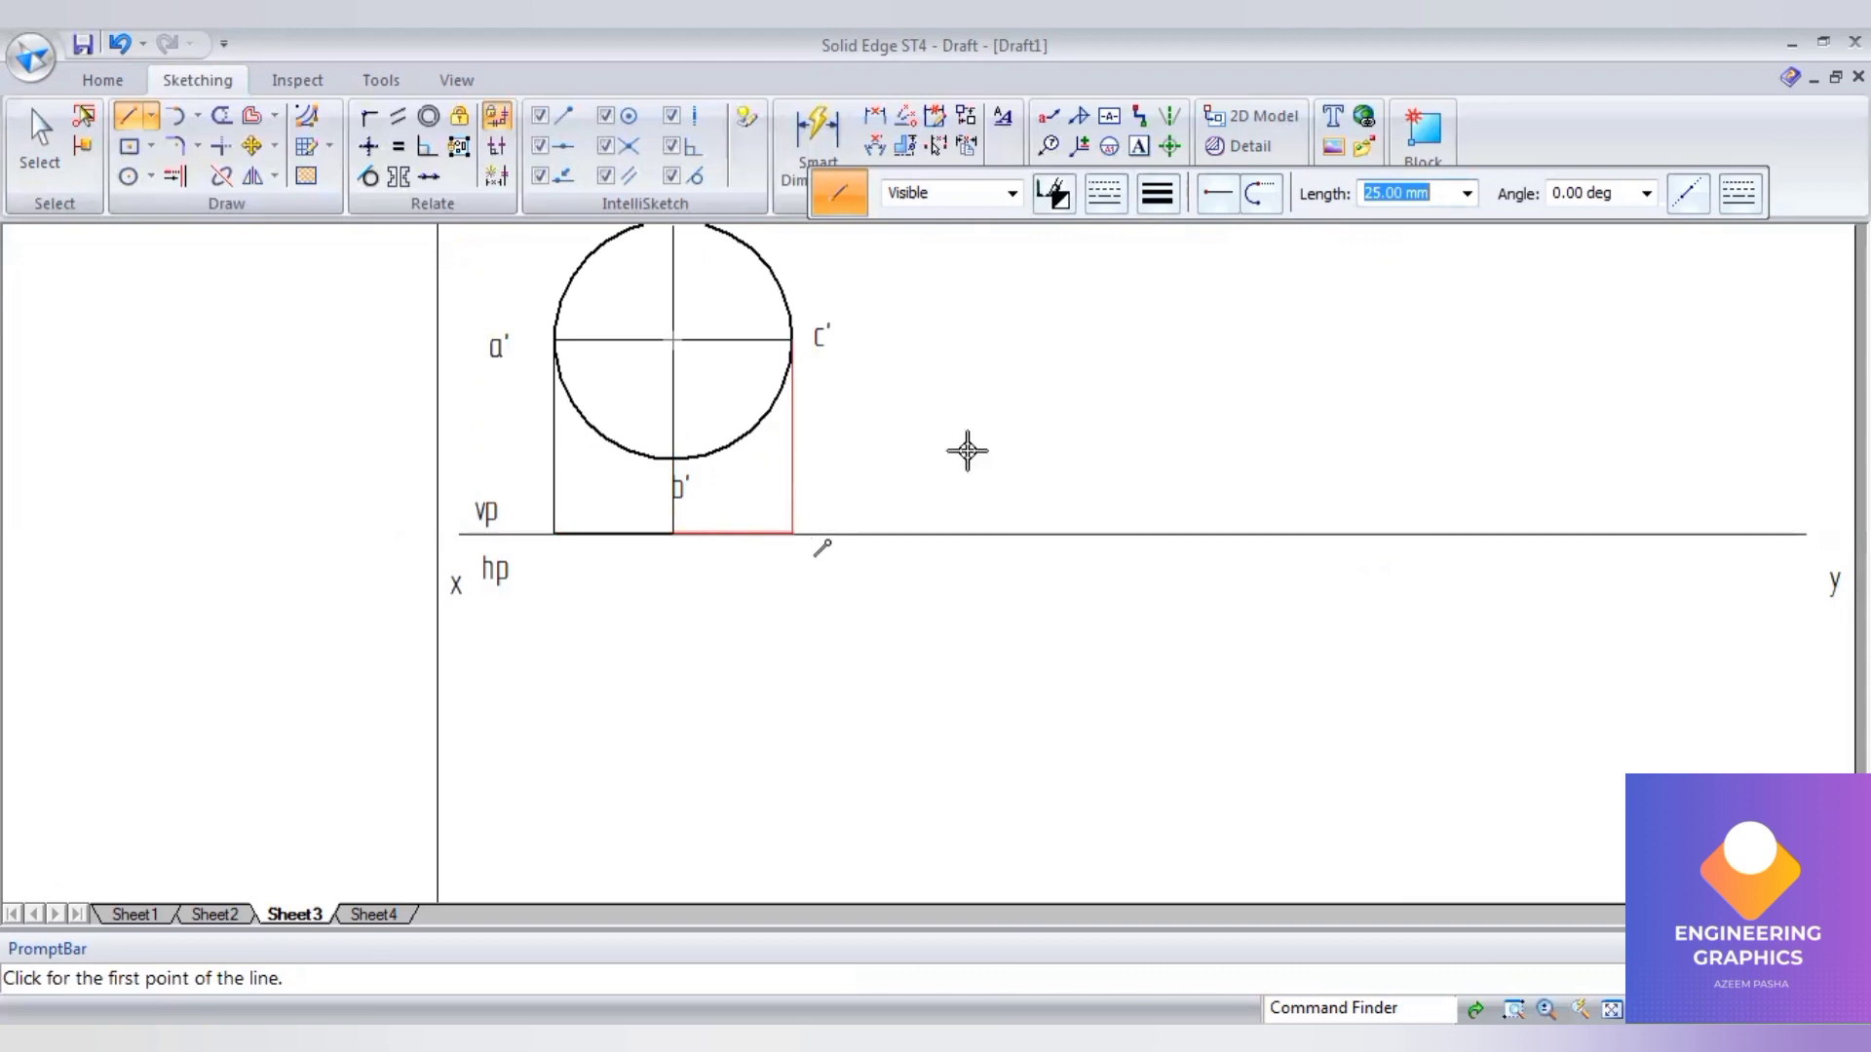
{"action": "left_click", "coordinate": [1139, 146]}
{"action": "left_click", "coordinate": [547, 537]}
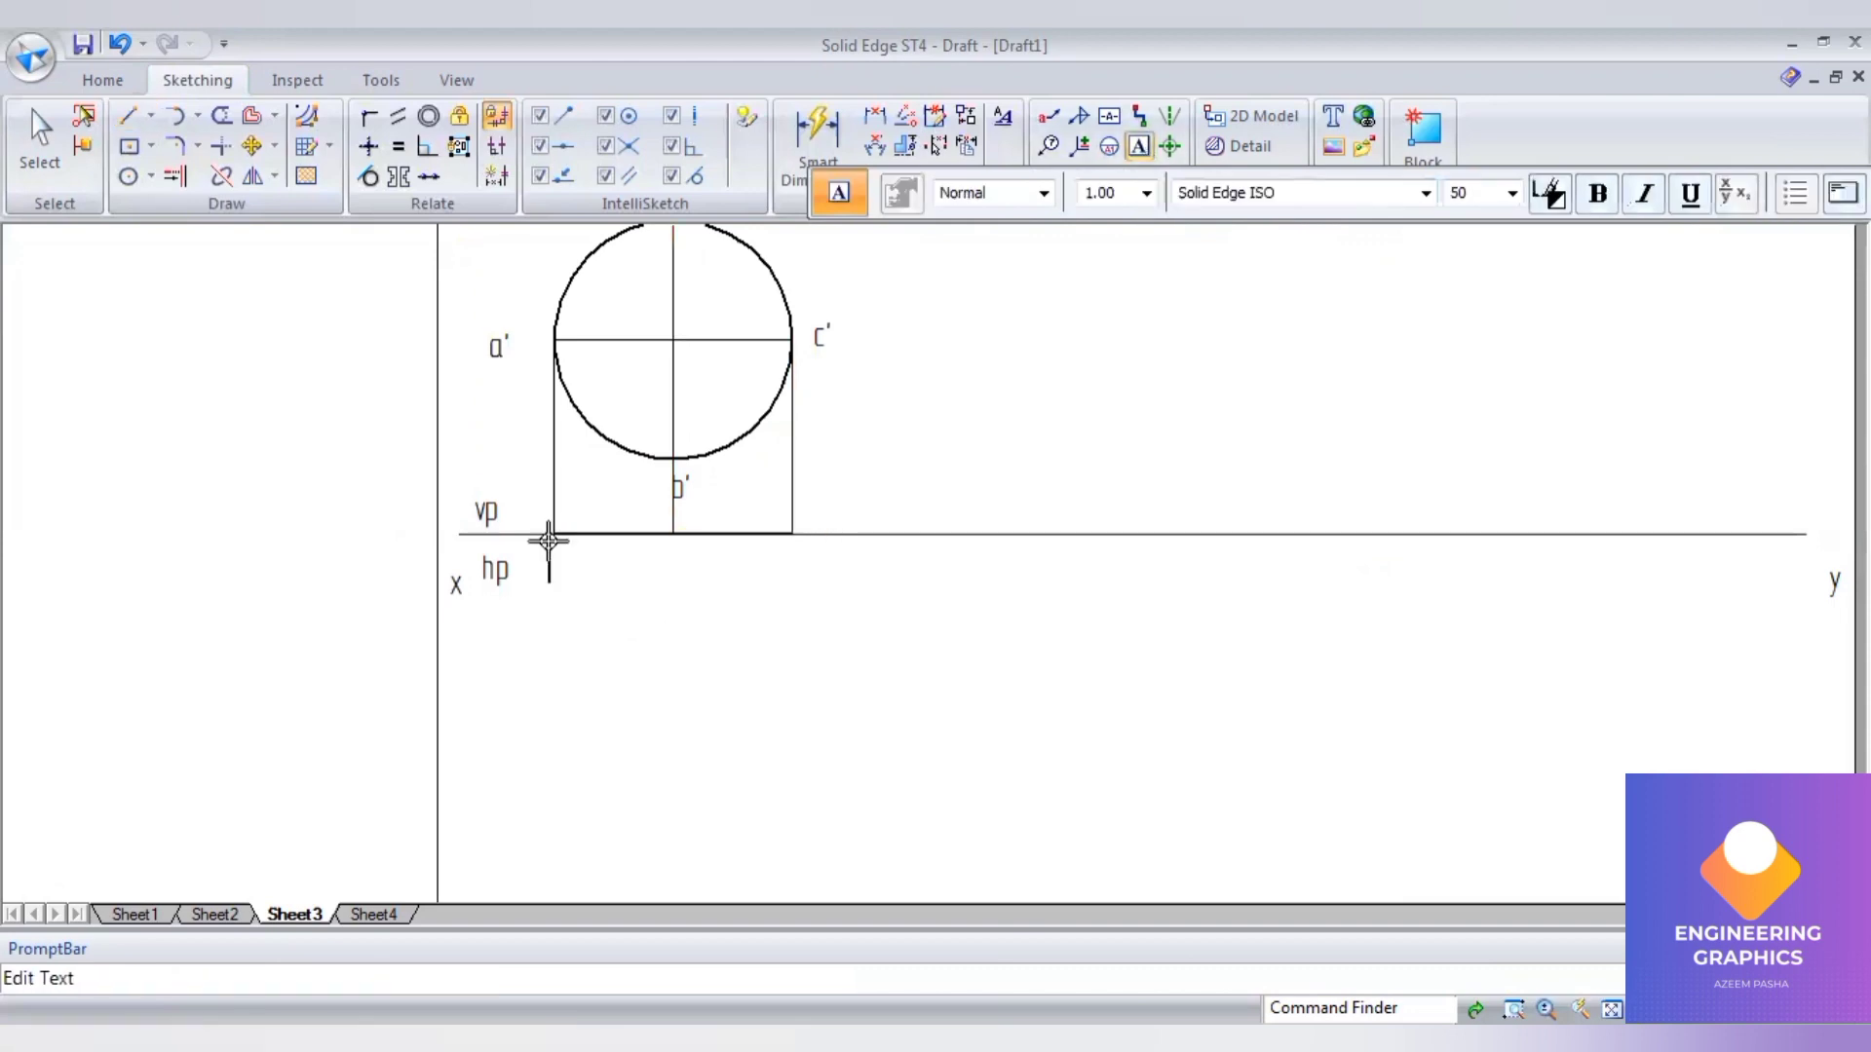
- Type 'a' under a' and 'd(b)c' under the b' projector below xy
{"action": "type", "text": "a"}
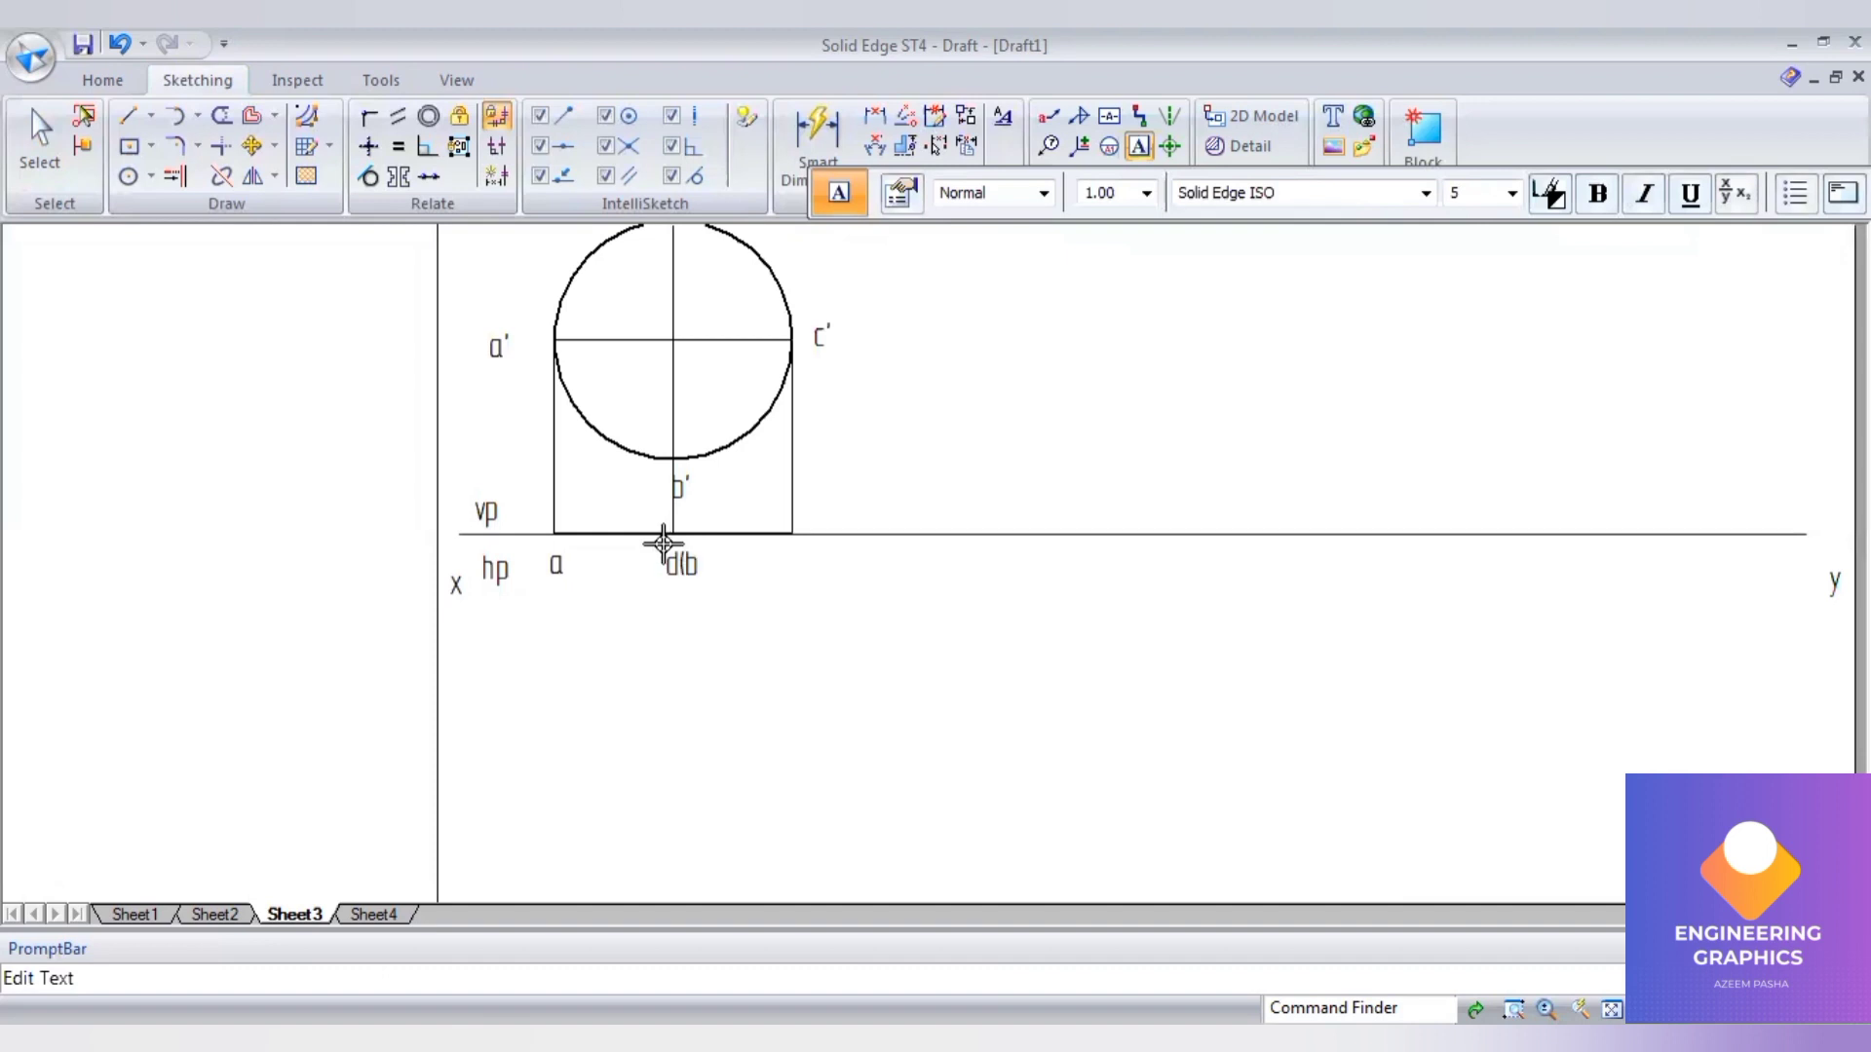
{"action": "left_click", "coordinate": [663, 543]}
{"action": "type", "text": "d(b"}
{"action": "type", "text": ")"}
{"action": "type", "text": "c"}
{"action": "scroll", "coordinate": [1040, 721], "scroll_direction": "down", "scroll_amount": 1}
{"action": "scroll", "coordinate": [1169, 397], "scroll_direction": "up", "scroll_amount": 1}
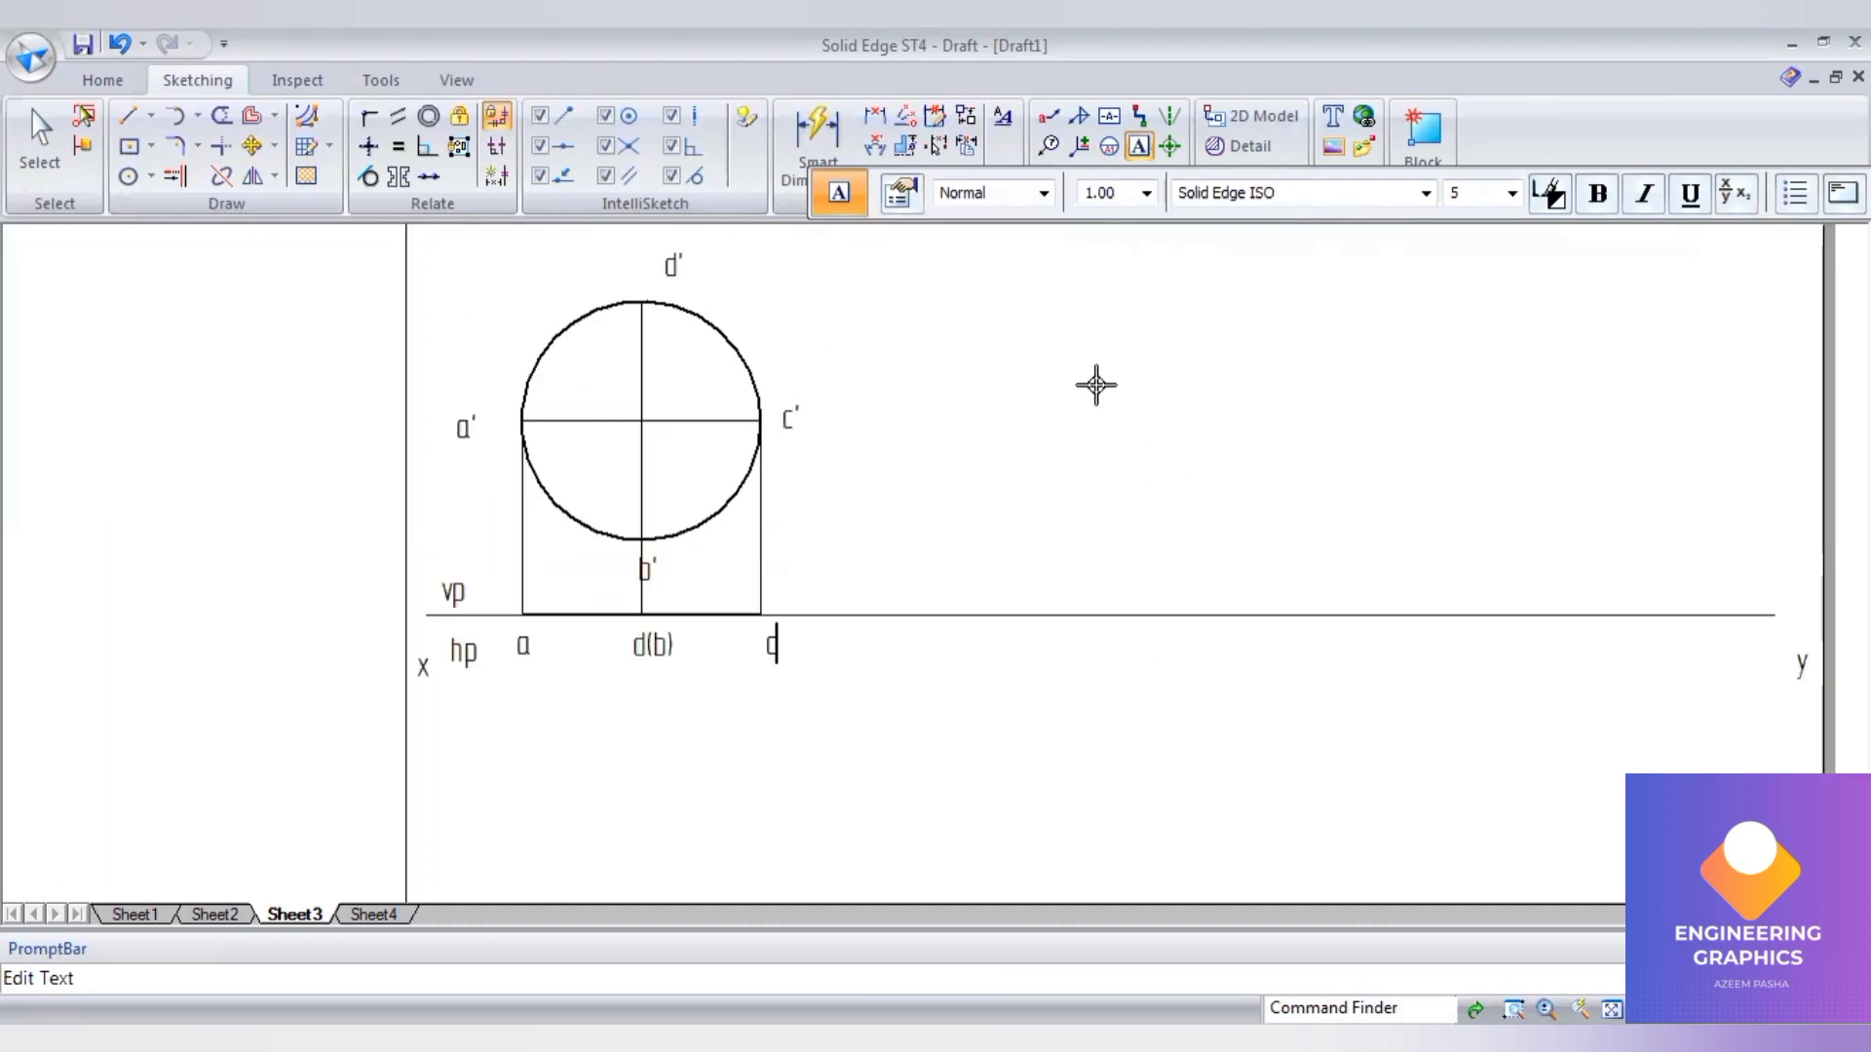
- Dimension the circle's vertical diameter as 50 at left, then set up 0.13 mm lines
{"action": "left_click", "coordinate": [817, 132]}
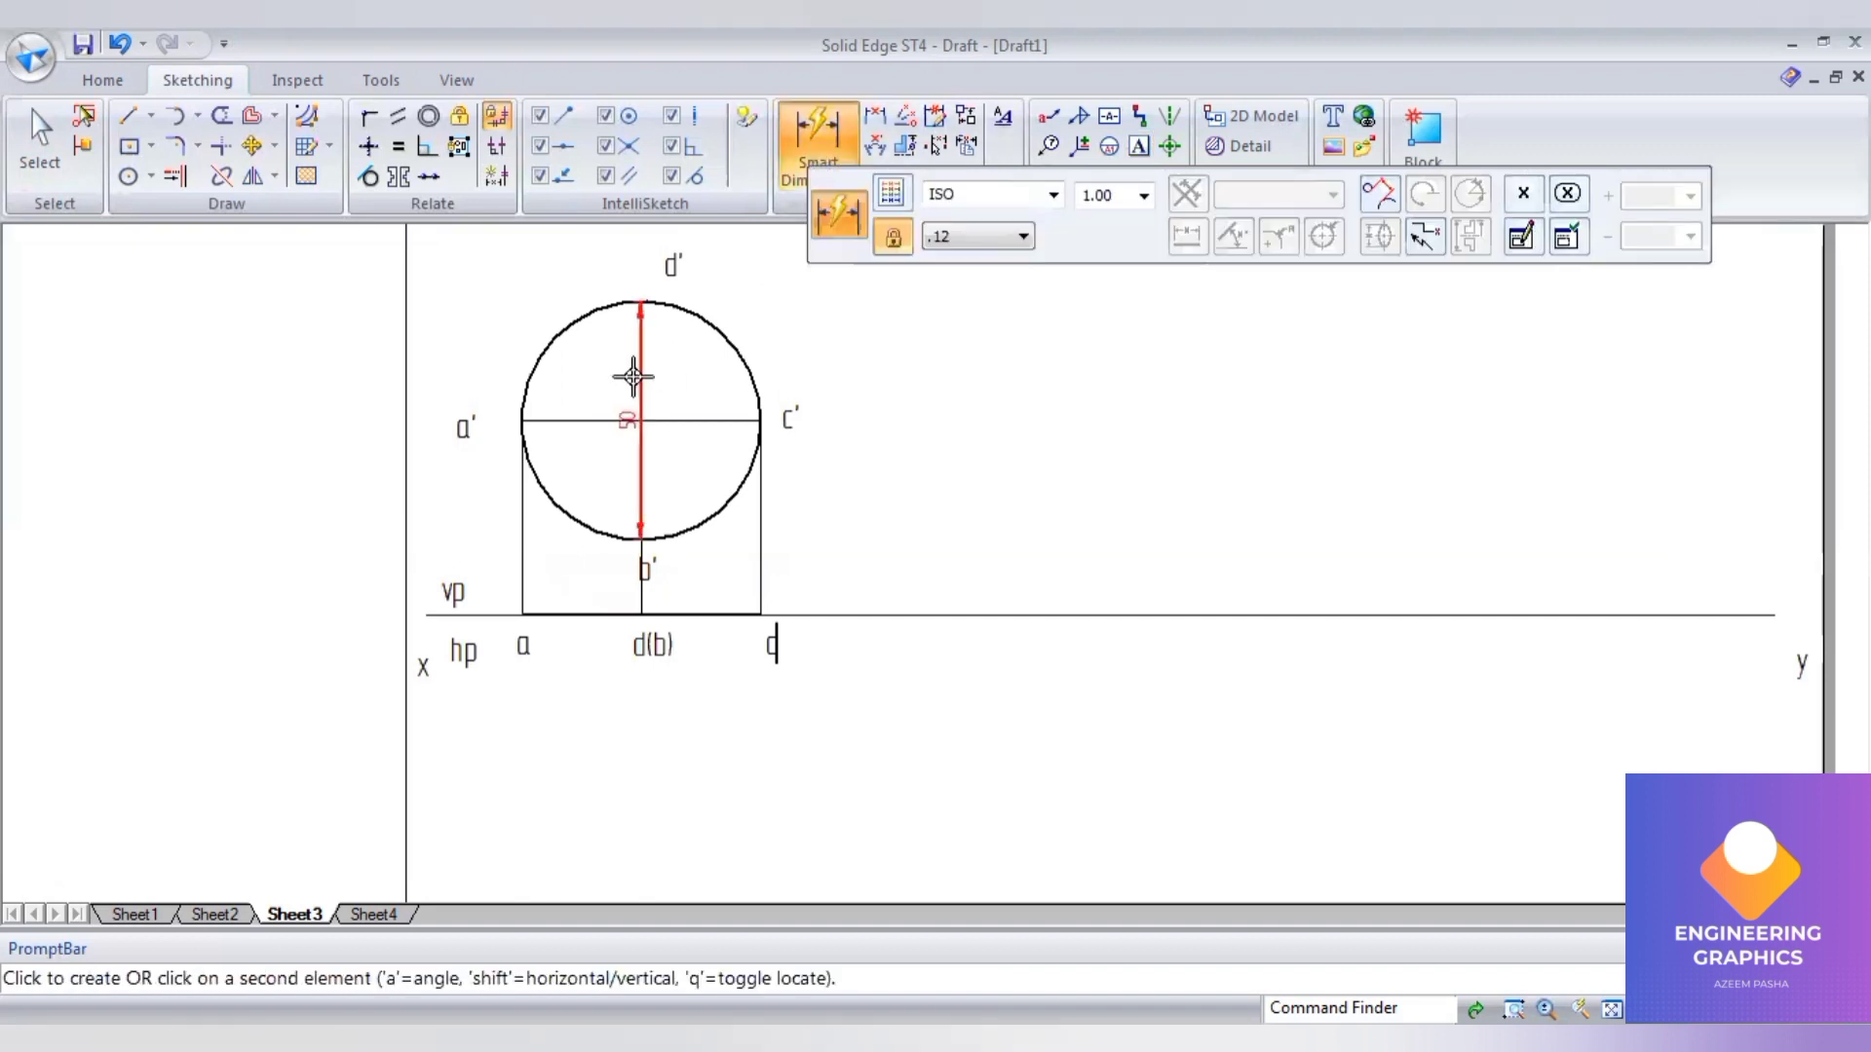
{"action": "left_click", "coordinate": [435, 369]}
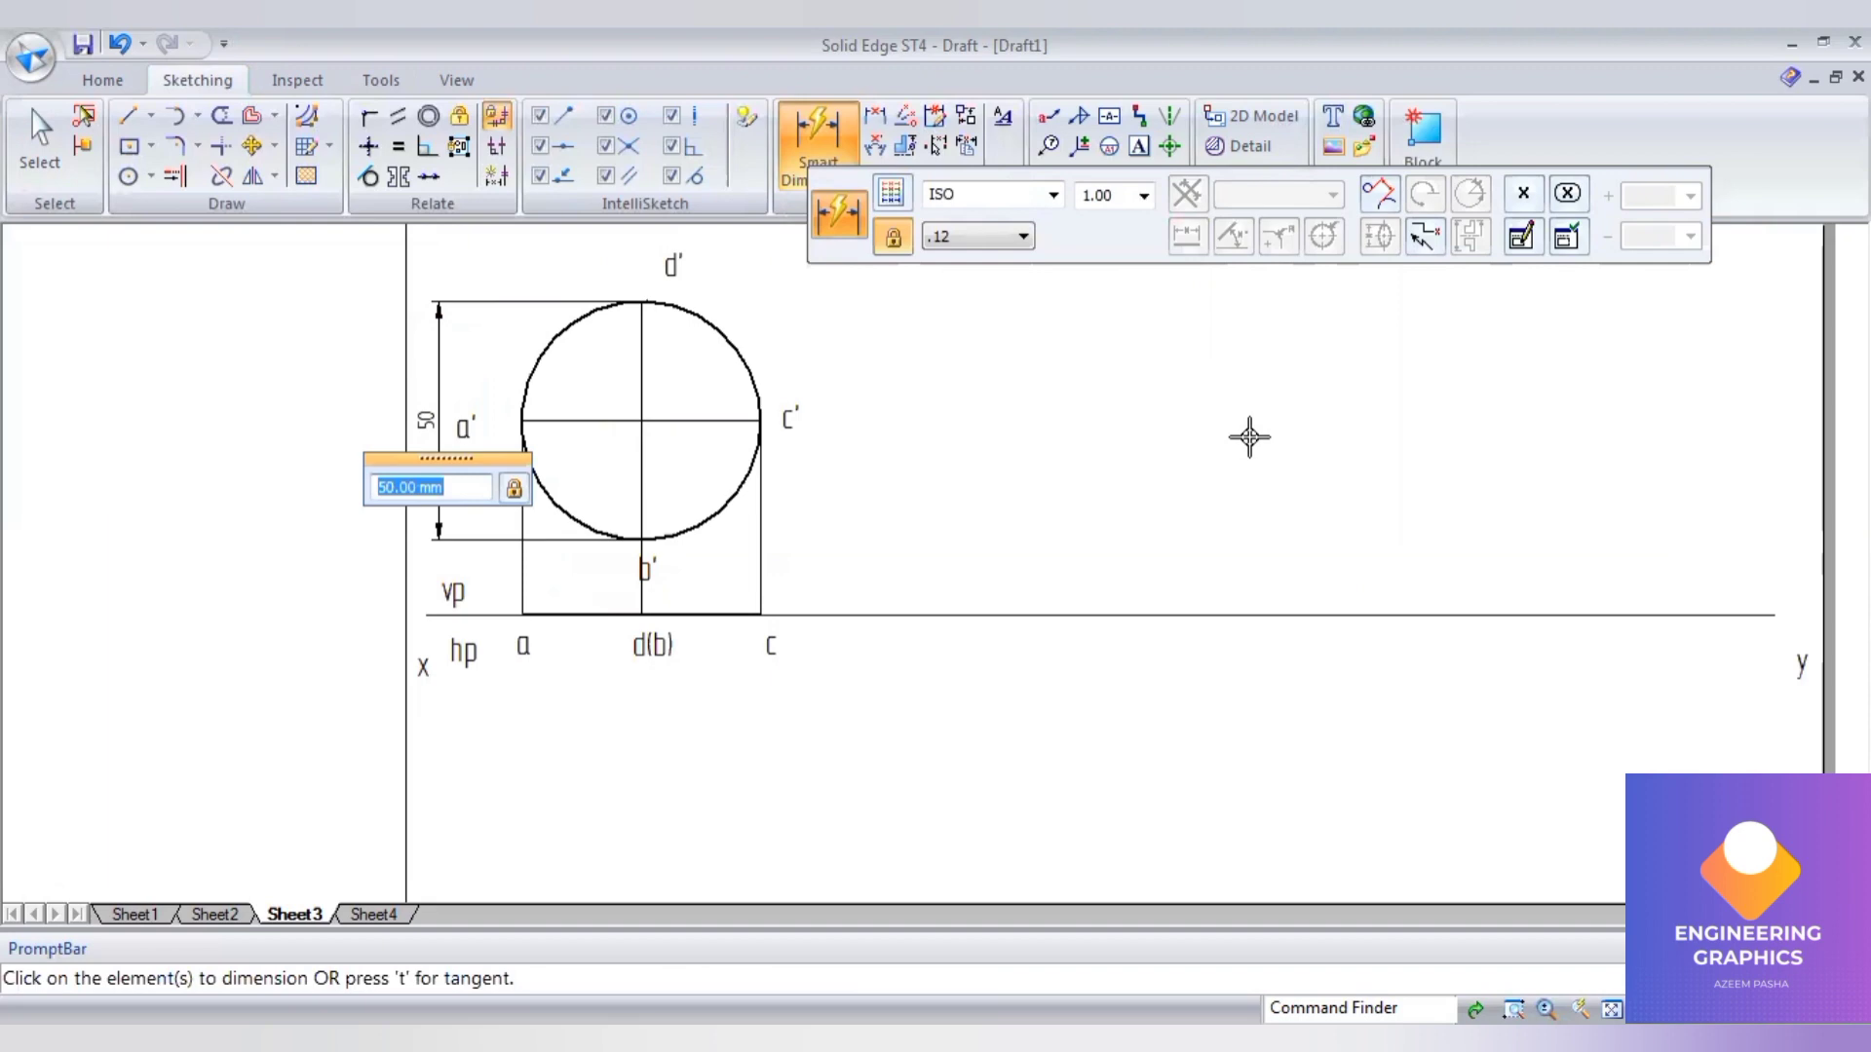
{"action": "left_click", "coordinate": [127, 116]}
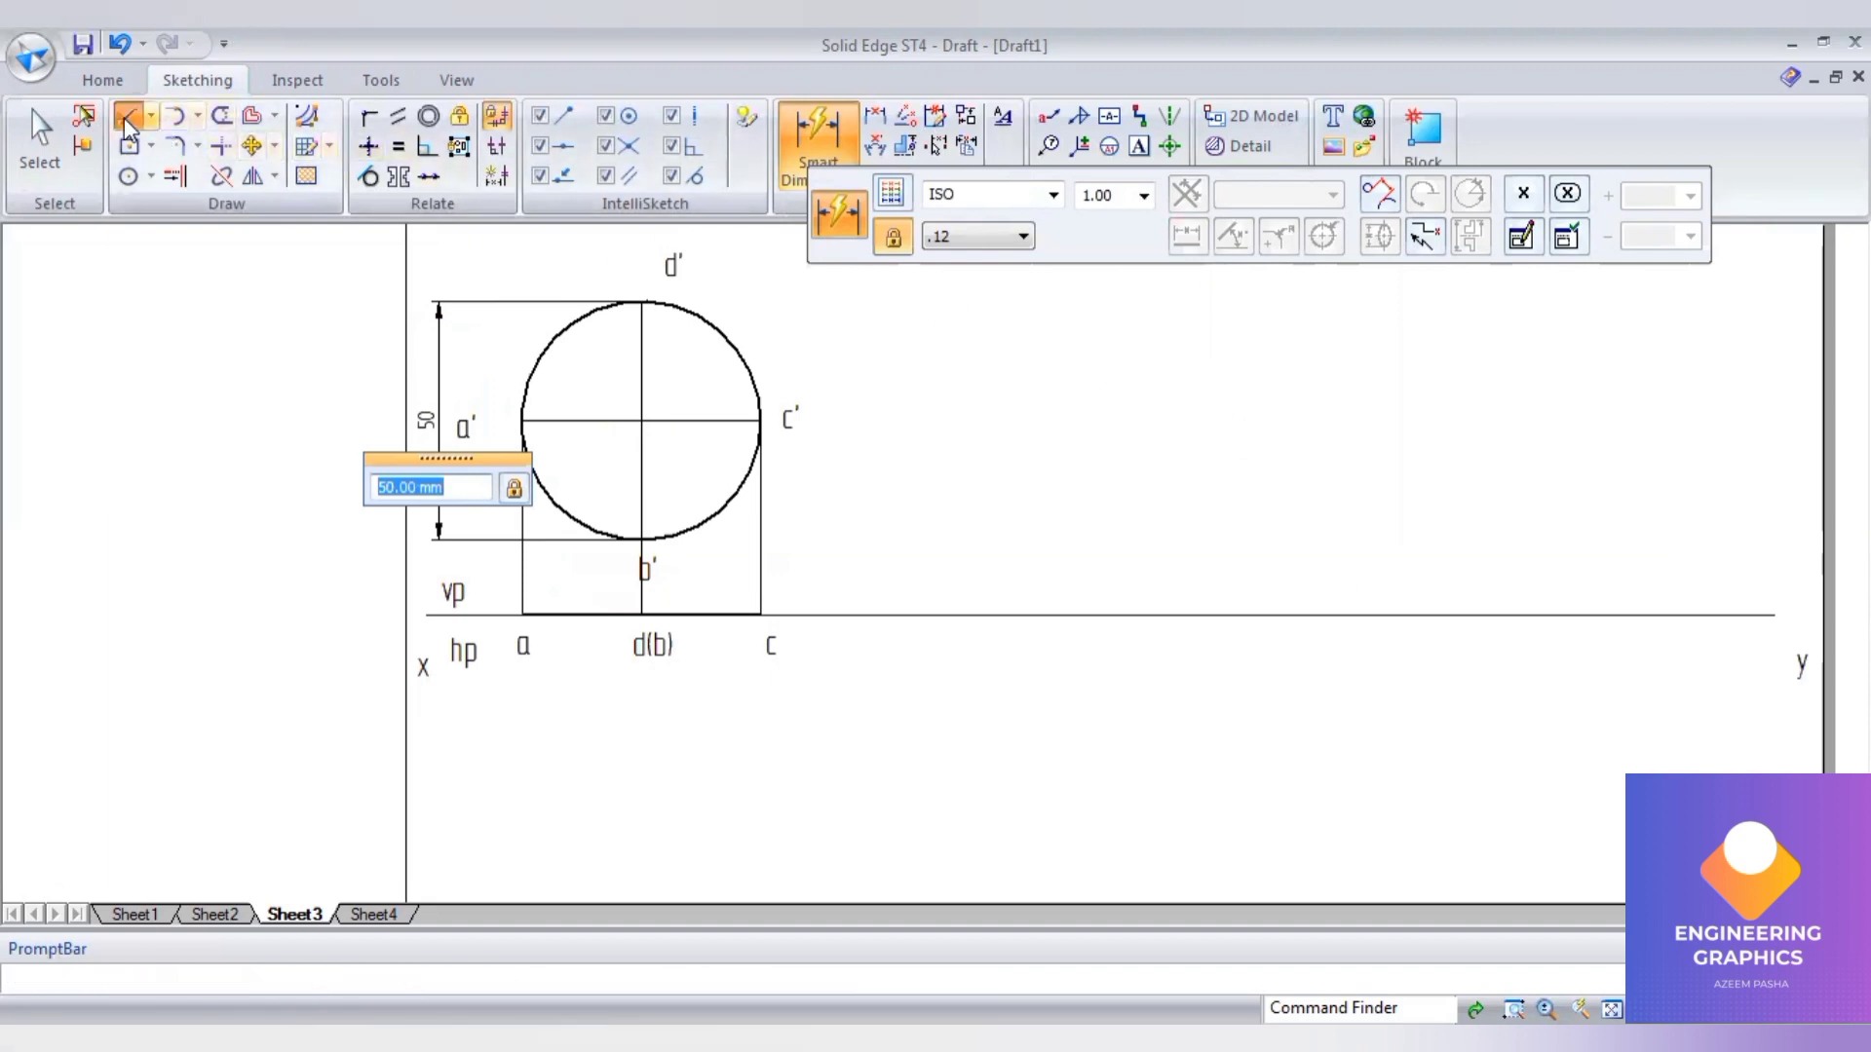
{"action": "left_click", "coordinate": [1156, 193]}
{"action": "left_click", "coordinate": [1158, 228]}
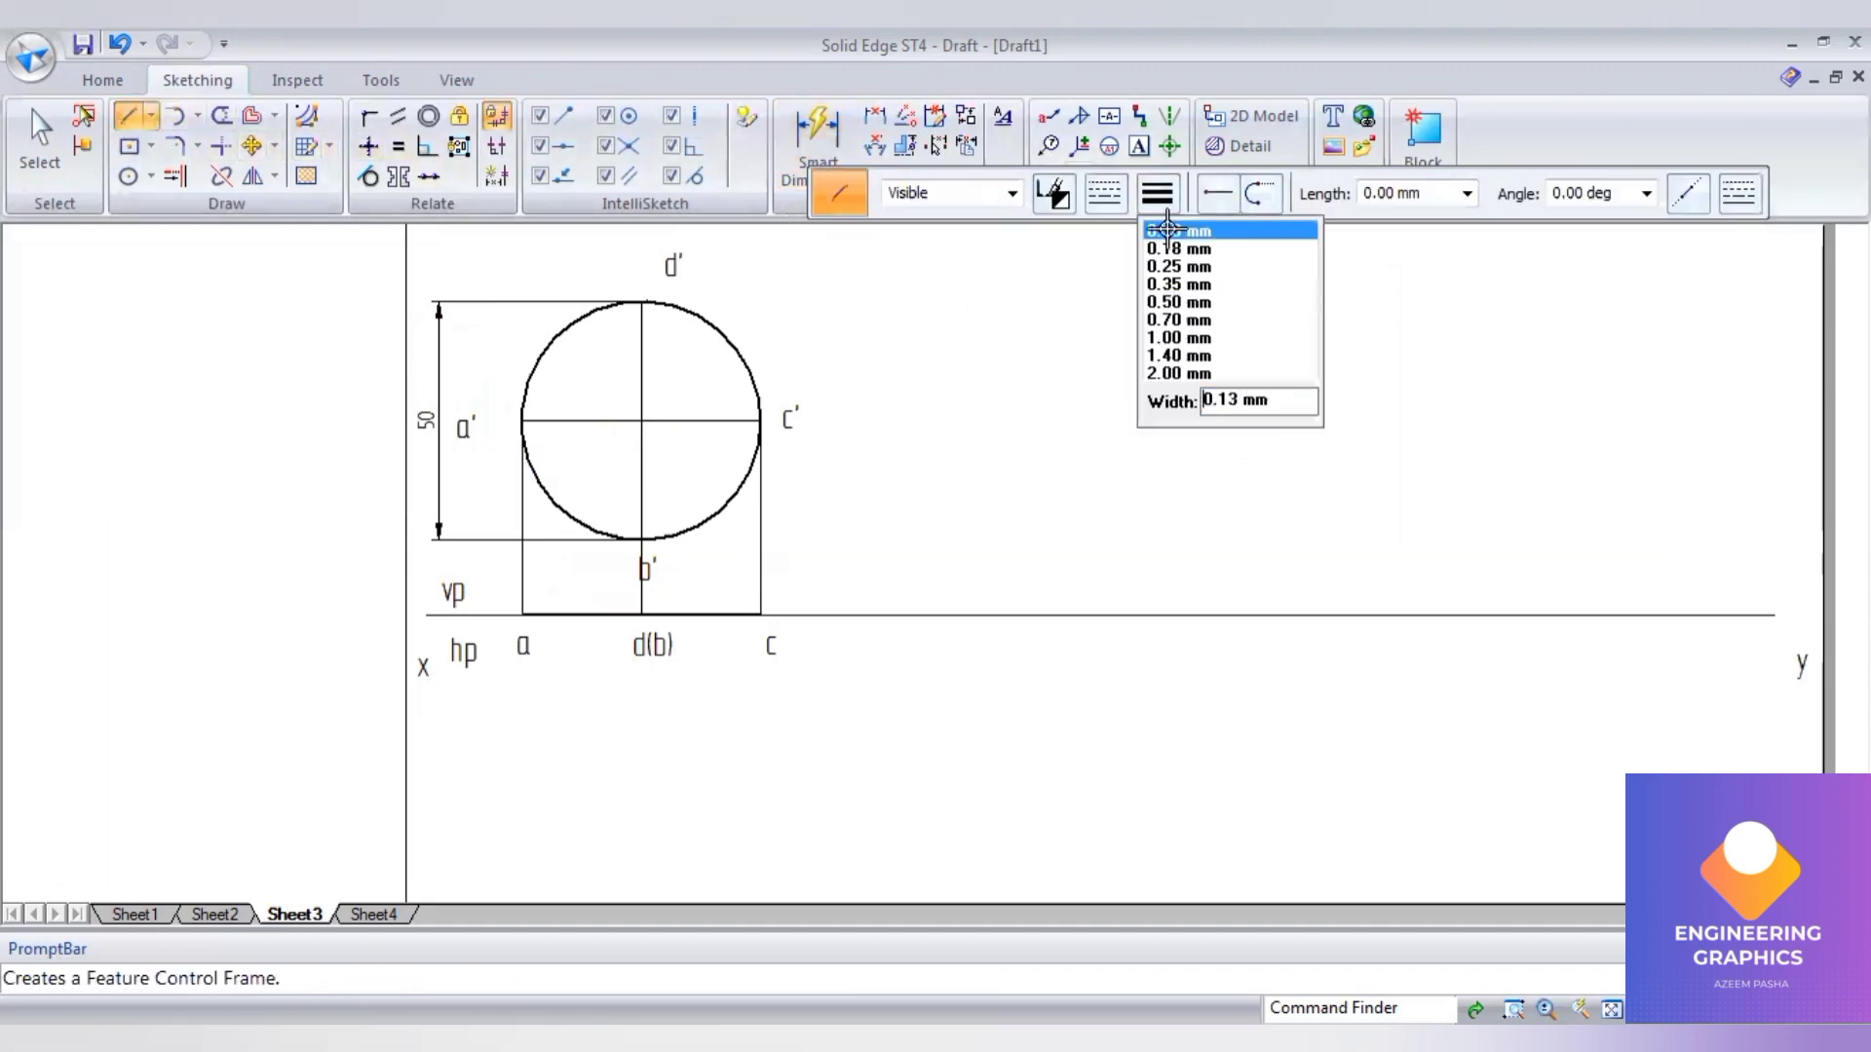
{"action": "left_click", "coordinate": [643, 297]}
- Draw horizontal projectors right from d' and b', and a vertical edge line between them
{"action": "left_click", "coordinate": [1173, 305]}
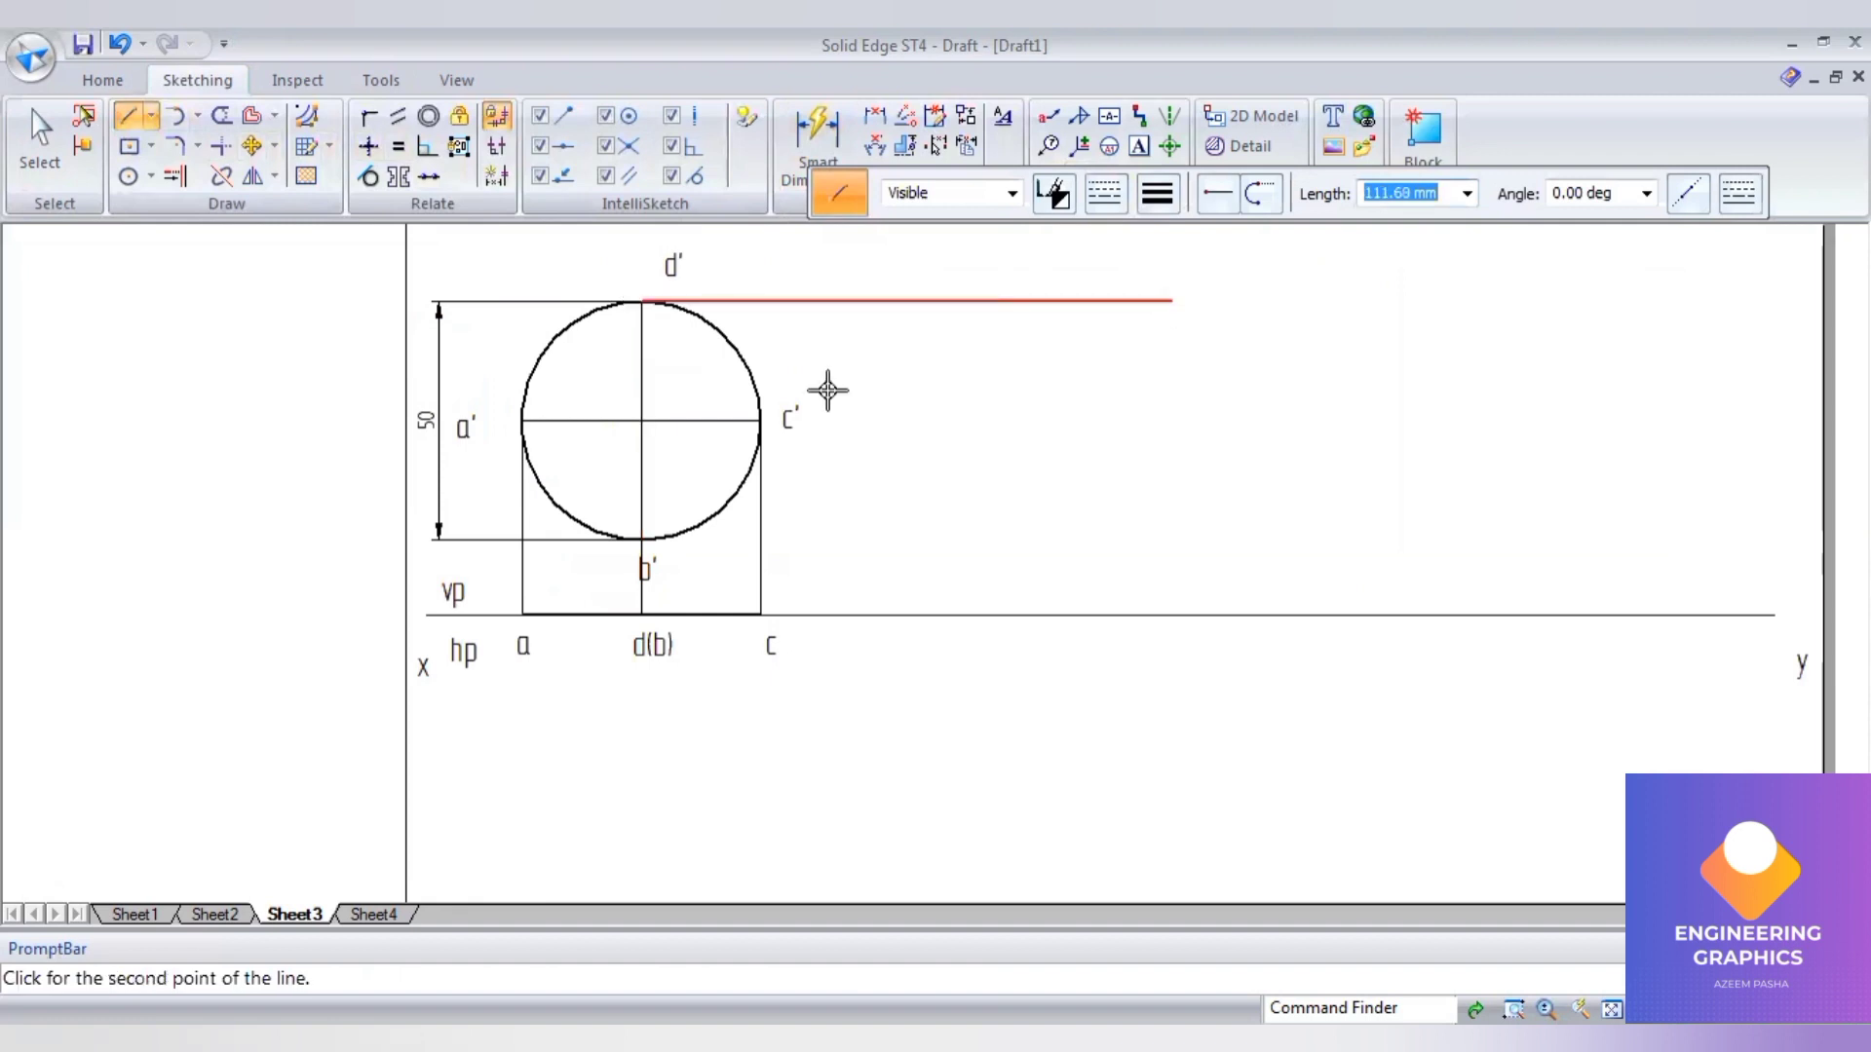
{"action": "right_click", "coordinate": [828, 390]}
{"action": "left_click", "coordinate": [640, 538]}
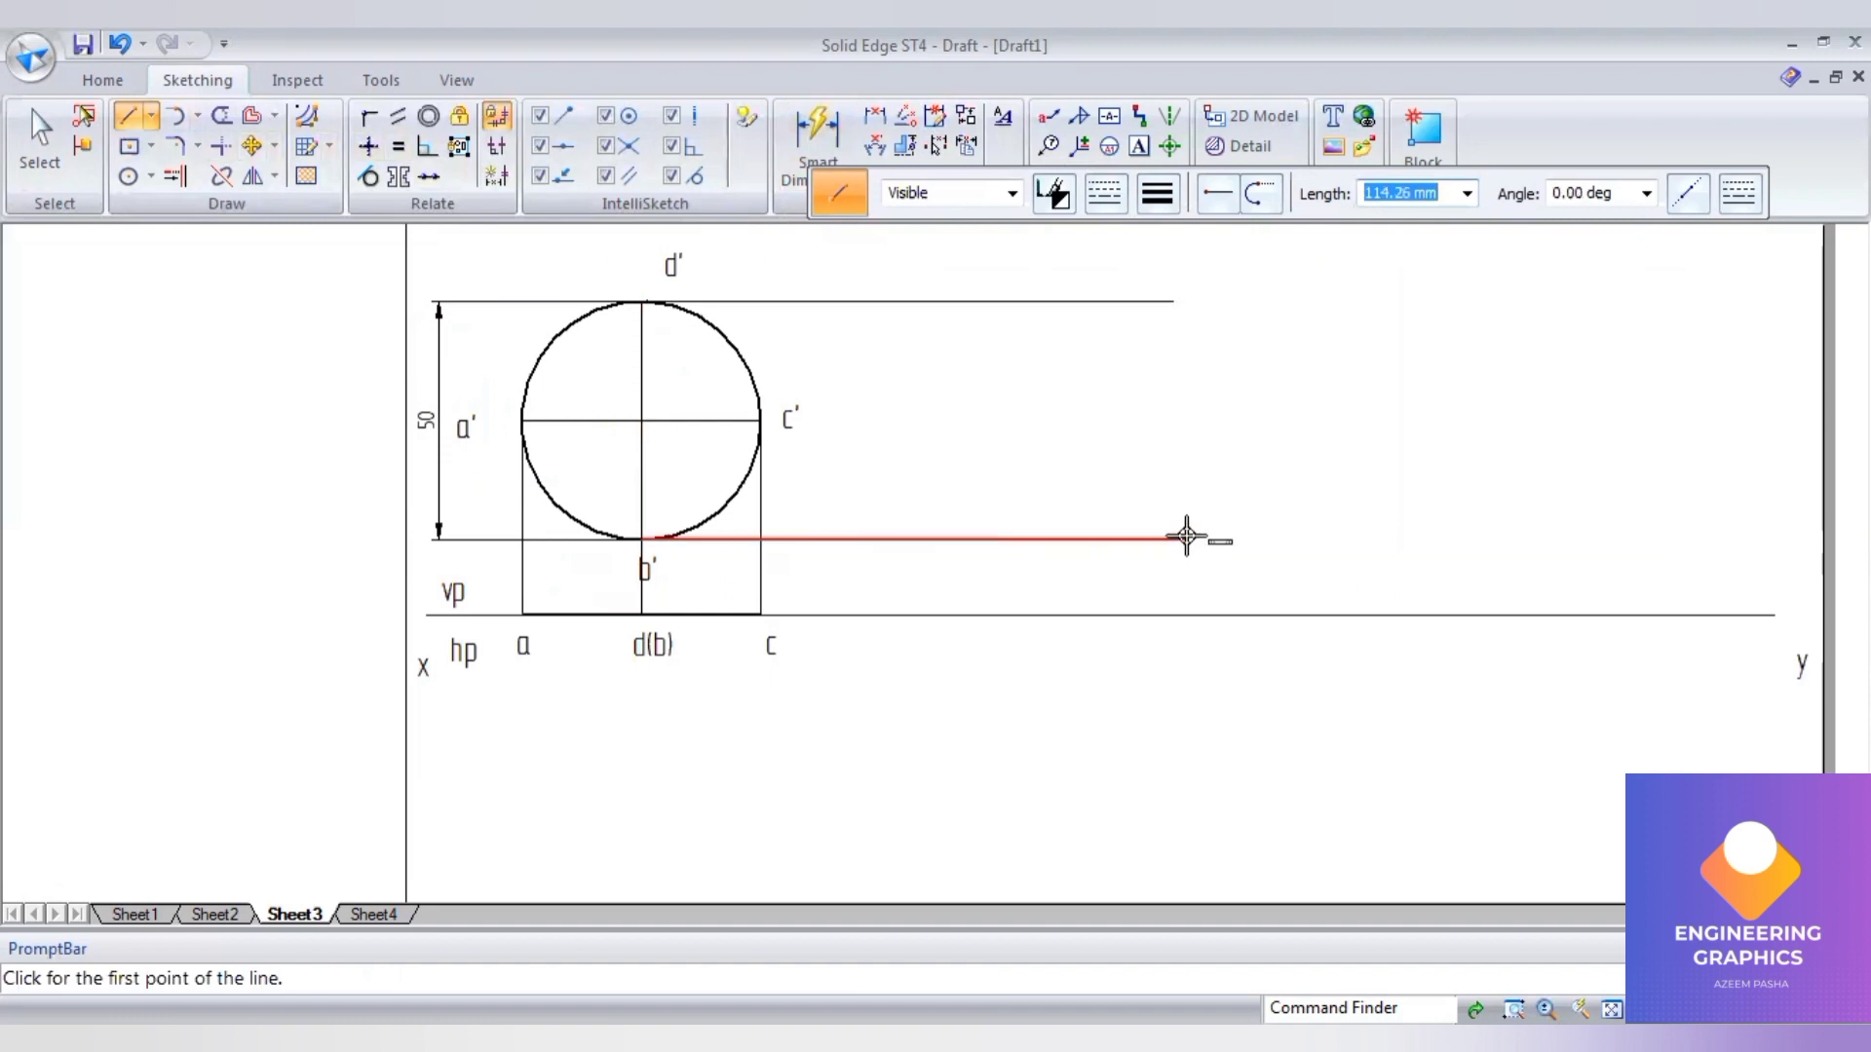
{"action": "left_click", "coordinate": [1186, 538]}
{"action": "right_click", "coordinate": [1169, 507]}
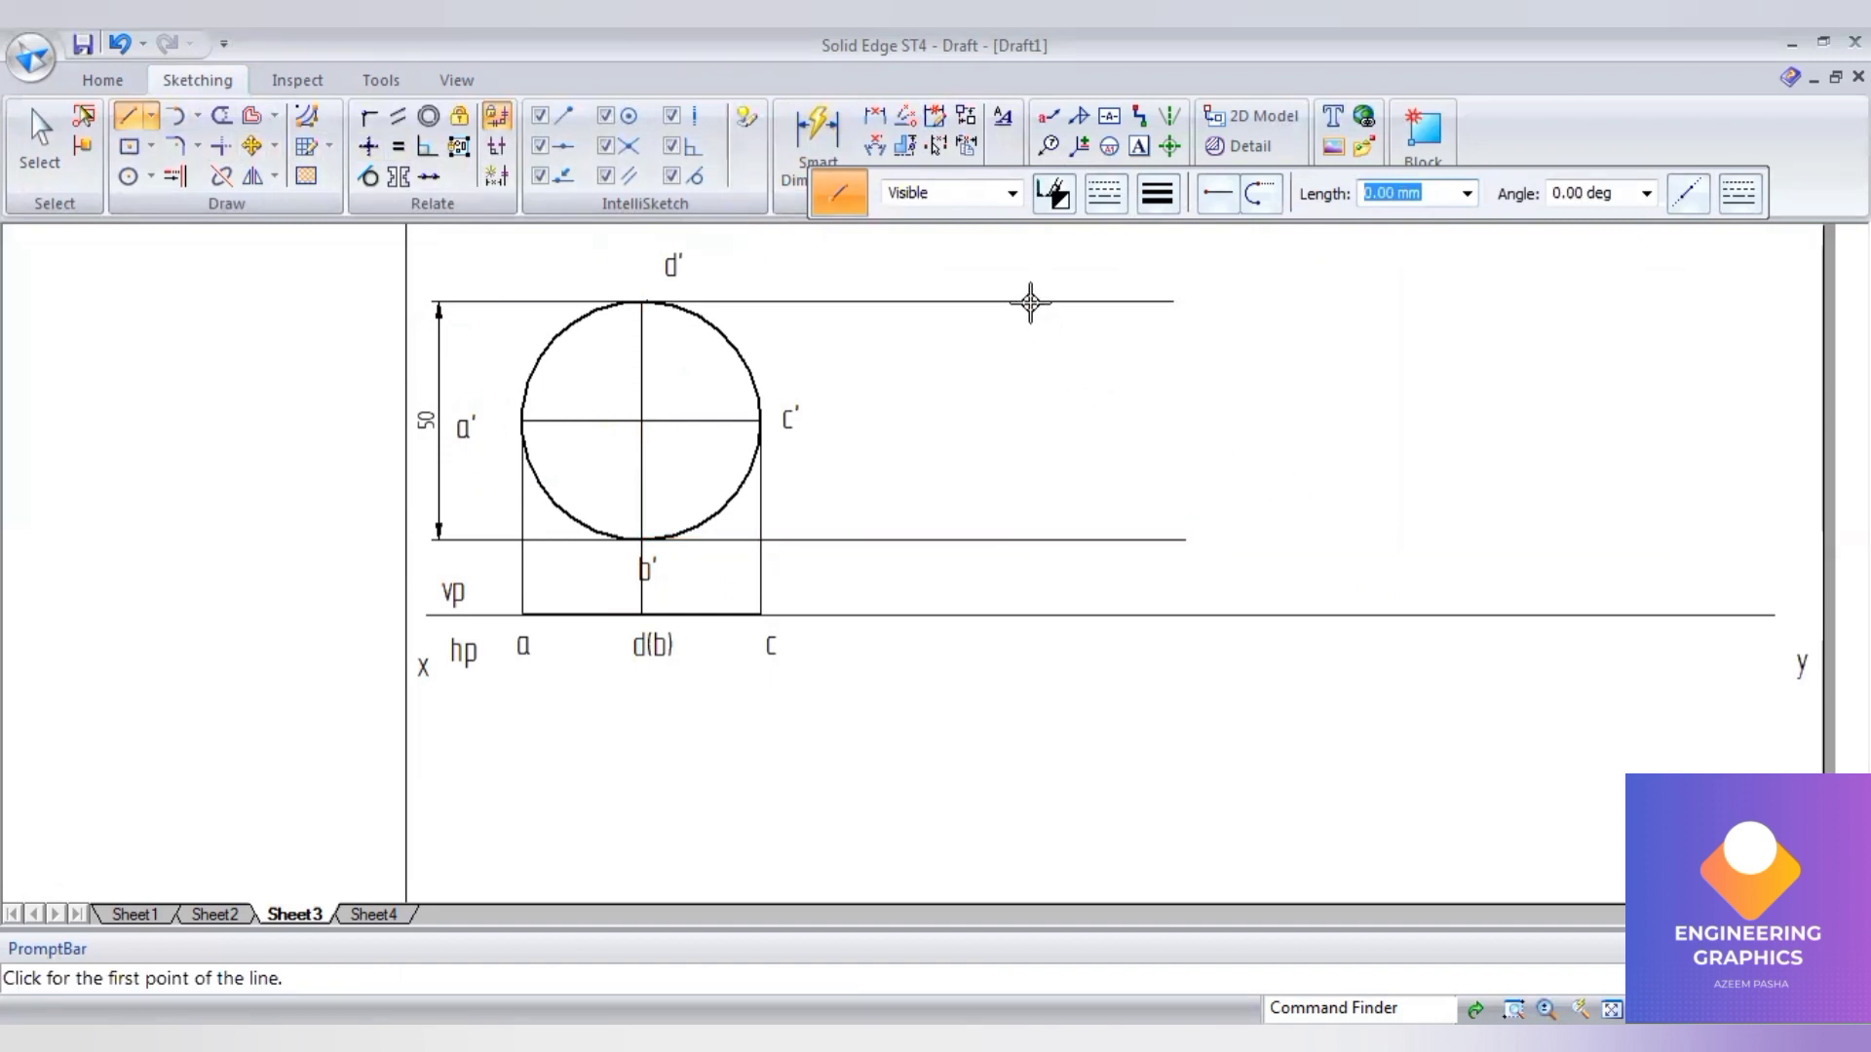
{"action": "left_click", "coordinate": [1030, 302]}
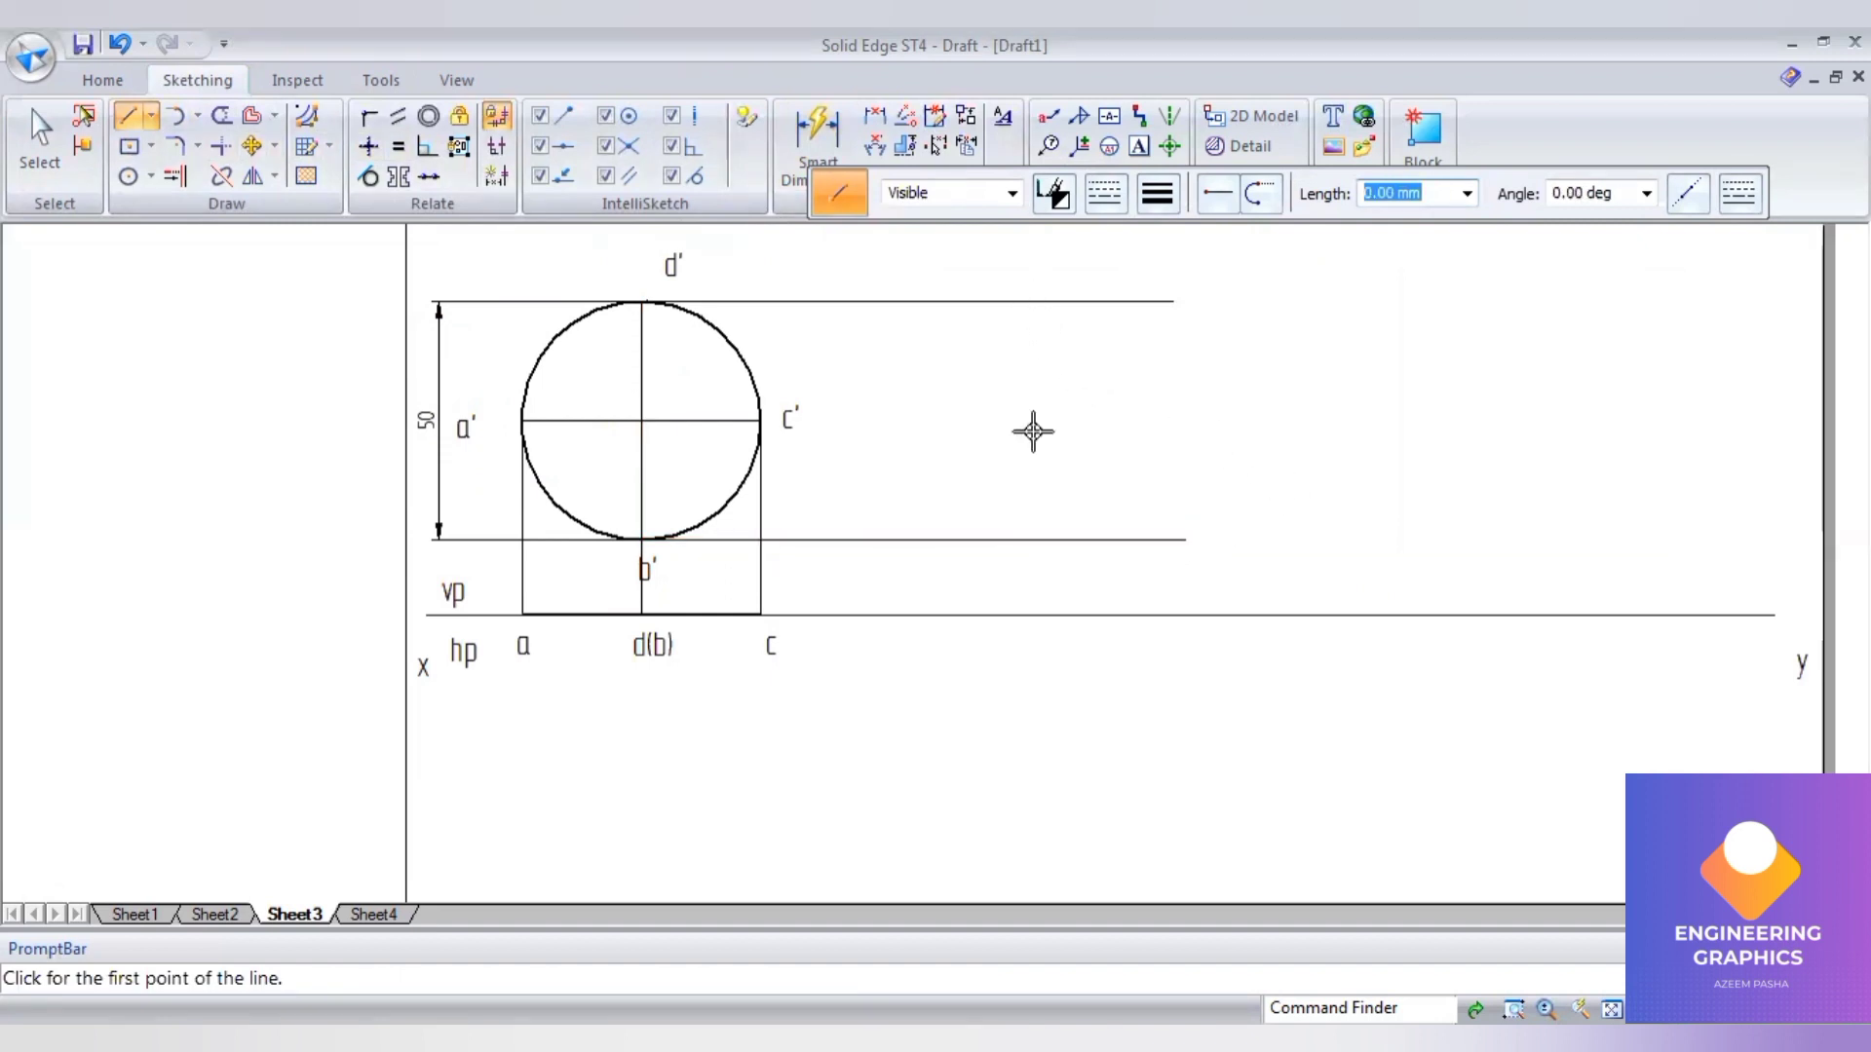
{"action": "left_click", "coordinate": [1031, 538]}
{"action": "right_click", "coordinate": [1057, 448]}
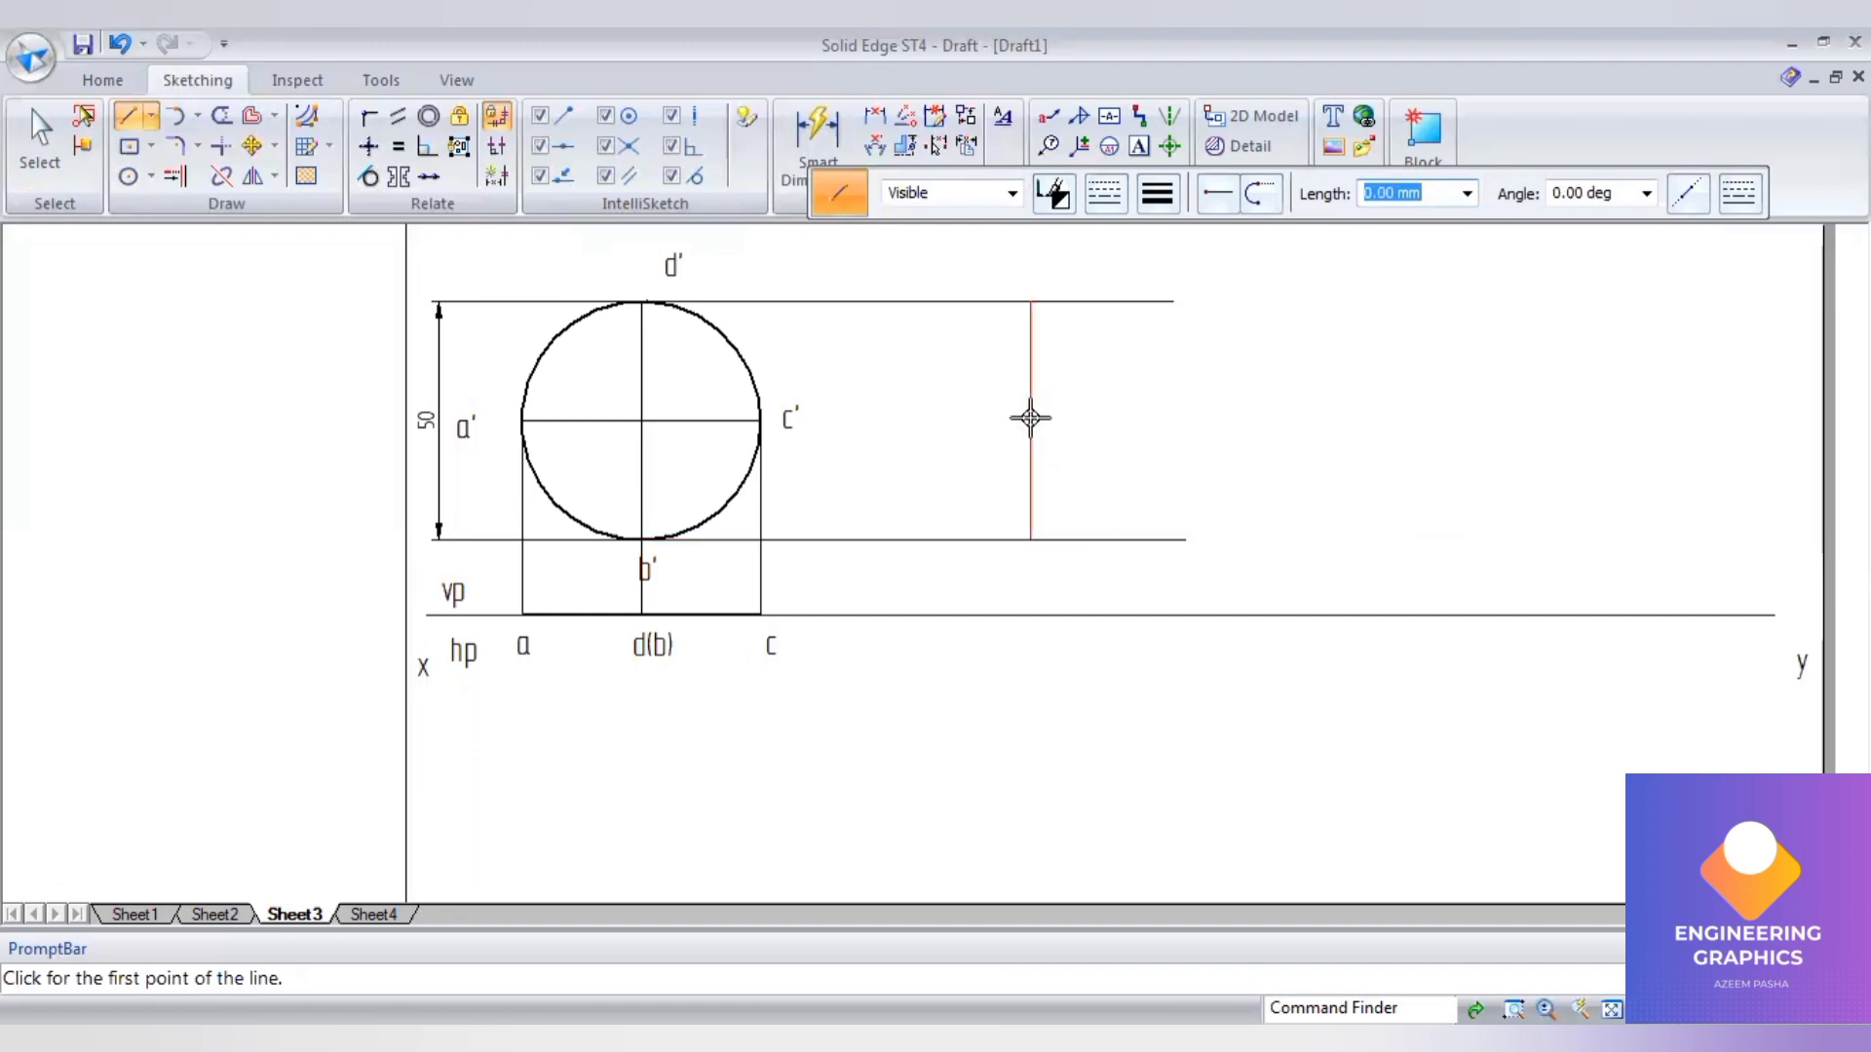
- Draw a 25 mm horizontal centre line as two 12.5 mm halves from the vertical line's midpoint
{"action": "left_click", "coordinate": [1030, 419]}
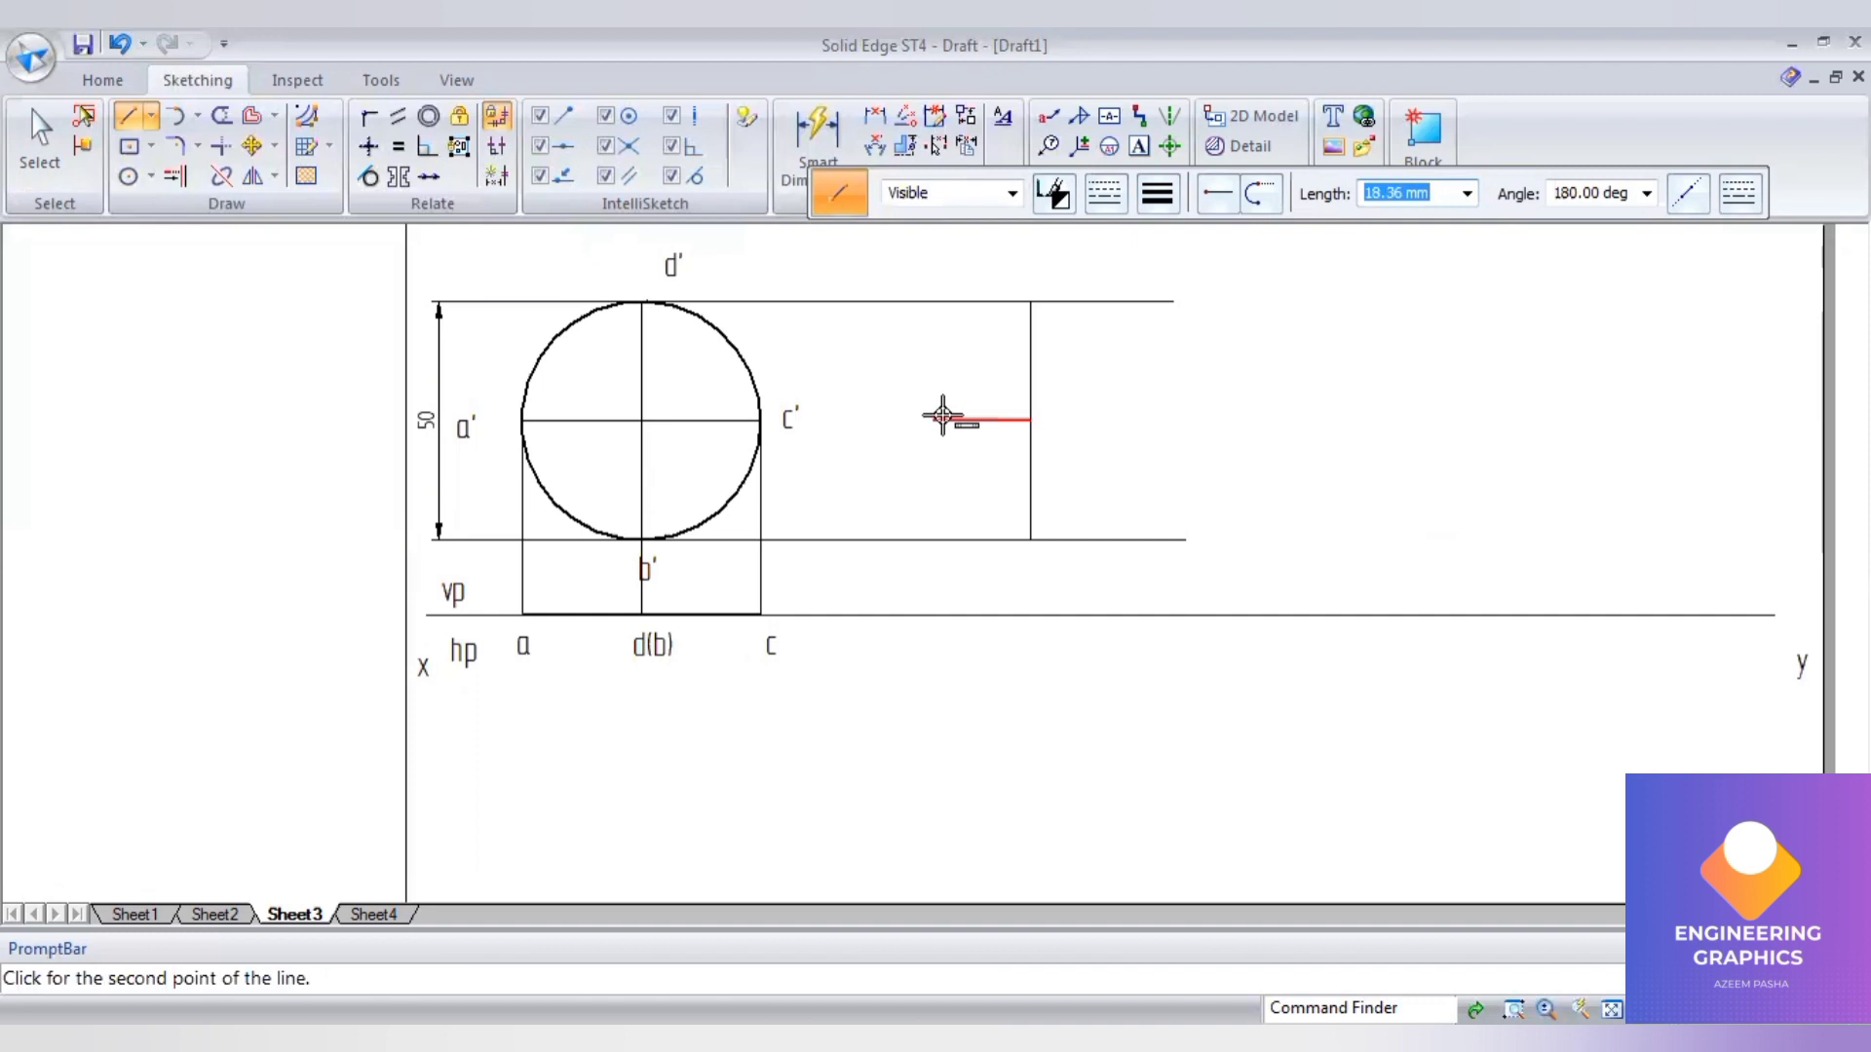
{"action": "type", "text": "12.5"}
{"action": "key", "text": "Tab"}
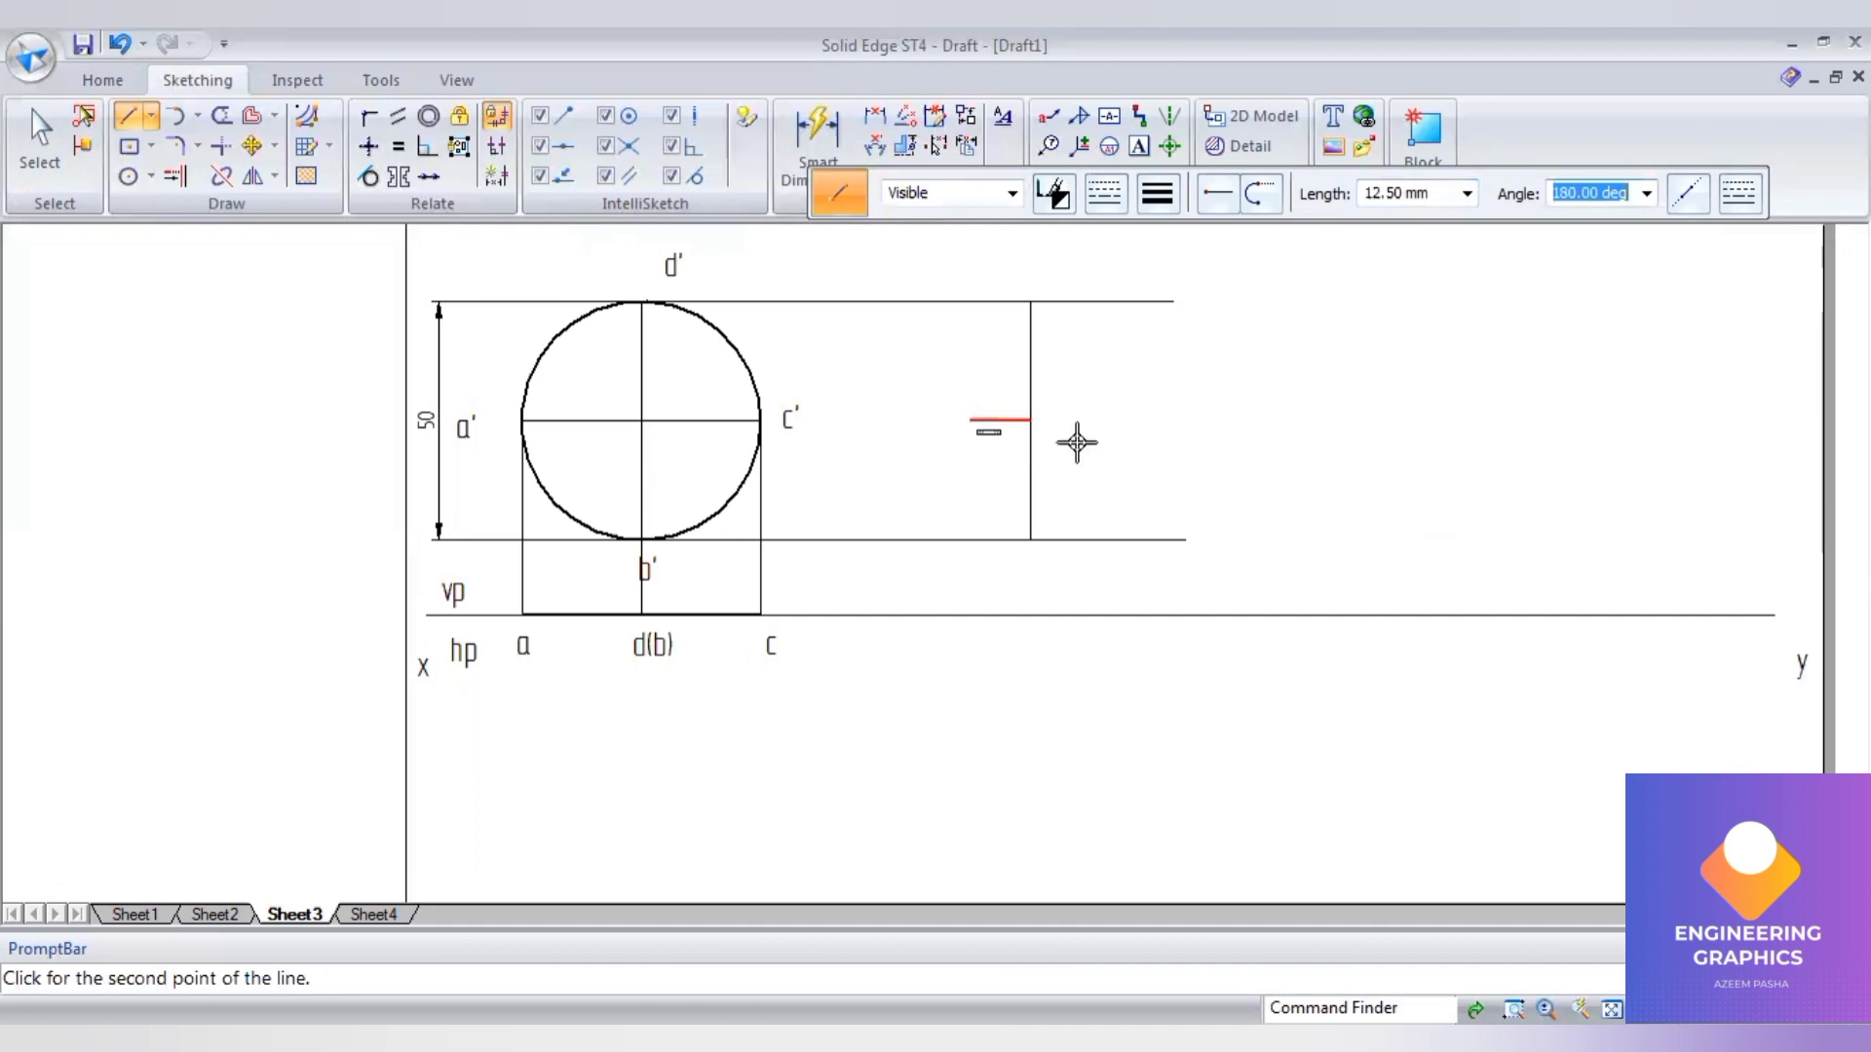
{"action": "left_click", "coordinate": [1036, 414]}
{"action": "left_click", "coordinate": [1036, 420]}
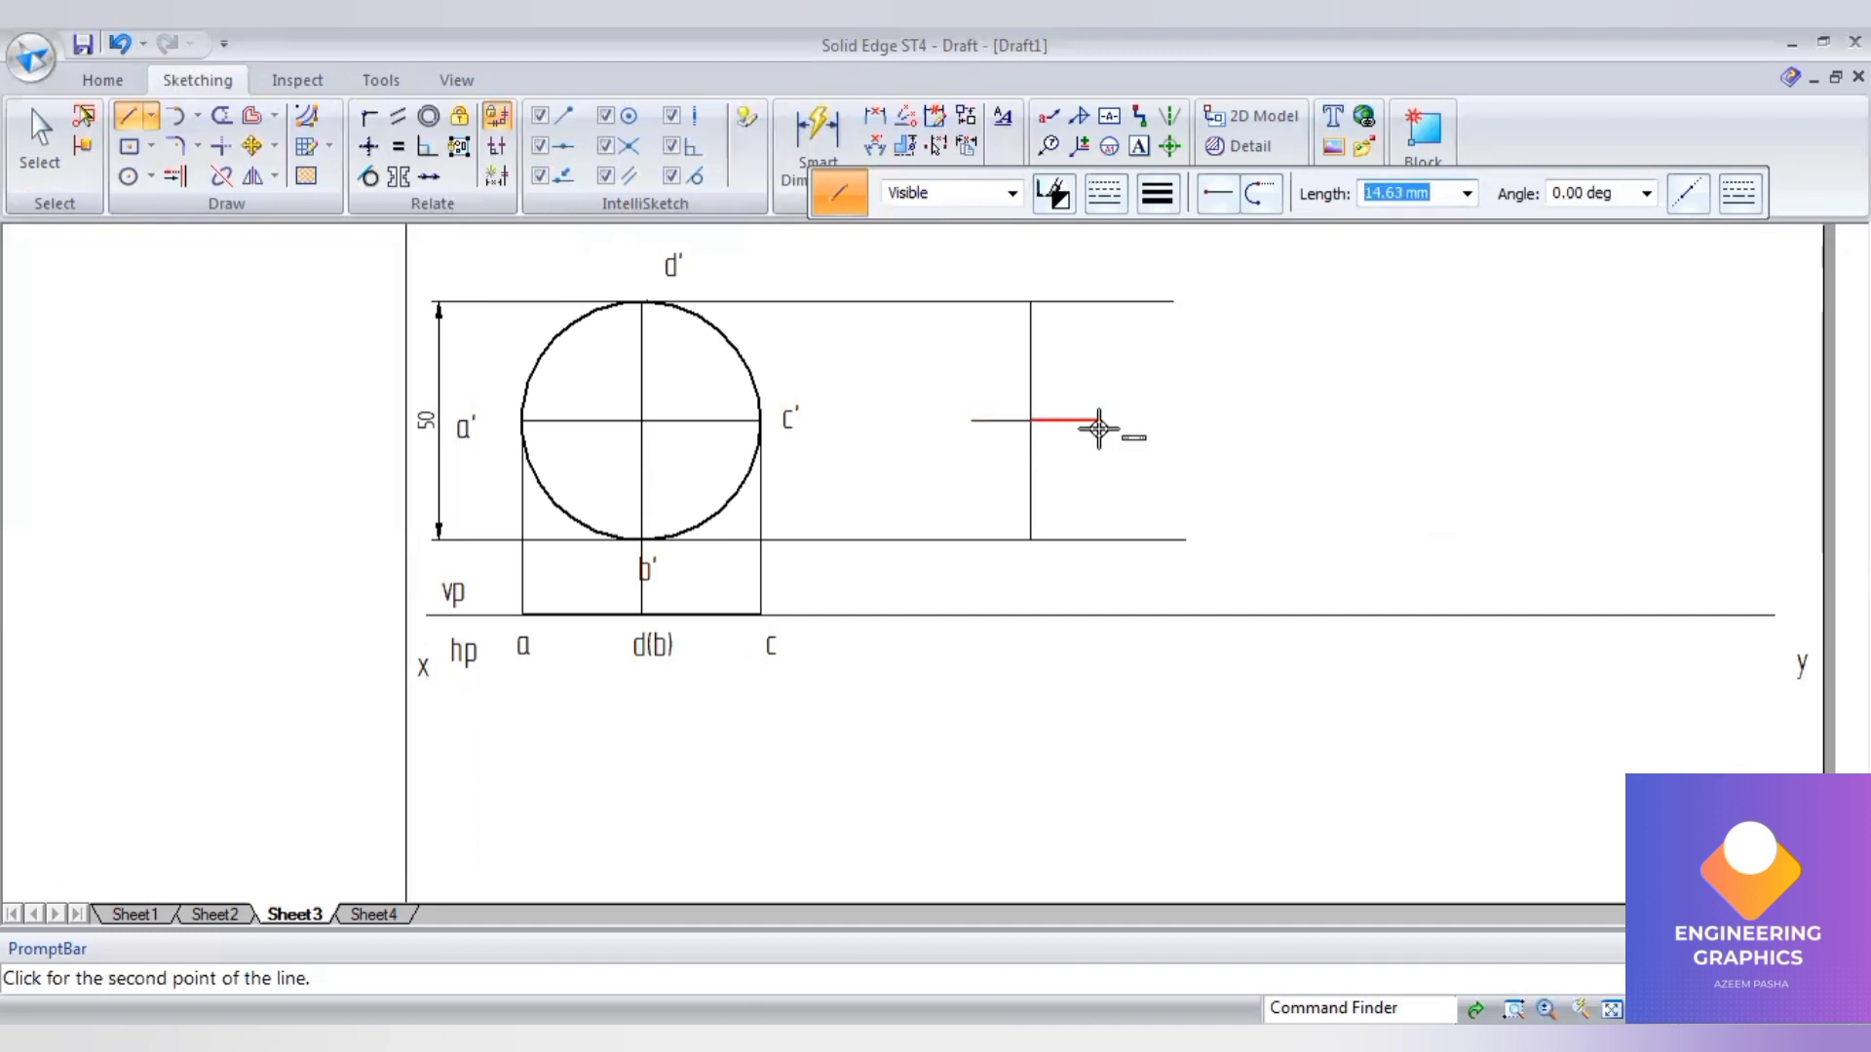
{"action": "type", "text": "12.5"}
{"action": "key", "text": "Tab"}
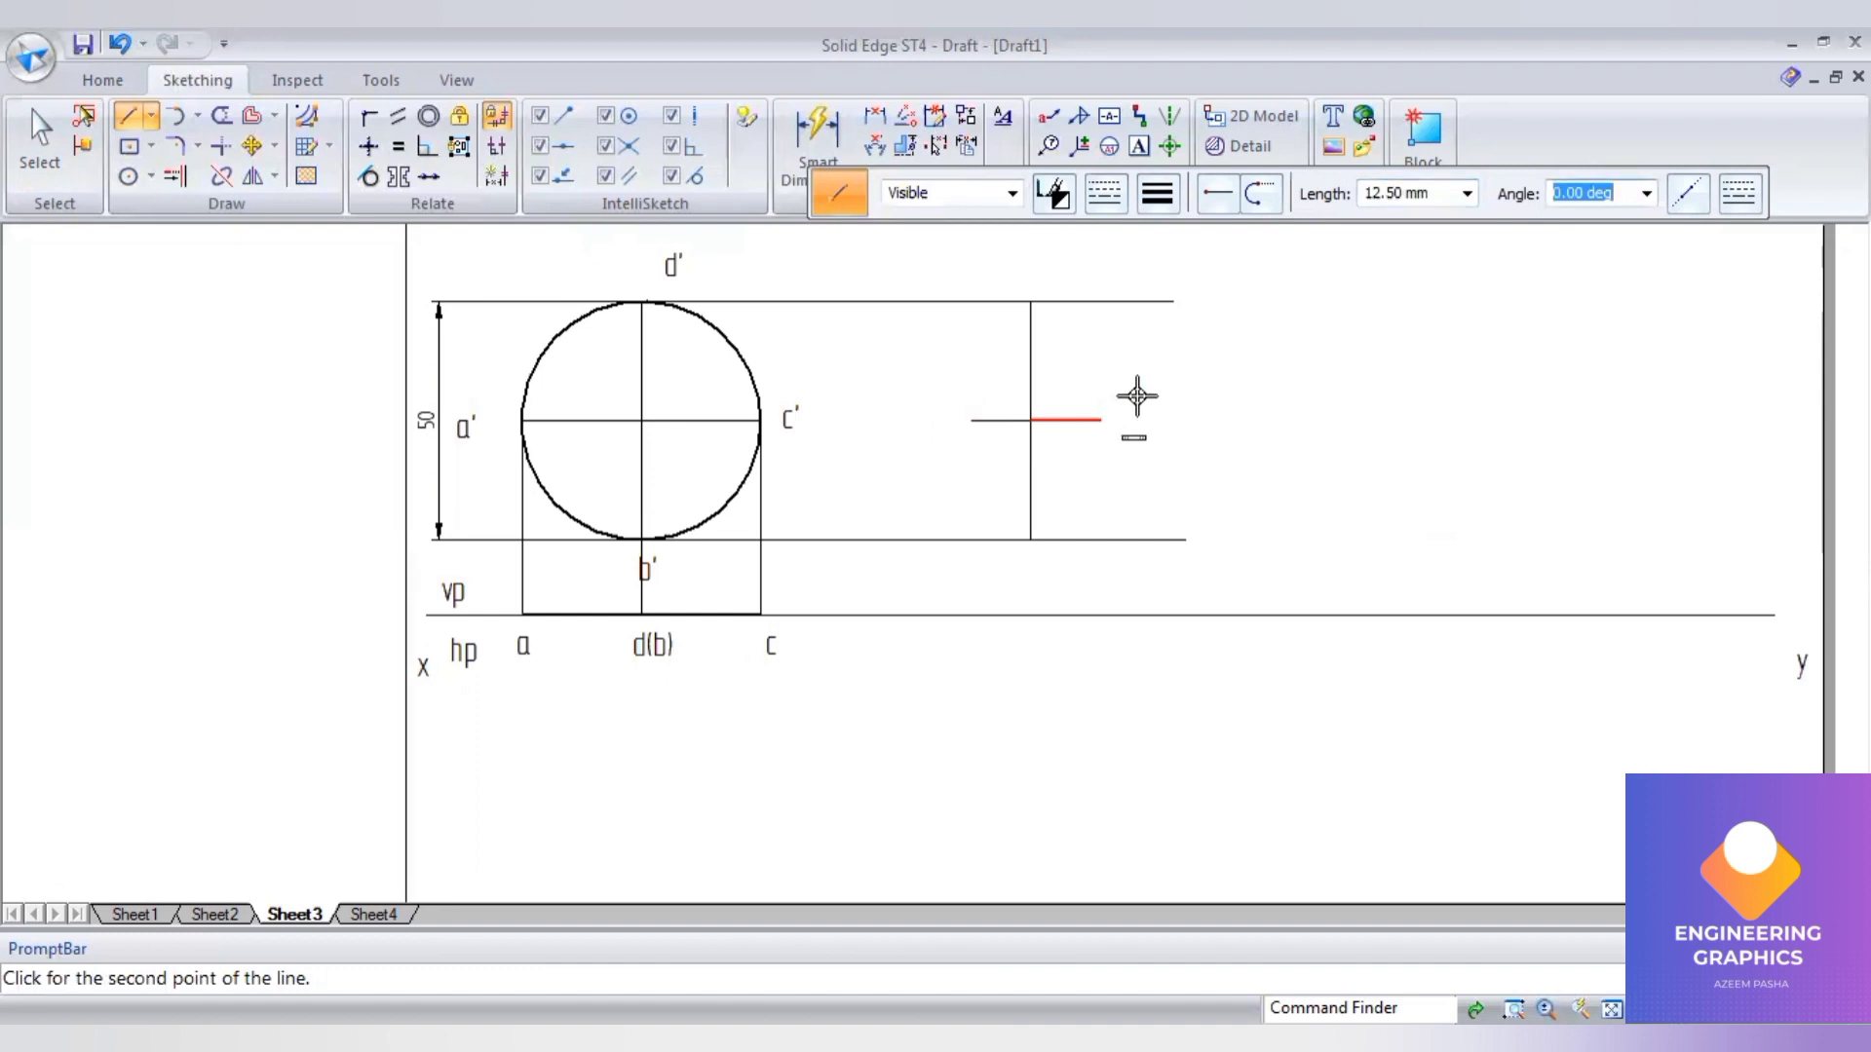
{"action": "key", "text": "Return"}
{"action": "left_click", "coordinate": [818, 132]}
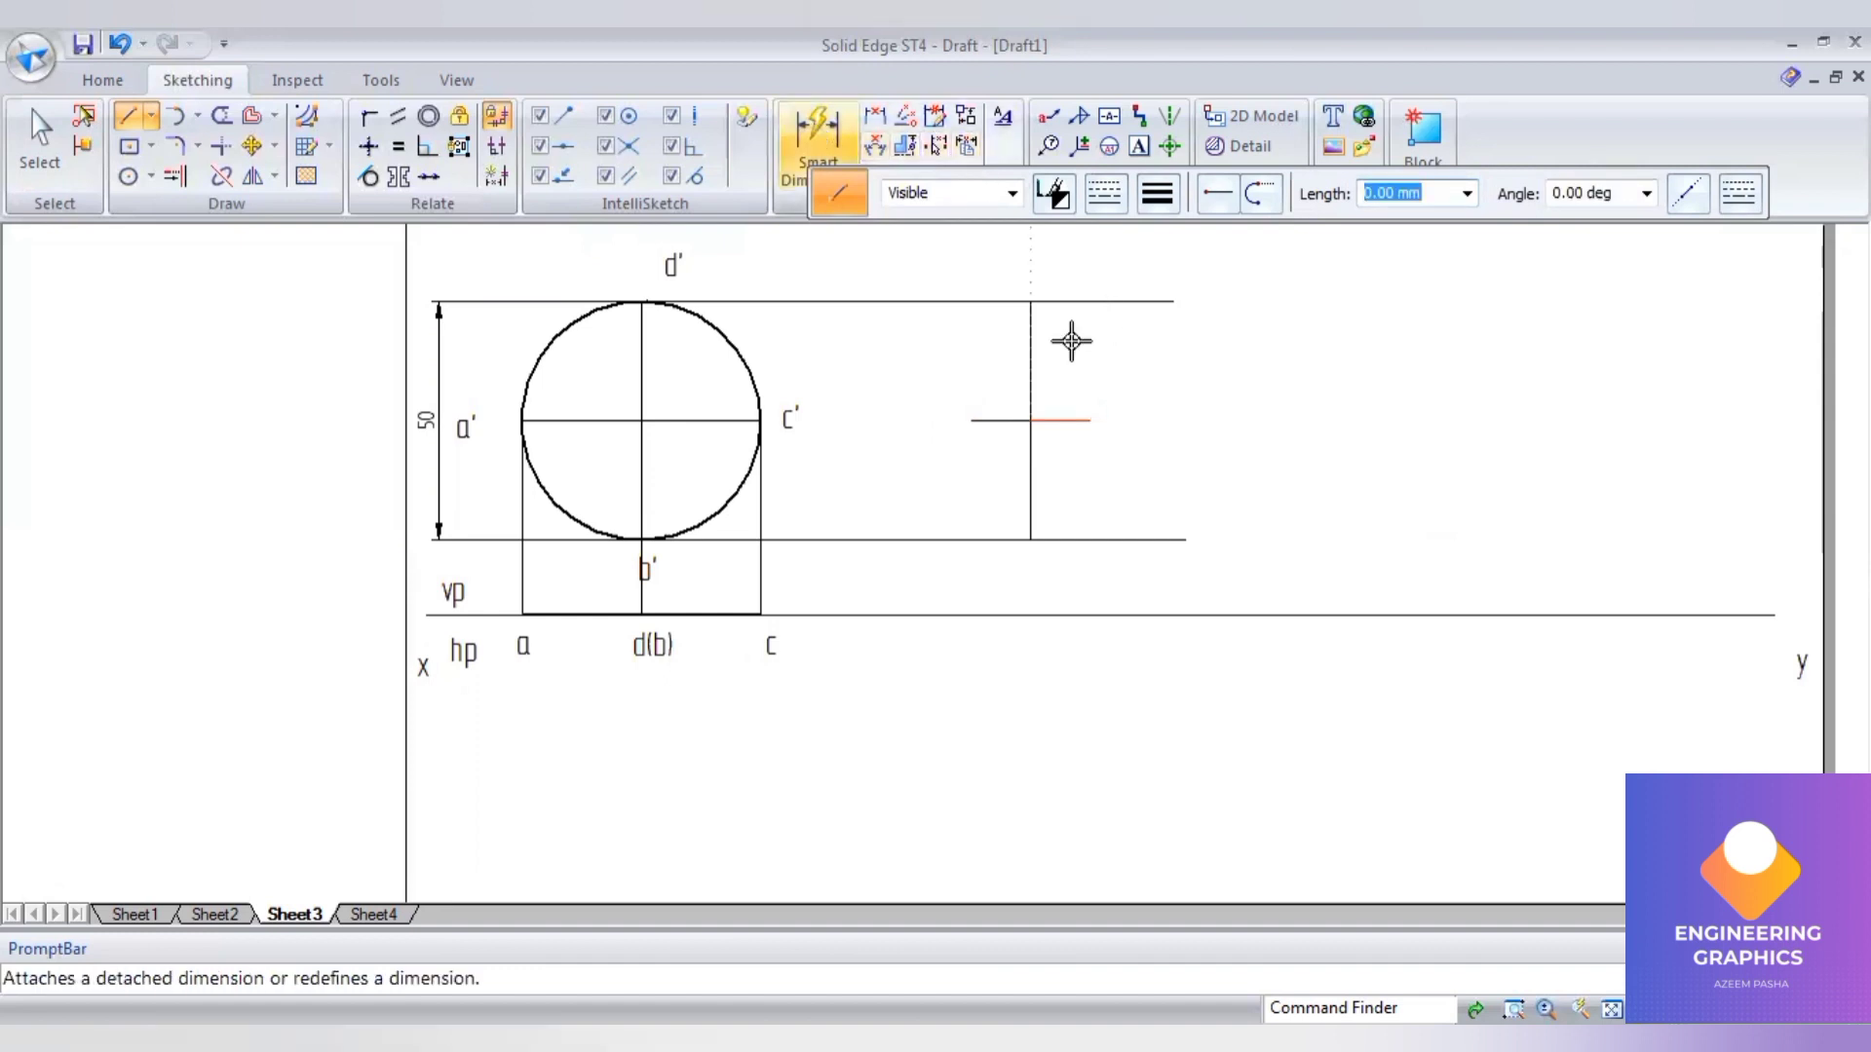
- Dimension the vertical line as 50 and the horizontal centre line as 25
{"action": "left_click", "coordinate": [1035, 343]}
{"action": "left_click", "coordinate": [1159, 360]}
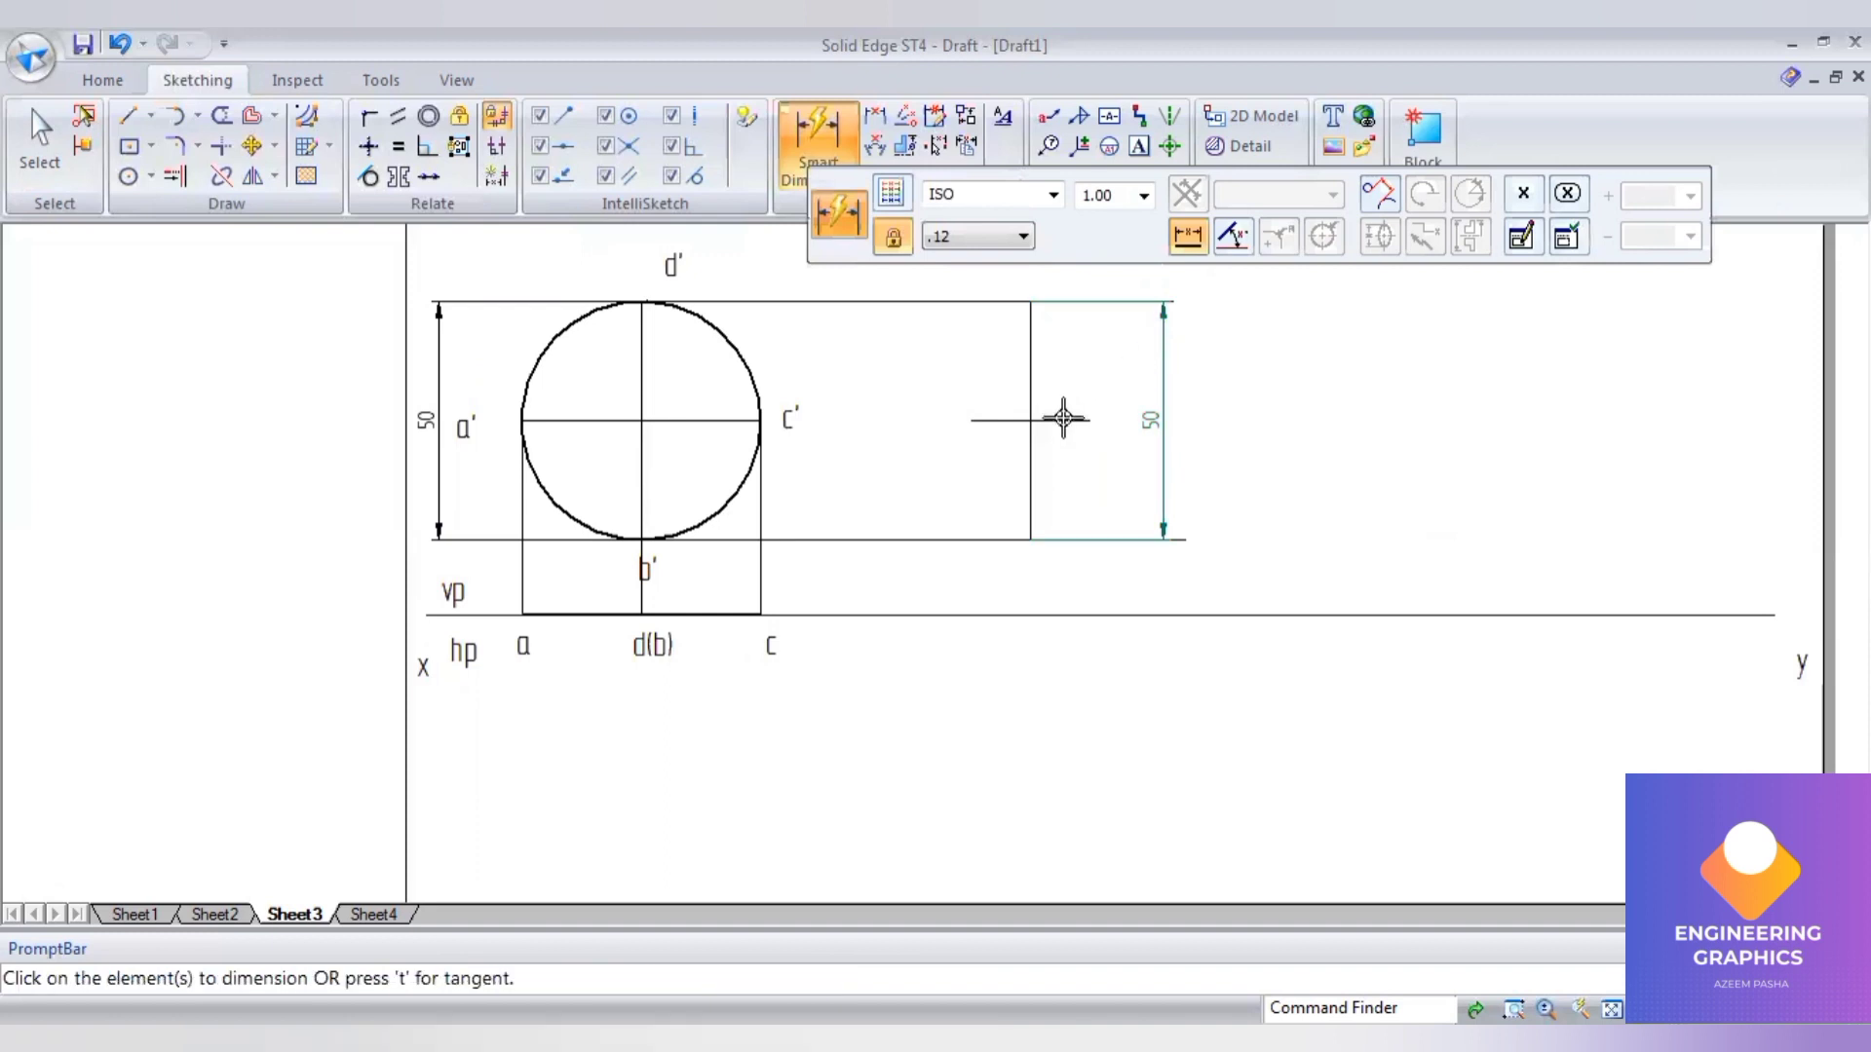
{"action": "left_click", "coordinate": [1064, 419]}
{"action": "right_click", "coordinate": [1061, 393]}
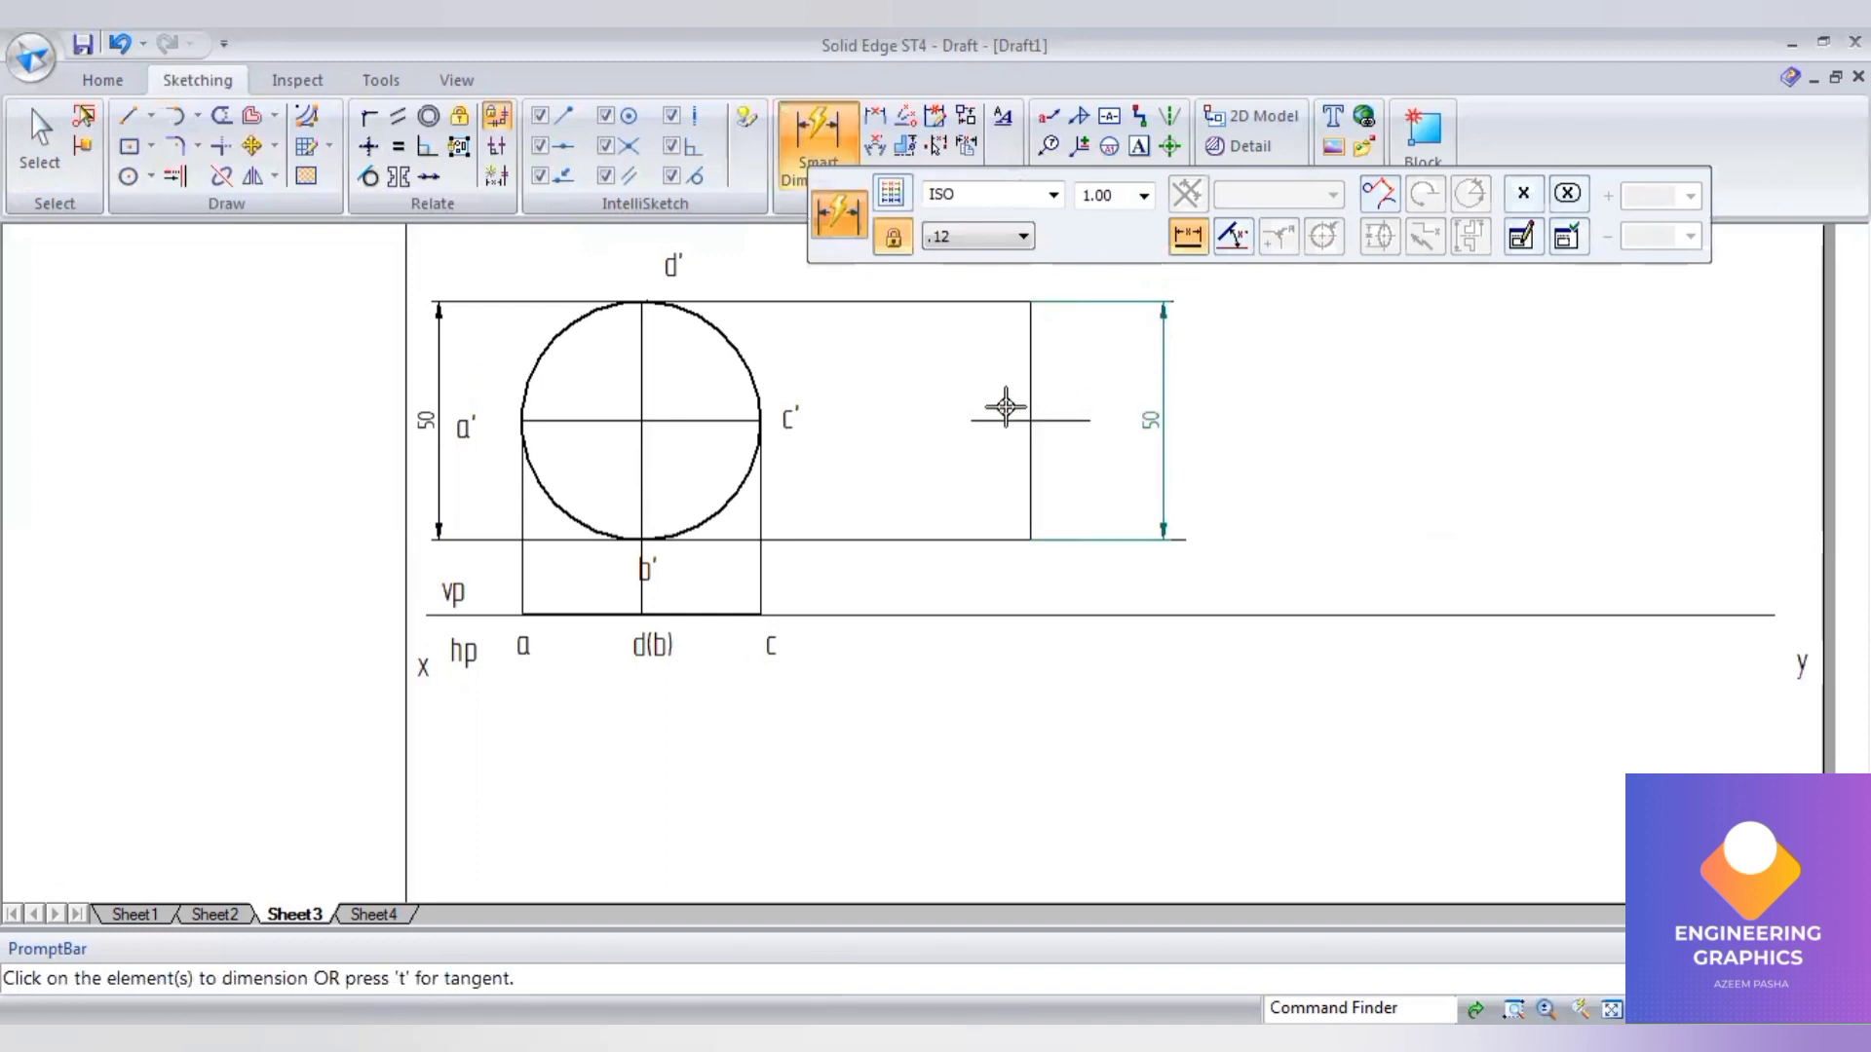
{"action": "left_click", "coordinate": [875, 116]}
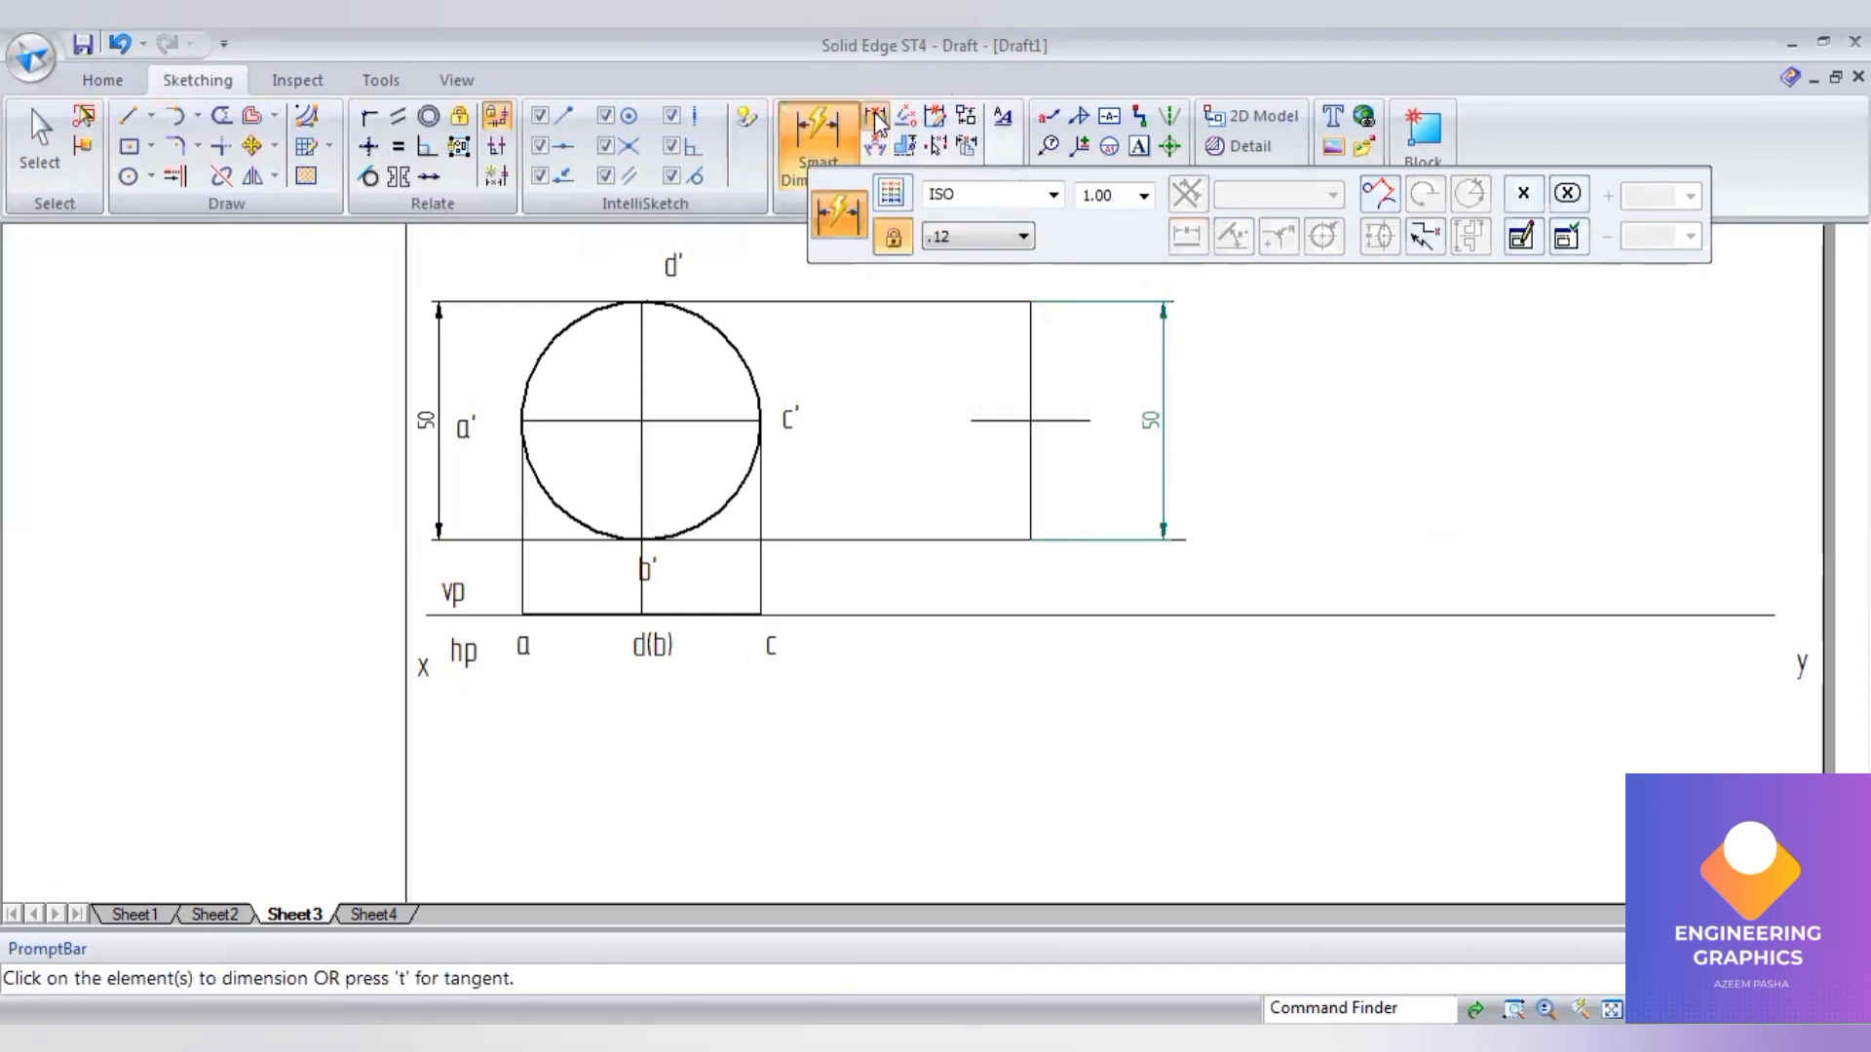
{"action": "left_click", "coordinate": [1083, 420]}
{"action": "left_click", "coordinate": [1055, 276]}
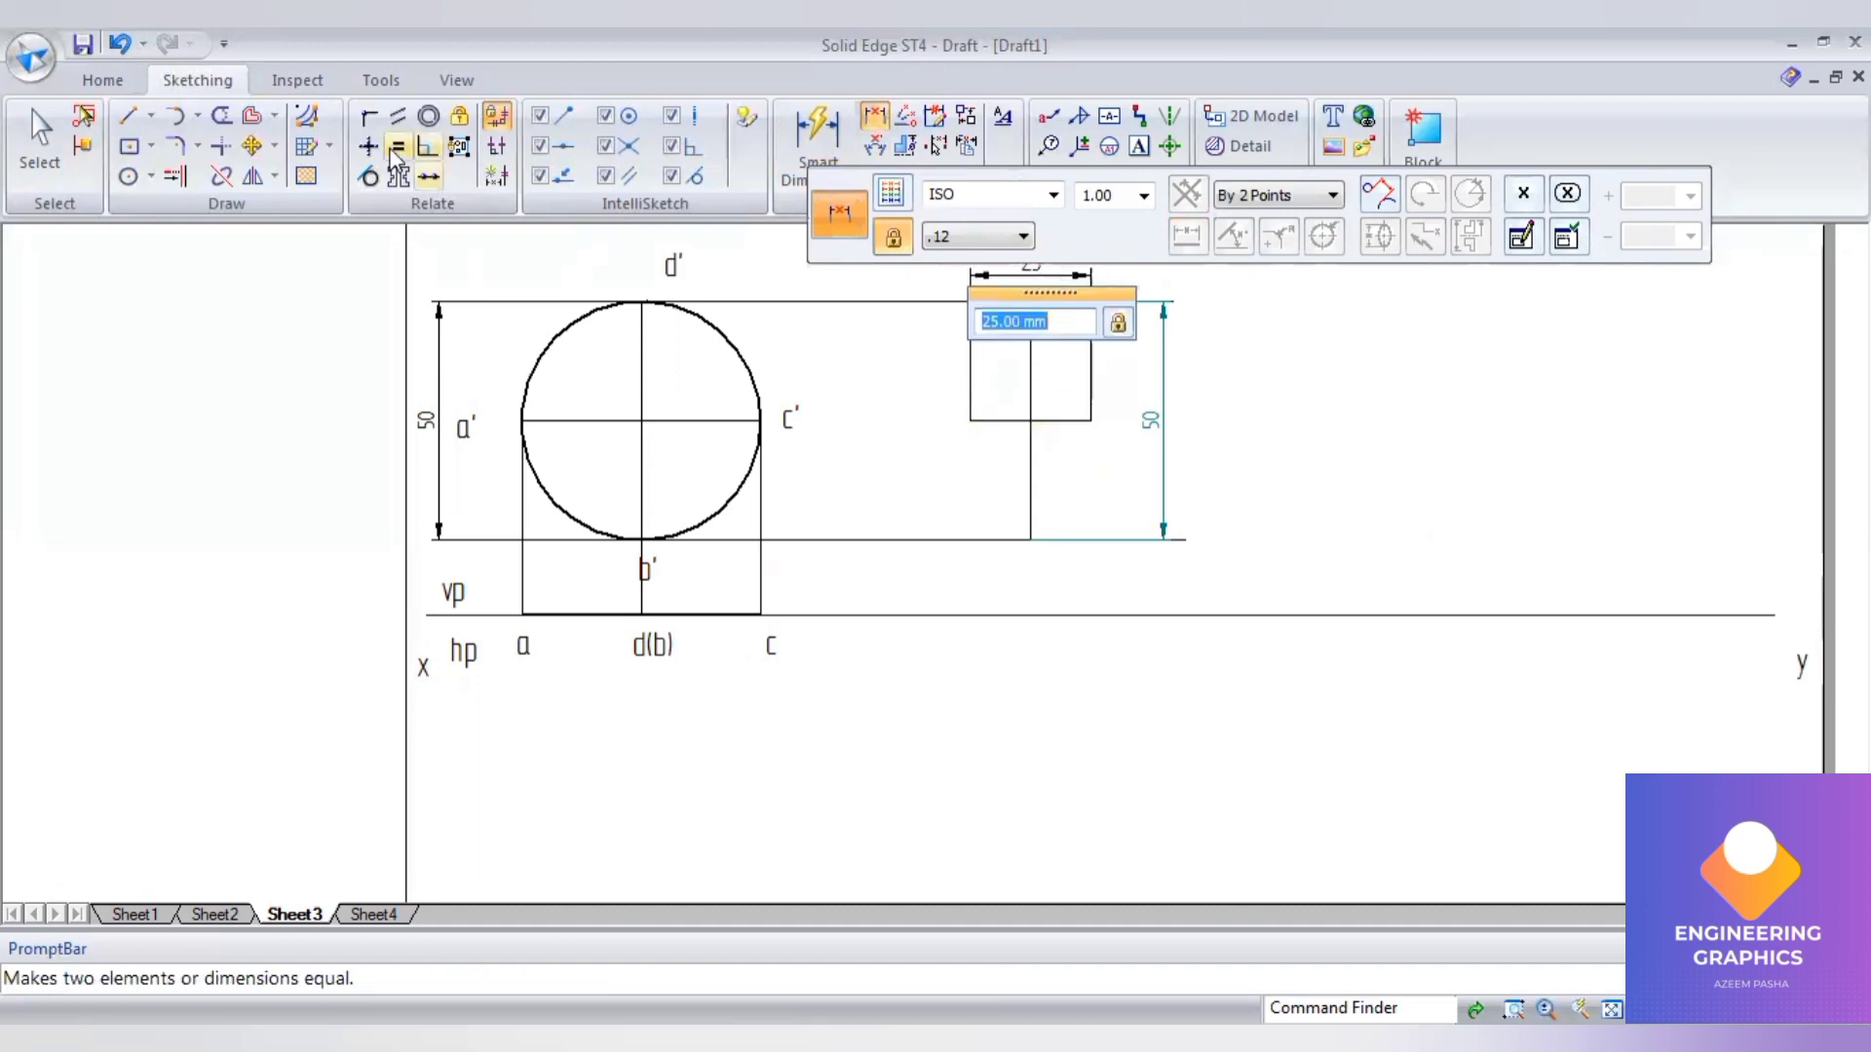
- Draw a 0.50 mm ellipse centred at the crossing, 50 mm tall and 25 mm wide
{"action": "left_click", "coordinate": [151, 175]}
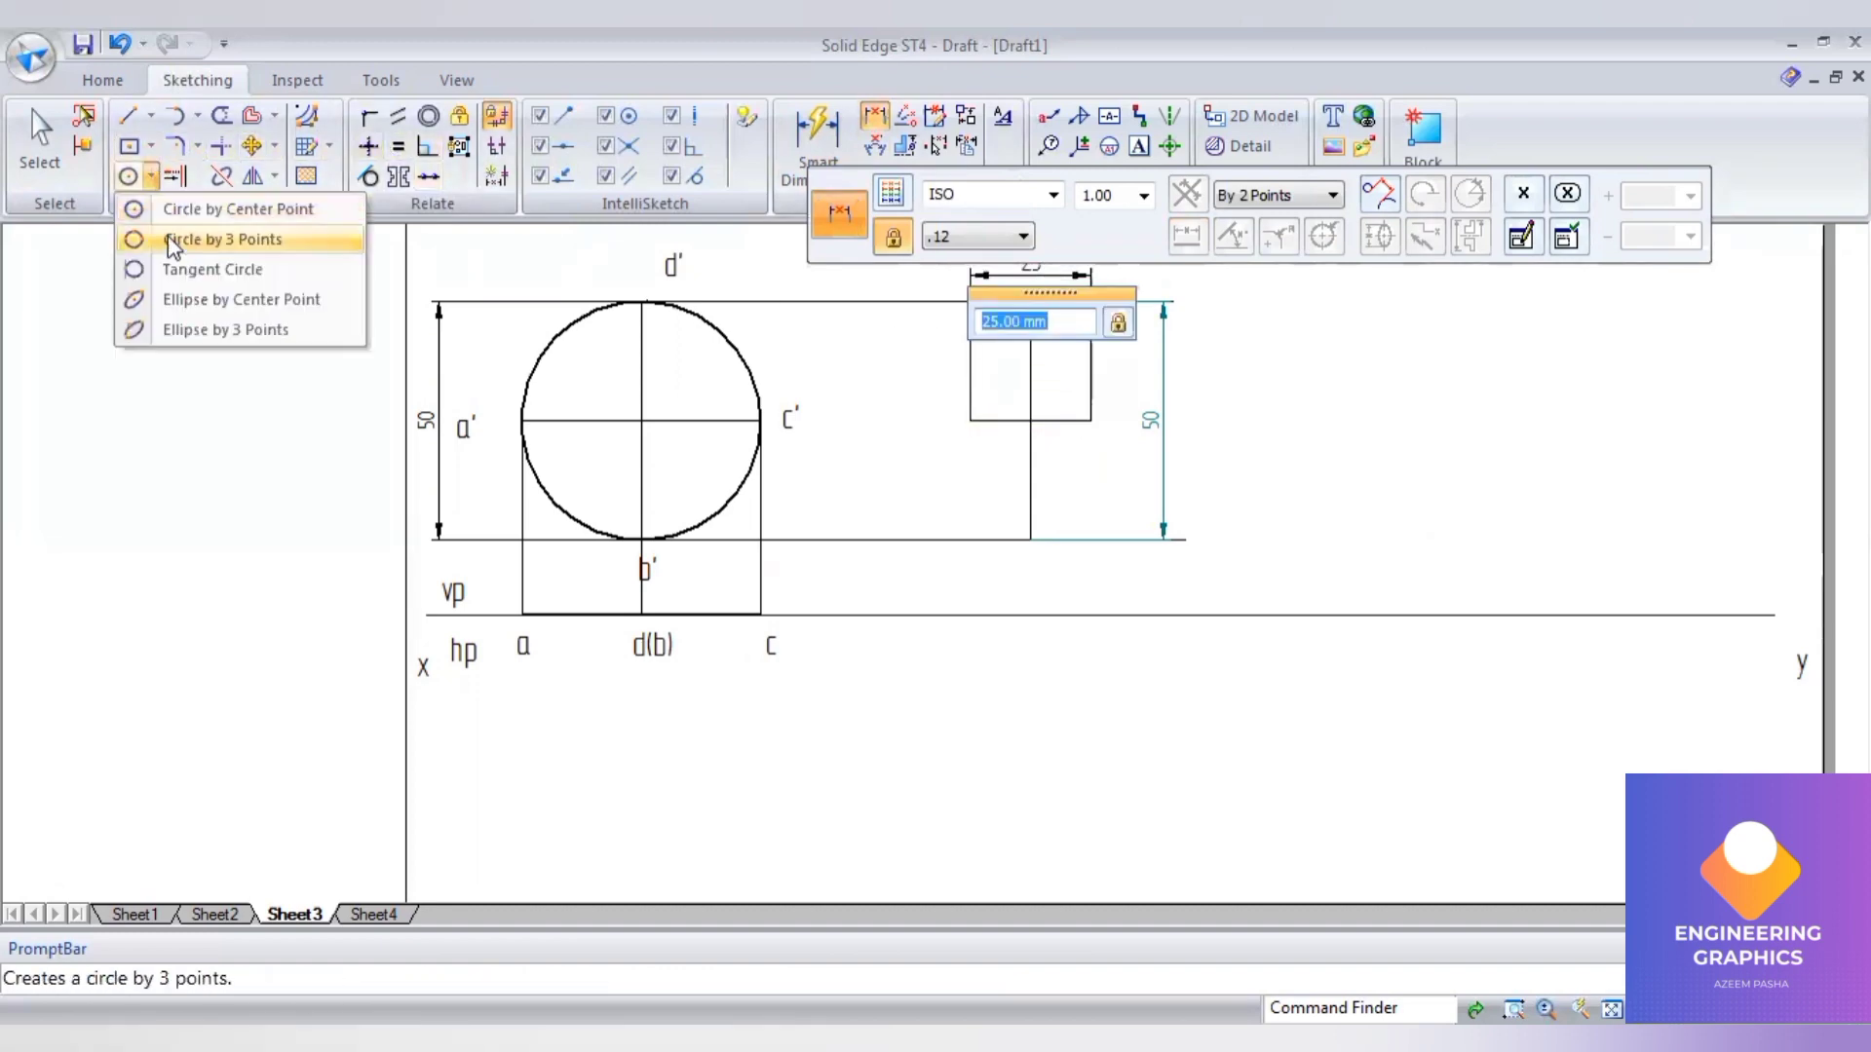
{"action": "left_click", "coordinate": [197, 302]}
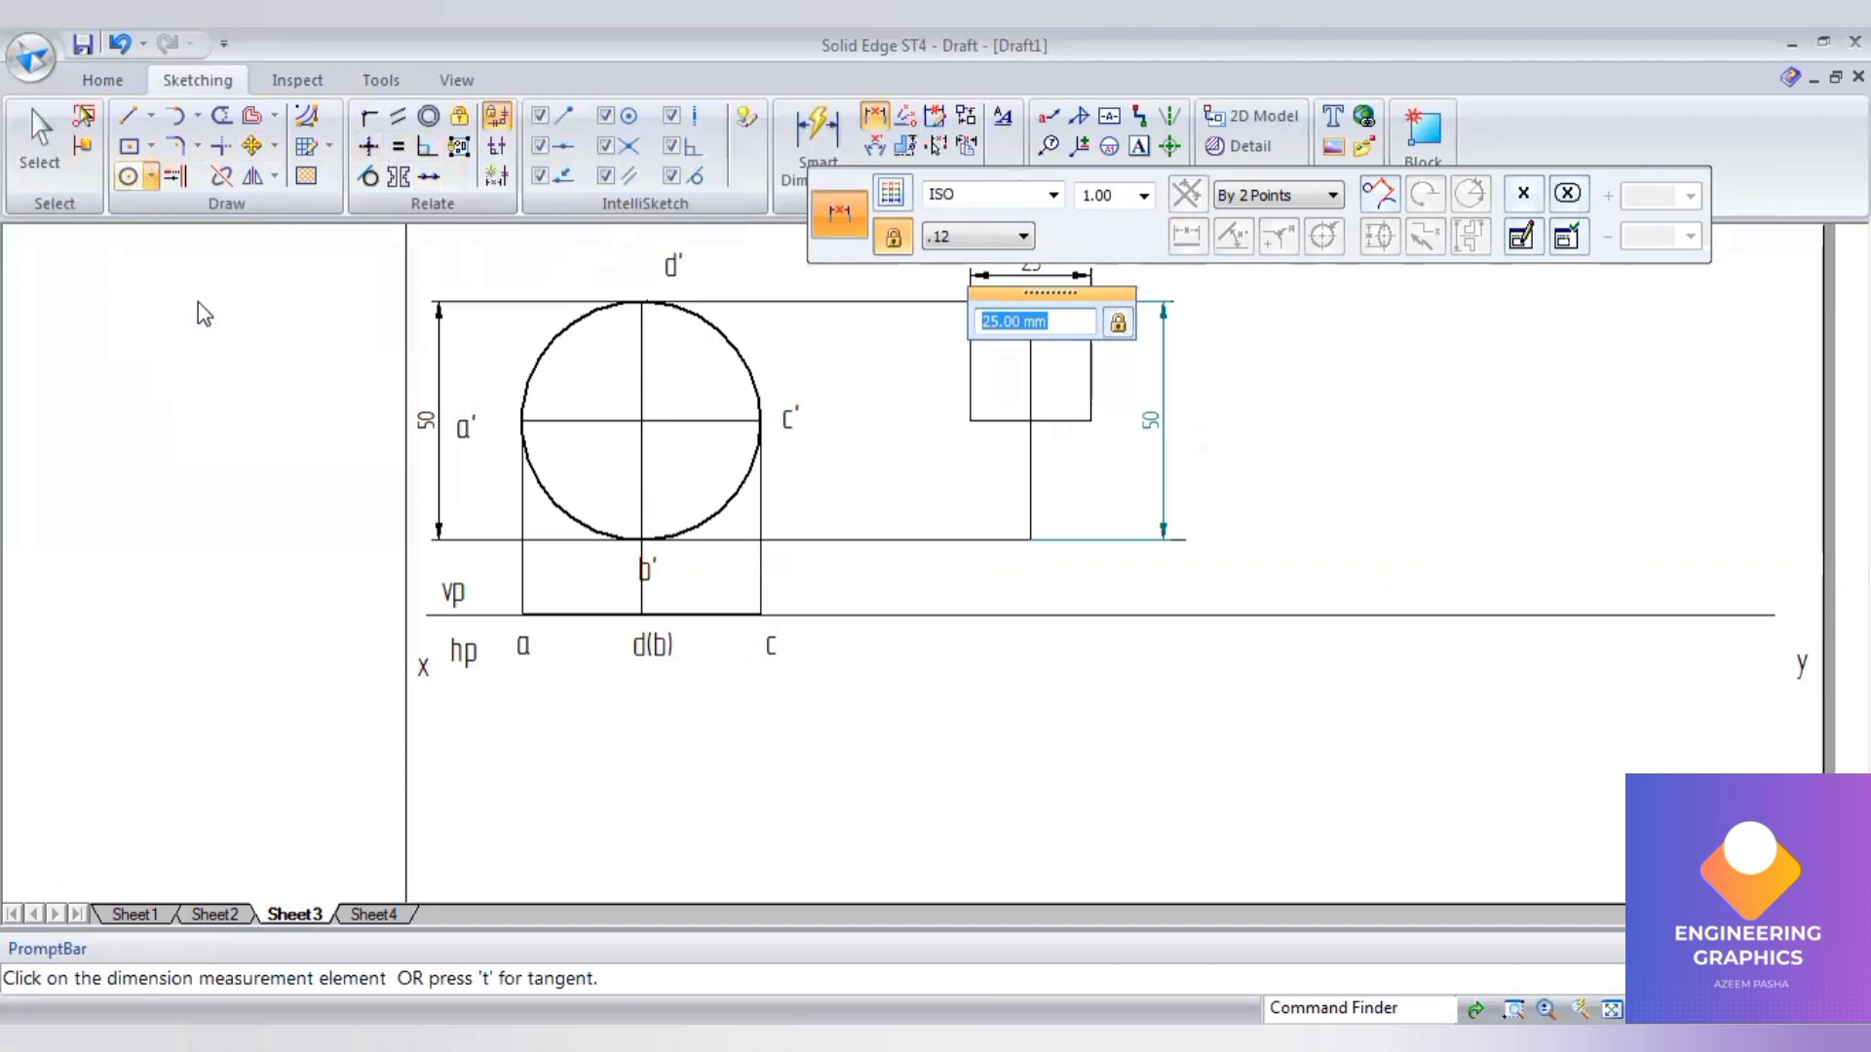
{"action": "left_click", "coordinate": [1153, 202]}
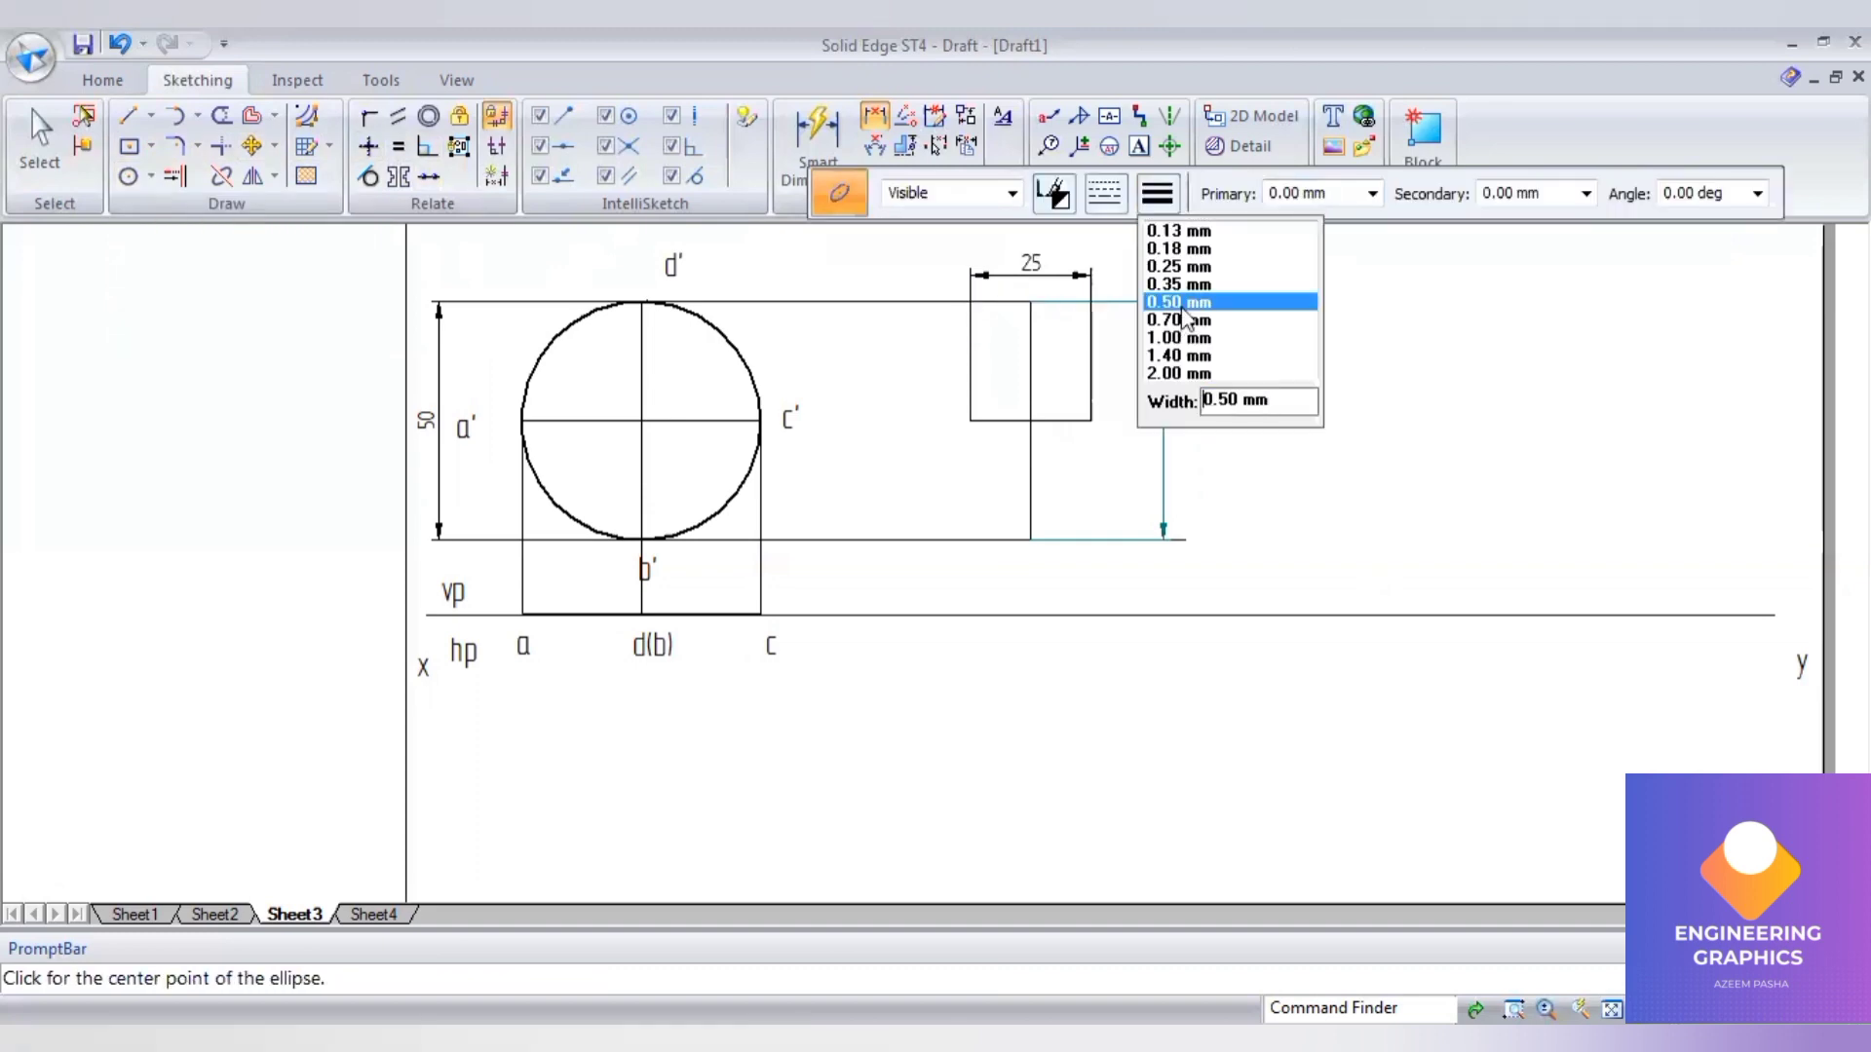
{"action": "left_click", "coordinate": [1231, 301]}
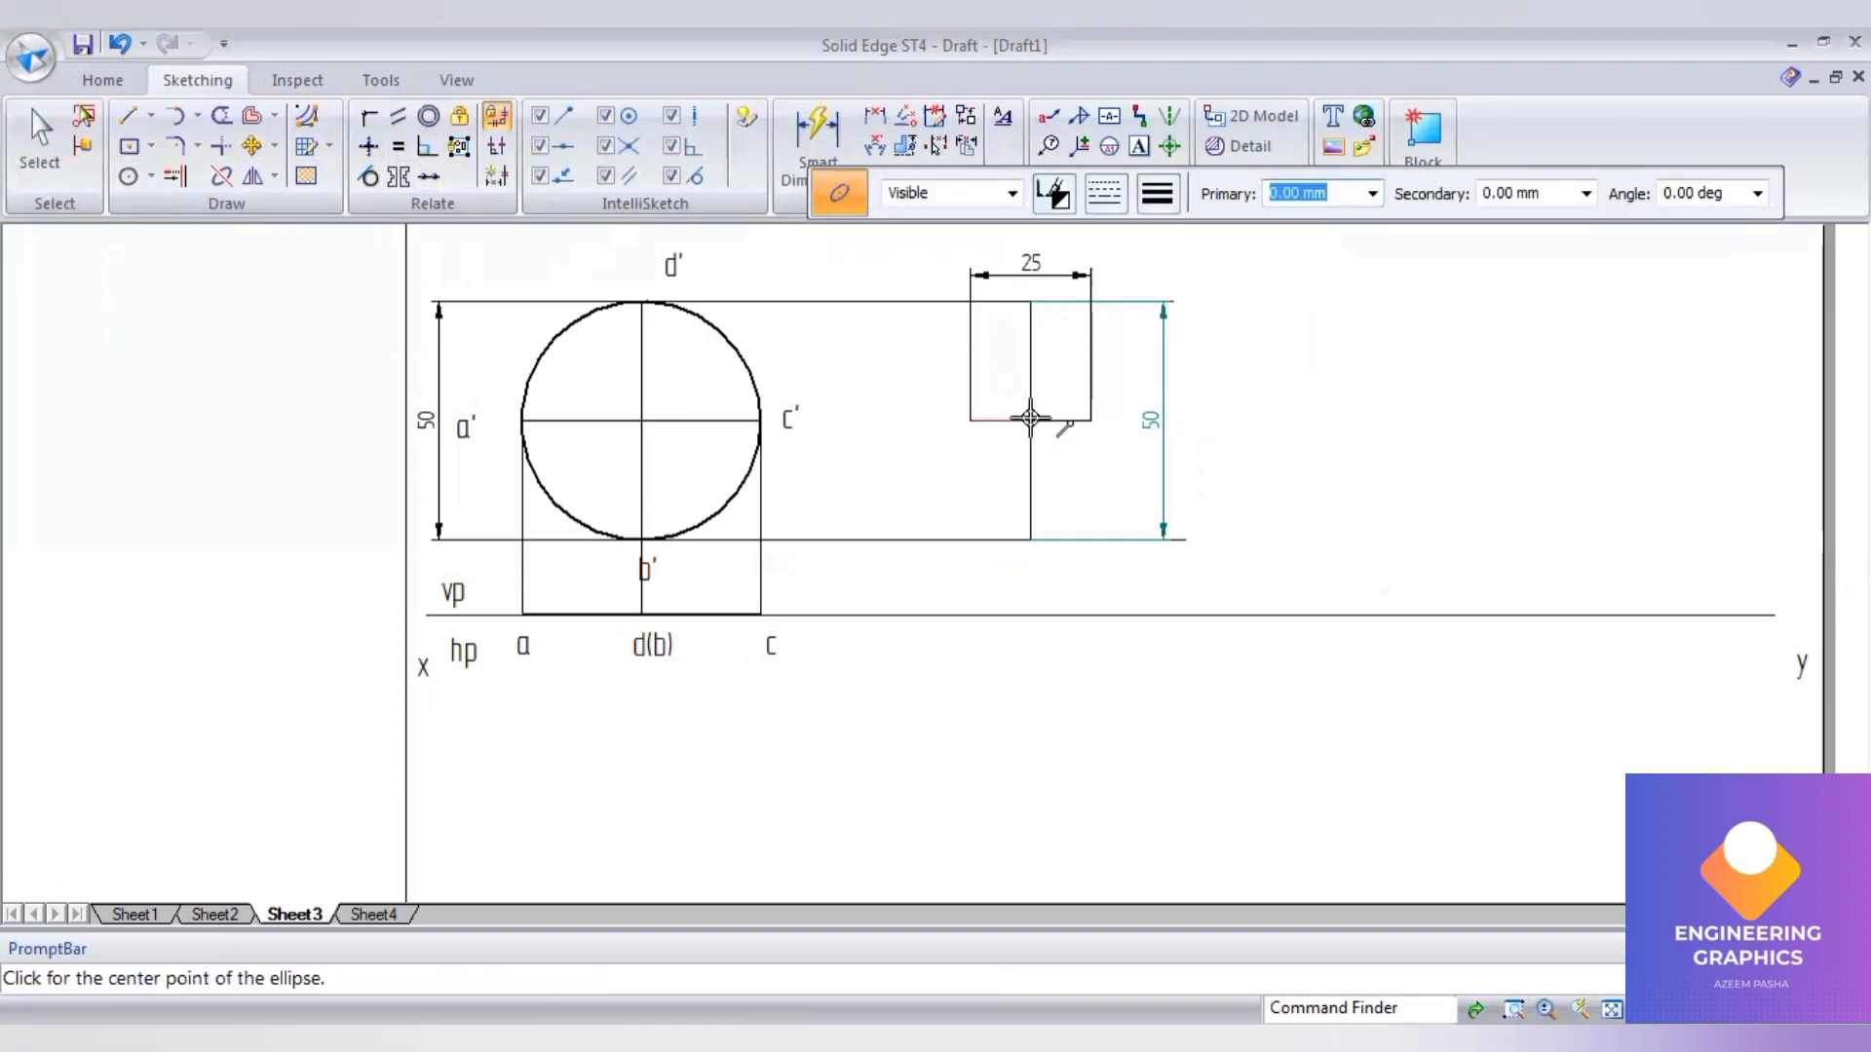
{"action": "left_click", "coordinate": [1030, 419]}
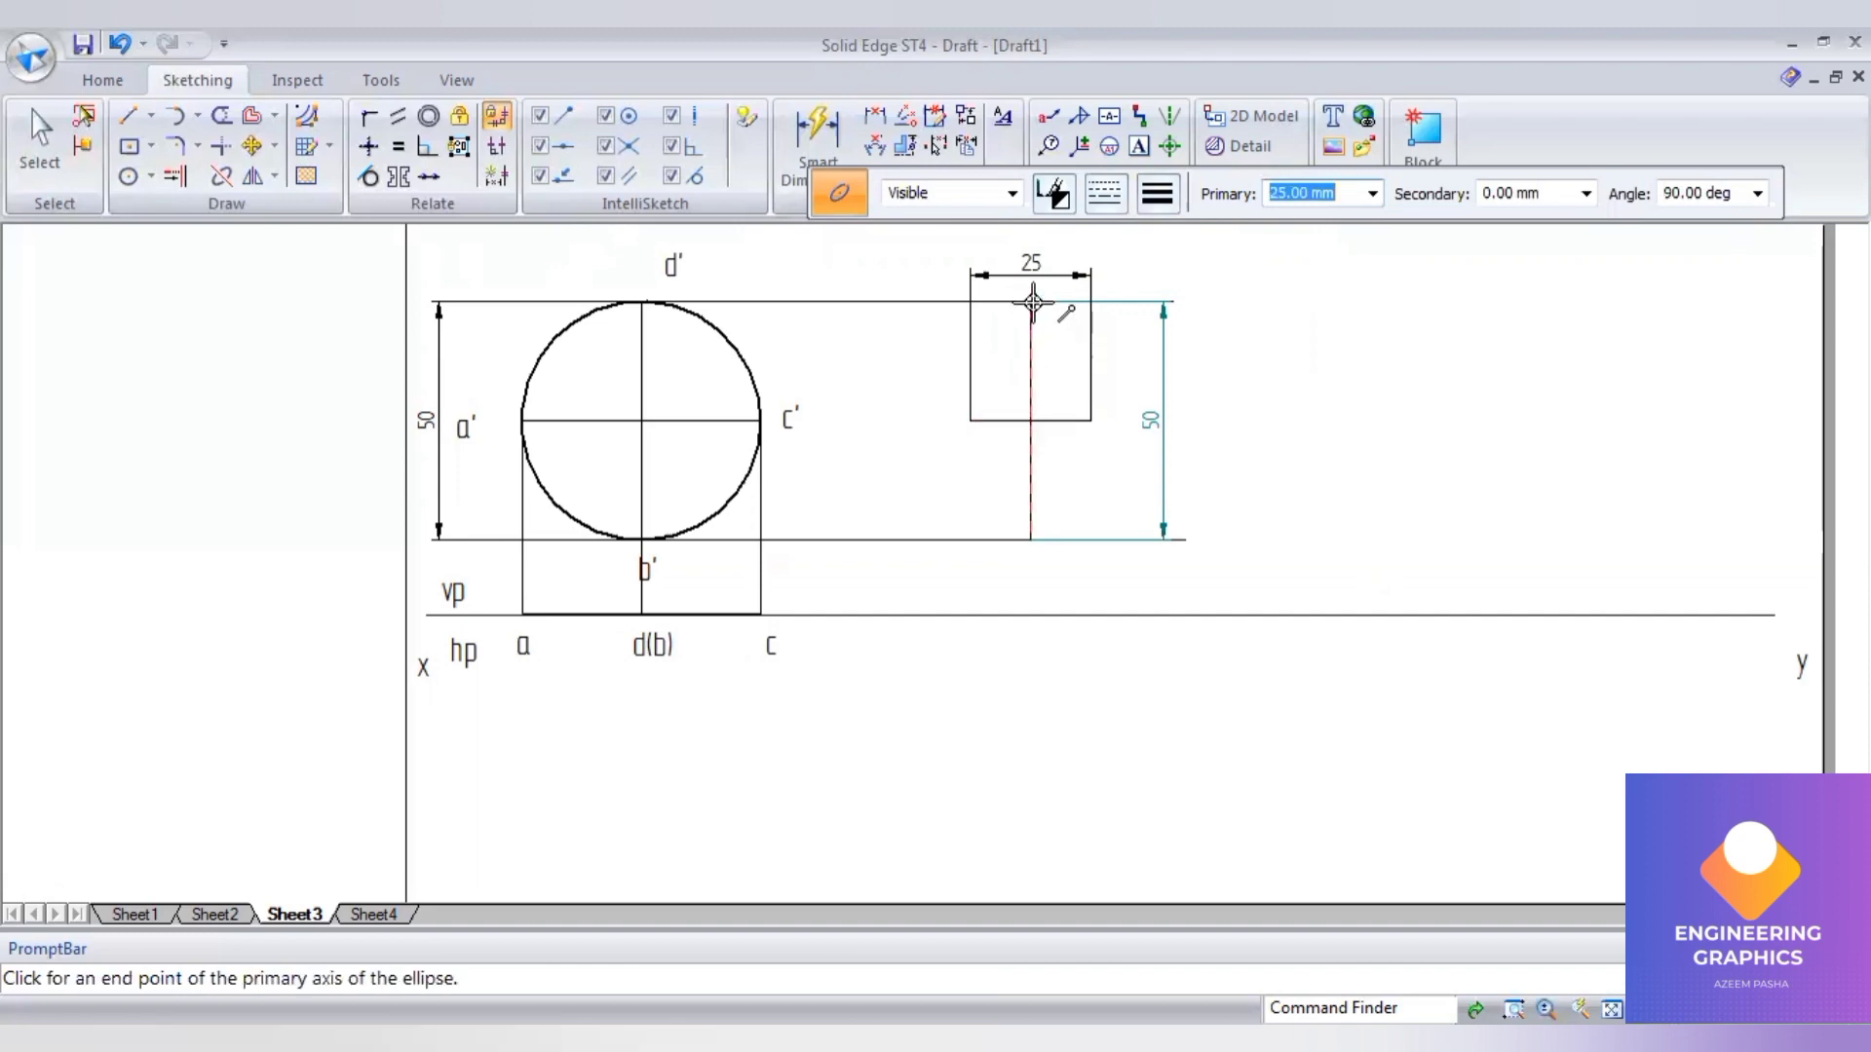
{"action": "left_click", "coordinate": [1085, 404]}
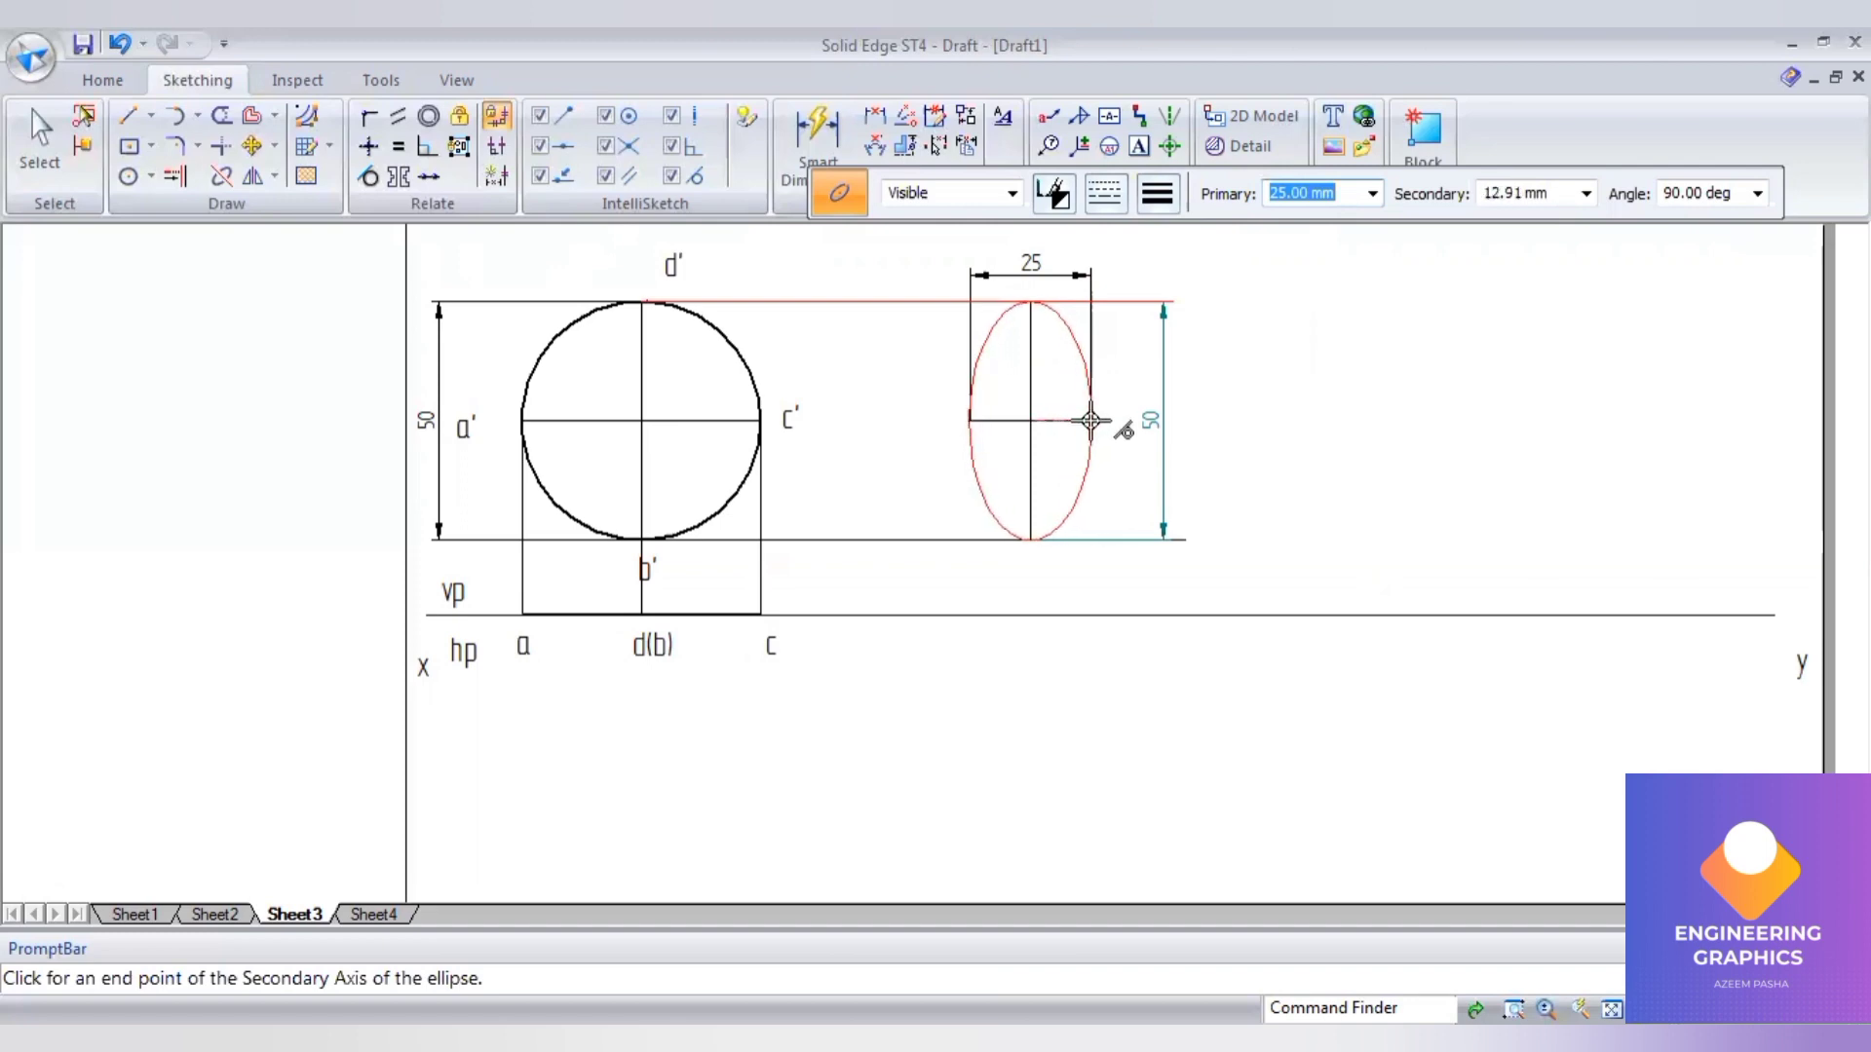
{"action": "left_click", "coordinate": [1091, 421]}
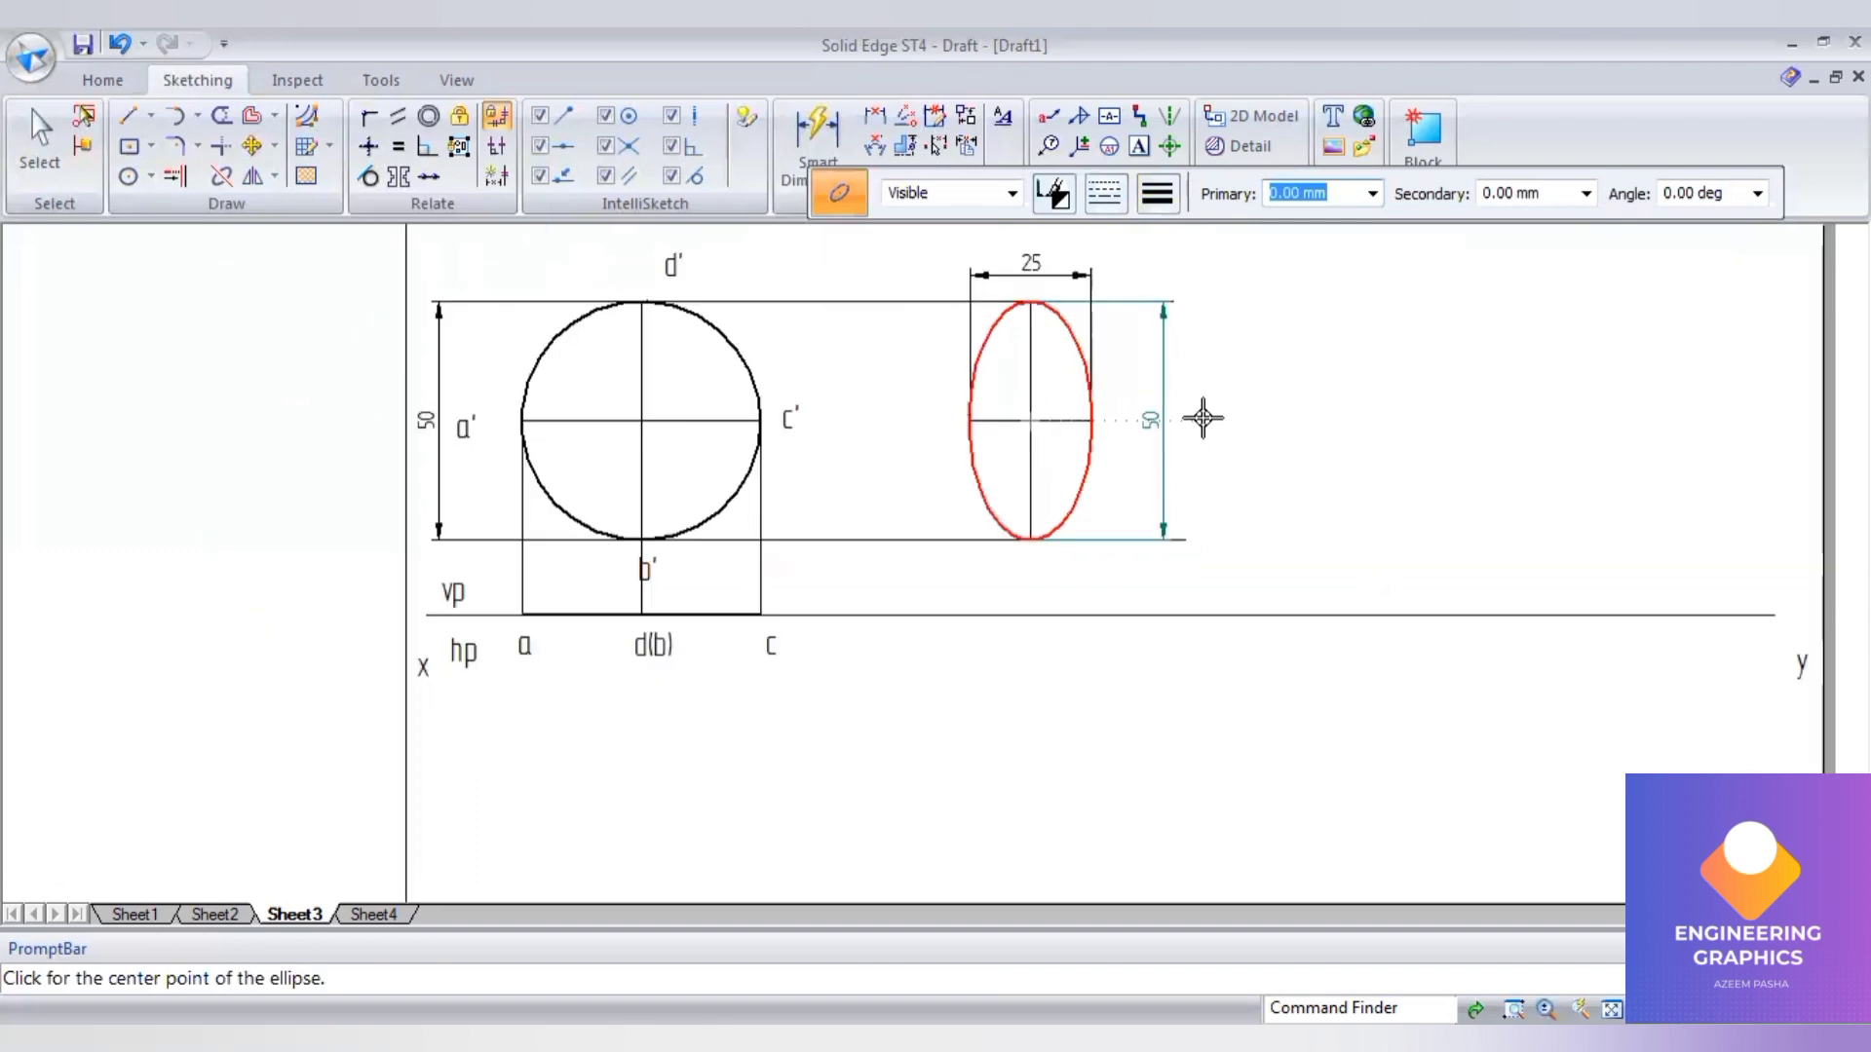
{"action": "left_click", "coordinate": [1138, 146]}
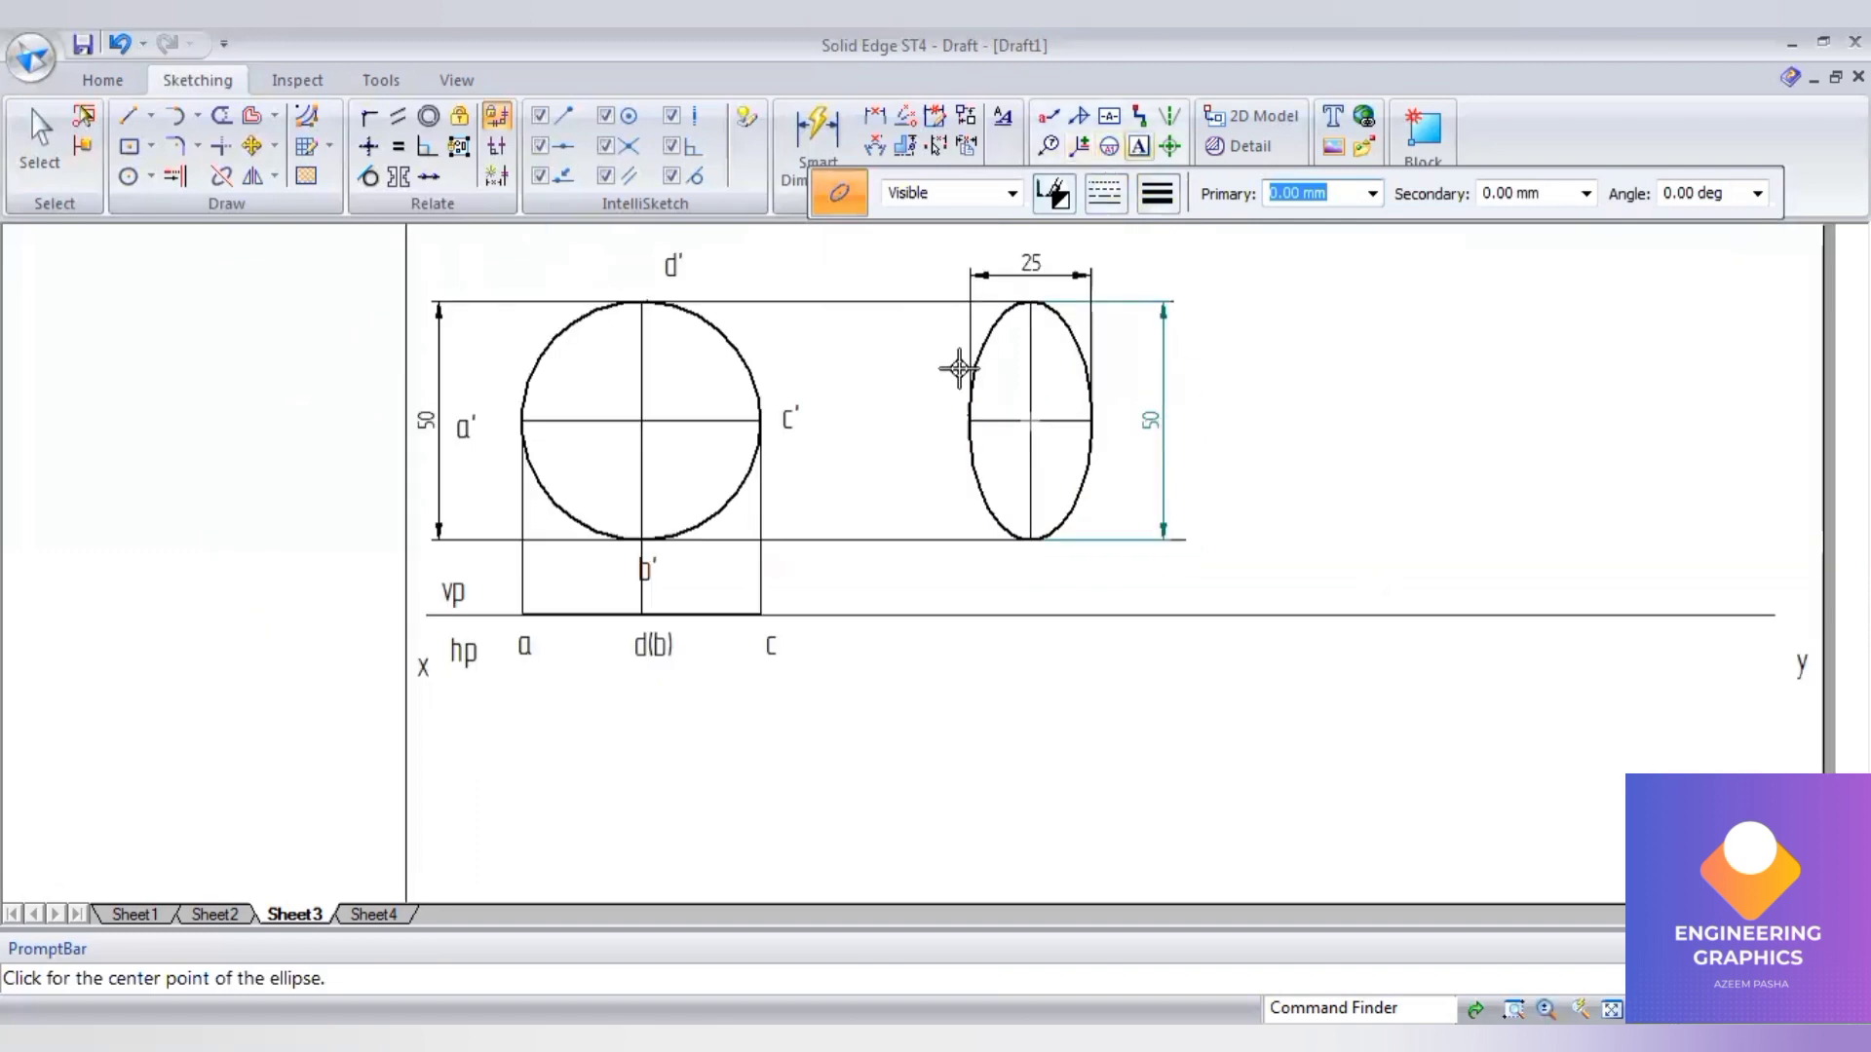
- Place text labels a', c' and d' at the ellipse's left, right and top points
{"action": "type", "text": "a"}
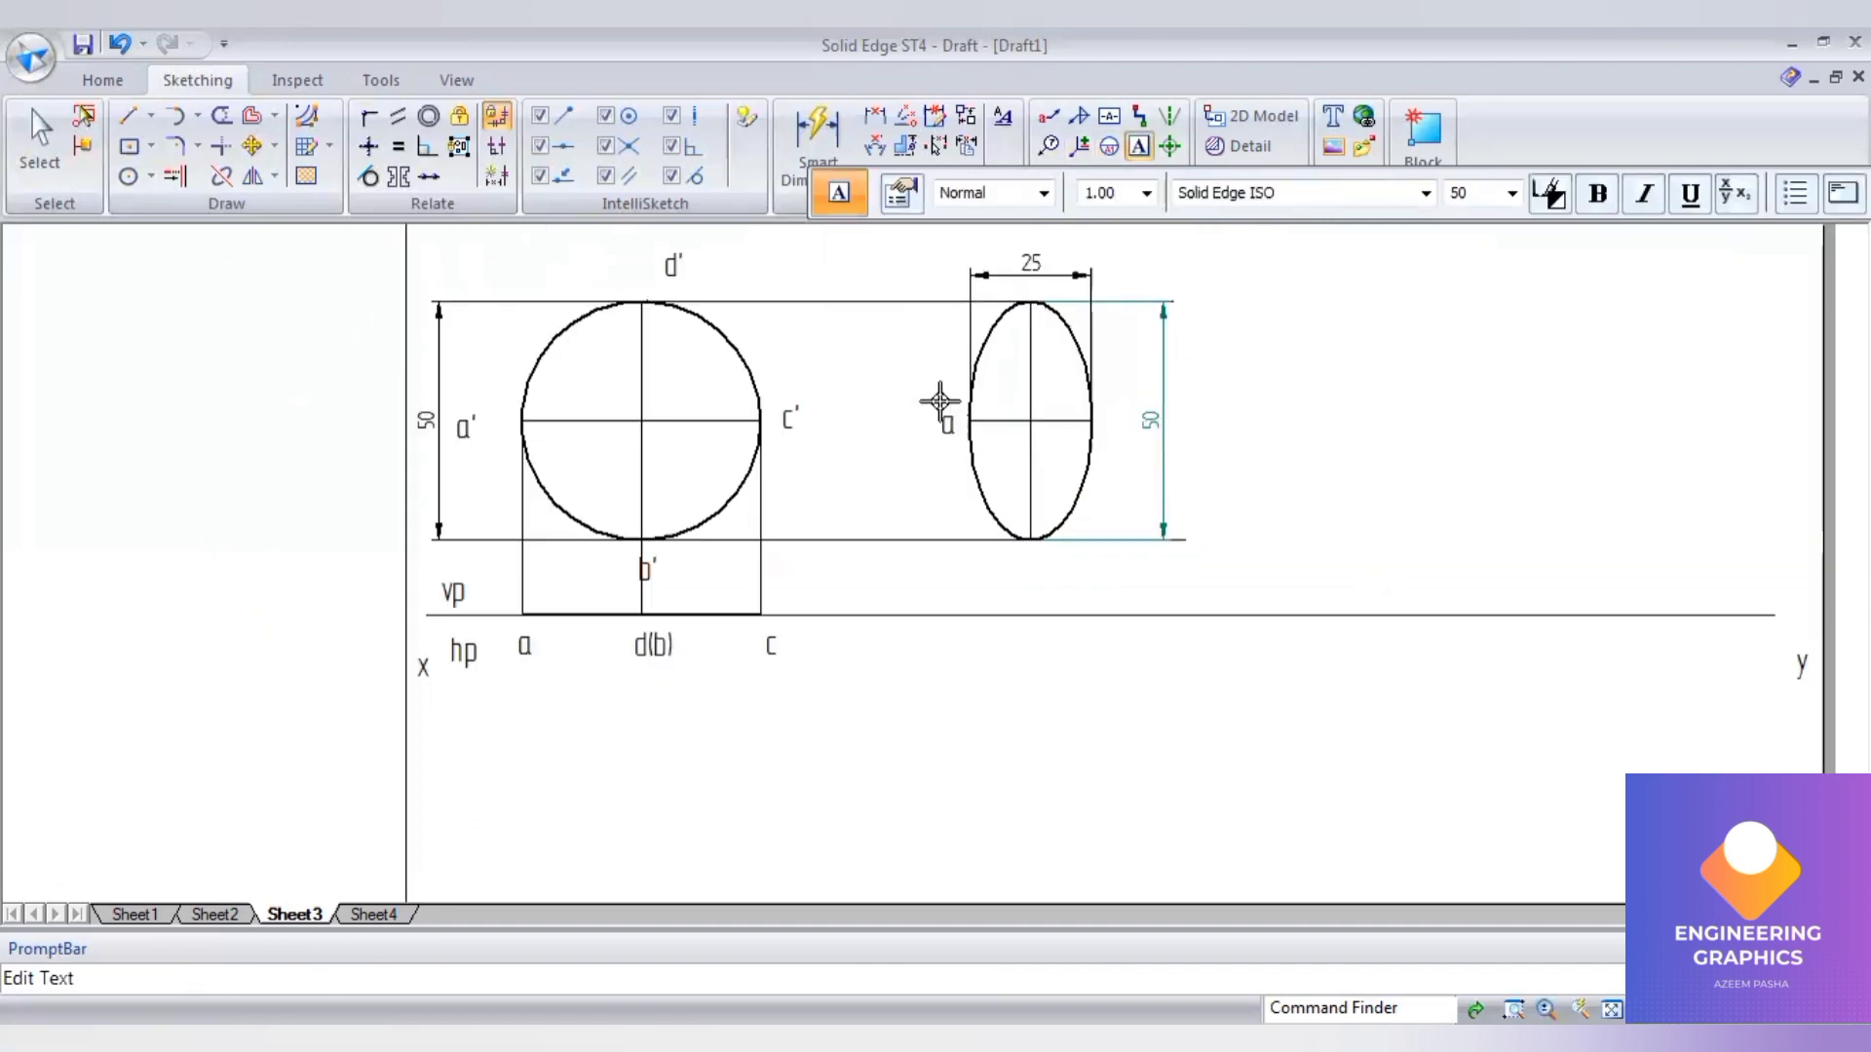
{"action": "type", "text": "''"}
{"action": "left_click", "coordinate": [1102, 413]}
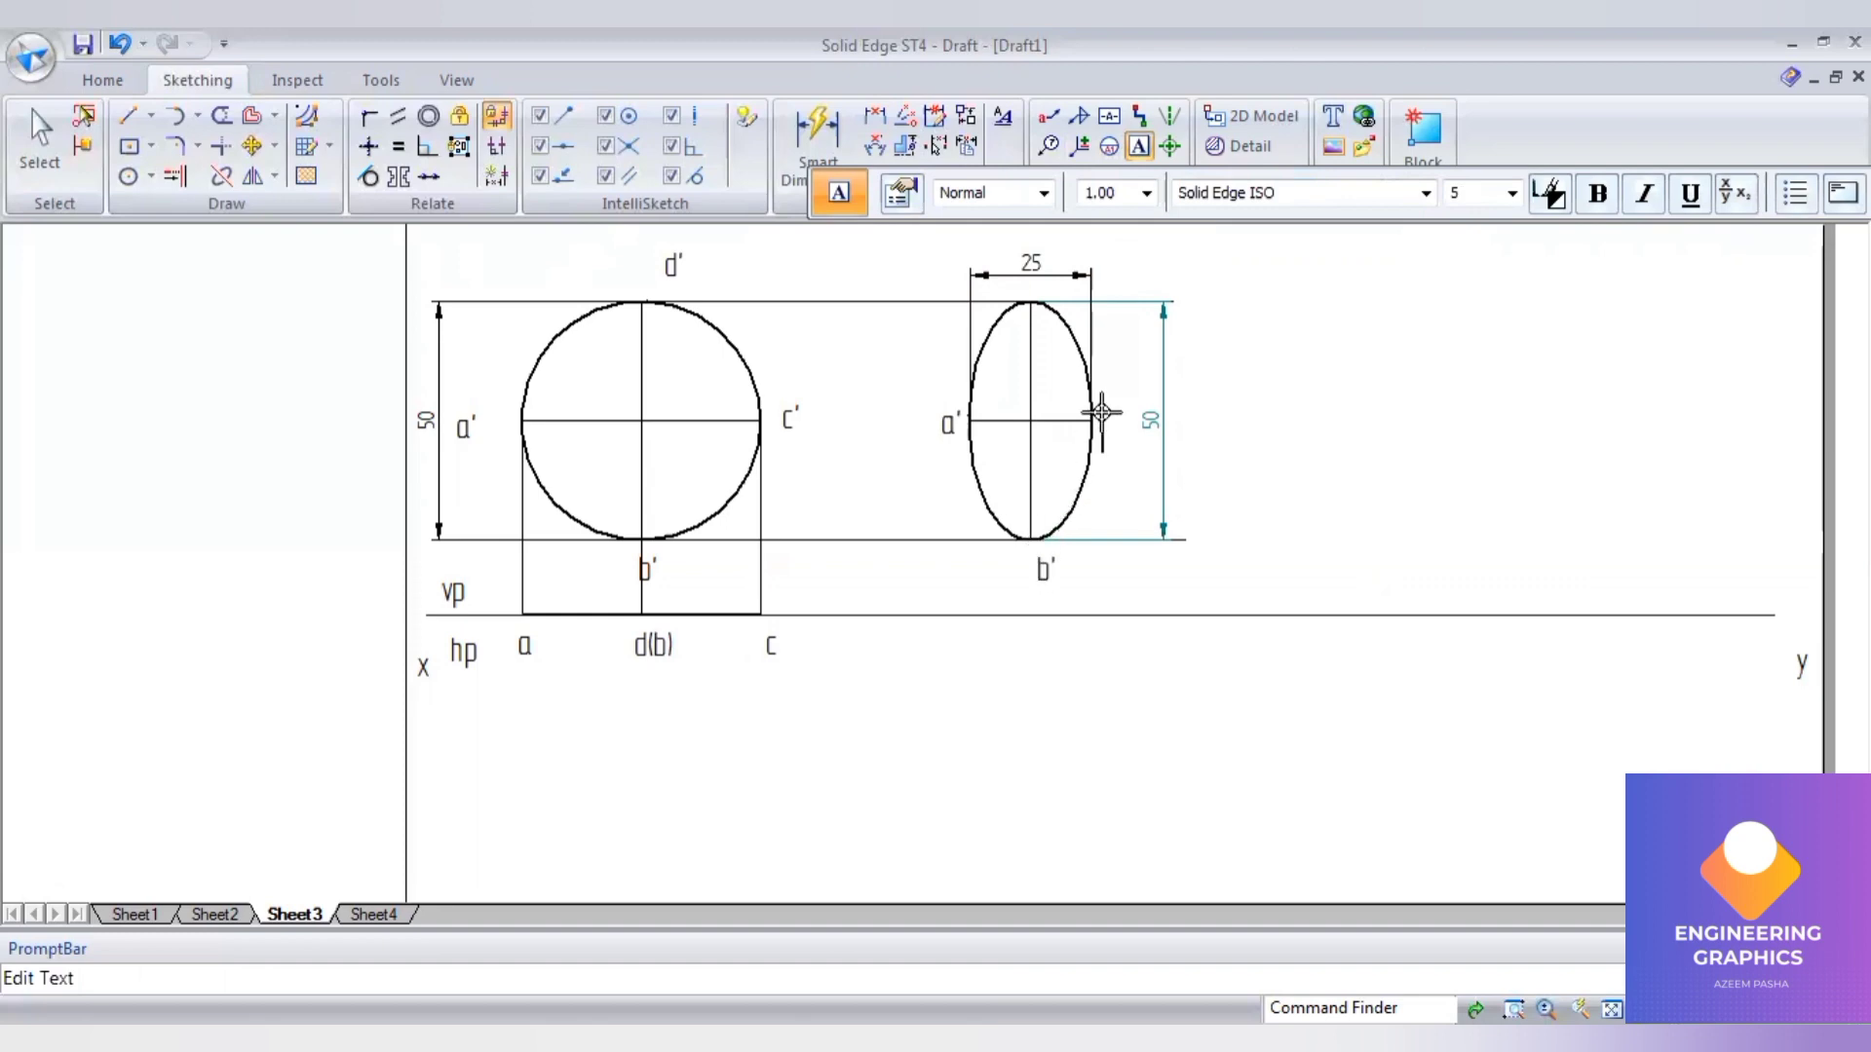
{"action": "type", "text": "c'"}
{"action": "left_click", "coordinate": [1061, 248]}
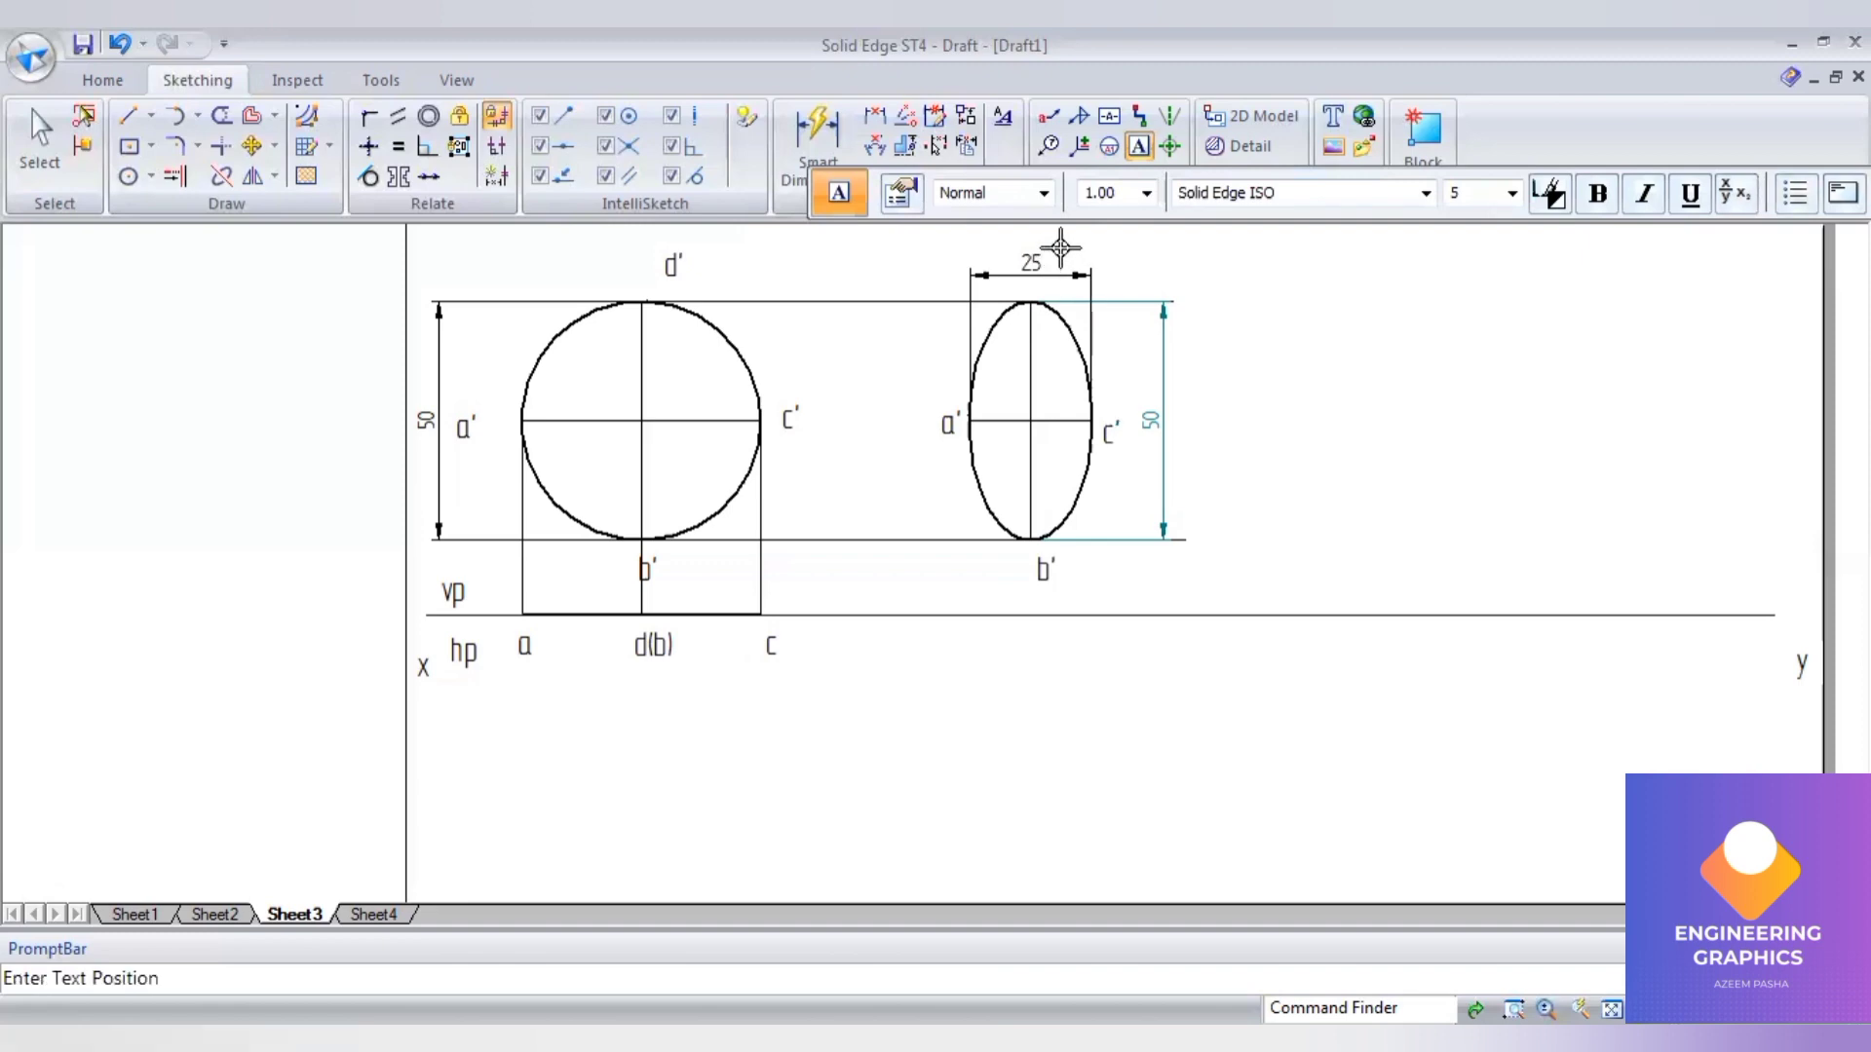
{"action": "type", "text": "d'"}
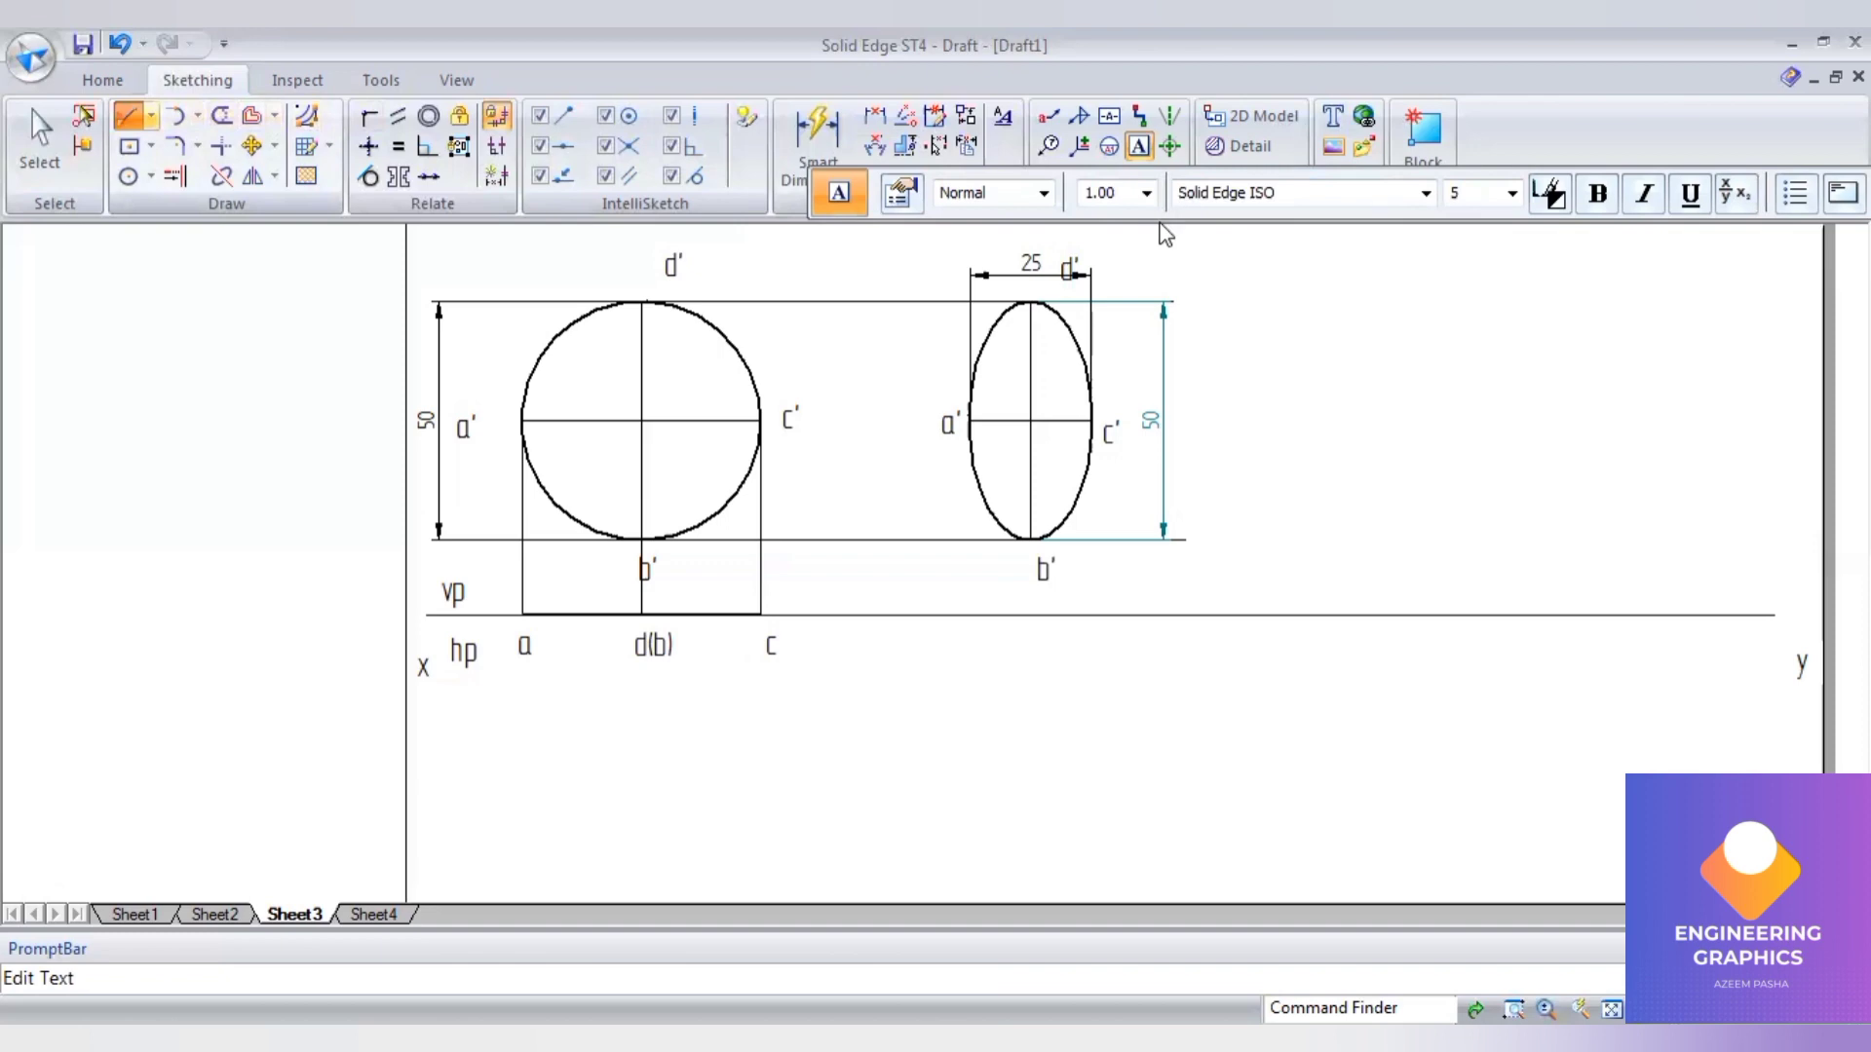
{"action": "type", "text": "l"}
{"action": "left_click", "coordinate": [970, 421]}
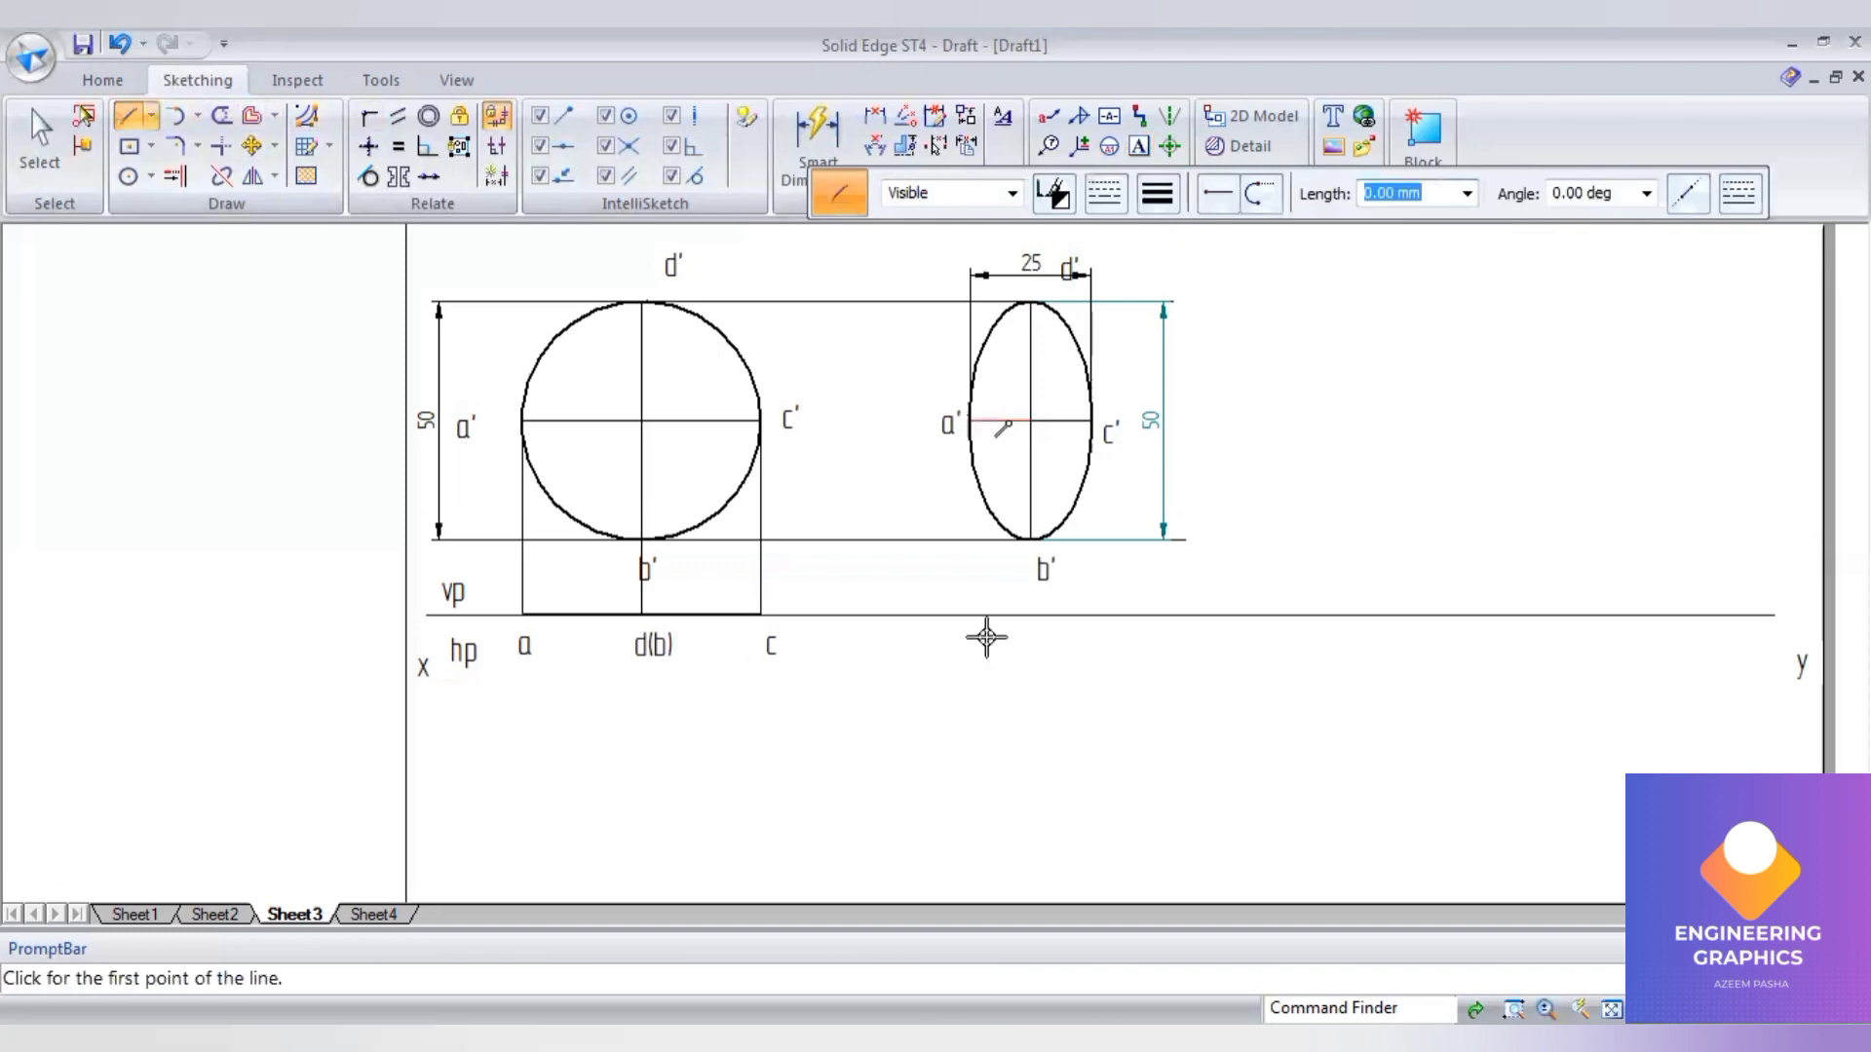
- Drop projectors from the ellipse's a' and c' down below the xy line
{"action": "left_click", "coordinate": [969, 733]}
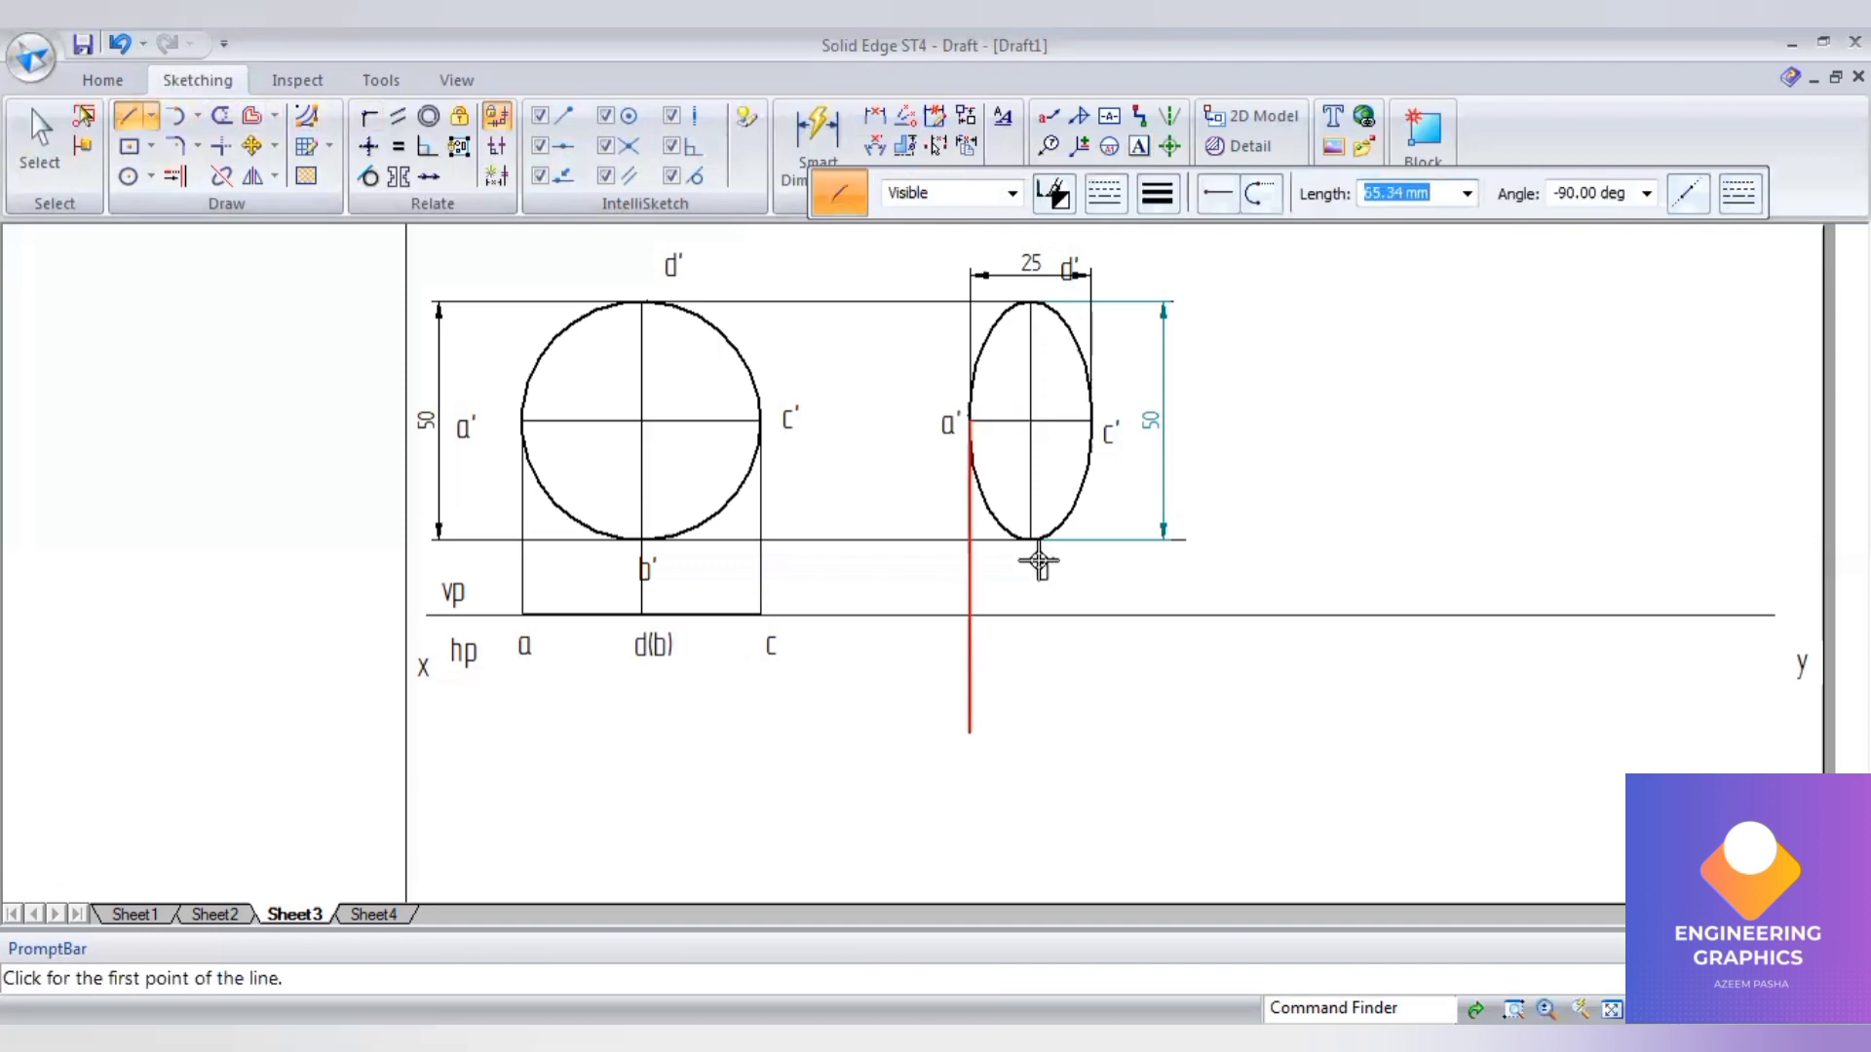
{"action": "left_click", "coordinate": [1089, 421]}
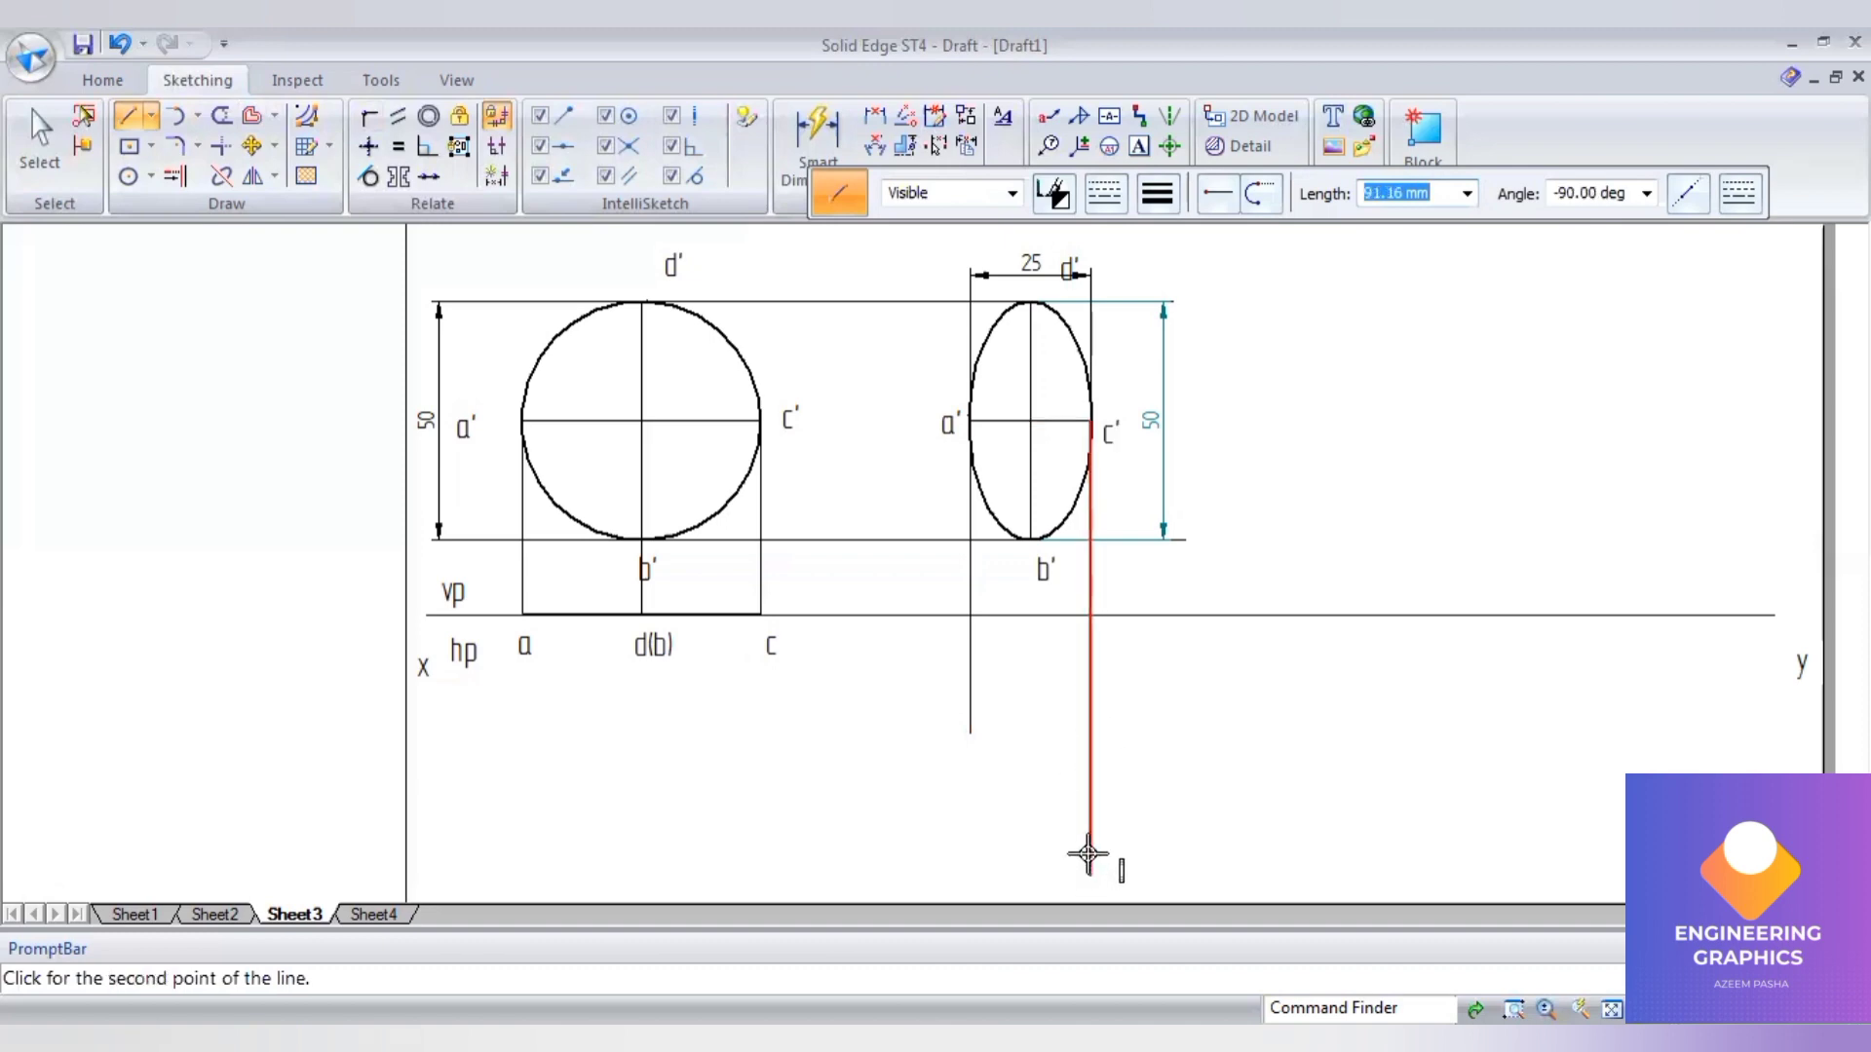
{"action": "left_click", "coordinate": [1089, 421]}
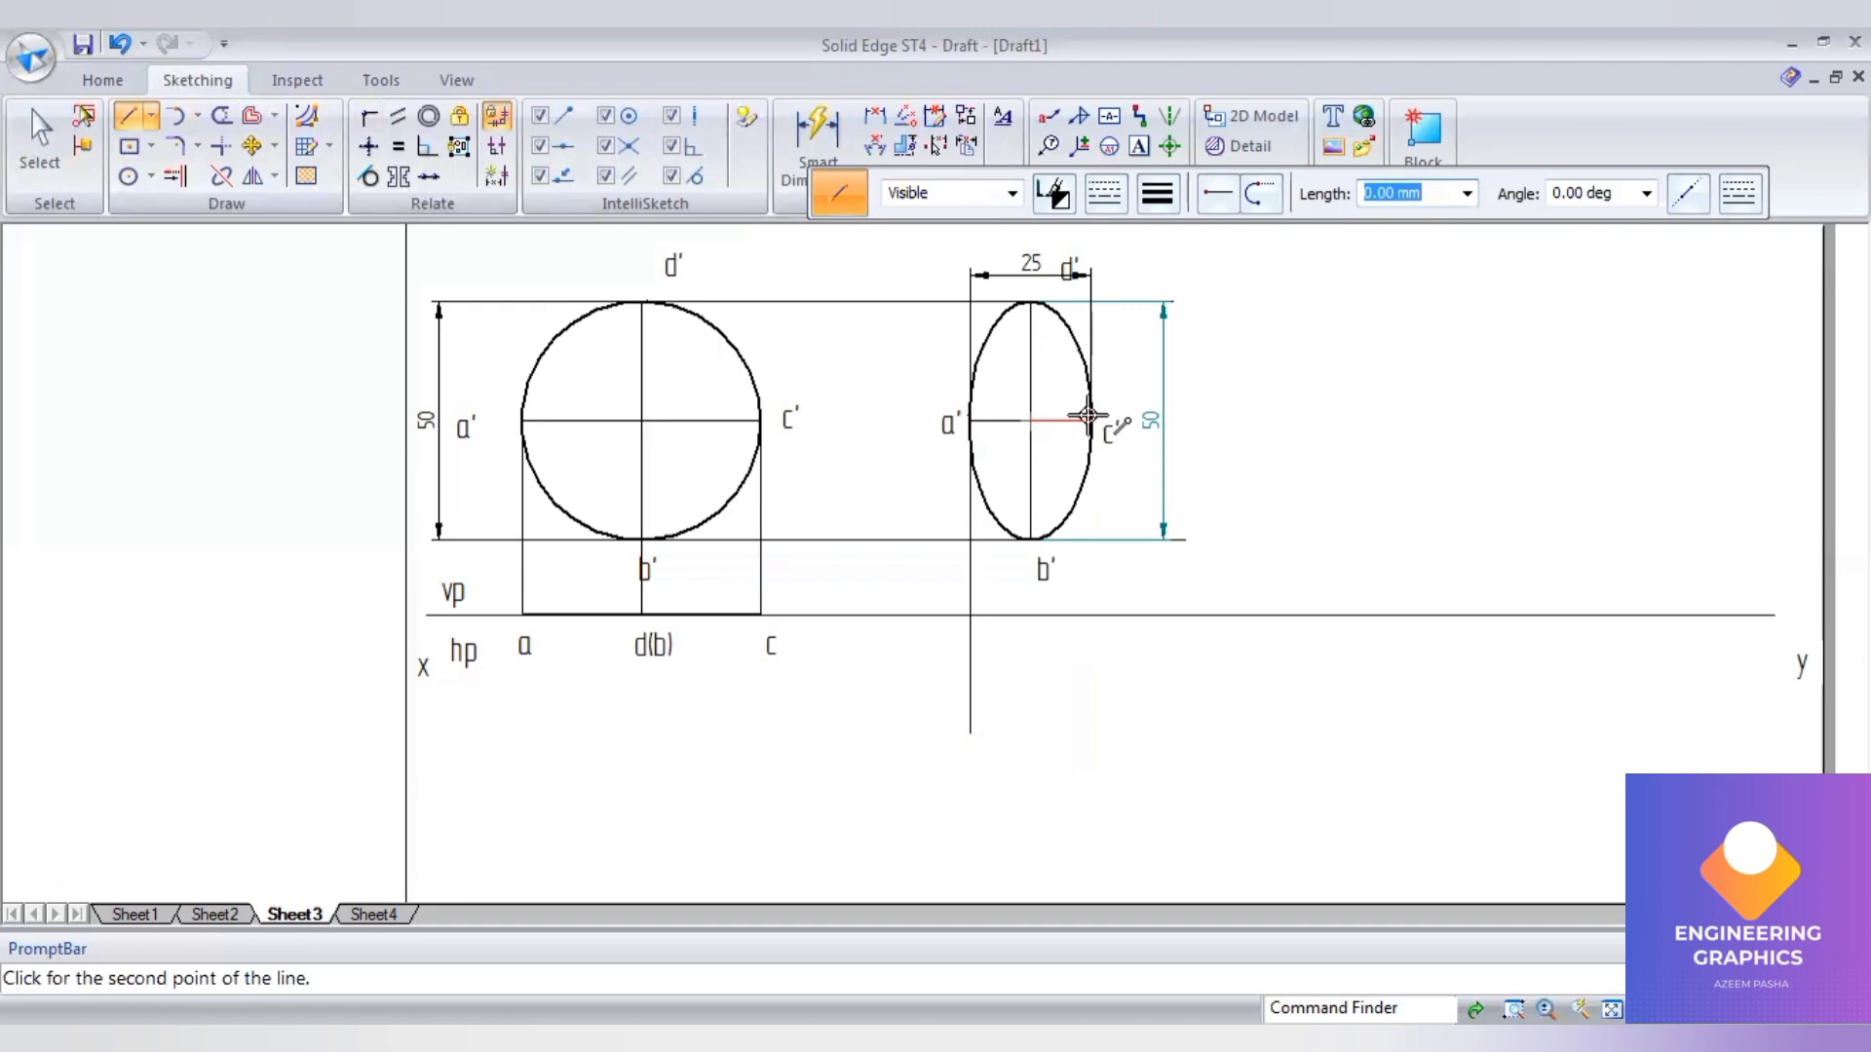
{"action": "left_click", "coordinate": [1090, 788]}
{"action": "right_click", "coordinate": [582, 614]}
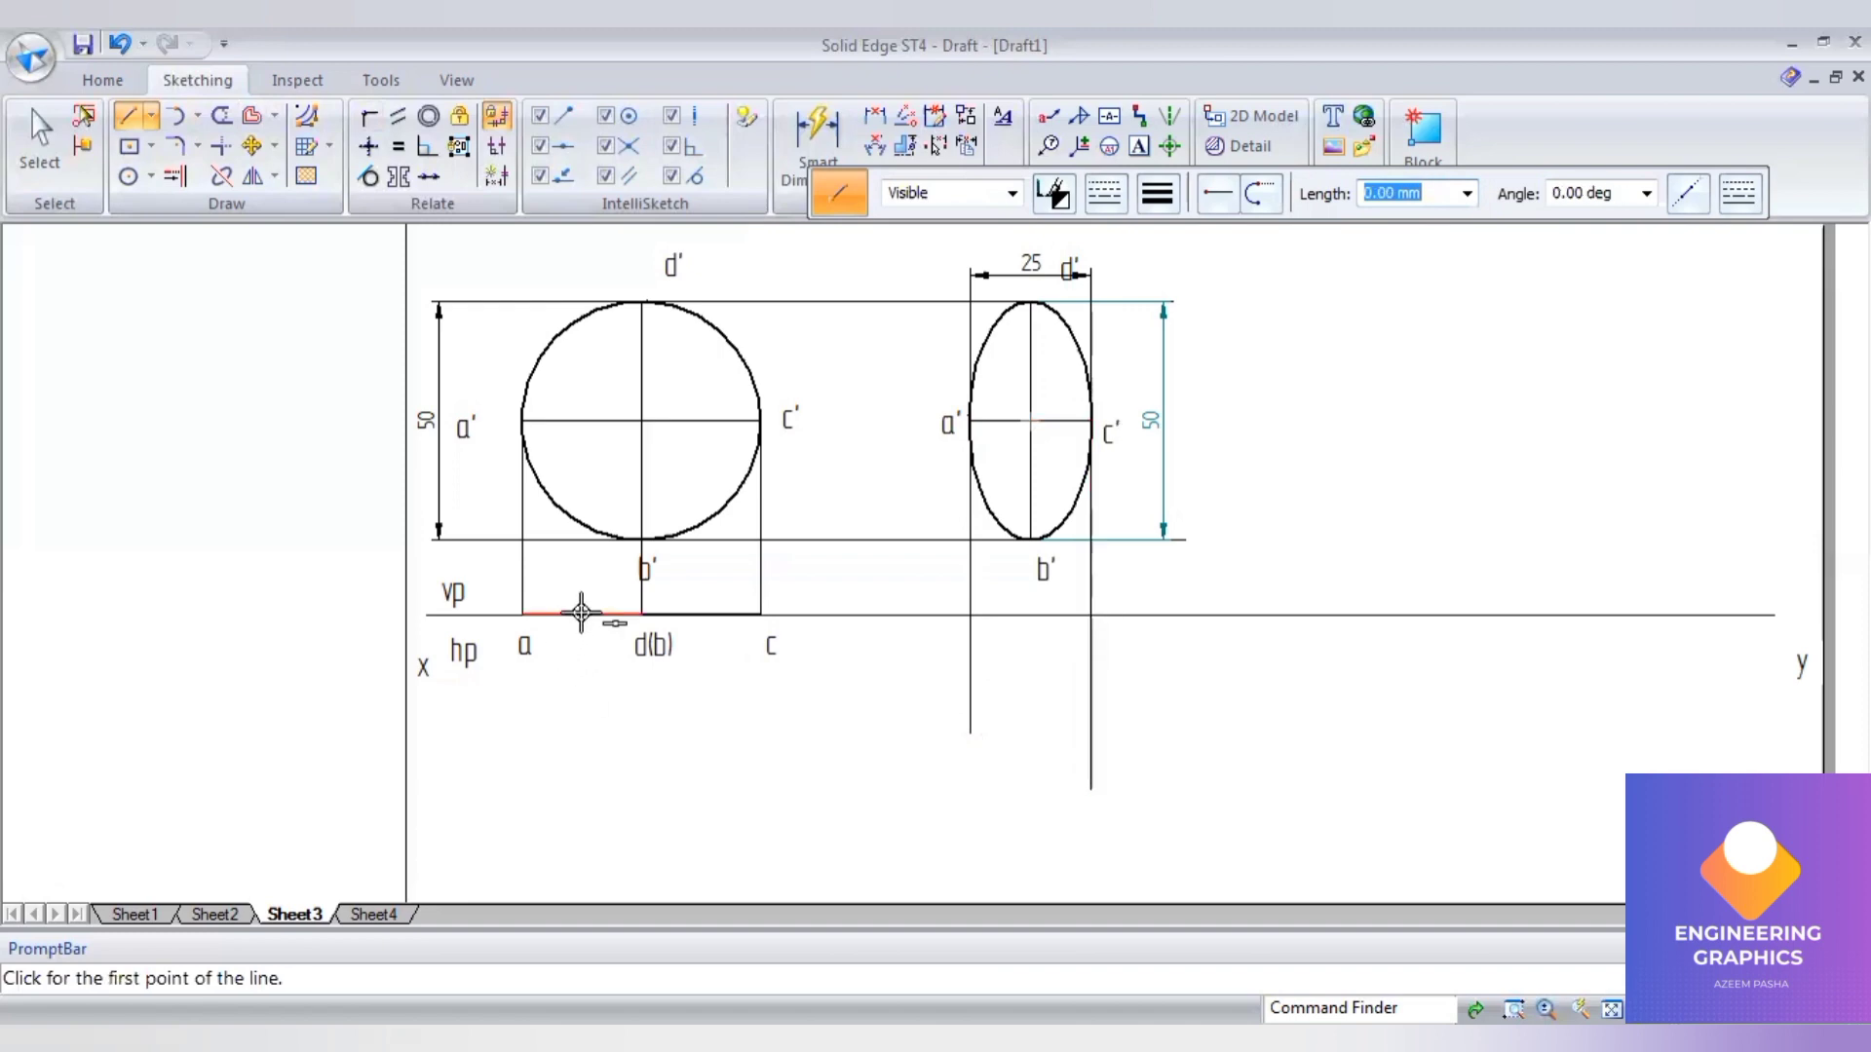
- Dimension the 50 mm distance between the a and c projectors
{"action": "left_click", "coordinate": [874, 116]}
{"action": "left_click", "coordinate": [522, 565]}
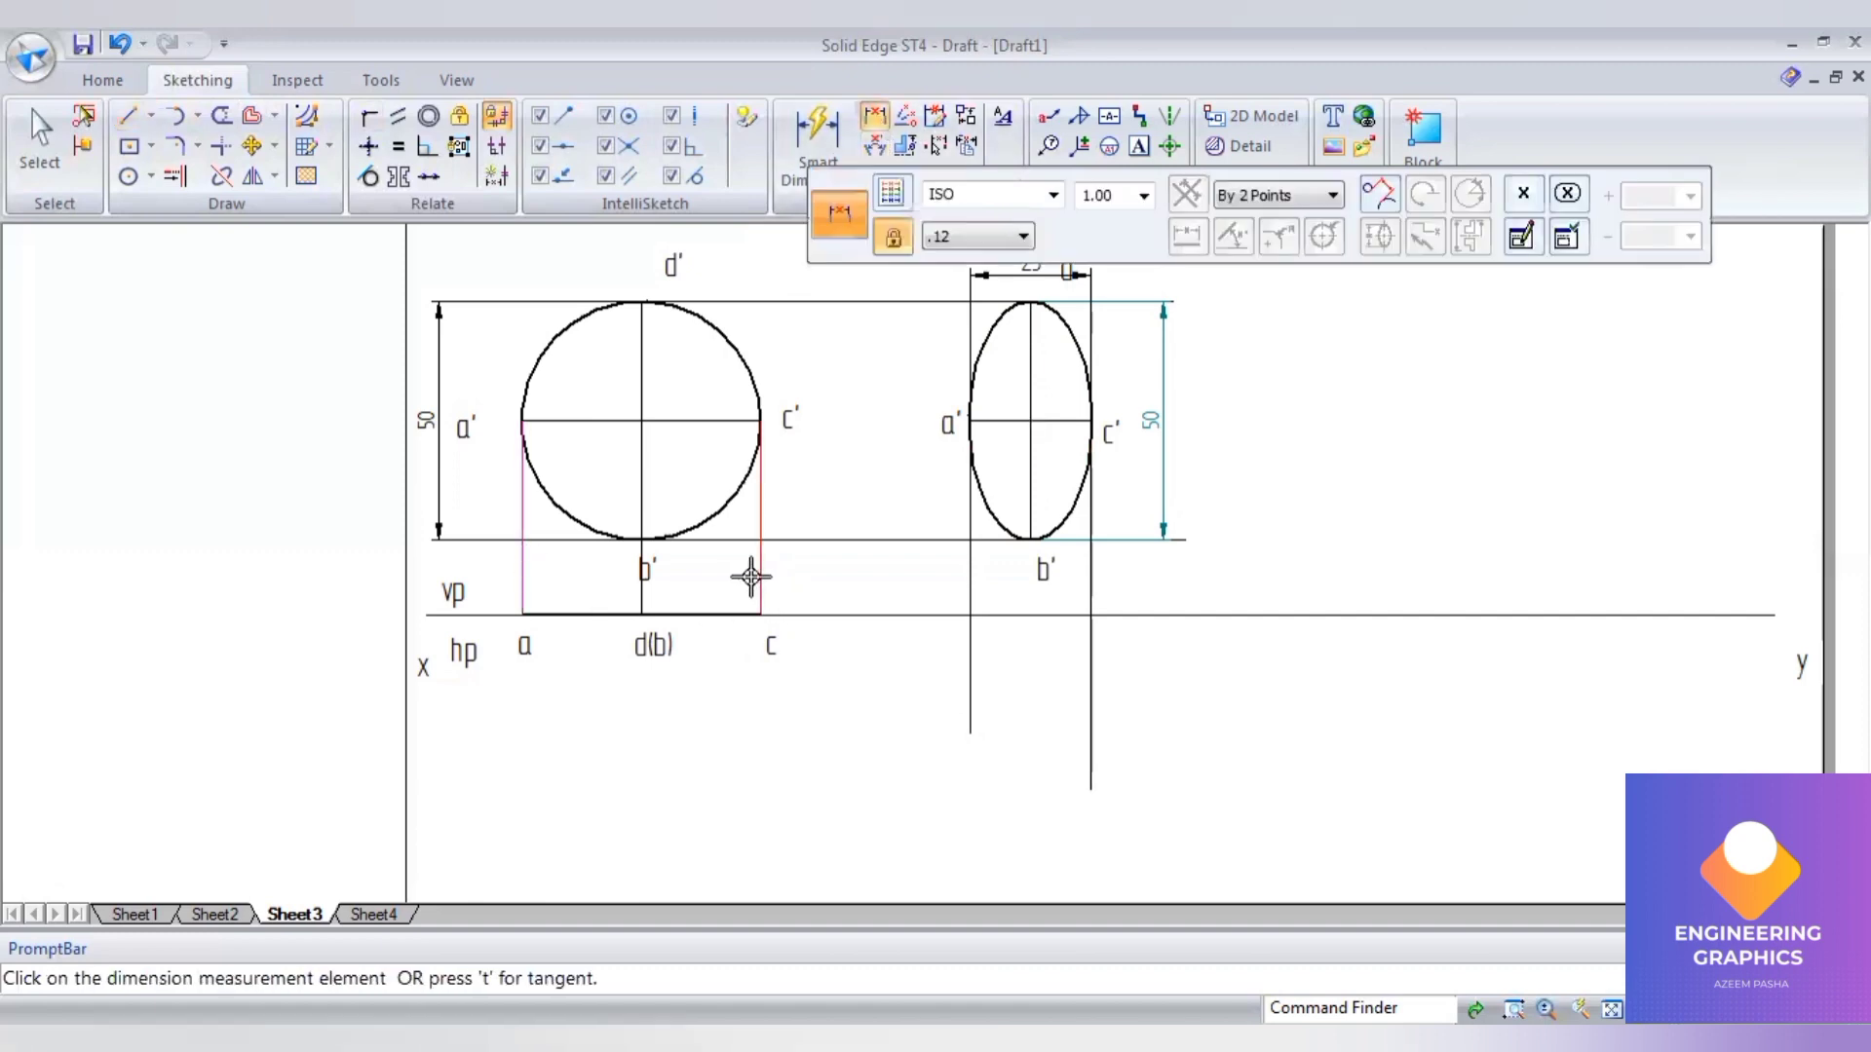
{"action": "left_click", "coordinate": [759, 577]}
{"action": "left_click", "coordinate": [705, 736]}
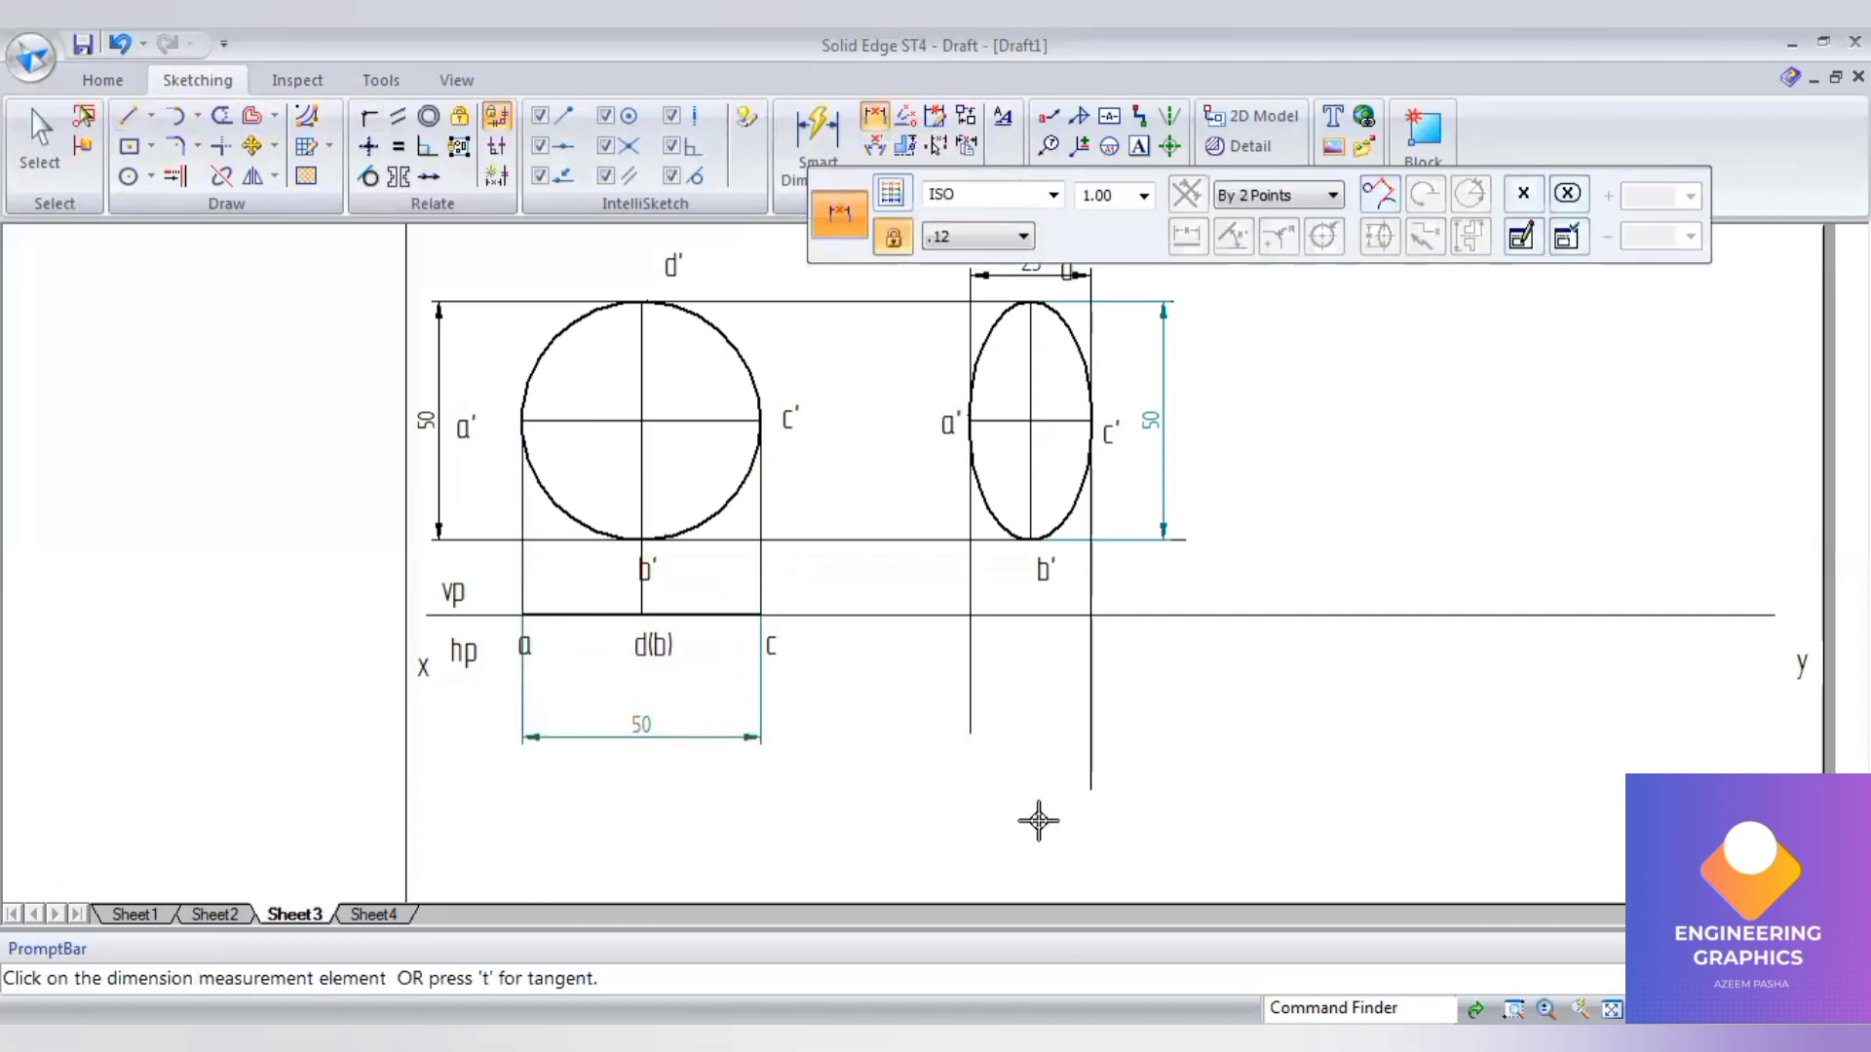
{"action": "left_click", "coordinate": [199, 117]}
{"action": "left_click", "coordinate": [209, 199]}
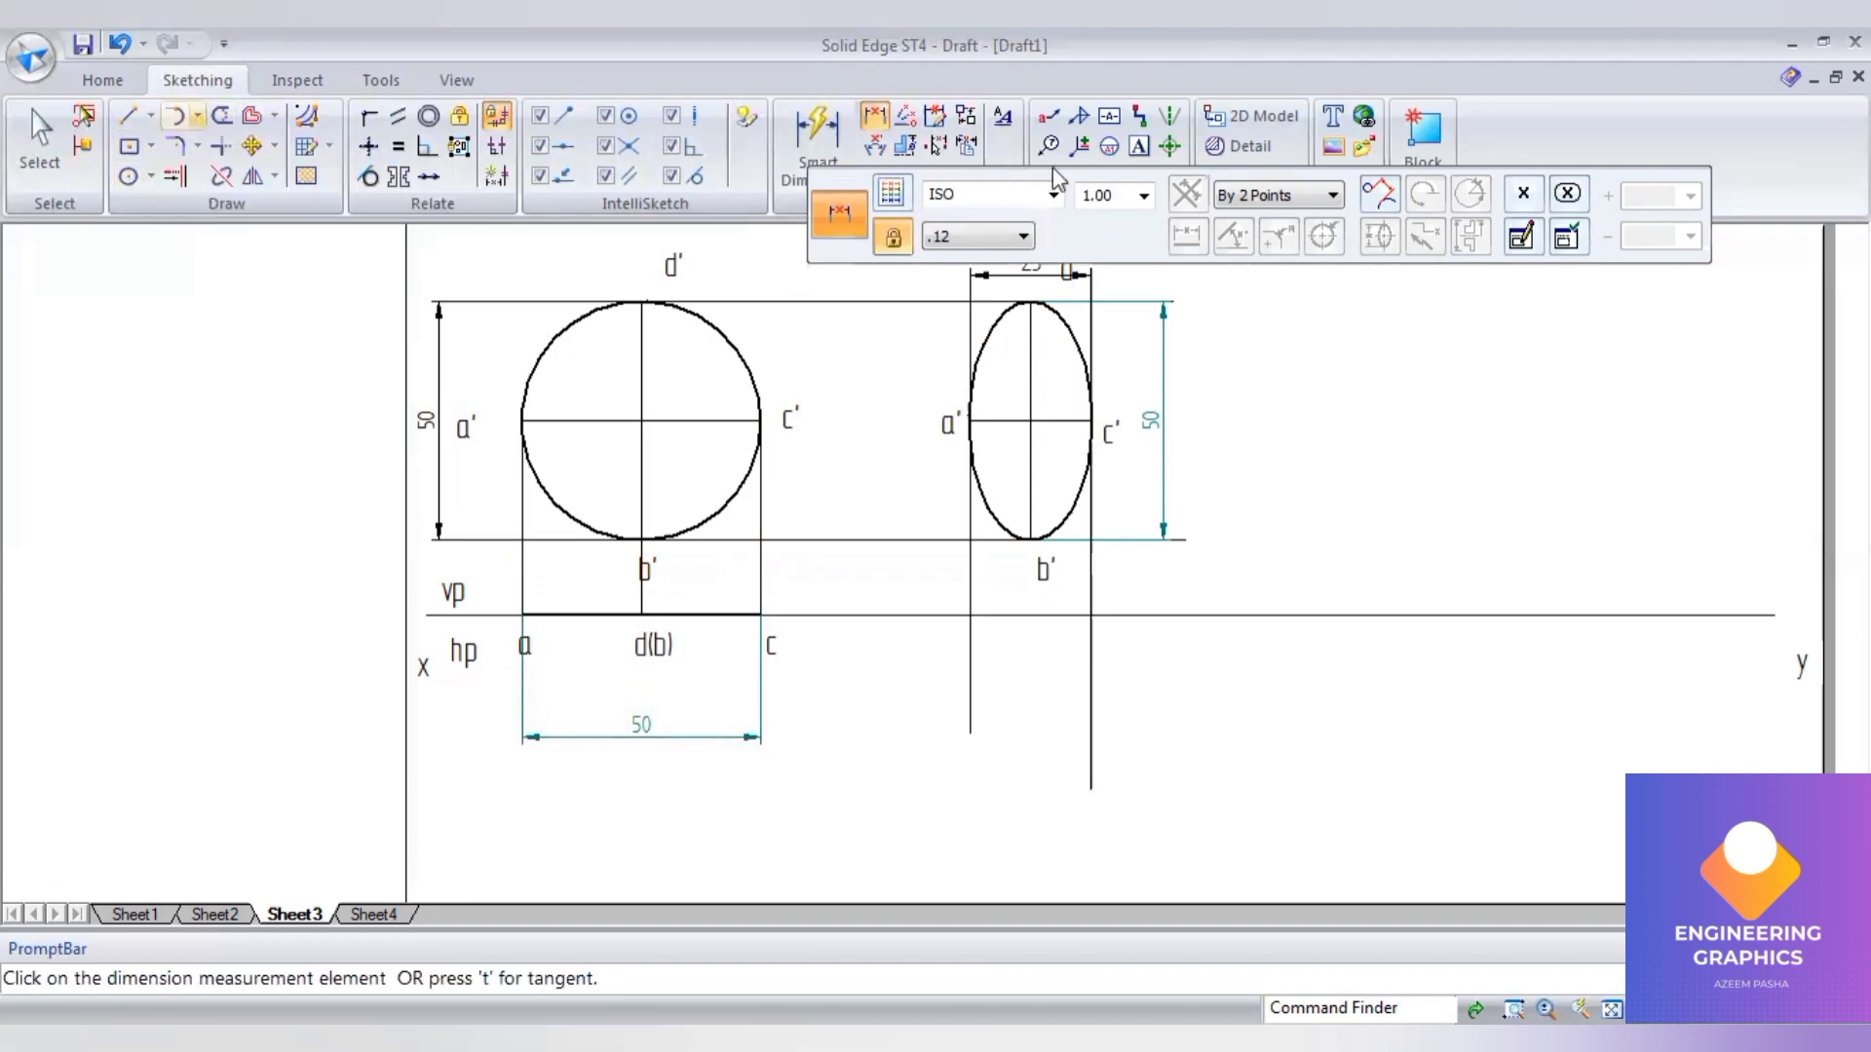
- Draw a 50 mm radius arc from the projector/xy intersection and extend the right projector to it
{"action": "left_click", "coordinate": [970, 614]}
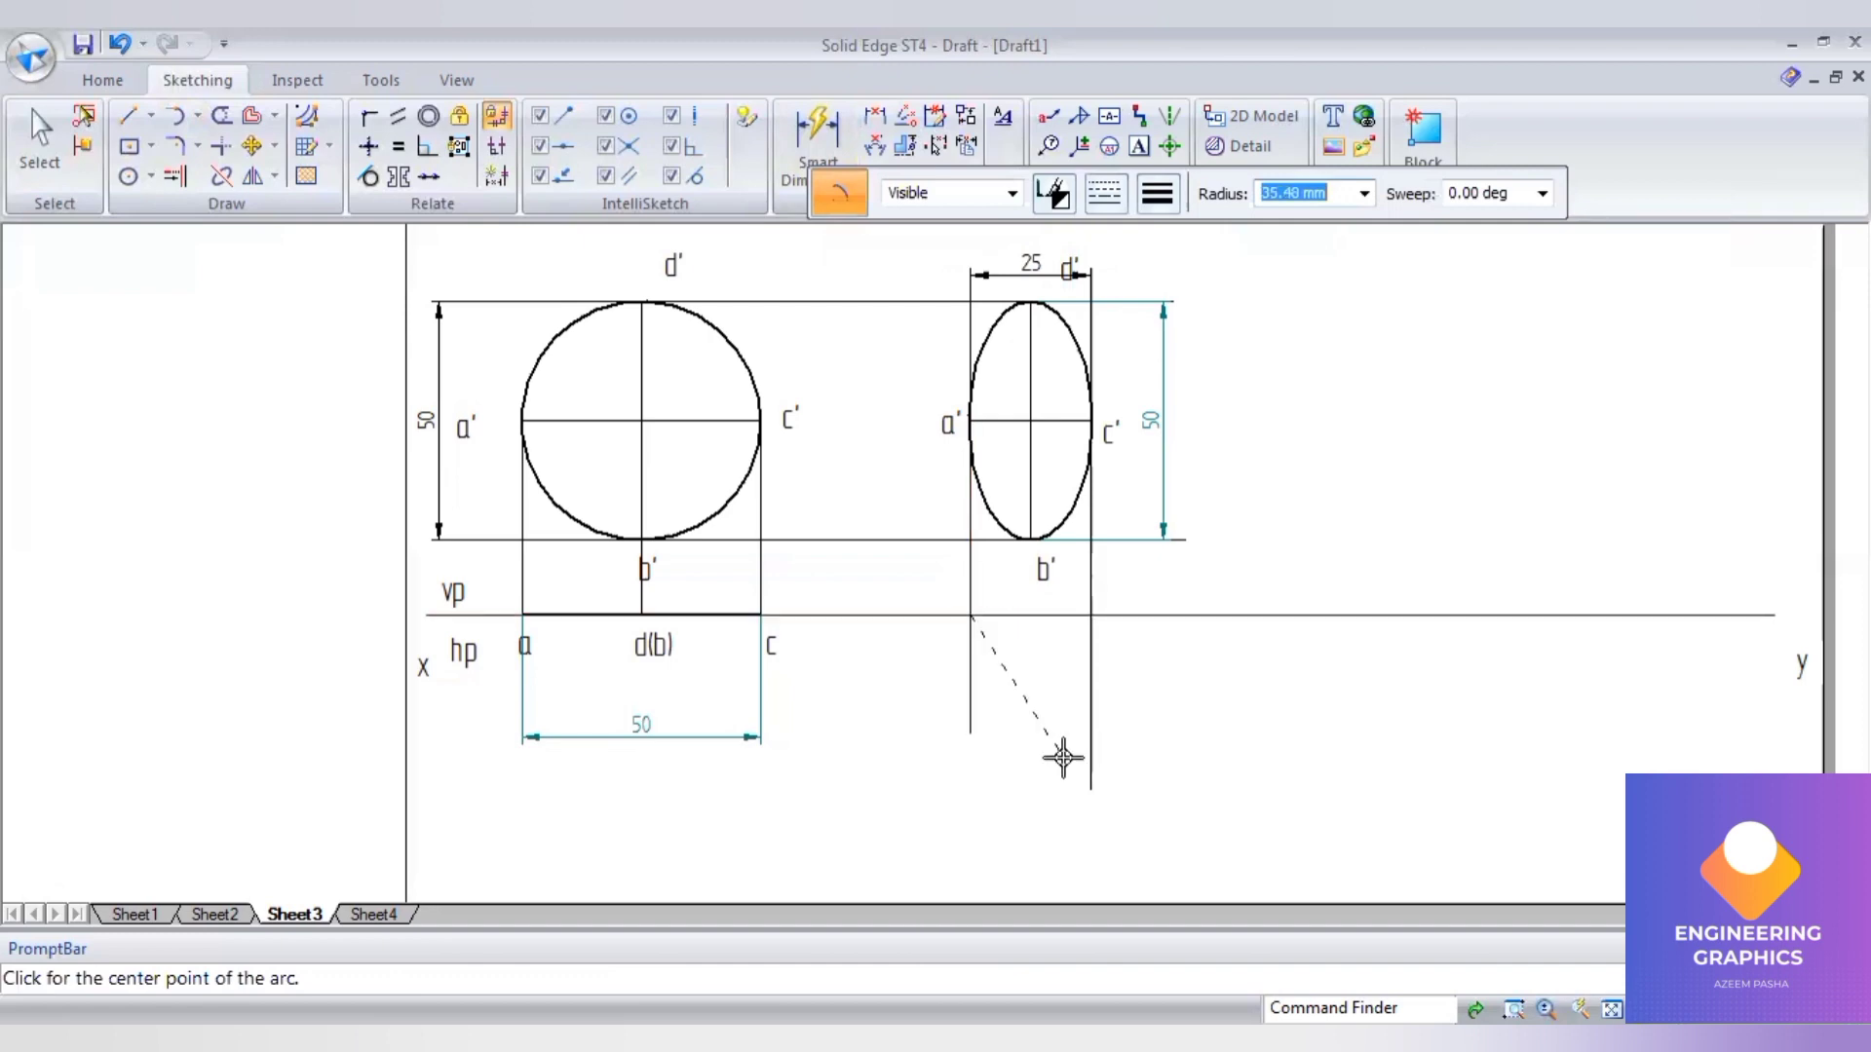
{"action": "type", "text": "50"}
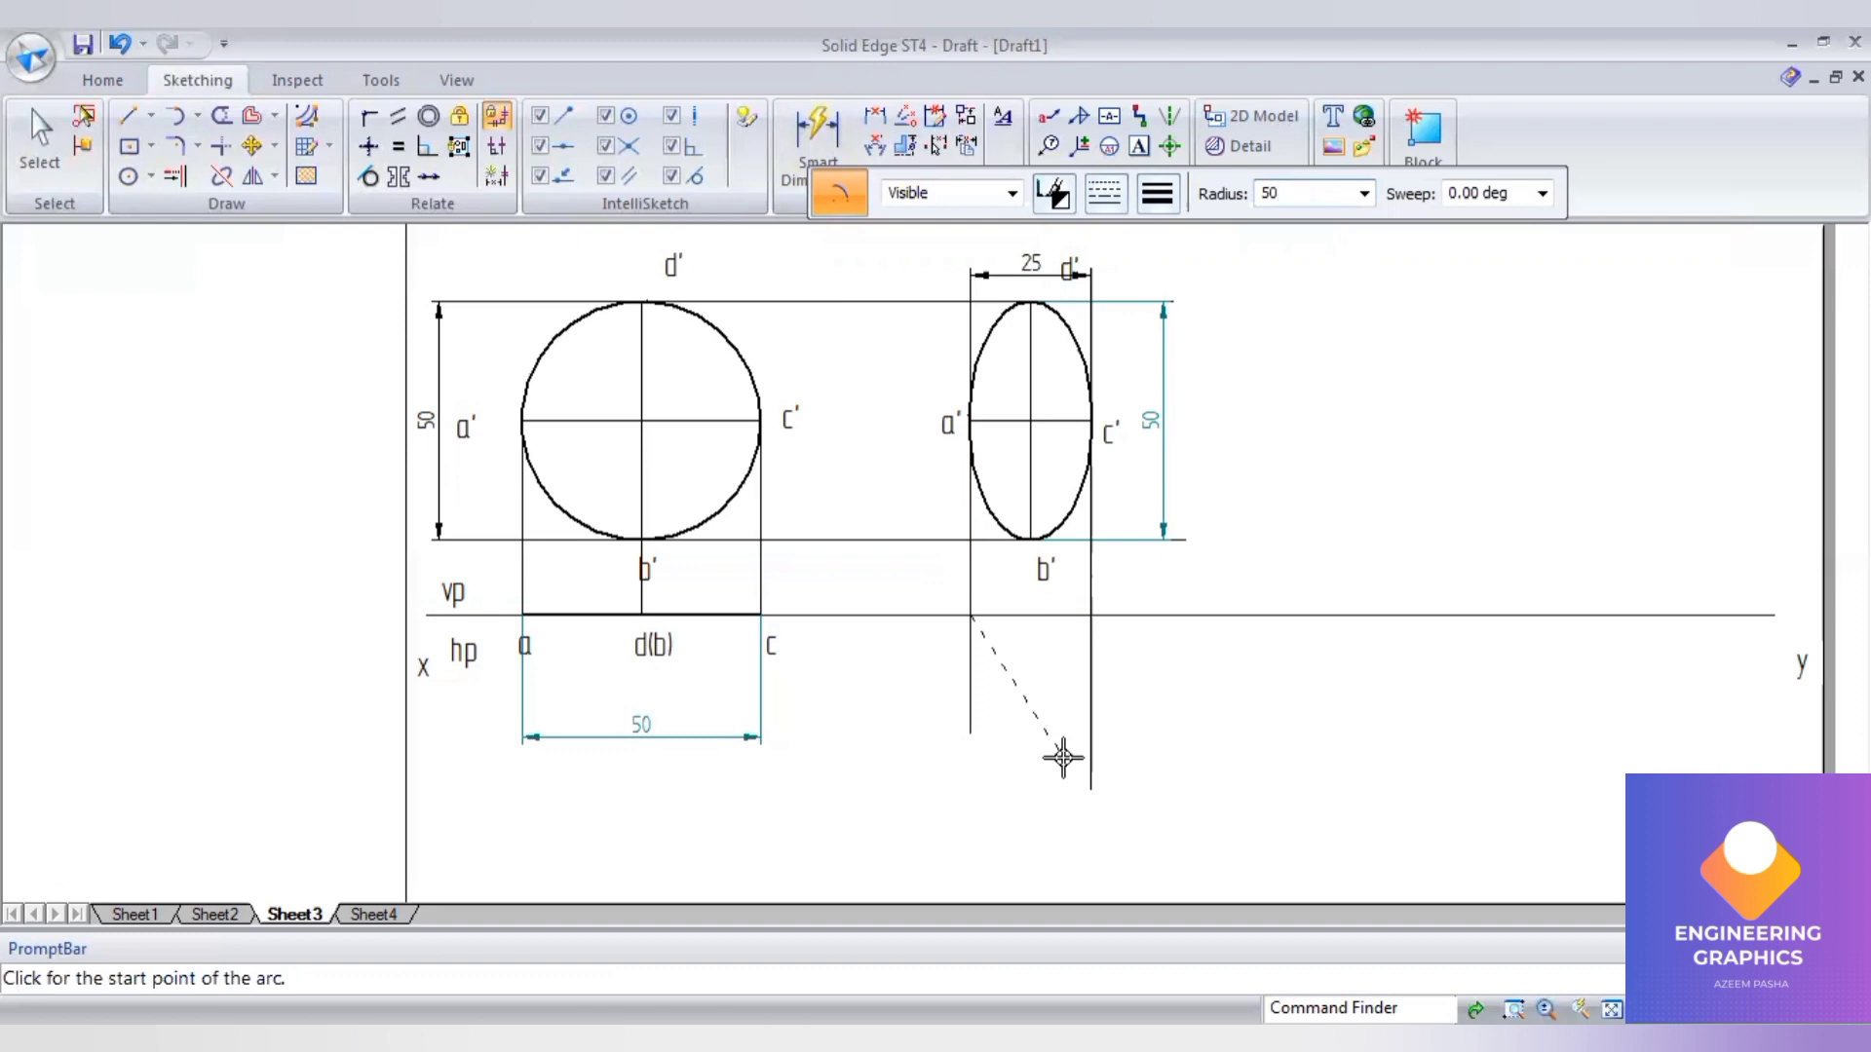
{"action": "key", "text": "Tab"}
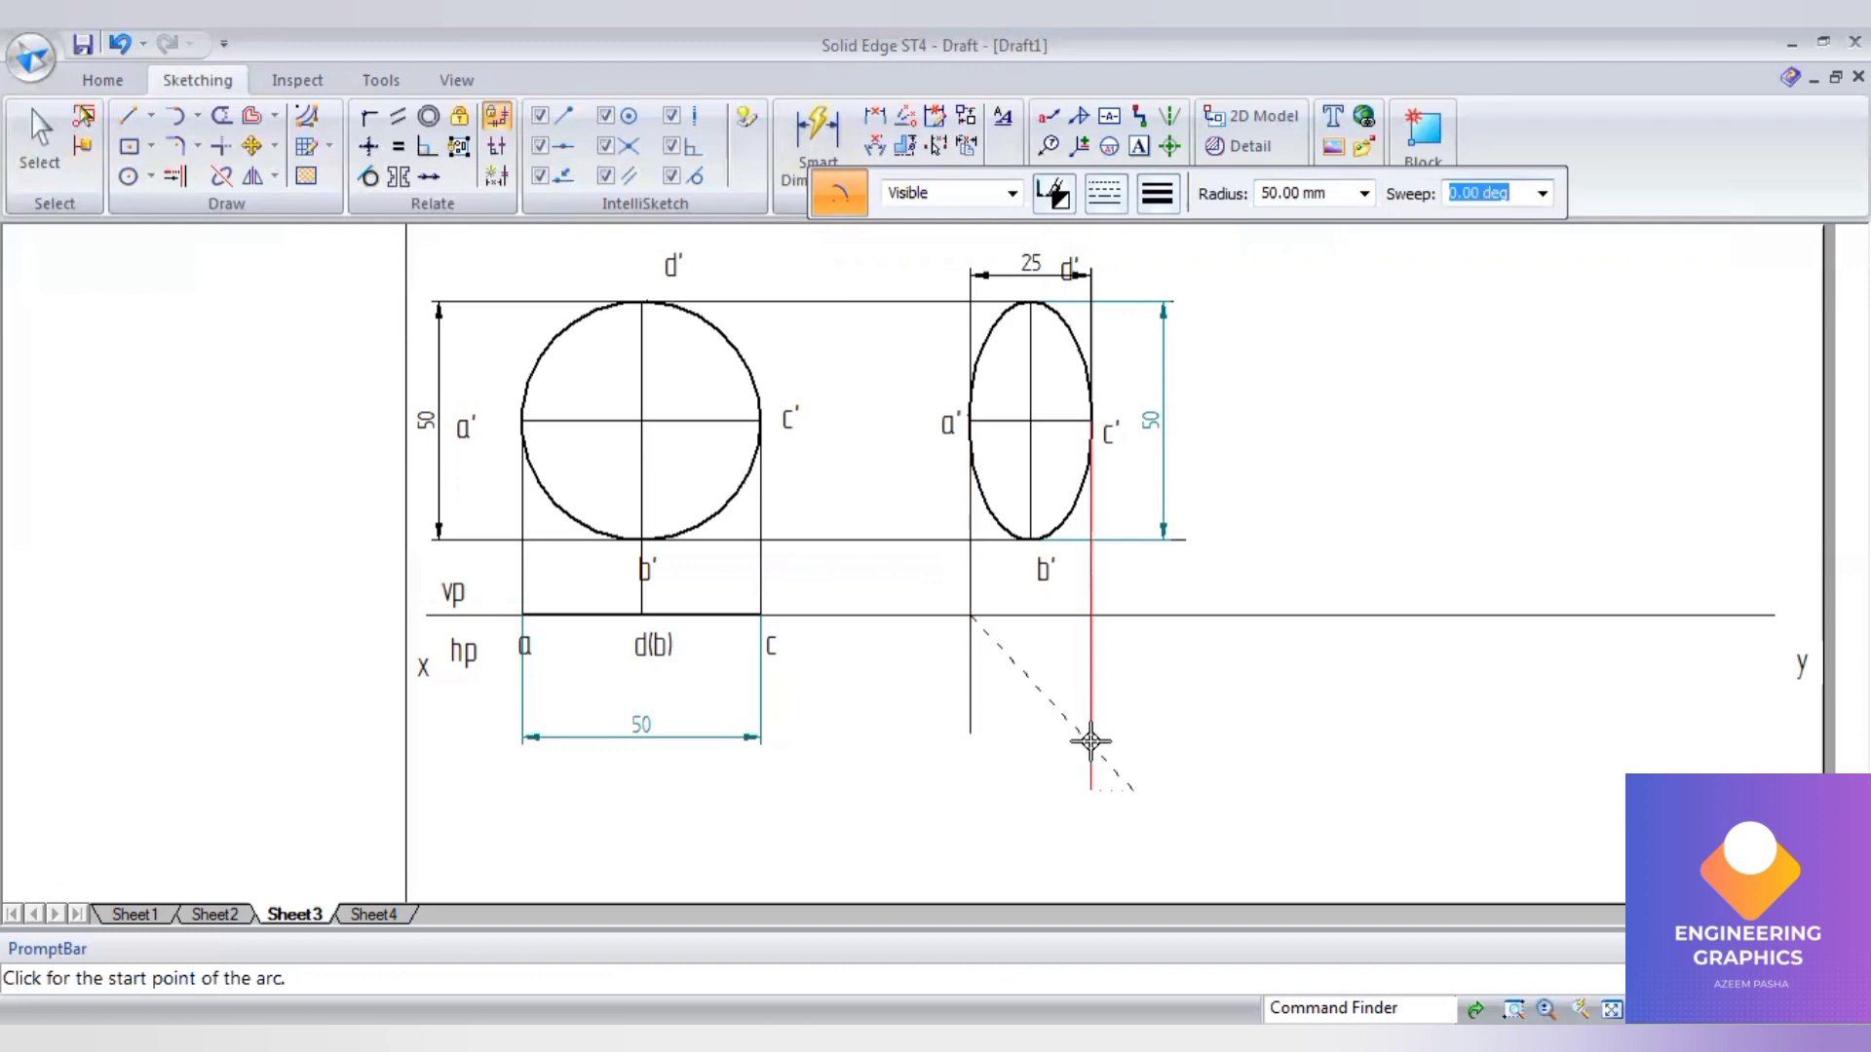
{"action": "left_click", "coordinate": [1091, 740]}
{"action": "left_click", "coordinate": [1038, 793]}
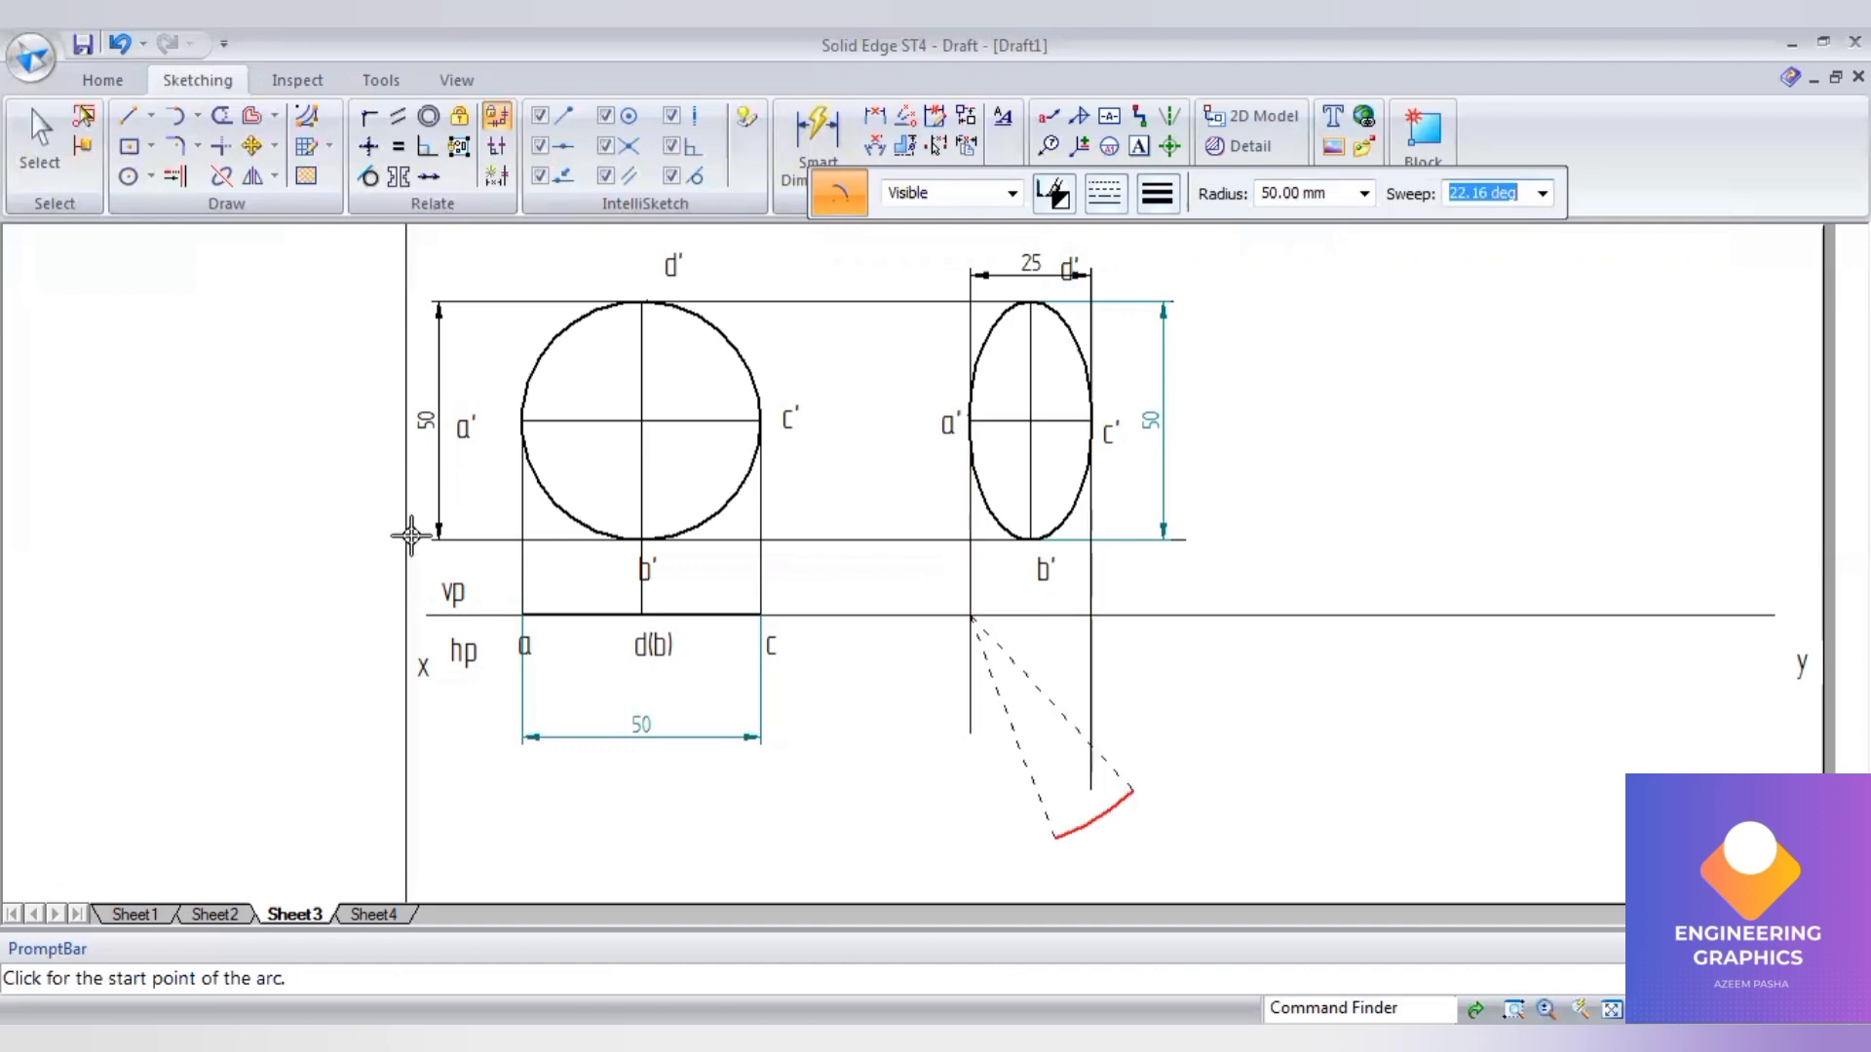
{"action": "left_click", "coordinate": [175, 178]}
{"action": "left_click", "coordinate": [1088, 669]}
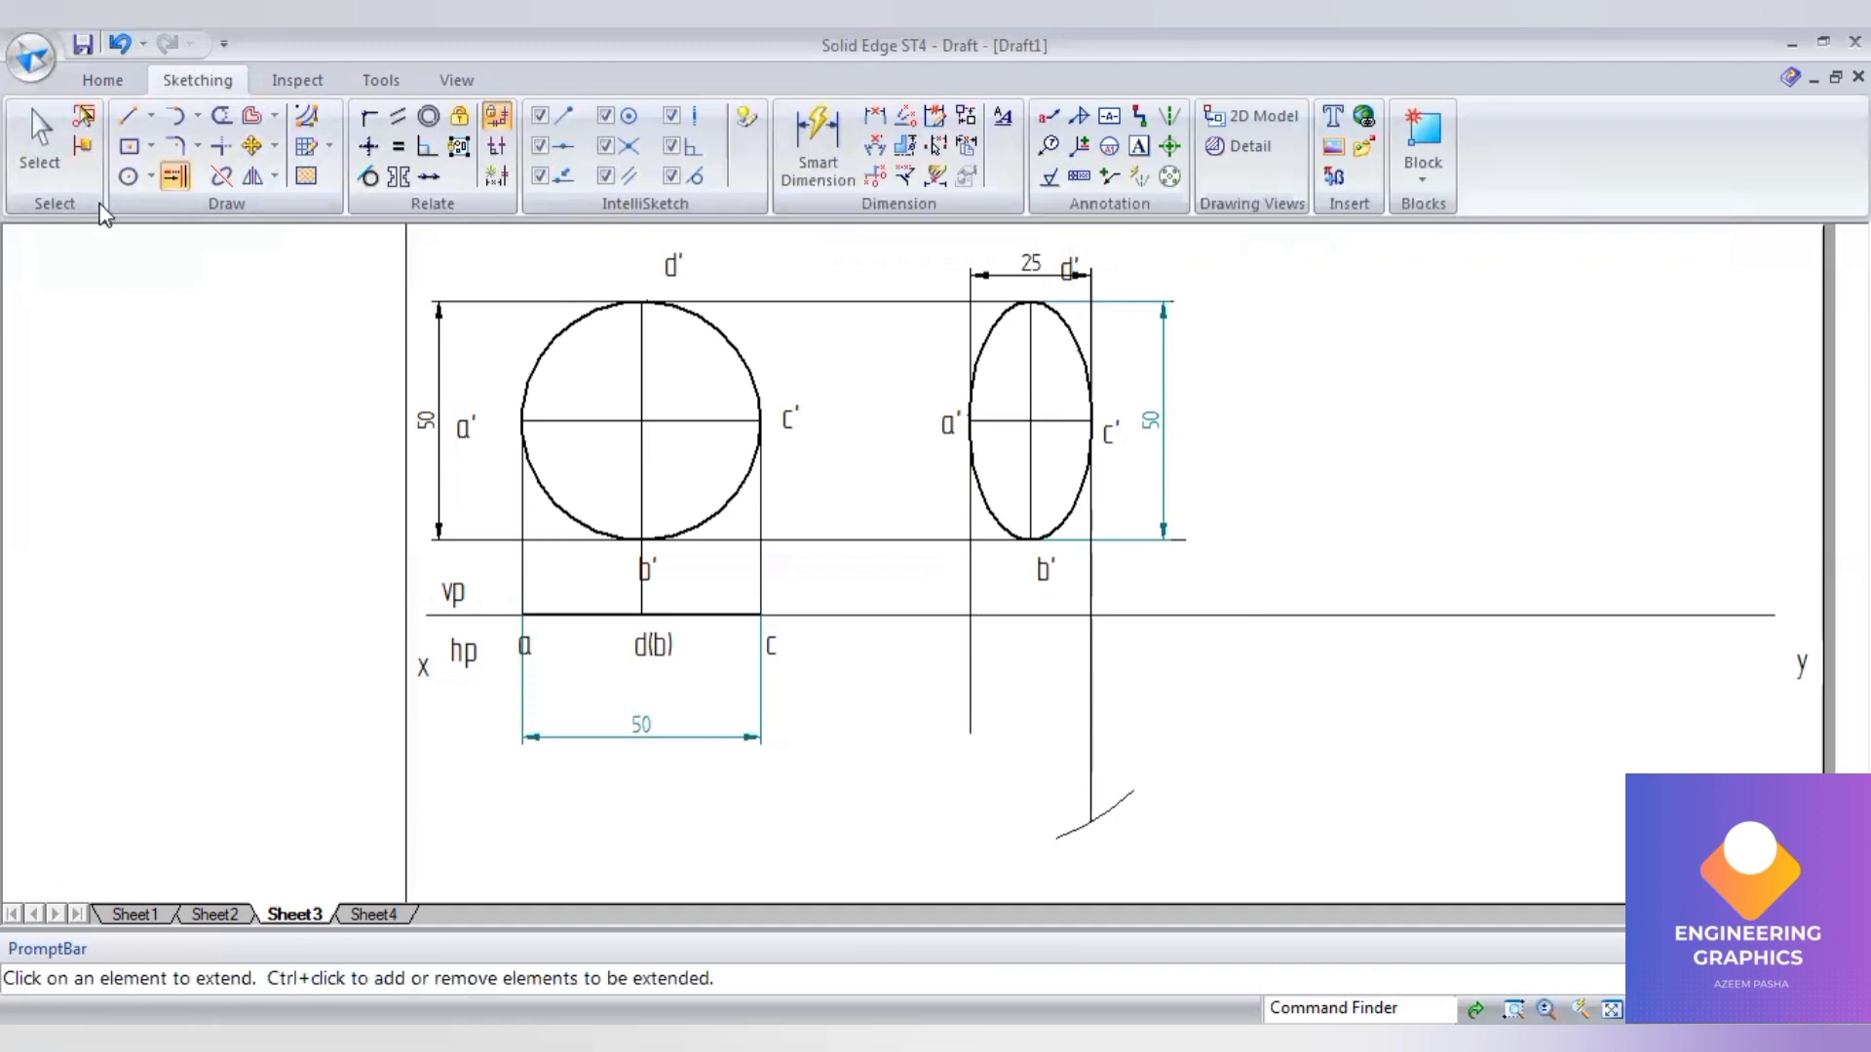
- Draw the 0.50 mm edge line from xy to the arc and dimension its 60° angle
{"action": "left_click", "coordinate": [1157, 183]}
{"action": "left_click", "coordinate": [1182, 302]}
{"action": "left_click", "coordinate": [989, 654]}
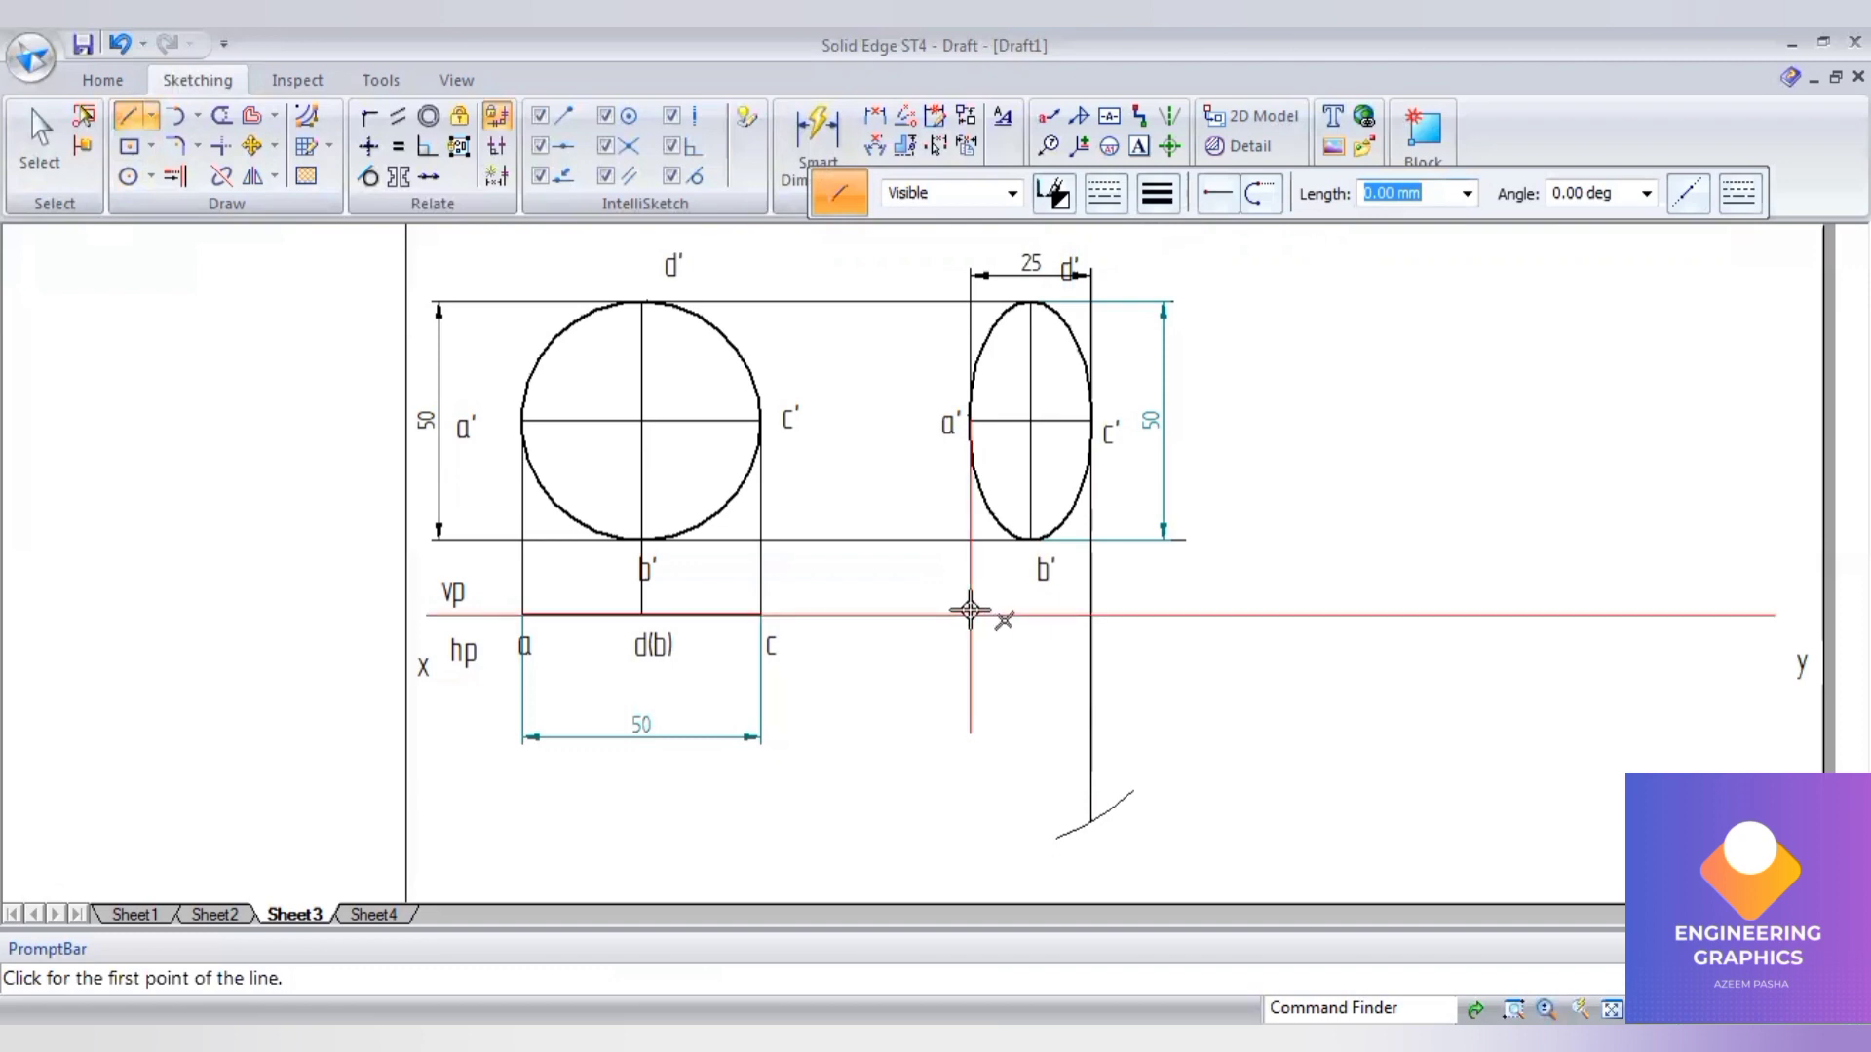
{"action": "left_click", "coordinate": [971, 615]}
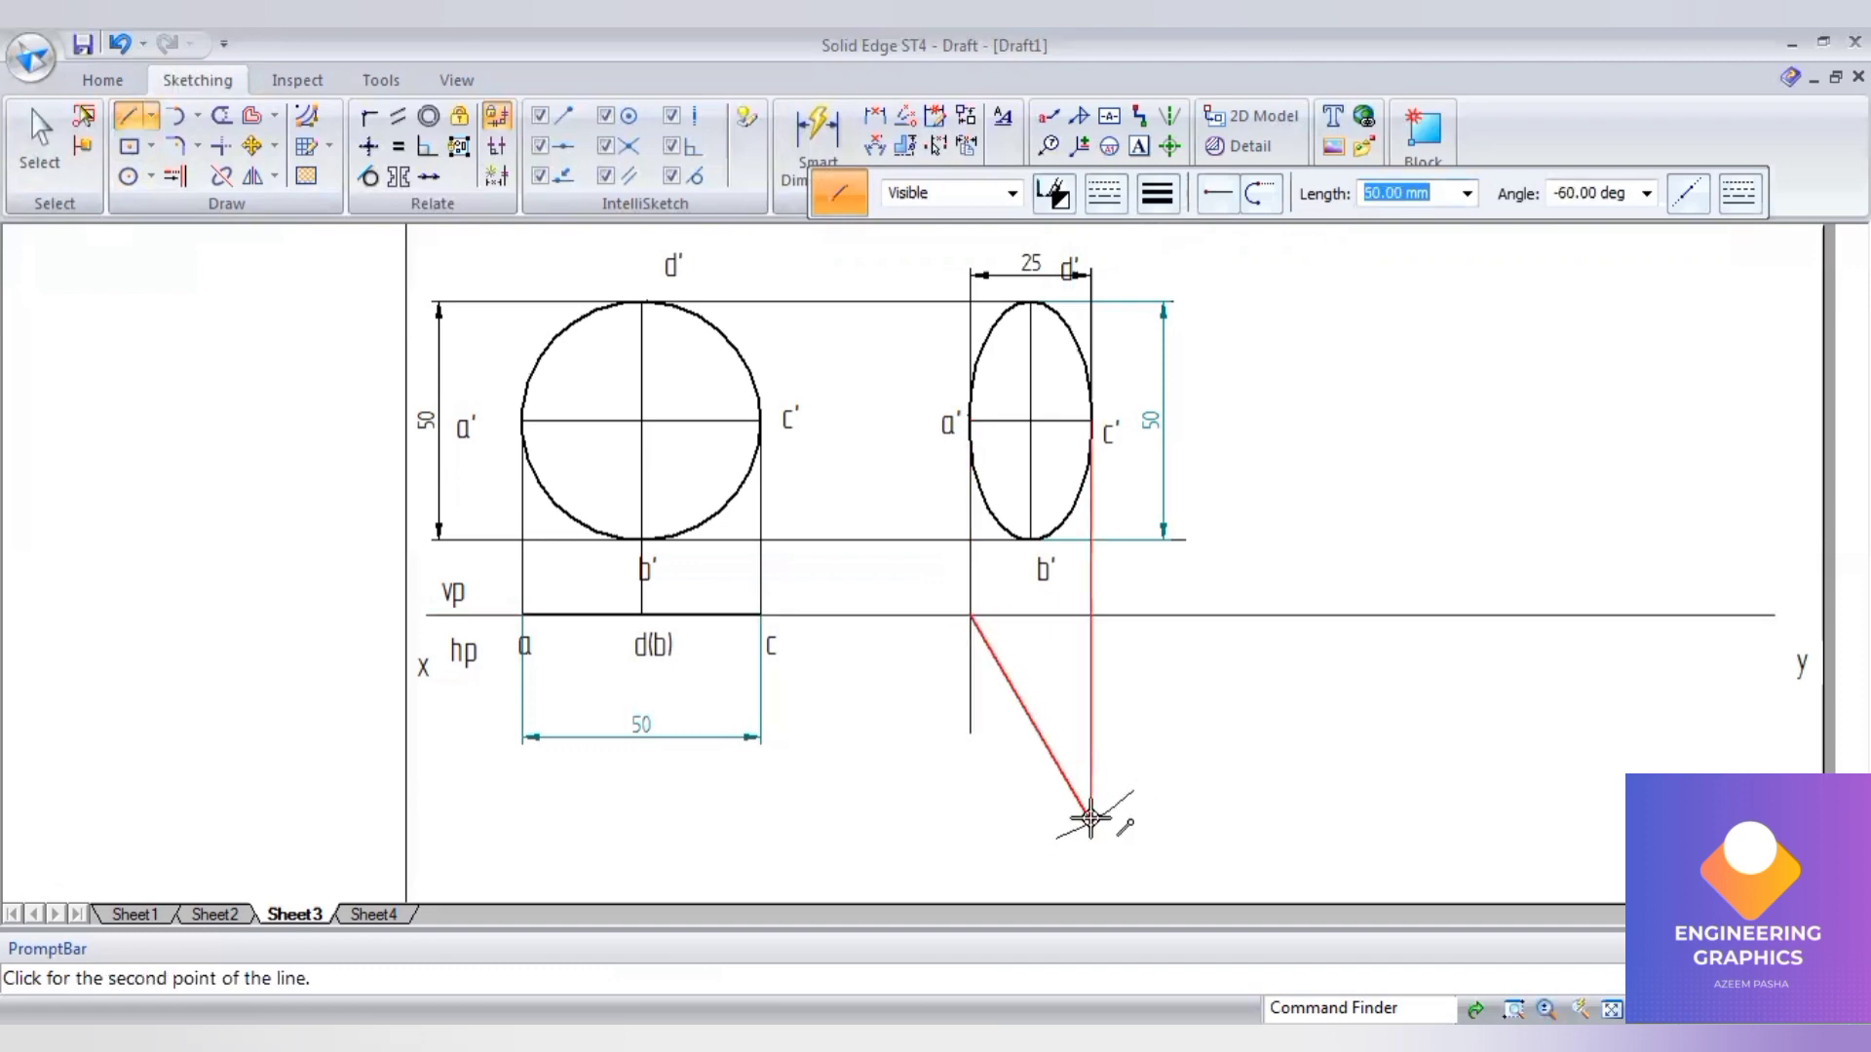
{"action": "left_click", "coordinate": [1091, 821]}
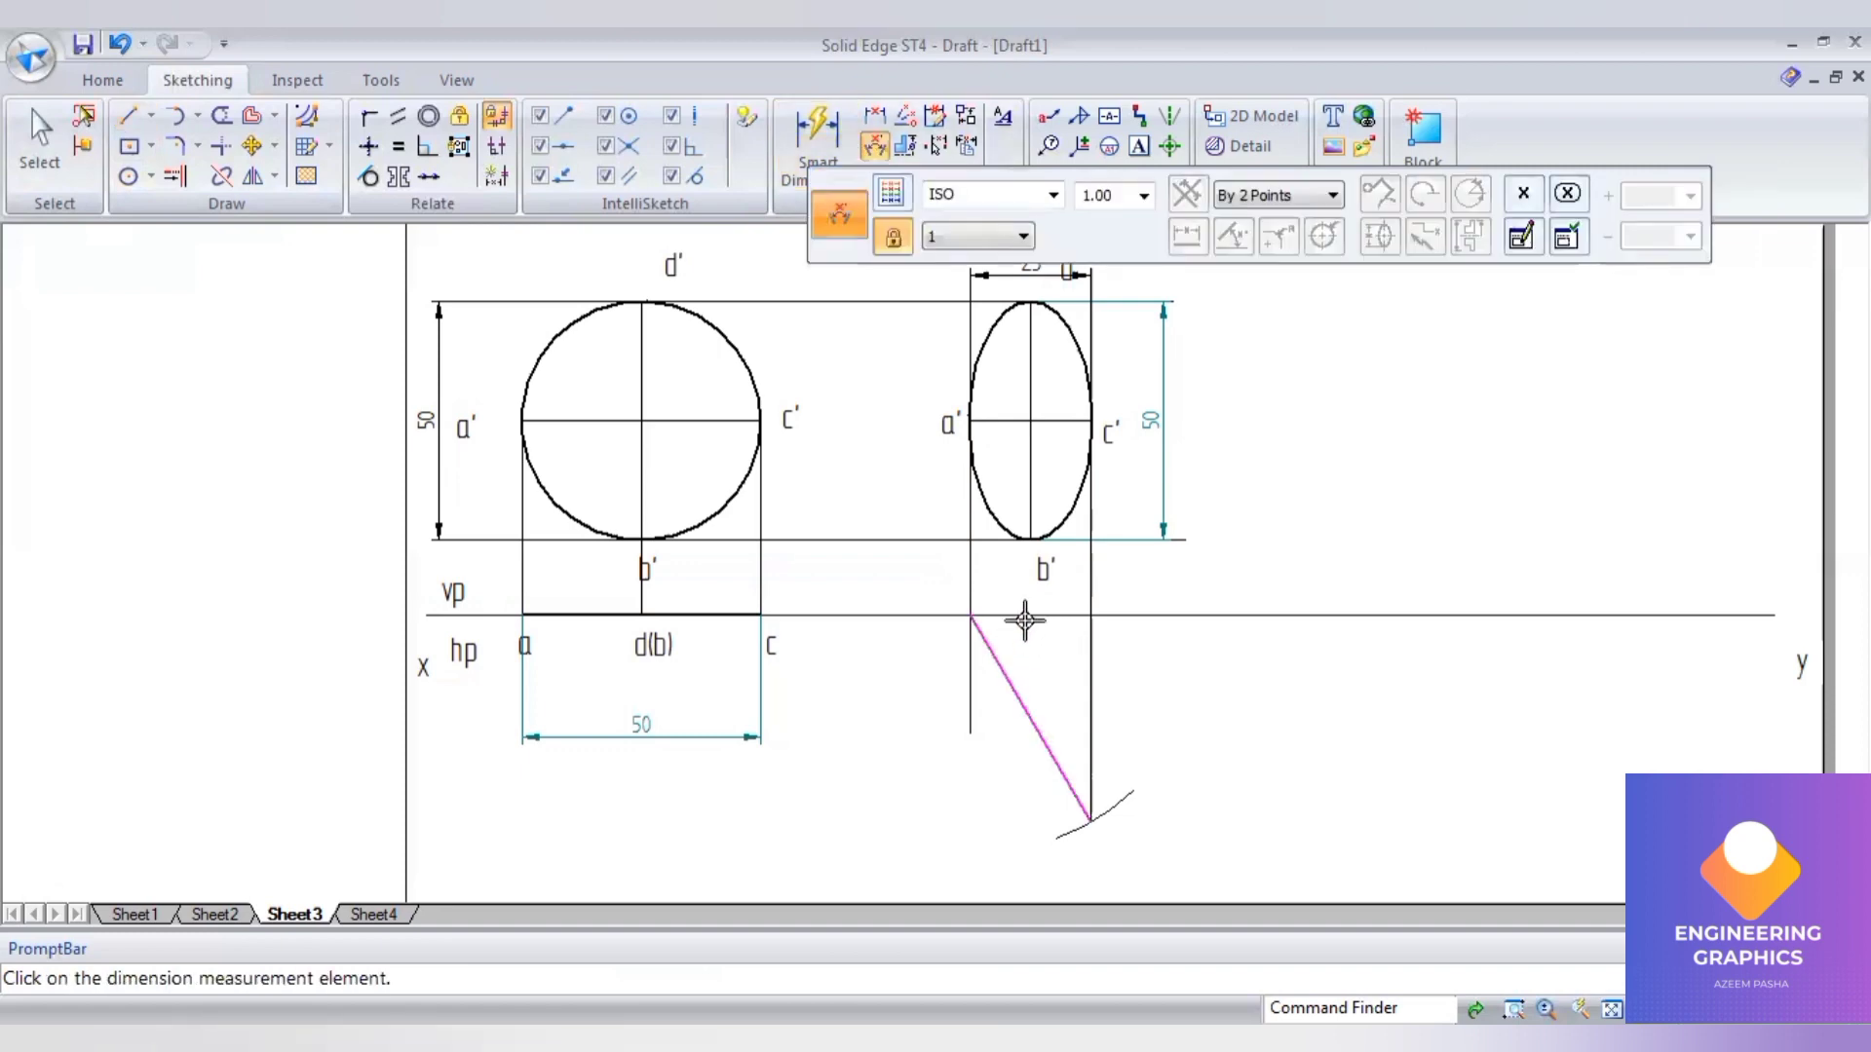
{"action": "left_click", "coordinate": [1024, 617]}
{"action": "left_click", "coordinate": [1038, 640]}
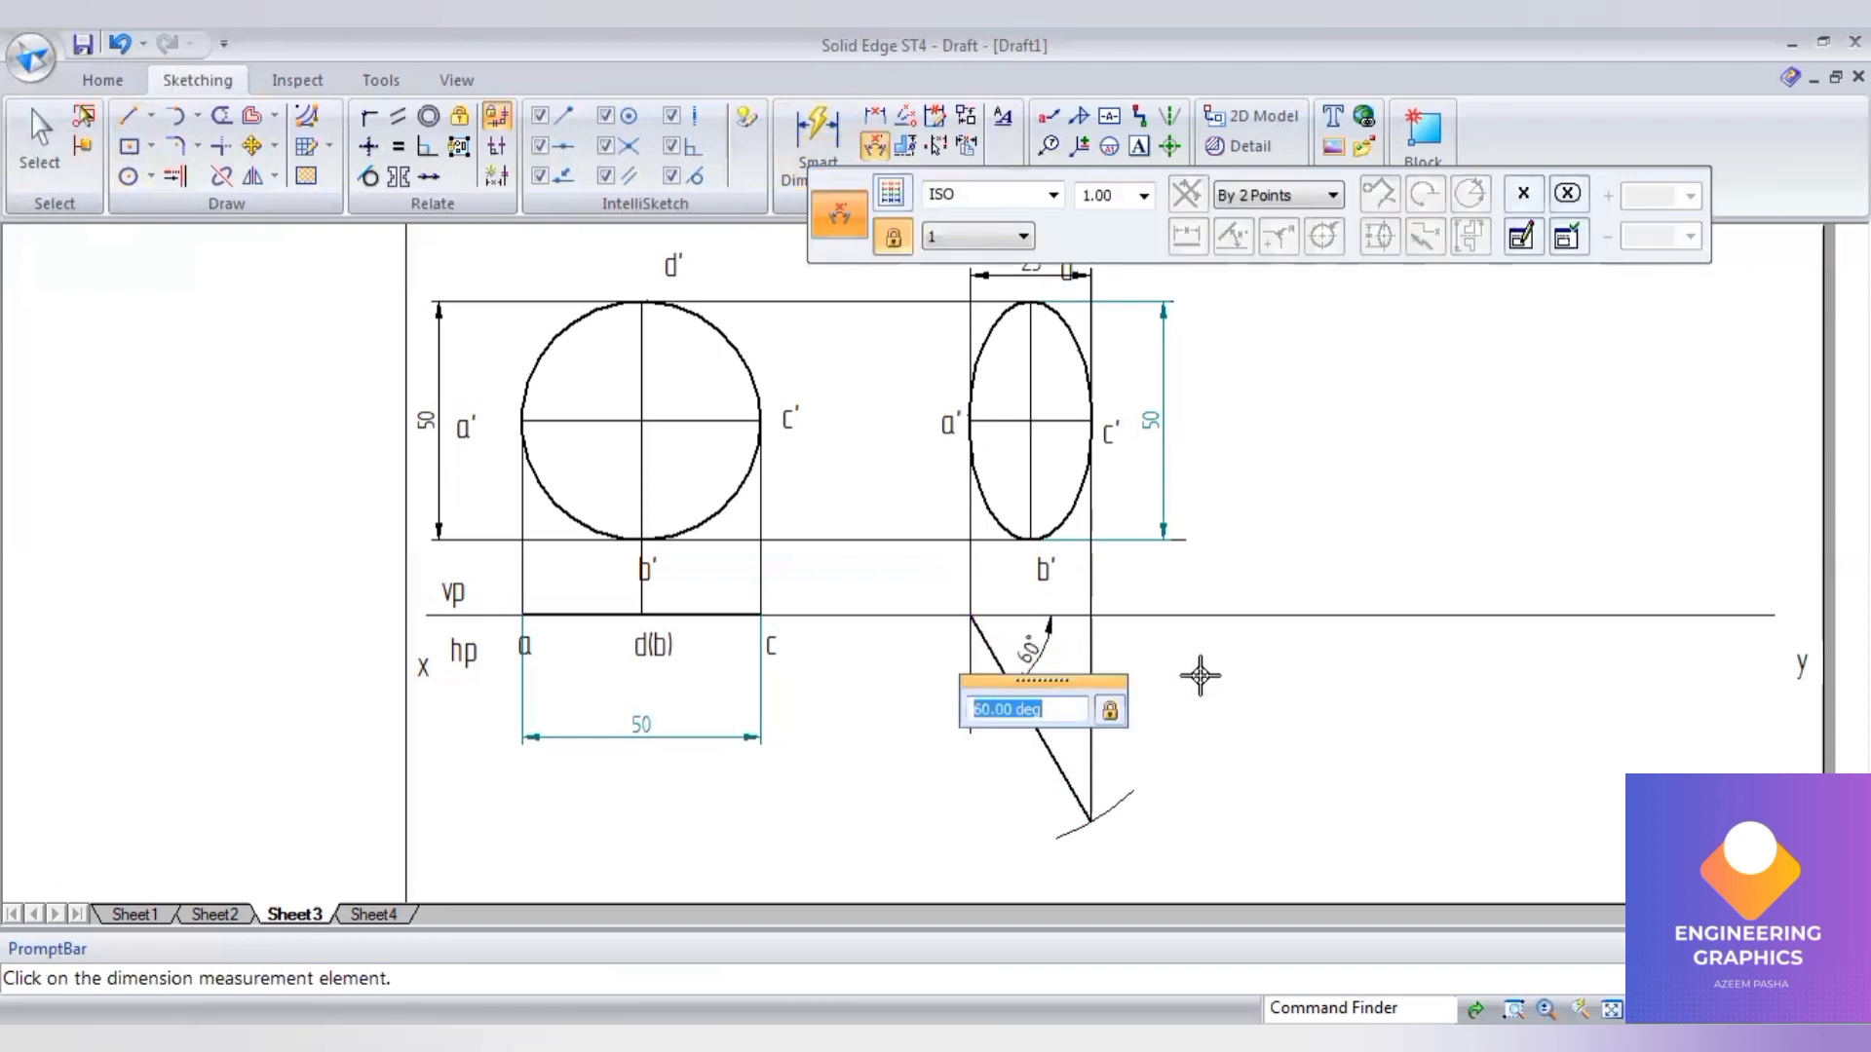
{"action": "scroll", "coordinate": [1201, 669], "scroll_direction": "up", "scroll_amount": 2}
{"action": "scroll", "coordinate": [1201, 669], "scroll_direction": "down", "scroll_amount": 1}
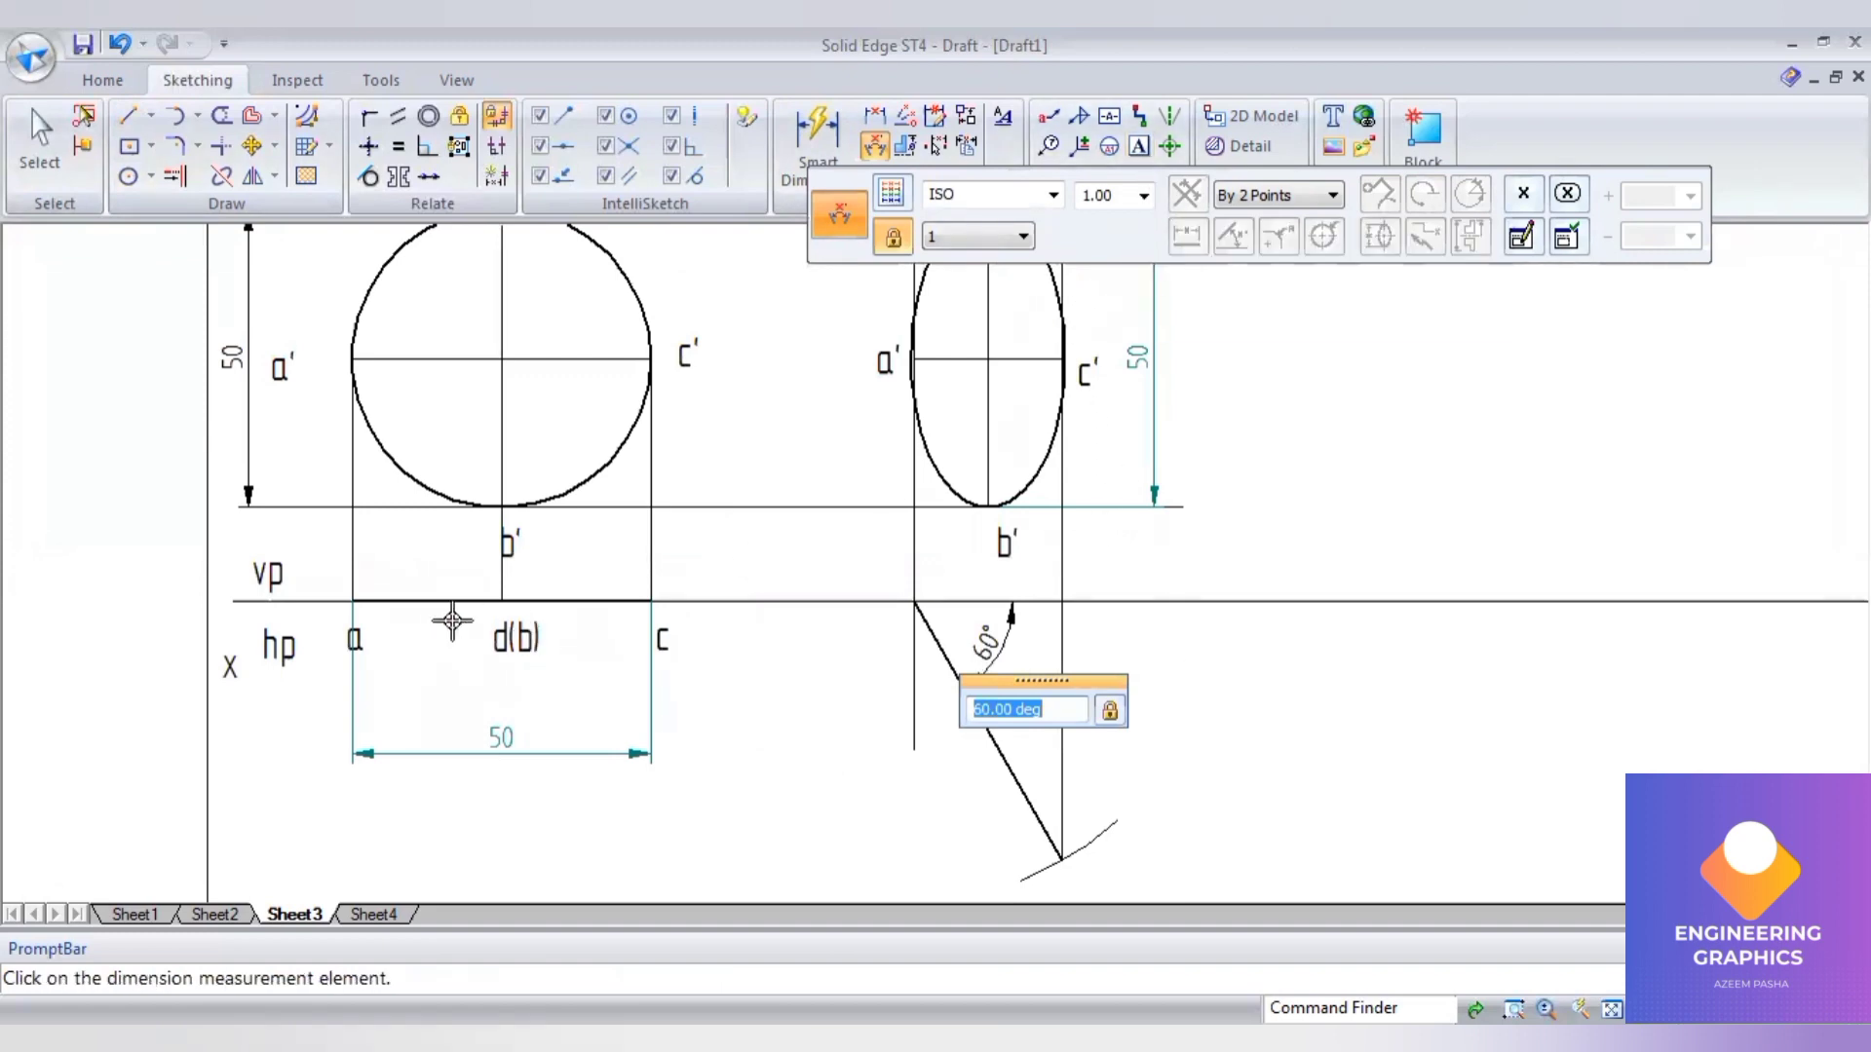
- Tick the edge line's midpoint with a 25 mm radius arc centred at its top end
{"action": "left_click", "coordinate": [199, 118]}
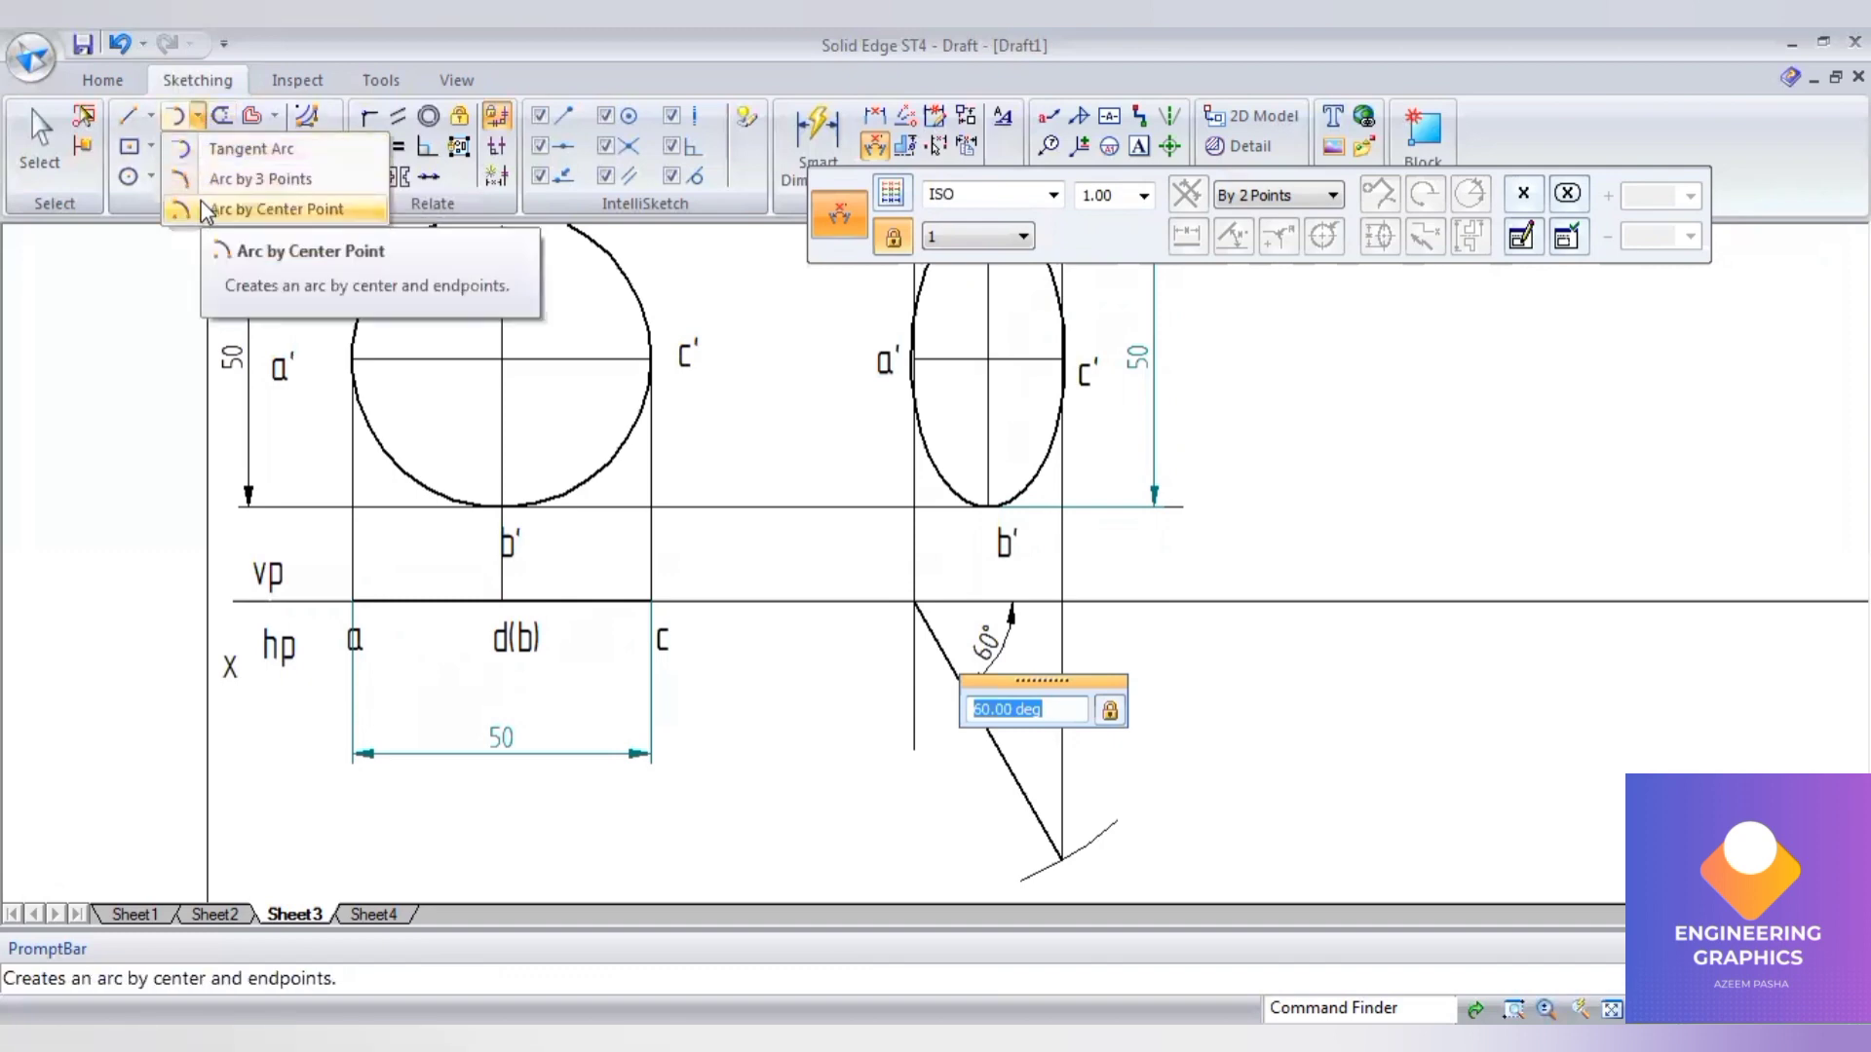
{"action": "left_click", "coordinate": [205, 209]}
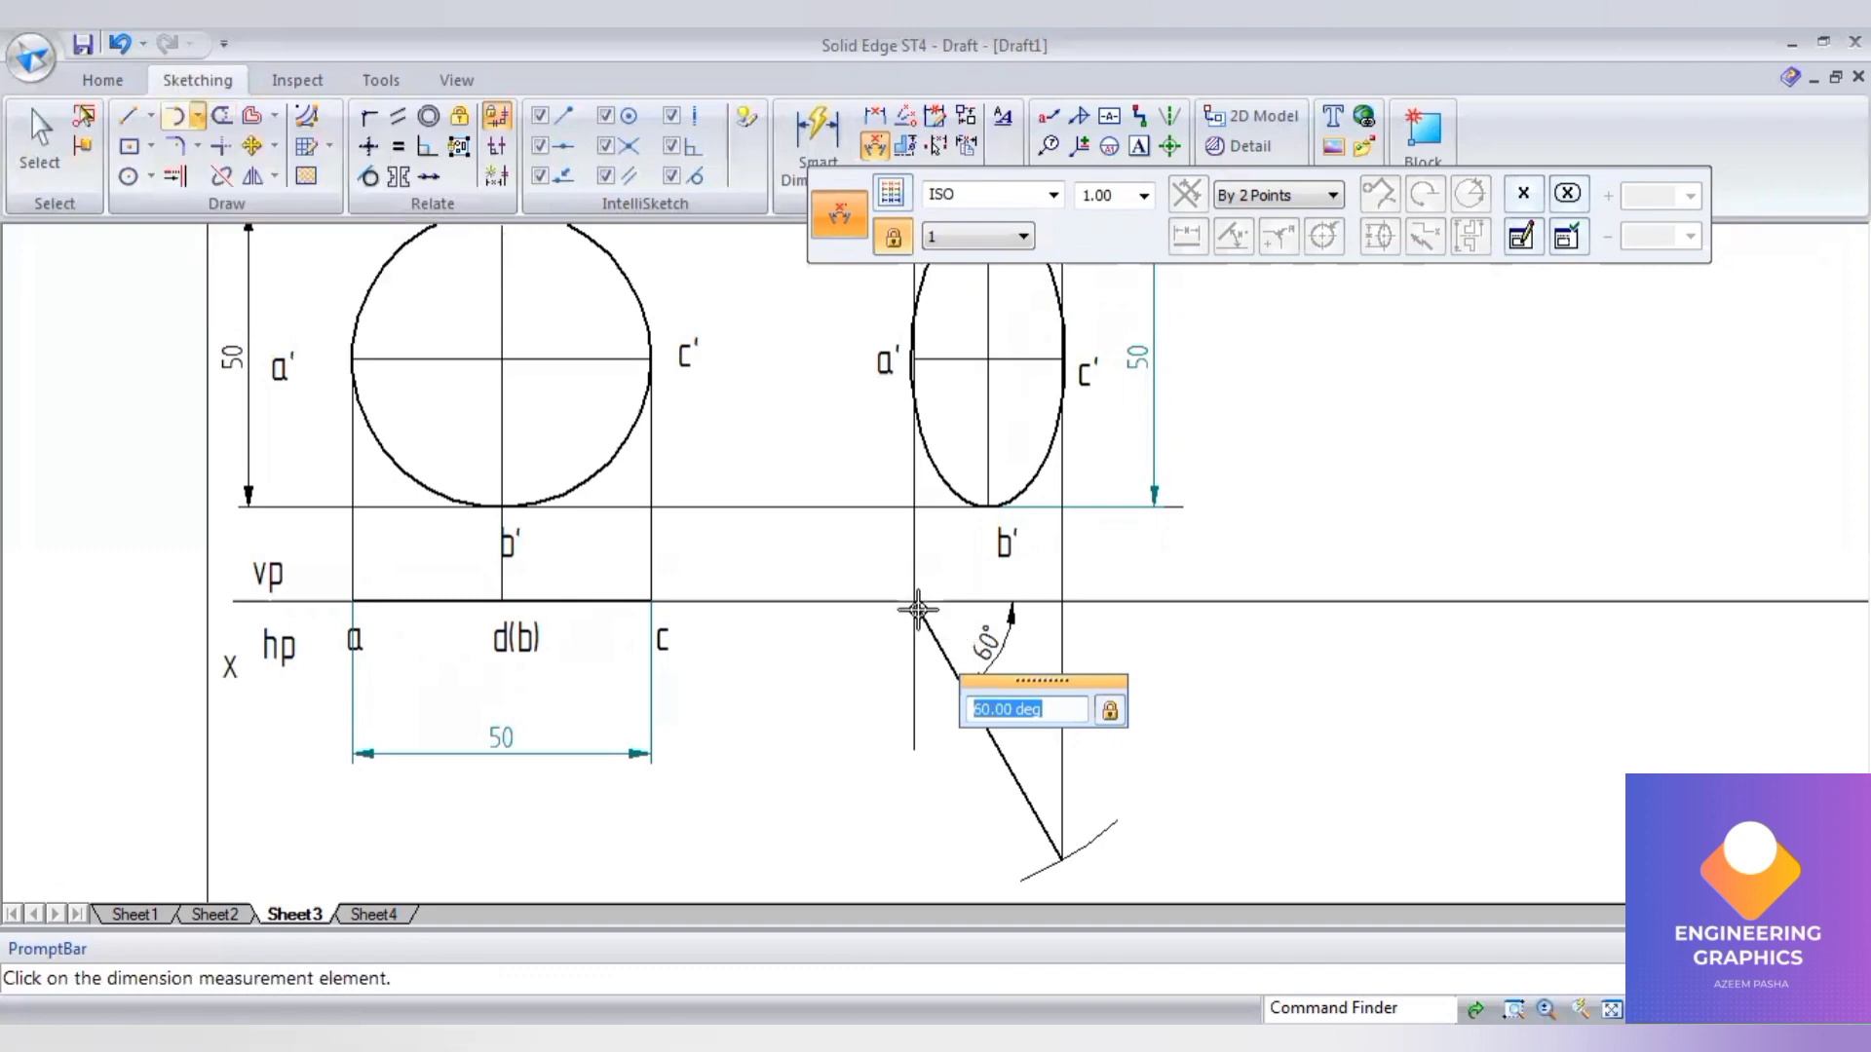
{"action": "left_click", "coordinate": [1000, 695]}
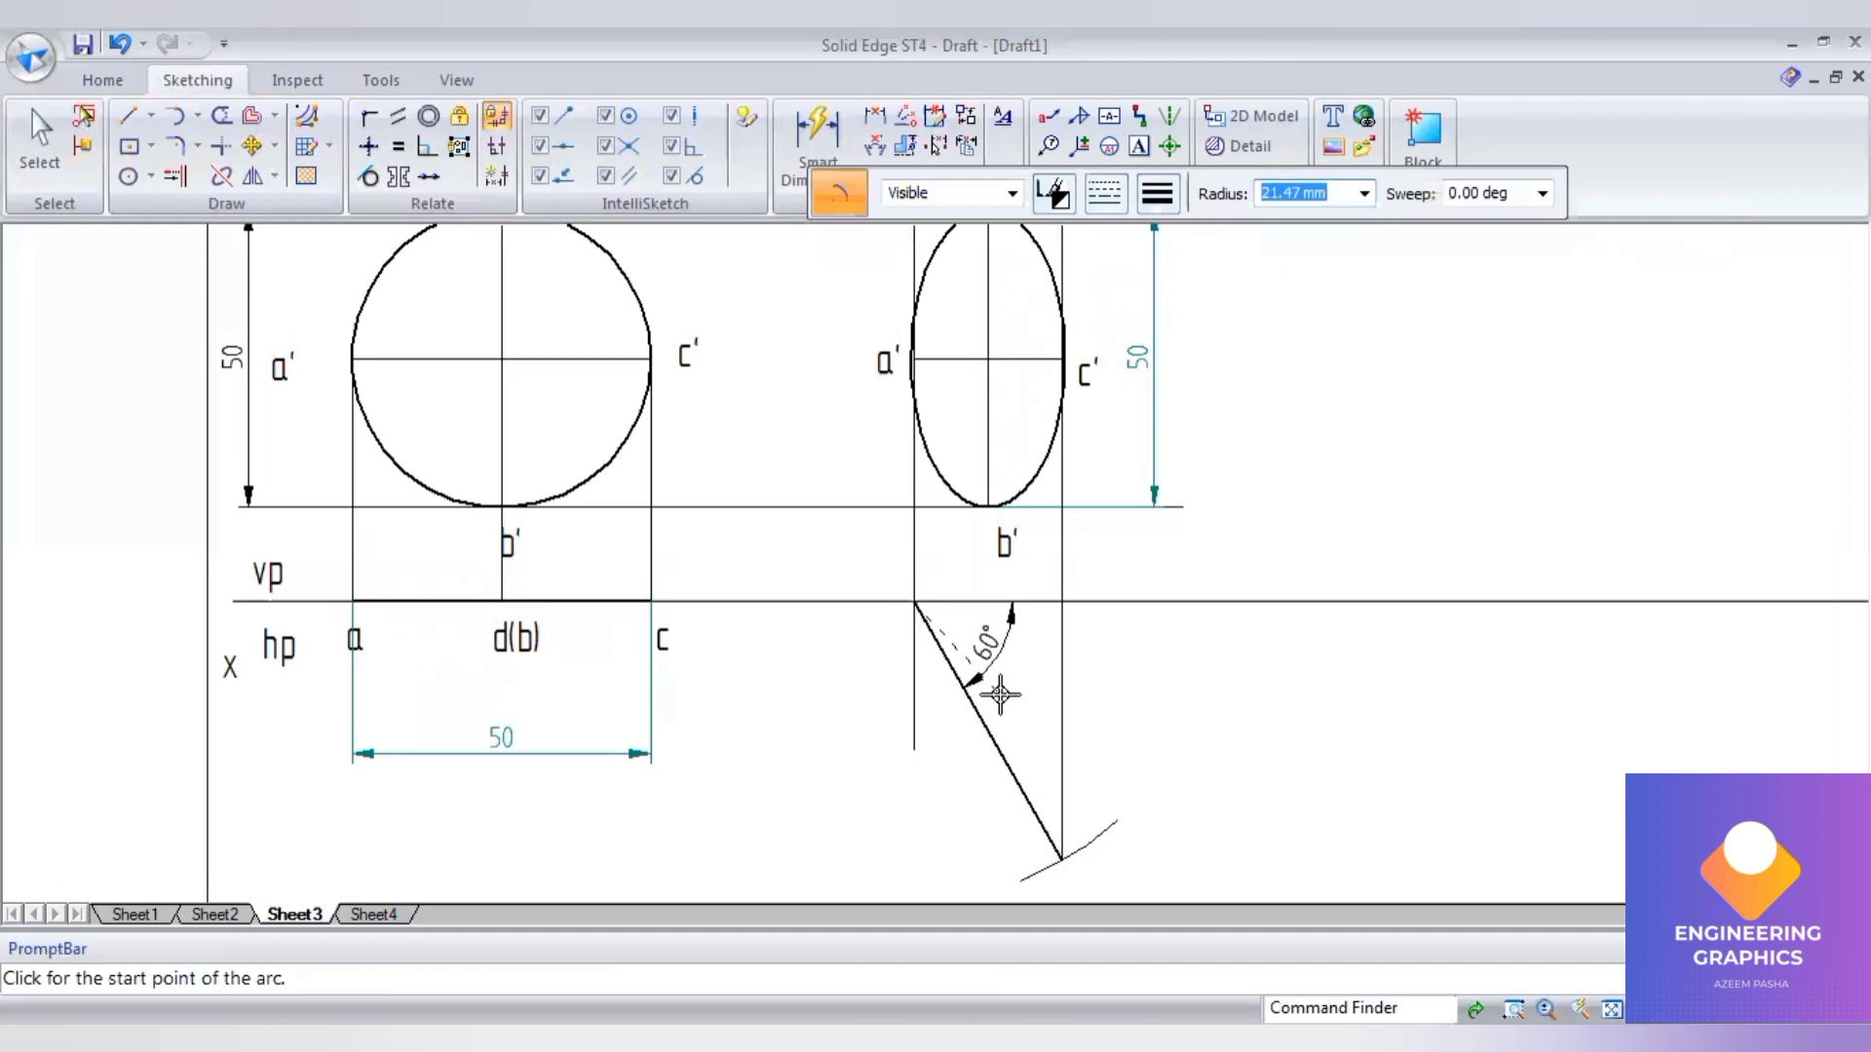
{"action": "type", "text": "25"}
{"action": "key", "text": "Tab"}
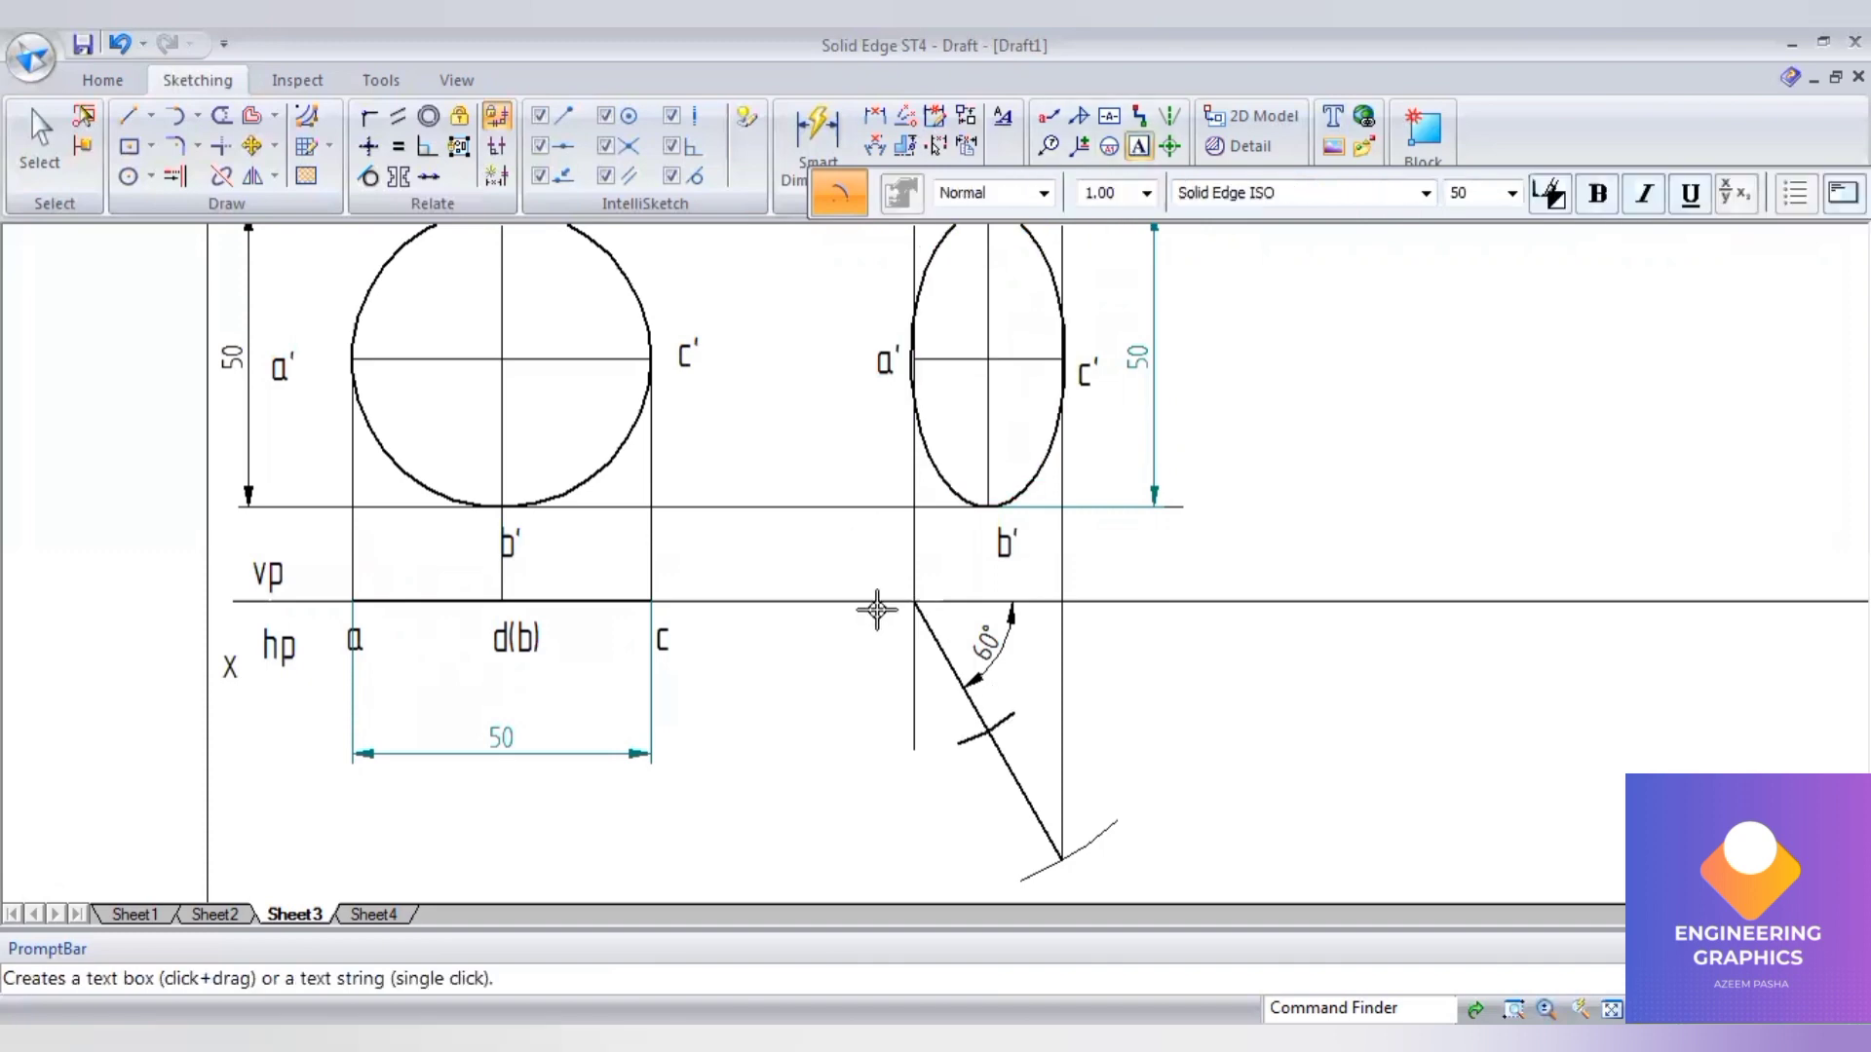
- Label the sloping edge's points a, d(b) and c, and fit the drawing to the view
{"action": "left_click", "coordinate": [877, 611]}
{"action": "type", "text": "a"}
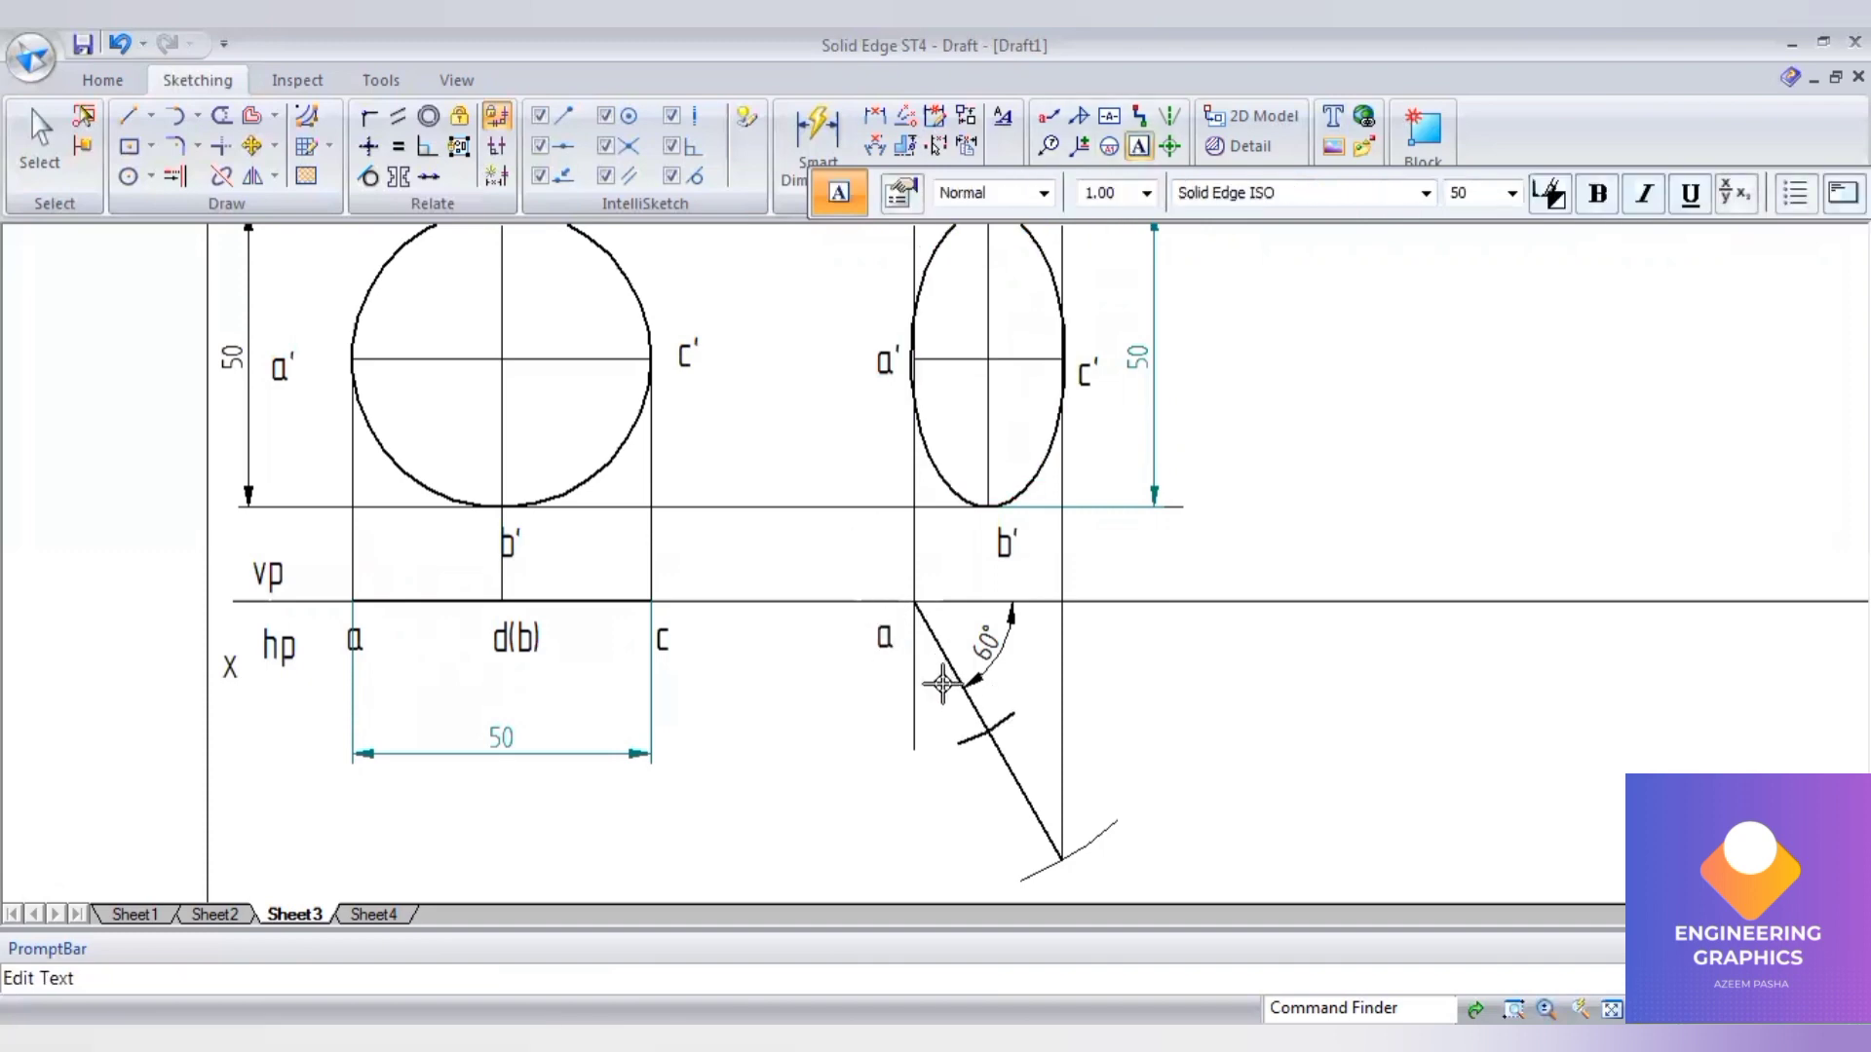
{"action": "left_click", "coordinate": [960, 731]}
{"action": "type", "text": "d(b"}
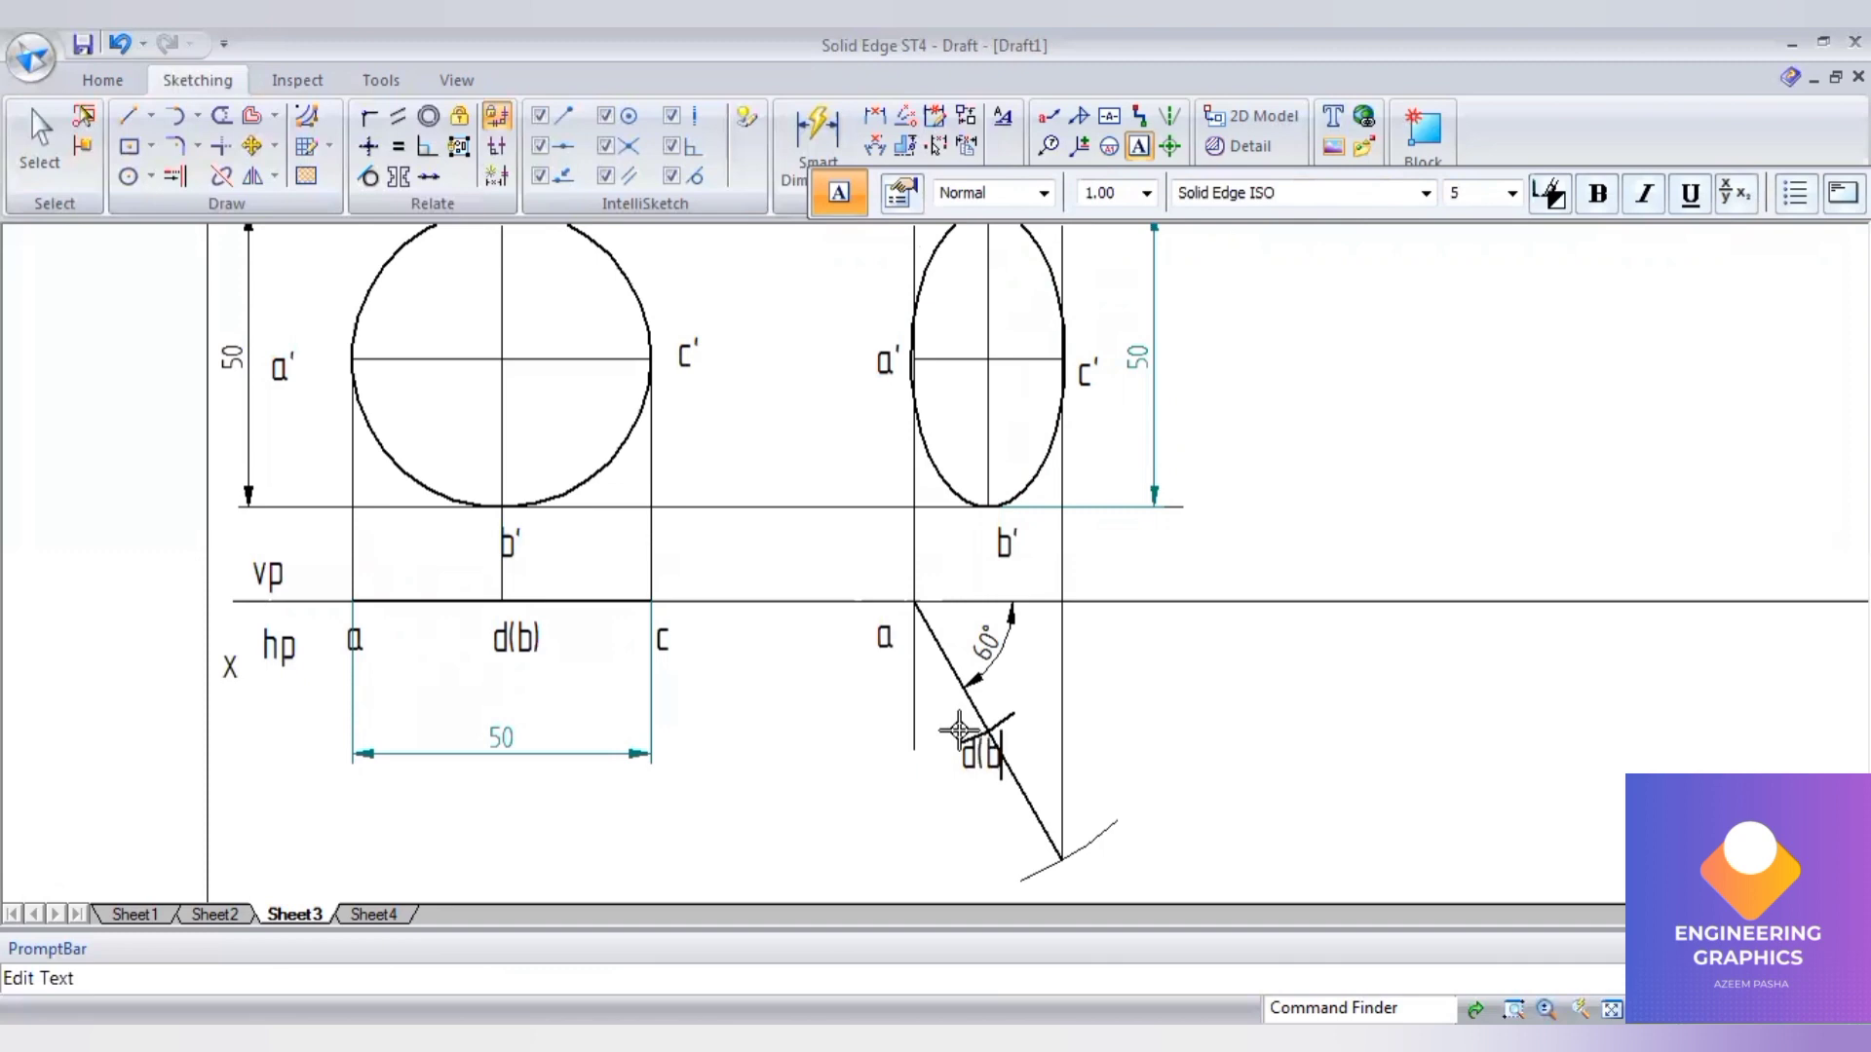
{"action": "type", "text": ")"}
{"action": "left_click", "coordinate": [1080, 852]}
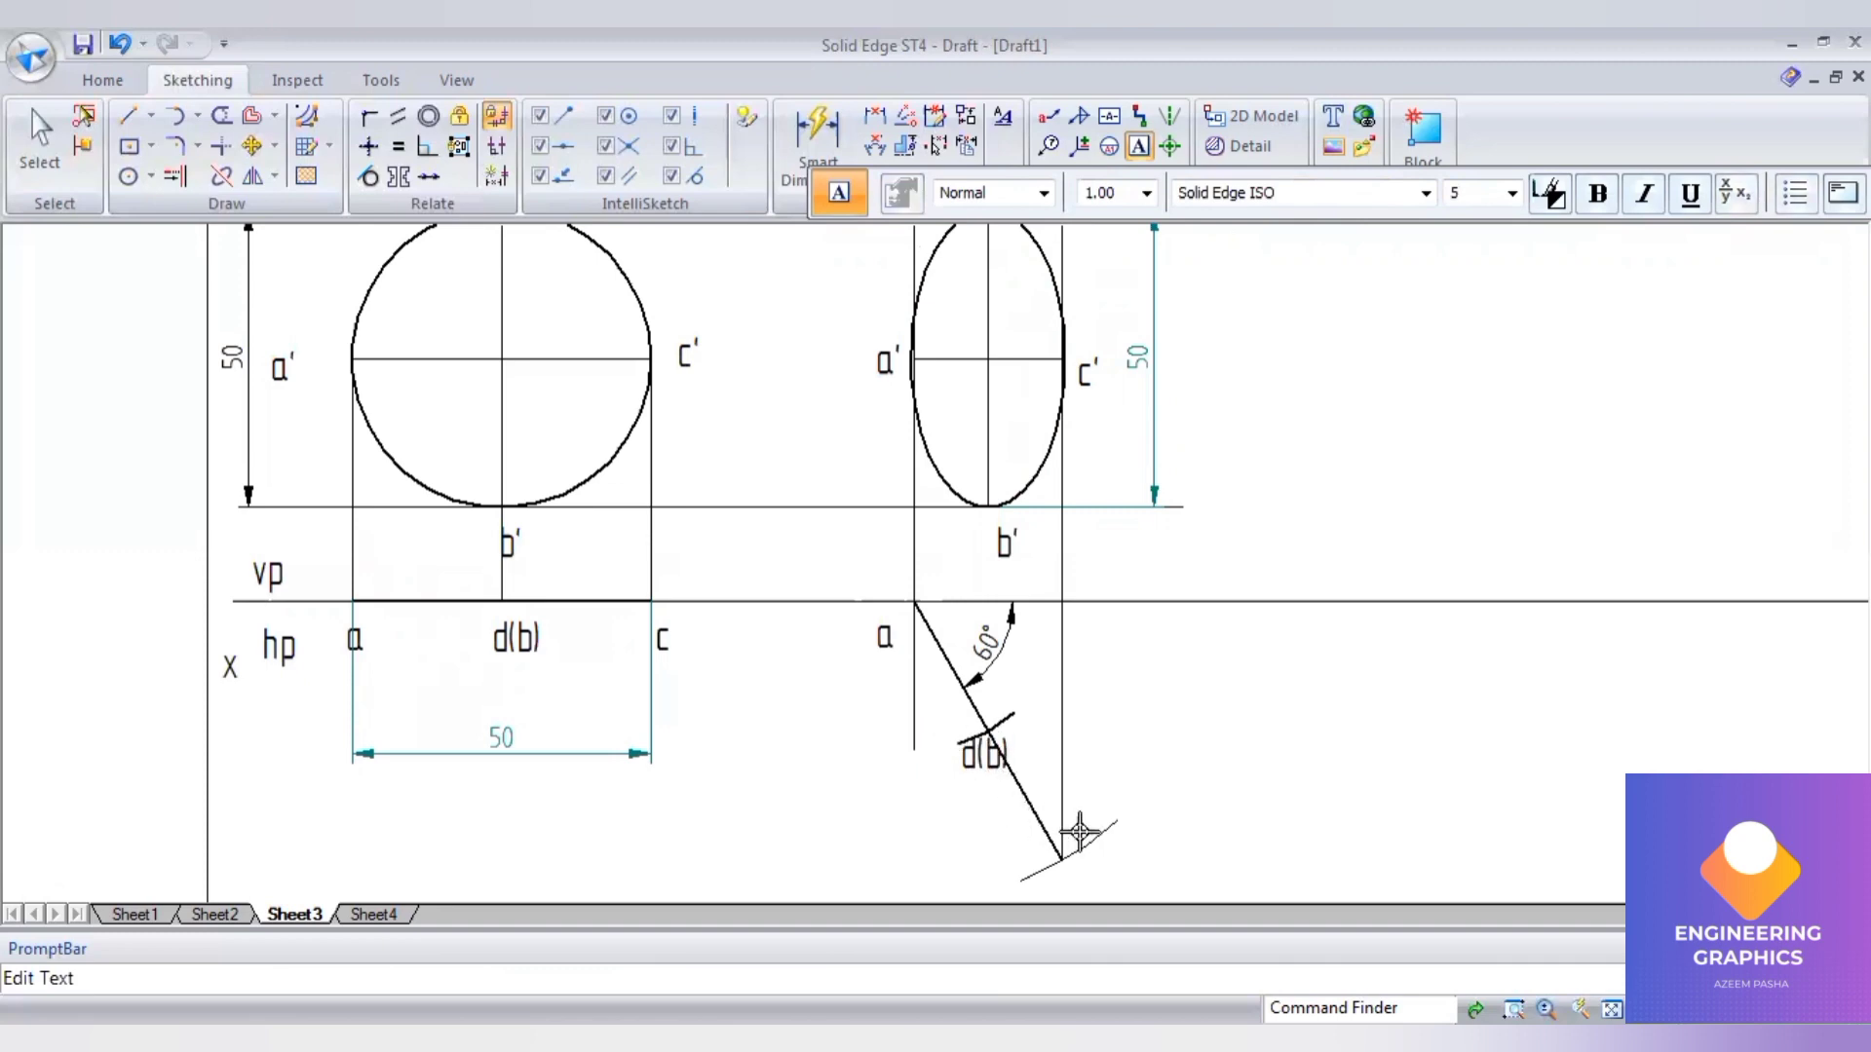
{"action": "type", "text": "c"}
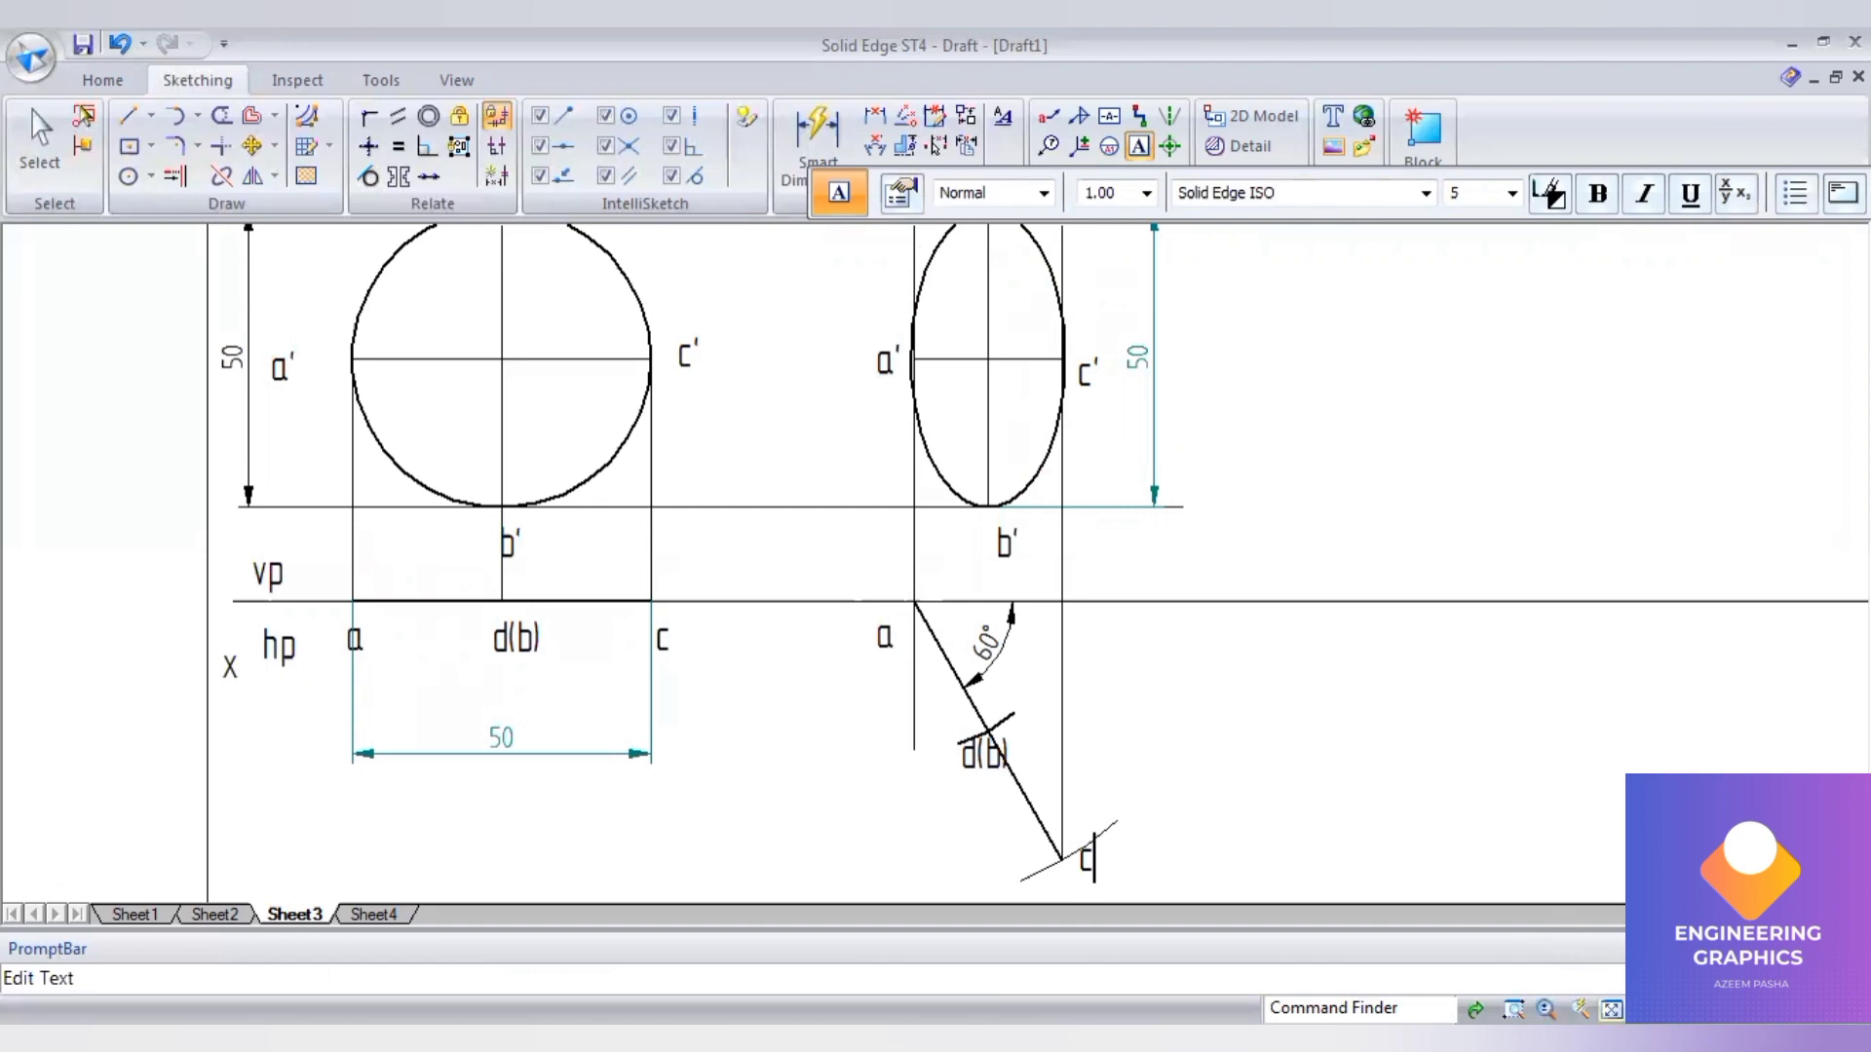
{"action": "left_click", "coordinate": [1613, 1009]}
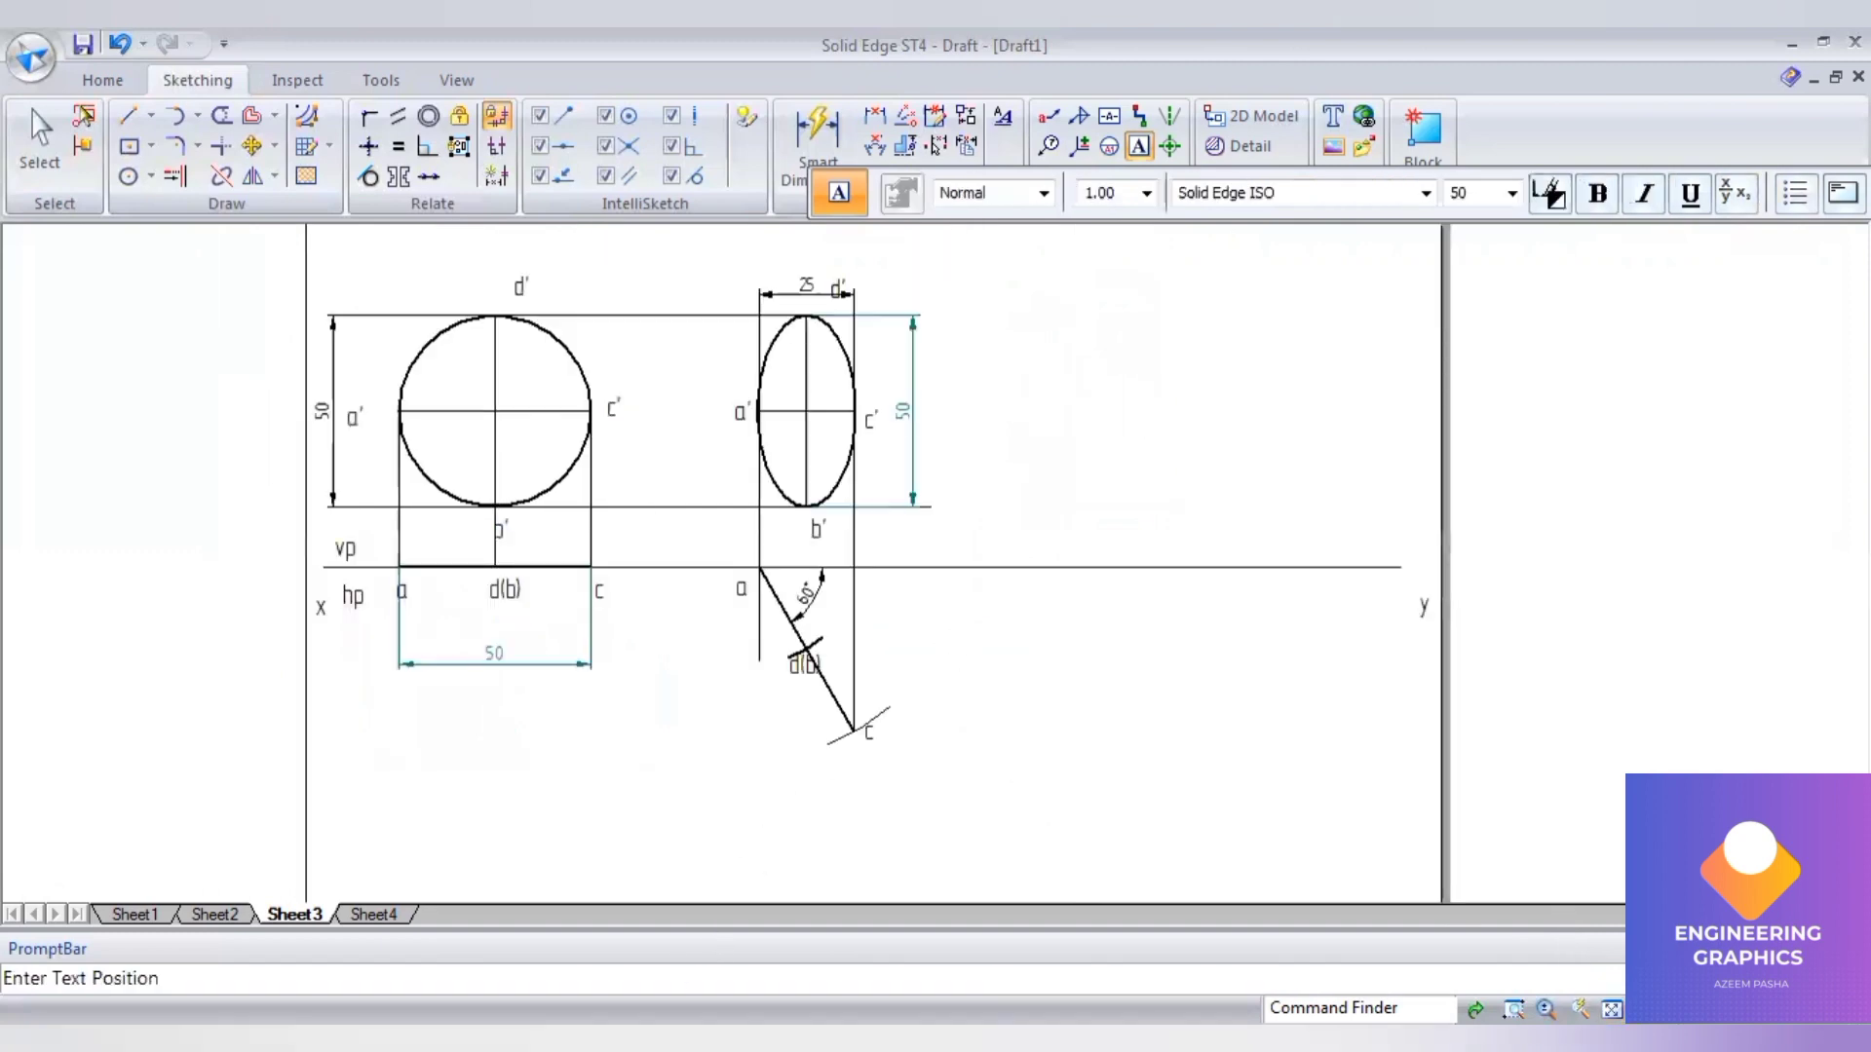
- Check the question PDF, then select the side-view ellipse with its labels
{"action": "key", "text": "alt+Tab"}
{"action": "scroll", "coordinate": [1088, 445], "scroll_direction": "up", "scroll_amount": 1}
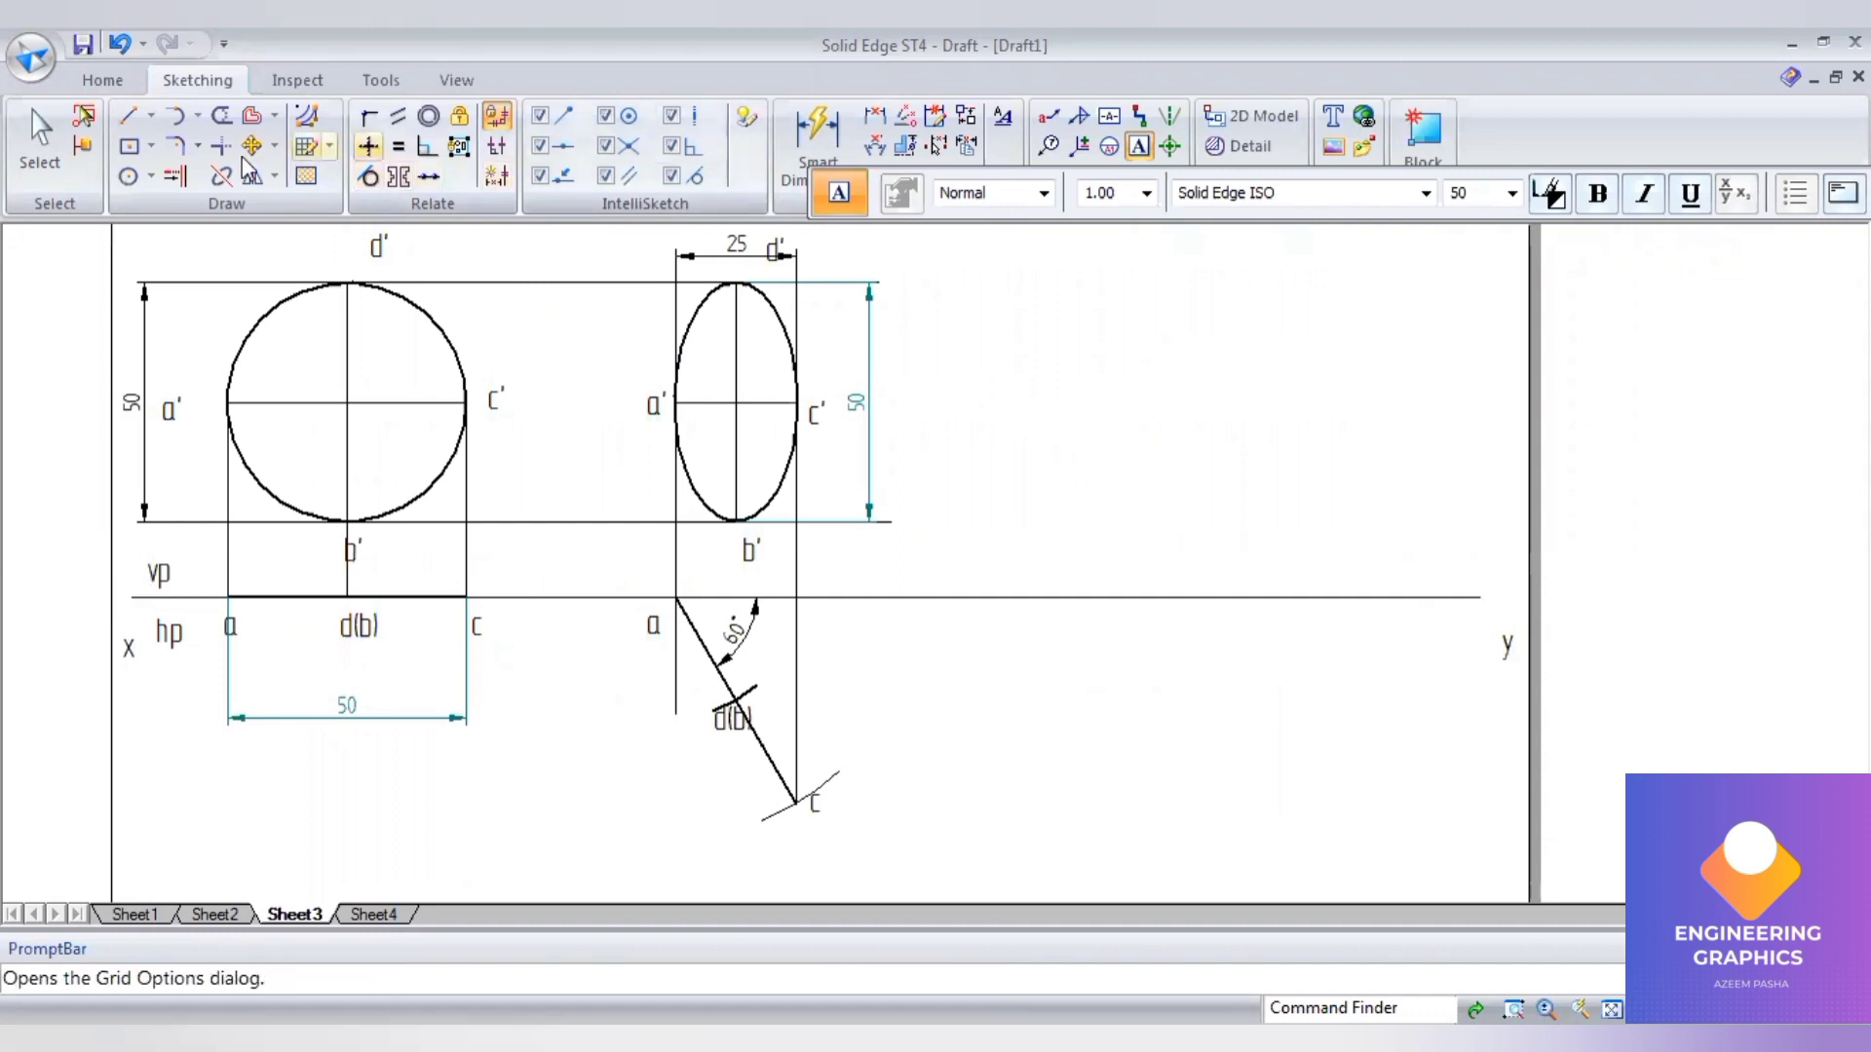
{"action": "left_click", "coordinate": [46, 159]}
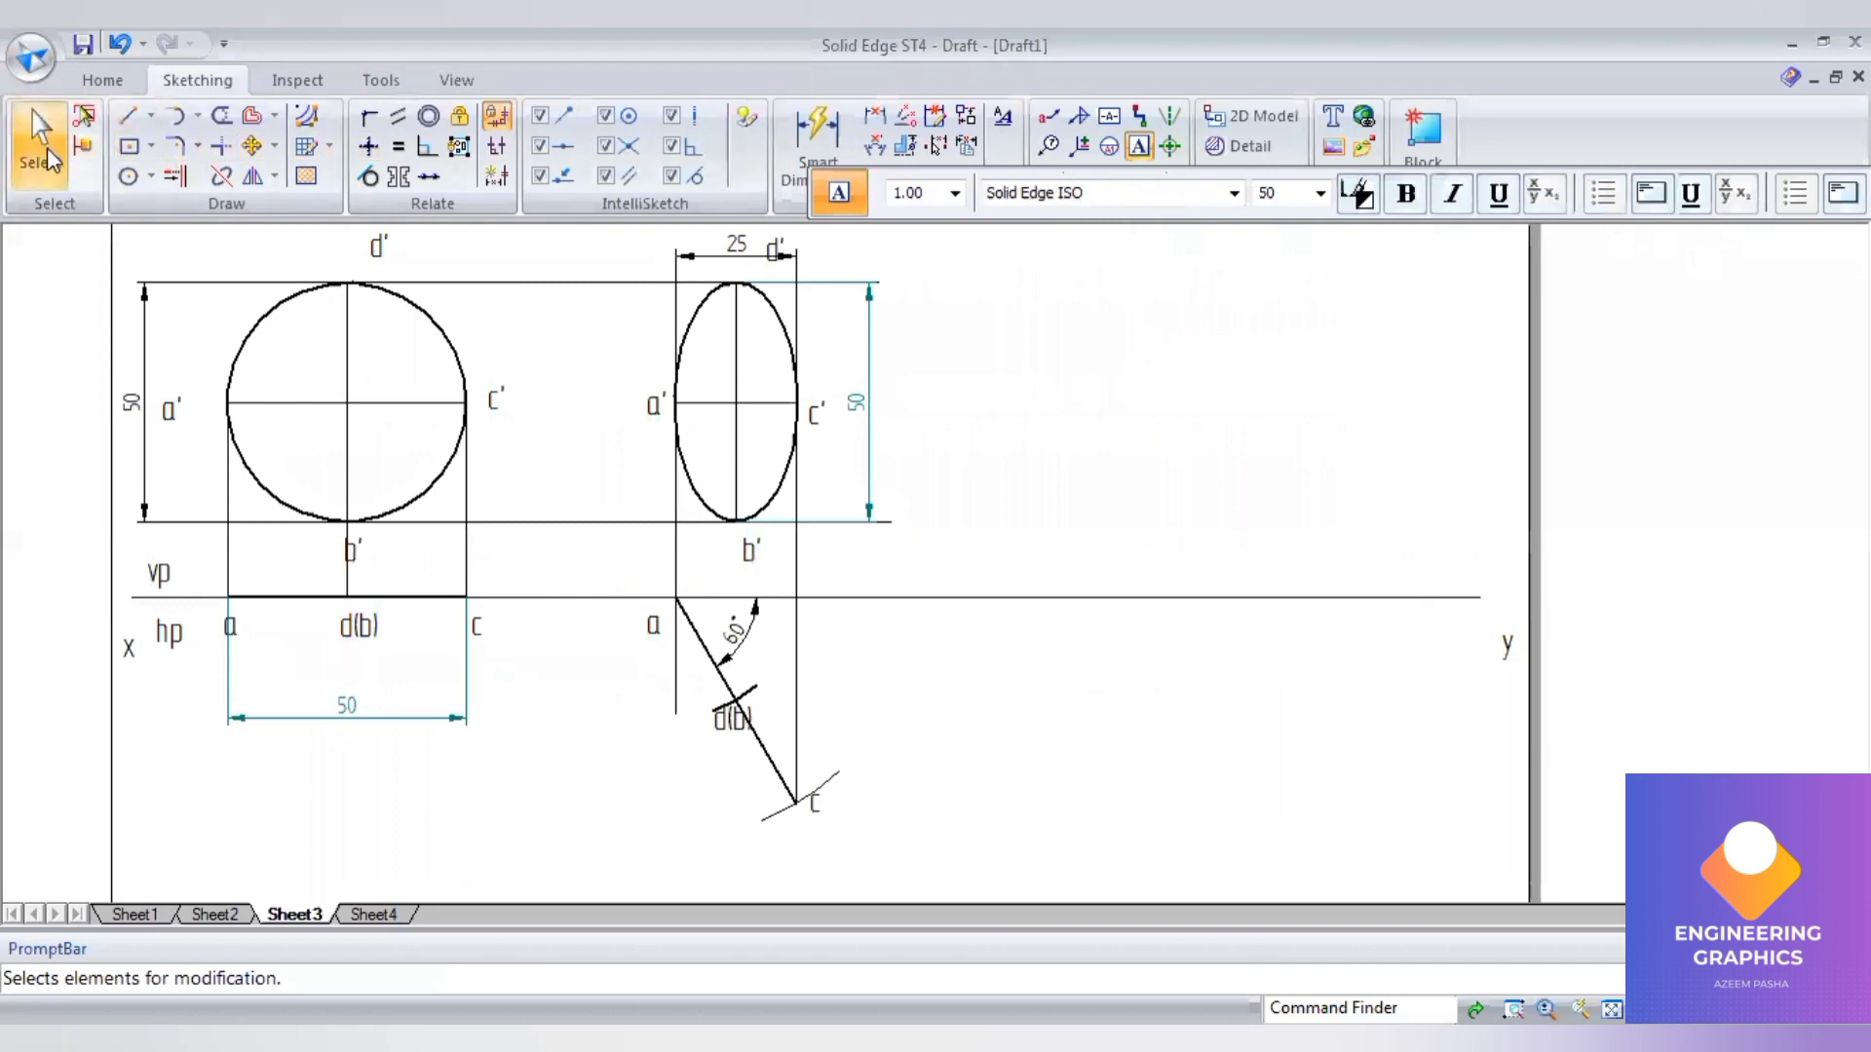
{"action": "left_click", "coordinate": [47, 159]}
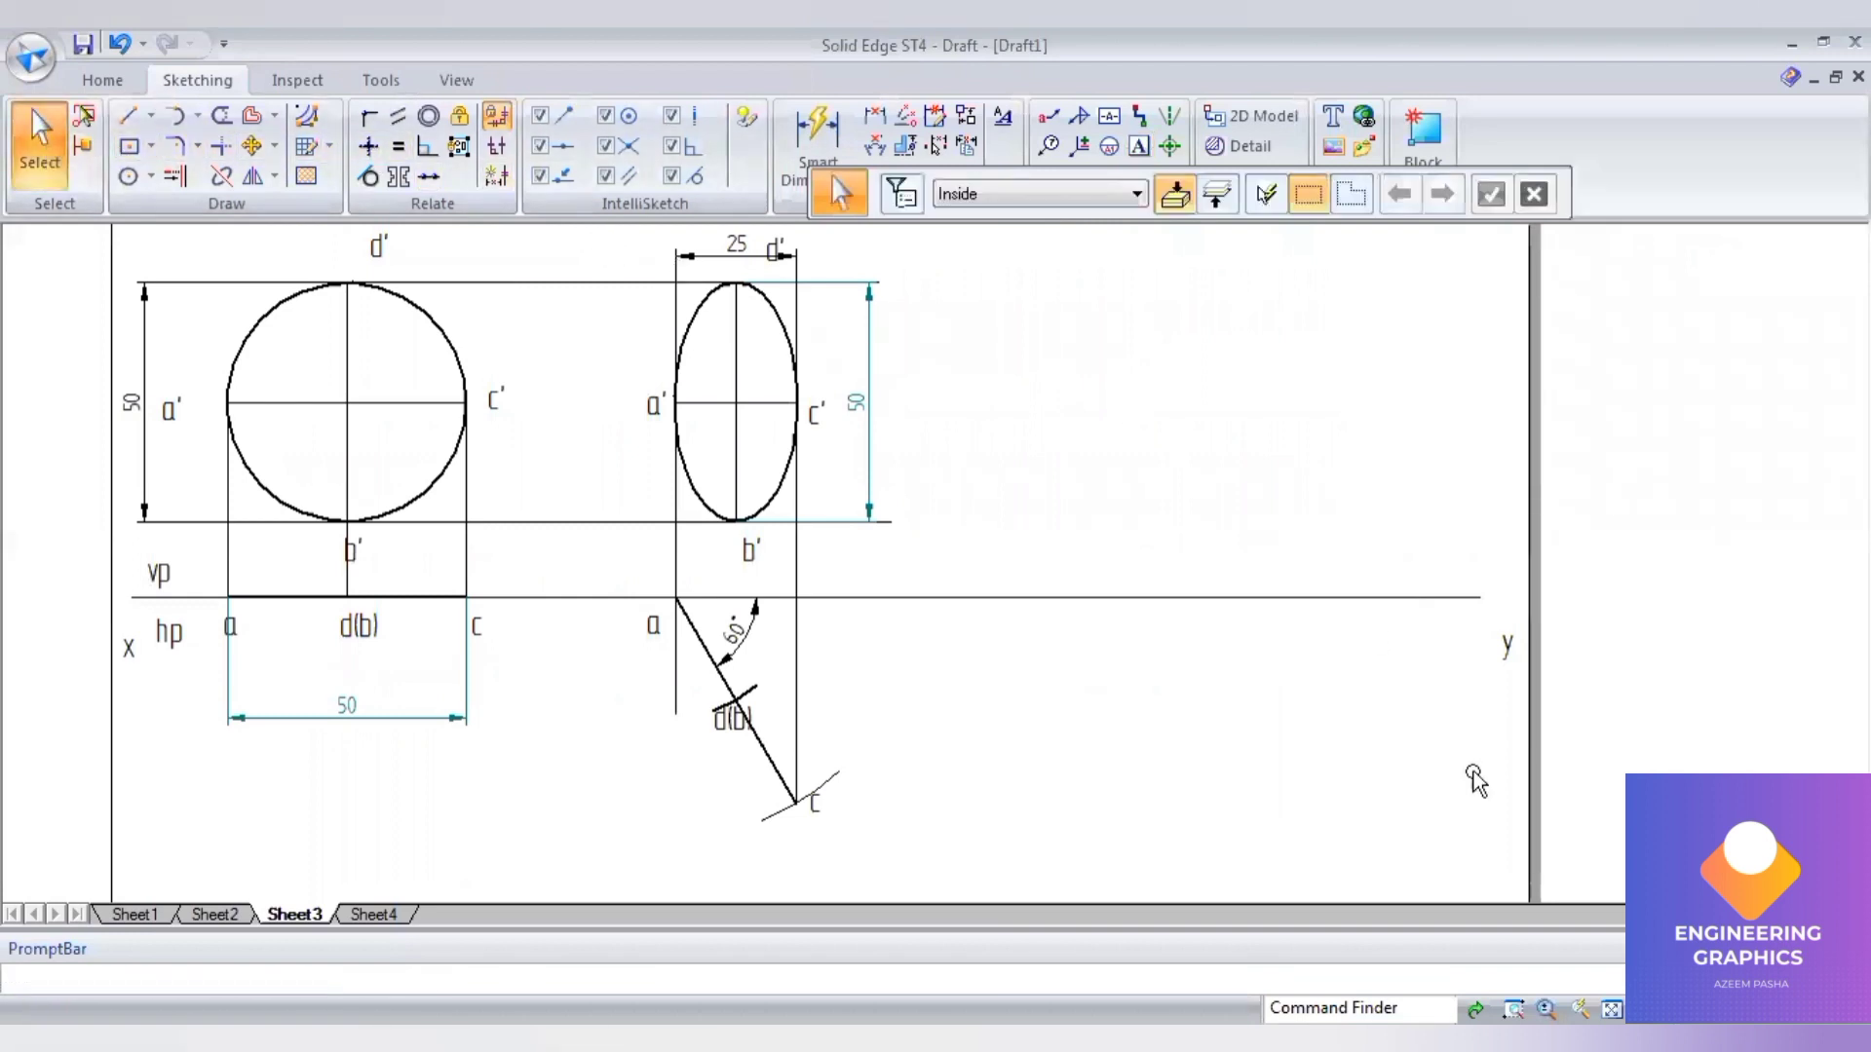
{"action": "scroll", "coordinate": [1247, 417], "scroll_direction": "down", "scroll_amount": 1}
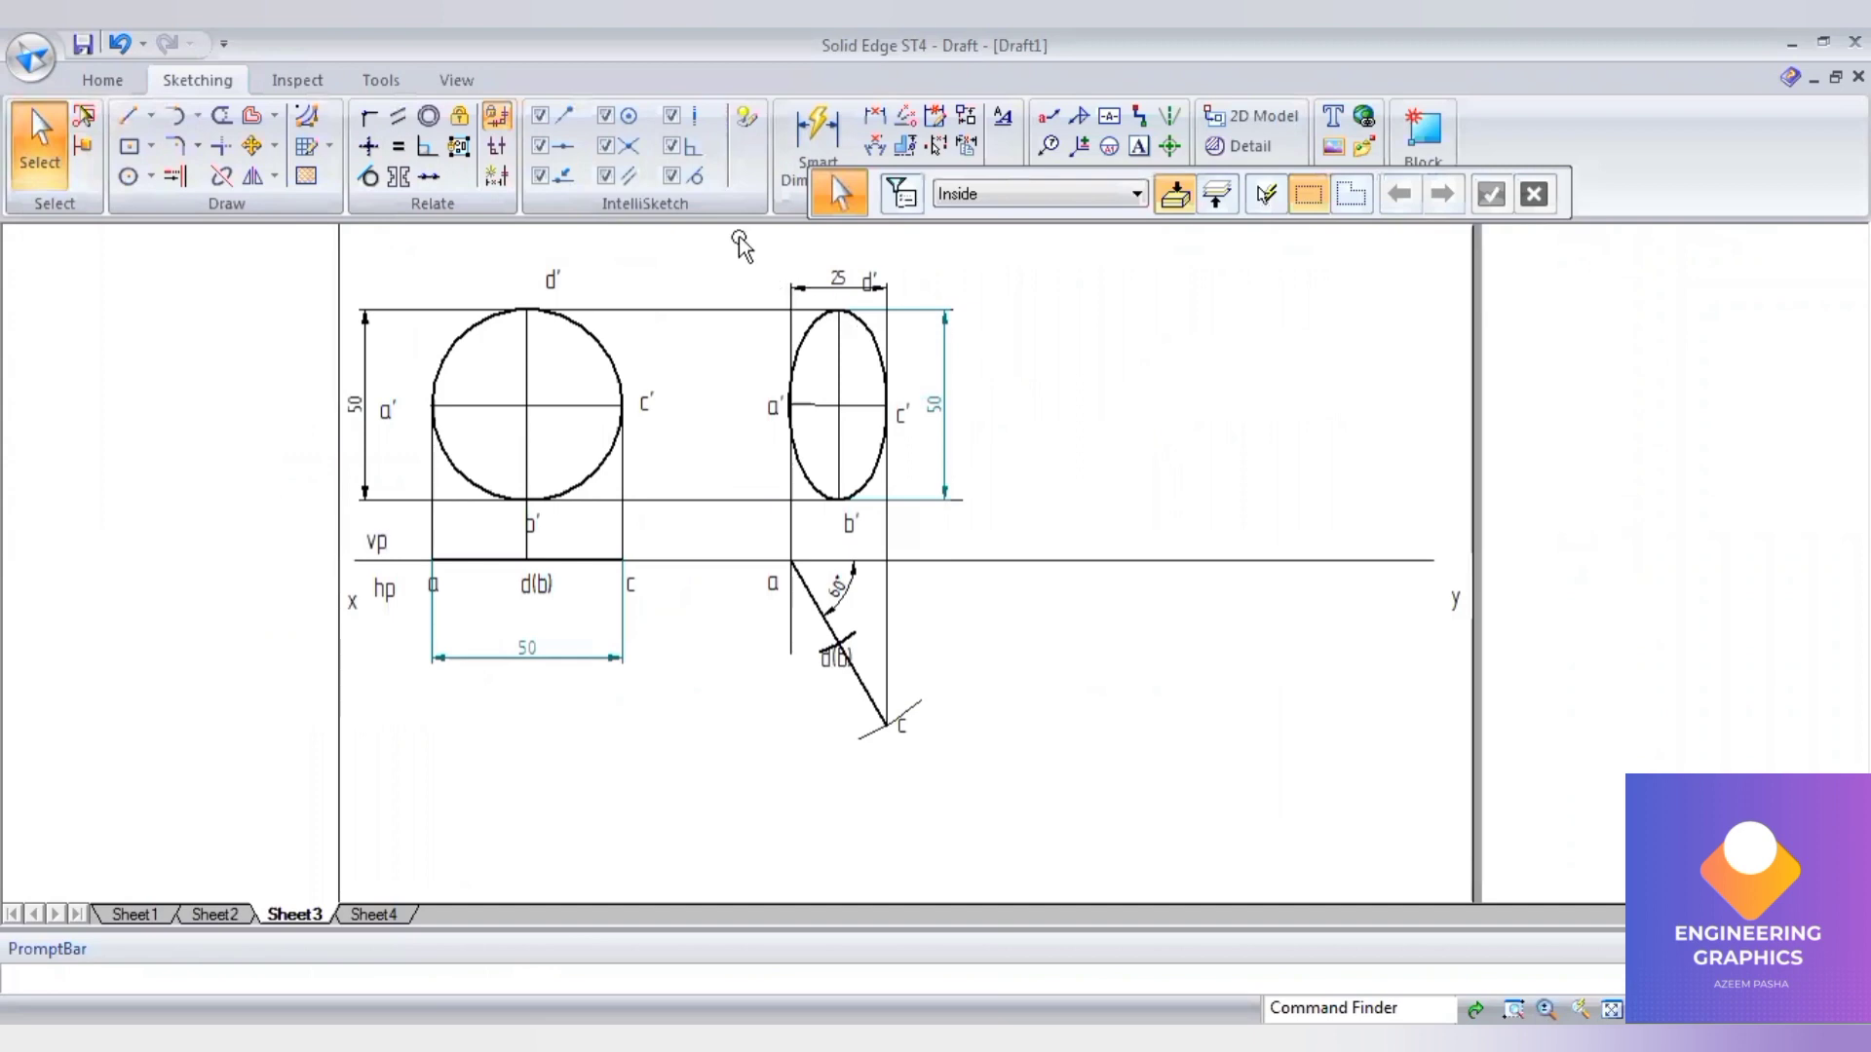
{"action": "mouse_move", "coordinate": [740, 236]}
{"action": "left_mouse_down"}
{"action": "mouse_move", "coordinate": [821, 302]}
{"action": "mouse_move", "coordinate": [970, 548]}
{"action": "left_mouse_up"}
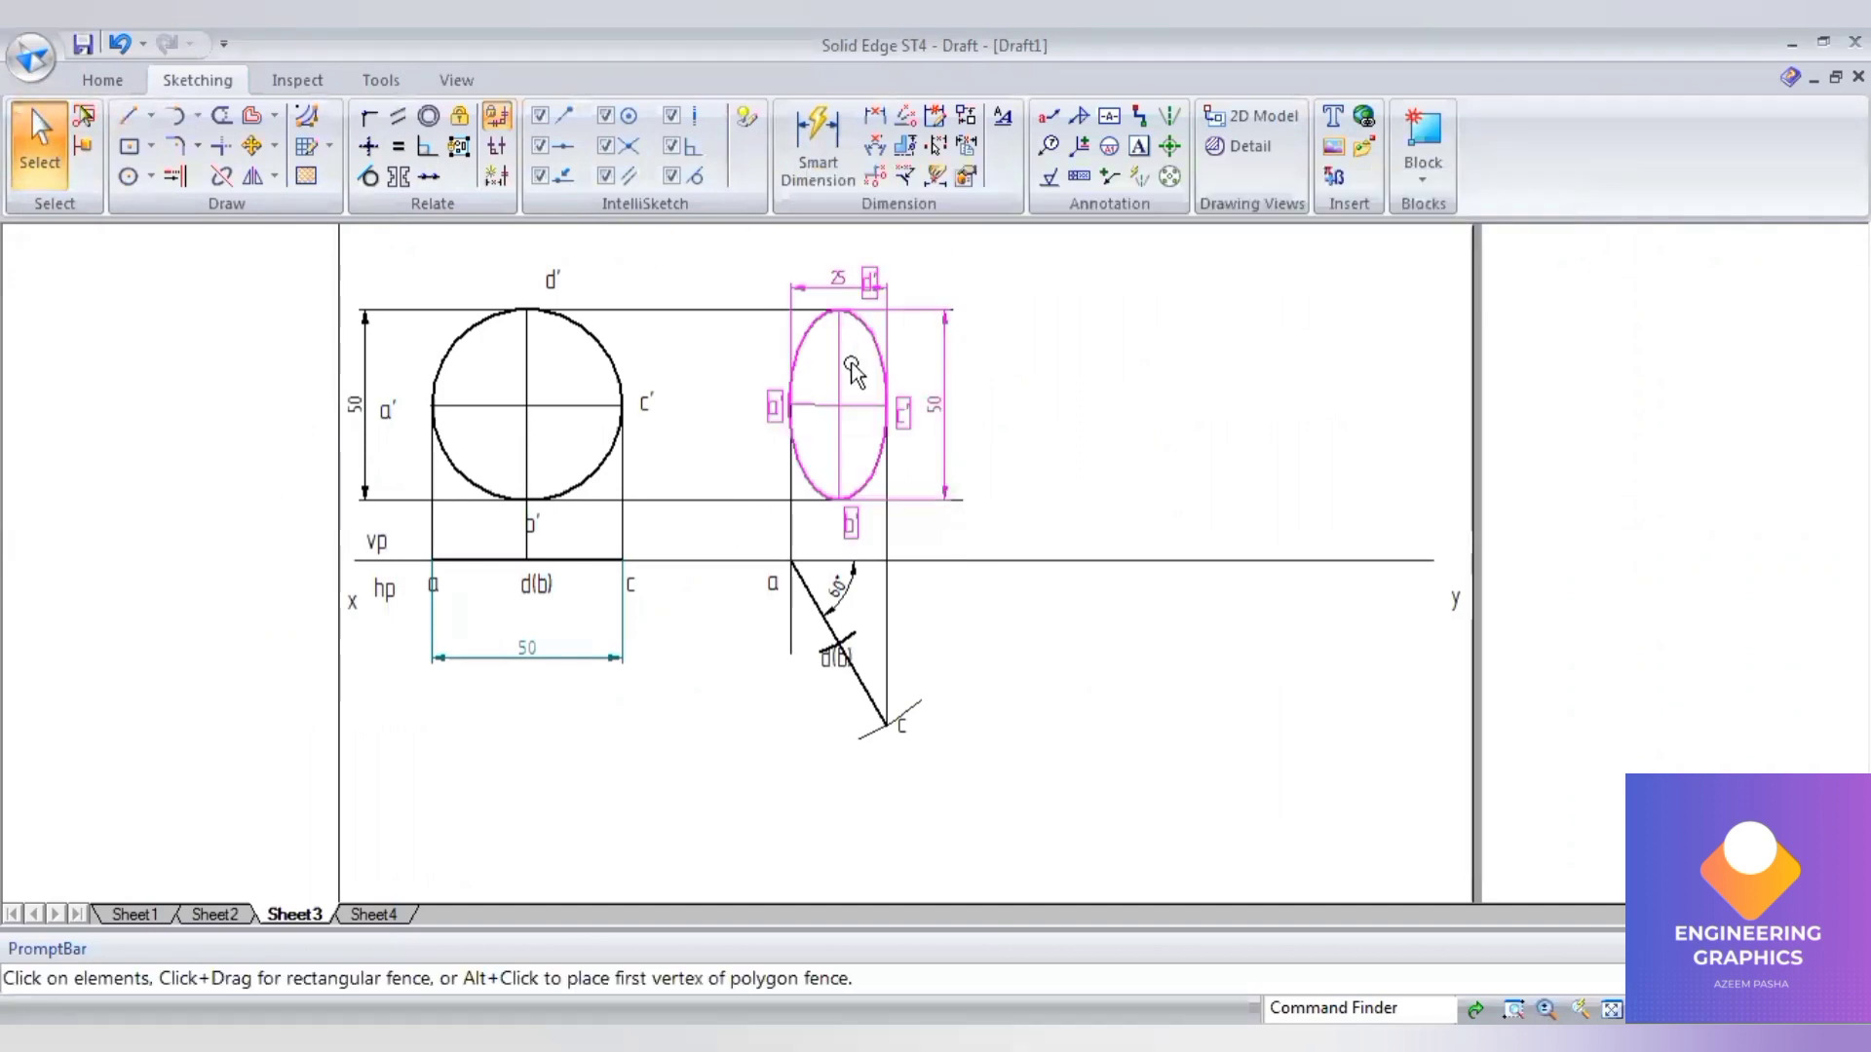
- Move the ellipse copy onto the xy line further right
{"action": "left_click", "coordinate": [252, 146]}
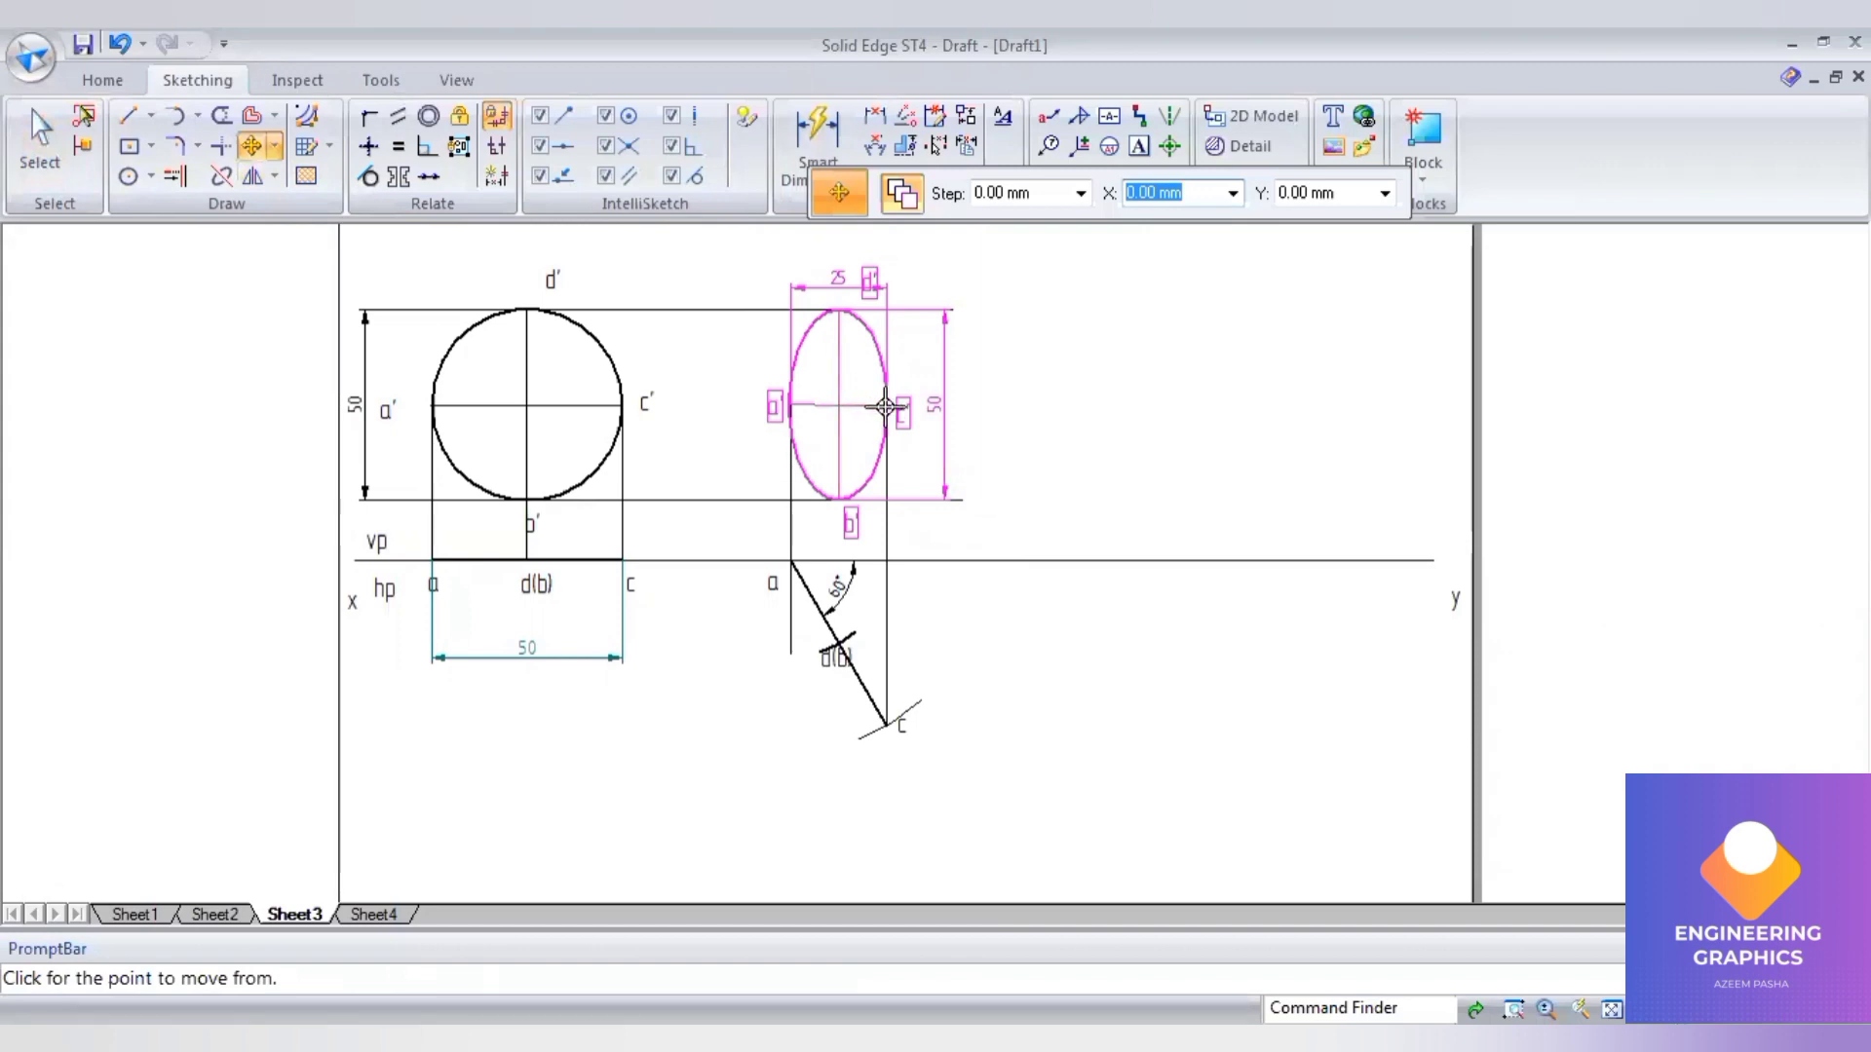
{"action": "left_click", "coordinate": [885, 407]}
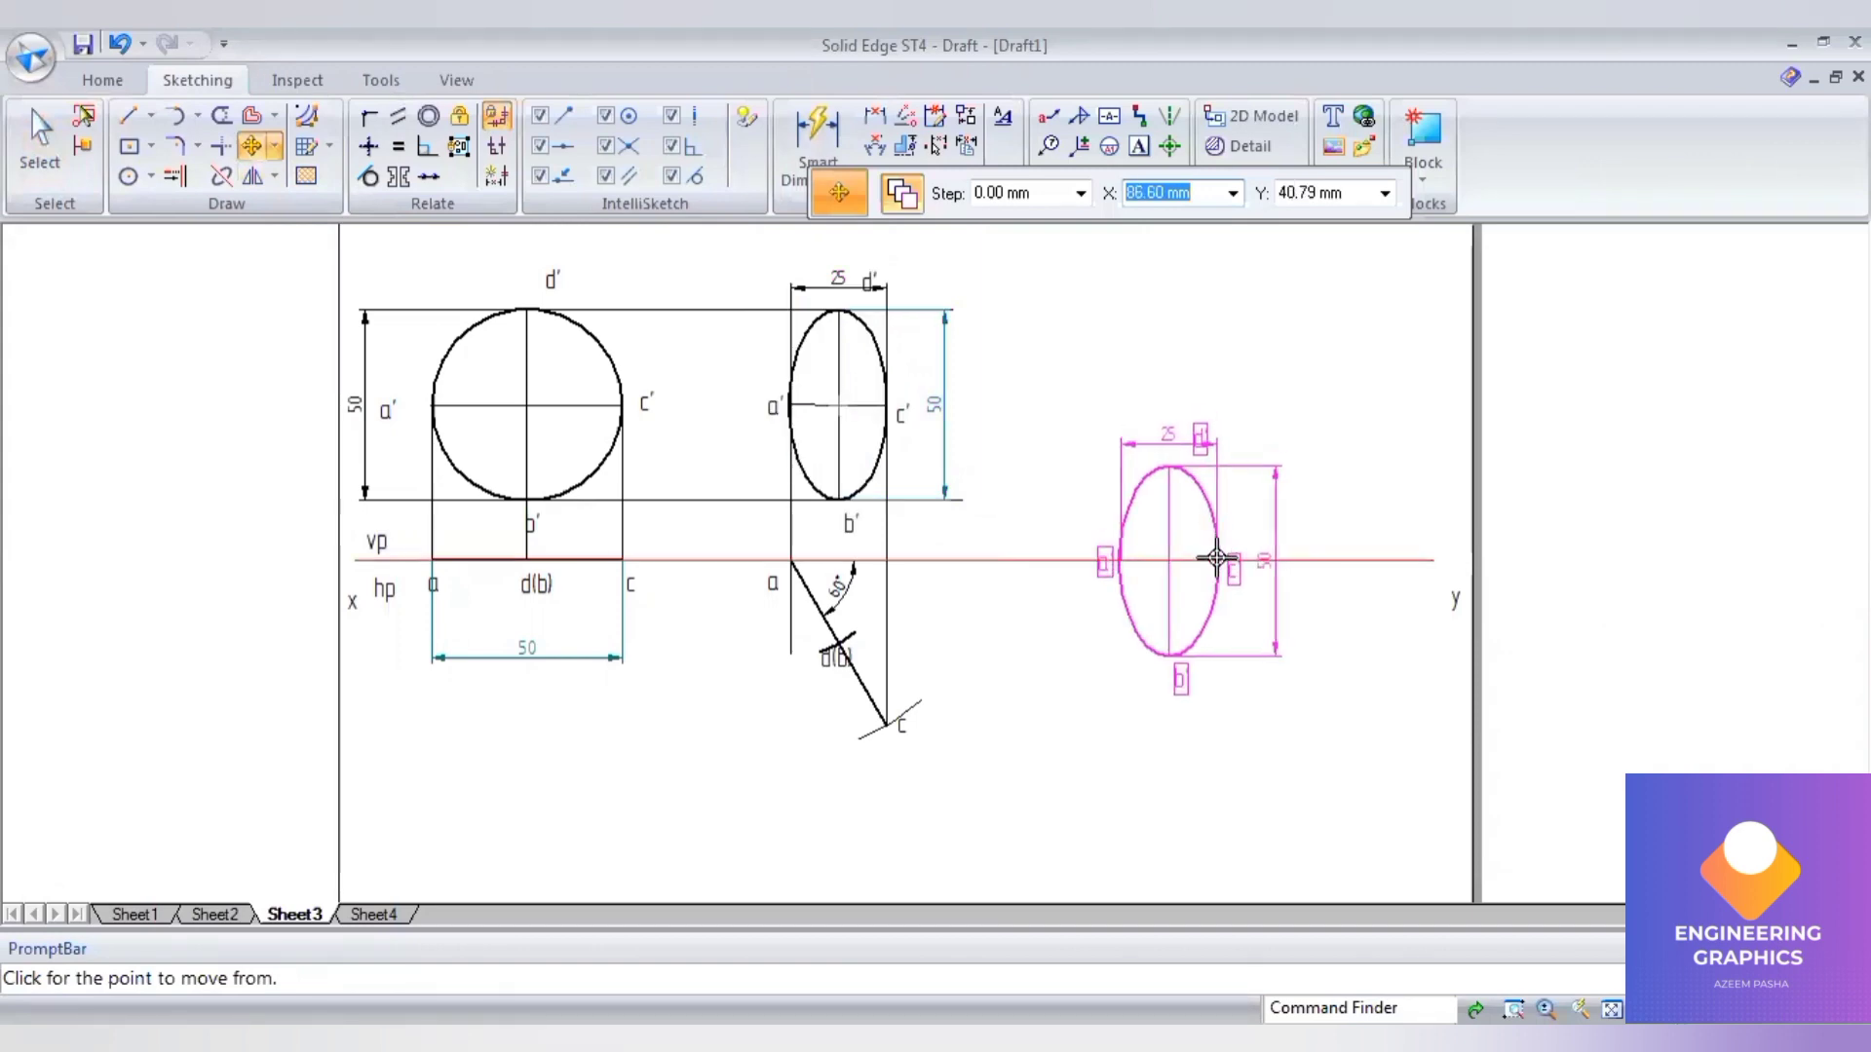
{"action": "left_click", "coordinate": [1216, 558]}
{"action": "key", "text": "Escape"}
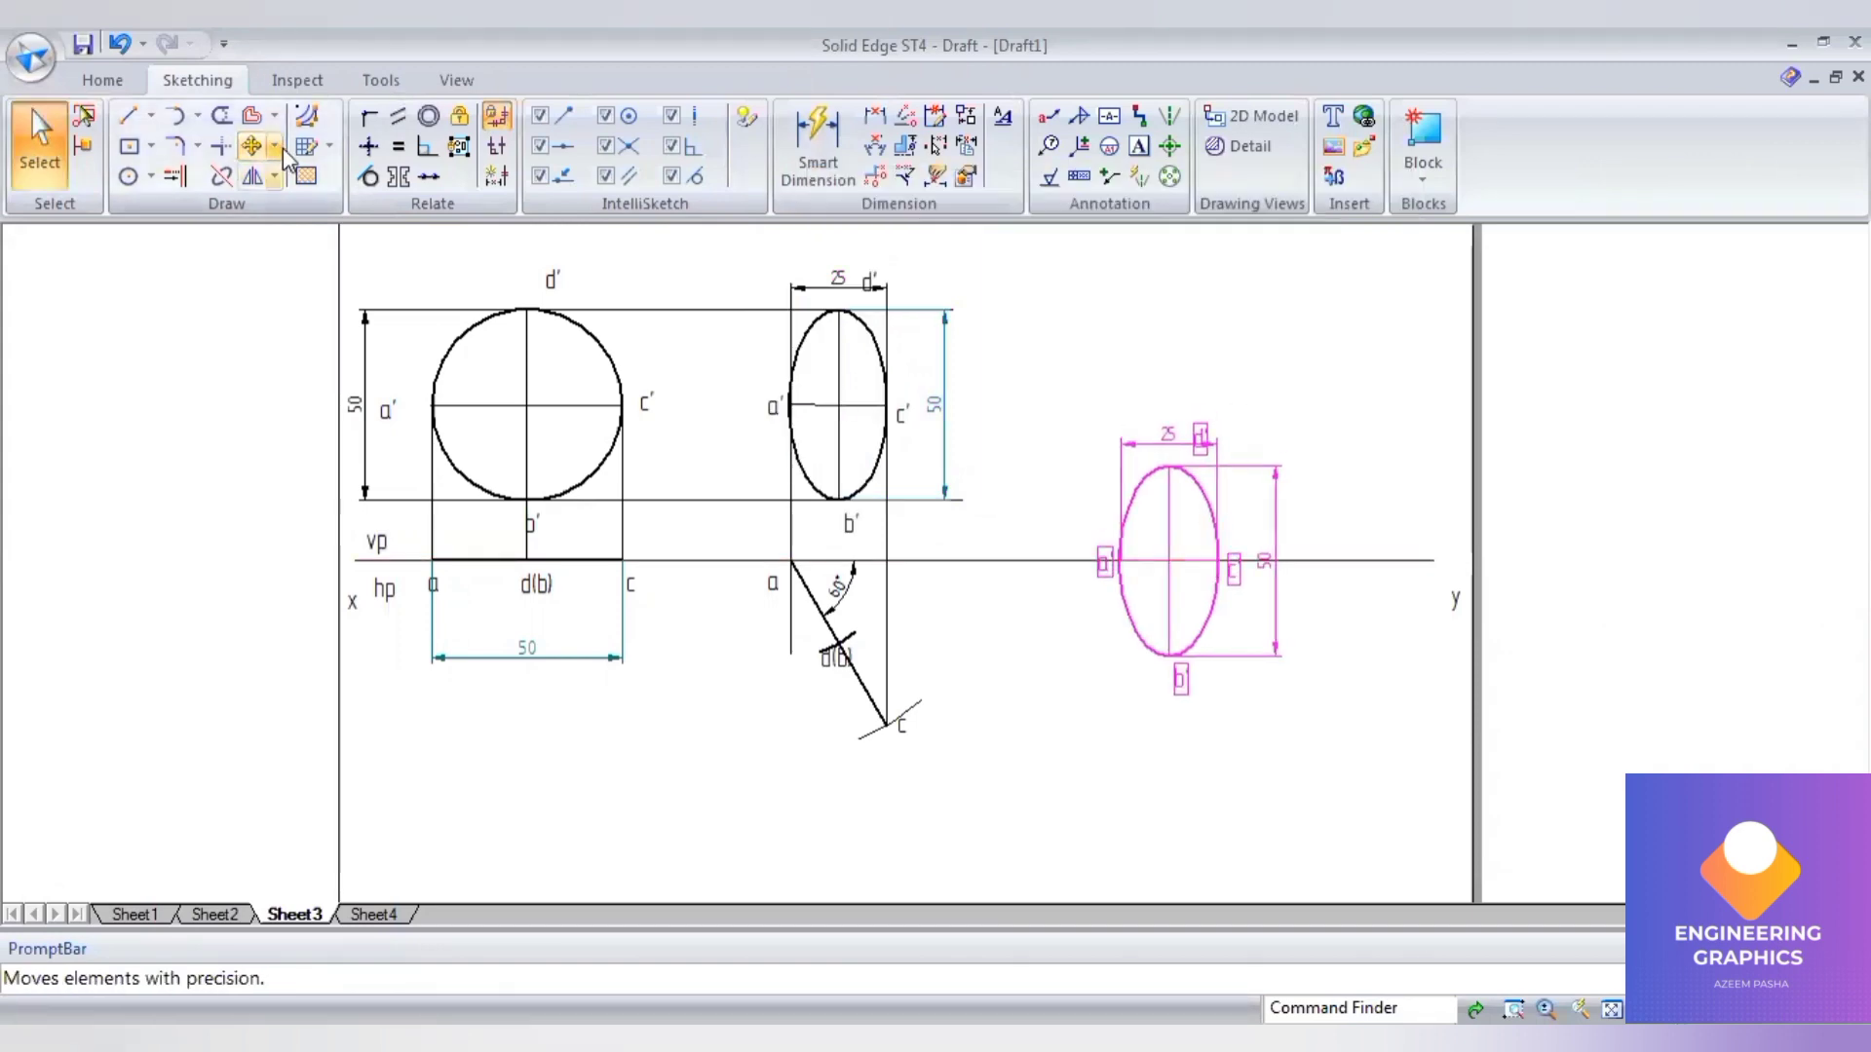
- Rotate the copied ellipse 90° about its end point so its long axis is horizontal
{"action": "left_click", "coordinate": [274, 146]}
{"action": "left_click", "coordinate": [290, 208]}
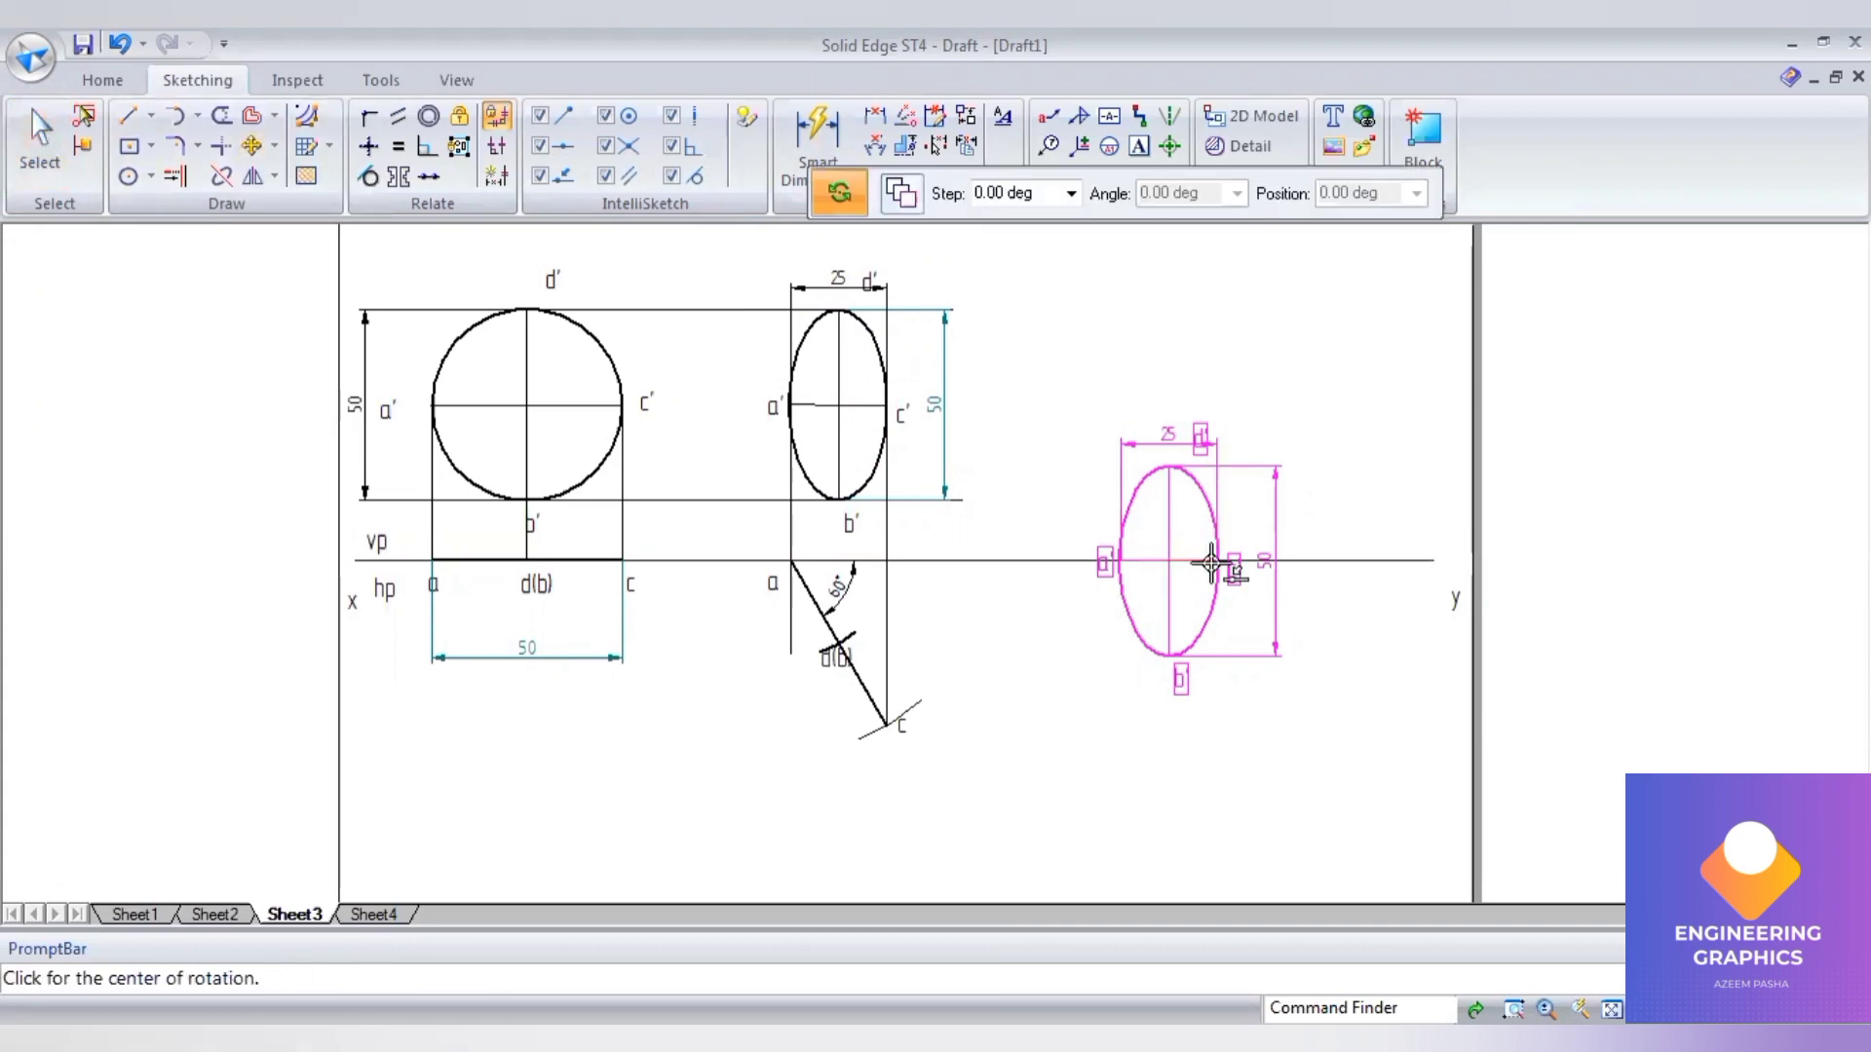
{"action": "left_click", "coordinate": [1216, 562]}
{"action": "left_click", "coordinate": [1115, 562]}
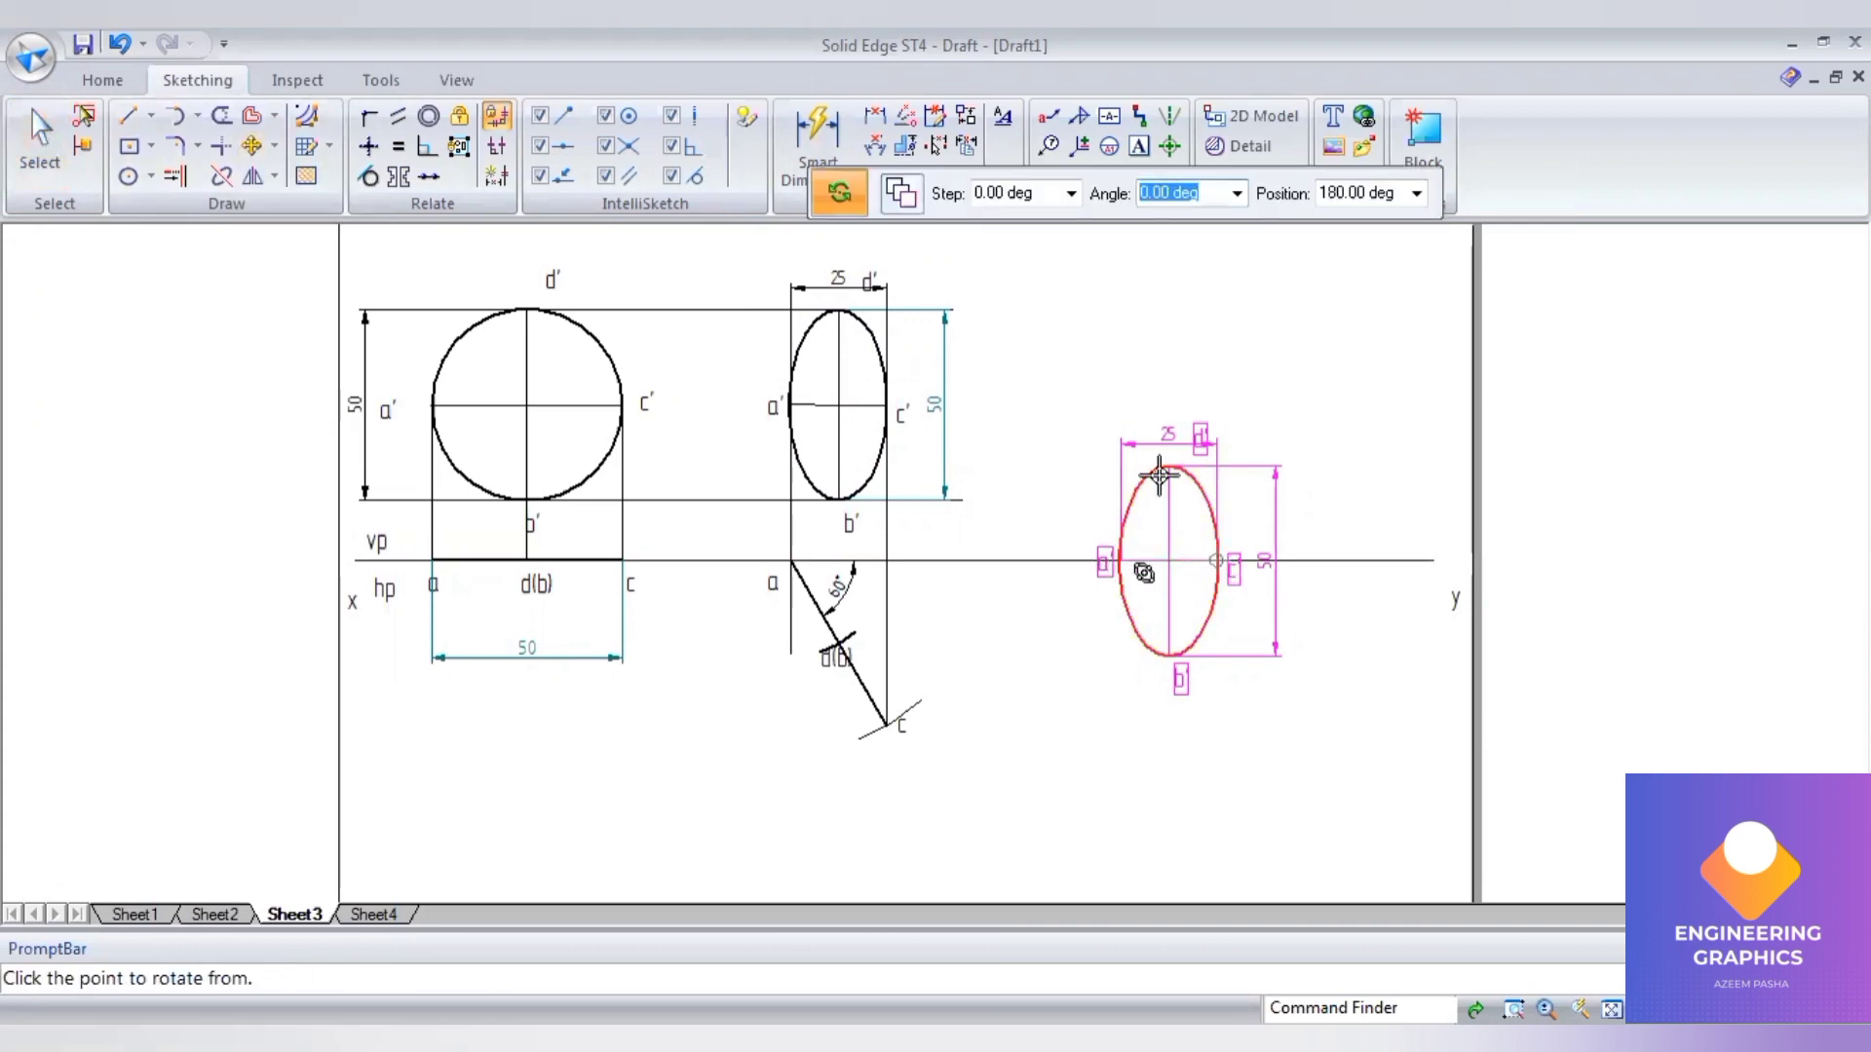
{"action": "left_click", "coordinate": [1218, 476]}
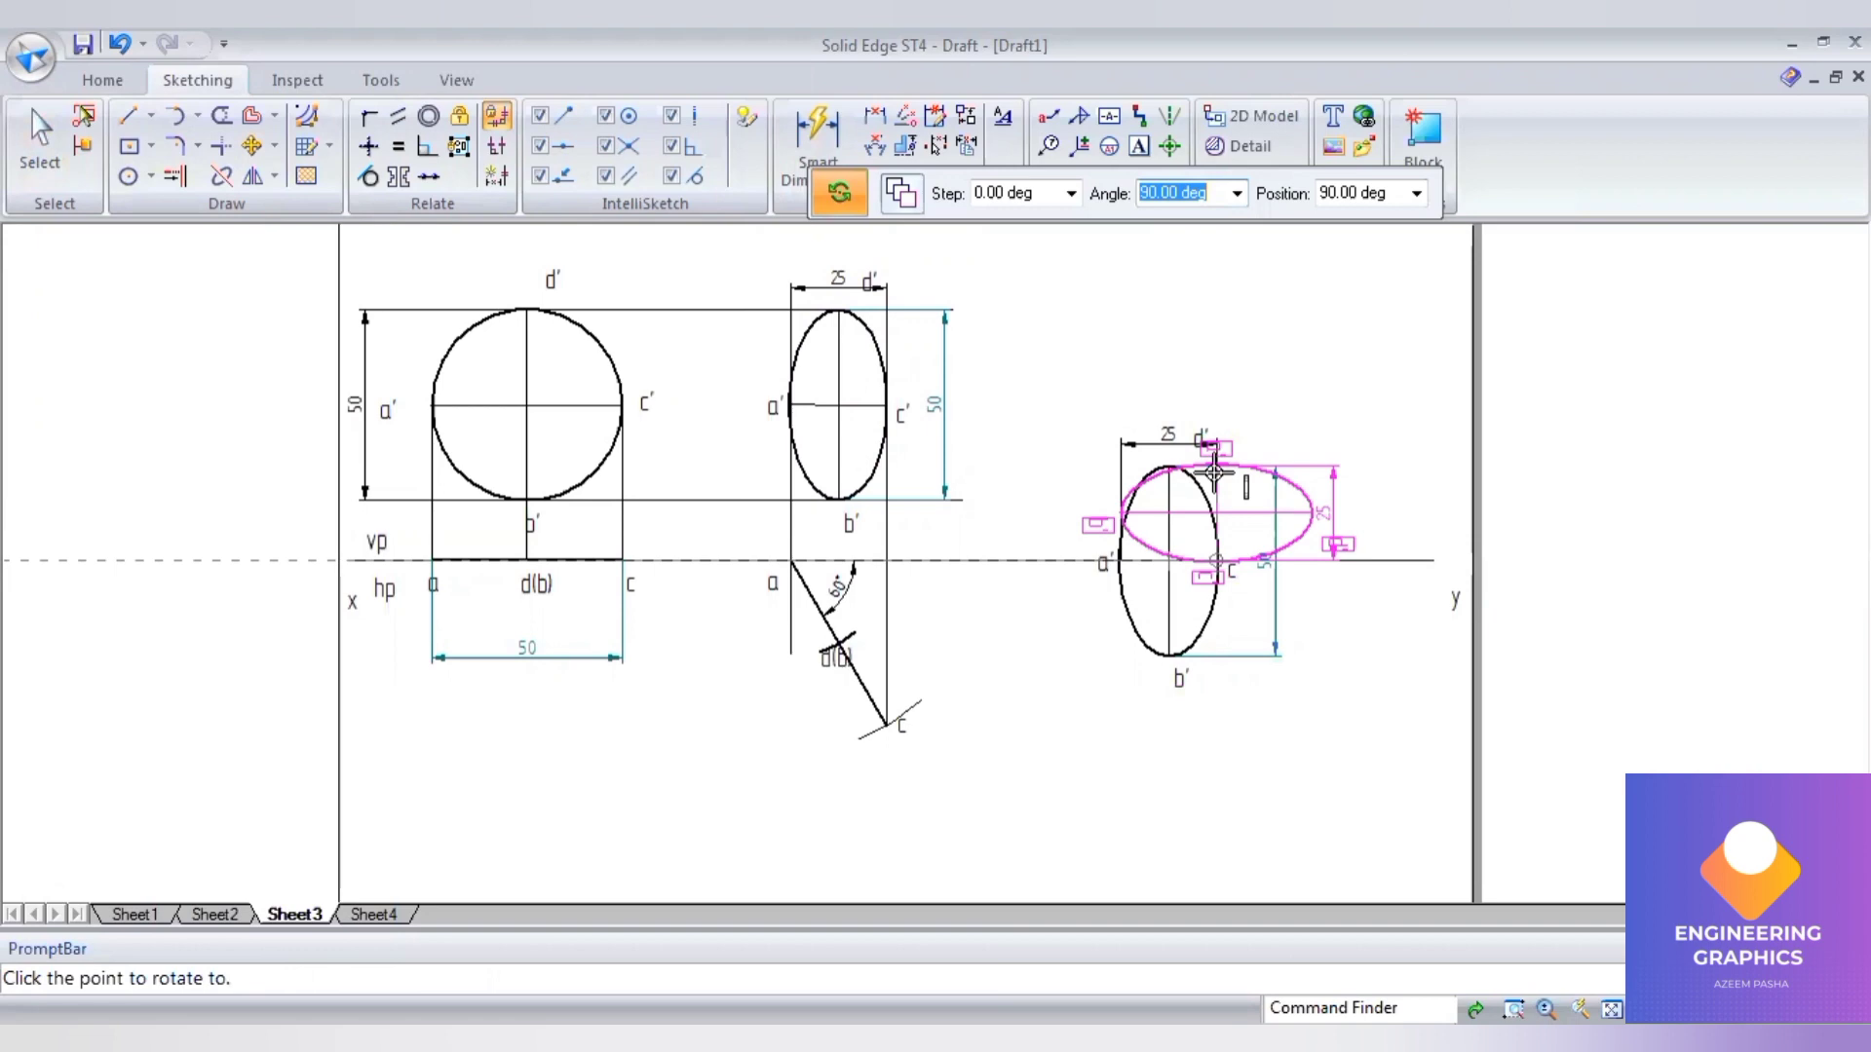
{"action": "scroll", "coordinate": [1355, 395], "scroll_direction": "up", "scroll_amount": 2}
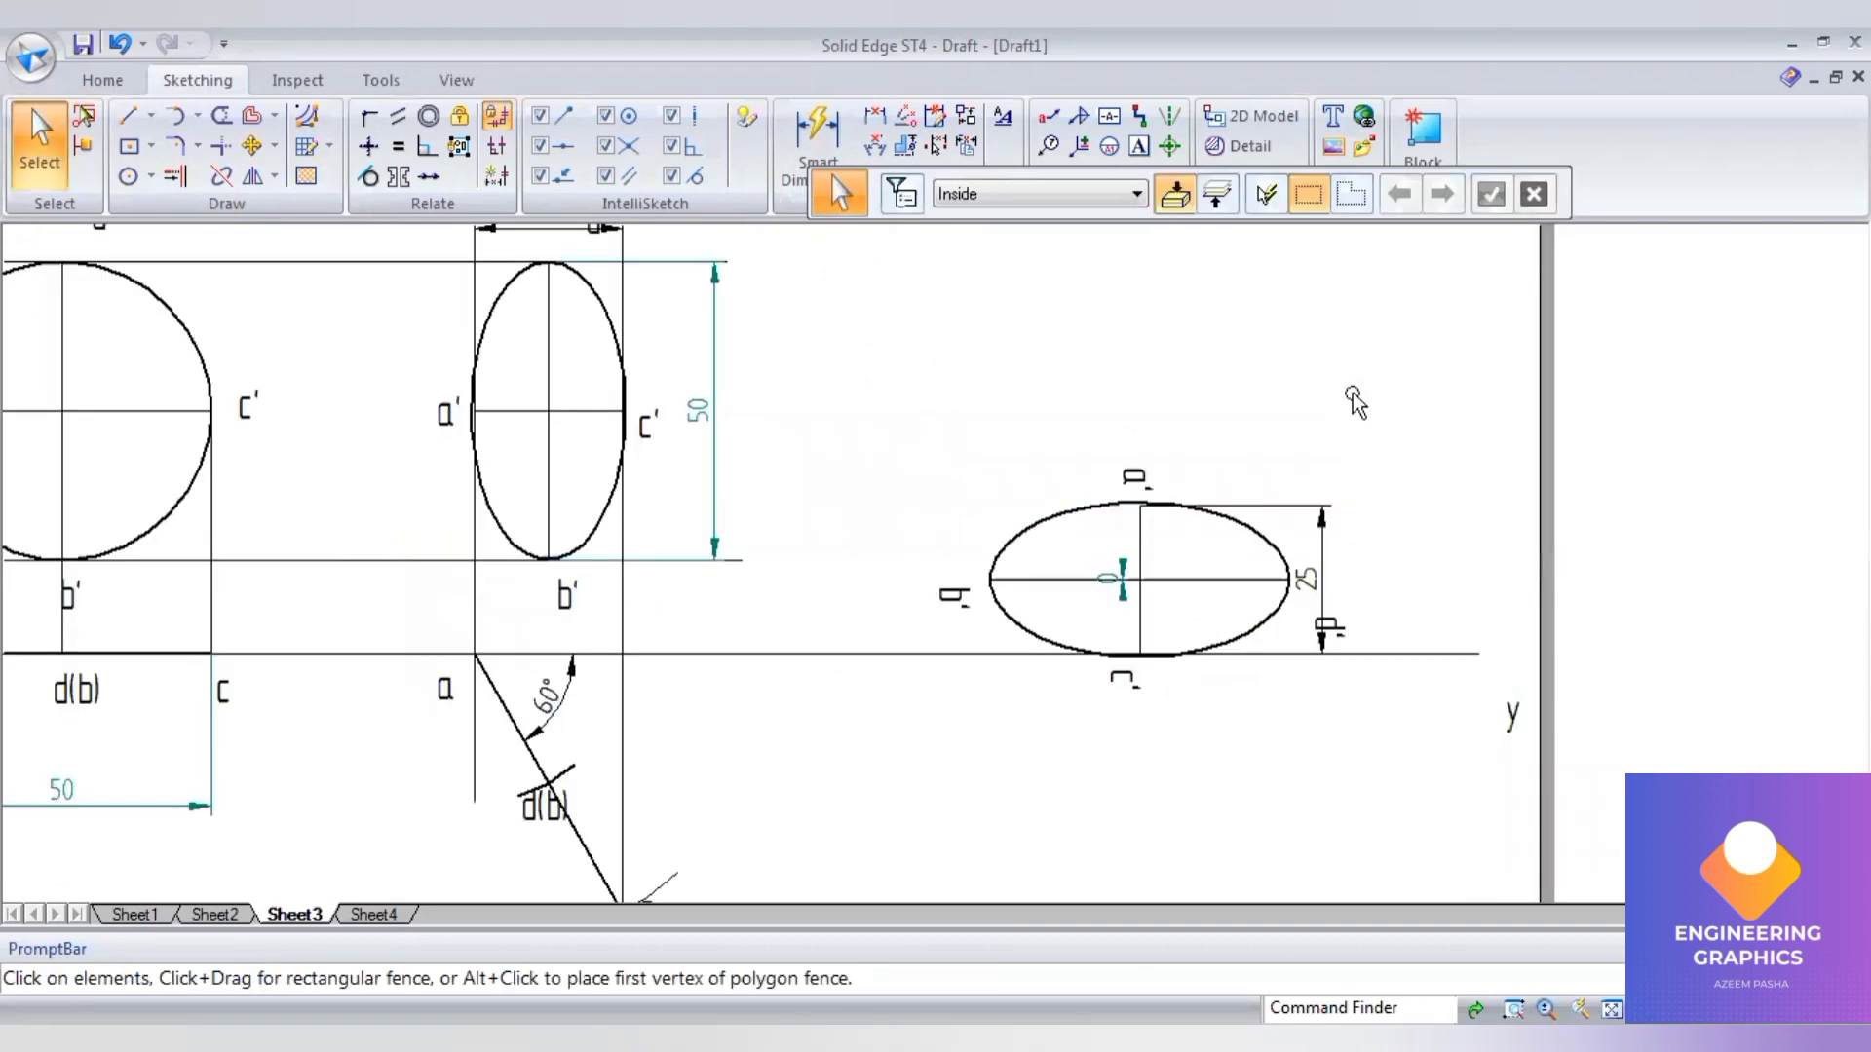
- Draw vertical lines down past xy from the ellipse's left and right ends, and a centre line from its bottom point
{"action": "scroll", "coordinate": [1354, 399], "scroll_direction": "down", "scroll_amount": 1}
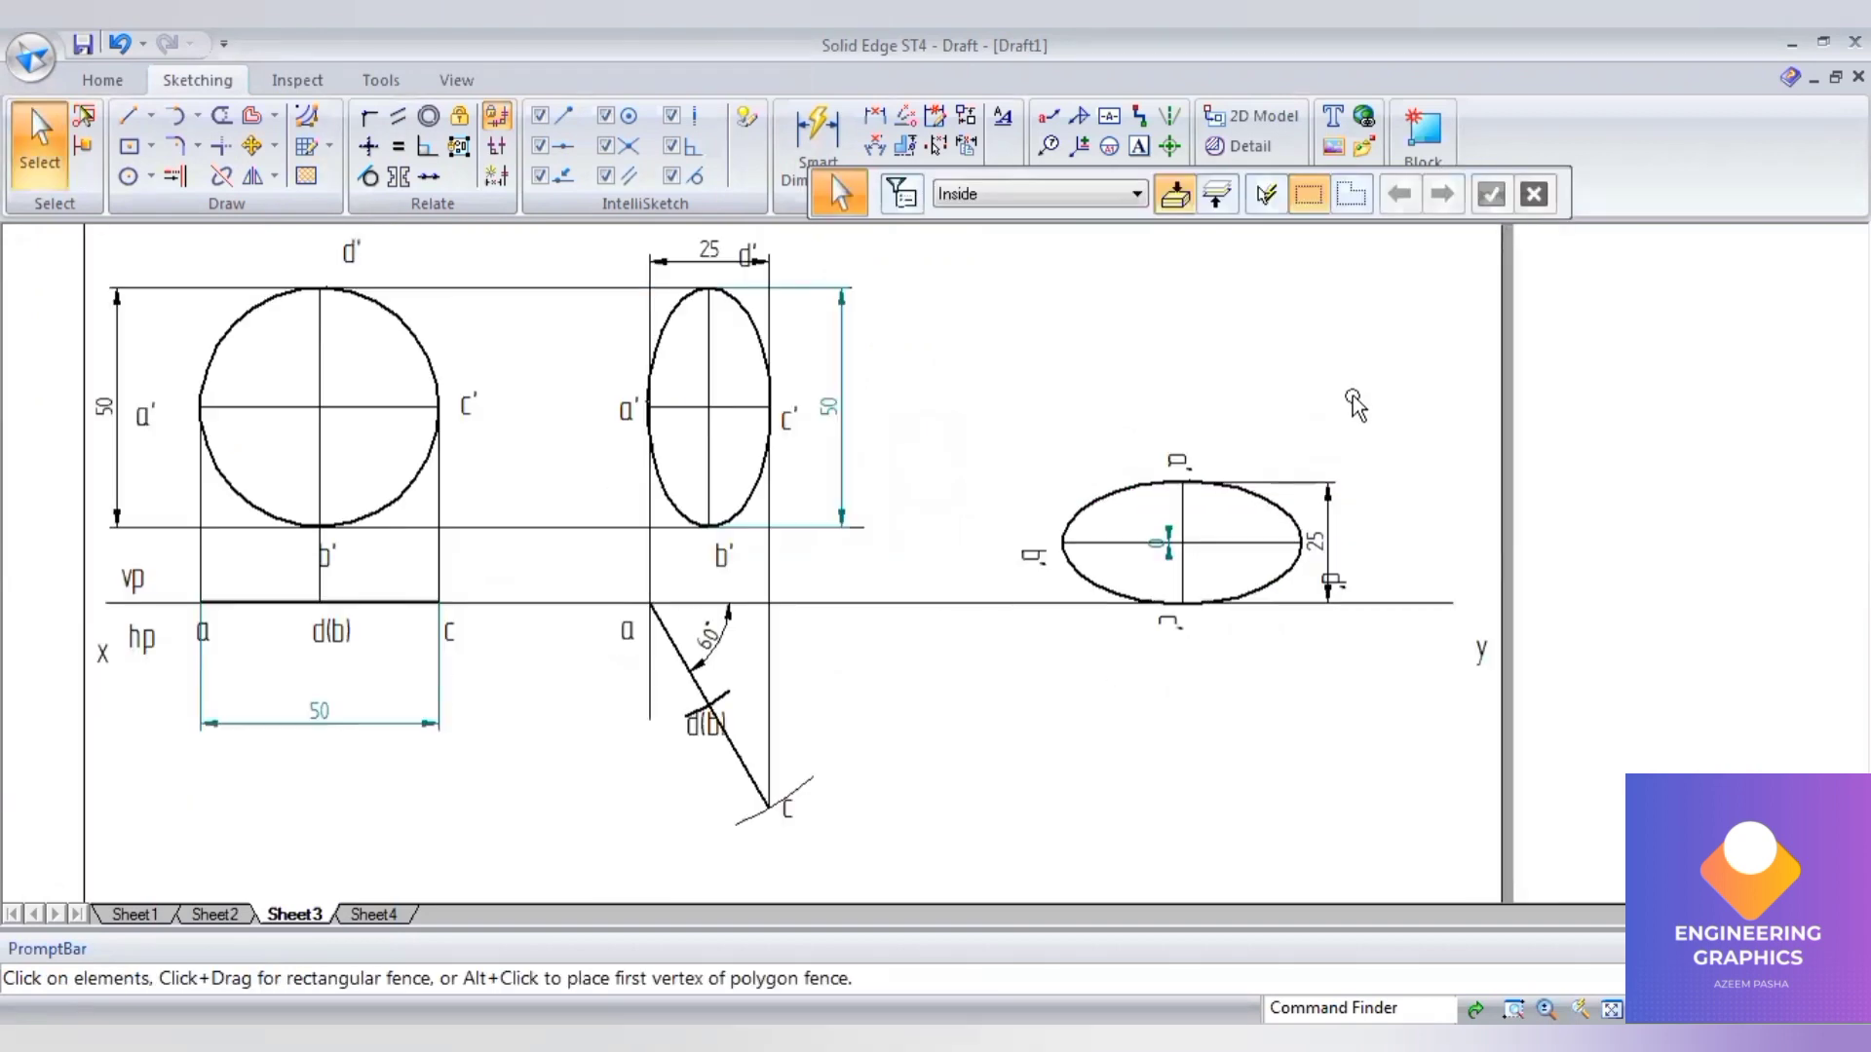
{"action": "left_click", "coordinate": [132, 124]}
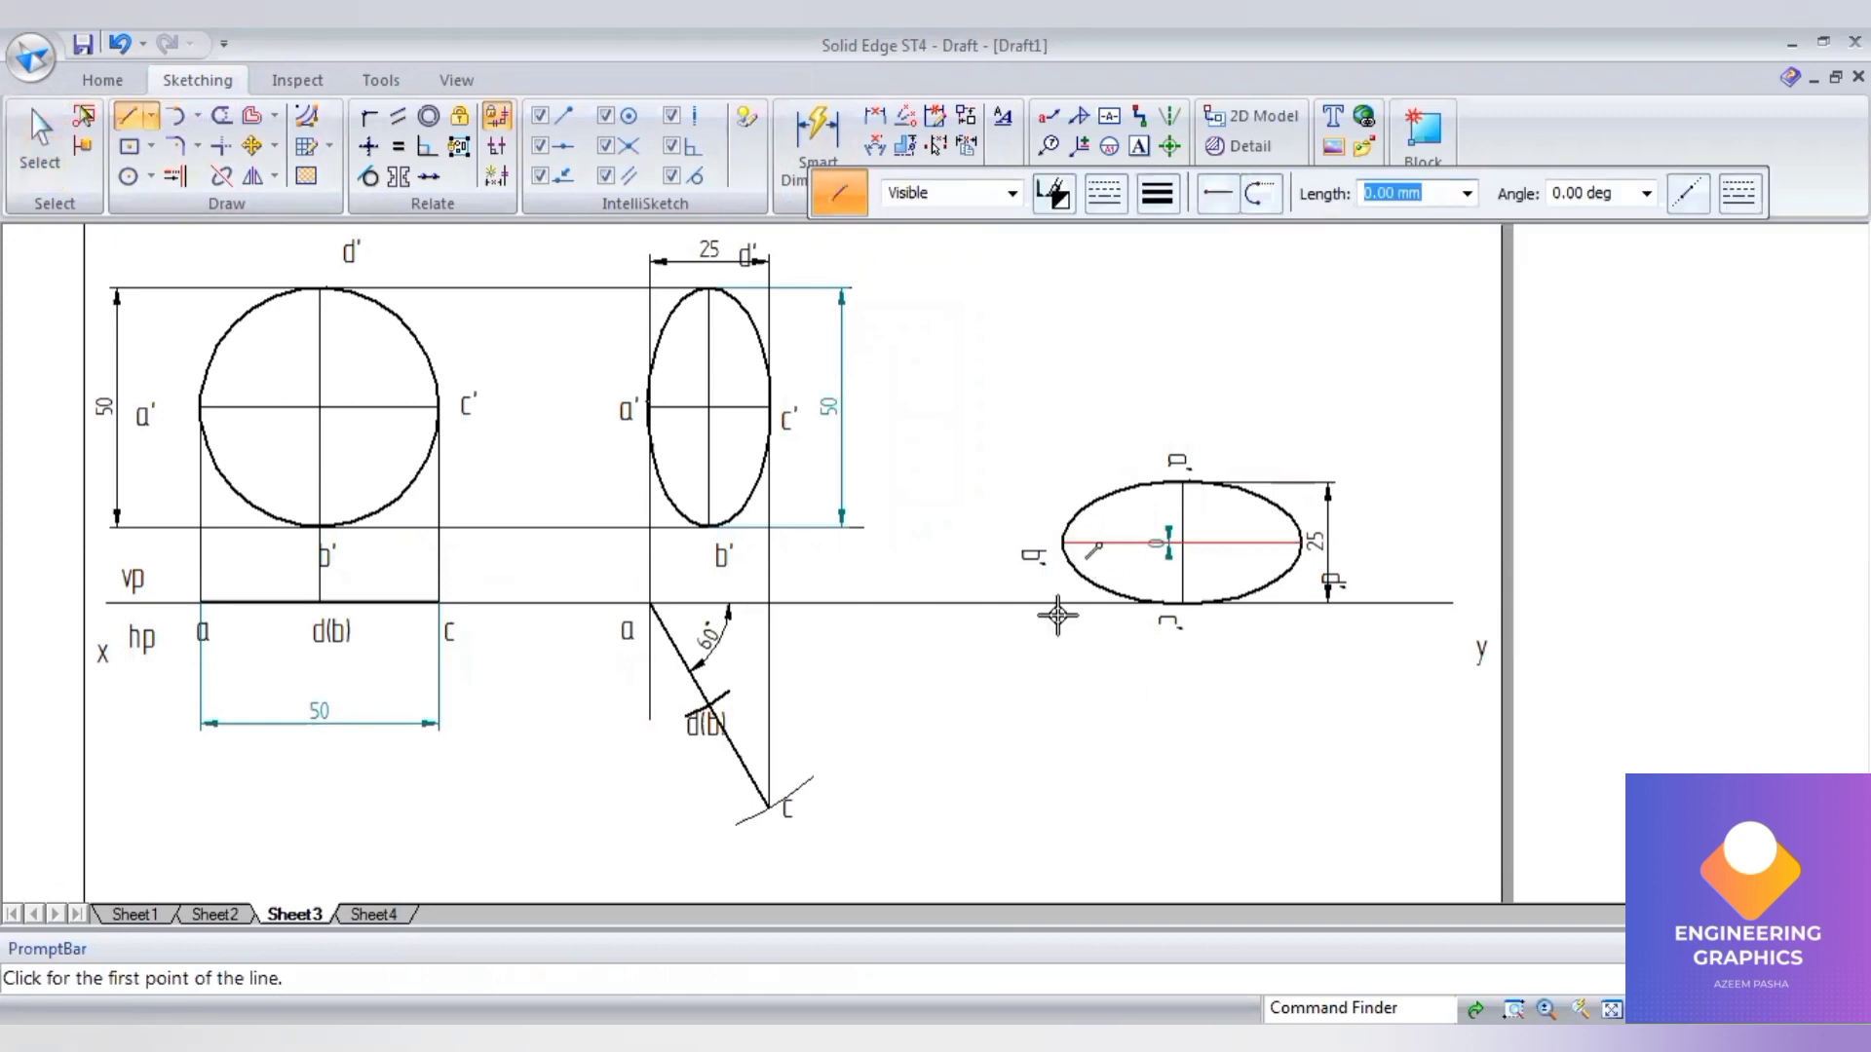
{"action": "left_click", "coordinate": [1063, 542]}
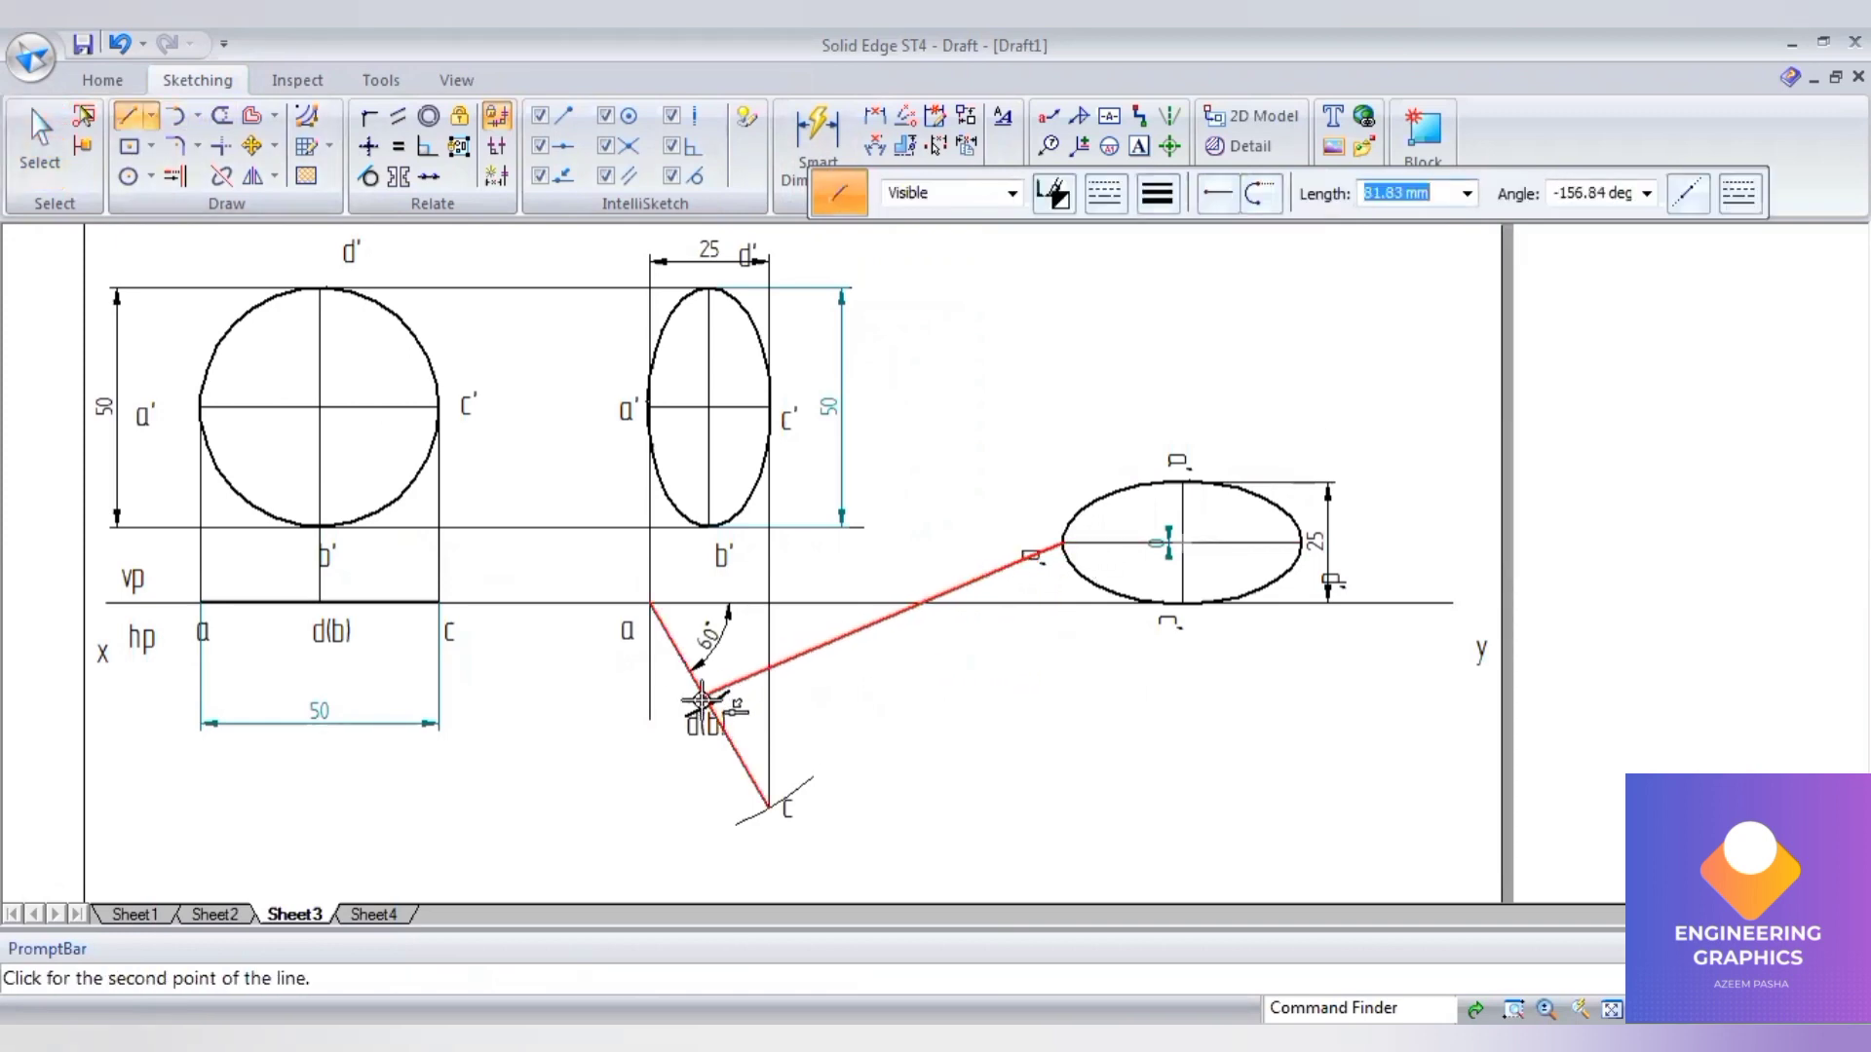
{"action": "left_click", "coordinate": [1063, 706]}
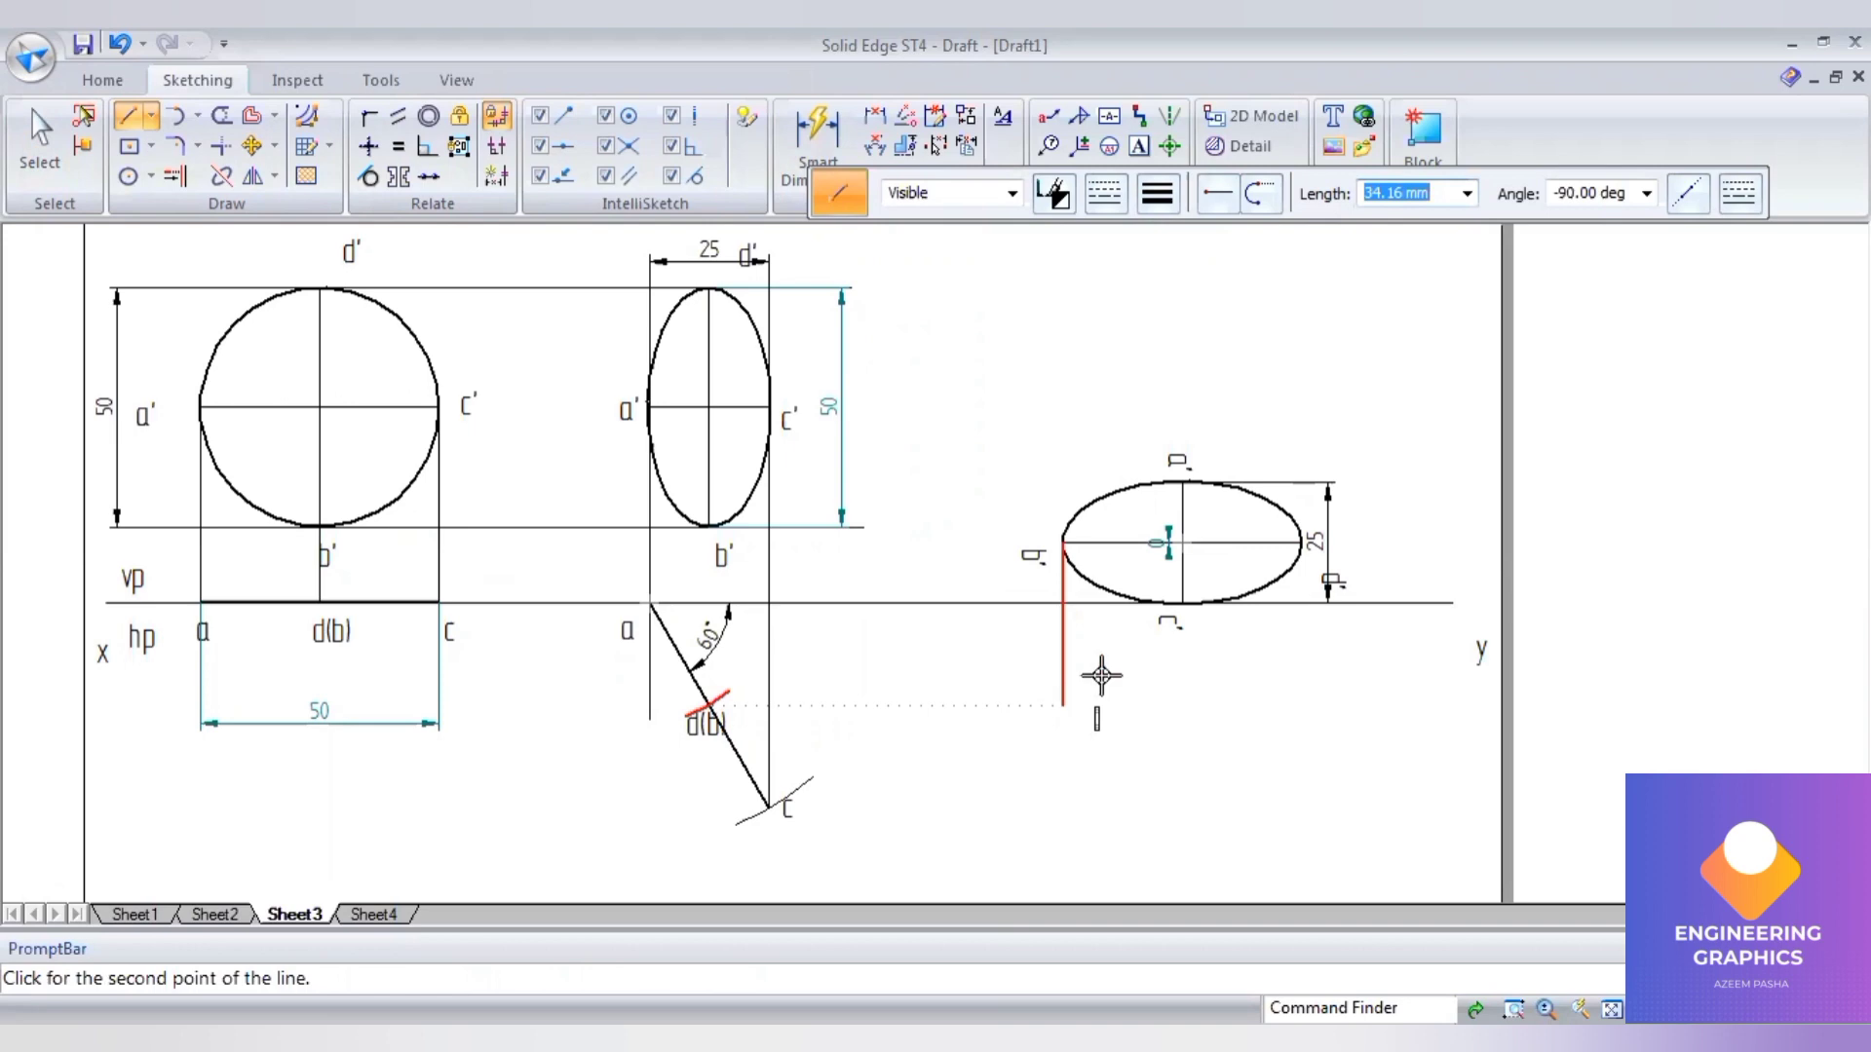
{"action": "left_click", "coordinate": [1302, 541]}
{"action": "left_click", "coordinate": [1300, 703]}
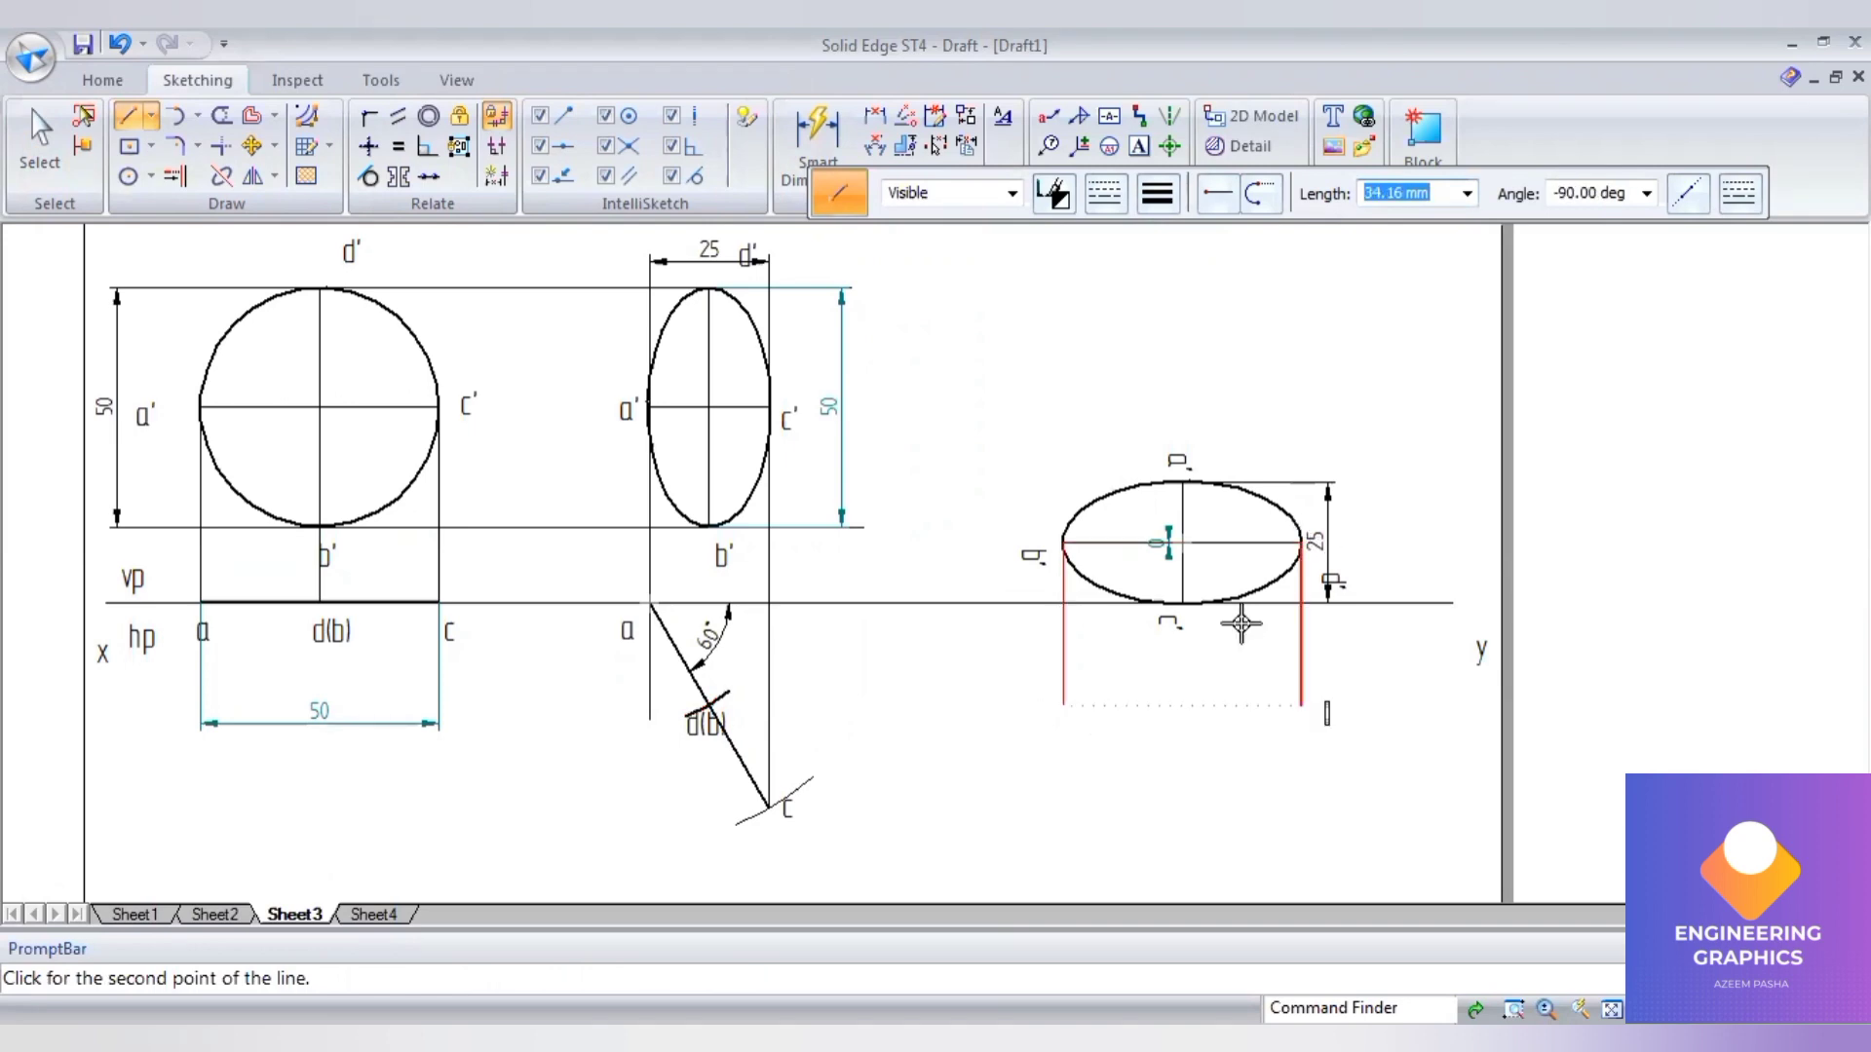
{"action": "key", "text": "Escape"}
{"action": "left_click", "coordinate": [1182, 604]}
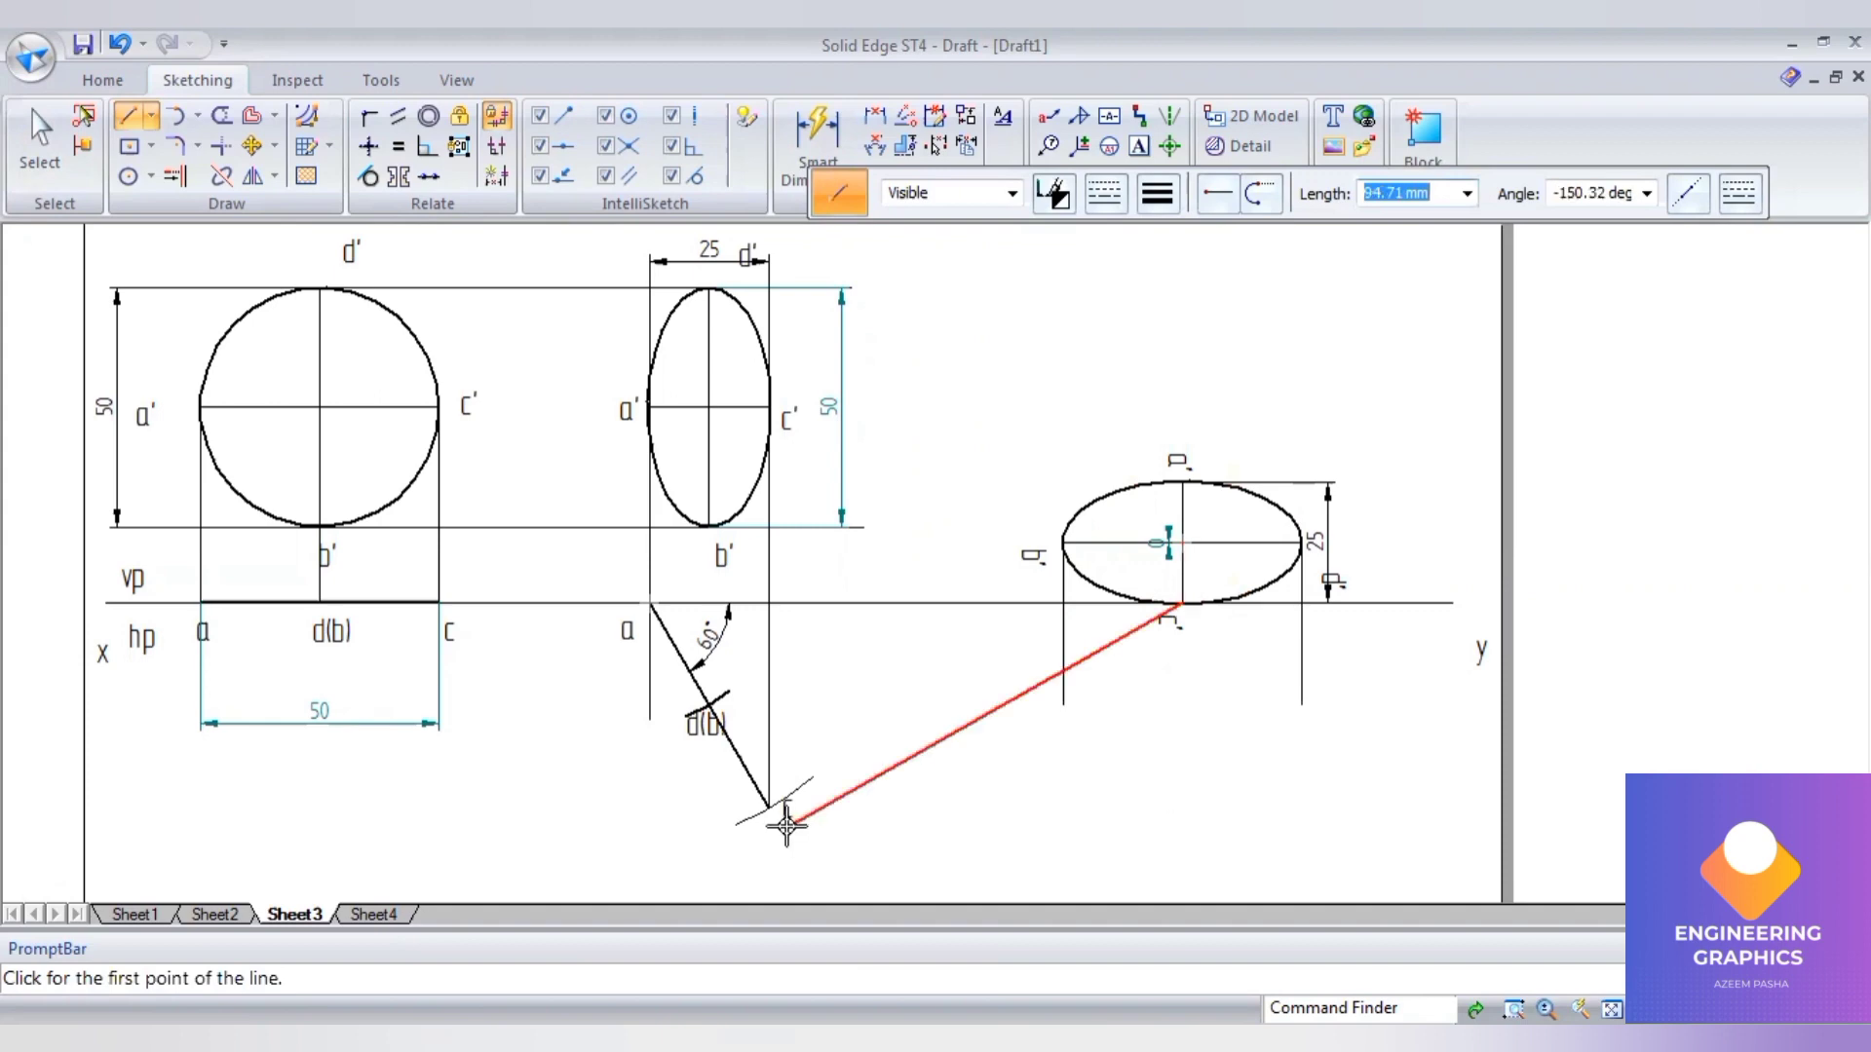
{"action": "left_click", "coordinate": [1182, 806]}
{"action": "key", "text": "Escape"}
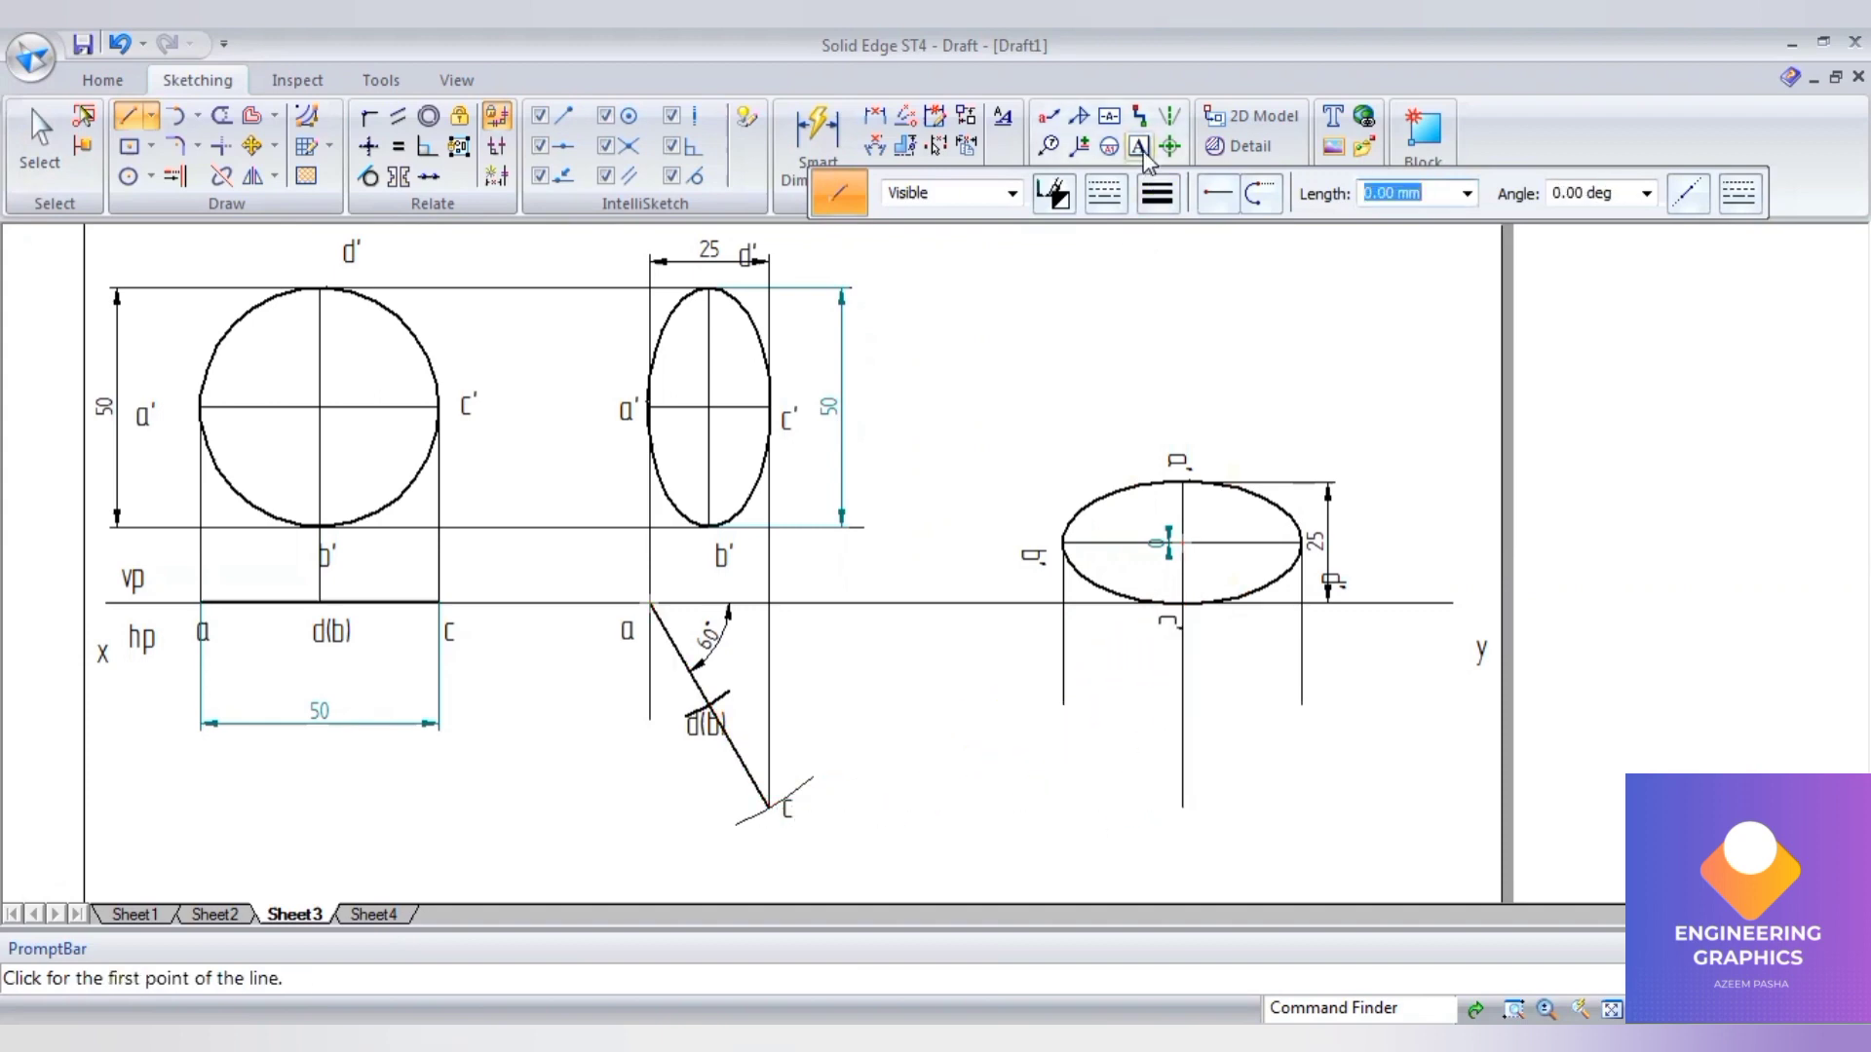
- Place text labels a at the bottom point, b left, c centre and d right
{"action": "left_click", "coordinate": [1139, 146]}
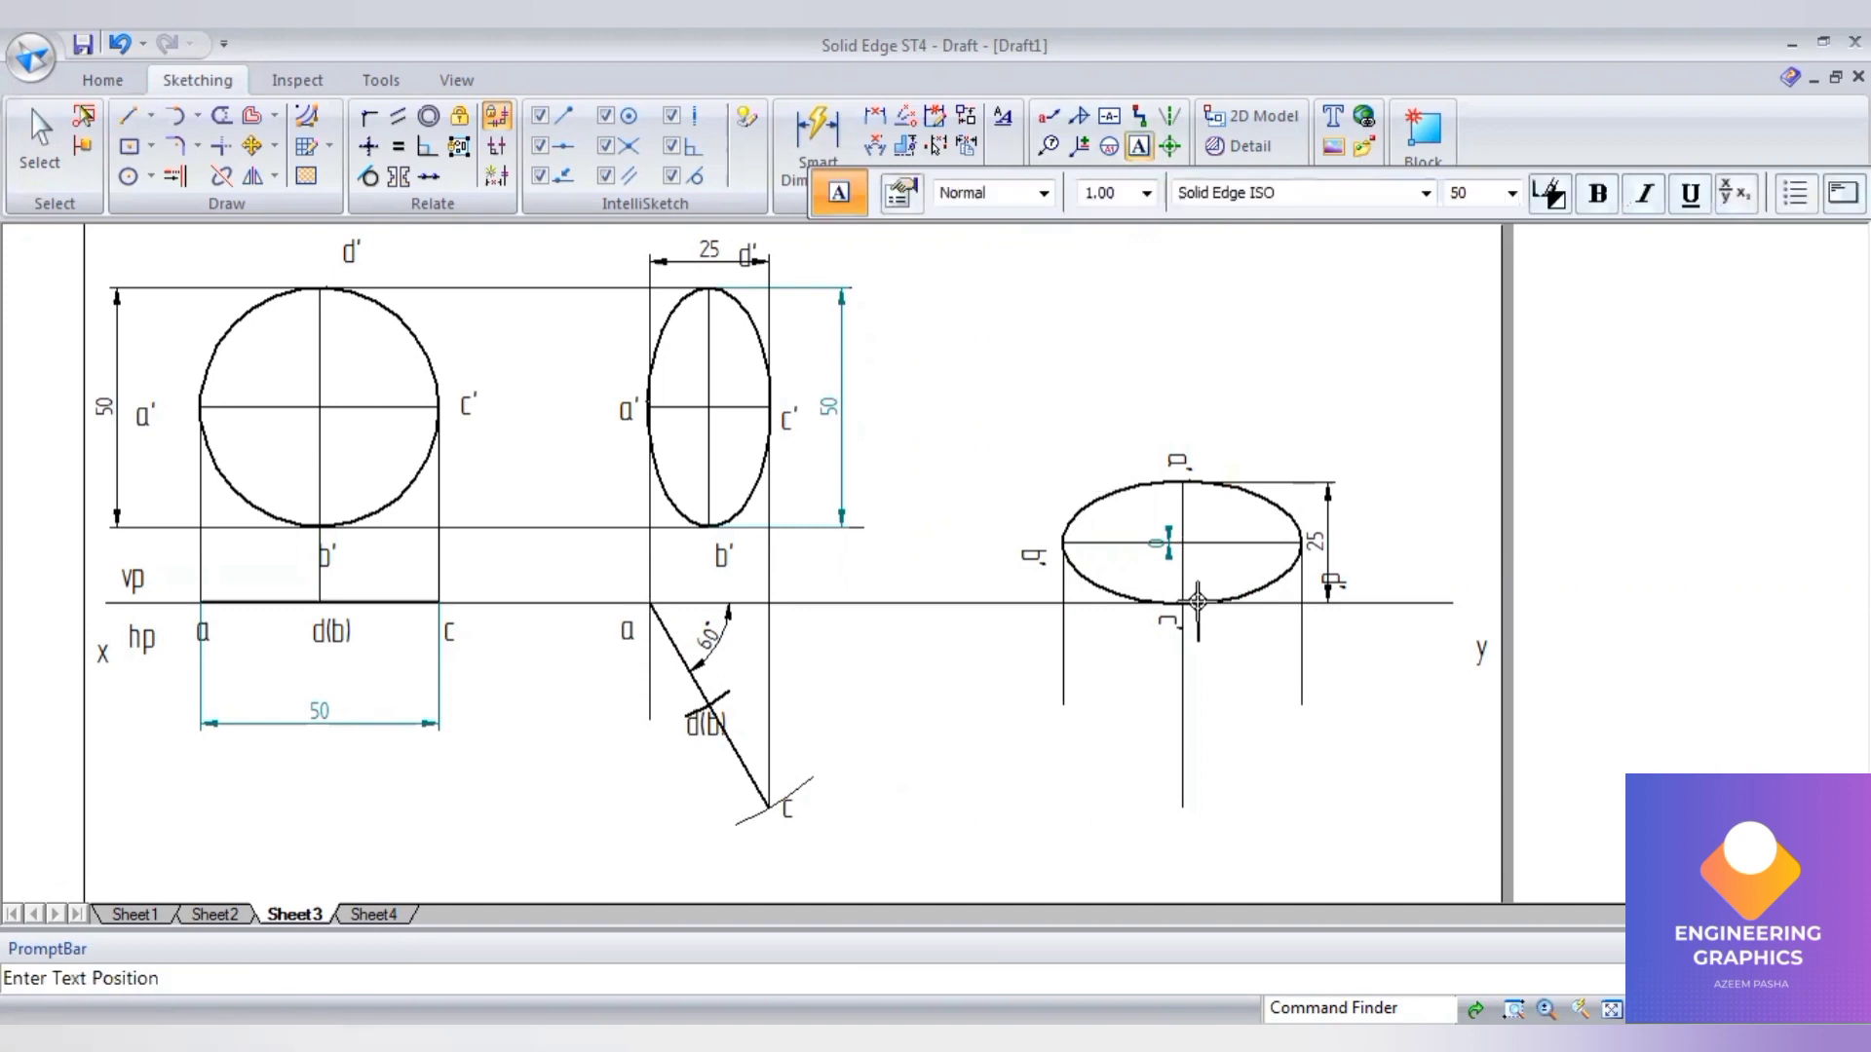
{"action": "left_click", "coordinate": [1198, 601]}
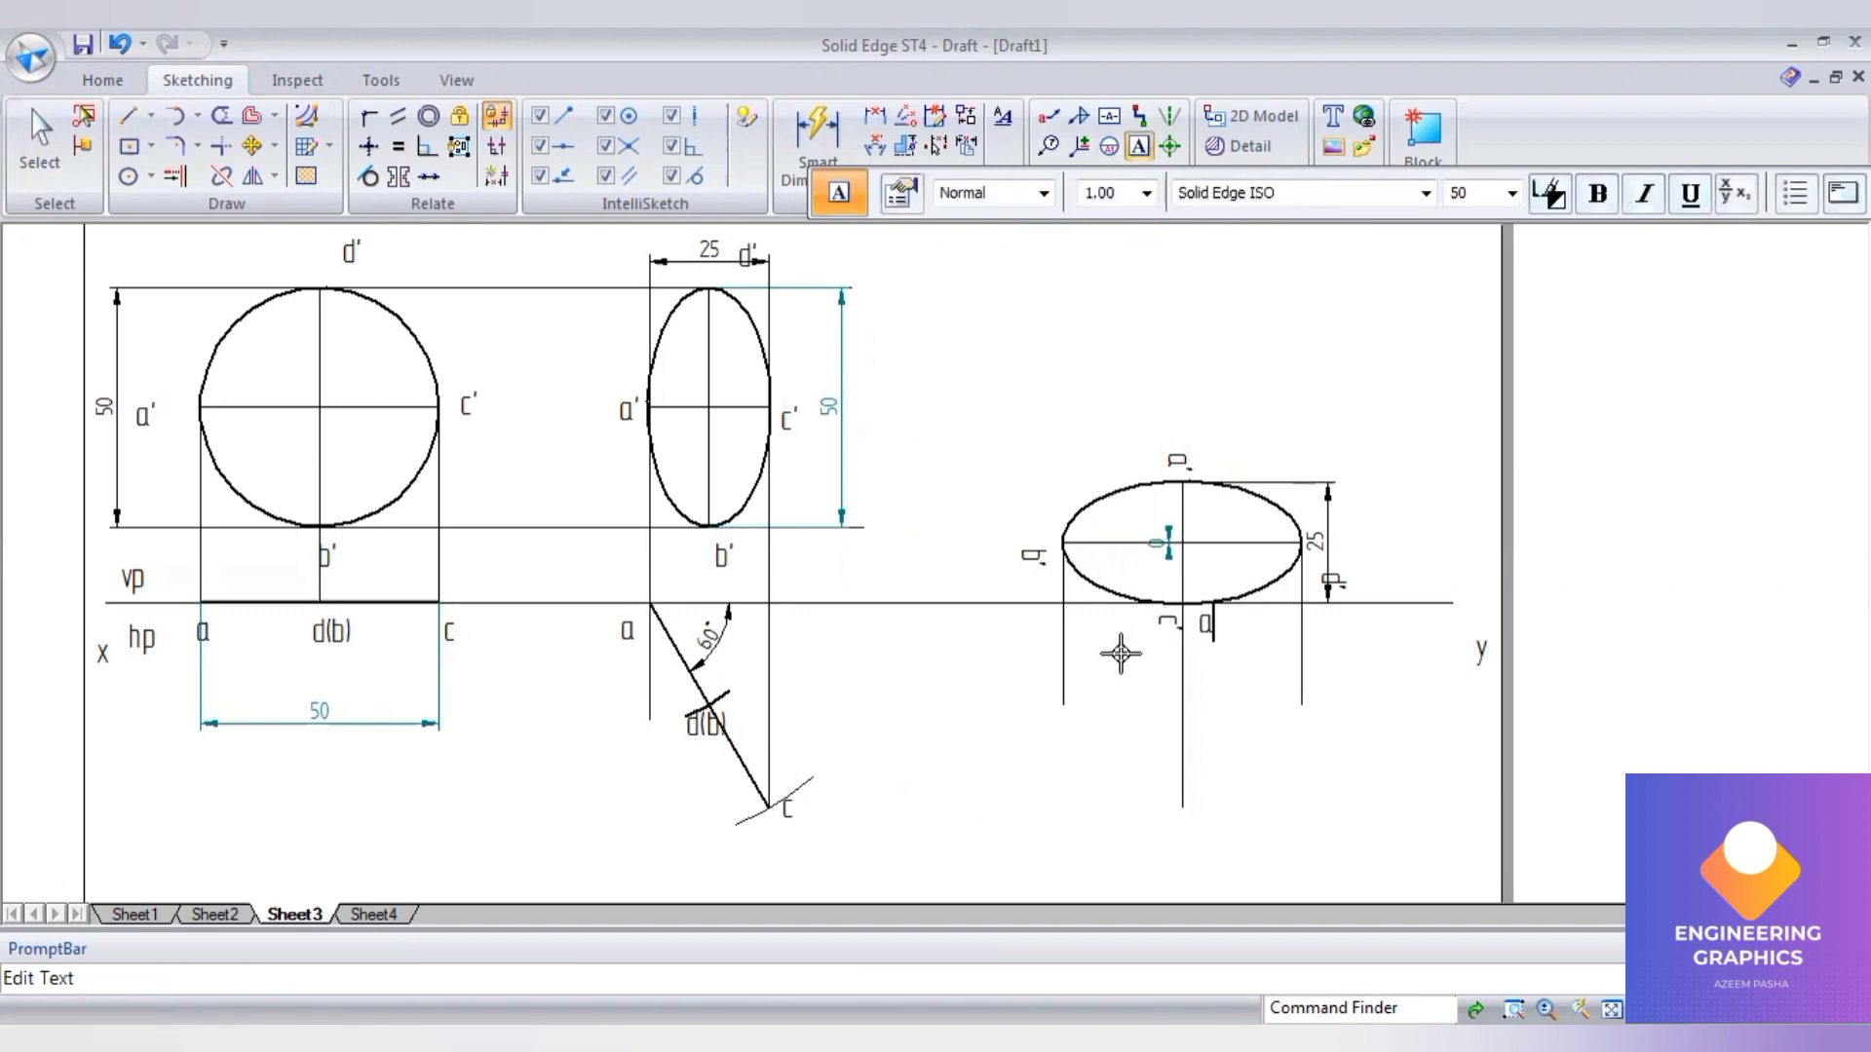
{"action": "type", "text": "a"}
{"action": "left_click", "coordinate": [1036, 684]}
{"action": "type", "text": "b"}
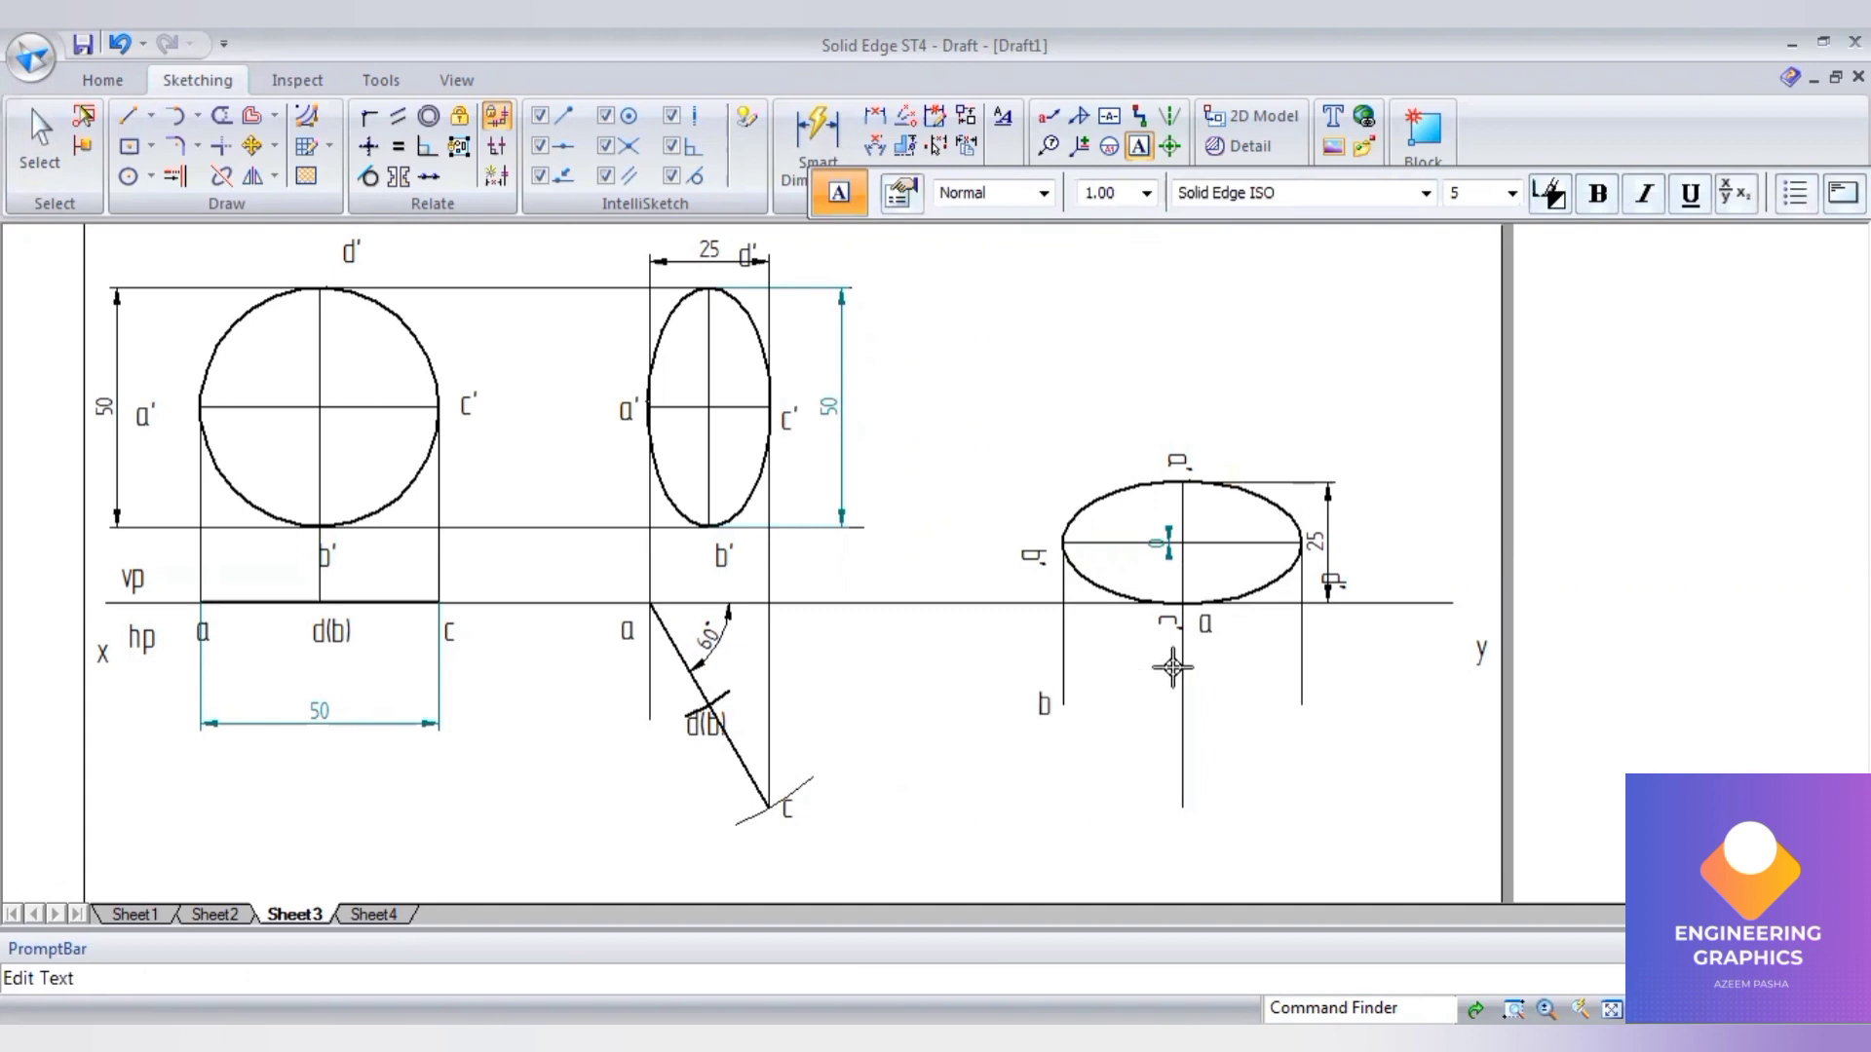
{"action": "left_click", "coordinate": [1197, 804]}
{"action": "type", "text": "c"}
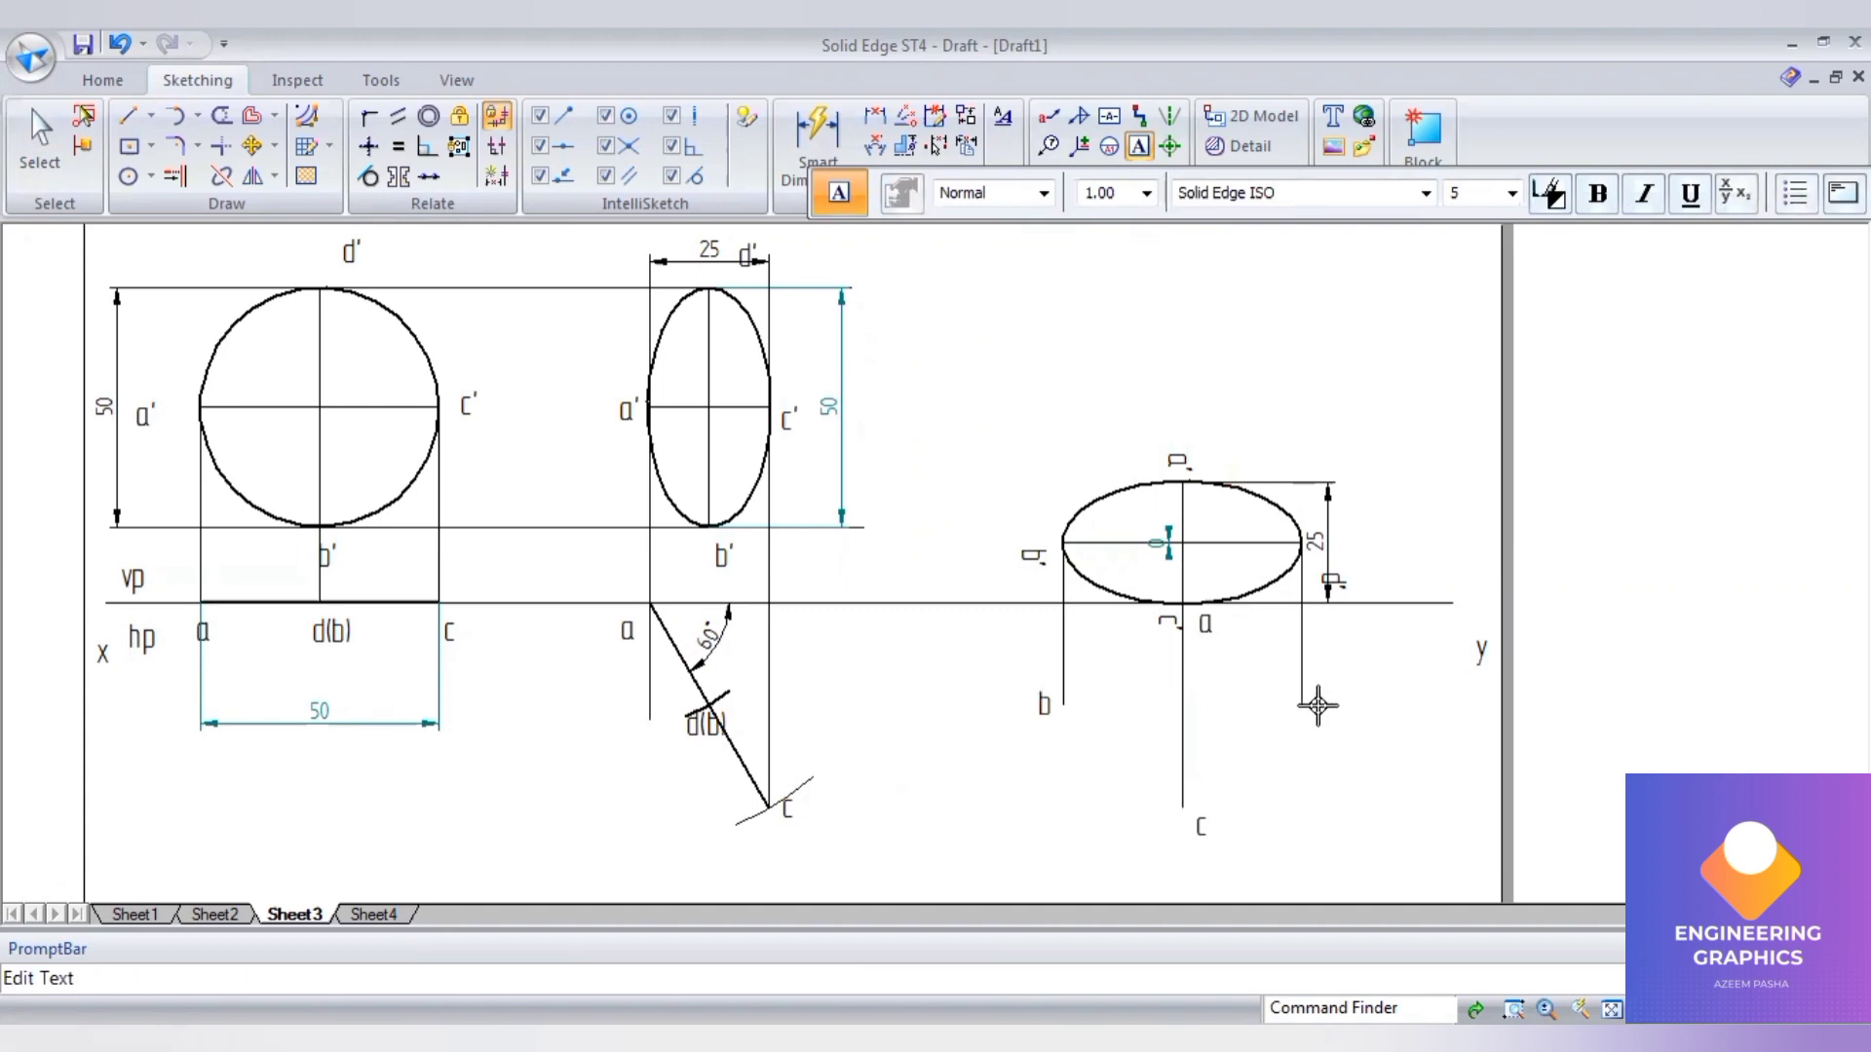
{"action": "left_click", "coordinate": [1318, 702]}
{"action": "type", "text": "d"}
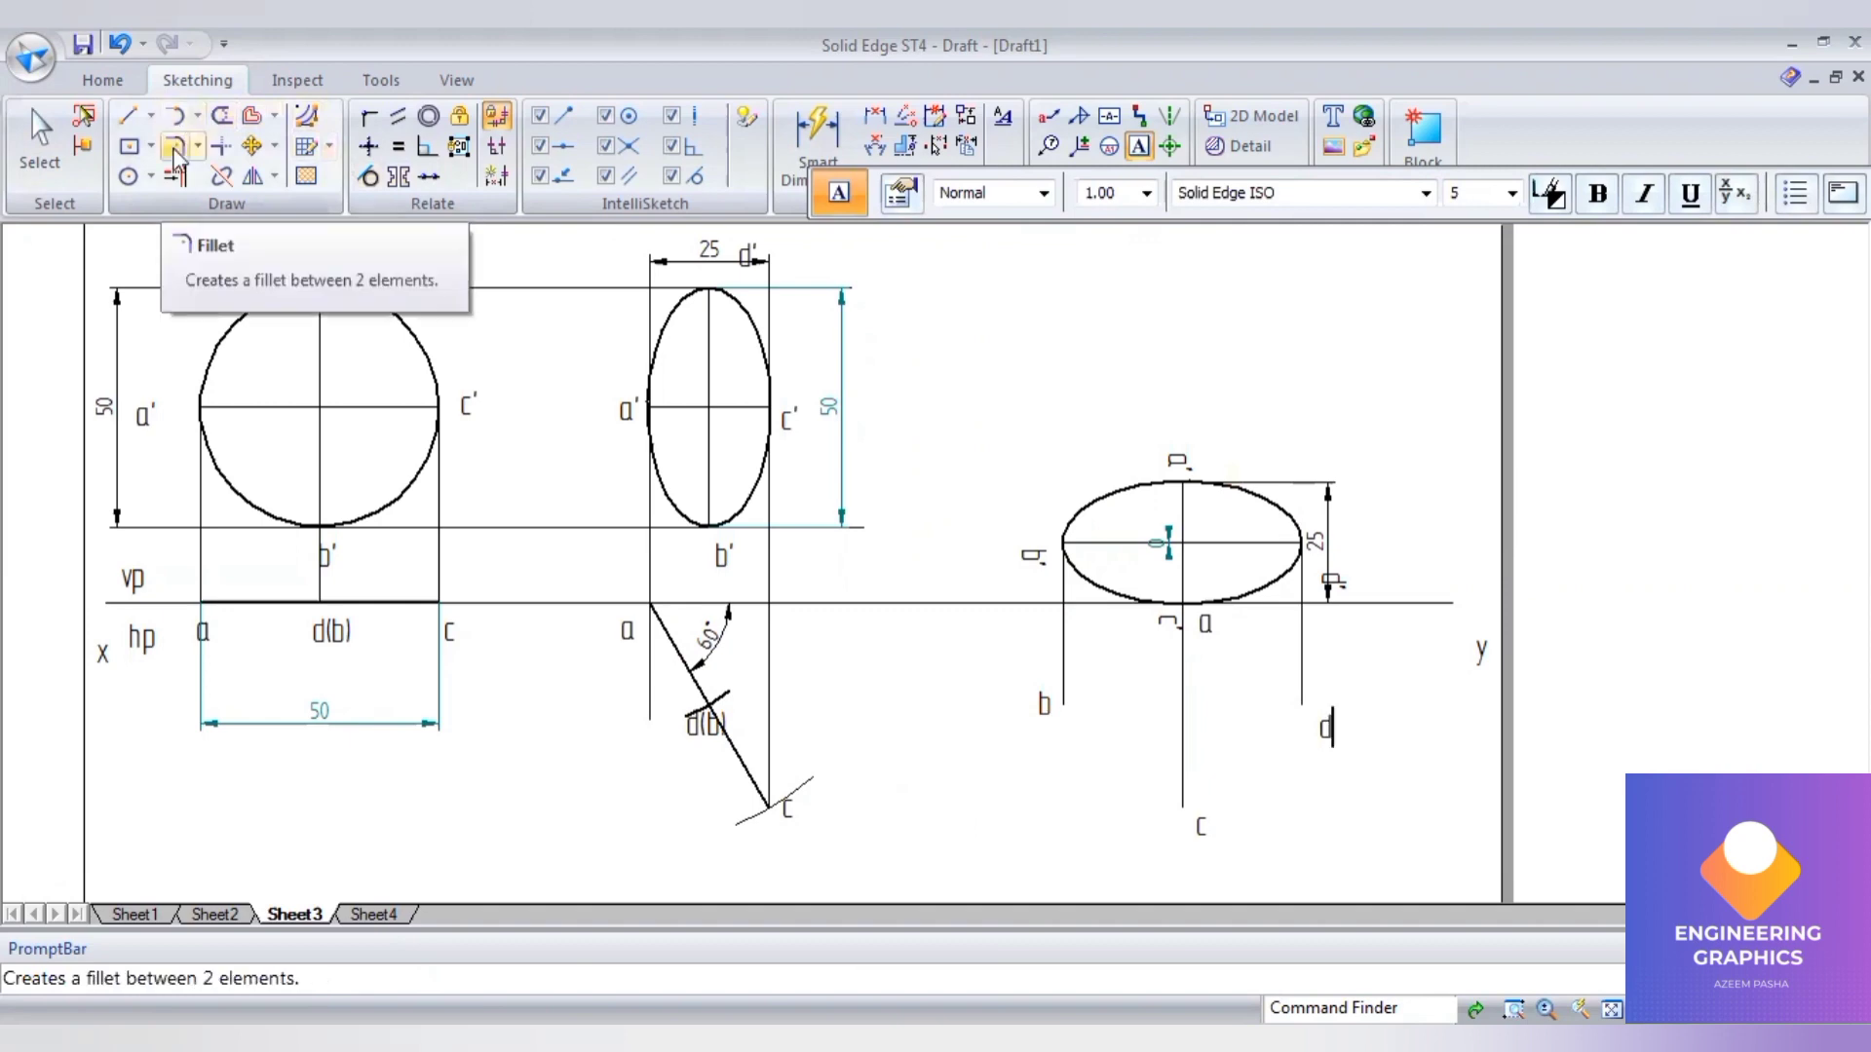
- Choose the Curve variant from the Line tool dropdown
{"action": "left_click", "coordinate": [197, 117]}
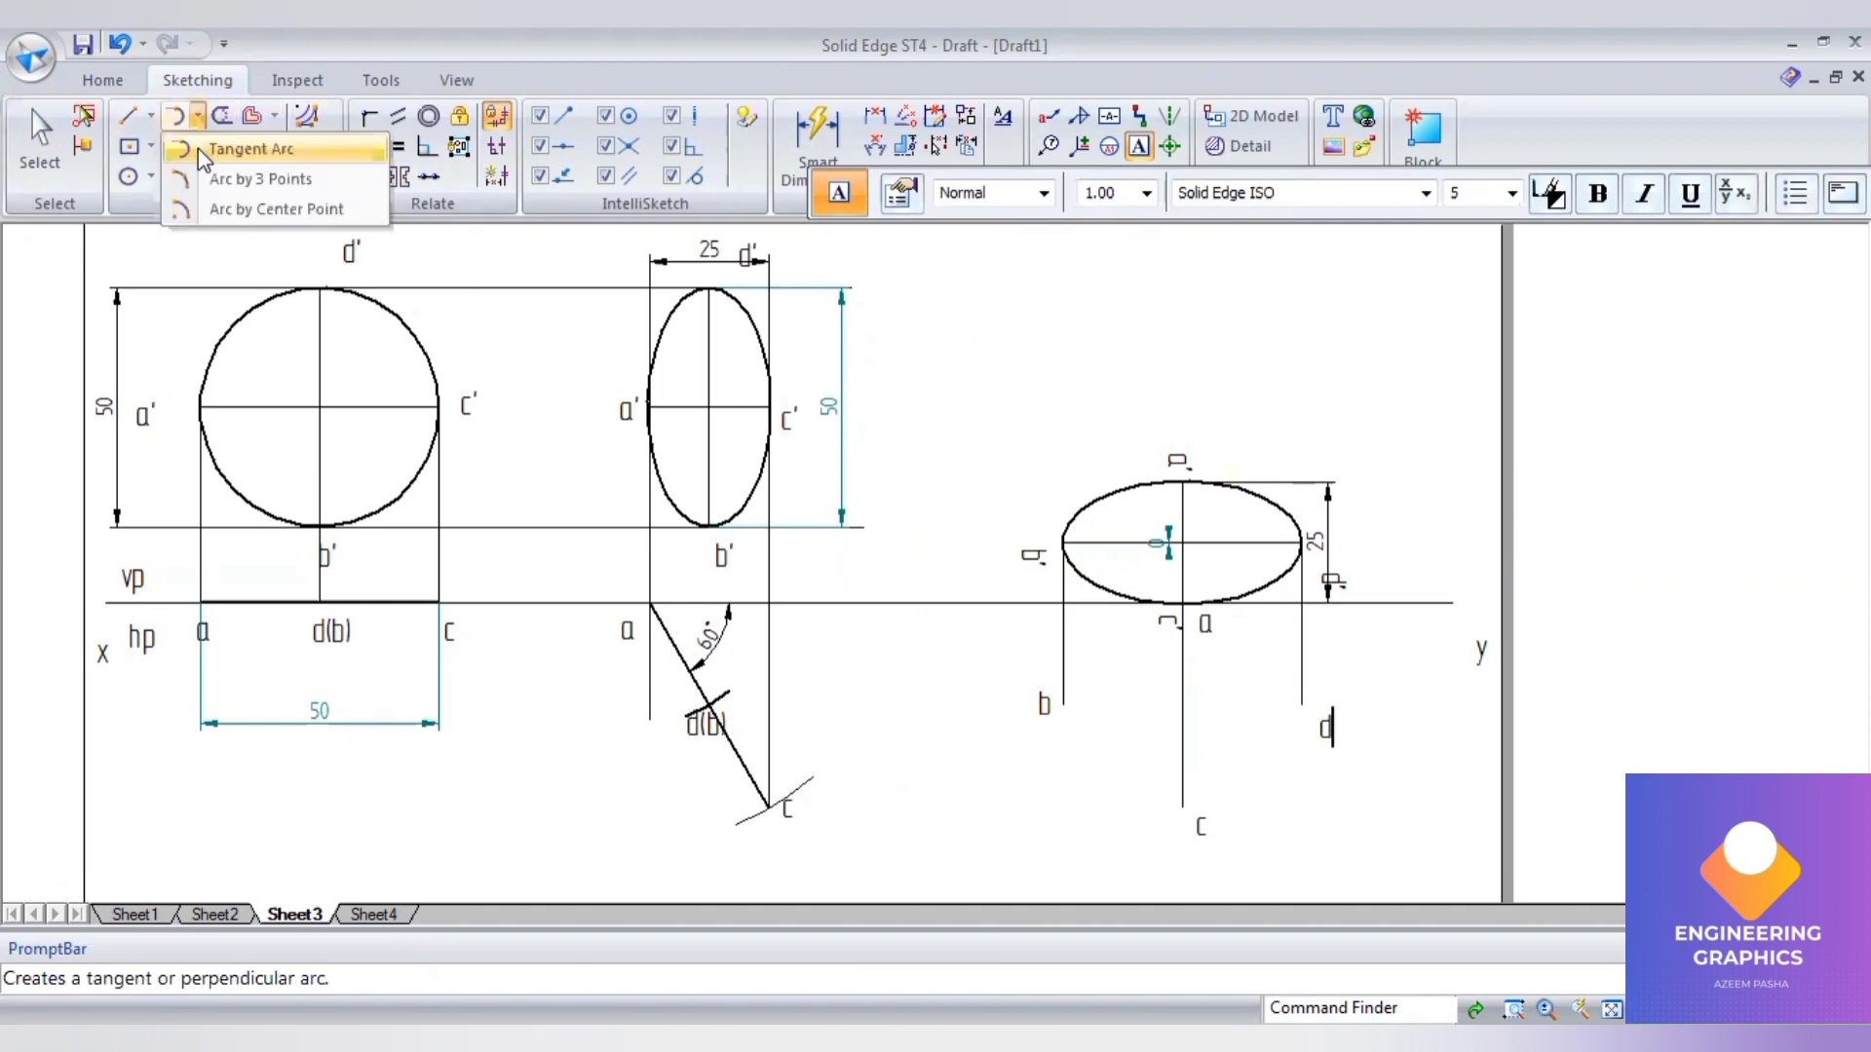
{"action": "left_click", "coordinate": [146, 118]}
{"action": "left_click", "coordinate": [148, 118]}
{"action": "left_click", "coordinate": [149, 173]}
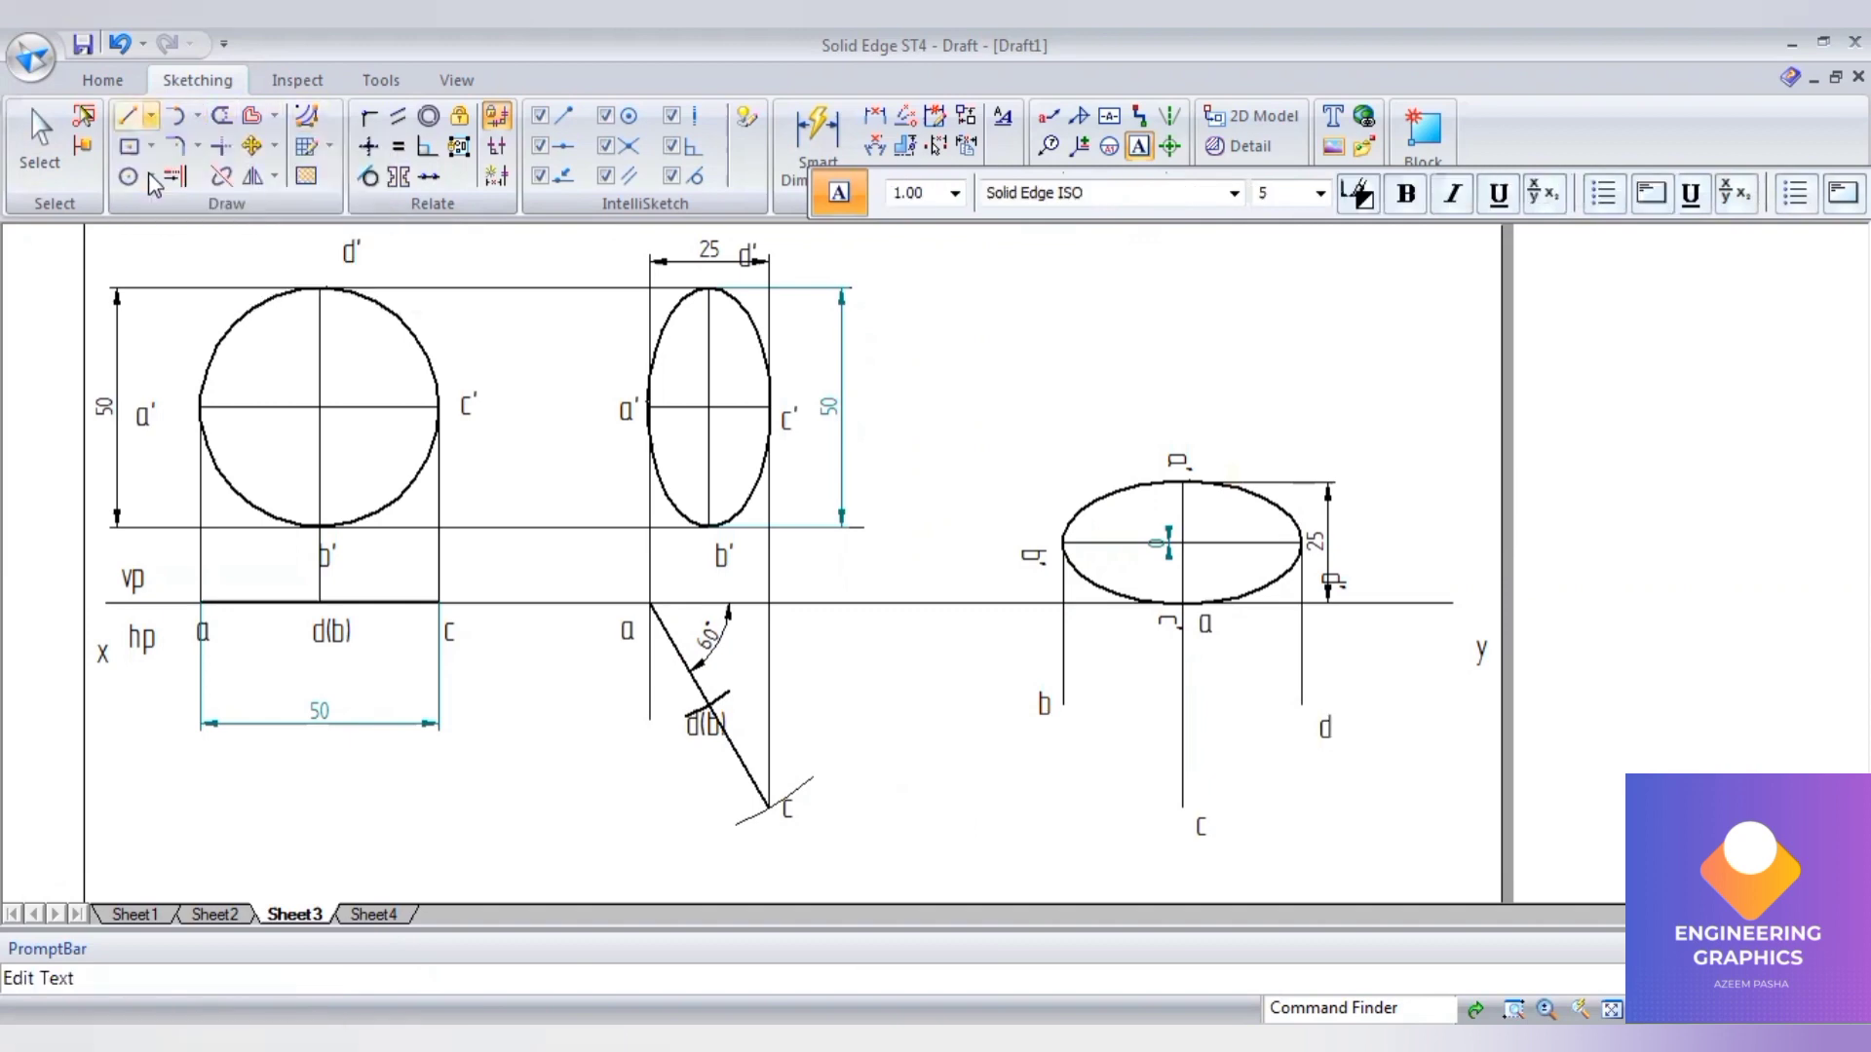
- Draw a 0.50 mm closed curve through points a, b, c, d and back to a
{"action": "left_click", "coordinate": [1172, 195]}
{"action": "left_click", "coordinate": [1177, 299]}
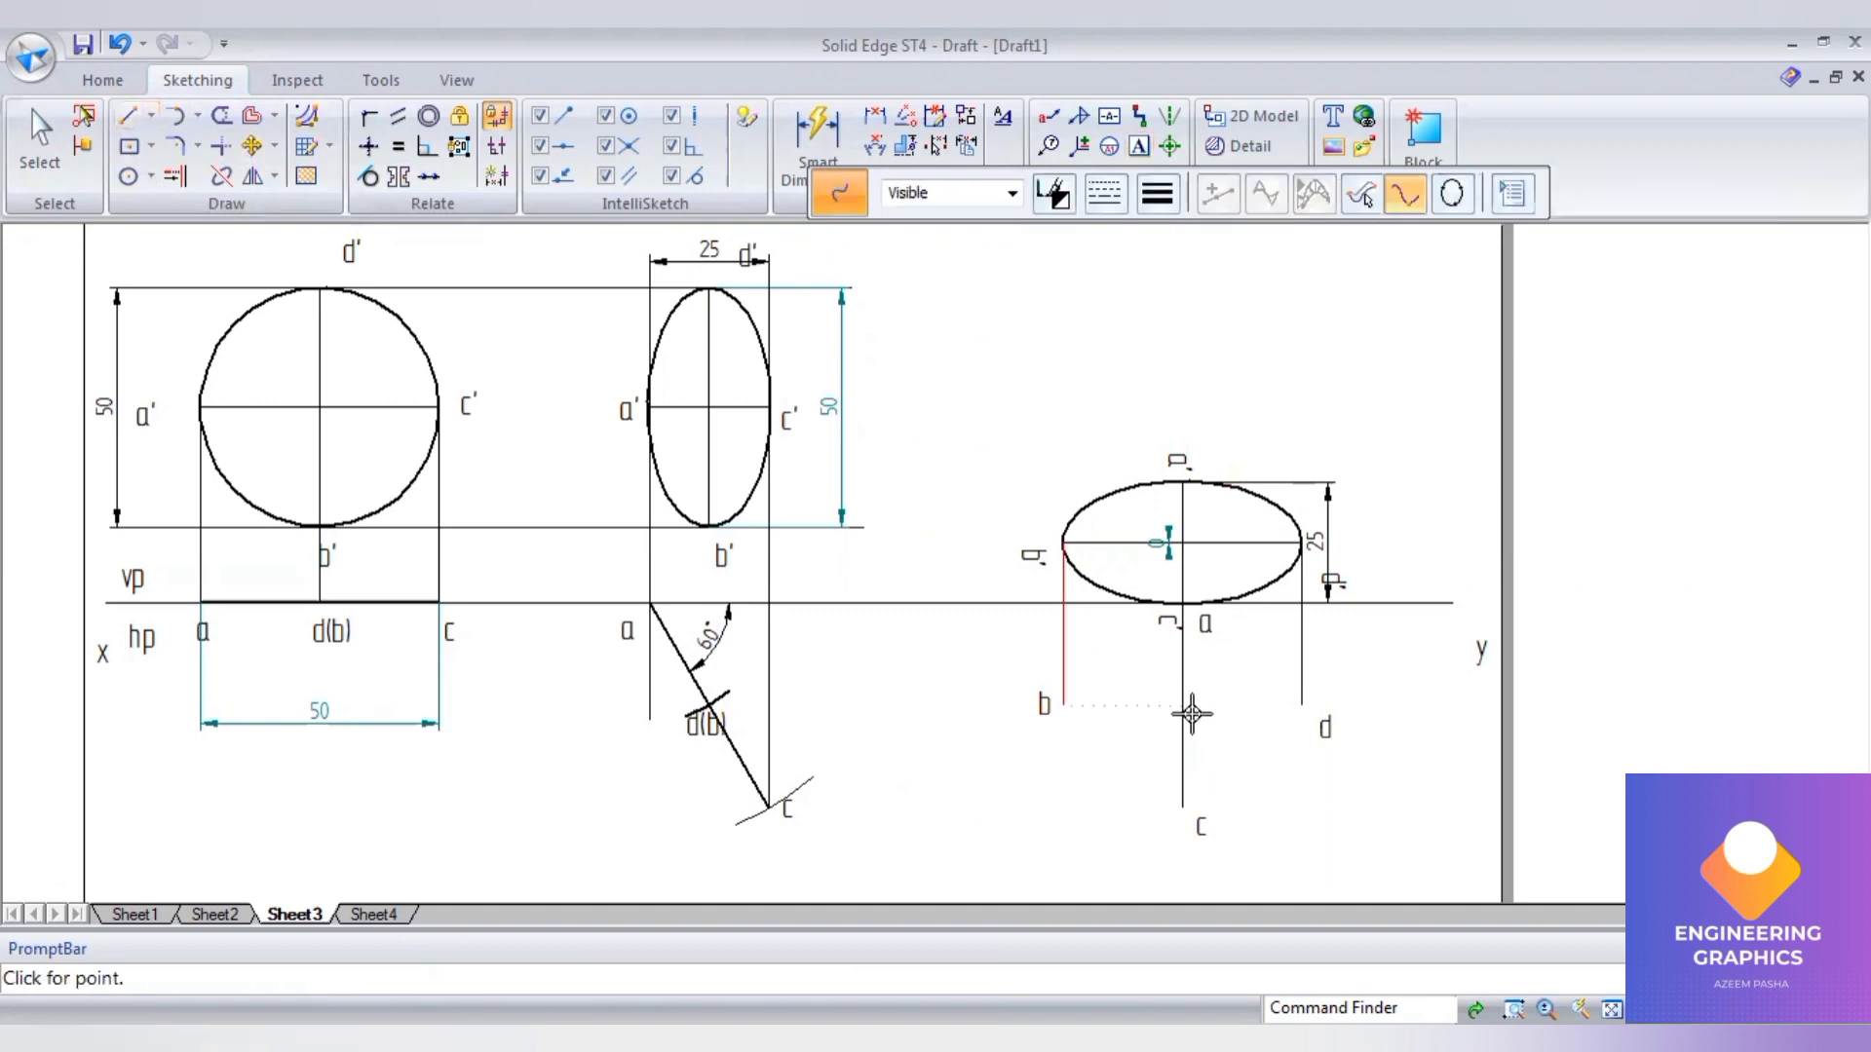
{"action": "left_click", "coordinate": [1182, 605]}
{"action": "left_click", "coordinate": [1064, 699]}
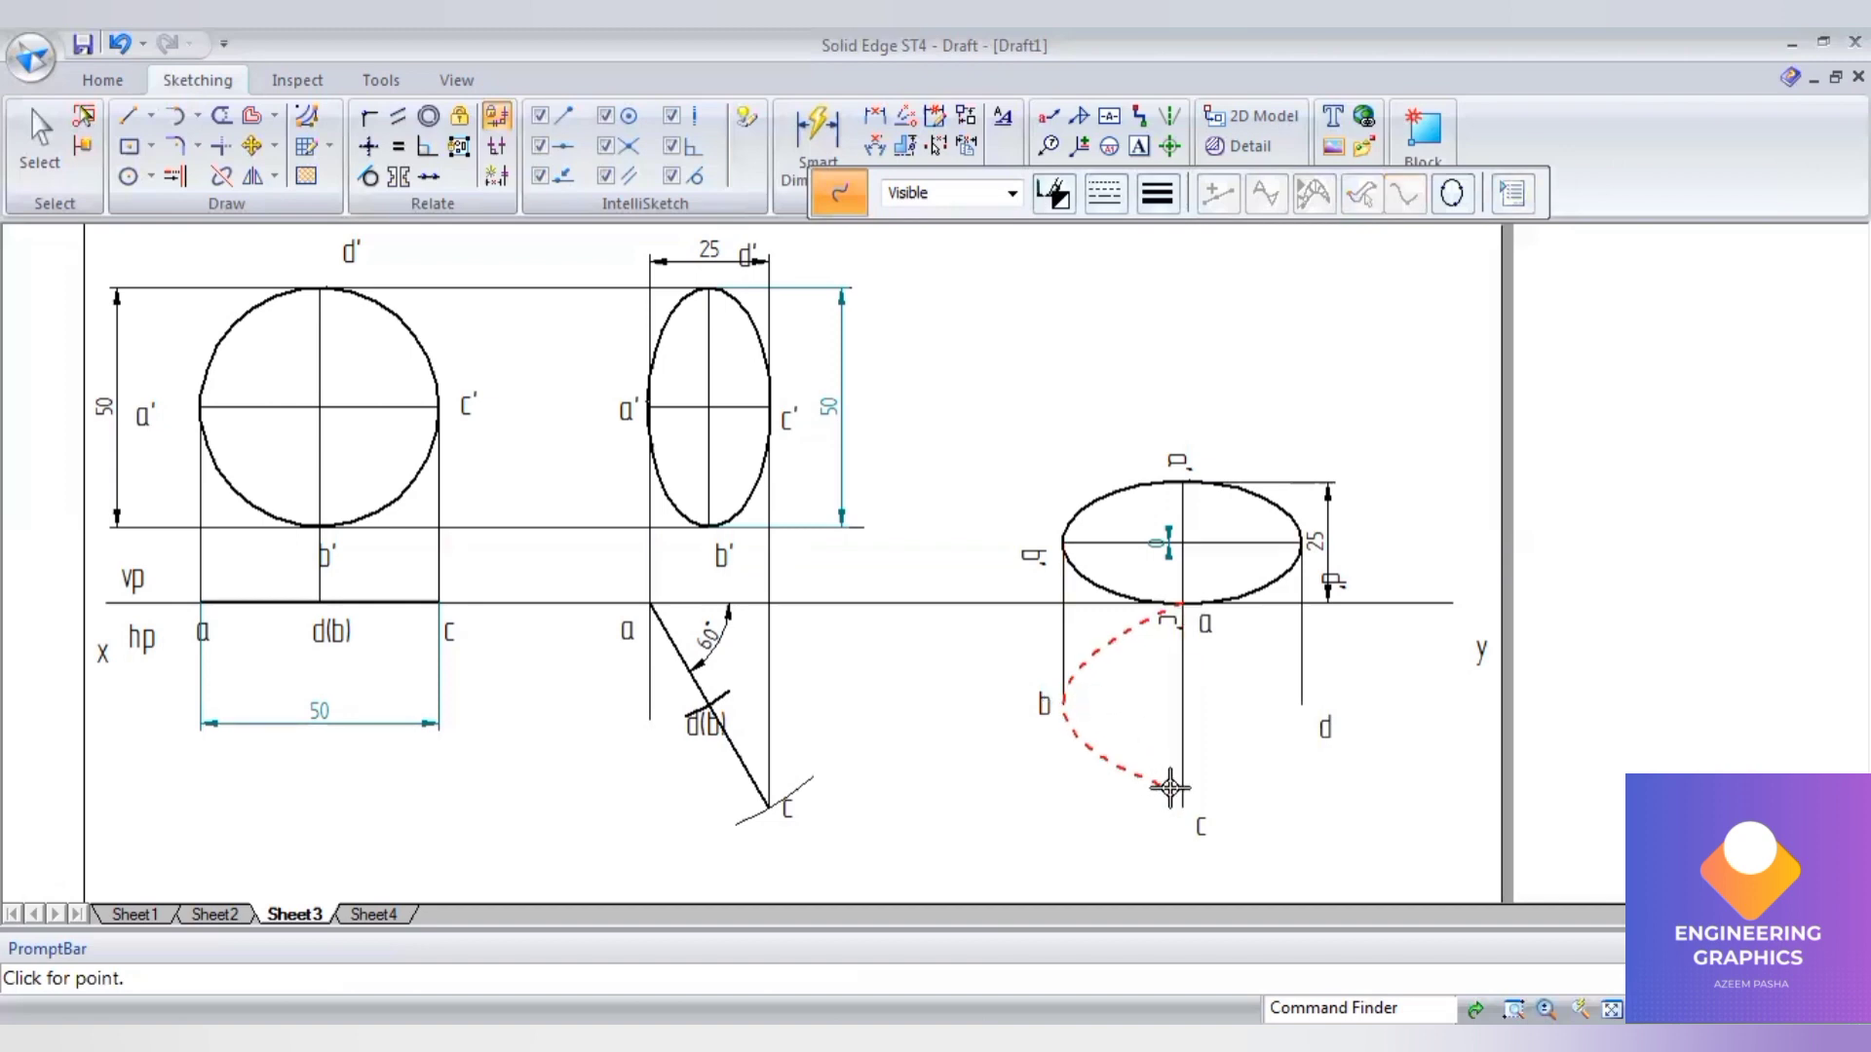
{"action": "left_click", "coordinate": [1184, 808]}
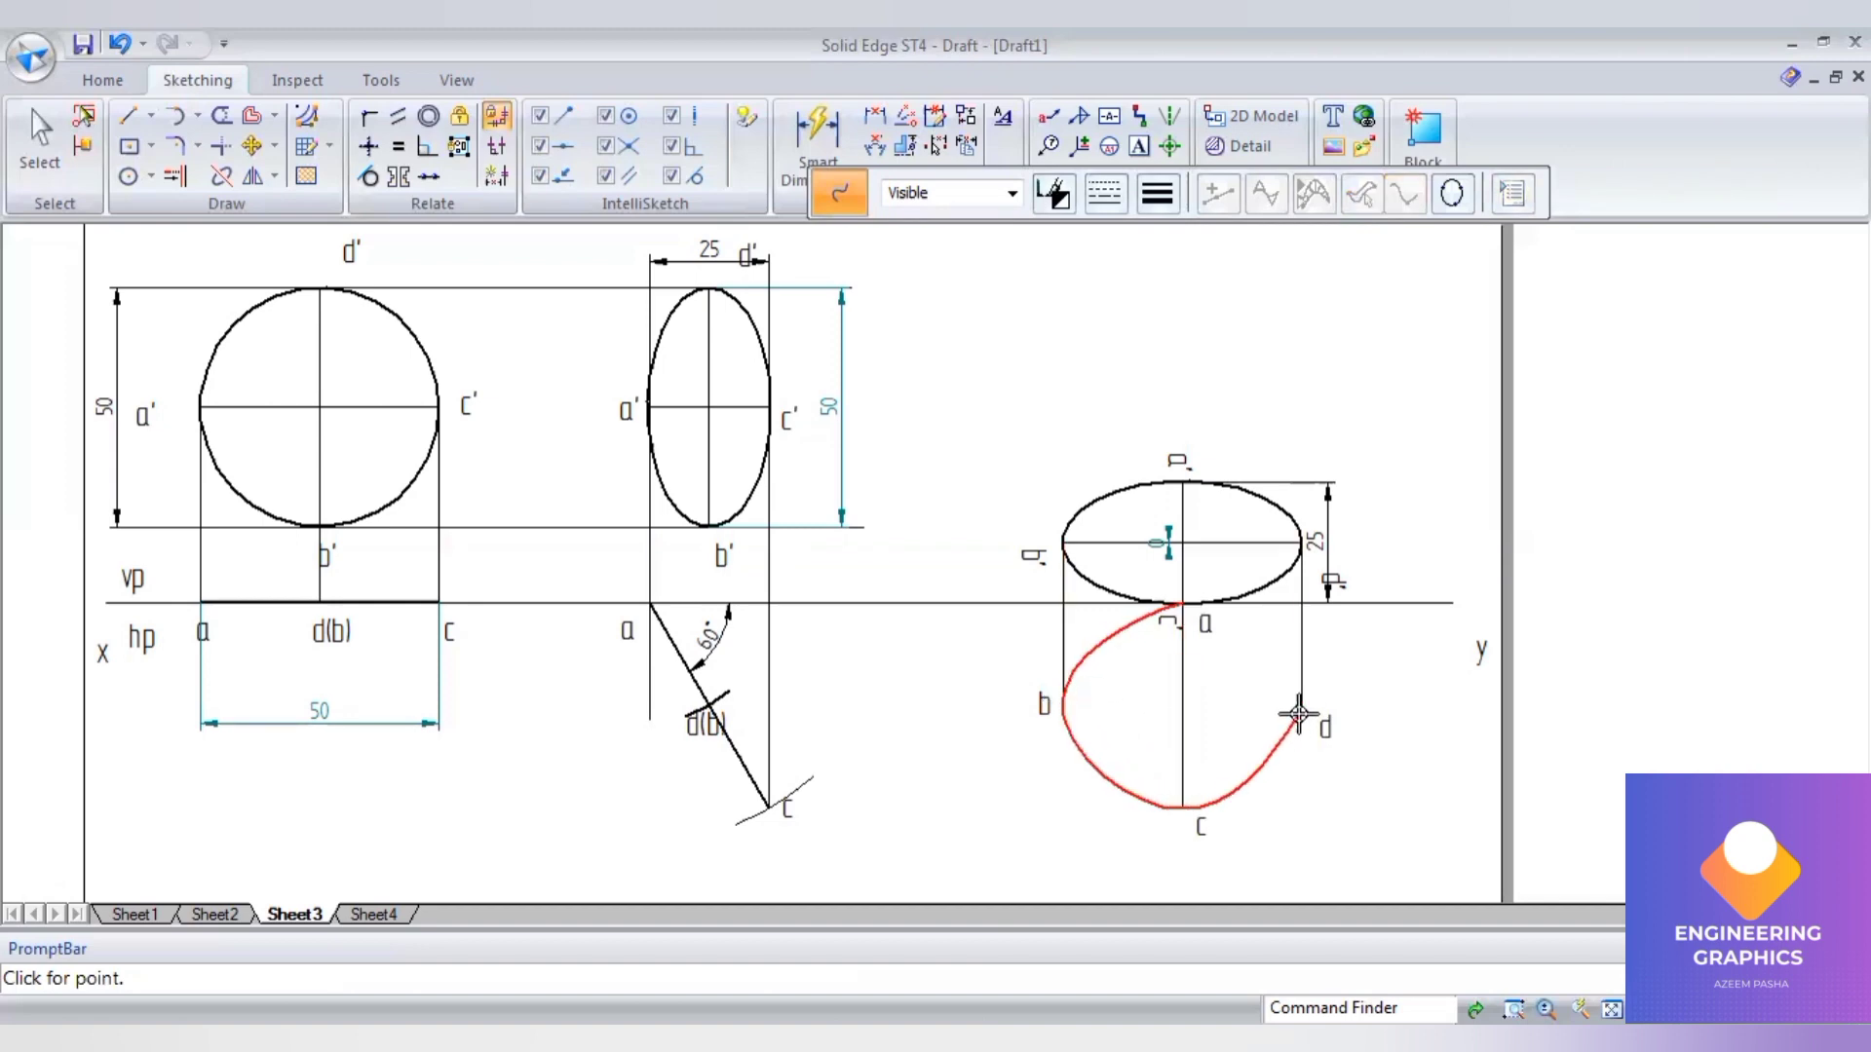
{"action": "left_click", "coordinate": [1301, 718]}
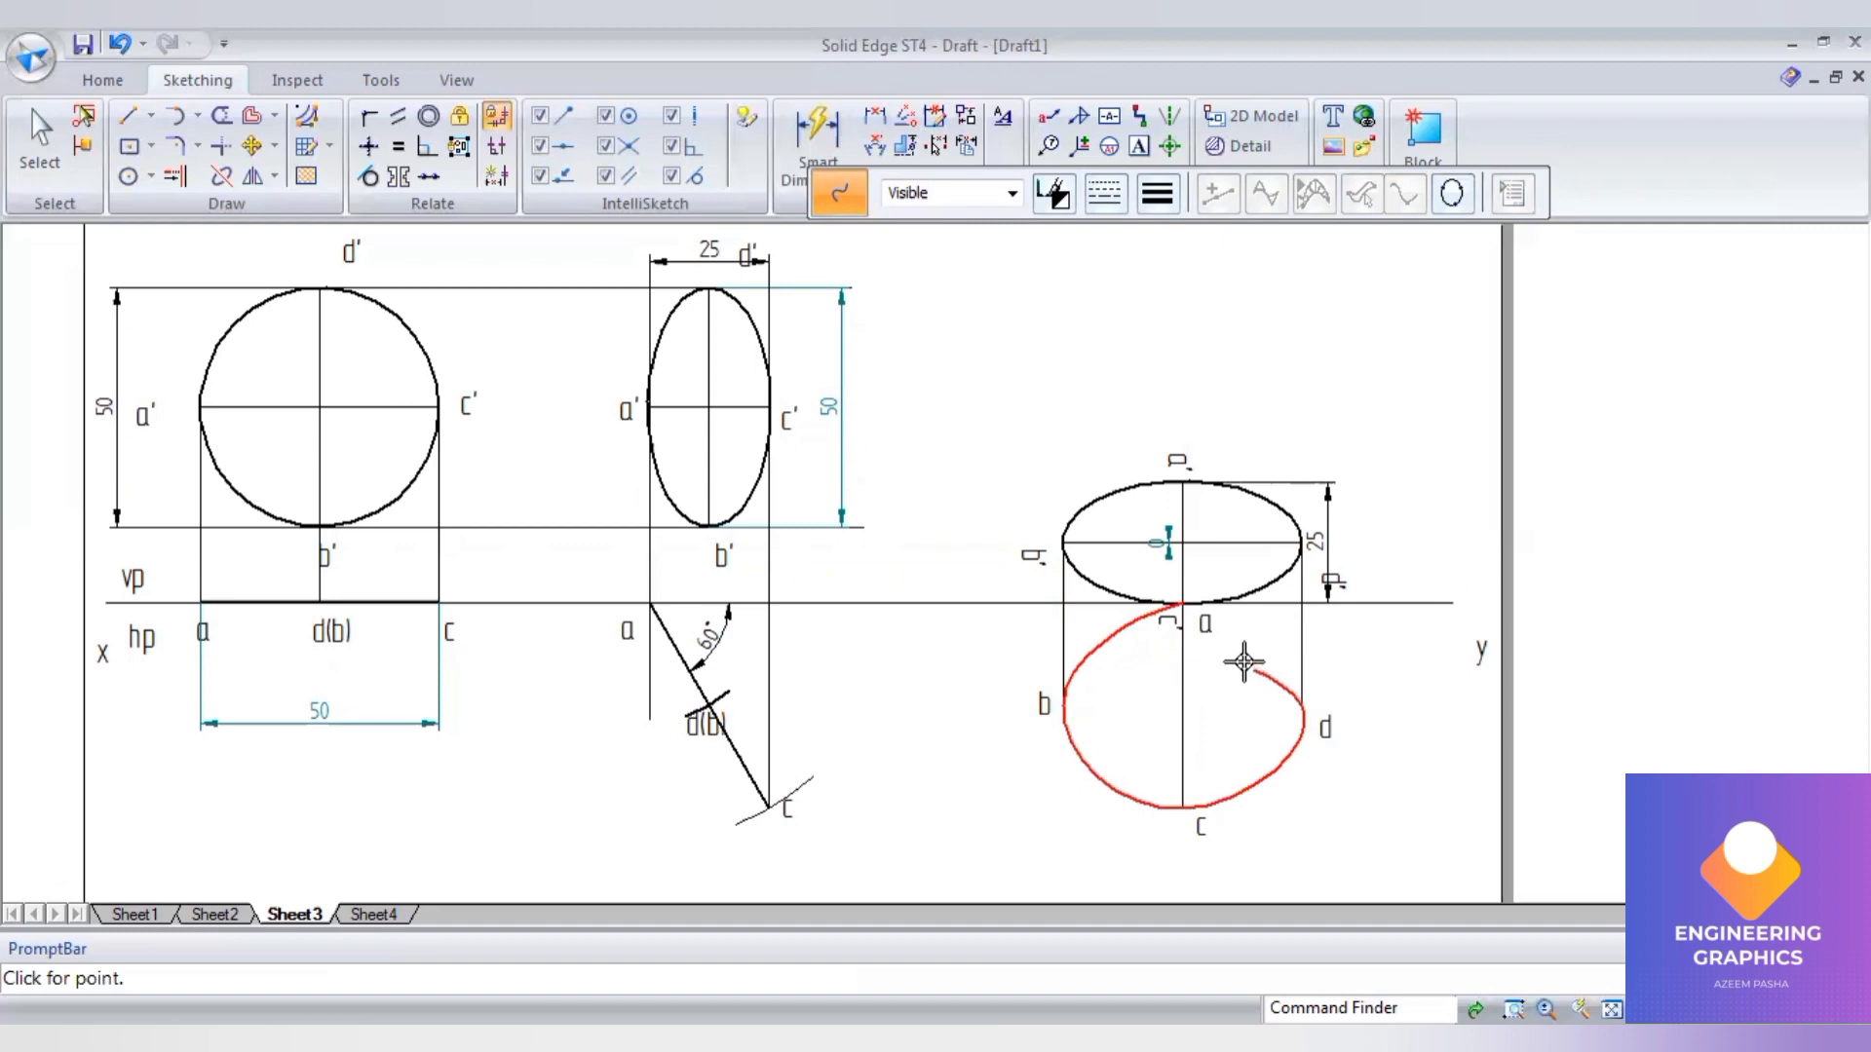
{"action": "left_click", "coordinate": [1181, 605]}
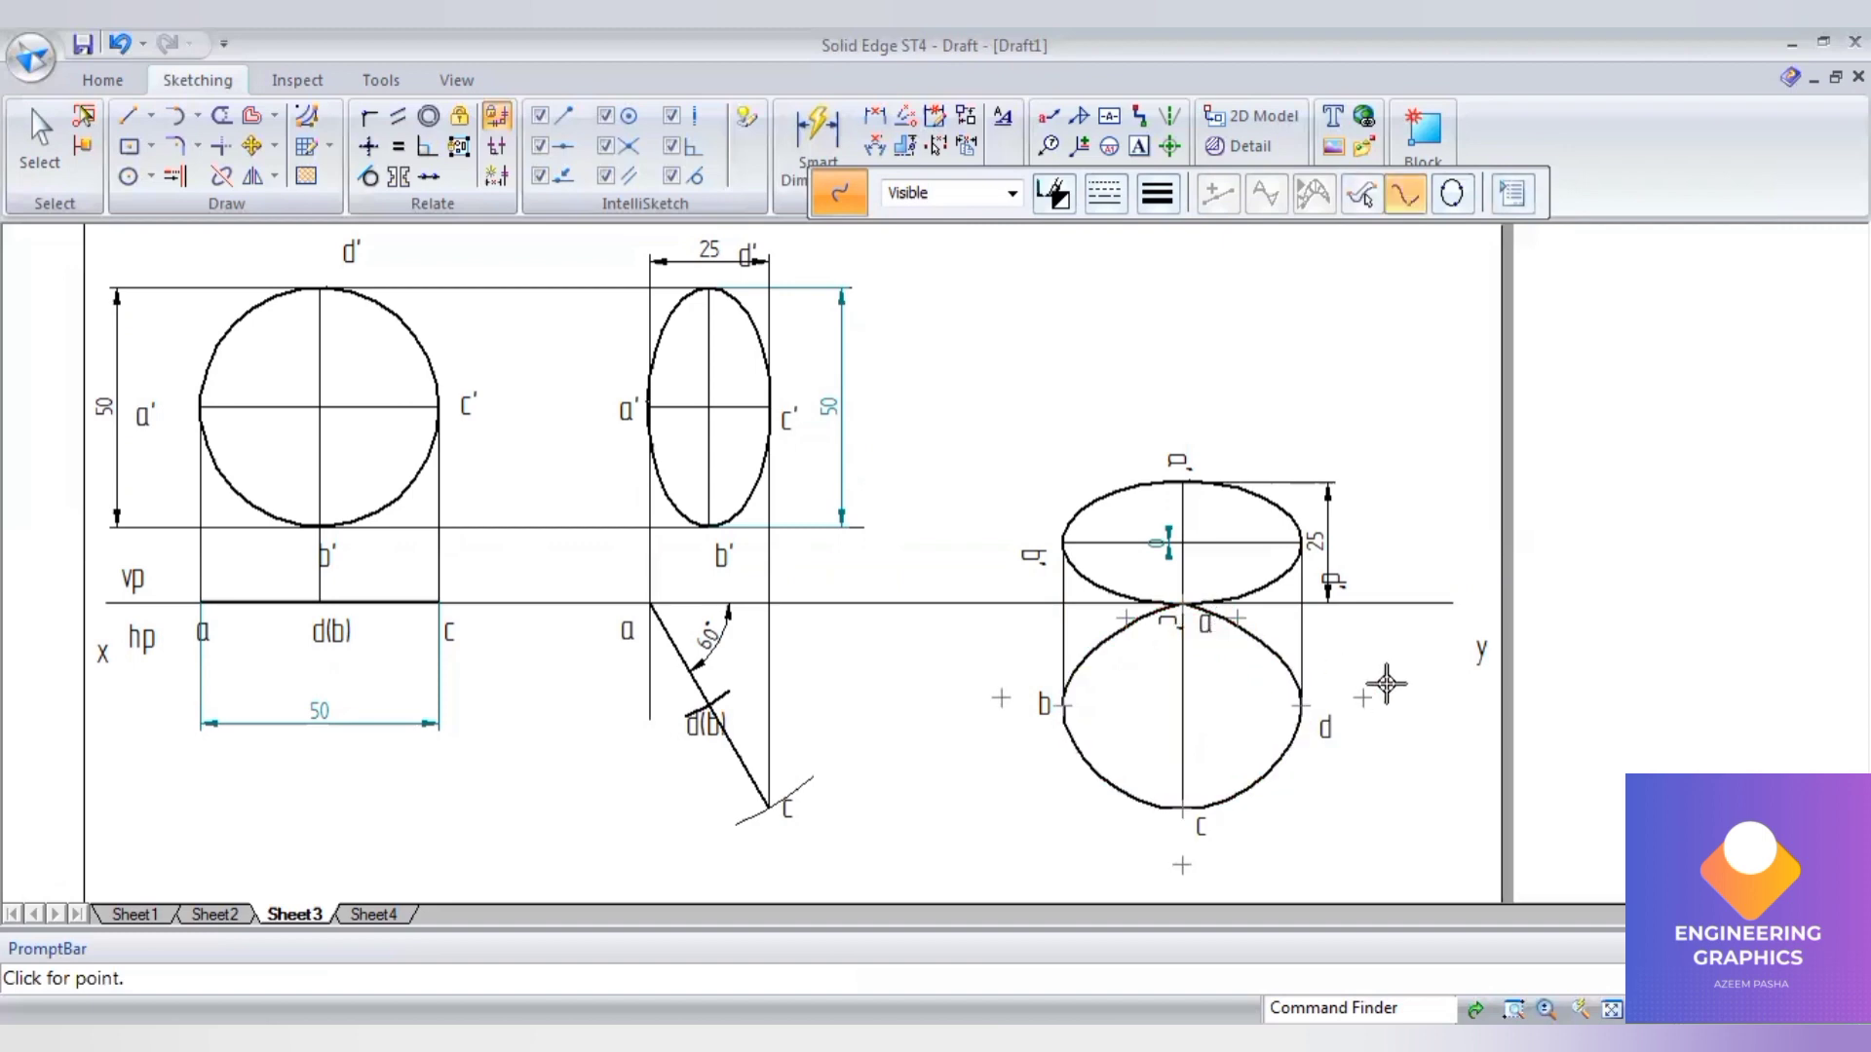
- Fit the whole sheet in view, then switch to the question PDF showing question 9
{"action": "scroll", "coordinate": [1387, 686], "scroll_direction": "up", "scroll_amount": 2}
{"action": "scroll", "coordinate": [1403, 741], "scroll_direction": "down", "scroll_amount": 3}
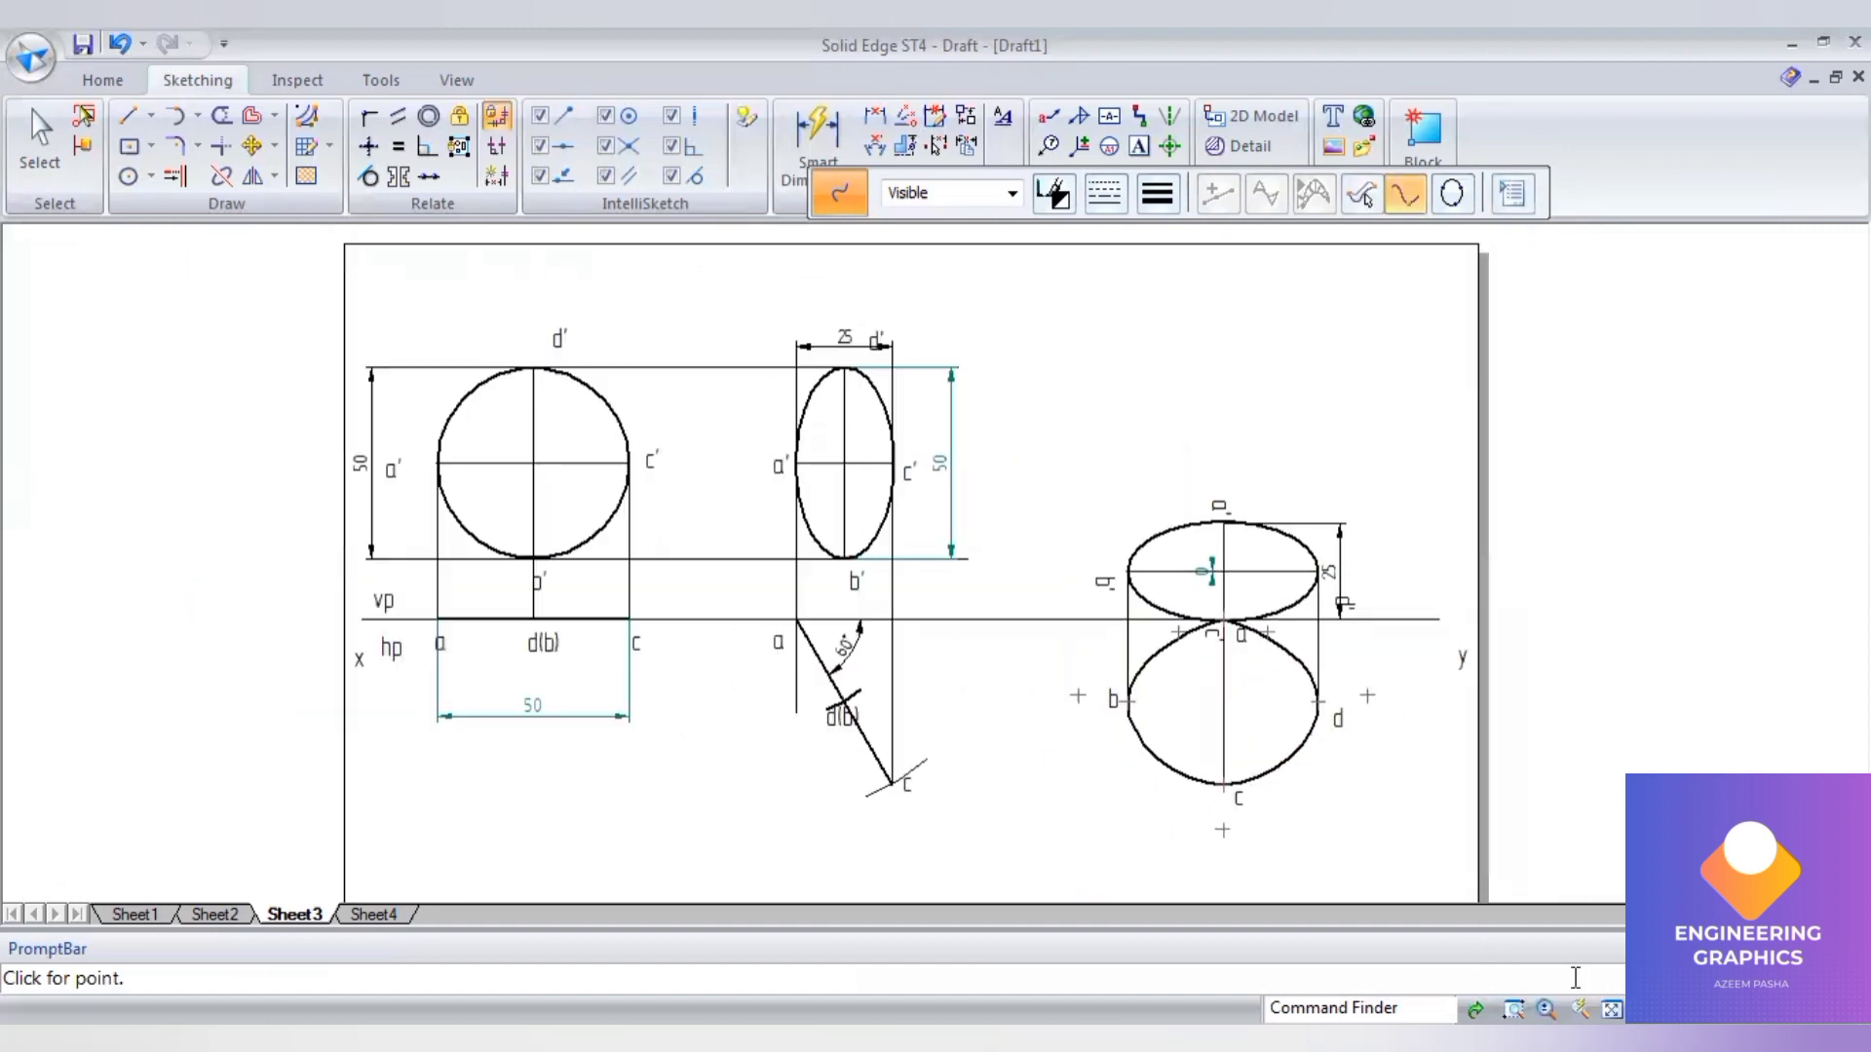
{"action": "left_click", "coordinate": [1613, 1009]}
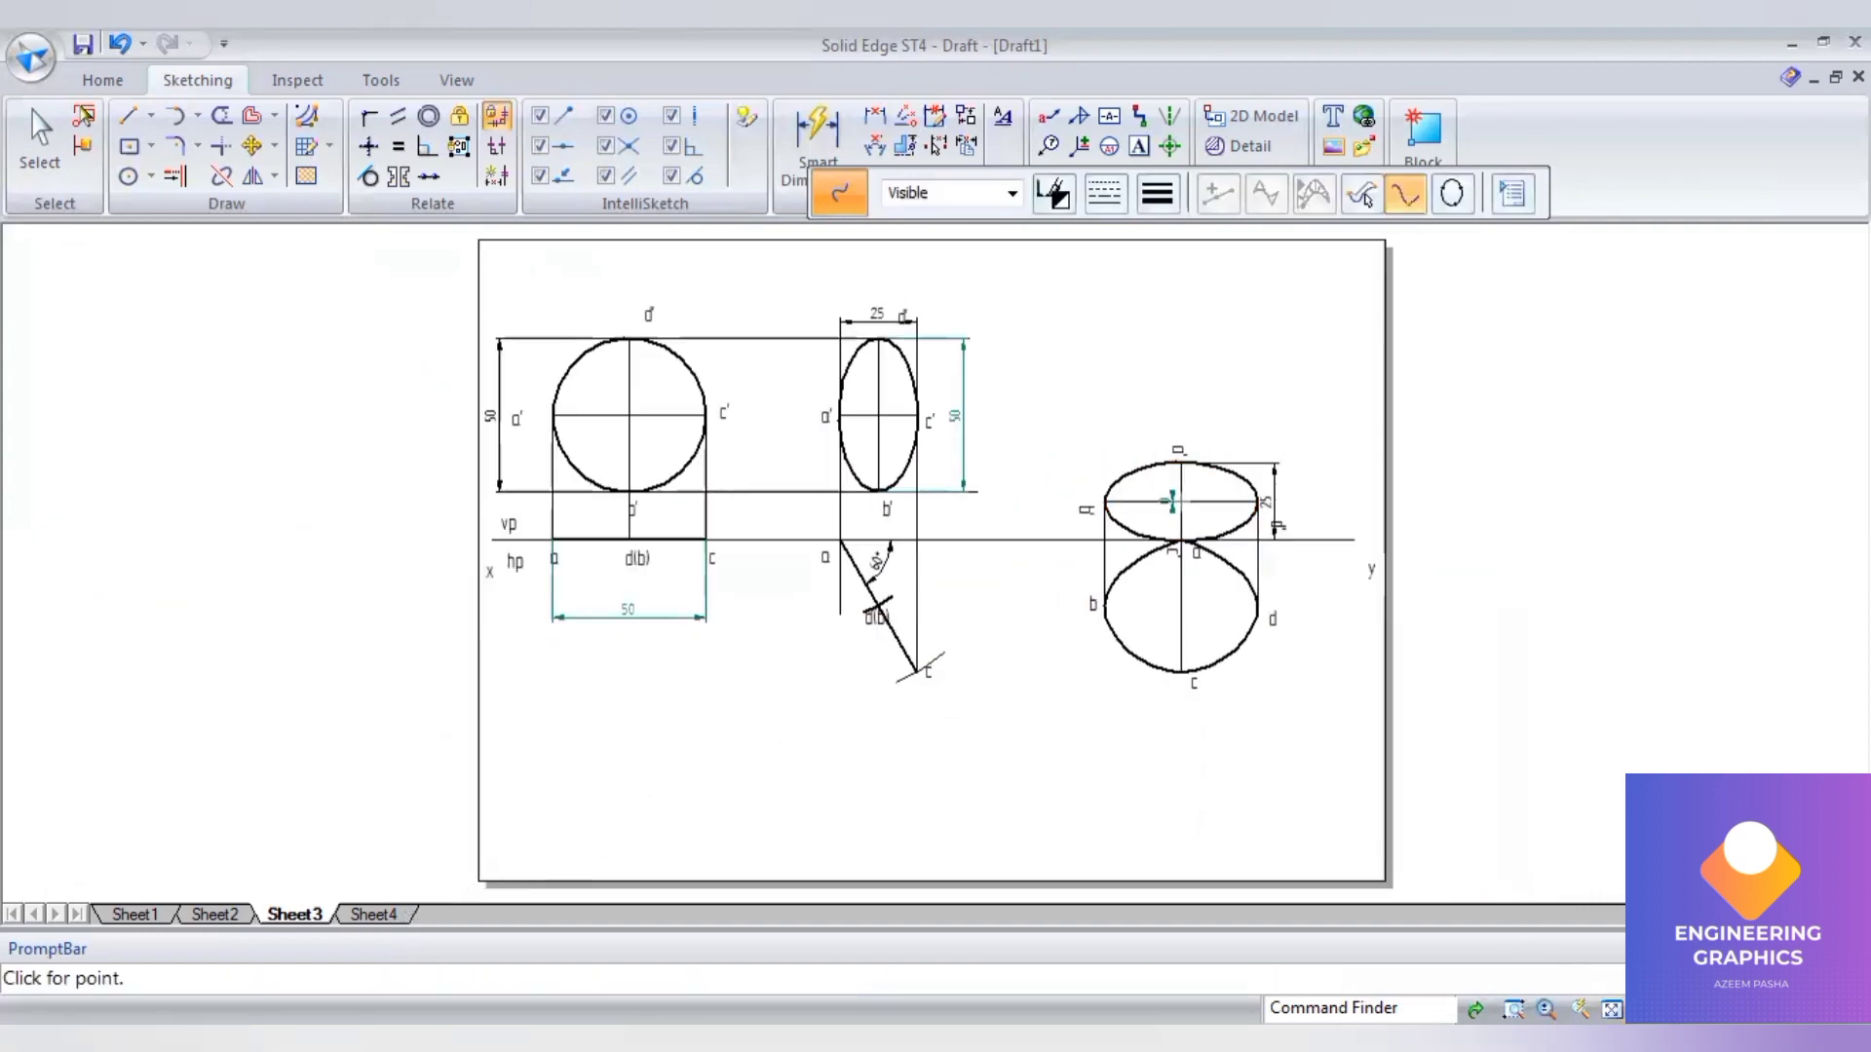
{"action": "key", "text": "alt+Tab"}
{"action": "scroll", "coordinate": [655, 704], "scroll_direction": "down", "scroll_amount": 3}
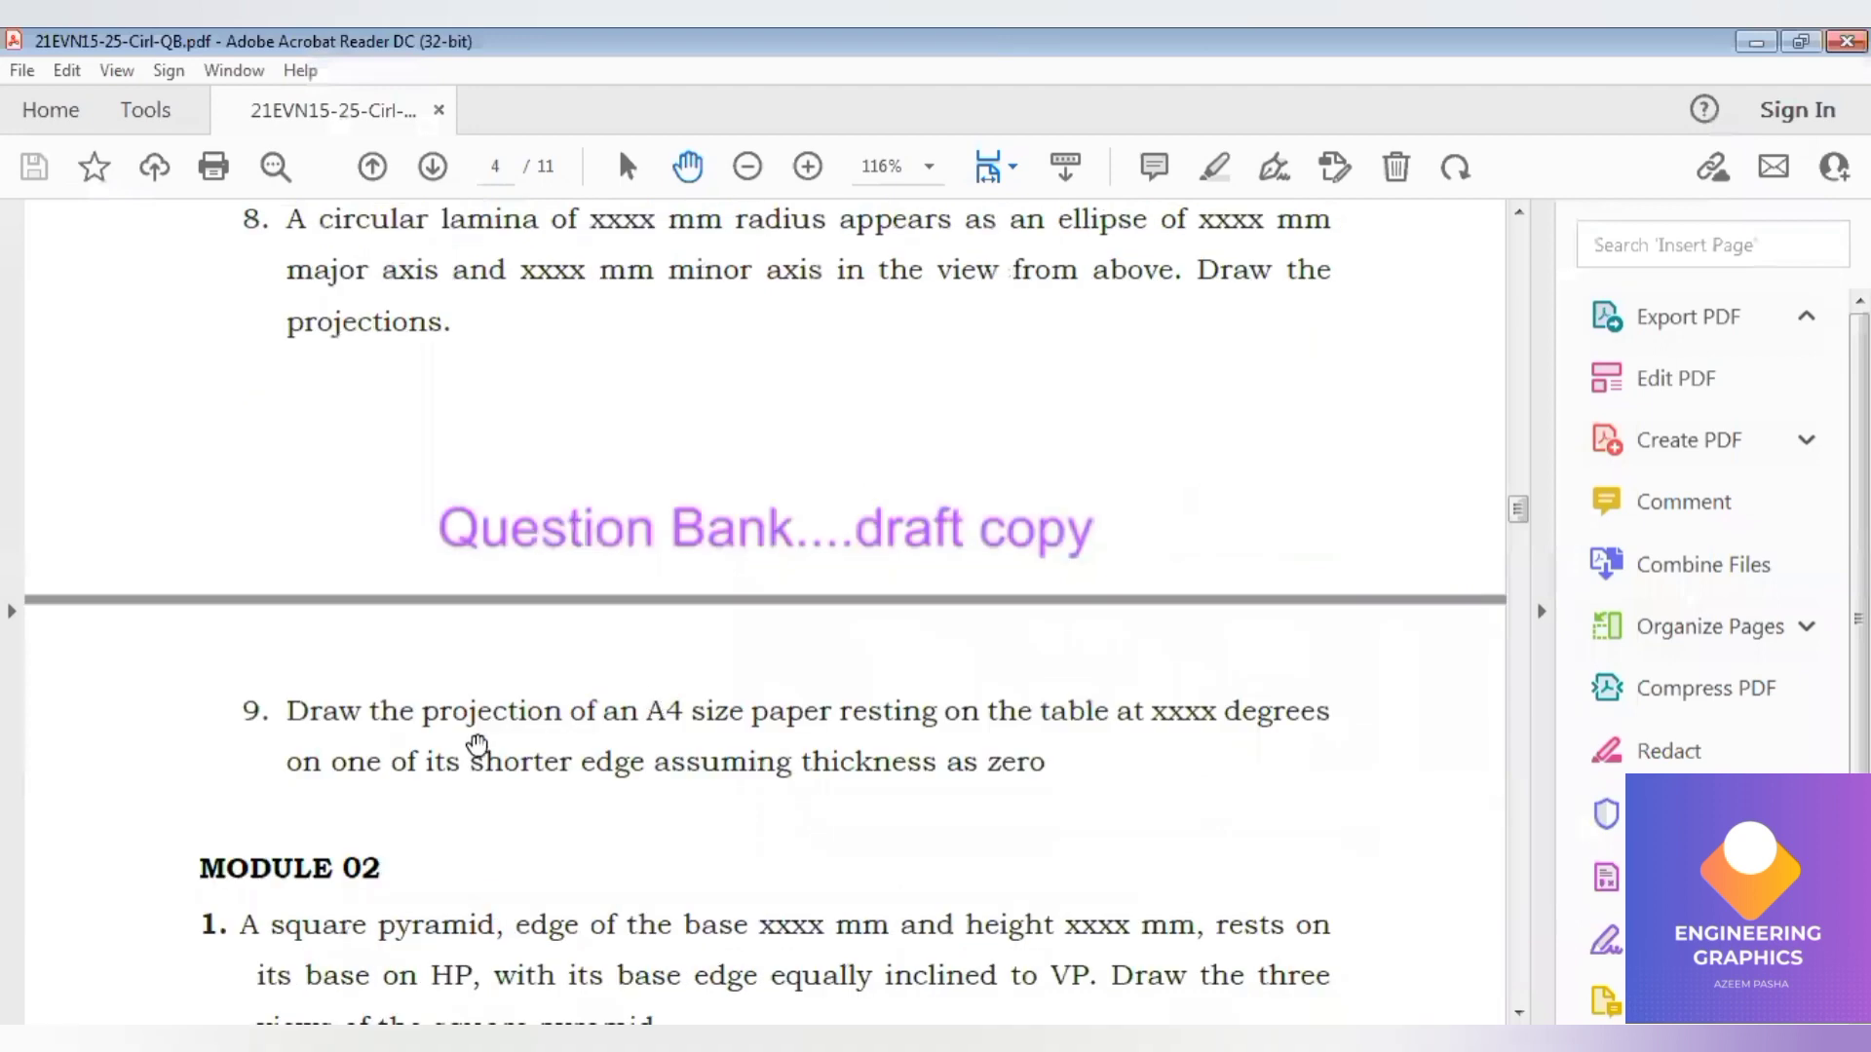